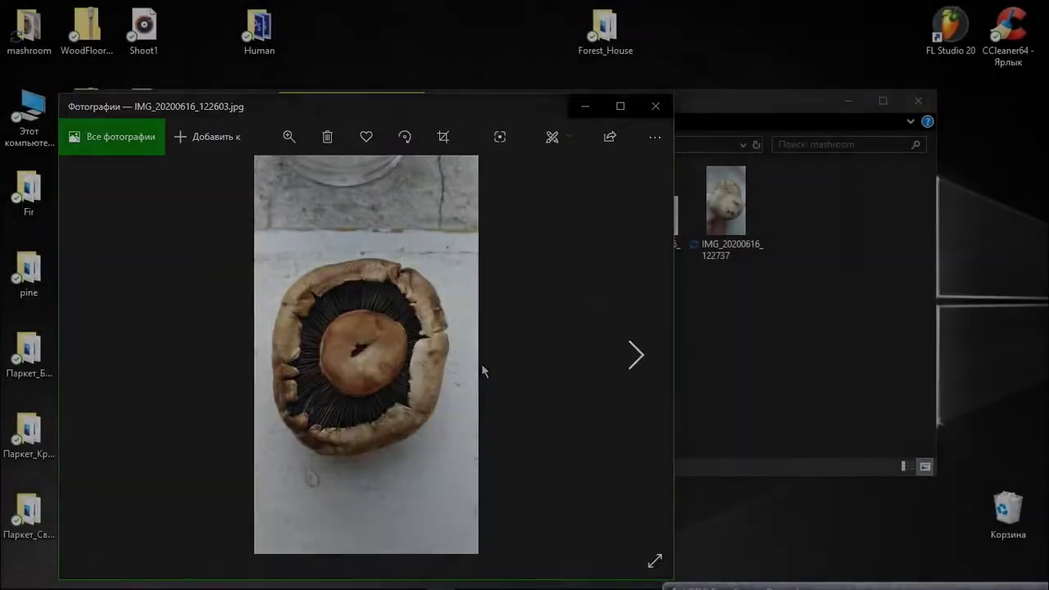
Browse the mushroom photos, then drag several from the mashroom folder into Photoshop to open them.
left_click(636, 355)
left_click(636, 355)
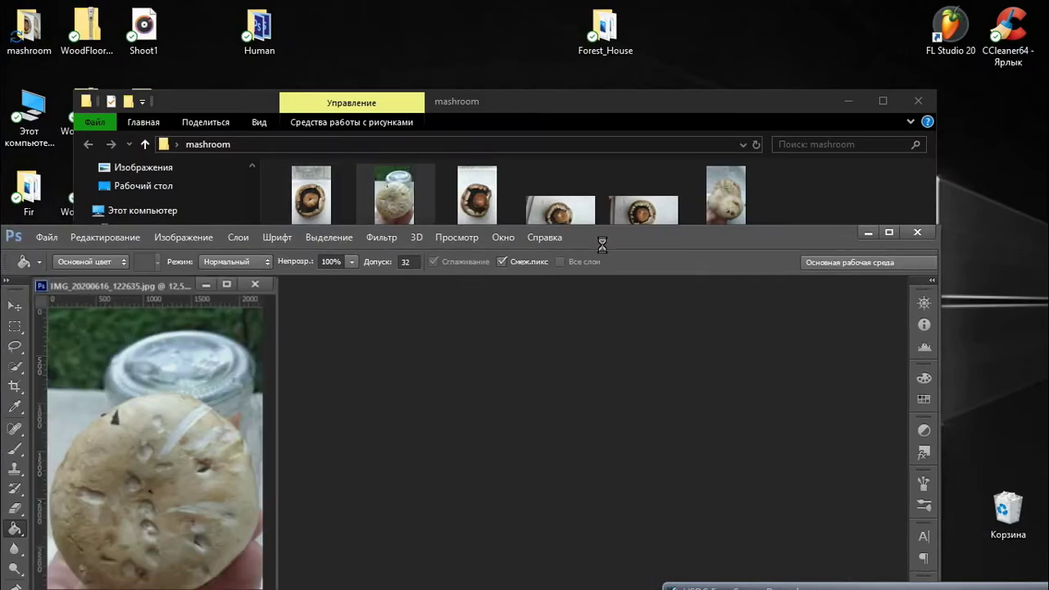
left_click_drag(562, 213, 438, 351)
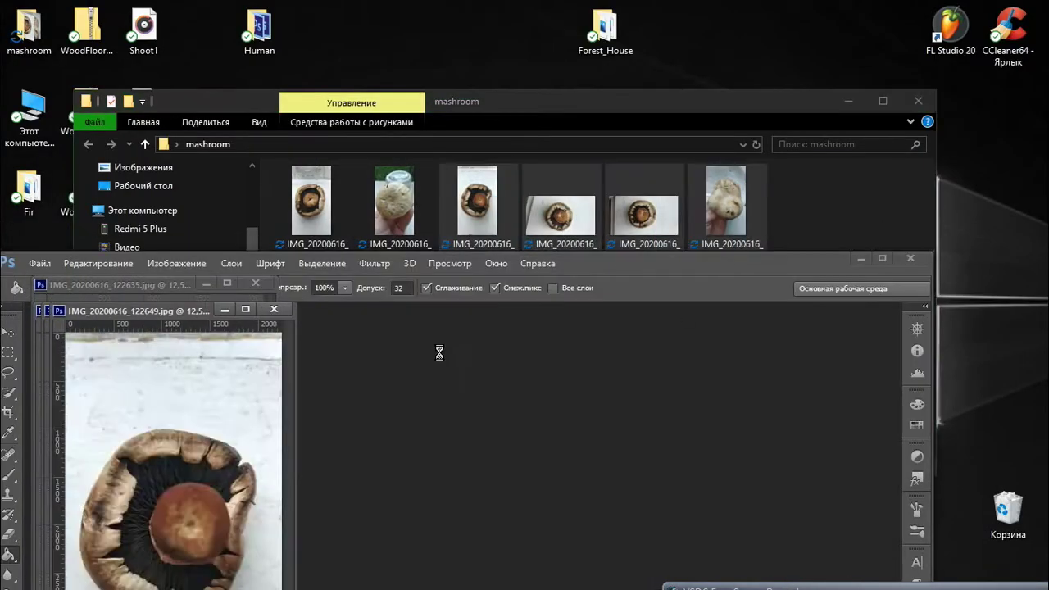
left_click_drag(607, 264, 619, 8)
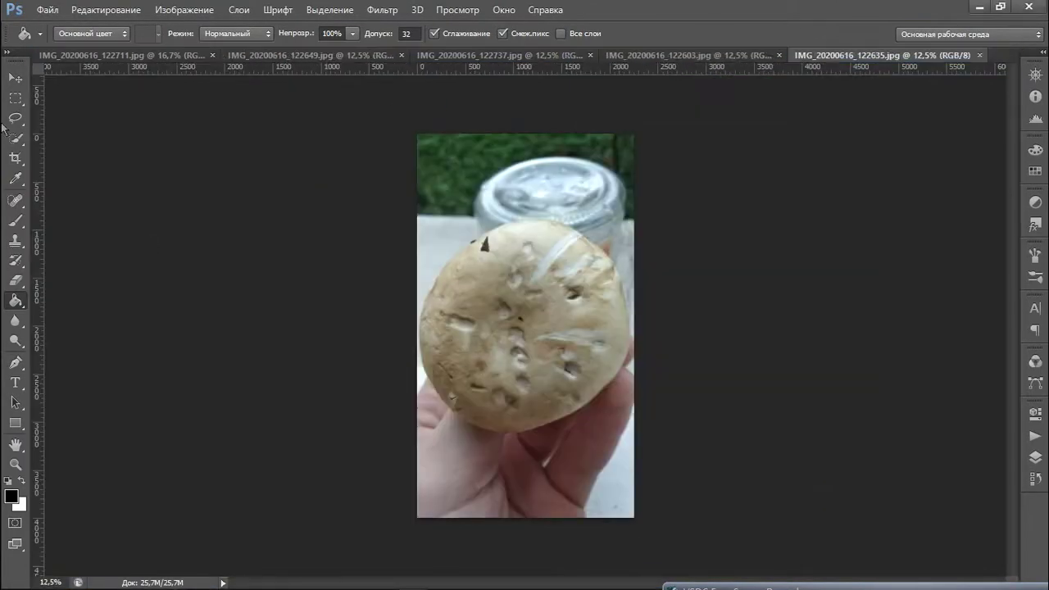
Dock the floating photo as a tab and check the general preferences.
left_click(106, 10)
left_click(378, 393)
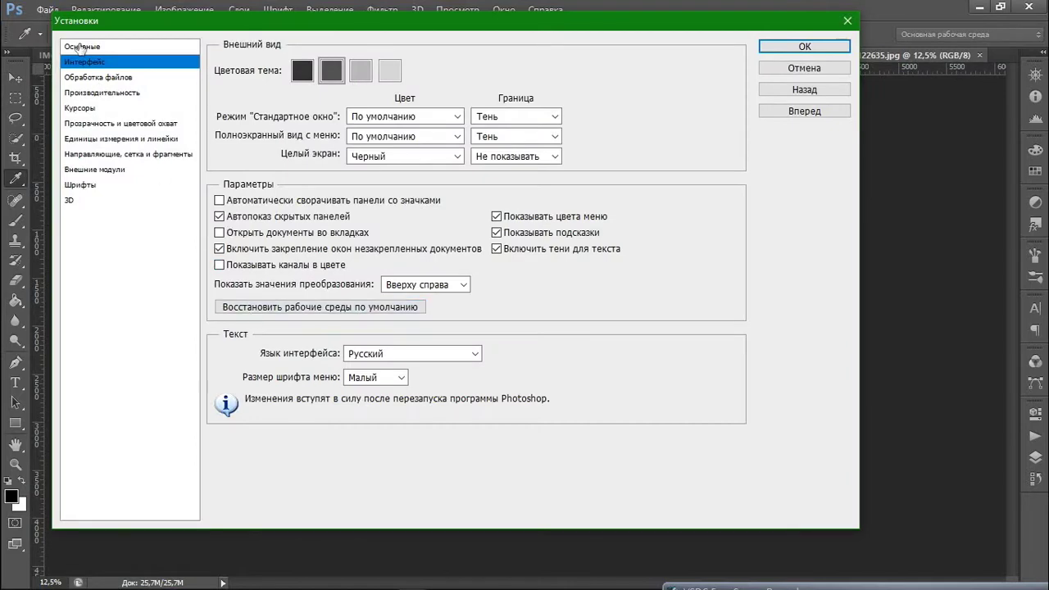
left_click(80, 47)
key("Return")
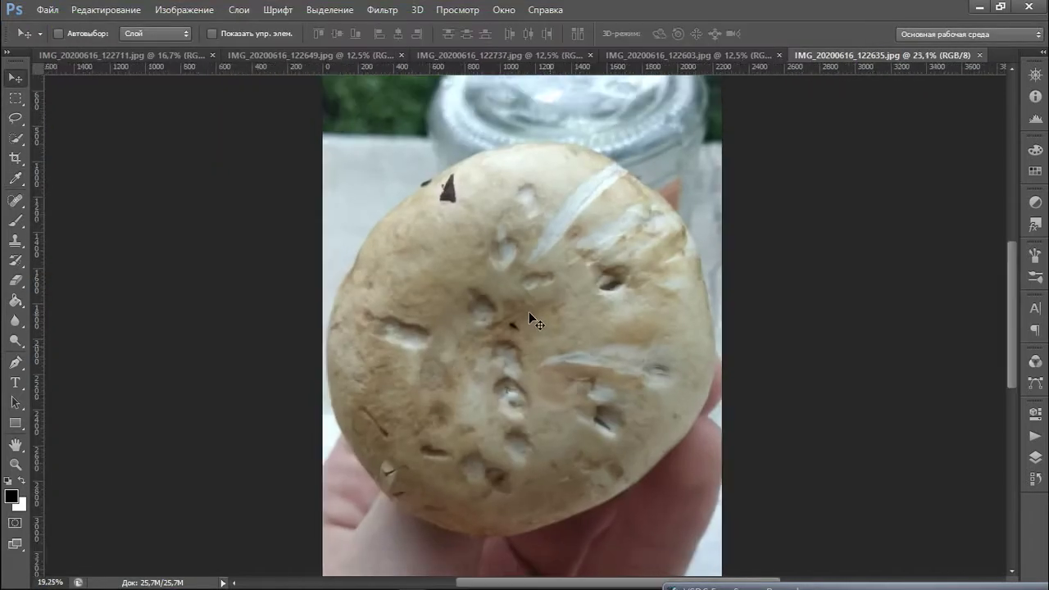
Select the round mushroom cap using Magic Wand at tolerance 10, then Quick Selection.
key("w")
left_click(351, 33)
left_click(479, 272)
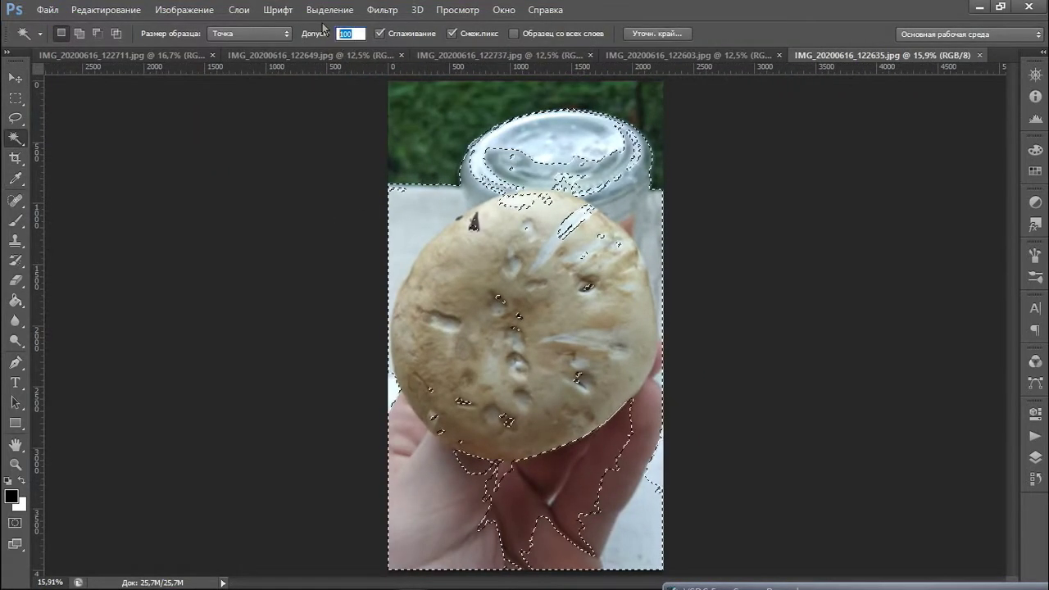
key("BackSpace")
left_click(347, 287)
left_click(469, 282)
key("shift+w")
left_click_drag(541, 348, 664, 318)
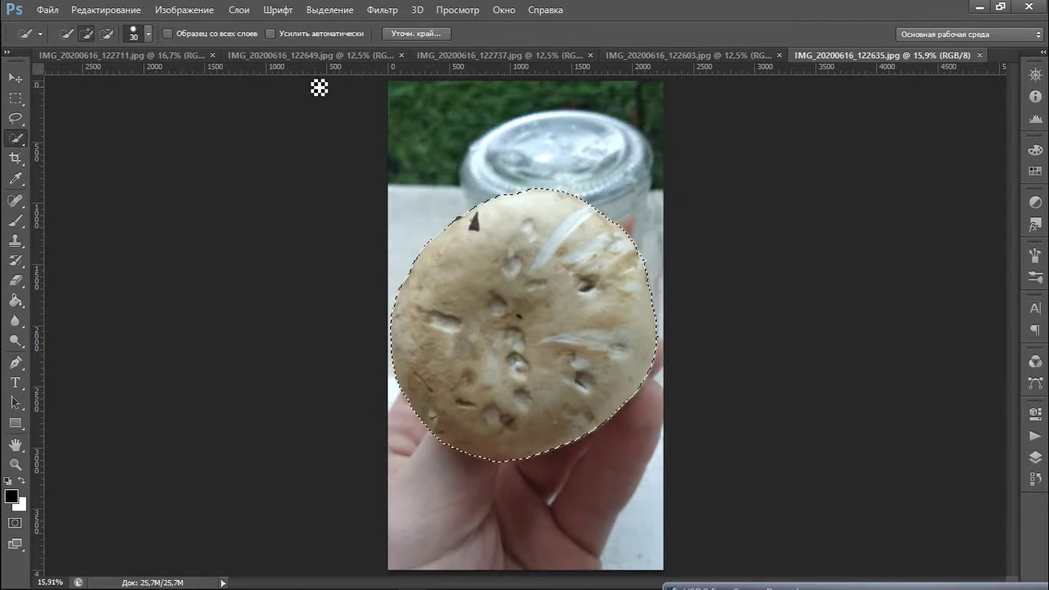
Refine the cap selection's edge with contrast 12.
left_click(329, 10)
left_click(382, 163)
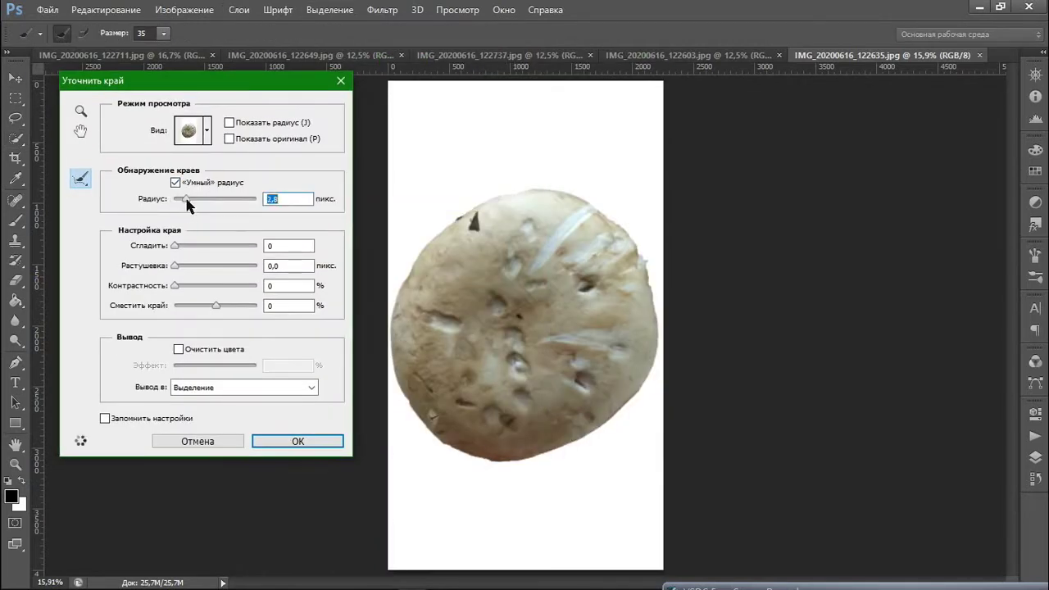
left_click_drag(174, 286, 183, 268)
left_click(229, 122)
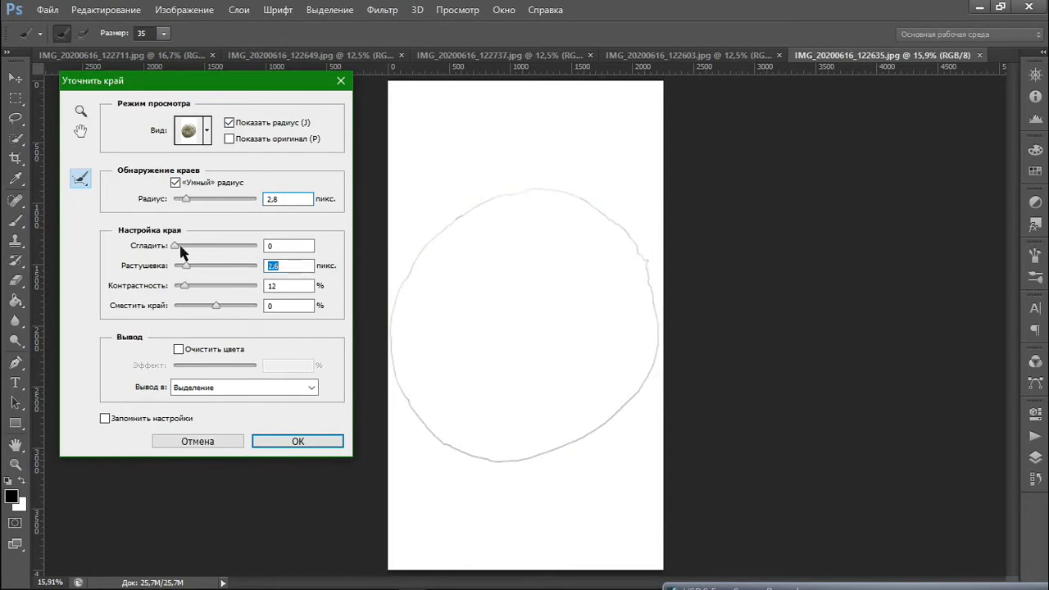
left_click(229, 123)
left_click(298, 441)
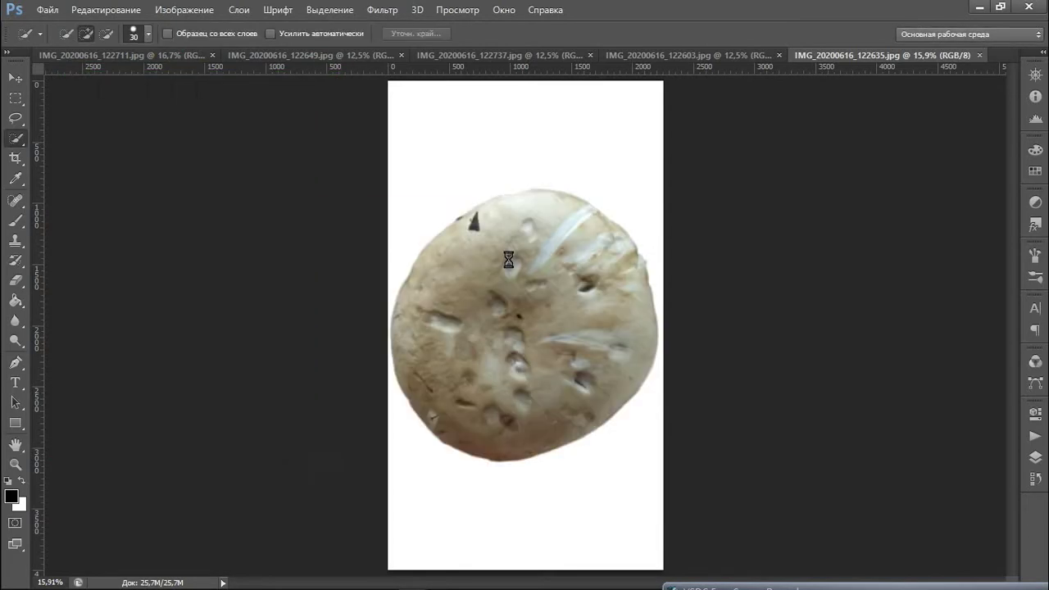
Invert the selection and fill the background white.
left_click(329, 10)
left_click(334, 70)
key("Delete")
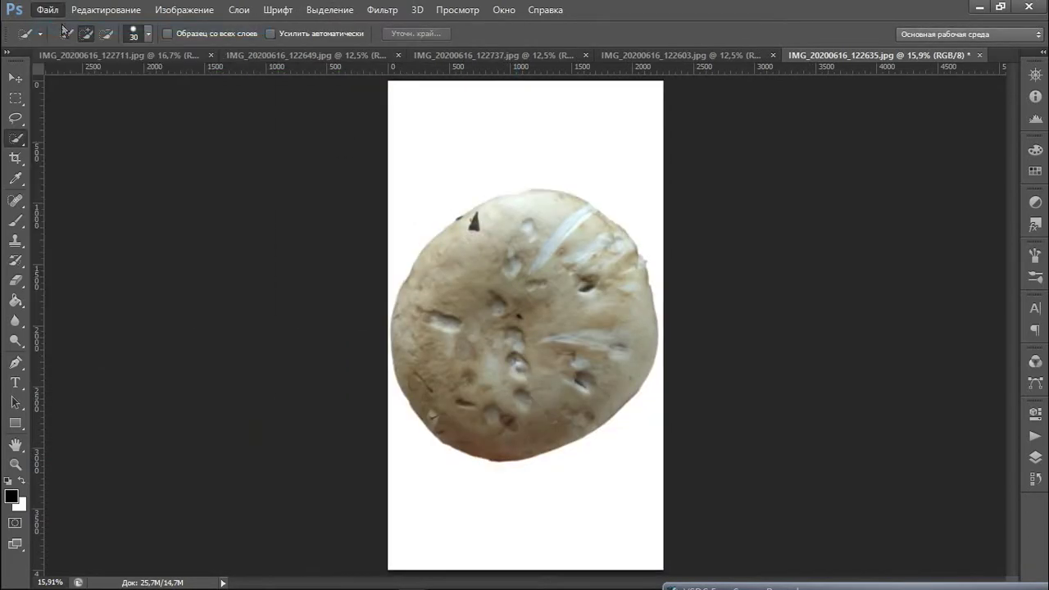
Create a new blank square document.
key("ctrl+n")
type("096")
left_click(644, 133)
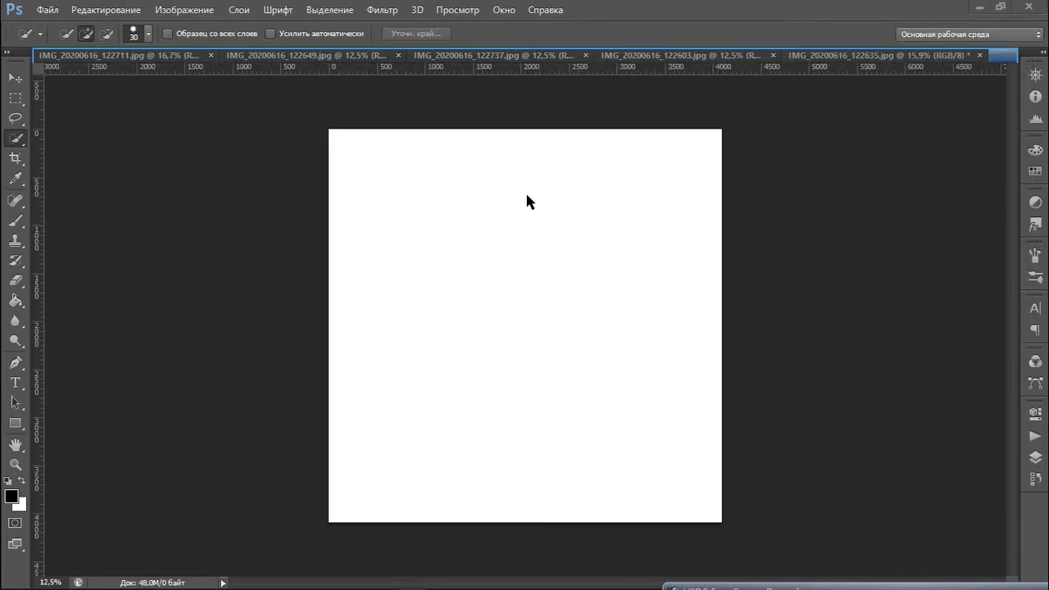
Lighten the IMG_20200616_122711 photo by raising the Shadows/Highlights shadows amount.
left_click(252, 55)
left_click(185, 10)
left_click(451, 303)
left_click_drag(492, 136, 597, 117)
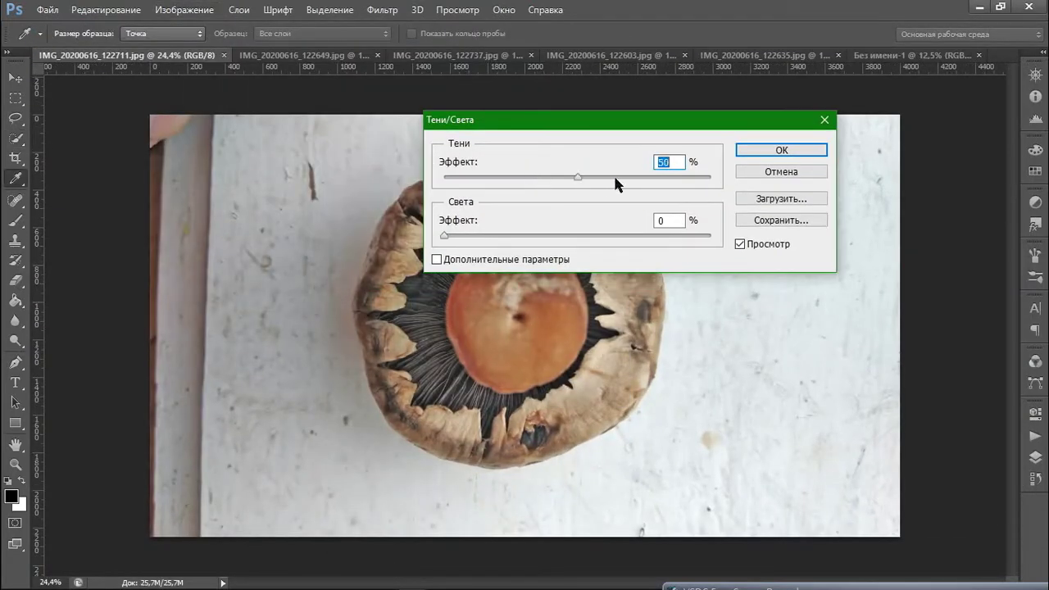
left_click_drag(616, 181, 602, 175)
key("Return")
Quick-select the mushroom around its rim and refine the selection edge.
left_click_drag(595, 221, 408, 259)
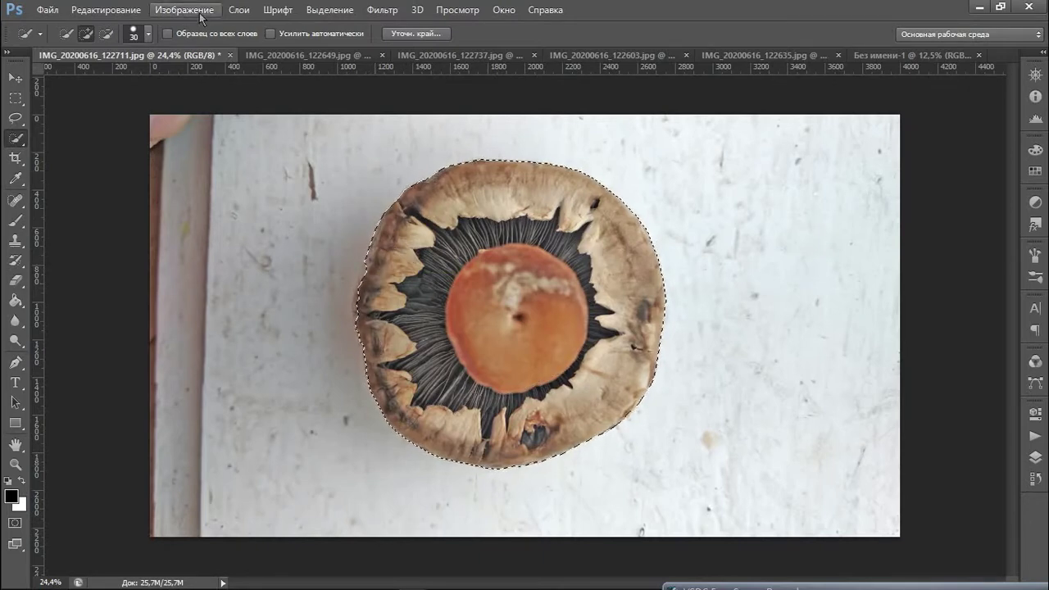
key("ctrl+alt+r")
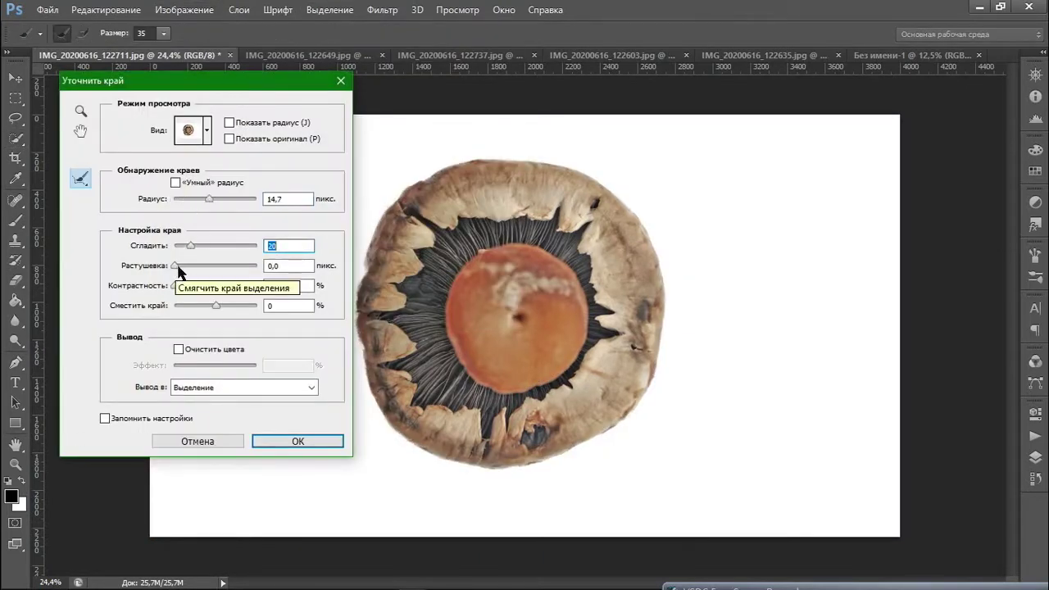
left_click(275, 441)
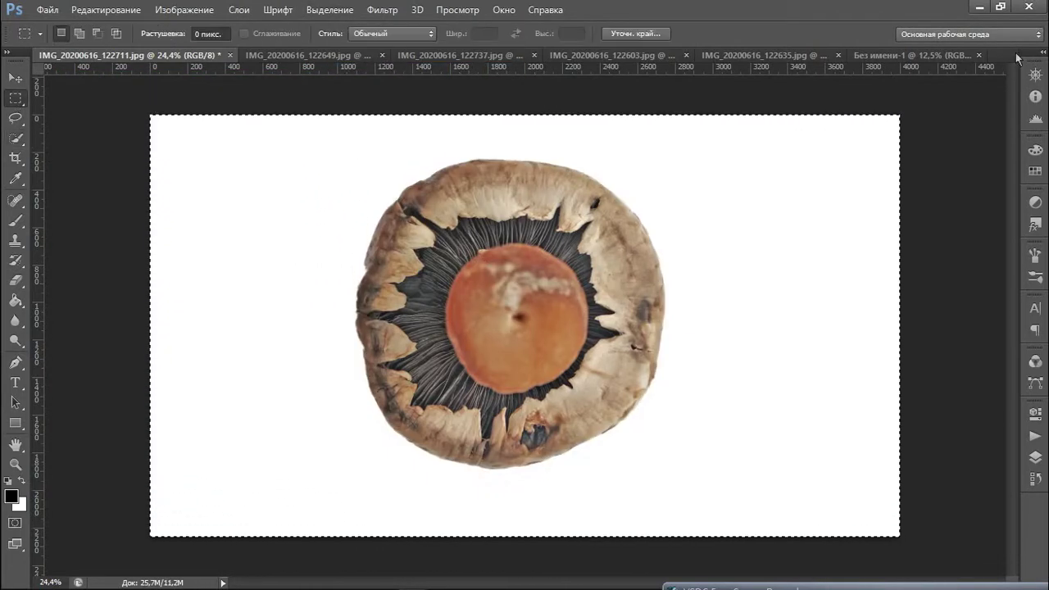
left_click_drag(16, 279, 60, 316)
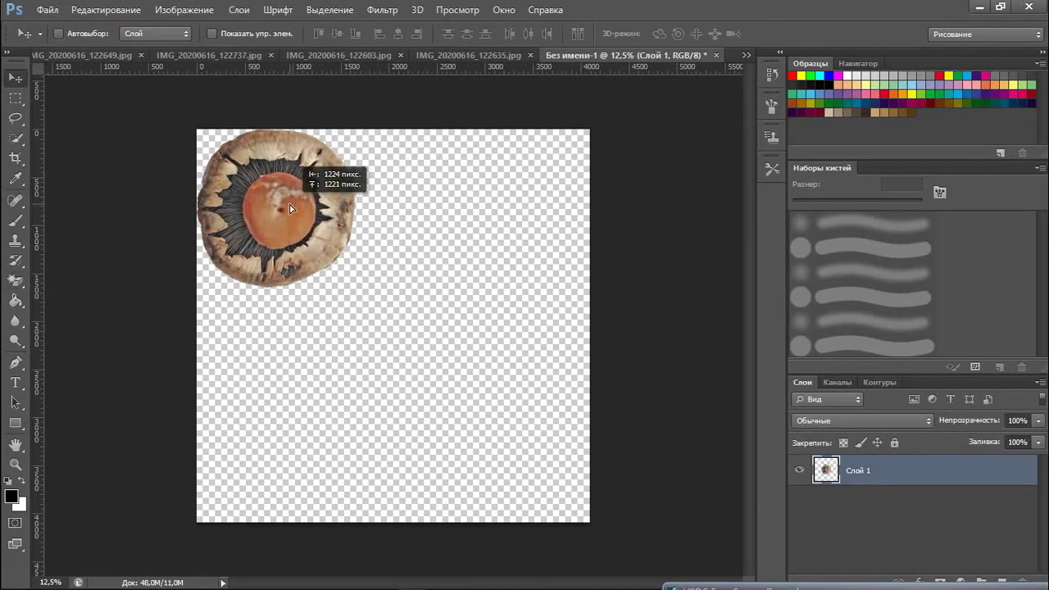
Select the whole mushroom, refine its edge with Smart Radius, and fill the area white.
left_click_drag(382, 444, 507, 309)
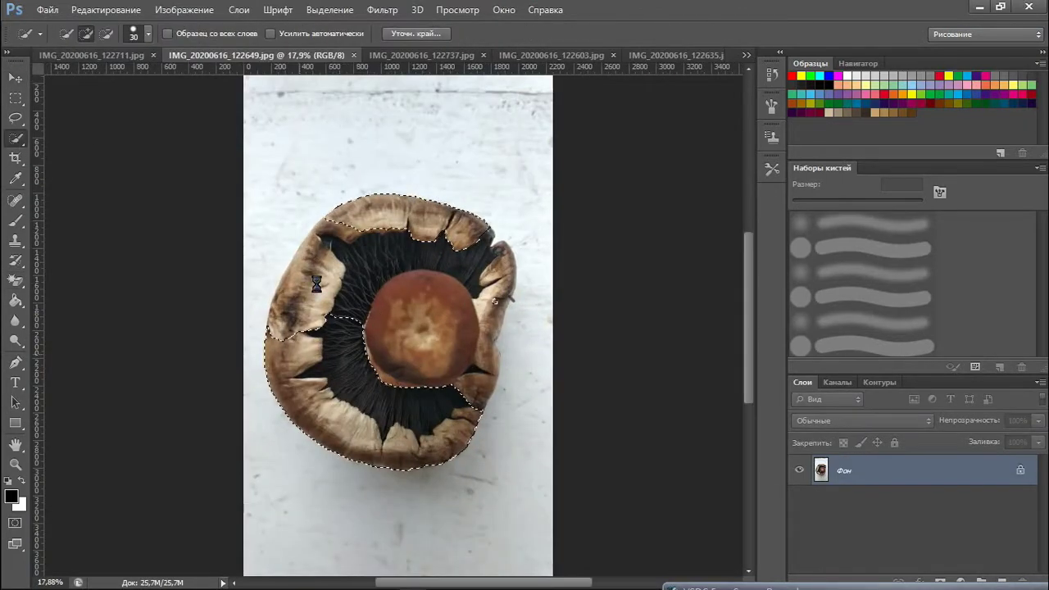
key("ctrl+alt+r")
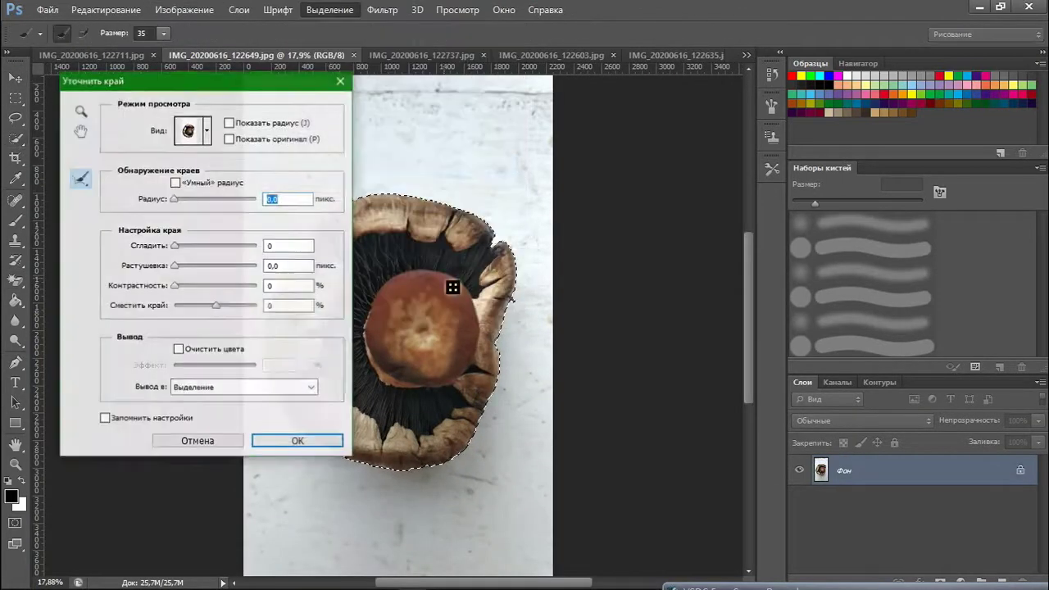
left_click(175, 182)
left_click(280, 440)
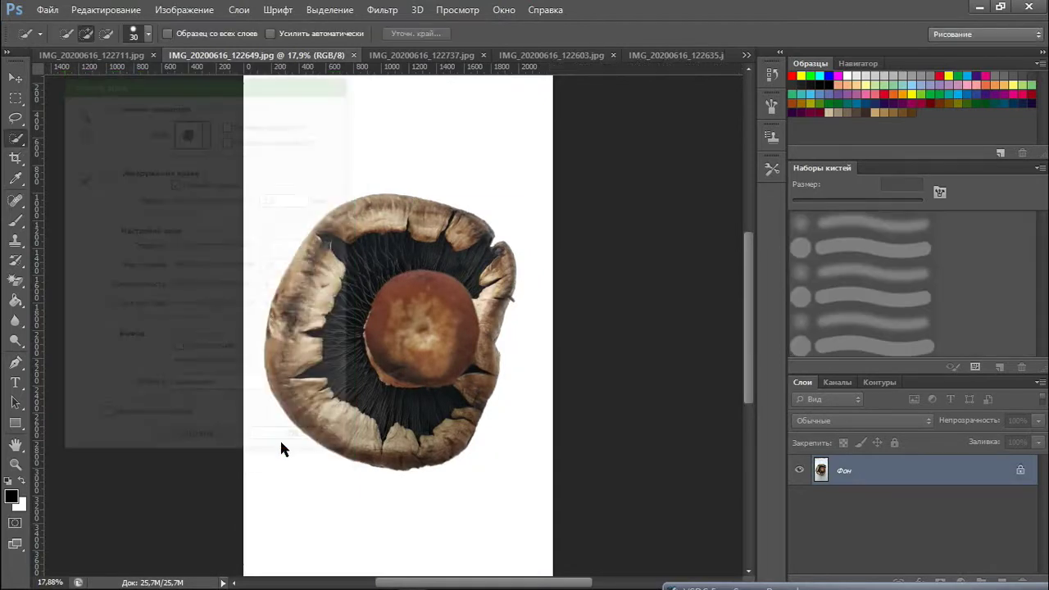
key("BackSpace")
Close the IMG_20200616_122649 and IMG_20200616_122711 photos without saving.
left_click(360, 55)
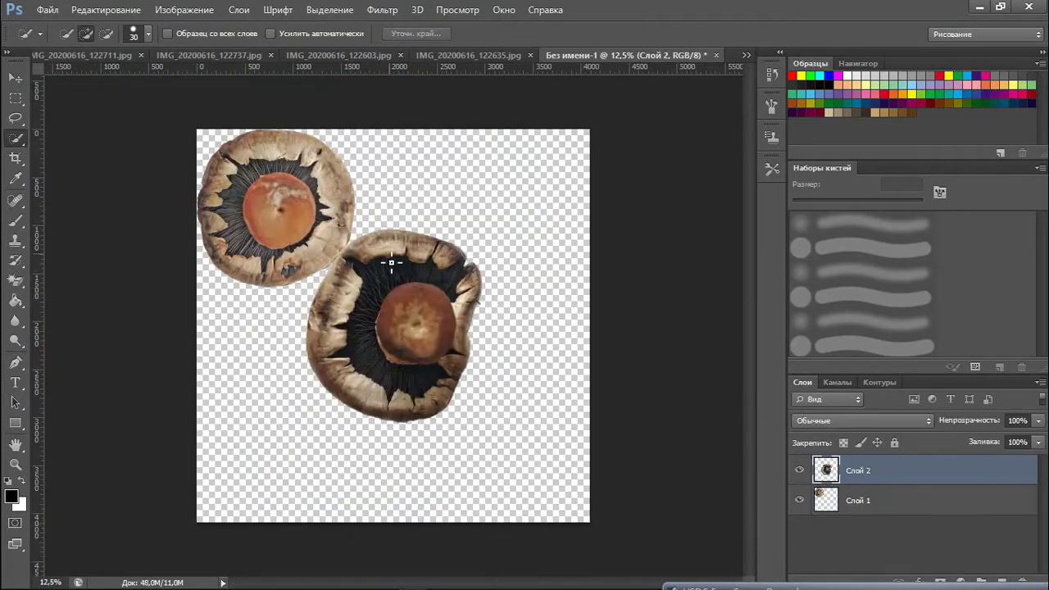
left_click(98, 55)
key("ctrl+w")
left_click(529, 236)
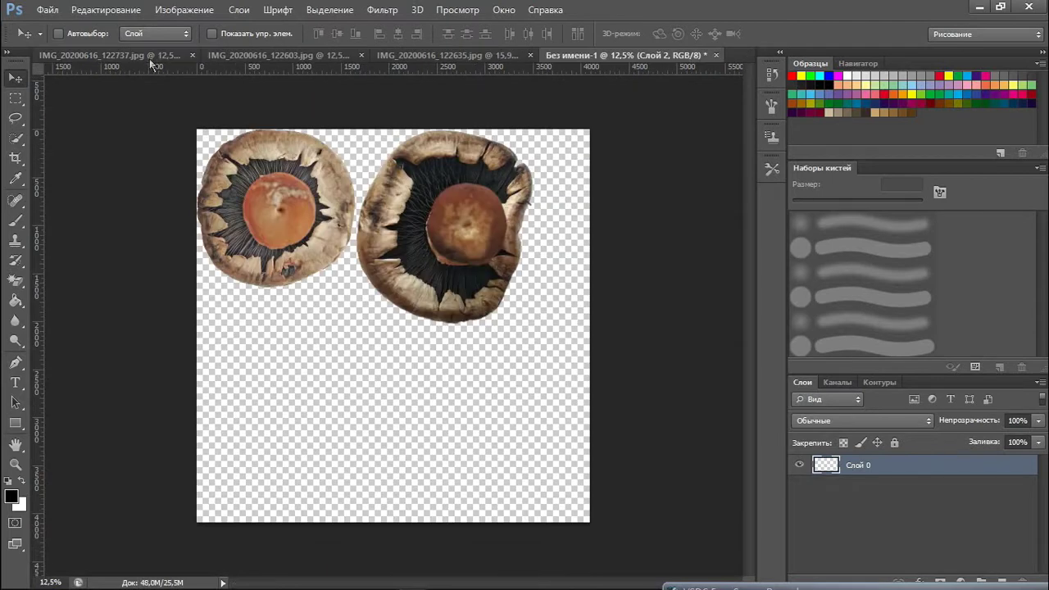
Quick-select the lumpy white cap in its photo.
key("ctrl+Tab")
left_click(184, 10)
key("Escape")
key("w")
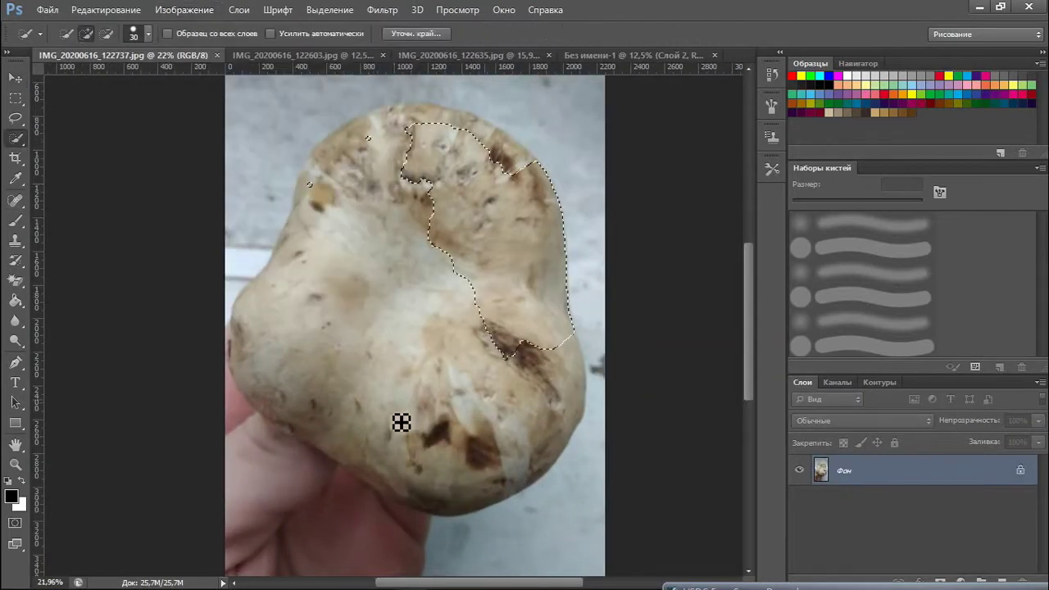
left_click(251, 210)
scroll("up", 3)
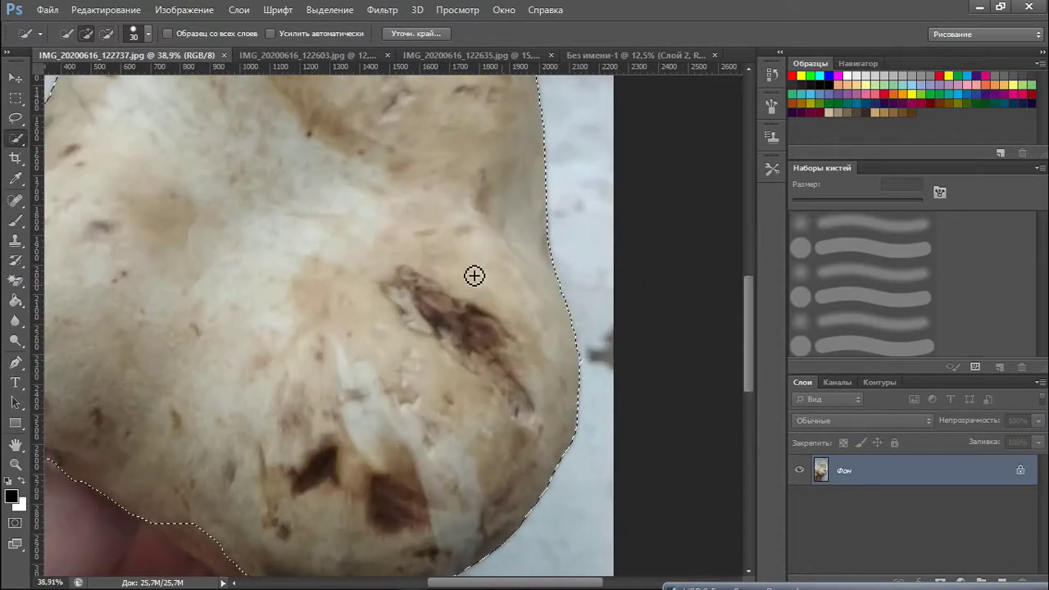
scroll("down", 3)
scroll("up", 3)
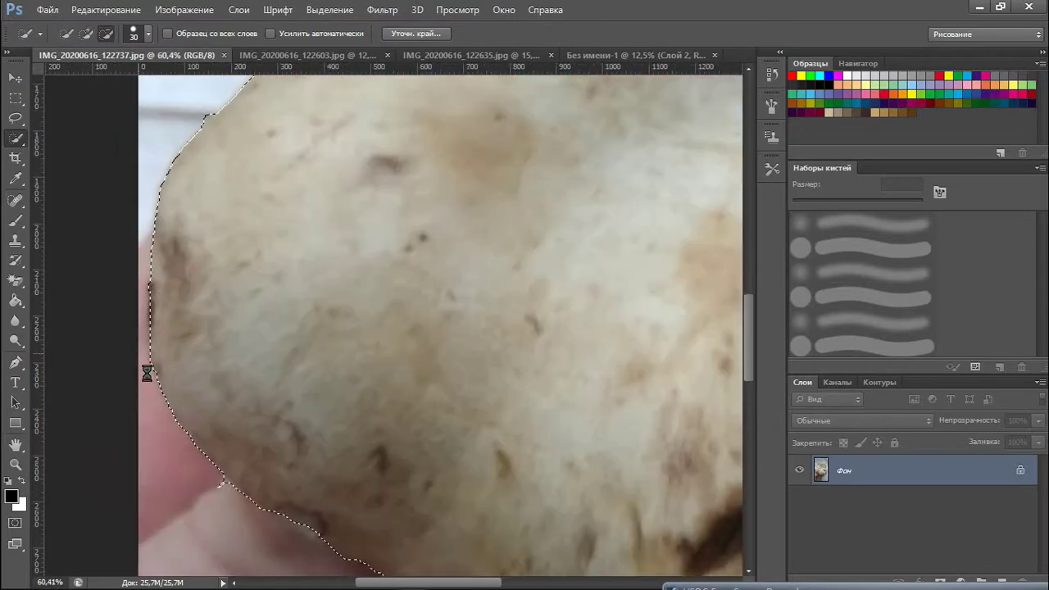
scroll("down", 3)
left_click(184, 10)
Refine the cap edge with radius 7.5 and 4.0-pixel feather.
key("ctrl+alt+r")
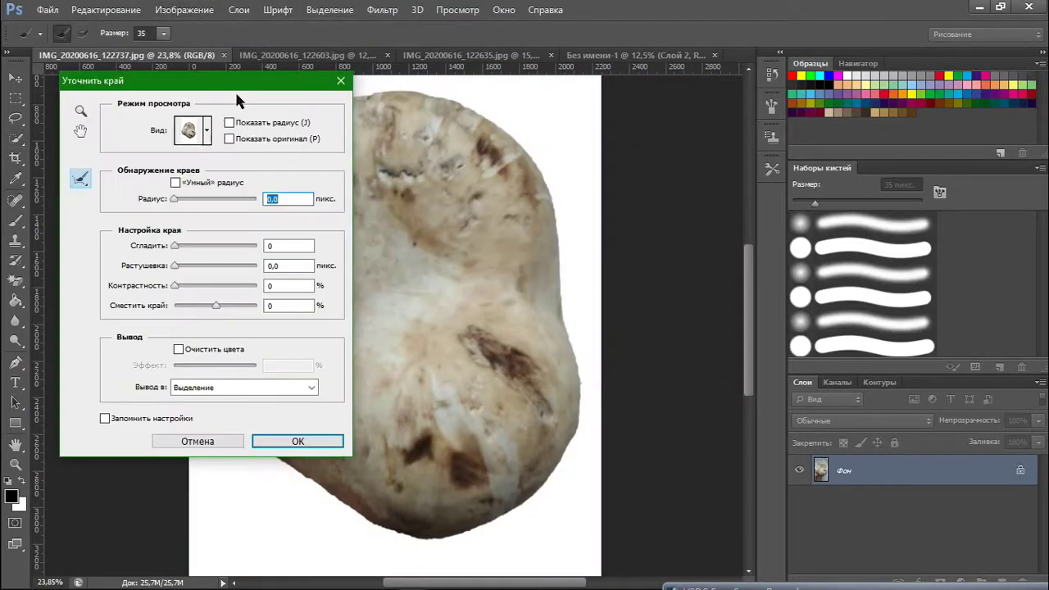
left_click_drag(237, 82, 585, 99)
left_click_drag(522, 216, 549, 216)
left_click_drag(523, 282, 540, 282)
key("Return")
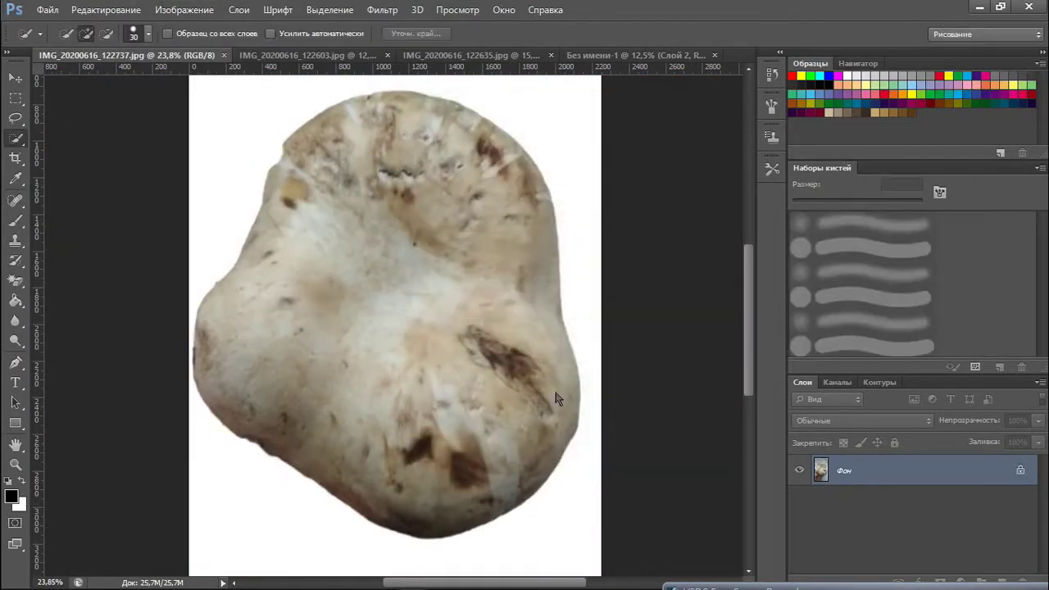
Paste the lumpy cap into the composite at lower left and close its photo unsaved.
key("ctrl+c")
left_click(623, 55)
key("ctrl+v")
left_click_drag(377, 283, 281, 369)
key("ctrl+Tab")
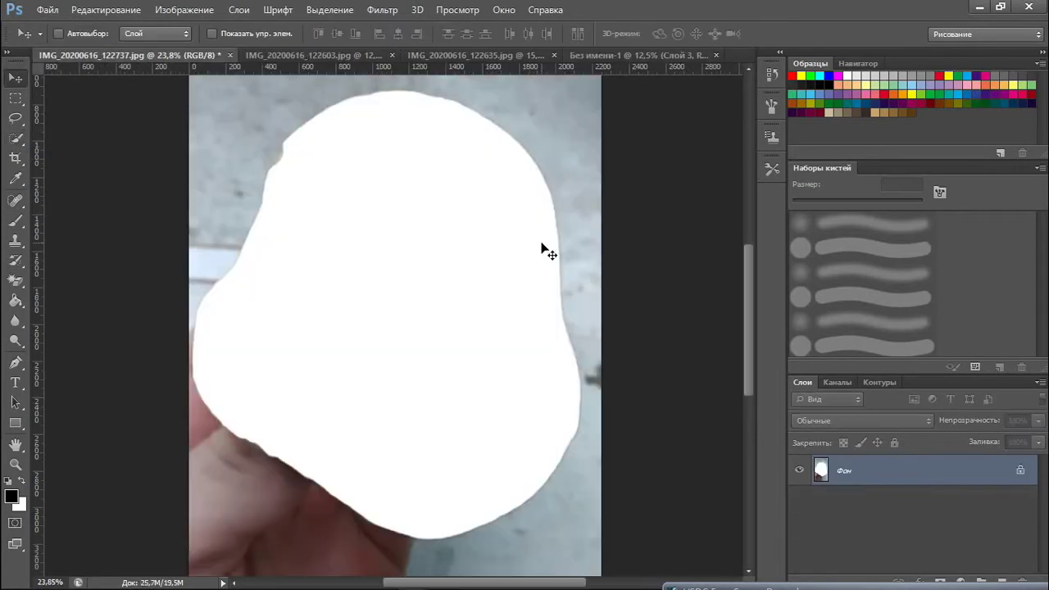
key("ctrl+w")
left_click(541, 246)
left_click(82, 55)
Quick-select the gill-side mushroom, run Refine Edge on it, and close IMG_20200616_122603.
scroll("up", 3)
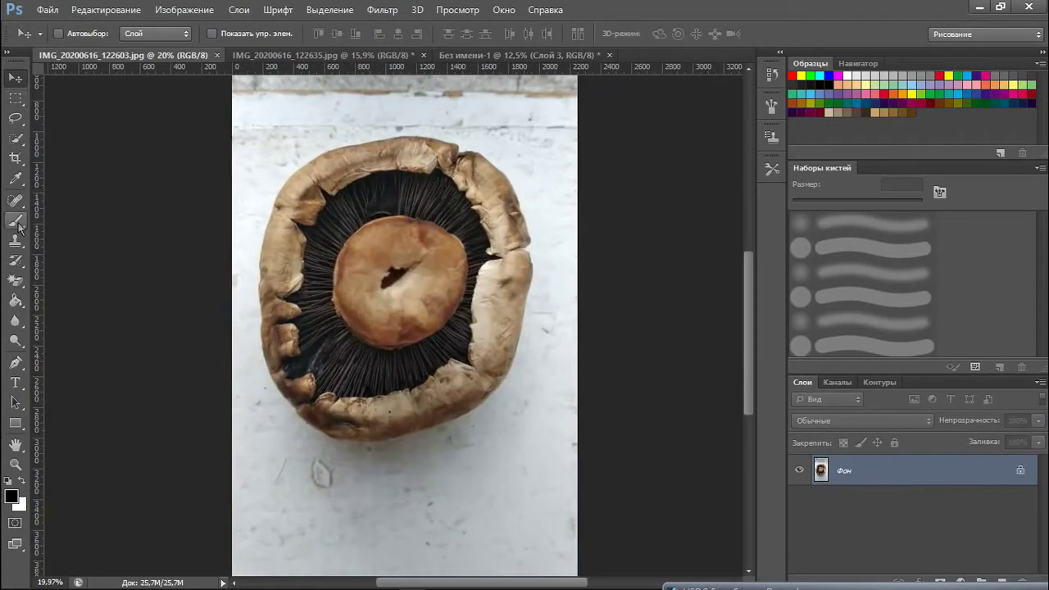
key("w")
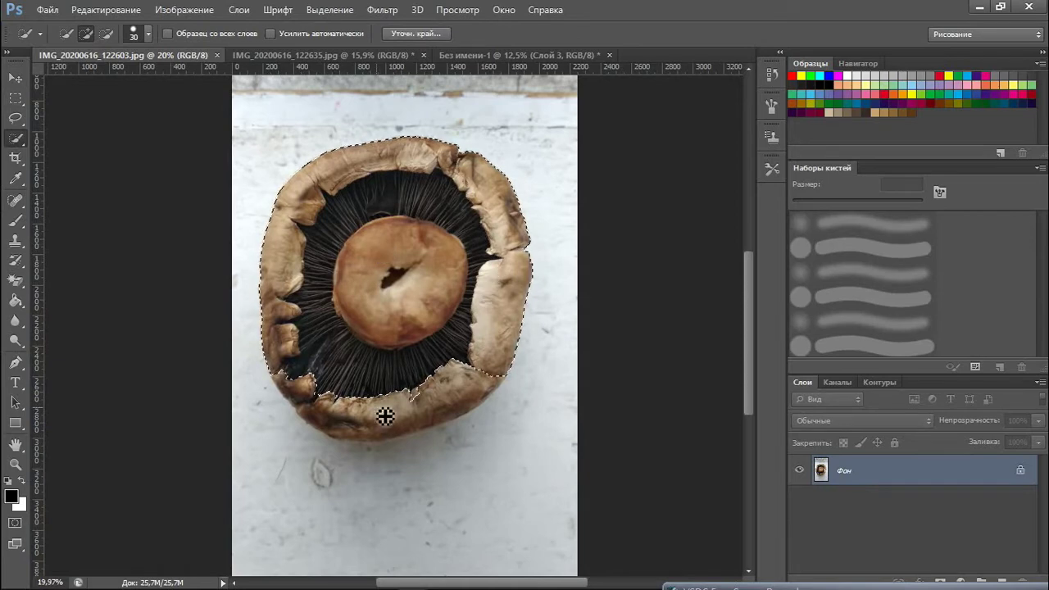
key("ctrl+alt+r")
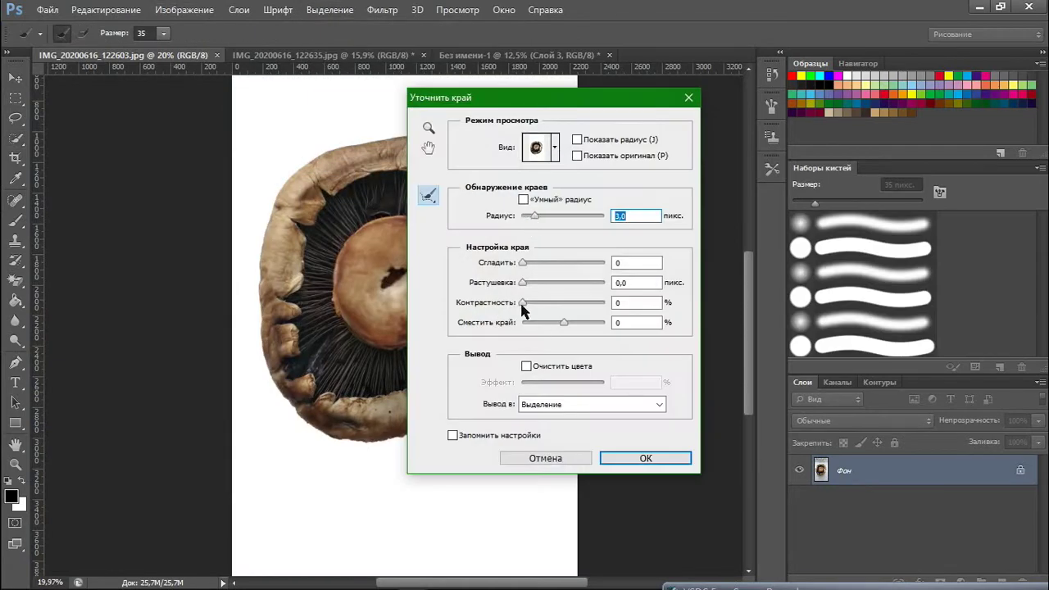
key("Escape")
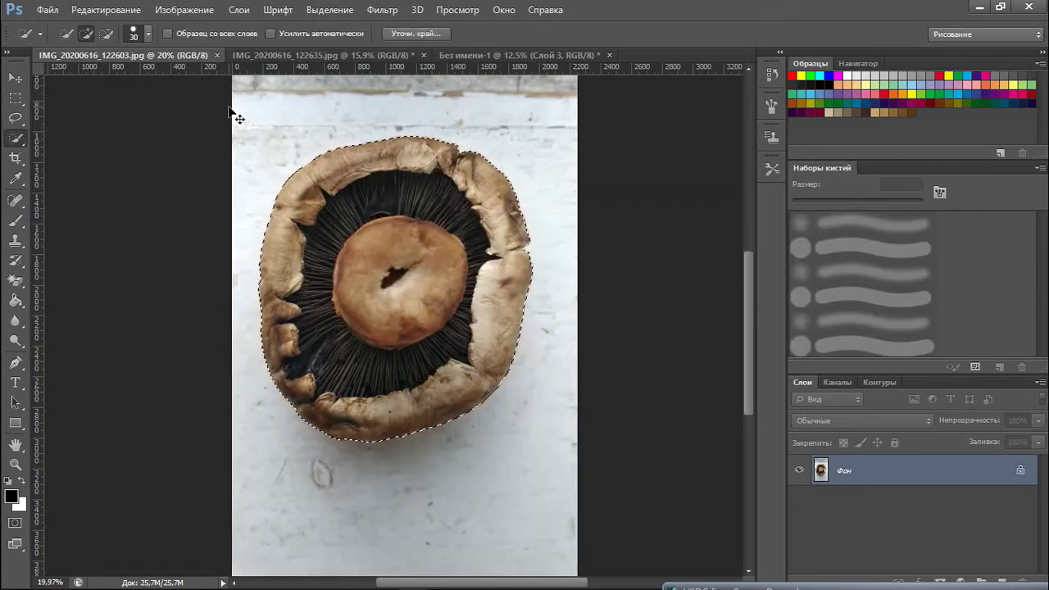
key("ctrl+w")
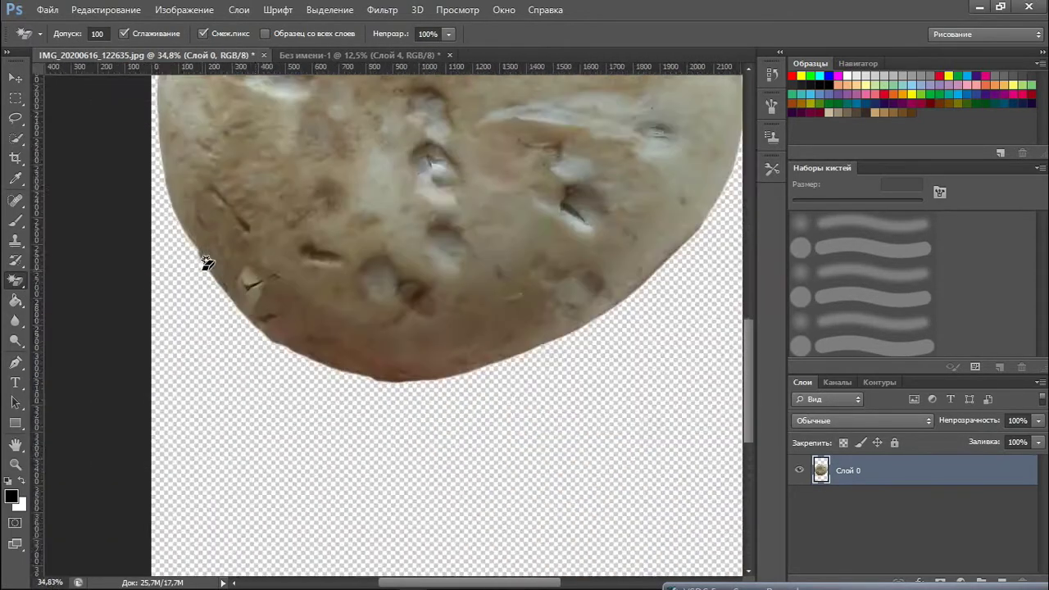
Drop the pale cap into the composite as a new layer and zoom in to inspect its edges.
left_click_drag(206, 262, 369, 287)
scroll("up", 3)
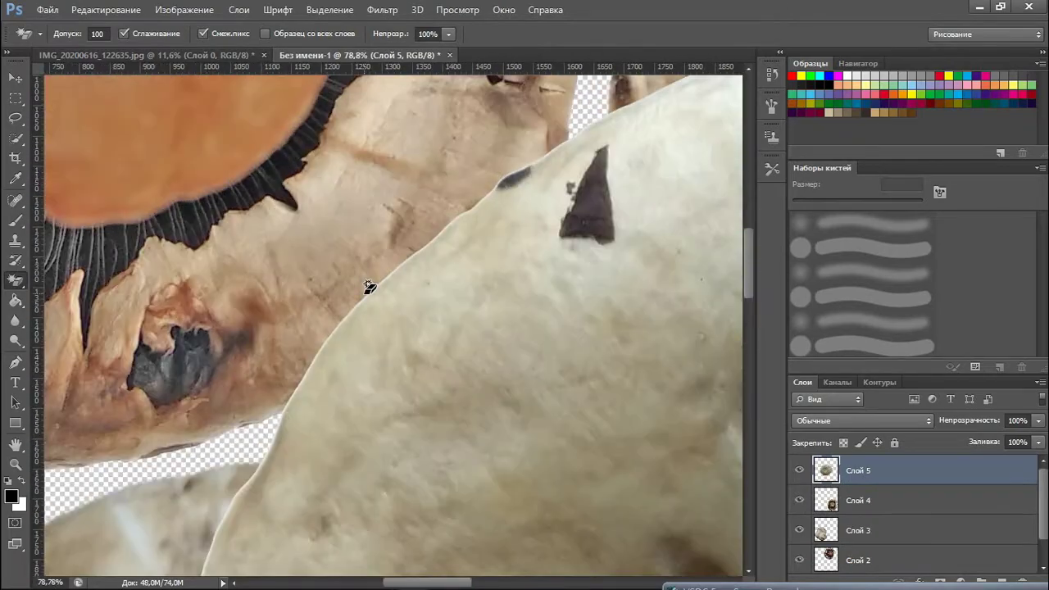
scroll("down", 3)
scroll("down", 3)
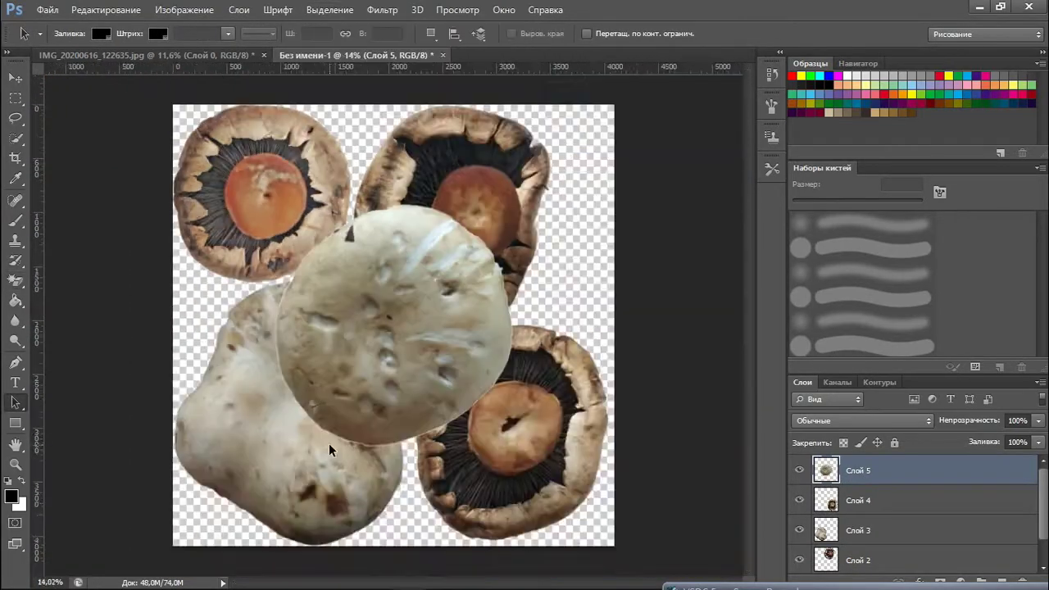
scroll("up", 3)
scroll("down", 3)
scroll("up", 3)
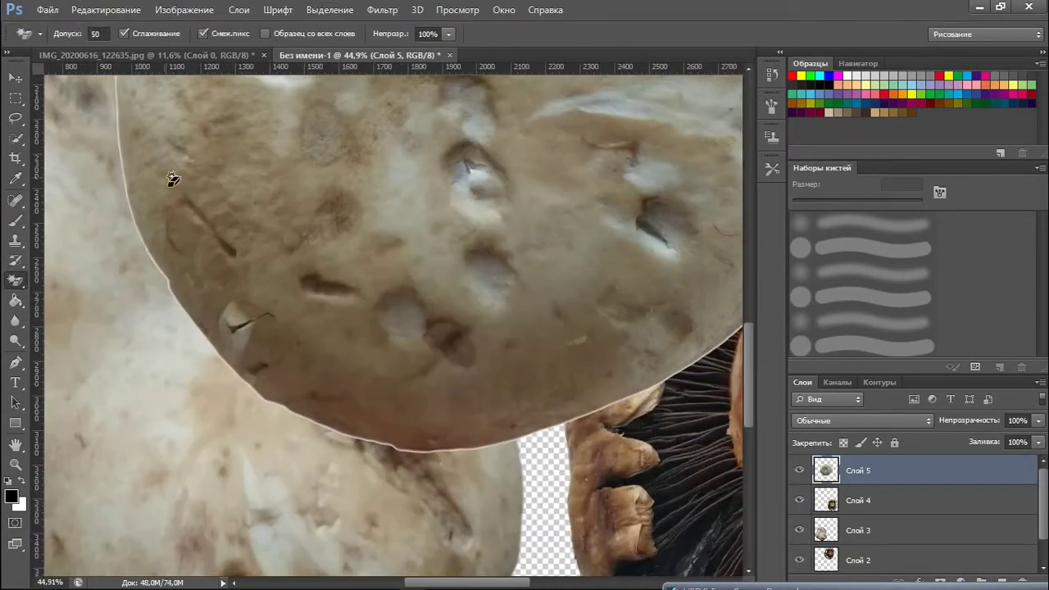
scroll("up", 3)
scroll("down", 3)
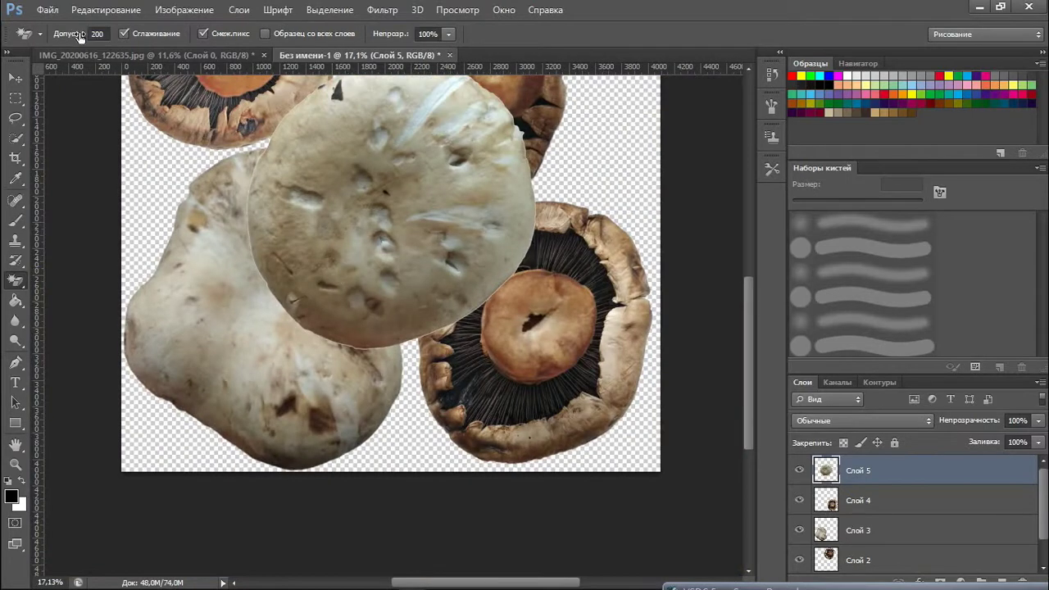
scroll("up", 3)
scroll("up", 3)
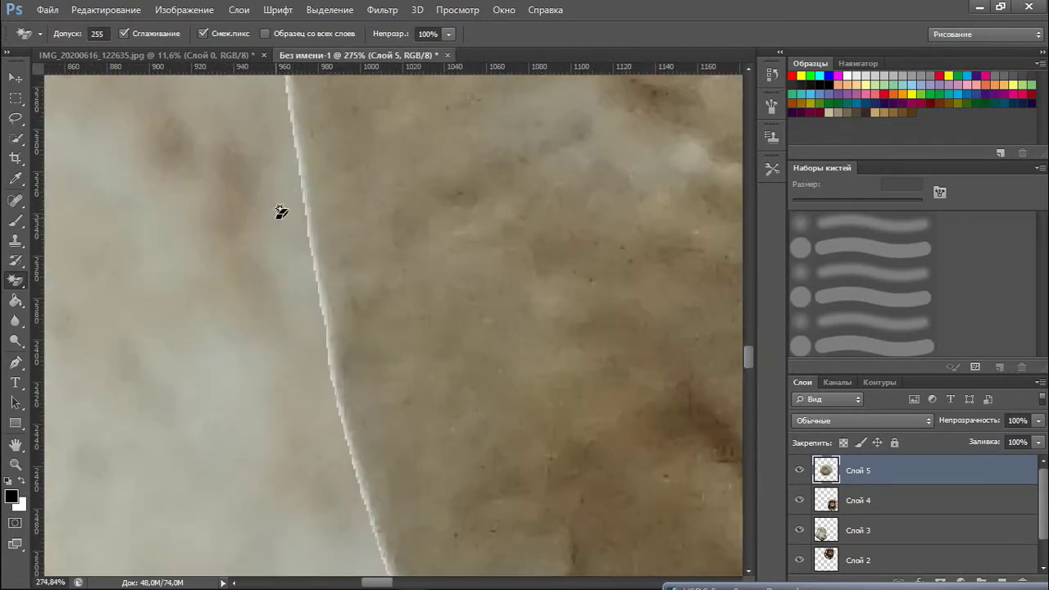
scroll("down", 3)
scroll("down", 3)
Quick-select a stray area and open Refine Edge on it.
key("shift+w")
scroll("down", 3)
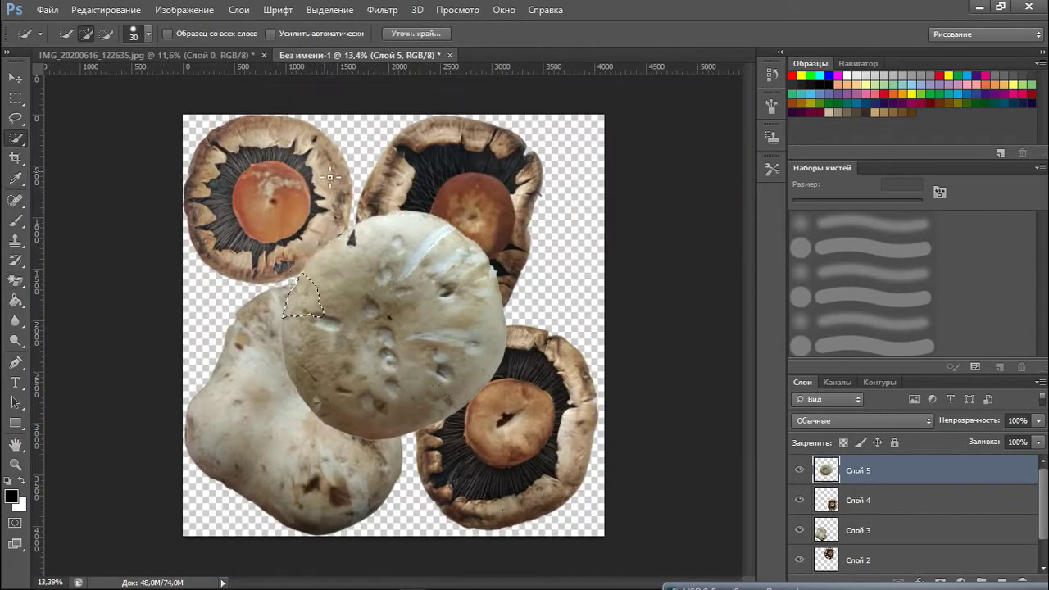
left_click(415, 33)
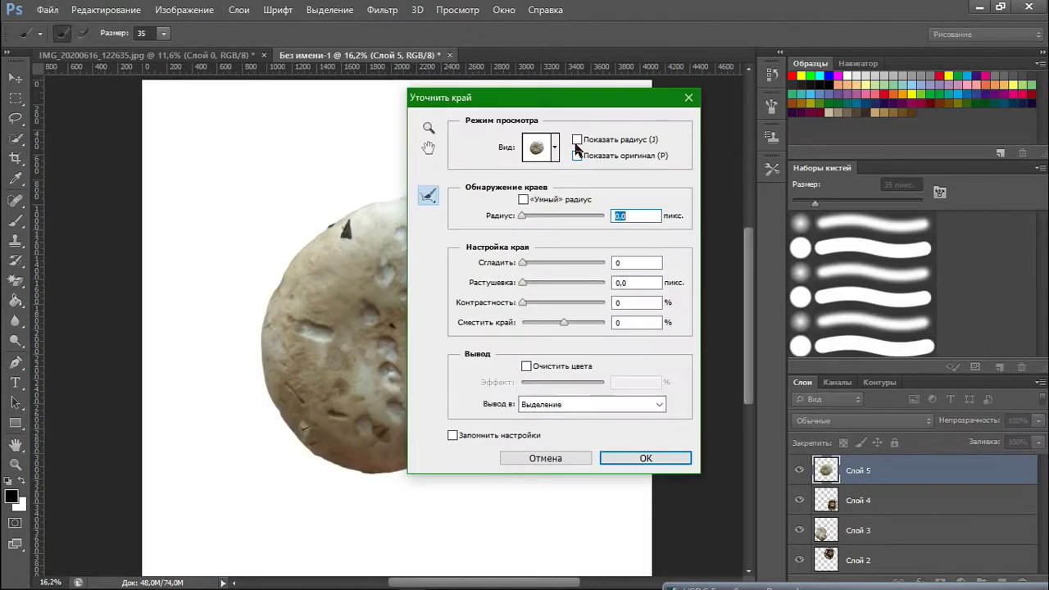
Scale the pale cap to about 83% and move it to the upper right.
key("Return")
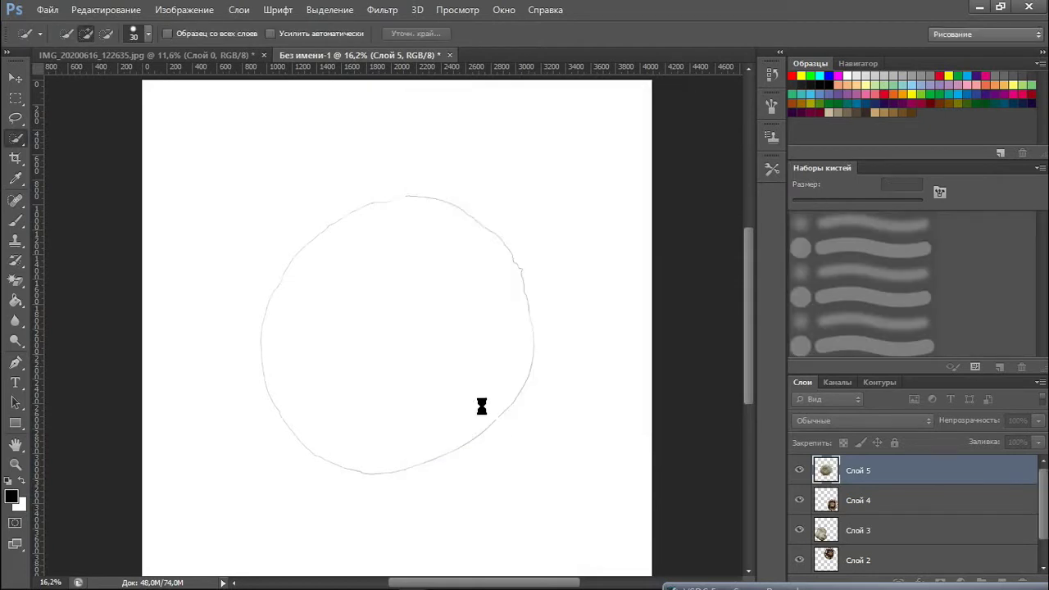
scroll("down", 3)
key("v")
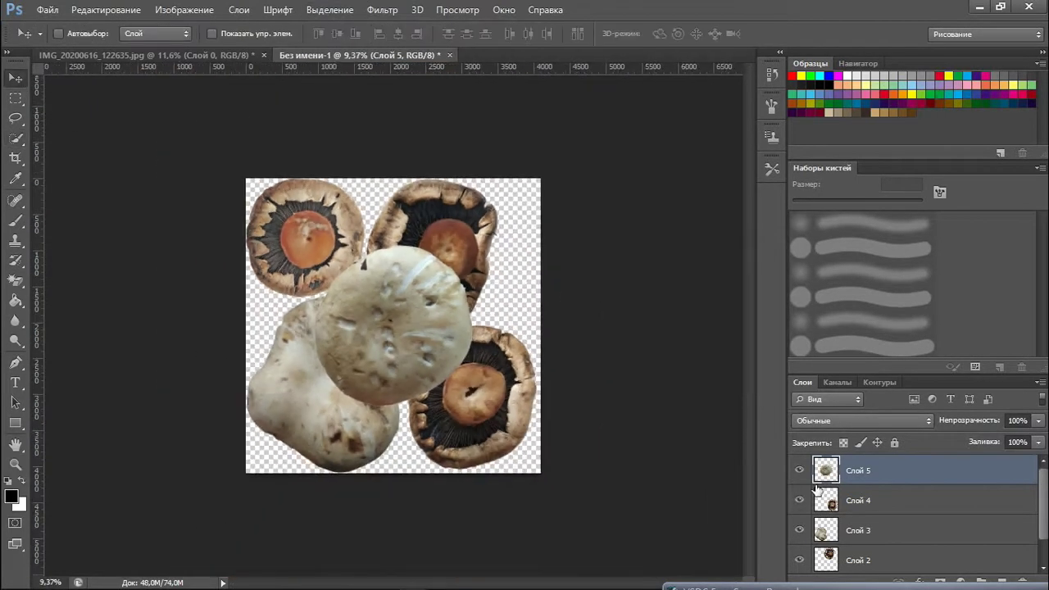
left_click(184, 10)
key("Escape")
key("ctrl+t")
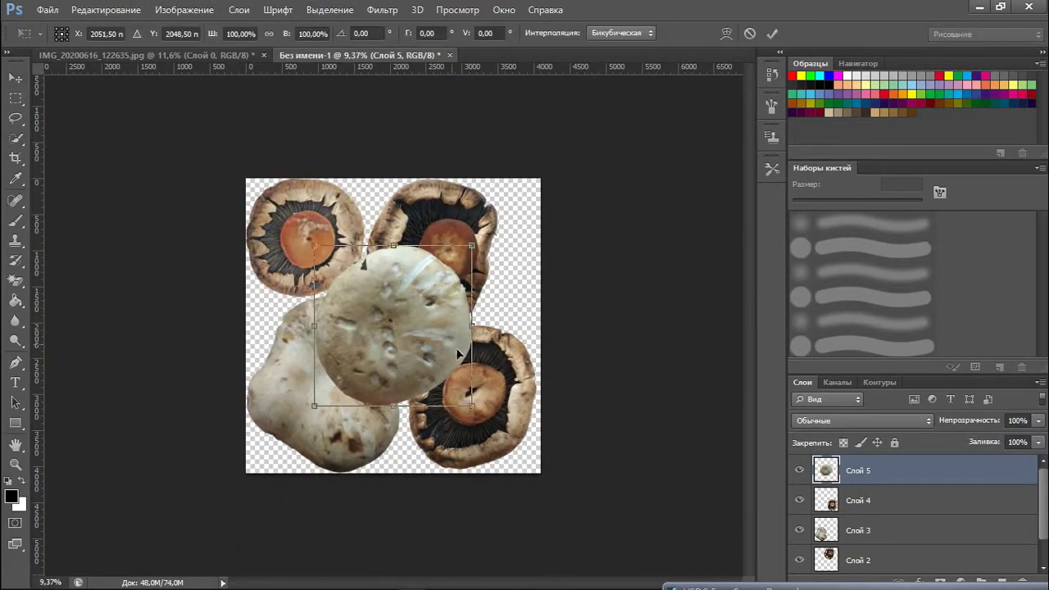
left_click_drag(473, 405, 459, 392)
left_click_drag(393, 328, 432, 253)
key("Return")
Widen the canvas to the left and move the pale cap into the new space.
key("c")
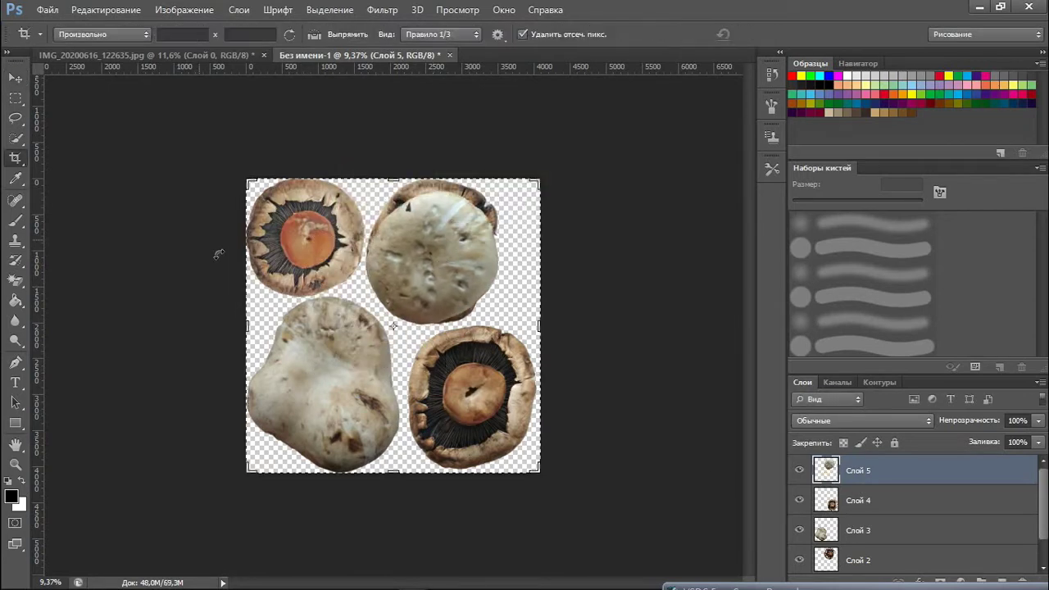
left_click_drag(247, 328, 112, 328)
key("Return")
key("v")
left_click_drag(500, 251, 234, 297)
scroll("down", 3)
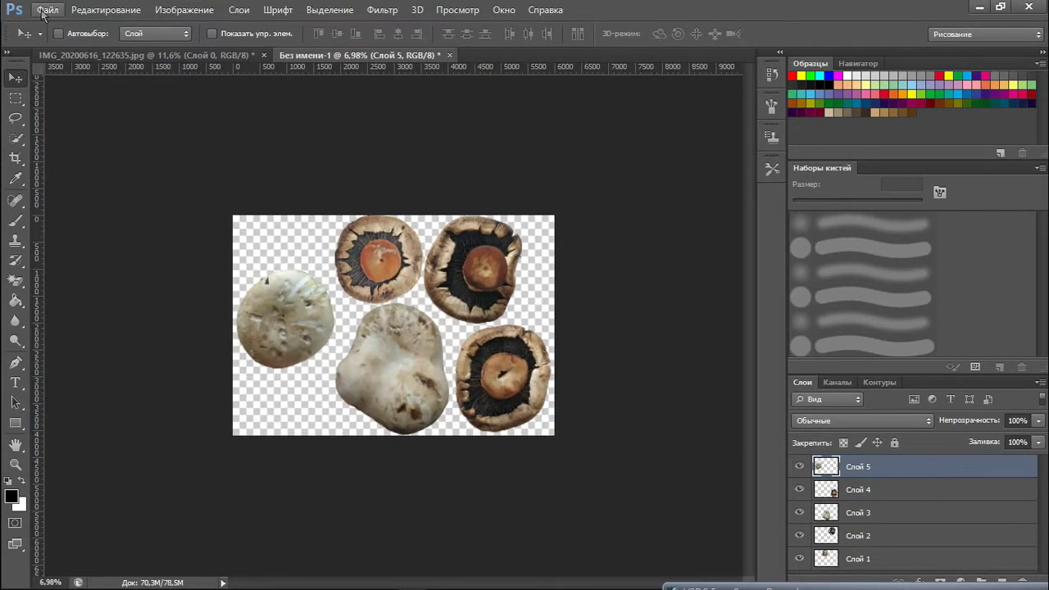
Save the composite to the Desktop as 35462342D.psd with Maximize Compatibility, then close it.
key("ctrl+shift+s")
left_click(362, 253)
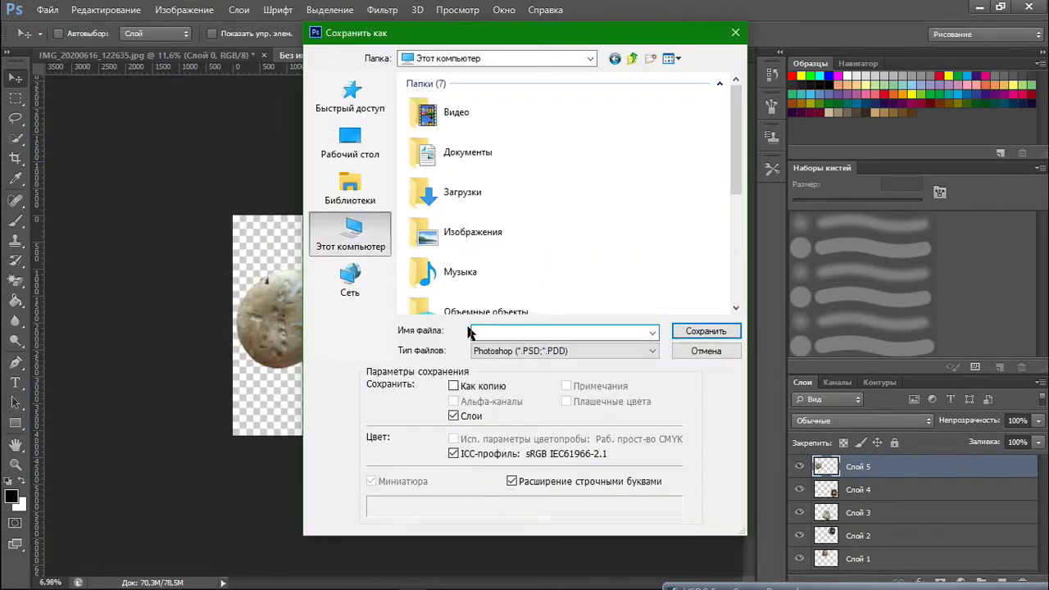
left_click(342, 160)
key("Return")
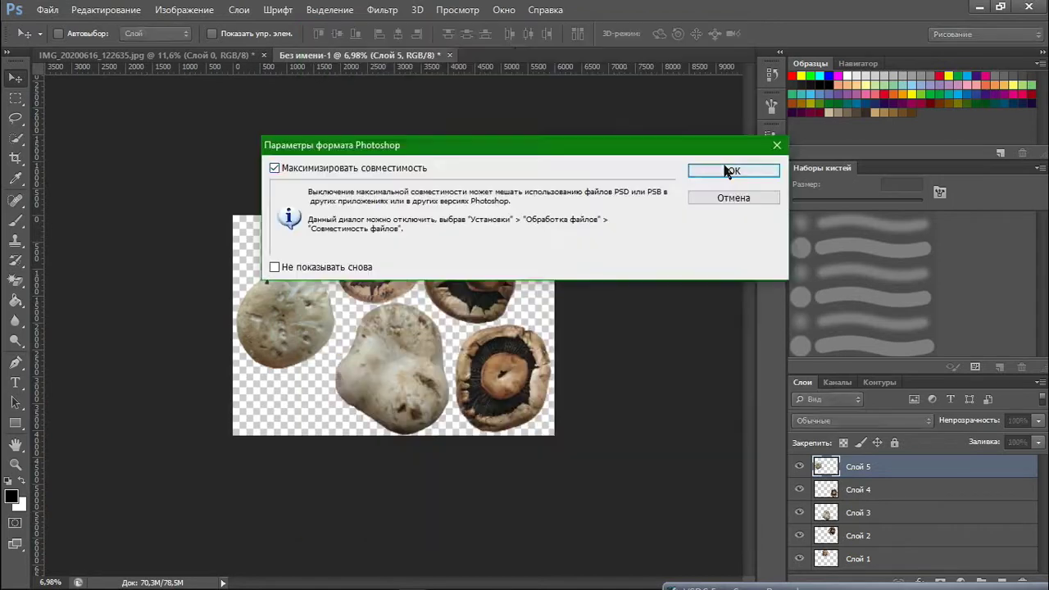
left_click(728, 168)
left_click(211, 56)
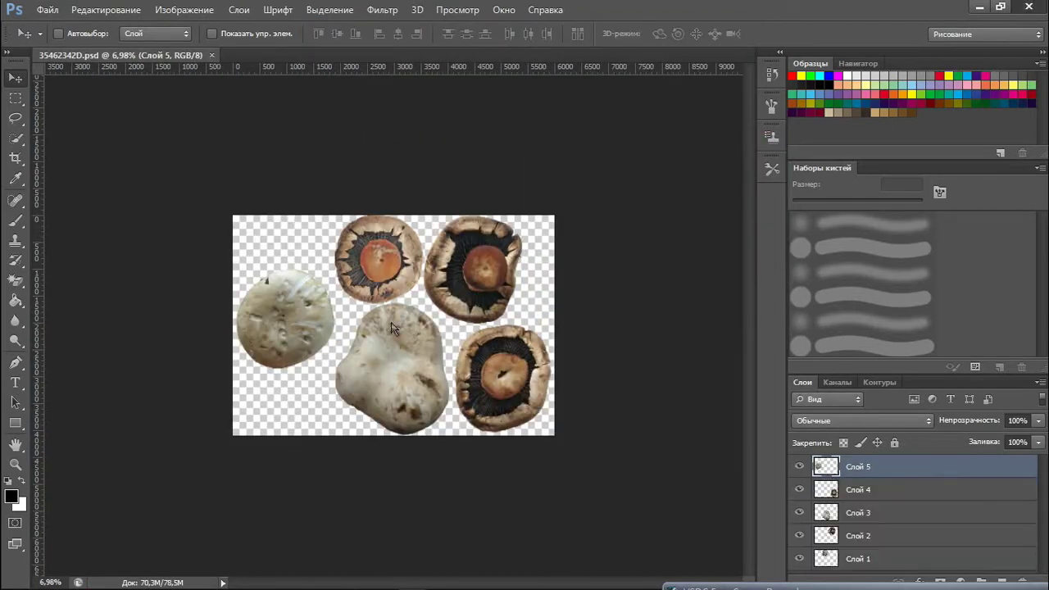
left_click(210, 58)
Close the remaining image and bring the IMG_20200621_140326 stem photo forward with Quick Selection active.
key("ctrl+w")
left_click(527, 234)
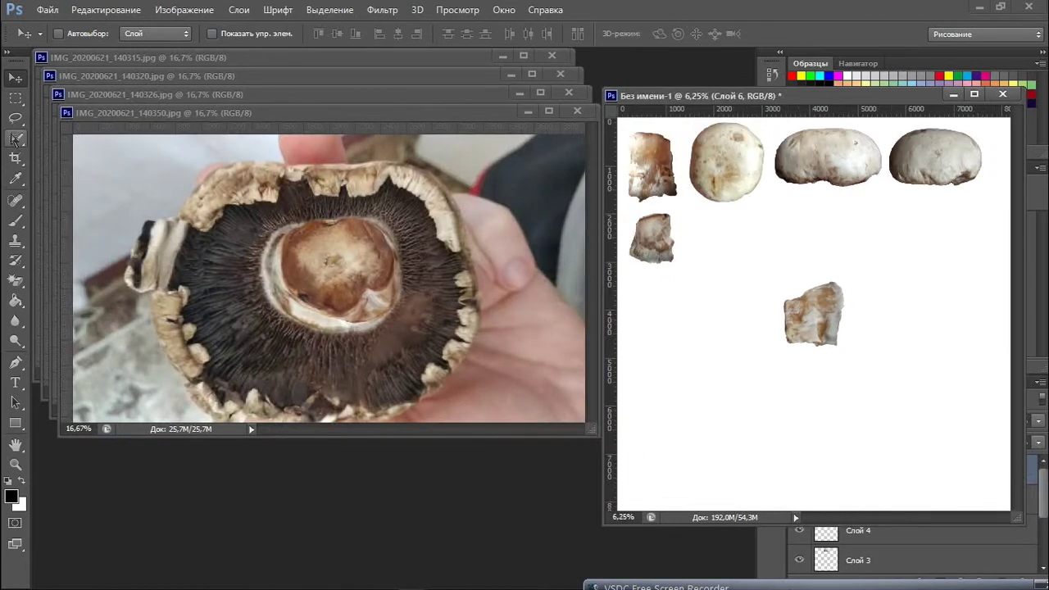
left_click(16, 138)
left_click(182, 249)
key("ctrl+Tab")
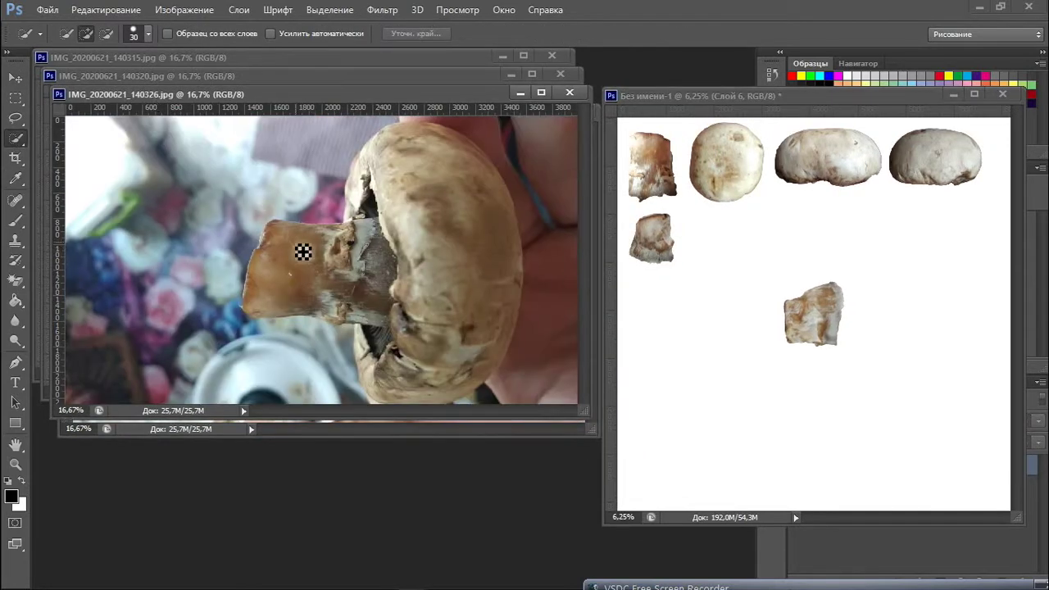
Refine the stem selection's edge and cut the stem out, leaving white behind.
left_click(352, 10)
left_click(353, 157)
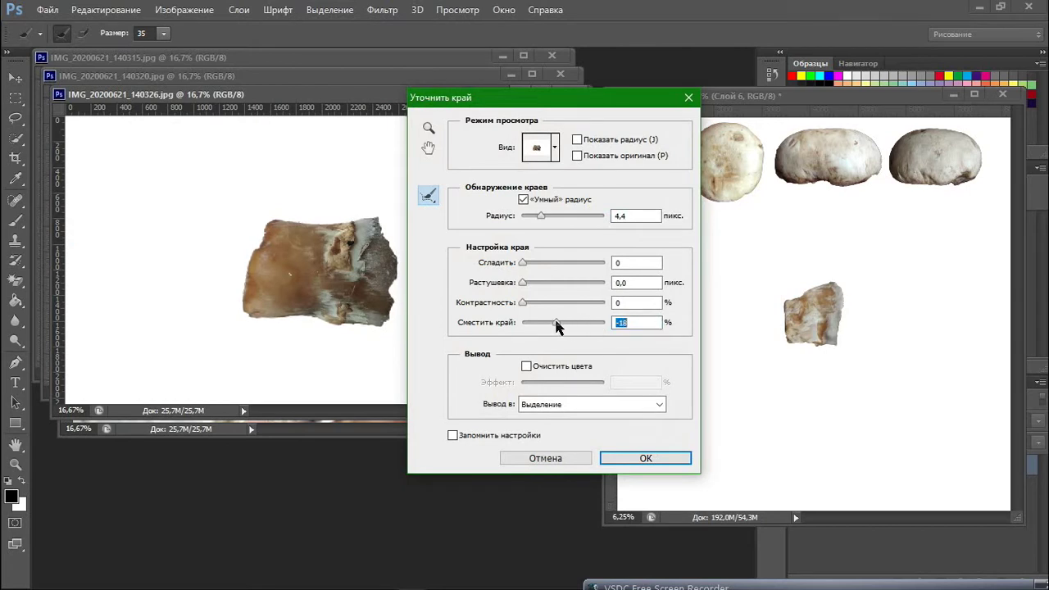
left_click(619, 459)
key("BackSpace")
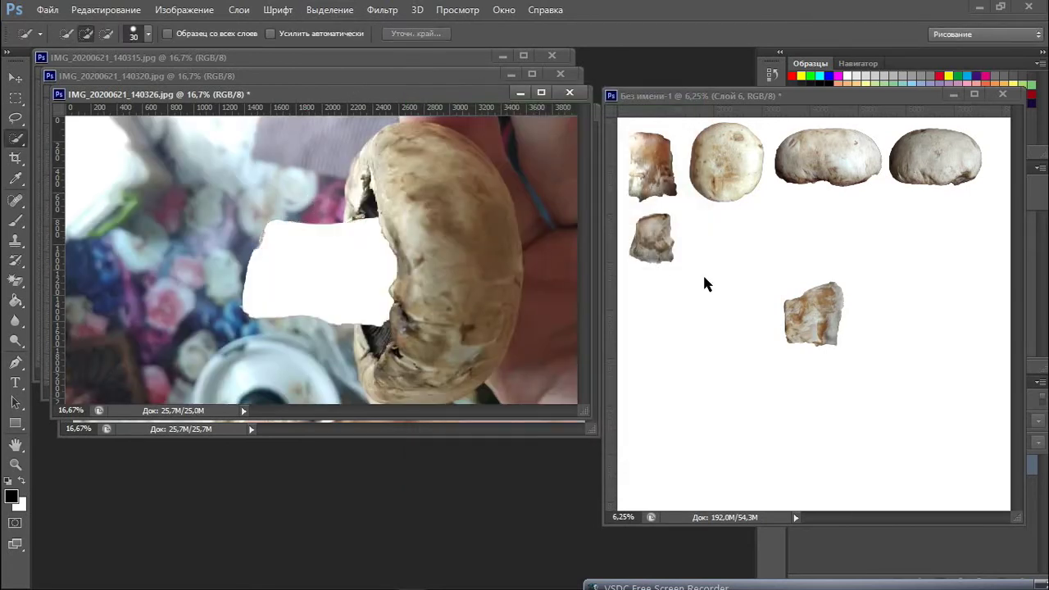
Paste the stem into the collection document as Layer 7, keeping the stem photo open.
left_click(733, 337)
key("ctrl+v")
key("v")
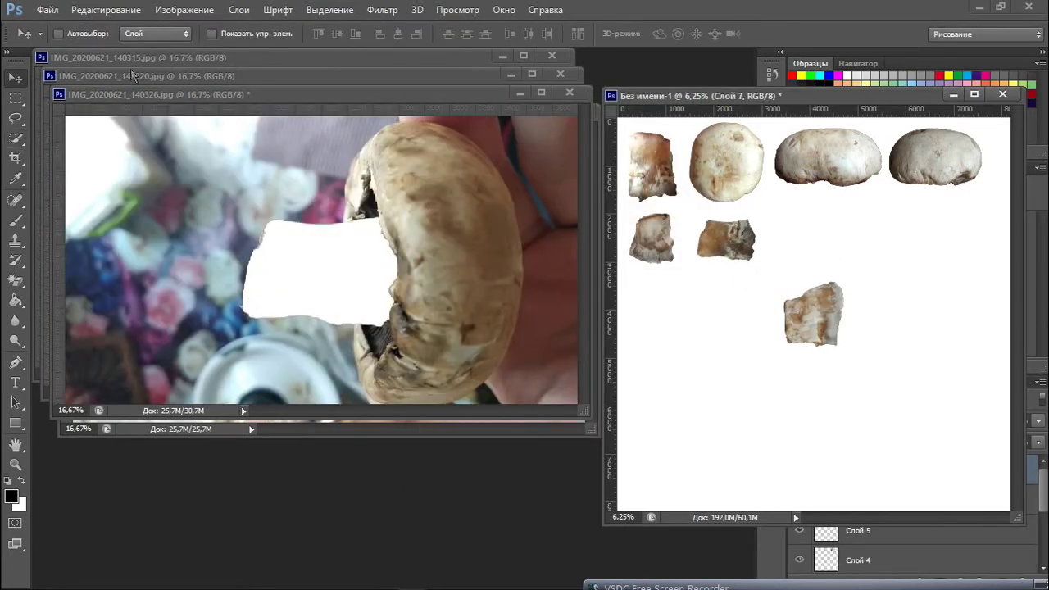
left_click_drag(148, 85, 135, 136)
left_click(553, 143)
left_click(613, 235)
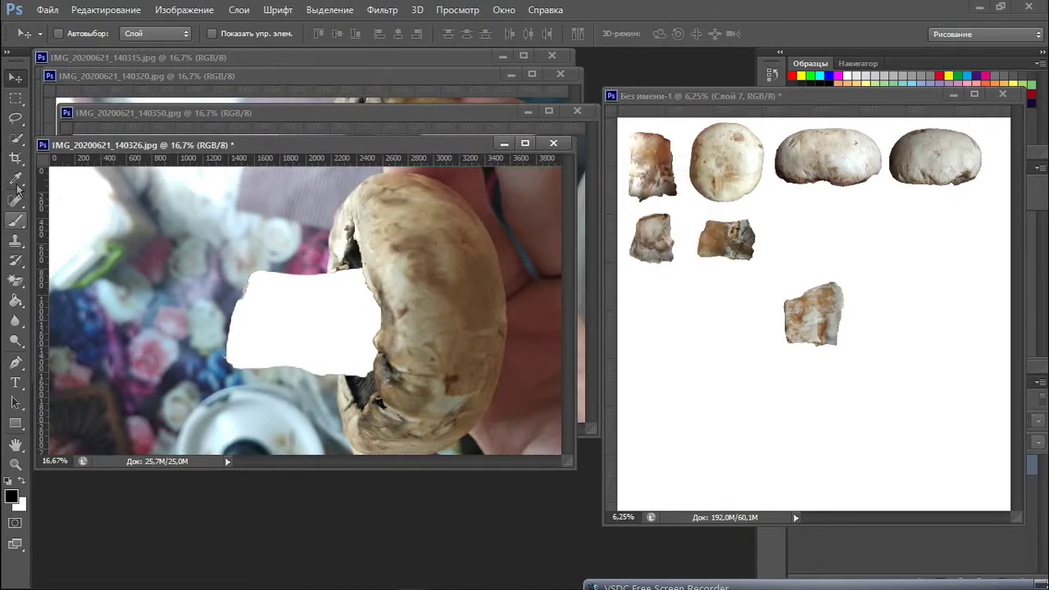
Quick-select the mushroom cap in IMG_20200621_140326.jpg, trim the right strip and refine its edge.
left_click(16, 199)
left_click_drag(382, 225, 497, 419)
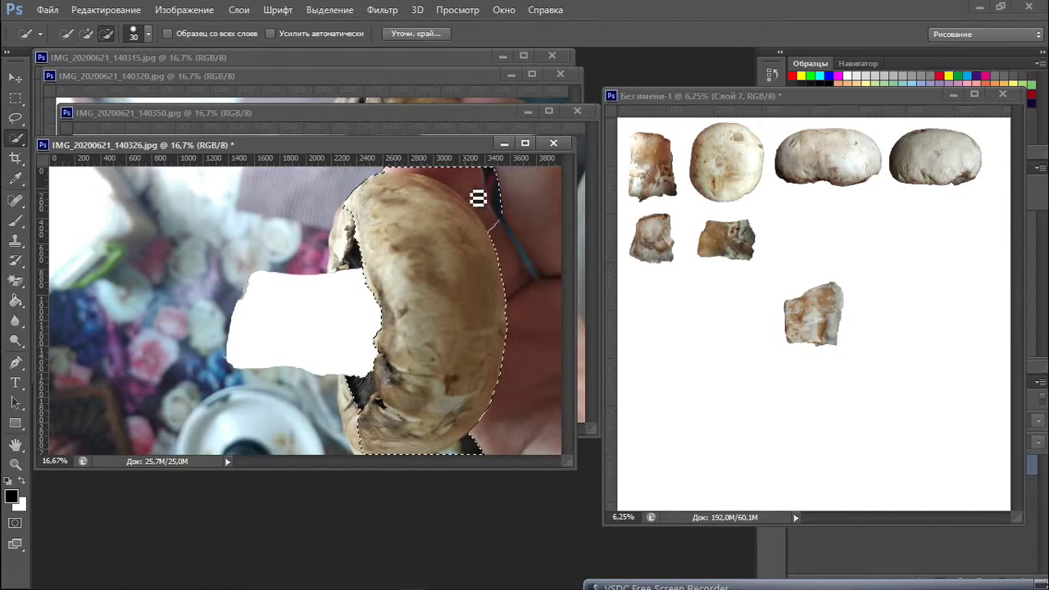
left_click_drag(478, 198, 461, 463)
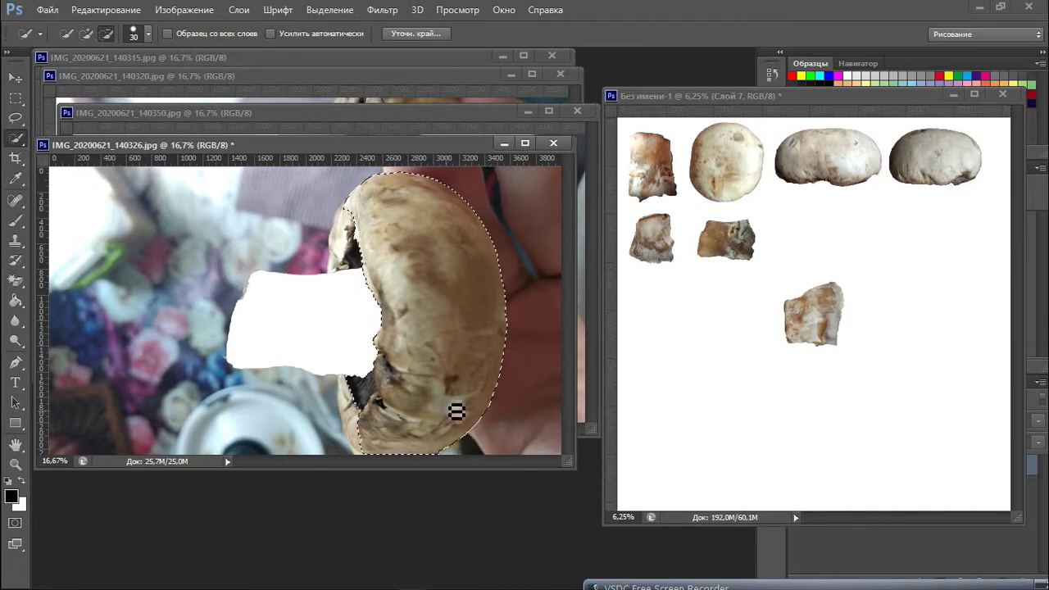
left_click(330, 9)
left_click(344, 159)
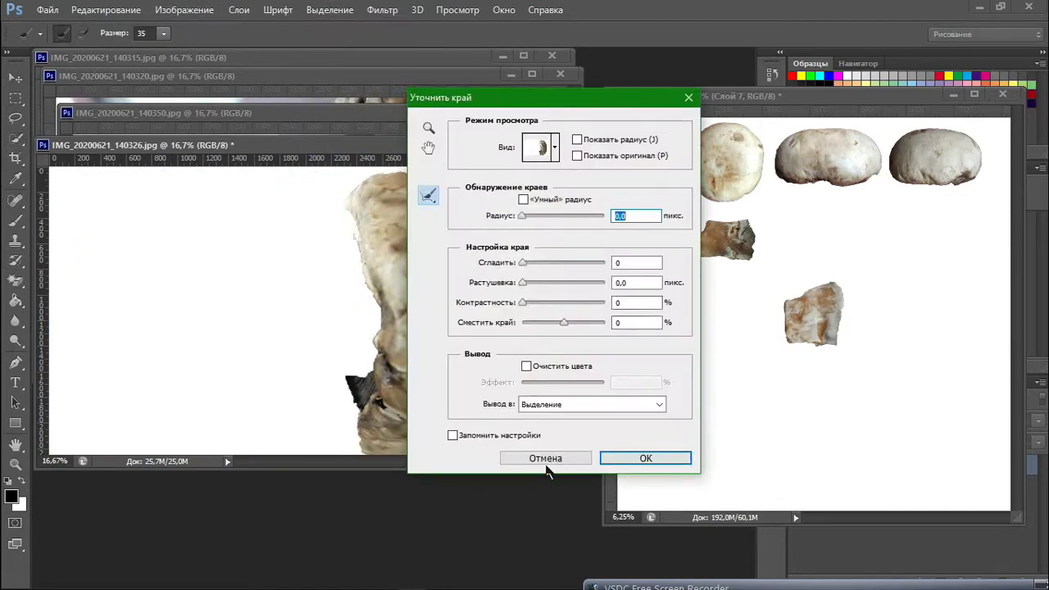
left_click(546, 463)
left_click(330, 10)
left_click(345, 159)
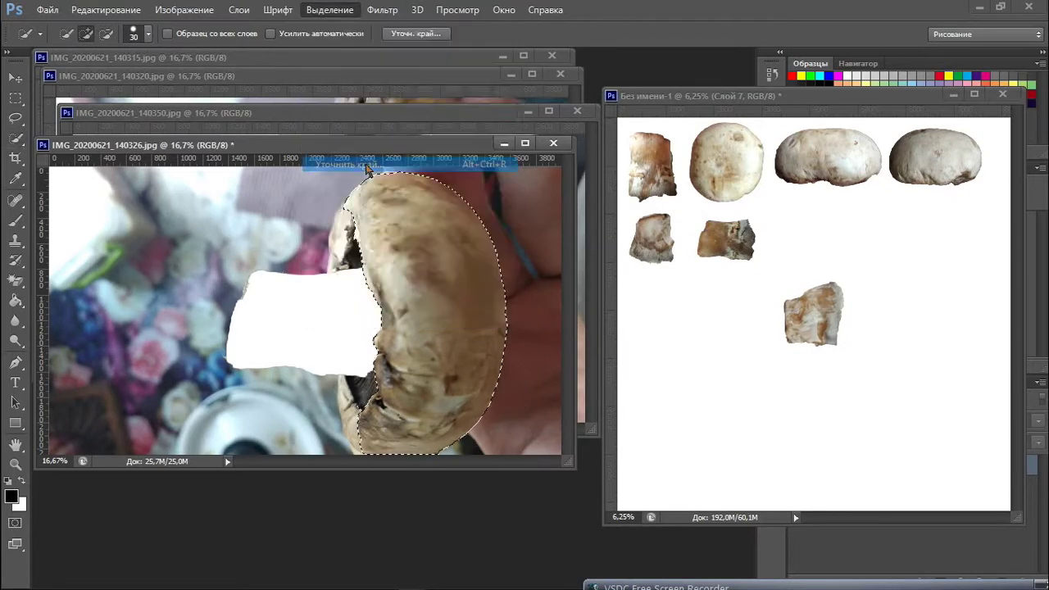
left_click(631, 458)
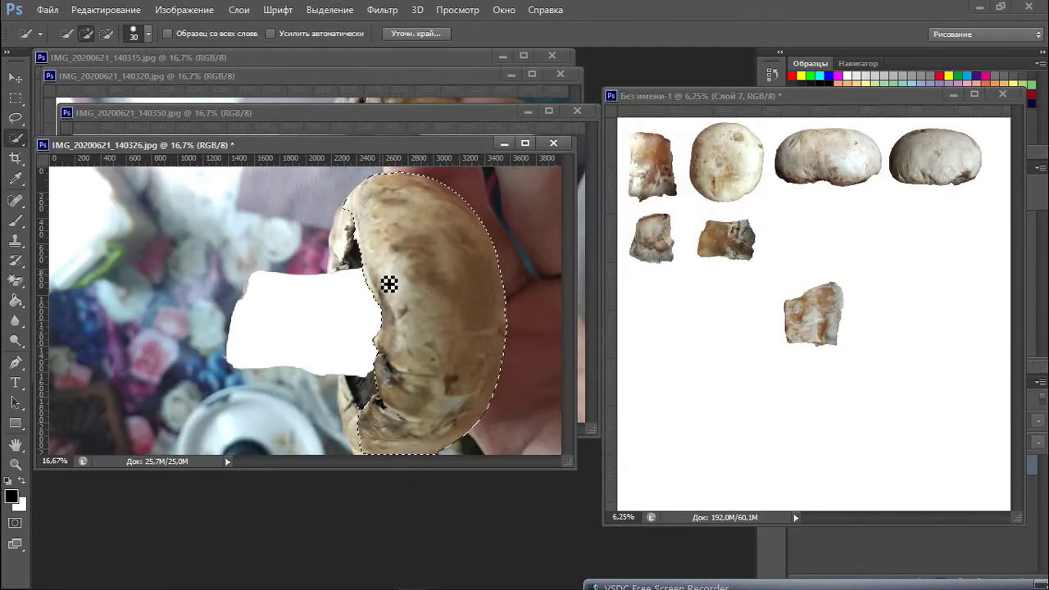
Cut the cap into Без имени-1, place it at the right side, and close the photo.
key("ctrl+x")
key("ctrl+v")
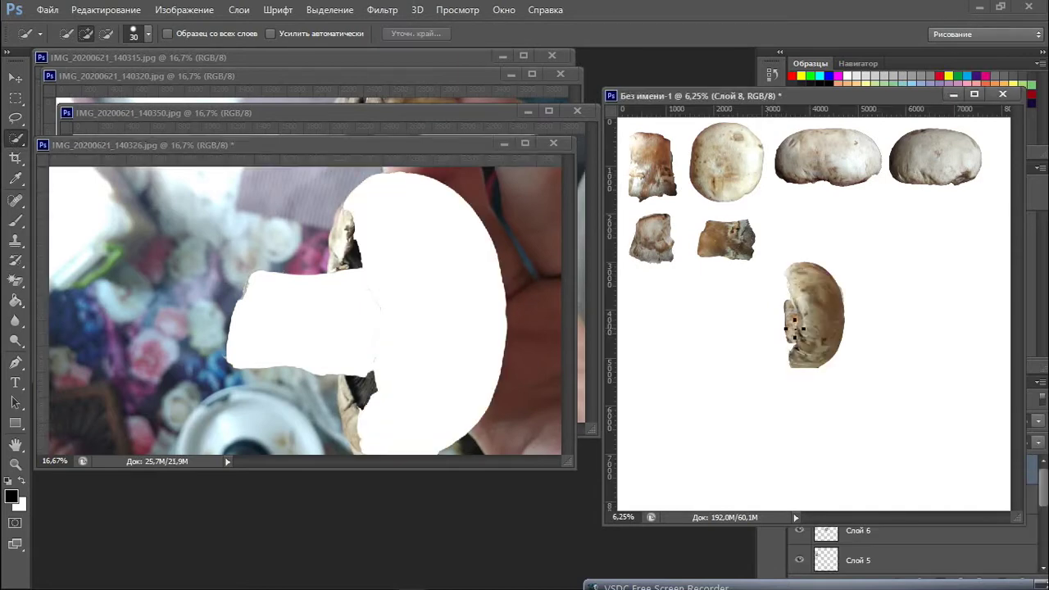
key("v")
left_click_drag(819, 277, 914, 258)
left_click(321, 260)
key("ctrl+w")
Discard the previous photo, then quick-select and edge-refine the dark gills in IMG_20200621_140350.jpg.
key("n")
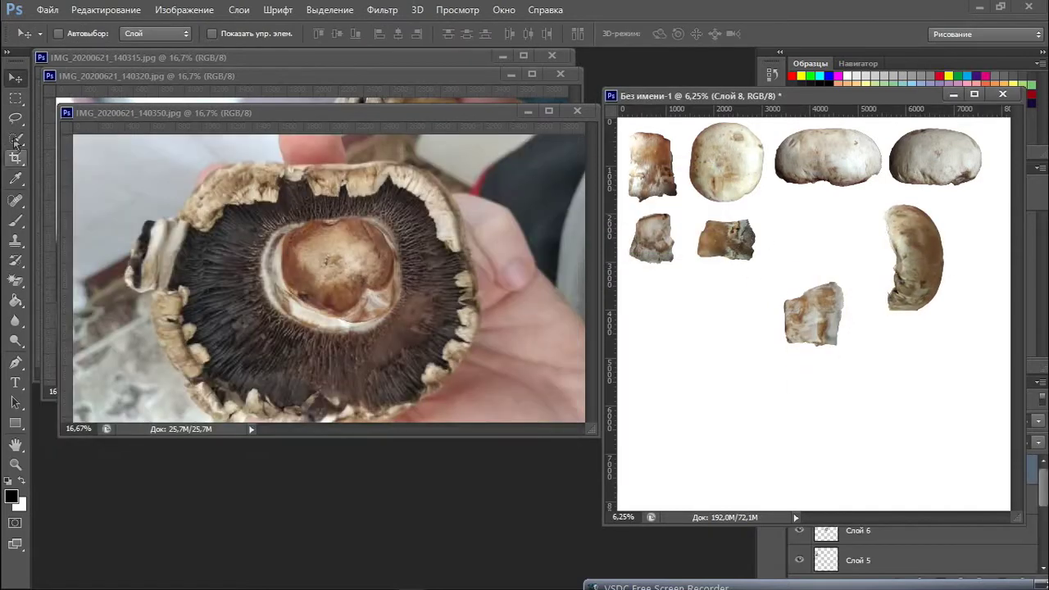
key("b")
left_click(16, 139)
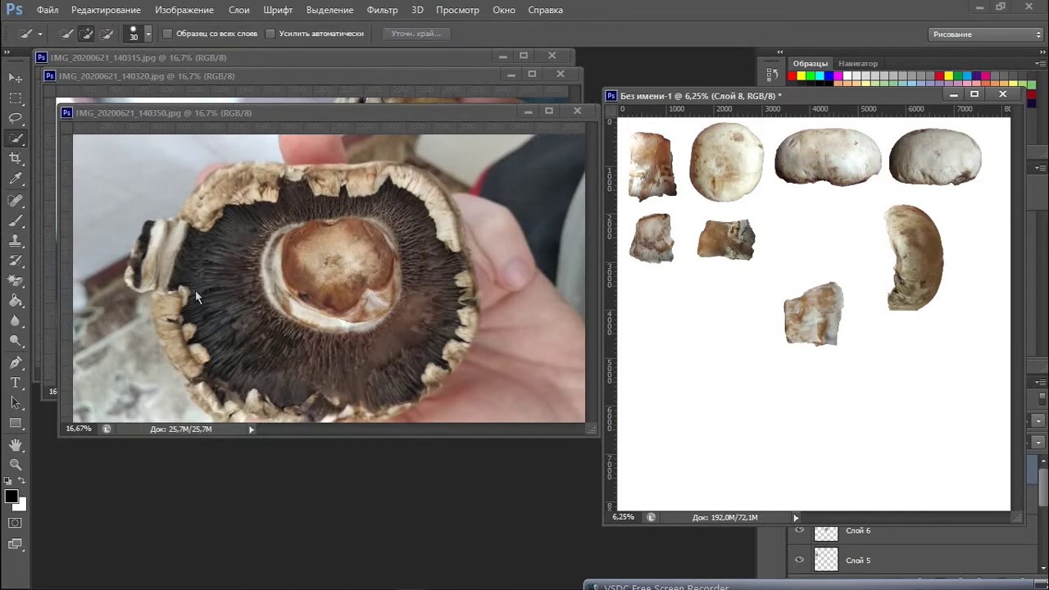
left_click(337, 211)
left_click_drag(363, 210, 252, 415)
key("alt")
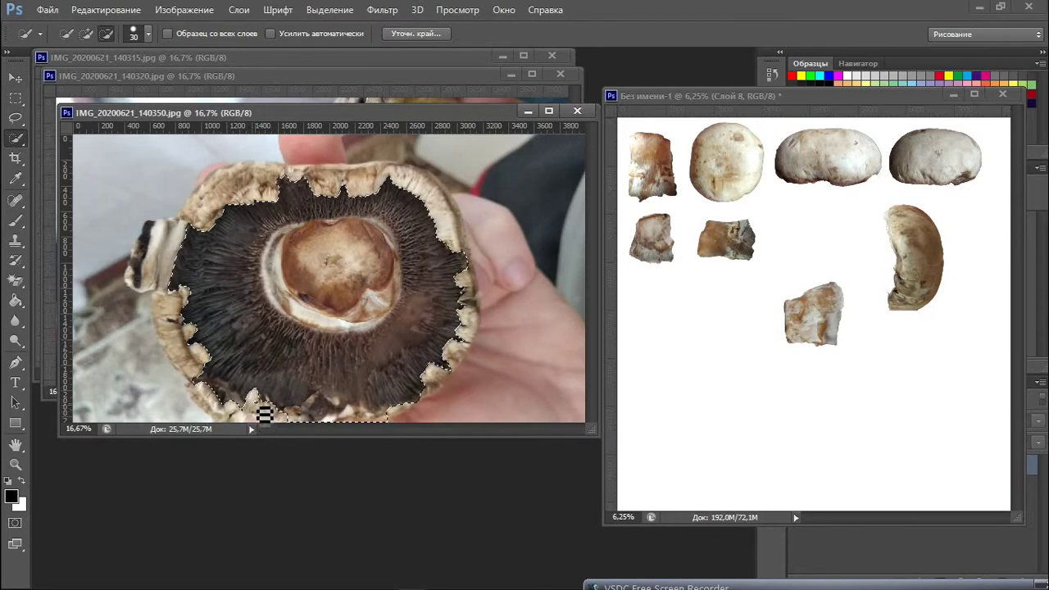
key("ctrl+alt+r")
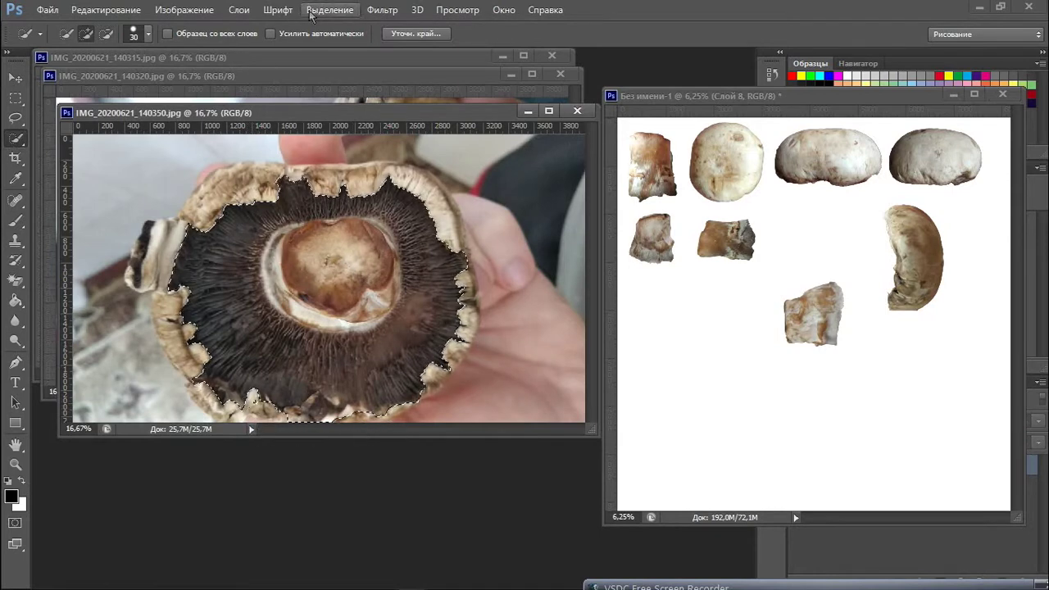
key("Return")
Paste the gill piece into the collage, move it left, then restore the photo's gill area.
key("BackSpace")
key("v")
key("ctrl+v")
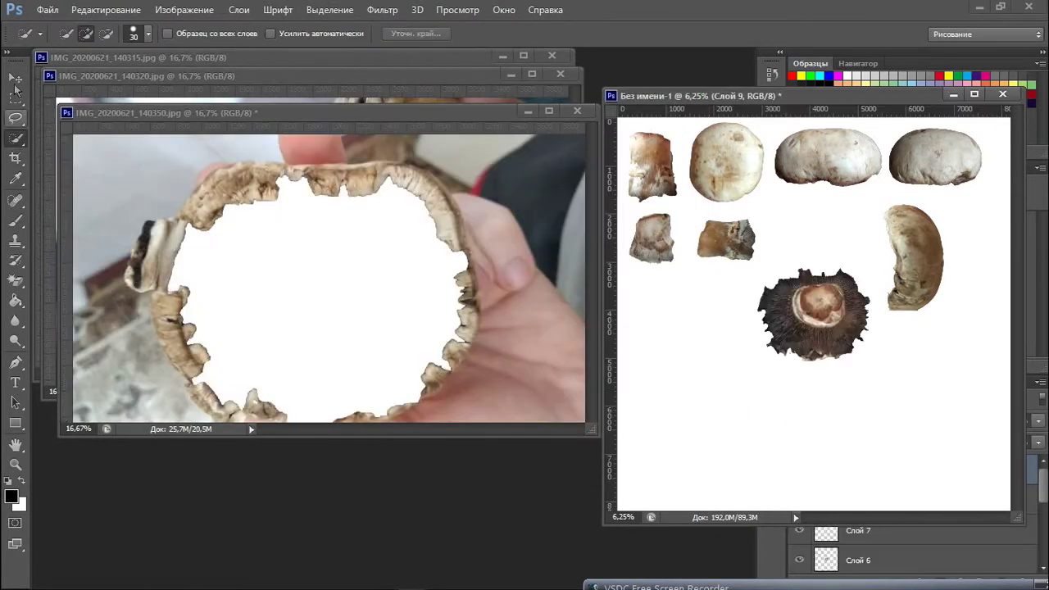
left_click_drag(789, 419, 646, 420)
key("ctrl+z")
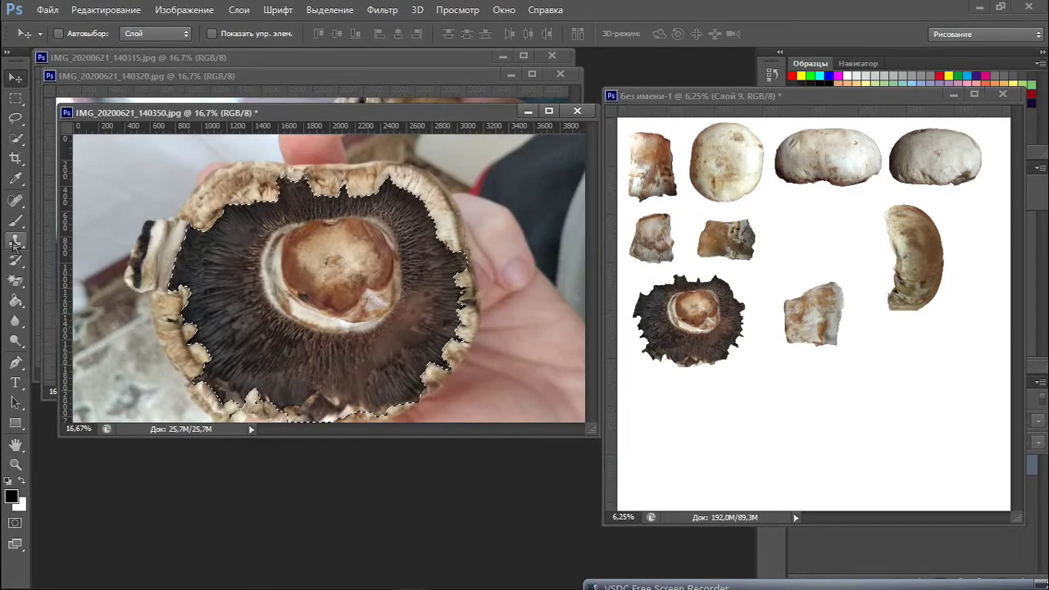
Extend the selection over the left rim, cut and paste it into the collage lower down.
key("w")
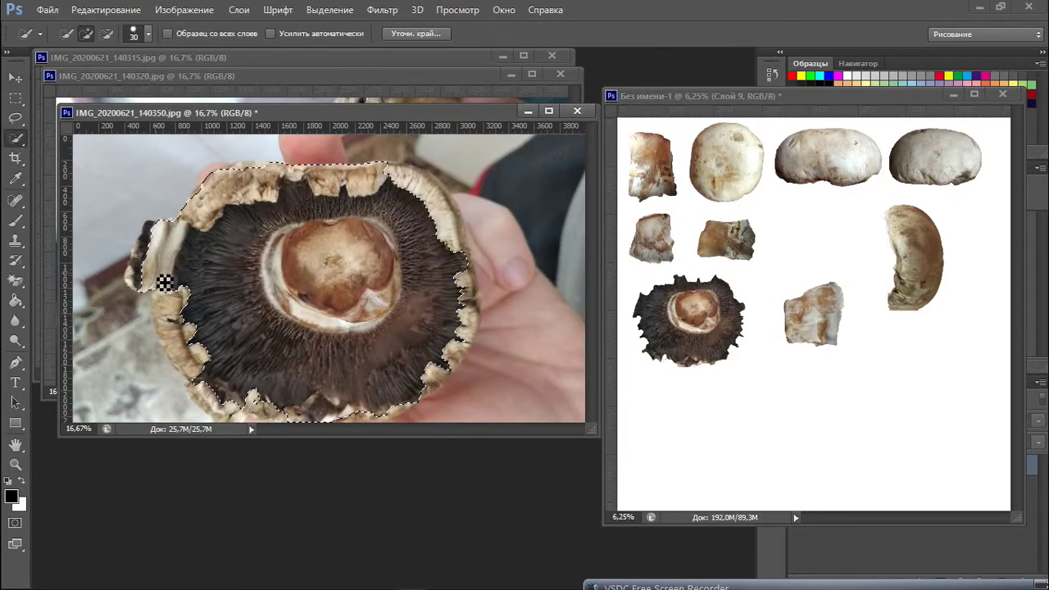
left_click_drag(165, 283, 213, 400)
key("ctrl+x")
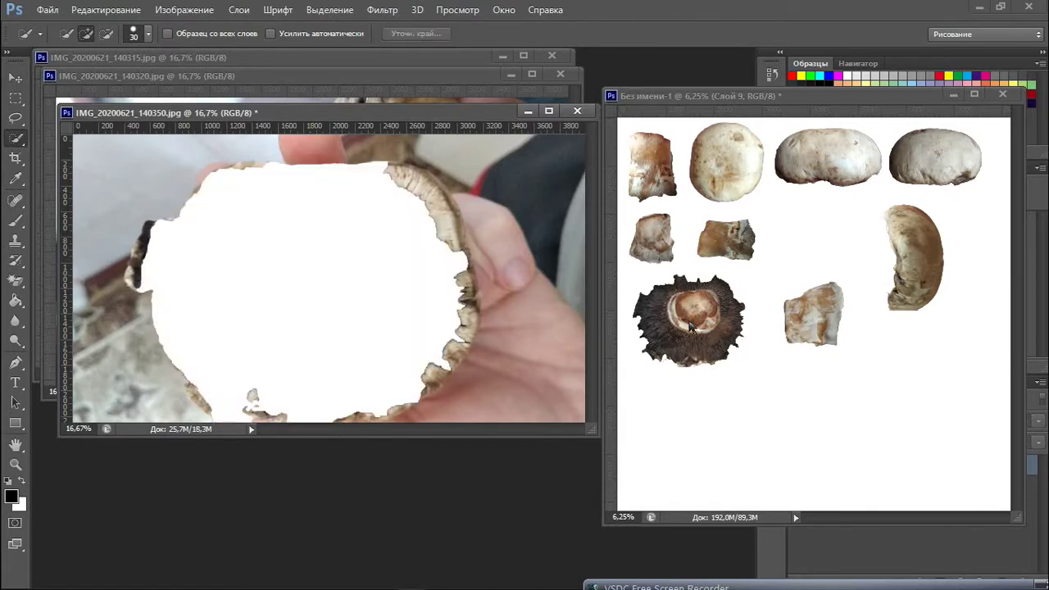
key("v")
left_click(726, 403)
key("ctrl+v")
left_click_drag(720, 347, 725, 413)
left_click_drag(746, 95, 246, 100)
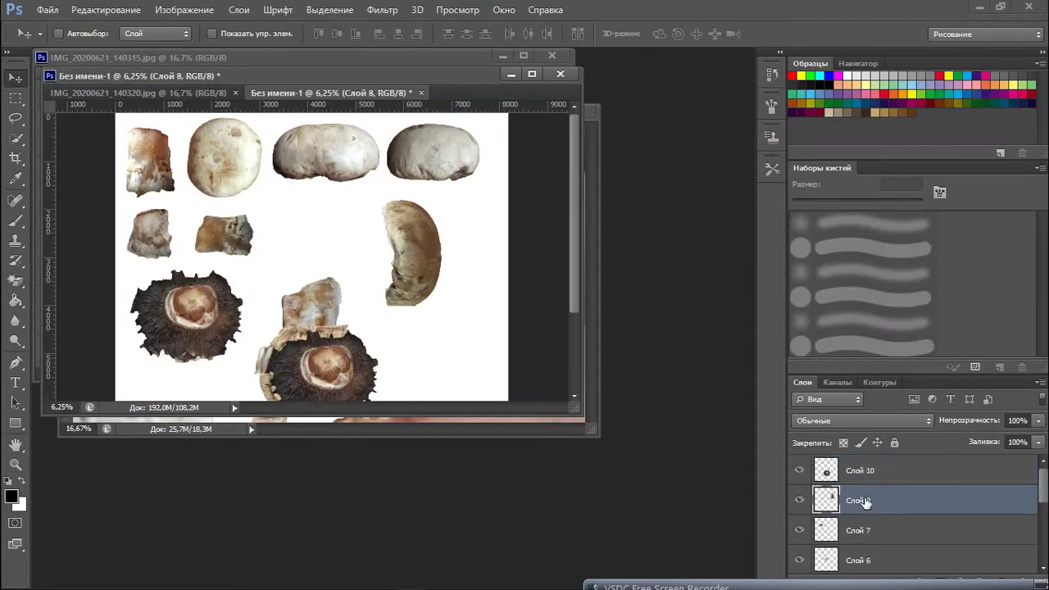
Dock the collage as a tab and close the gill photo without saving.
left_click_drag(147, 112, 483, 283)
scroll("down", 3)
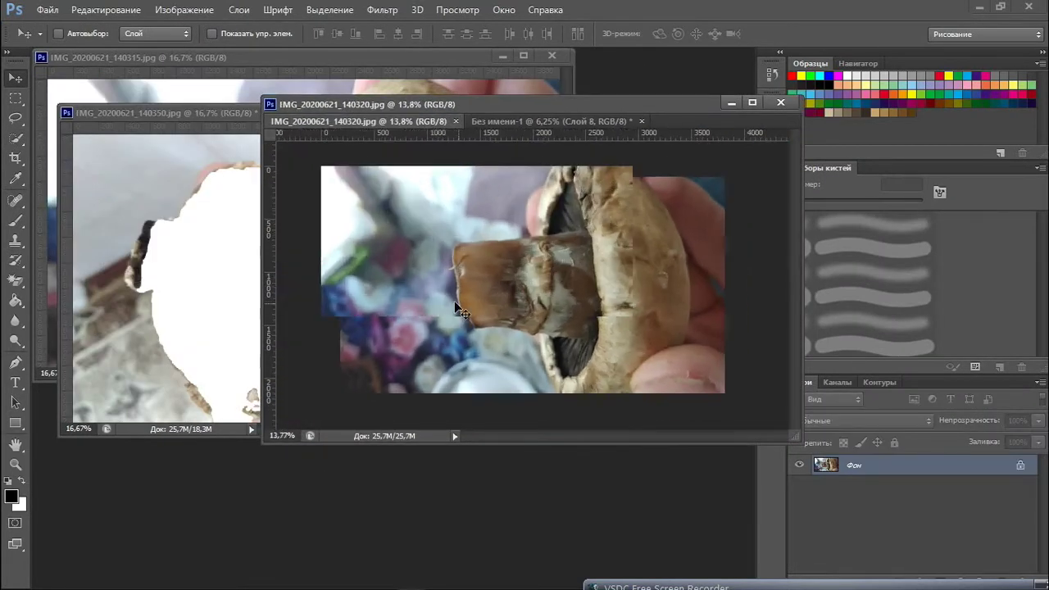
key("ctrl+w")
left_click(530, 236)
Quick-select the mushroom stem in IMG_20200621_140315.jpg and refine its edge.
left_click_drag(279, 59, 258, 161)
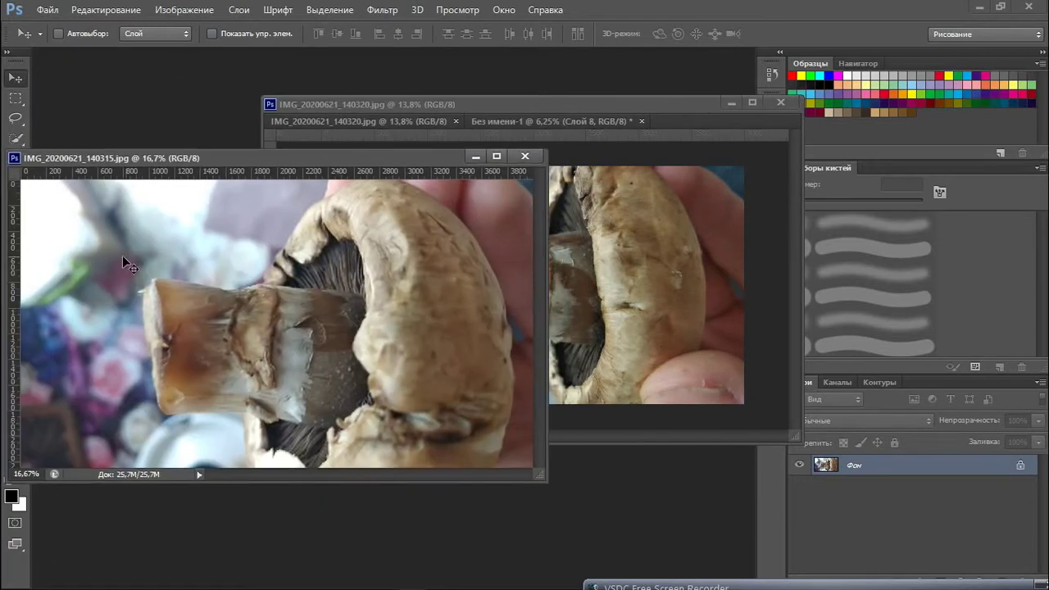
key("b")
left_click_drag(338, 410, 329, 270)
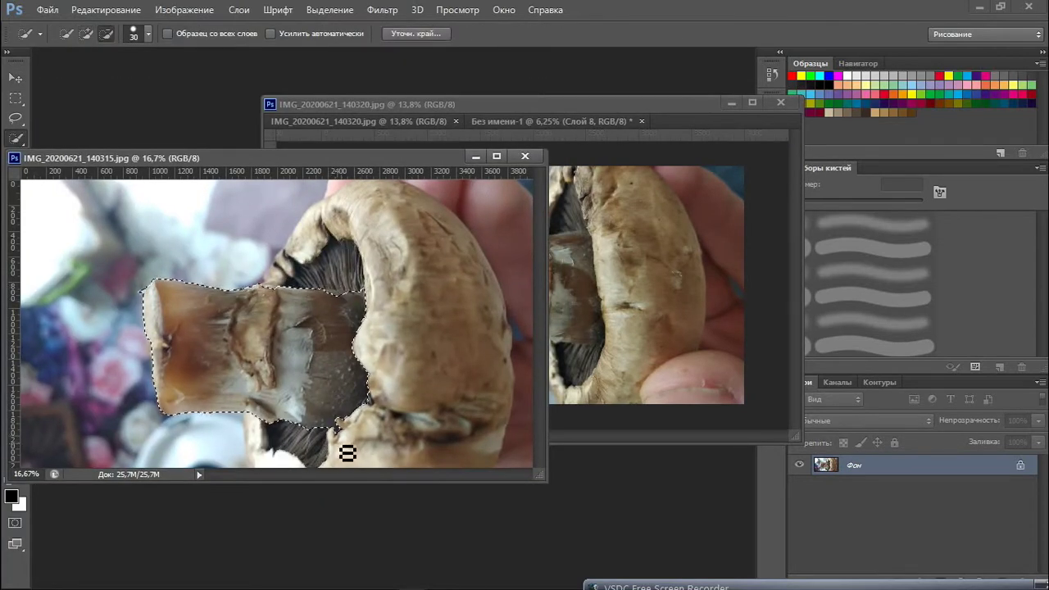
left_click(329, 10)
left_click(353, 163)
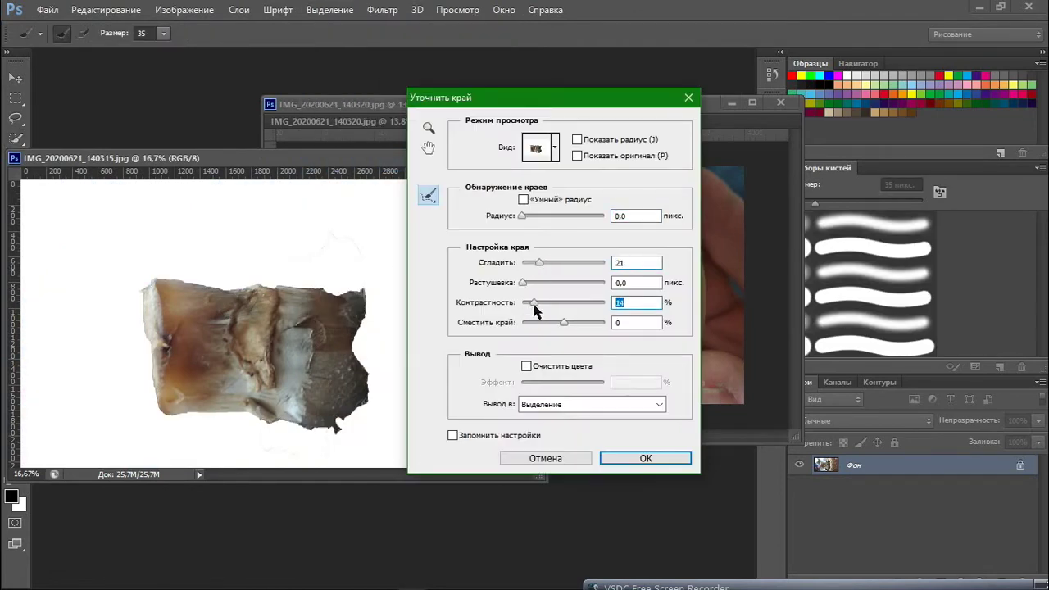
left_click(574, 458)
Cut the stem into Без имени-1 and close the stem photo unsaved.
key("ctrl+x")
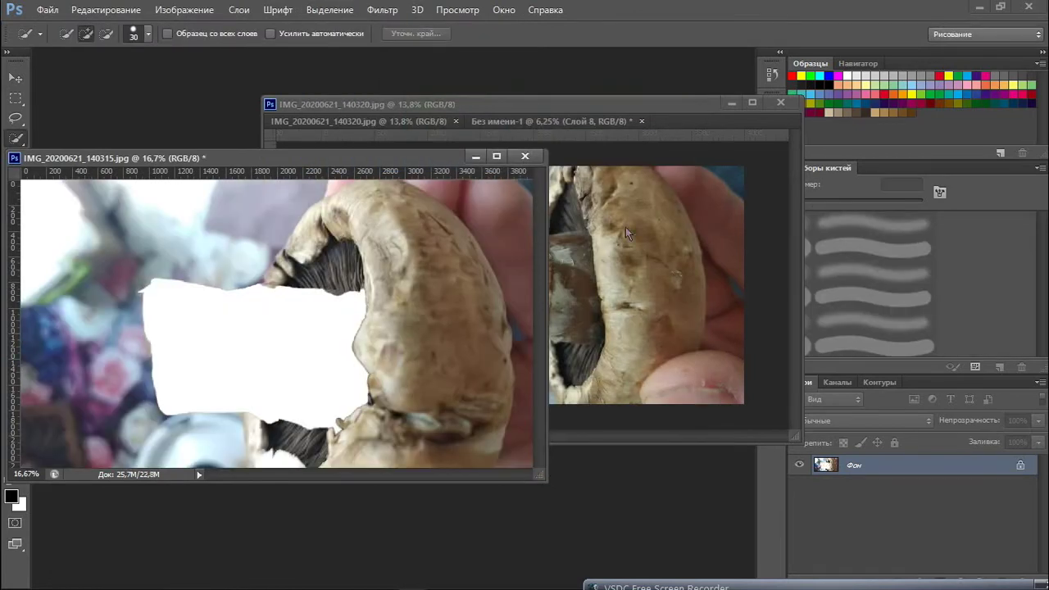
key("ctrl+Tab")
key("ctrl+v")
left_click_drag(492, 104, 572, 142)
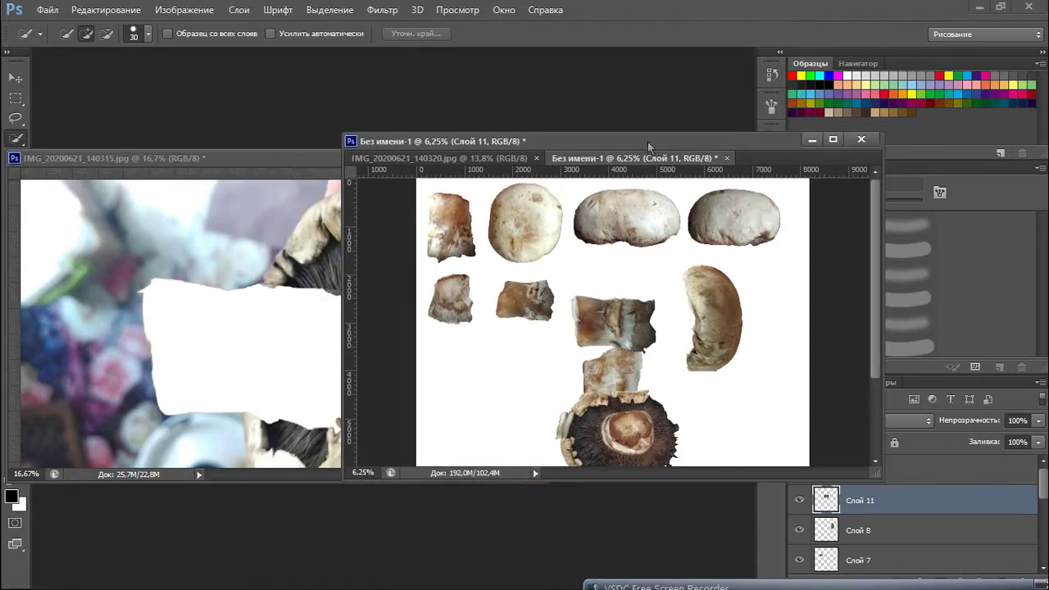
key("ctrl+w")
left_click(534, 237)
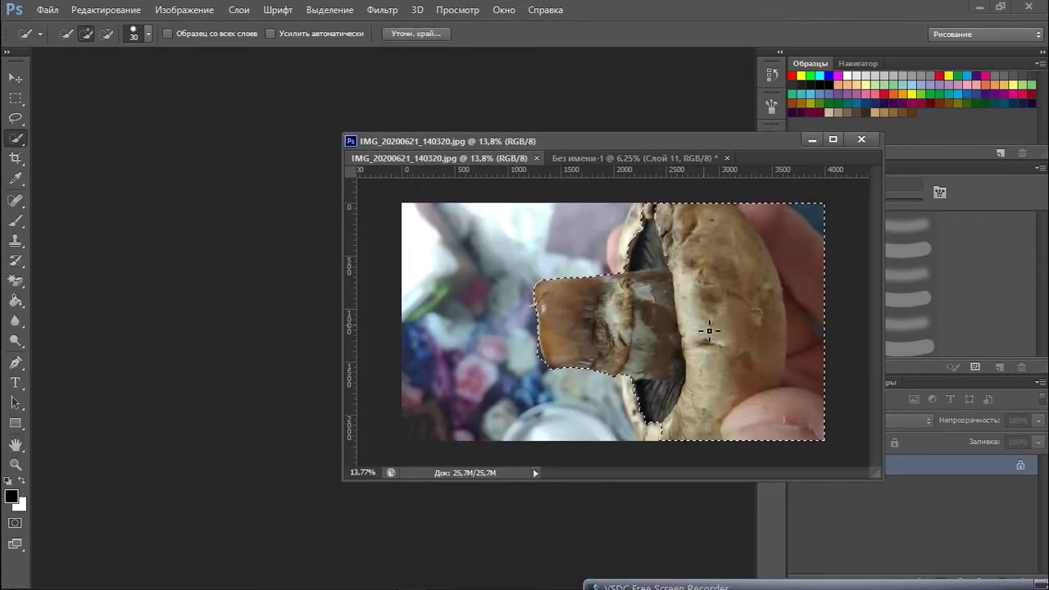
Cut the side-view mushroom from IMG_20200621_140320.jpg into the collage and move it left.
key("alt")
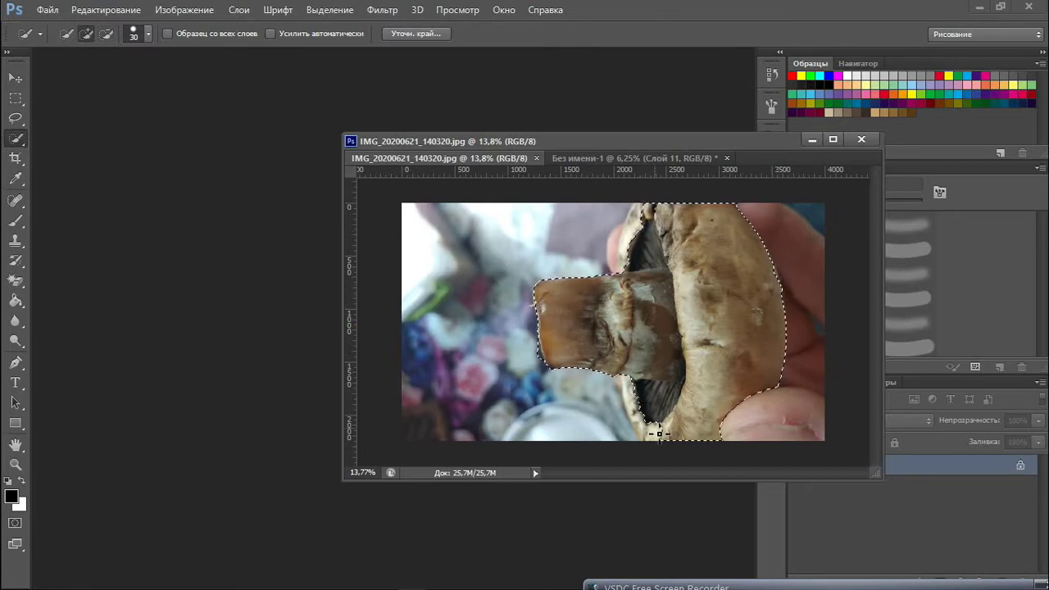
key("ctrl+x")
left_click(636, 157)
key("ctrl+v")
key("v")
left_click_drag(618, 335, 481, 402)
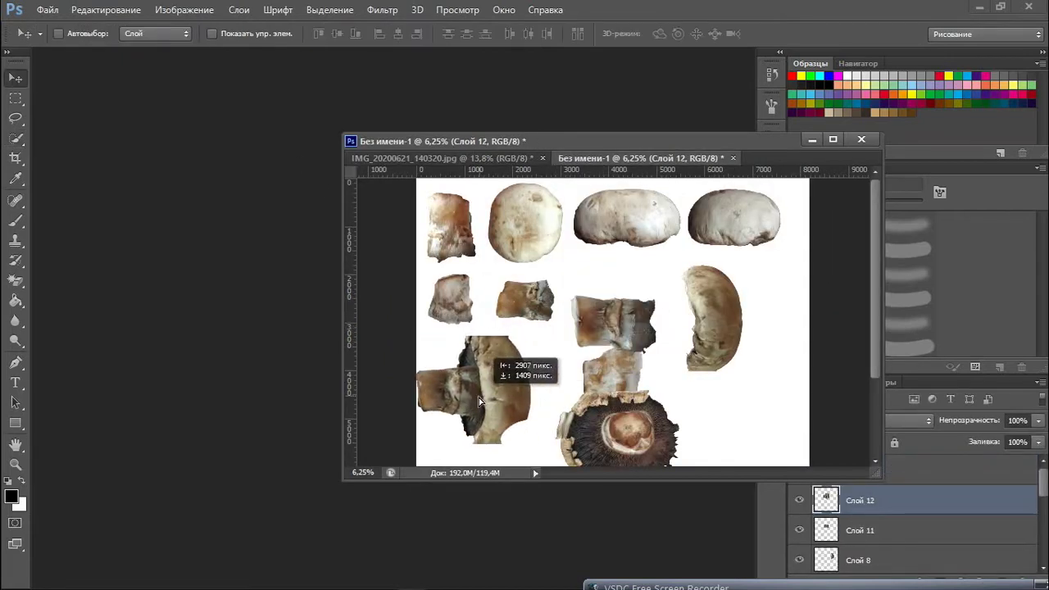
Close the side-view photo unsaved and open 35462342D.psd.
left_click(543, 157)
left_click(622, 237)
left_click_drag(572, 141, 347, 56)
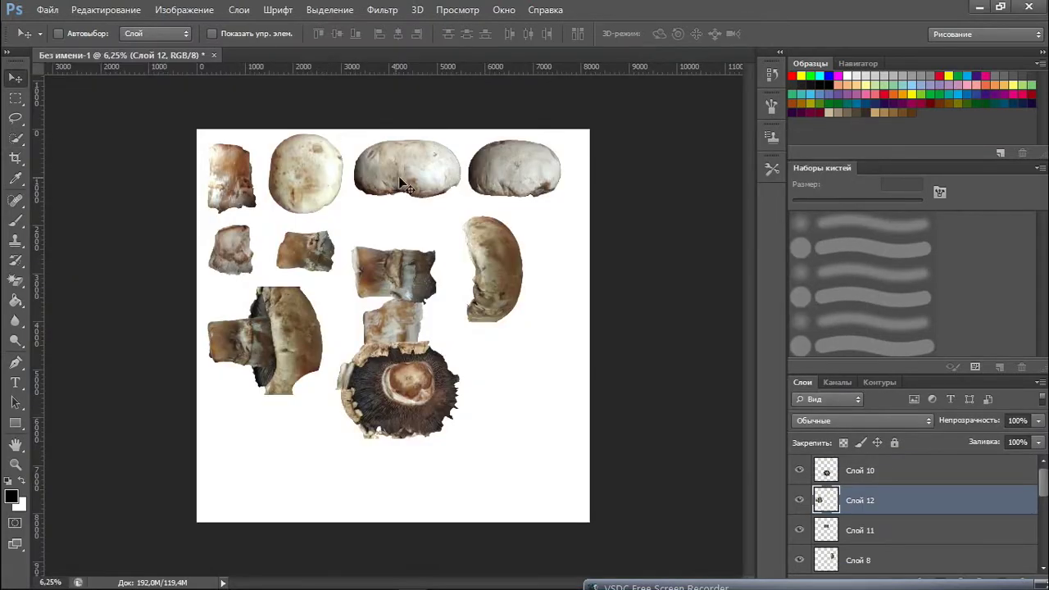
left_click(46, 10)
left_click(62, 40)
double_click(486, 334)
Move the left underside mushroom and the white cap from 35462342D.psd into the collage's bottom left.
left_click_drag(308, 270, 533, 346)
left_click(314, 55)
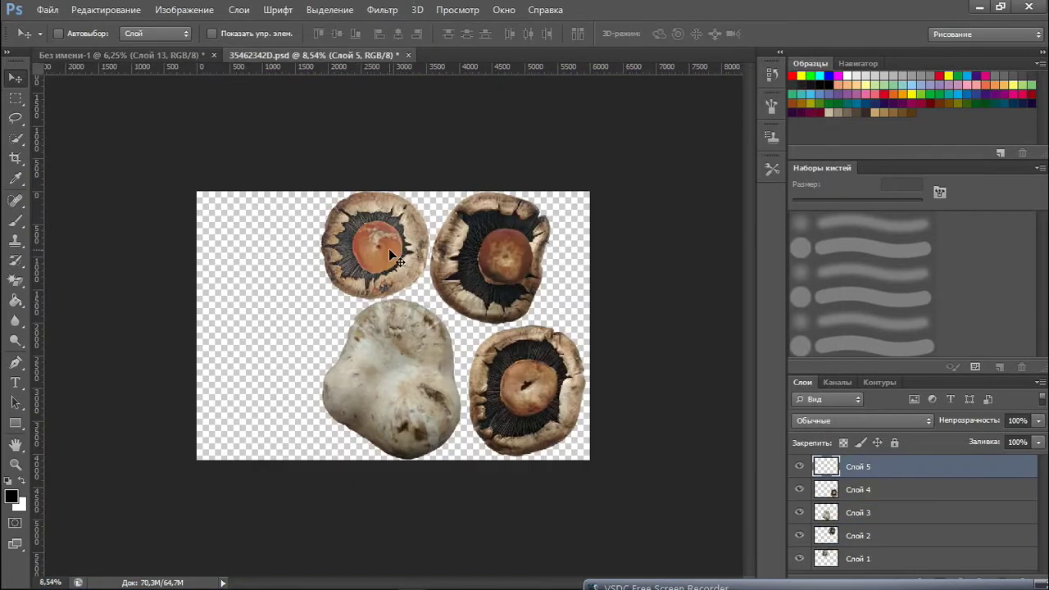
key("ctrl+x")
key("ctrl+Tab")
key("ctrl+v")
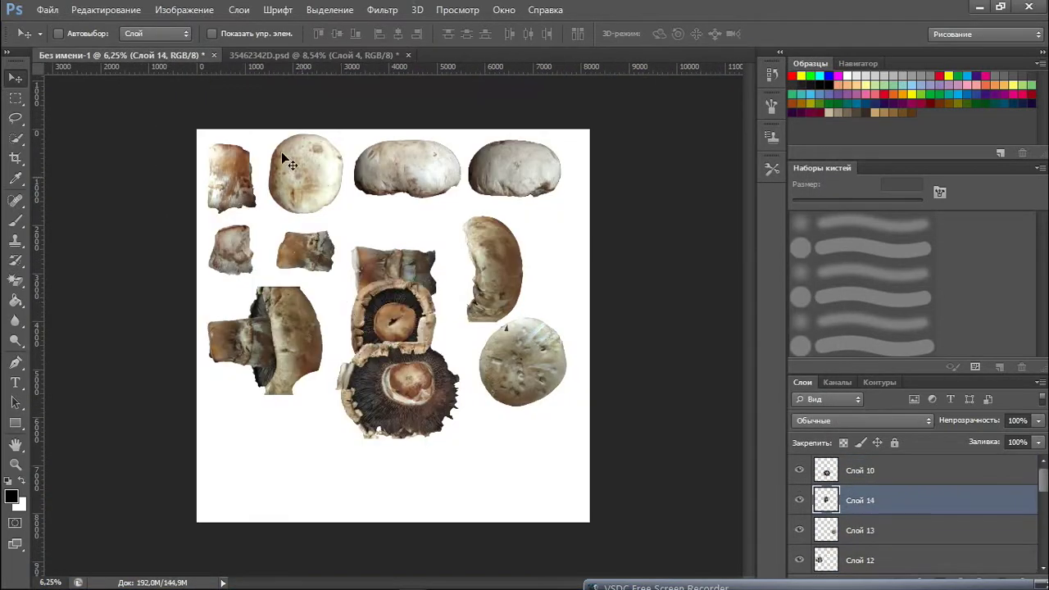
key("ctrl+Tab")
key("alt+bracketleft")
key("ctrl+x")
key("ctrl+Tab")
key("ctrl+v")
left_click_drag(305, 418, 297, 426)
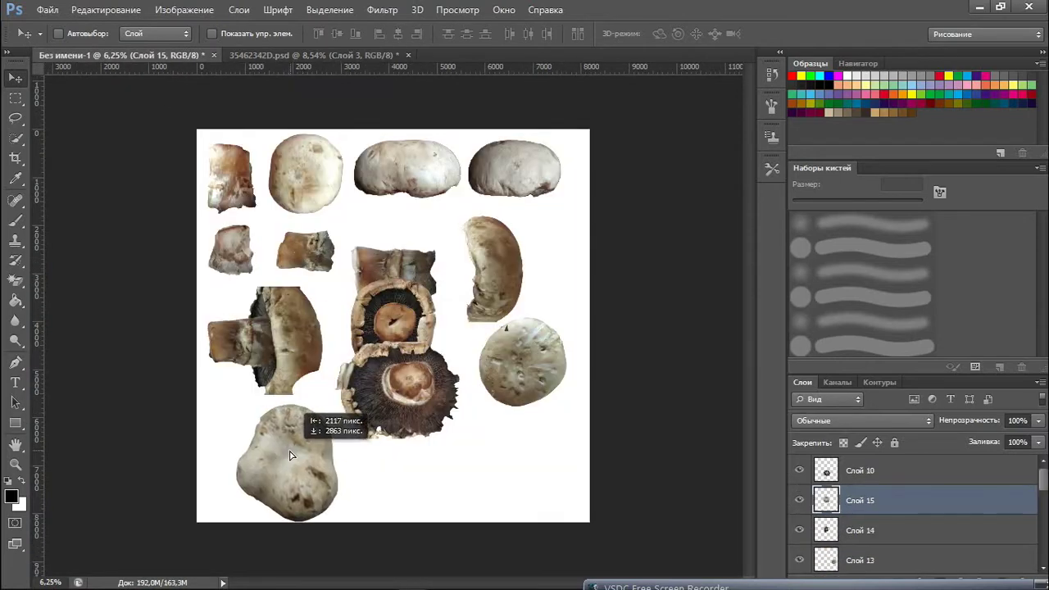
Cut the right underside mushroom and the last mushroom into the collage's bottom right and bottom.
key("ctrl+Tab")
key("alt+bracketleft")
key("ctrl+a")
key("ctrl+x")
key("ctrl+Tab")
key("ctrl+v")
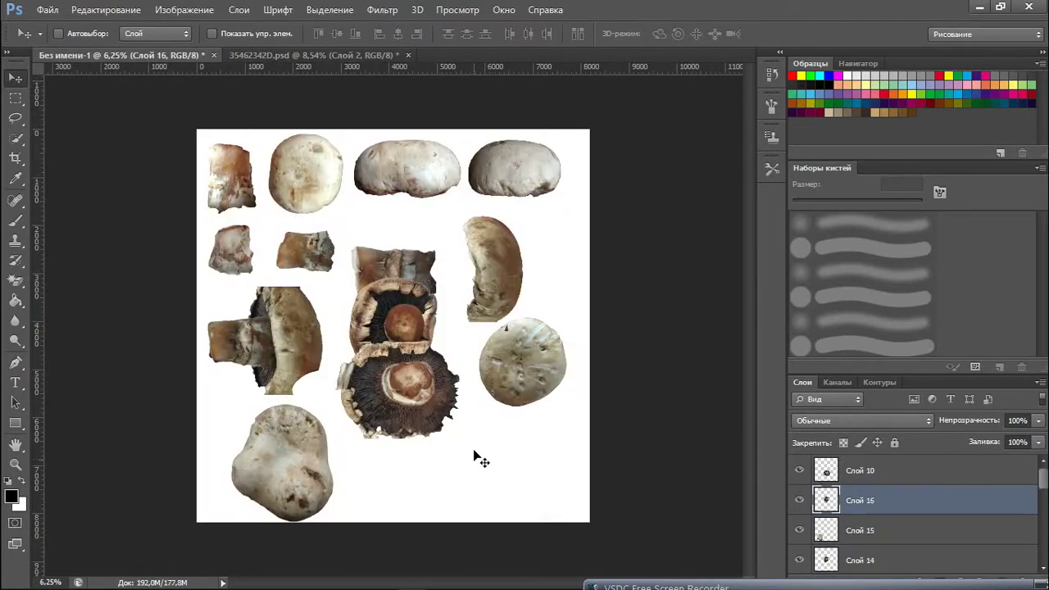
left_click_drag(476, 452, 585, 584)
key("ctrl+Tab")
left_click(861, 556)
key("ctrl+x")
key("ctrl+Tab")
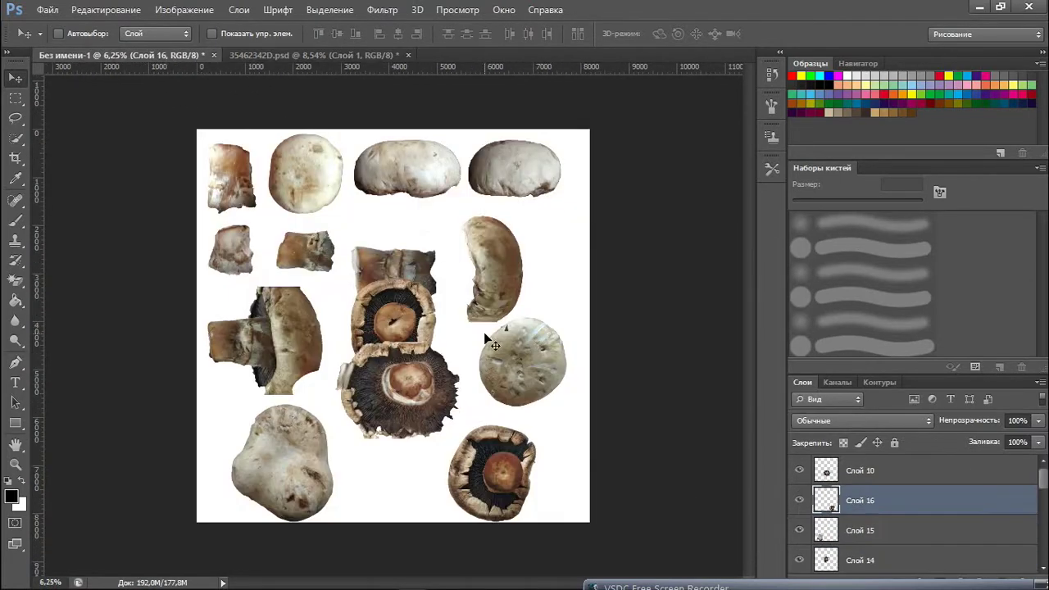
key("ctrl+v")
left_click_drag(480, 374, 390, 479)
Nudge the side-view mushroom down and delete the white background layer.
scroll("down", 3)
left_click(861, 500)
left_click_drag(400, 339, 400, 349)
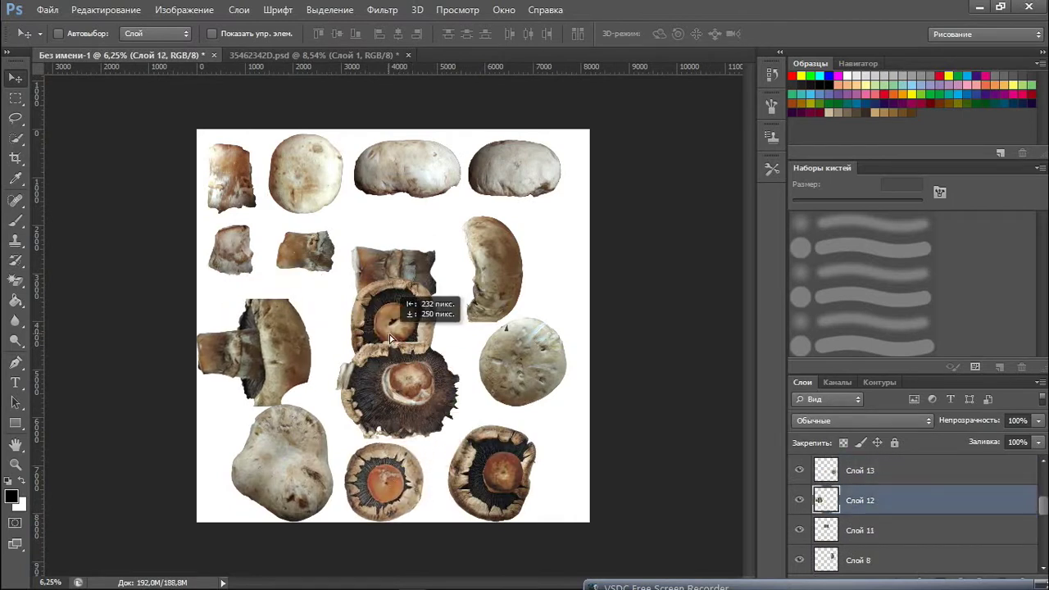
left_click(856, 560)
key("Delete")
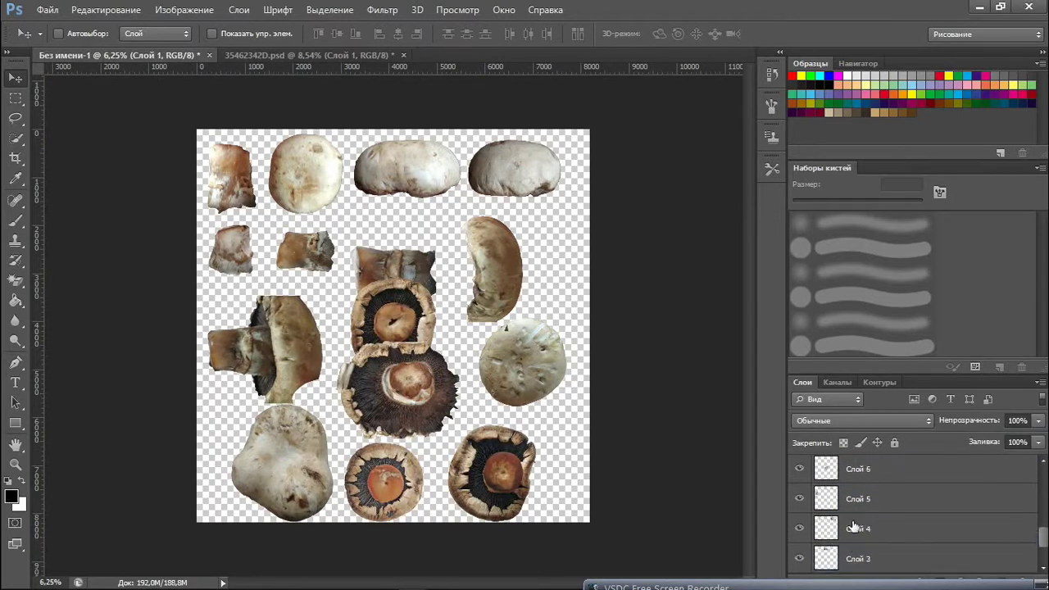
Check layers Слой 1, Слой 2 and Слой 15, nudging the white cap slightly left.
scroll("down", 3)
left_click(801, 480)
left_click(801, 479)
left_click(800, 471)
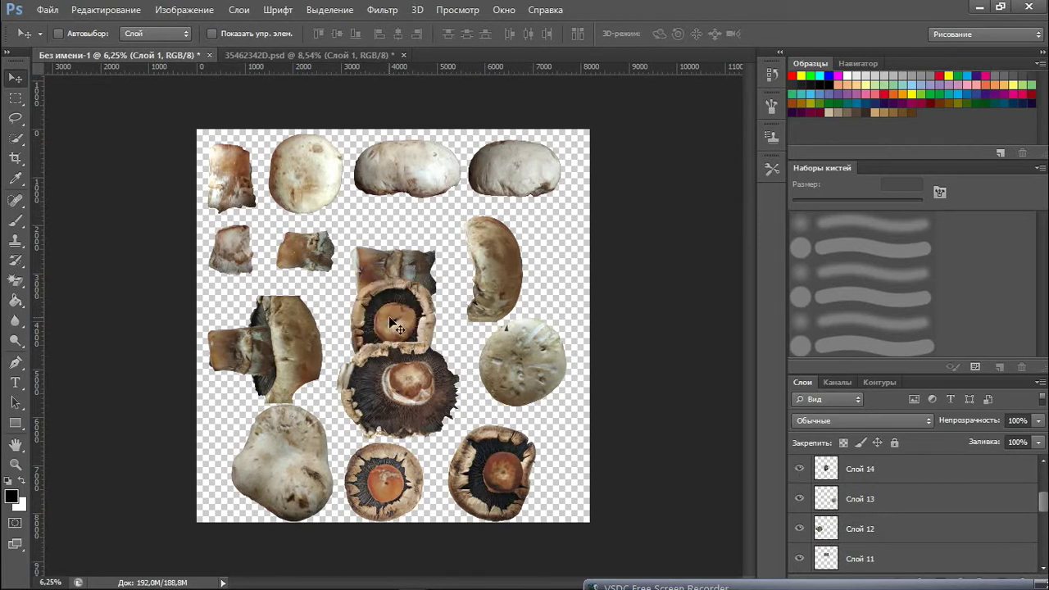
left_click(853, 558)
left_click(852, 516)
scroll("up", 3)
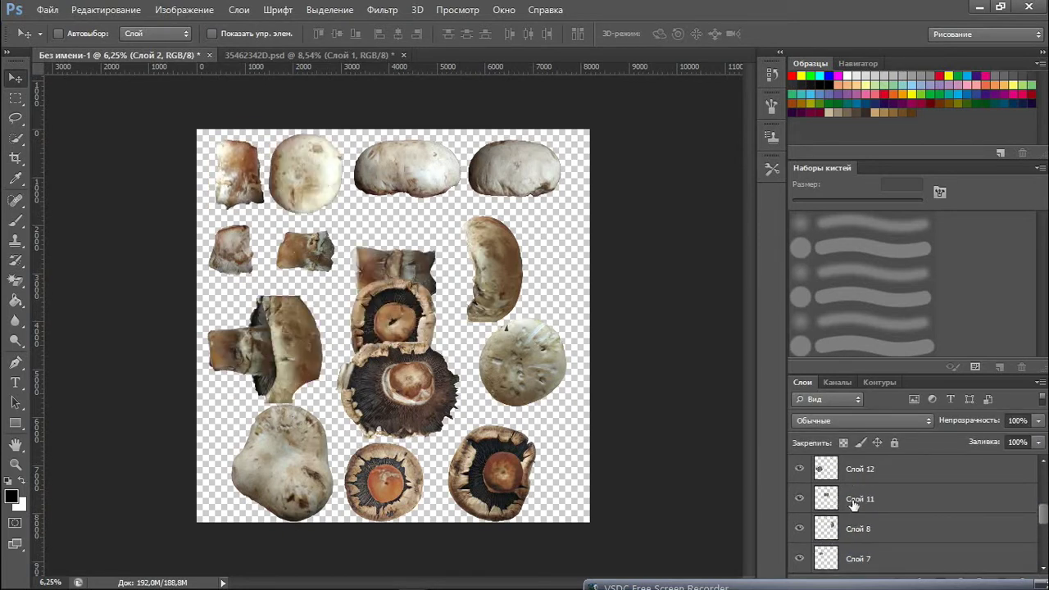
left_click(855, 500)
scroll("up", 3)
left_click(811, 472)
left_click_drag(289, 462, 265, 459)
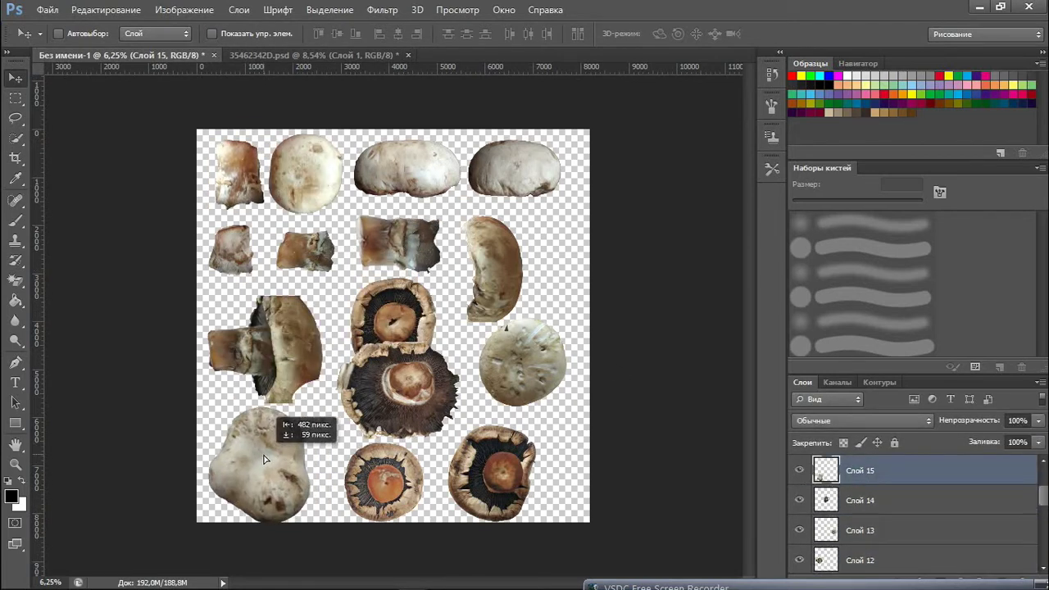
Rearrange pieces: large dark cap to upper right, centre cap down-right, beige stem left of centre.
left_click_drag(402, 406, 523, 280)
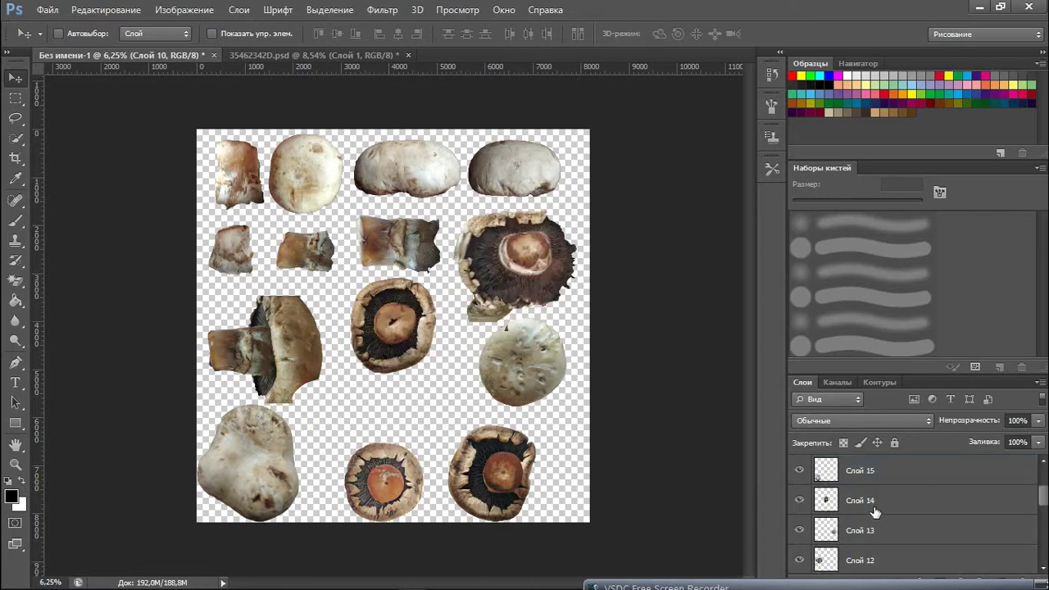
left_click(855, 472)
left_click_drag(377, 350, 427, 398)
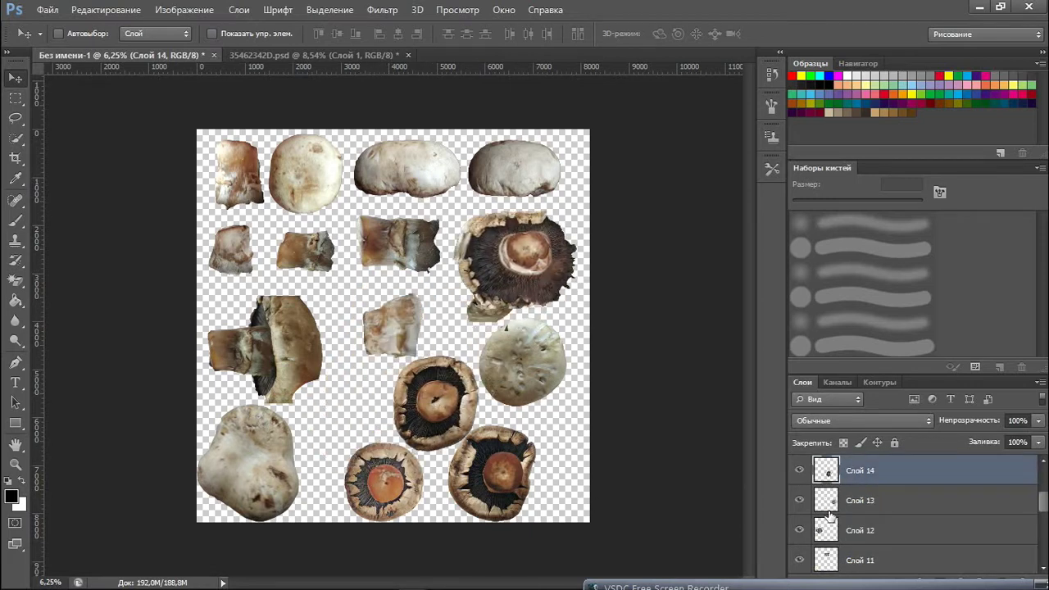
left_click(829, 526)
scroll("up", 3)
scroll("up", 3)
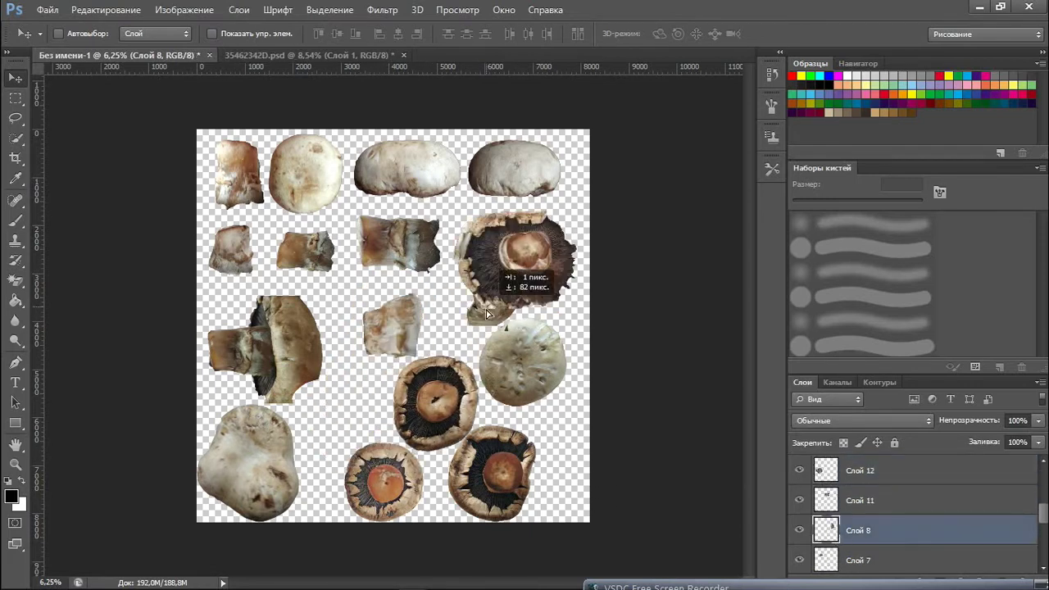
left_click_drag(427, 385, 404, 297)
left_click(412, 346)
Save As over 35462342D.psd on the Desktop and confirm replacing it.
left_click(883, 500)
left_click(860, 530)
left_click(48, 10)
left_click(70, 136)
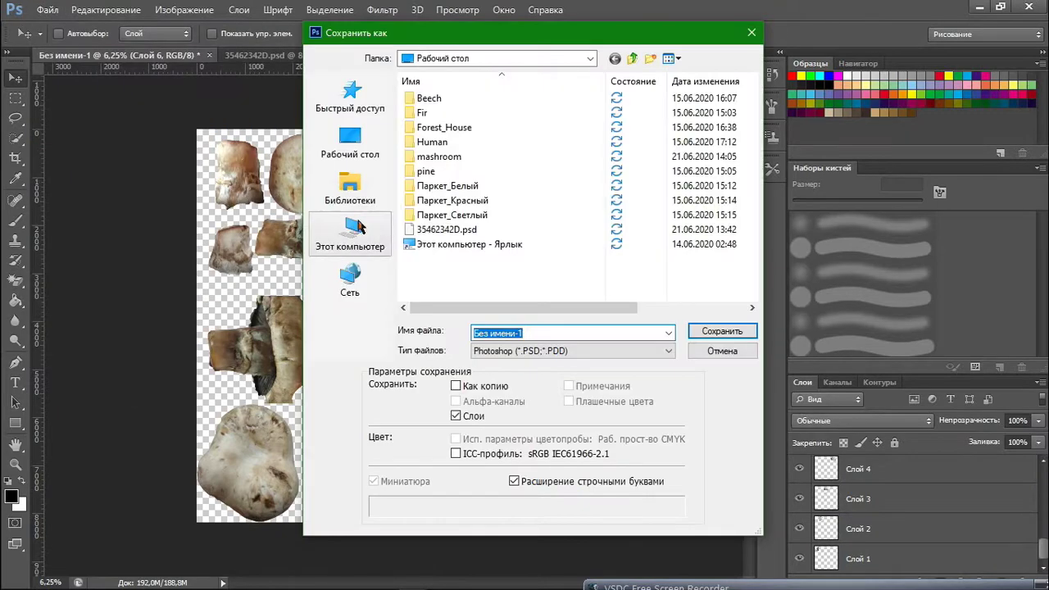
double_click(632, 246)
left_click(529, 235)
left_click_drag(687, 19, 687, 168)
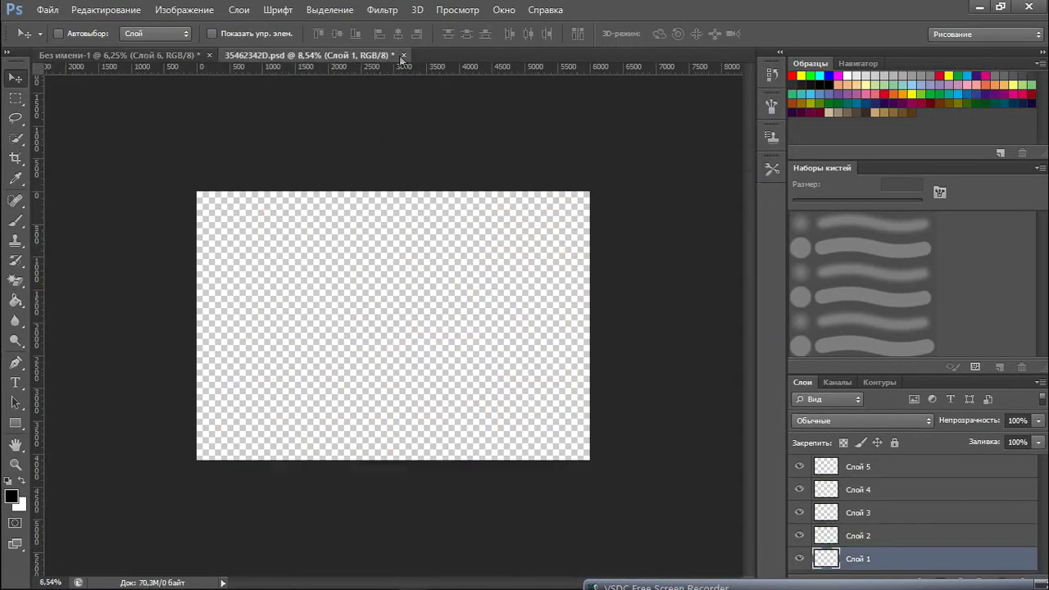
Save the sheet over 35462342D.psd again, accepting Maximize Compatibility.
left_click(47, 10)
left_click(70, 148)
double_click(462, 279)
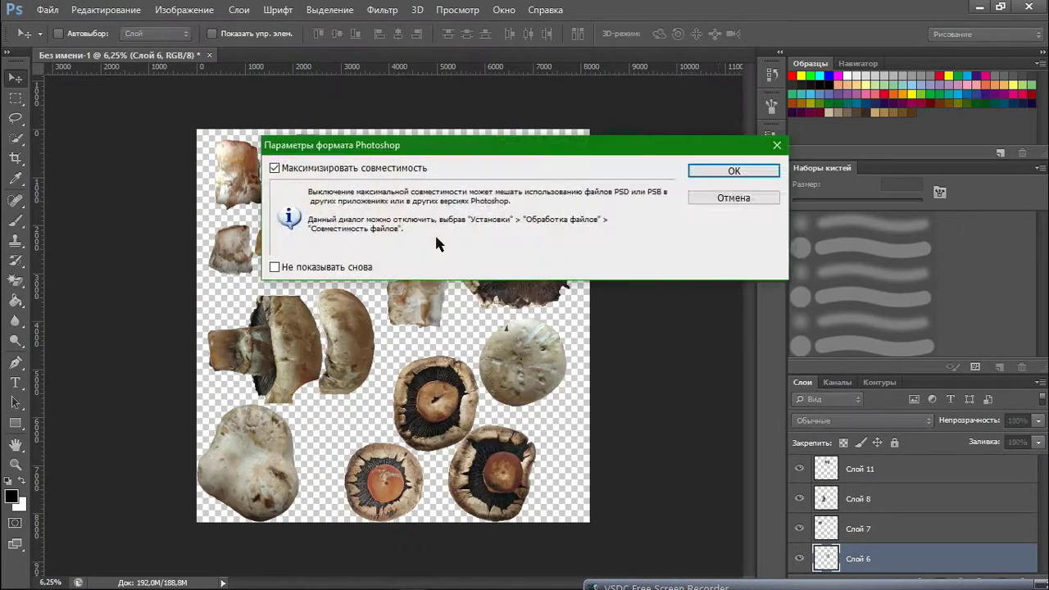
left_click(725, 172)
Apply a Shadows/Highlights adjustment with shadows lowered to 33%.
scroll("down", 3)
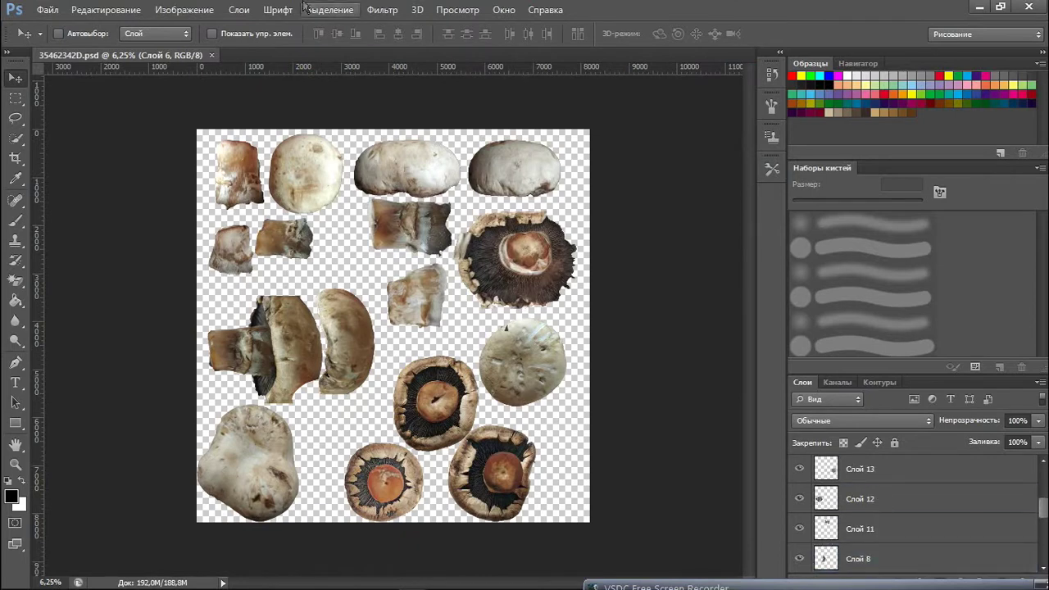
left_click(185, 10)
left_click(524, 366)
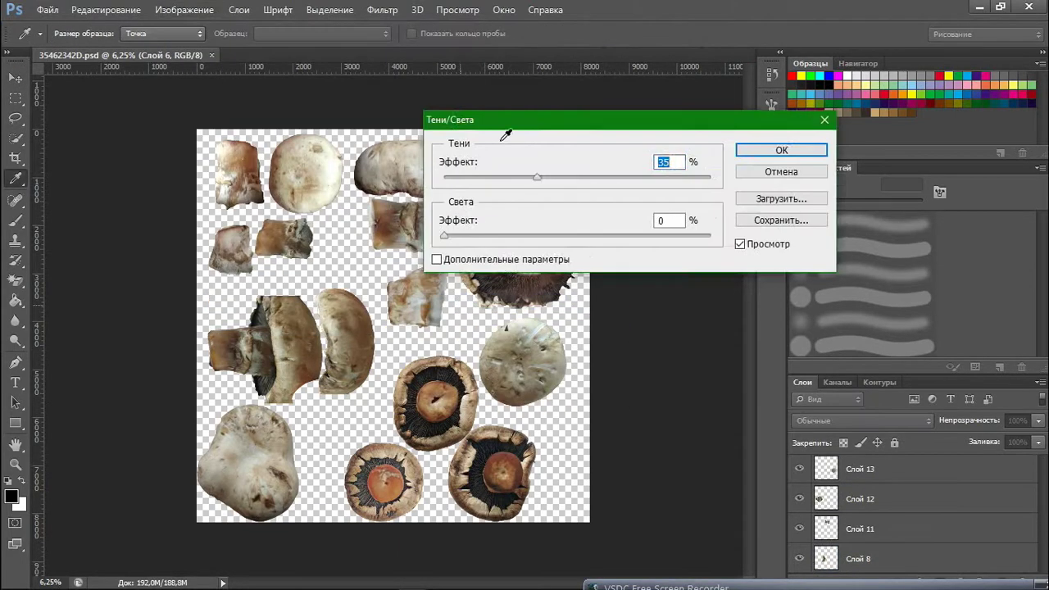
left_click_drag(644, 161, 635, 164)
key("Return")
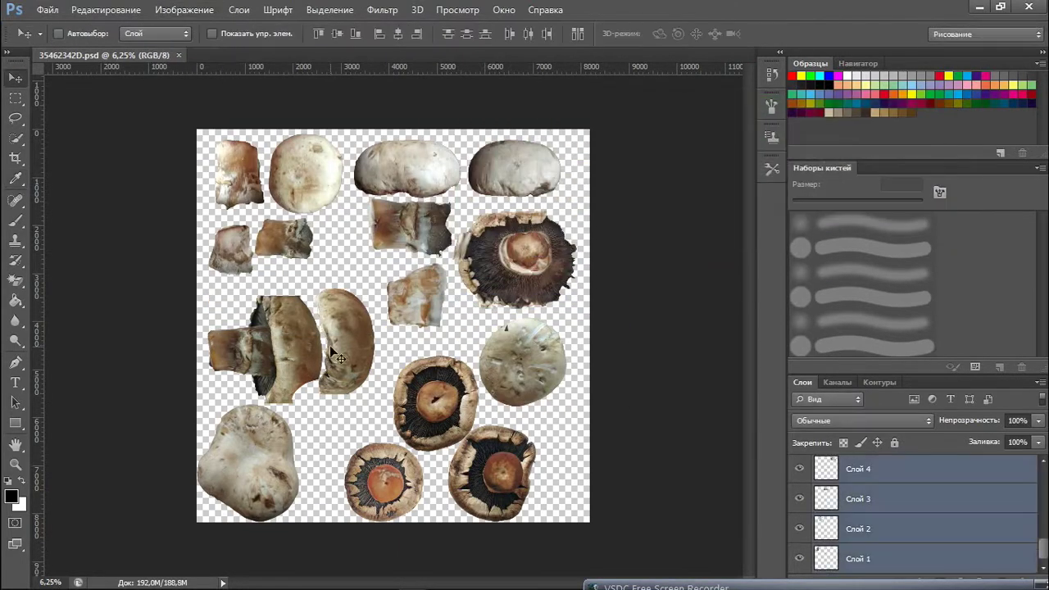
Fit the sheet in the window and shift the three top caps right to free the corner.
left_click(185, 9)
left_click(221, 48)
left_click(858, 469)
key("ctrl+0")
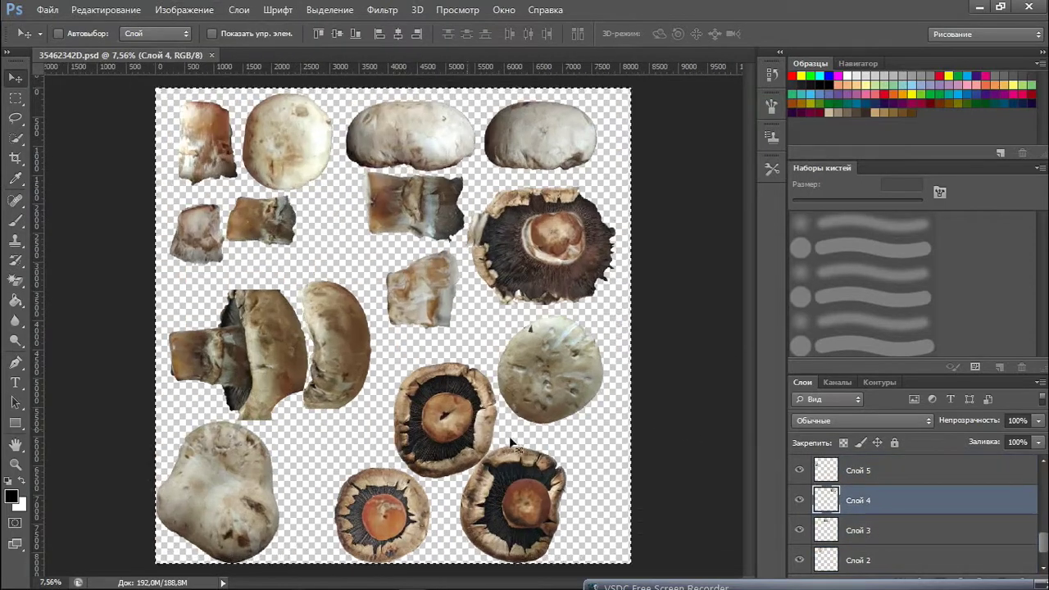
left_click_drag(541, 135, 573, 123)
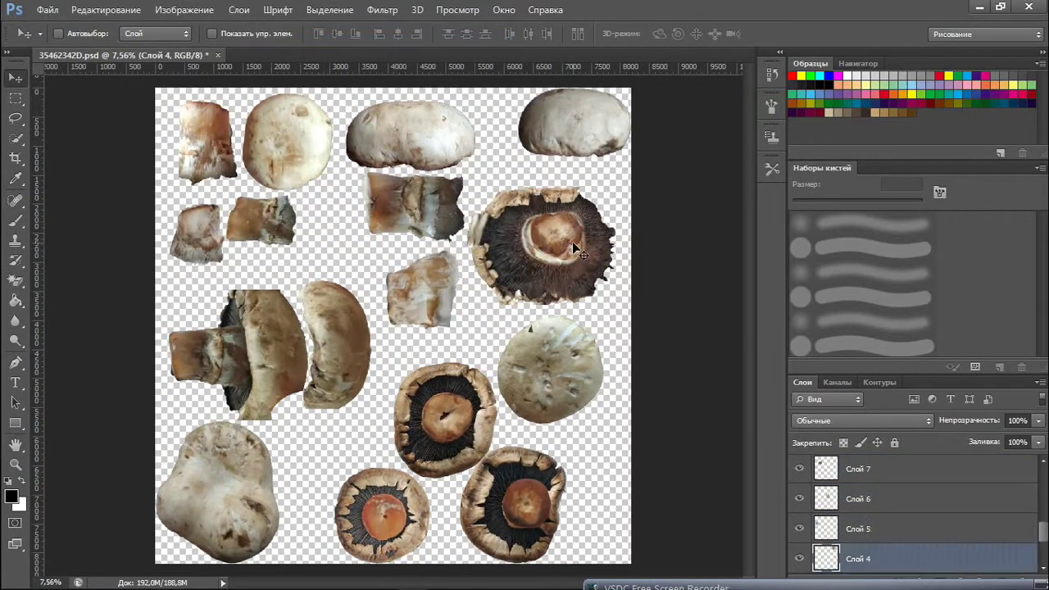
left_click_drag(411, 141, 452, 126)
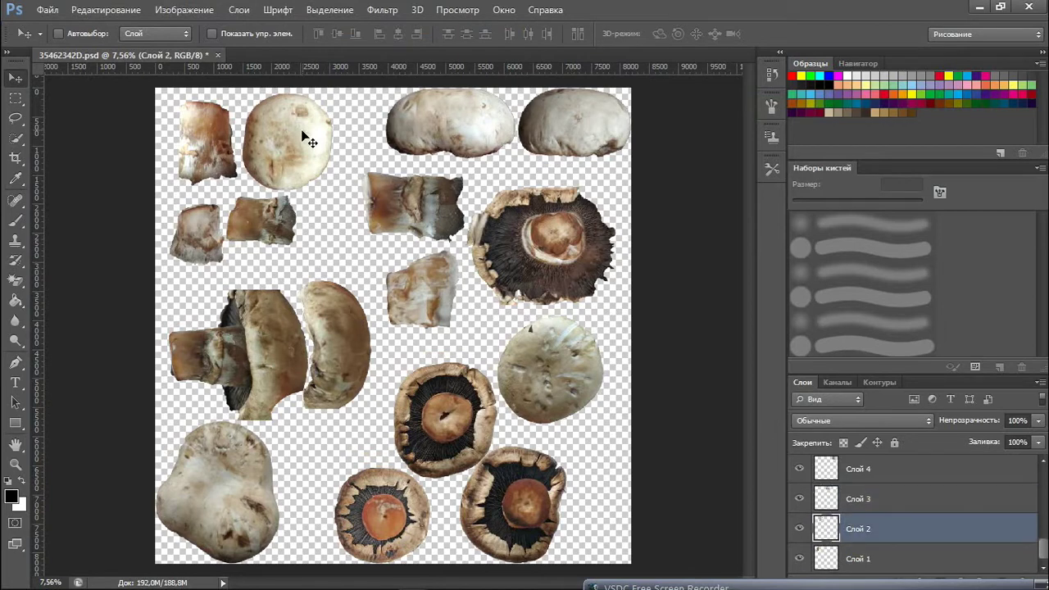
left_click_drag(305, 134, 353, 130)
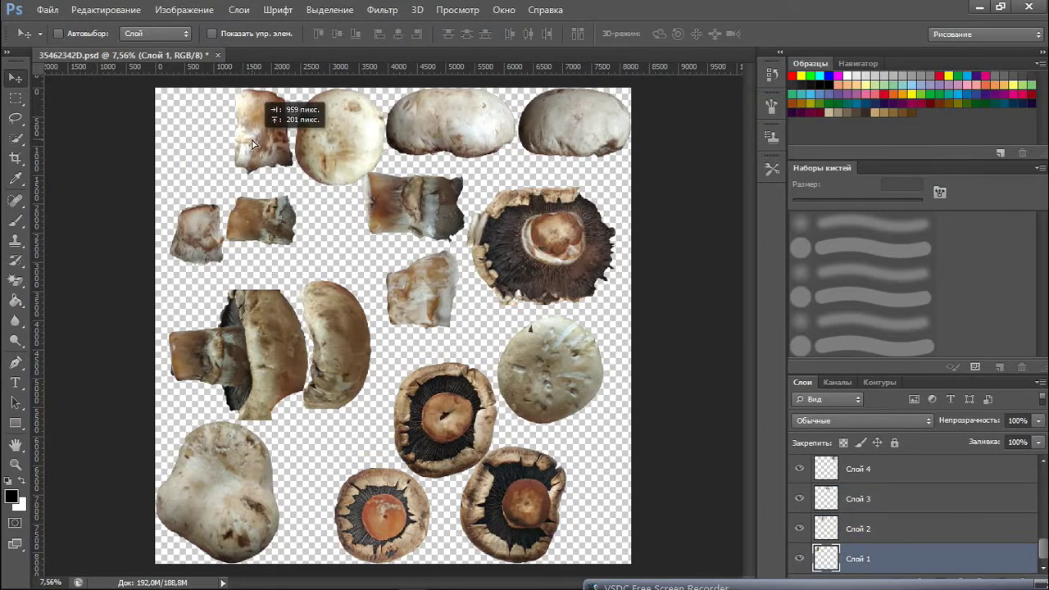
Gather the small stem pieces into the top-left corner of the sheet.
left_click_drag(189, 142, 166, 129)
left_click(815, 531)
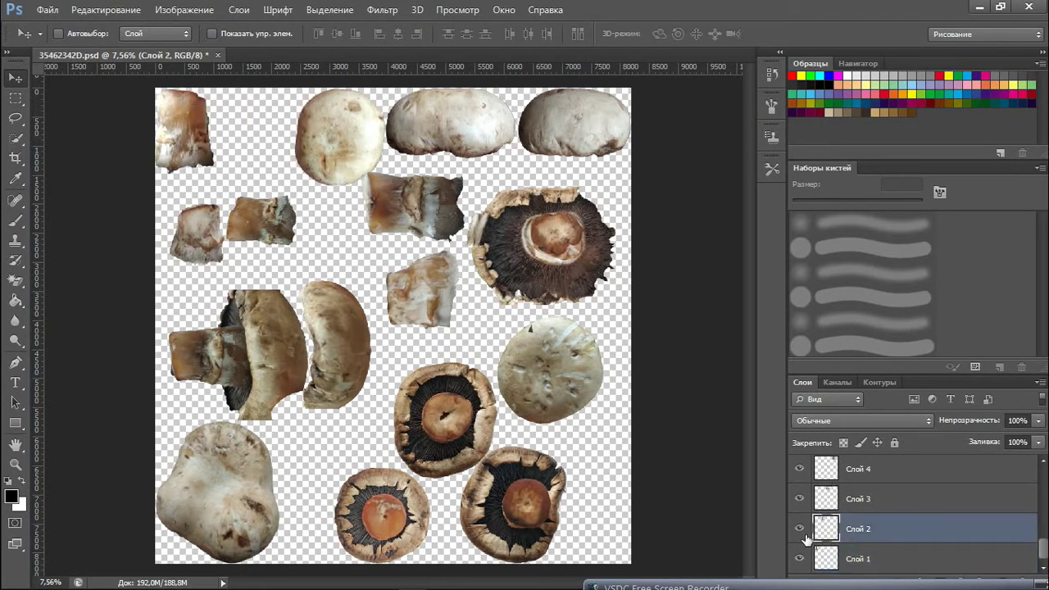
scroll("up", 3)
left_click_drag(203, 241, 244, 127)
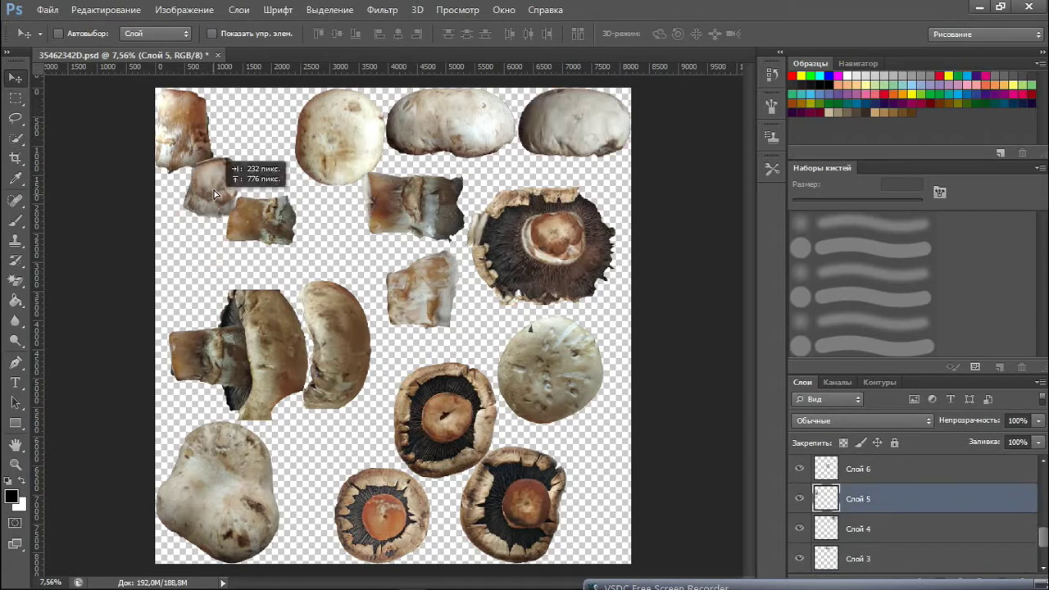
left_click(892, 478)
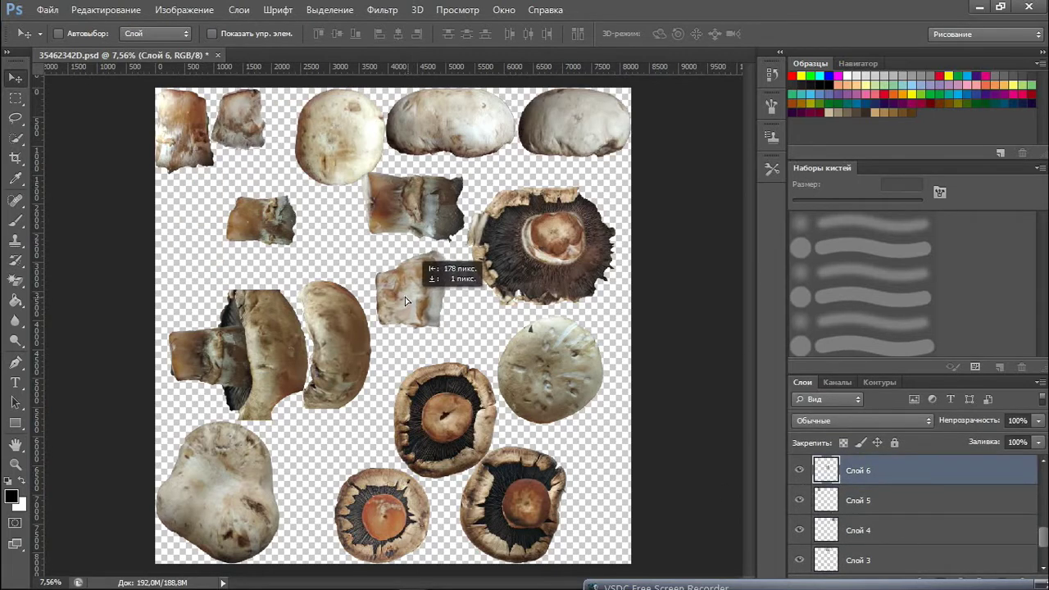
left_click_drag(405, 300, 186, 214)
Rotate the Слой 7 stem piece a quarter turn and apply the transform.
left_click(892, 500)
scroll("up", 3)
left_click(799, 474)
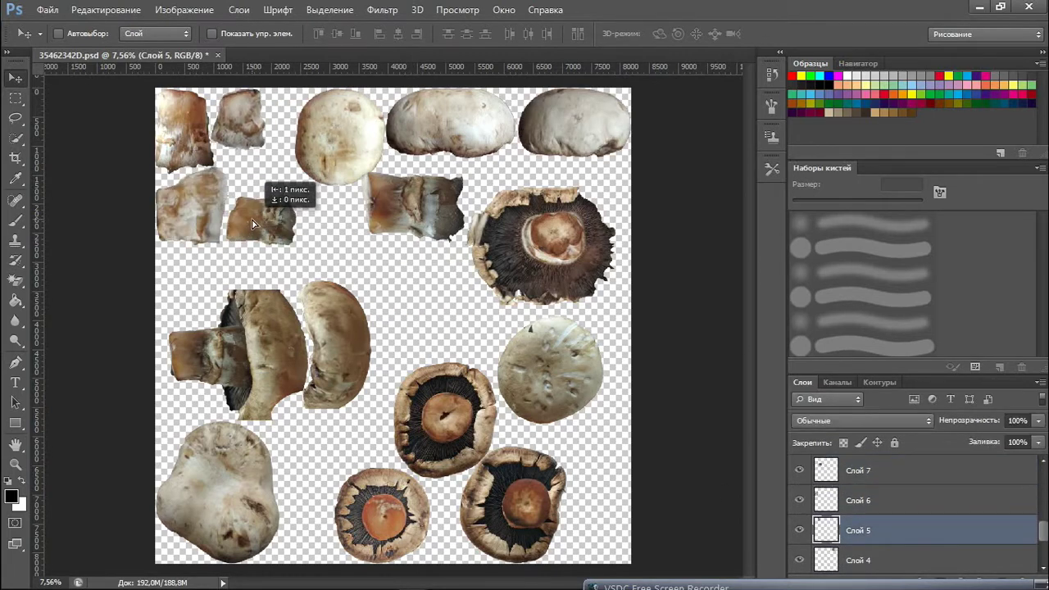
key("alt+bracketright")
key("alt+bracketright")
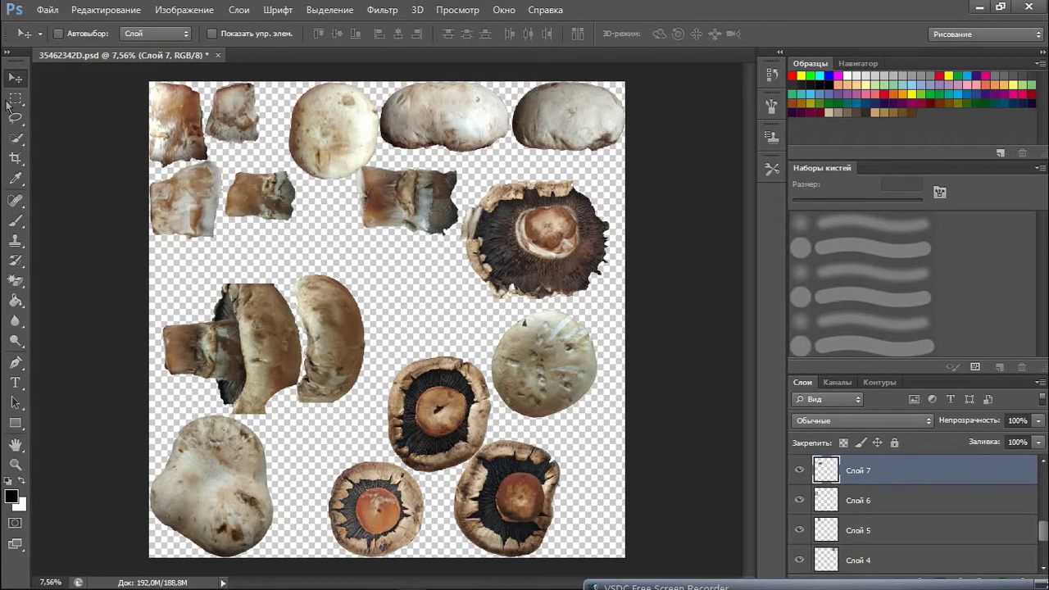
key("ctrl+t")
key("v")
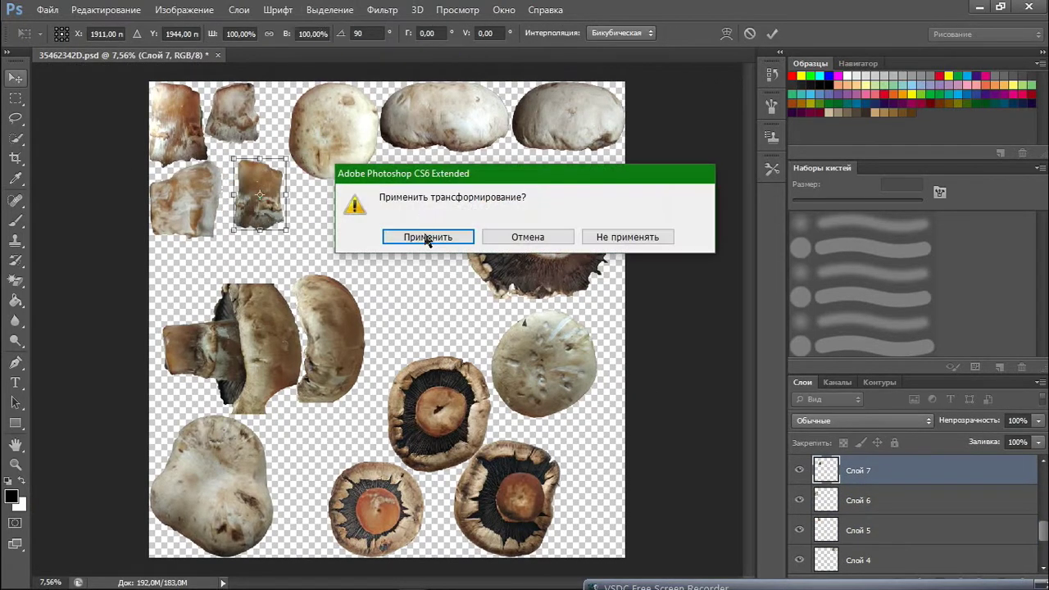
left_click(412, 238)
Move the half mushroom (Слой 8) up to the left edge and show the Слой 11 stem piece.
key("alt+bracketleft")
key("alt+bracketright")
scroll("up", 3)
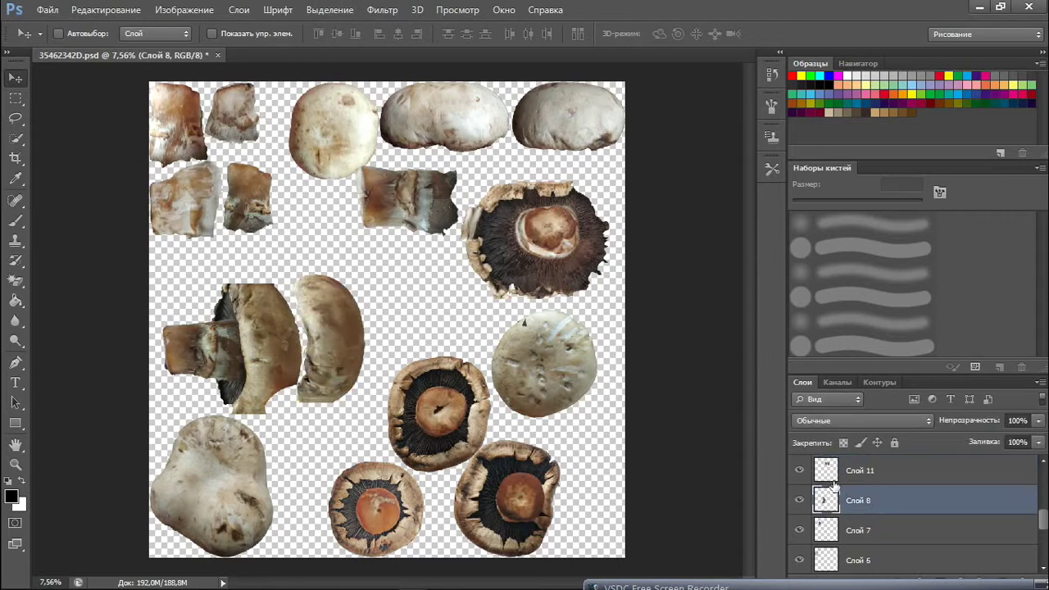
left_click_drag(345, 340, 210, 310)
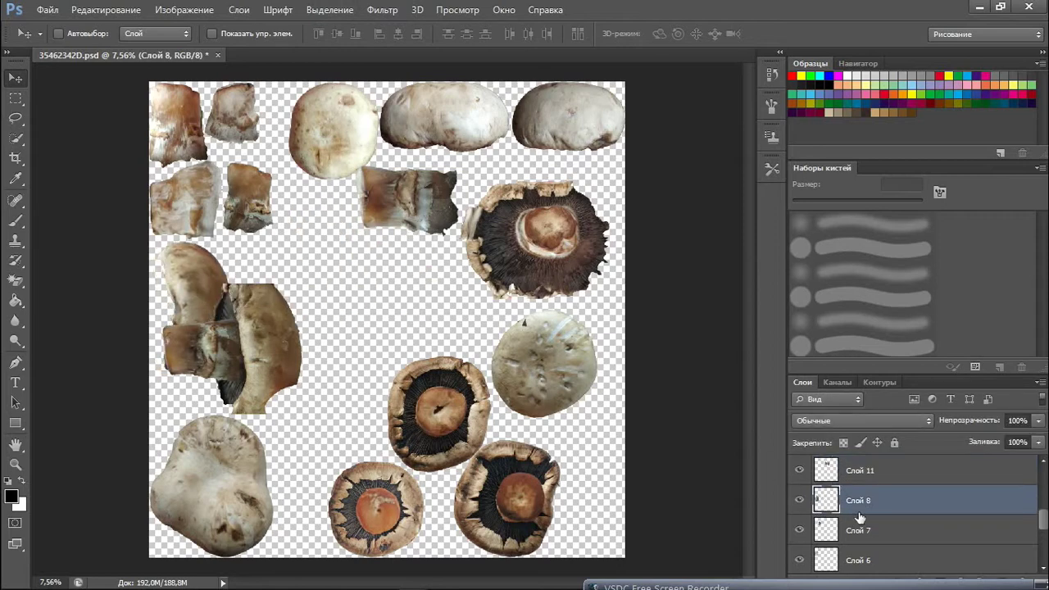
key("alt+bracketright")
left_click(800, 471)
left_click(801, 474)
key("ctrl+t")
type("90")
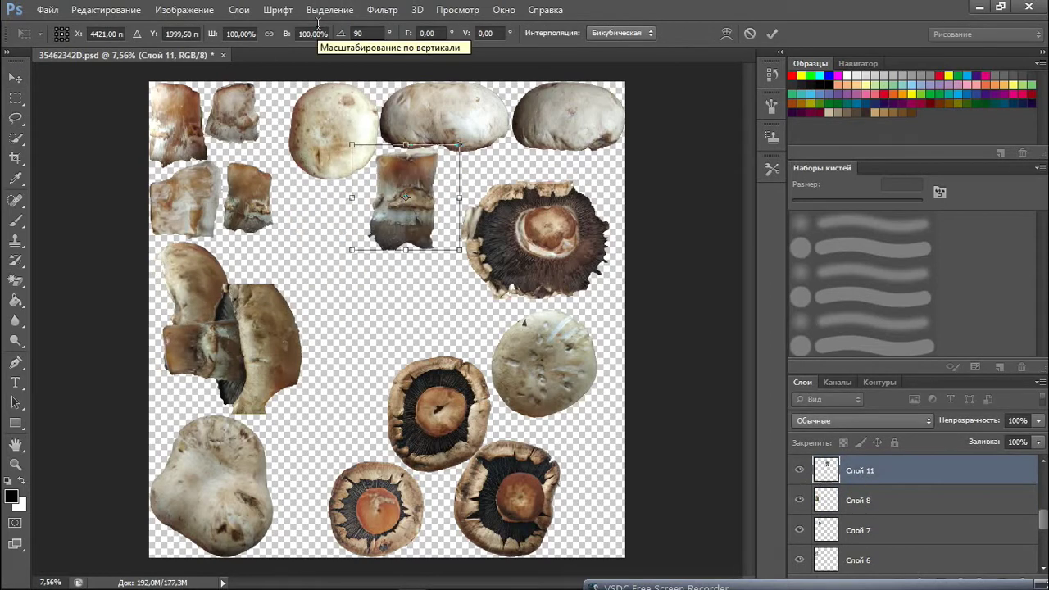
Place the Слой 11 stem piece beside the half mushroom and move the side-view mushroom into the centre gap.
key("Return")
left_click_drag(403, 207, 256, 297)
key("ctrl+j")
left_click(799, 472)
left_click(799, 474)
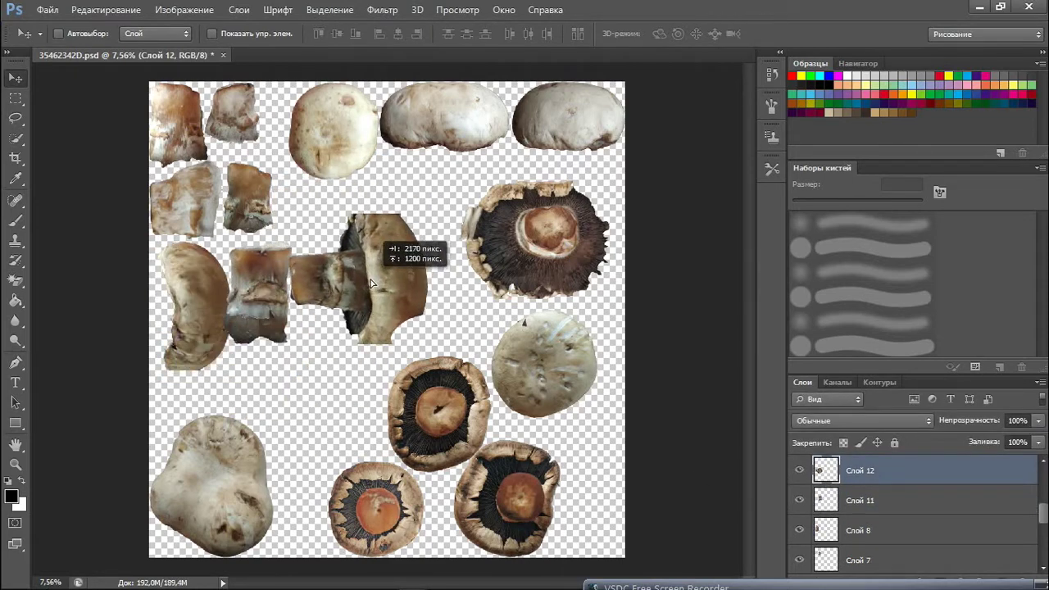
left_click_drag(361, 275, 373, 236)
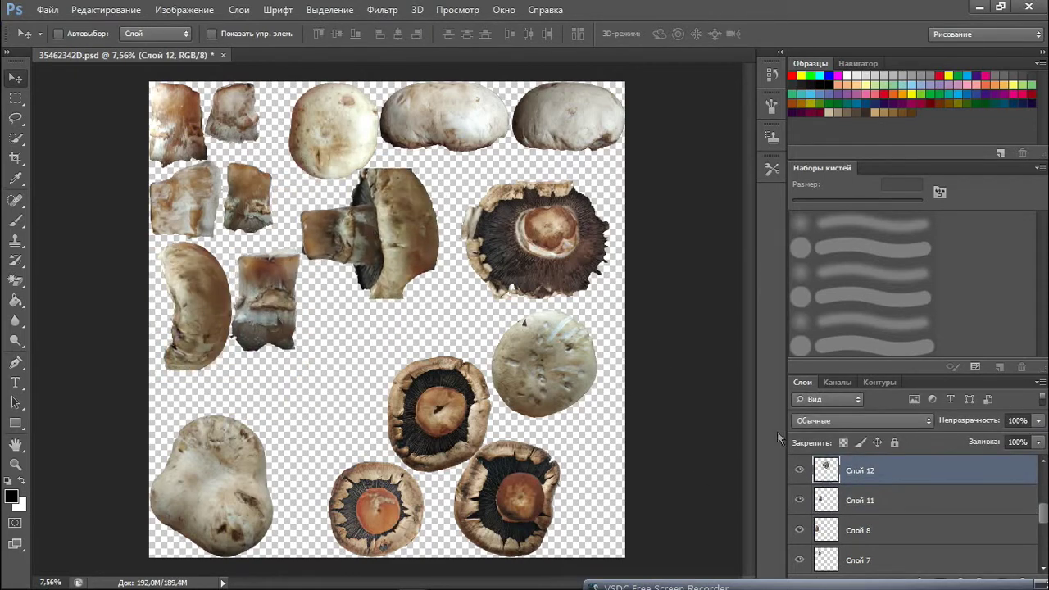
Move the pale round cap left under the stems and raise the dark-gilled cap.
left_click(852, 507)
key("ctrl+j")
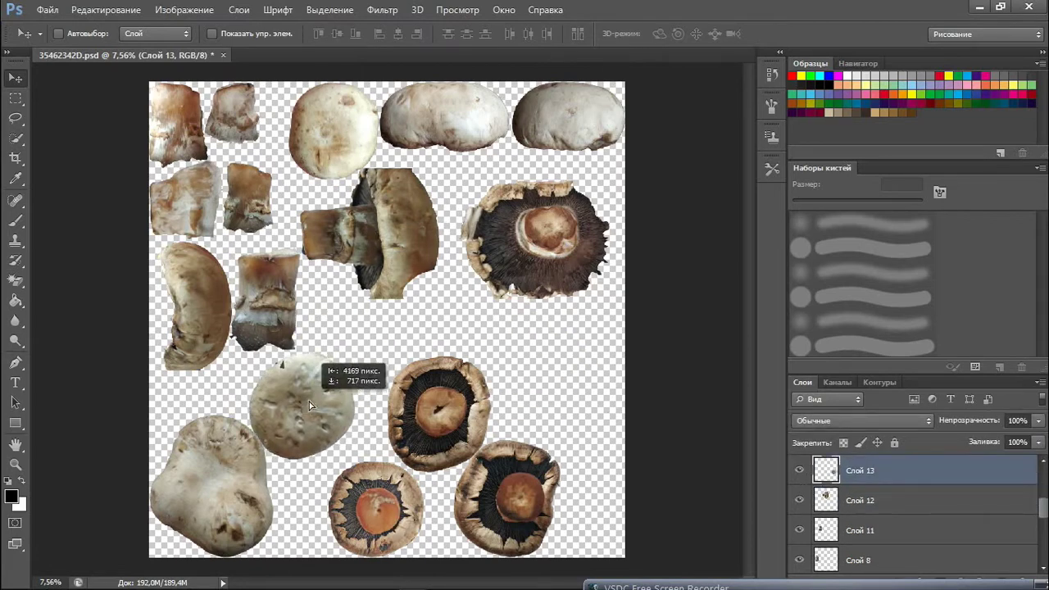
left_click_drag(541, 361, 347, 349)
scroll("up", 3)
left_click(820, 469)
left_click_drag(455, 393, 467, 307)
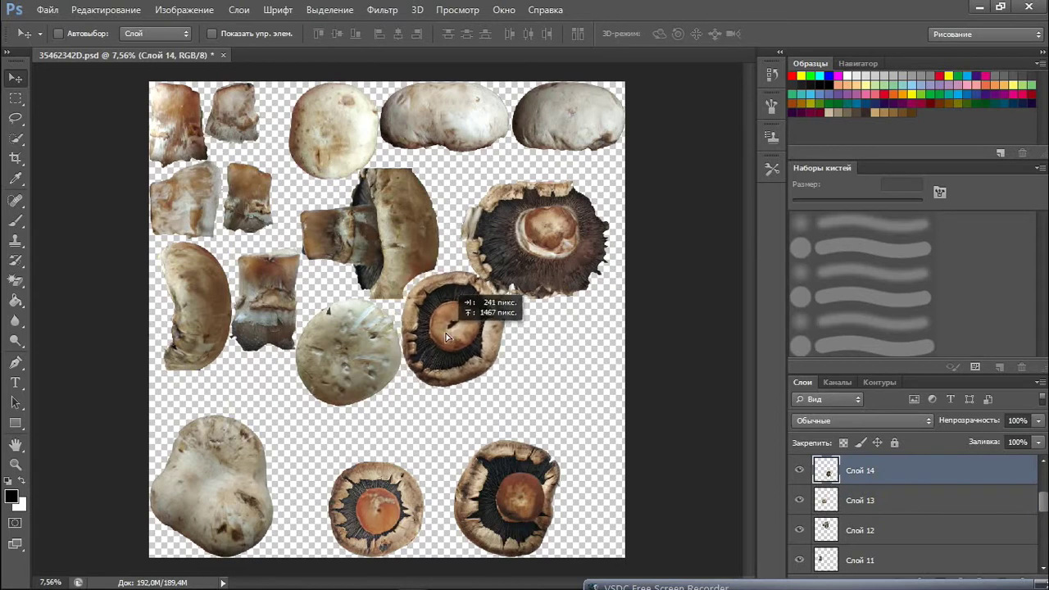
Move the large pale mushroom and the remaining dark-gilled caps upward into the gaps.
left_click(853, 471)
left_click_drag(207, 480, 223, 432)
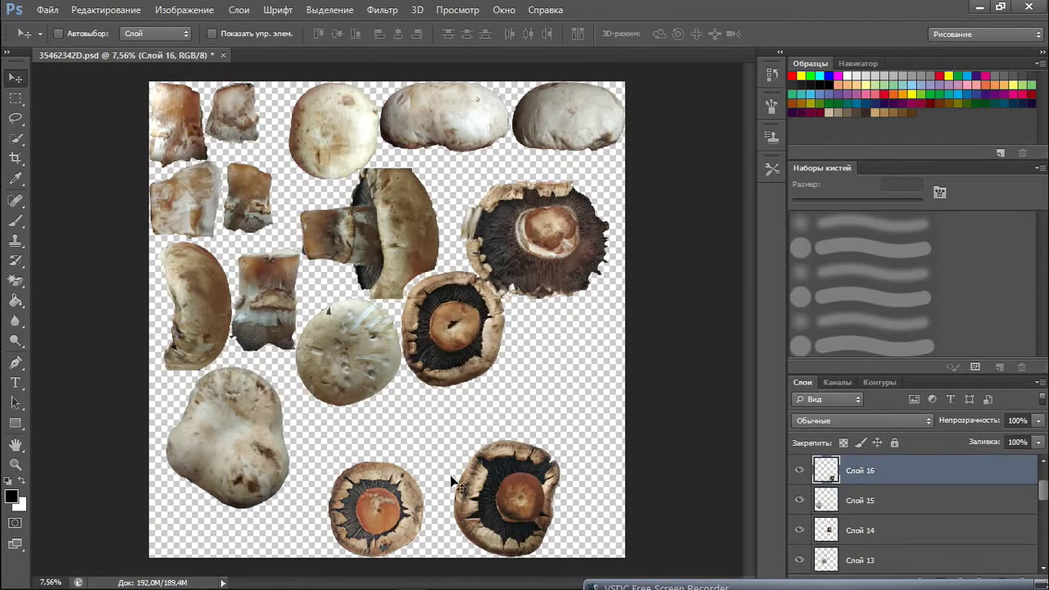
left_click_drag(451, 478, 538, 375)
left_click_drag(424, 480, 523, 406)
left_click(537, 254)
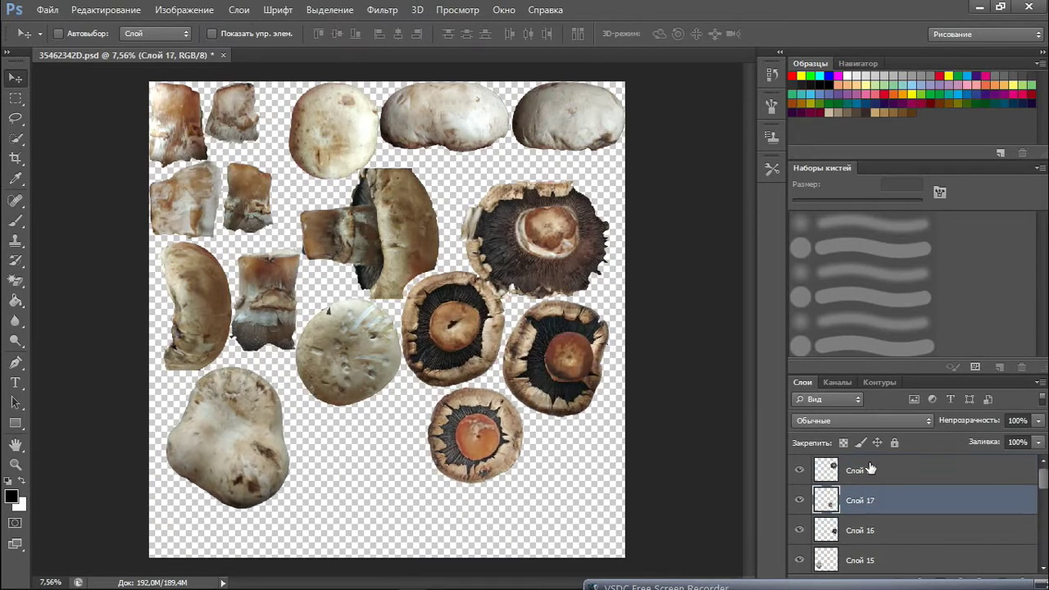
key("ctrl+shift+bracketright")
left_click_drag(537, 254, 541, 235)
Merge all the mushroom layers into a single layer, Слой 10.
left_click(860, 560)
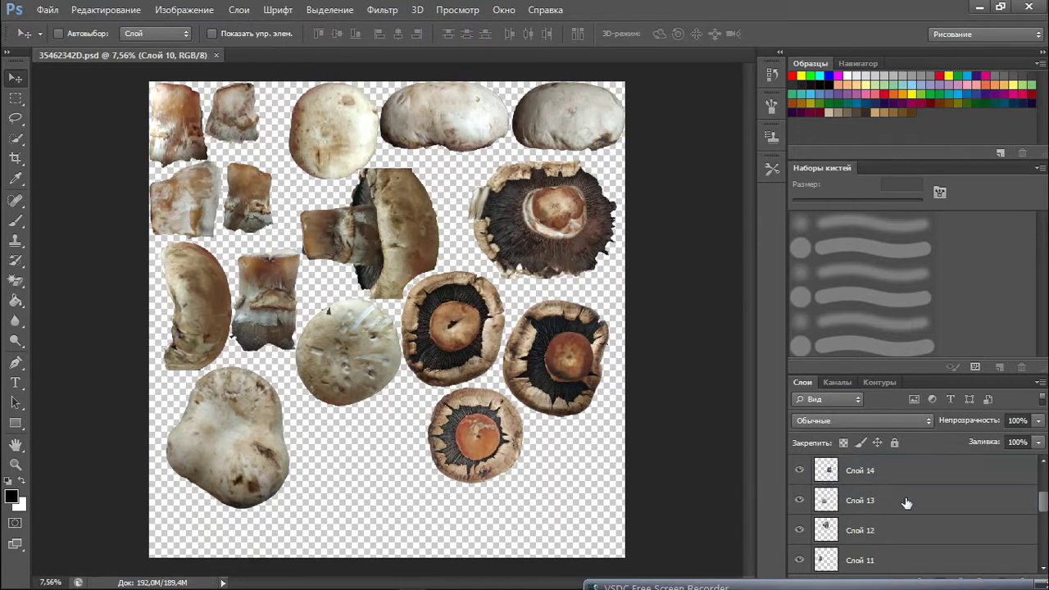
right_click(907, 498)
left_click(697, 339)
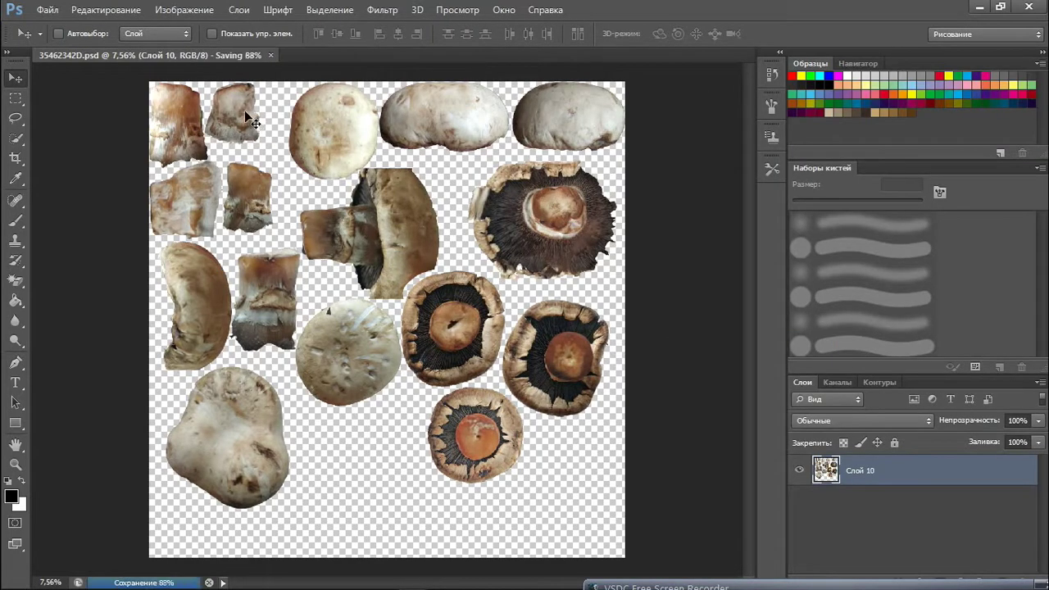
Set Shadows/Highlights to shadows 30%, tonal width 22%, radius 63 px, colour correction +16.
left_click(185, 10)
left_click(452, 233)
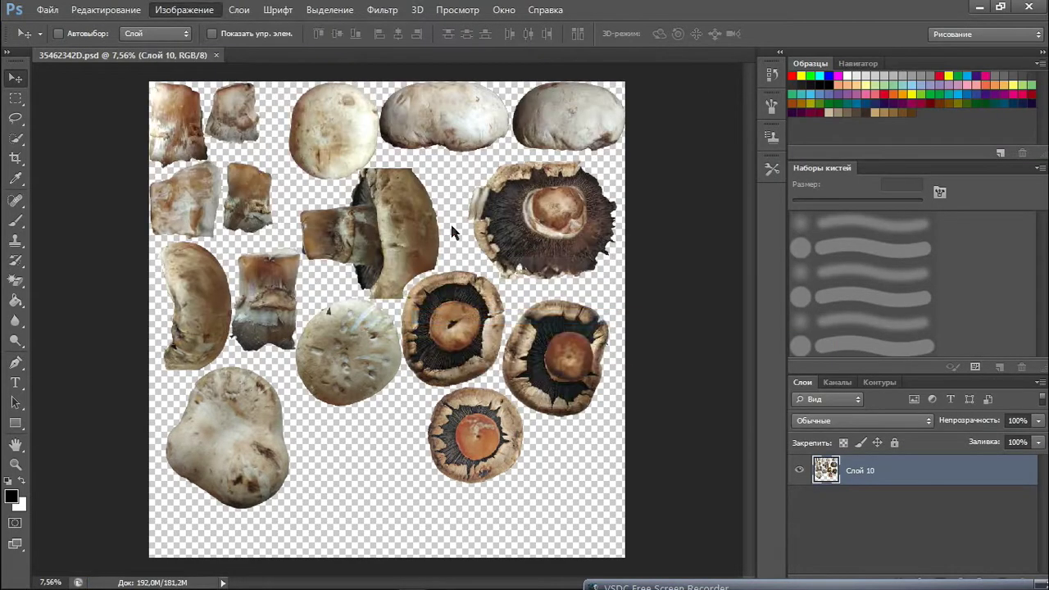
left_click(644, 351)
left_click(185, 9)
left_click(581, 235)
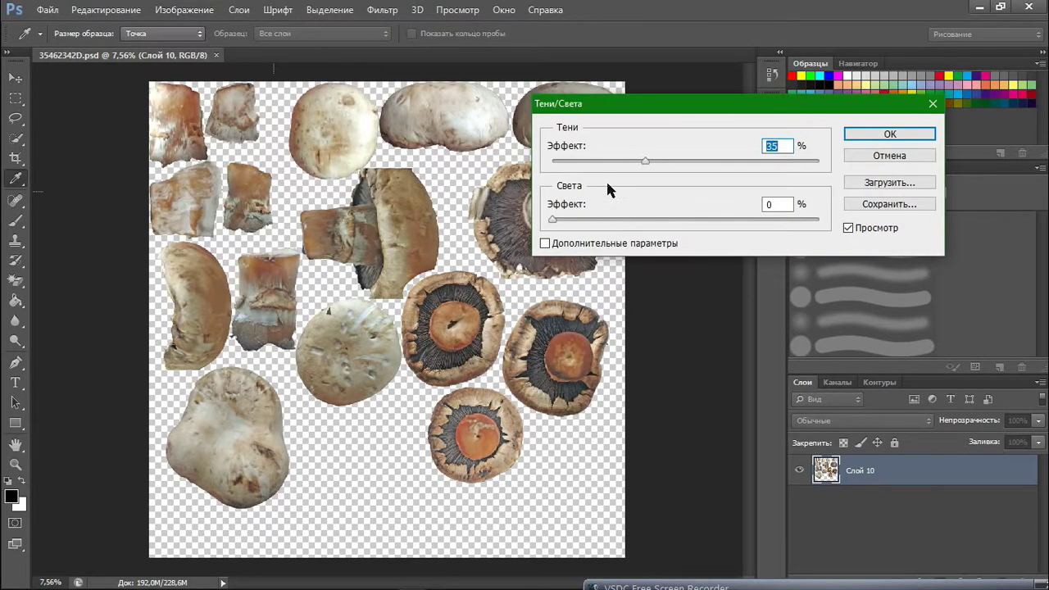
left_click(593, 242)
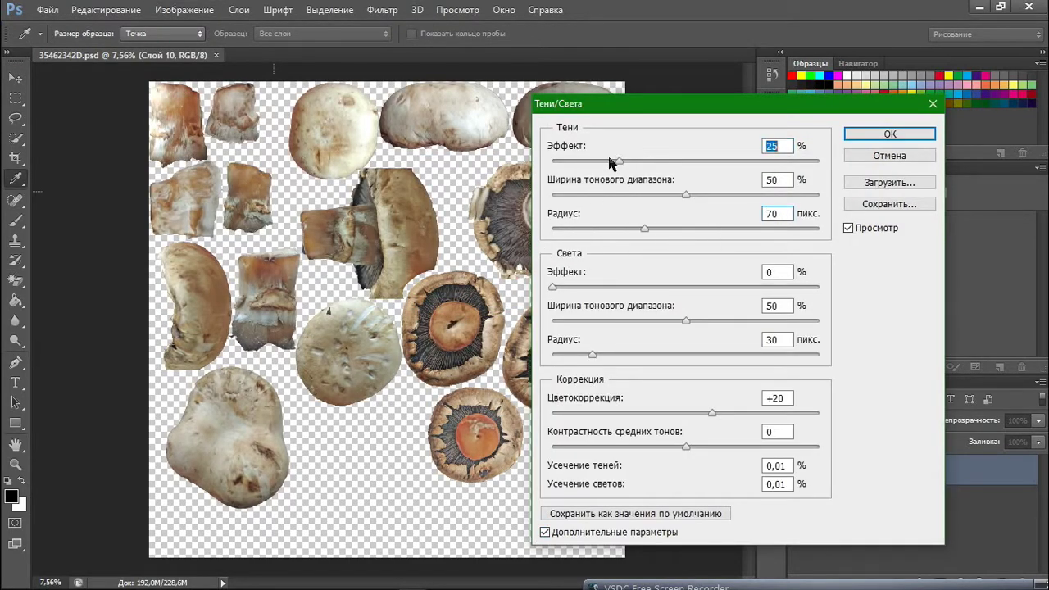
left_click_drag(611, 163, 571, 161)
left_click_drag(552, 287, 546, 289)
left_click_drag(592, 354, 540, 352)
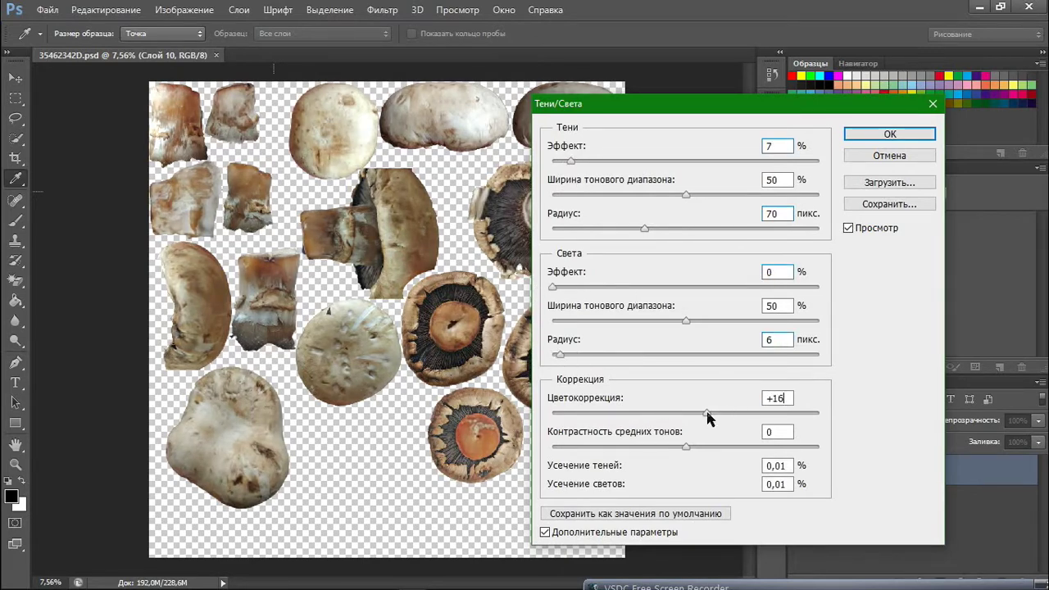
left_click_drag(686, 447, 696, 455)
left_click_drag(699, 195, 610, 203)
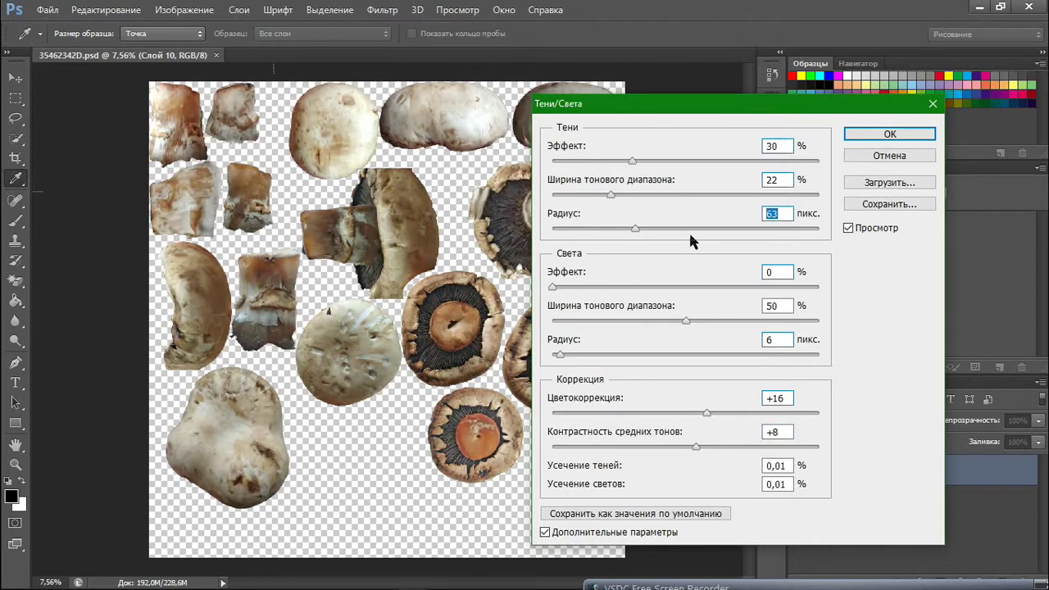
Confirm Shadows/Highlights, then apply Hue/Saturation with saturation -21.
left_click(890, 133)
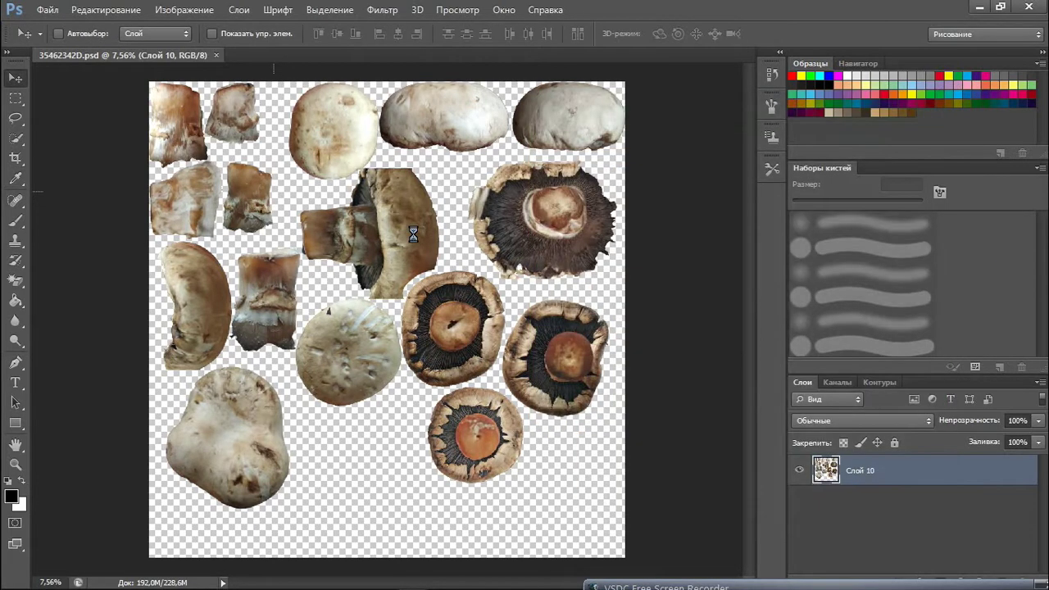
left_click(184, 10)
left_click(492, 136)
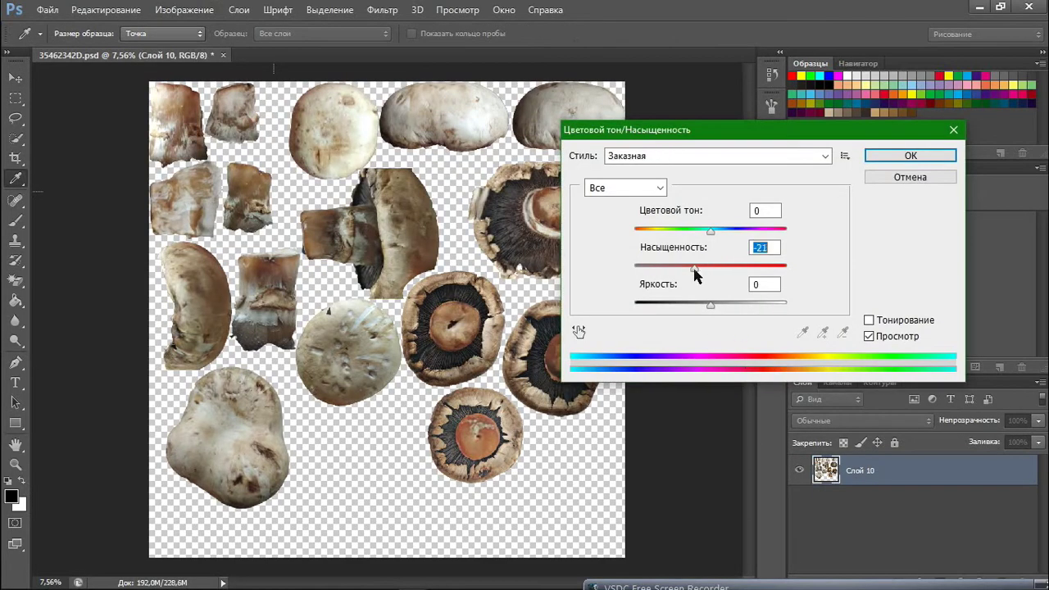
left_click(904, 157)
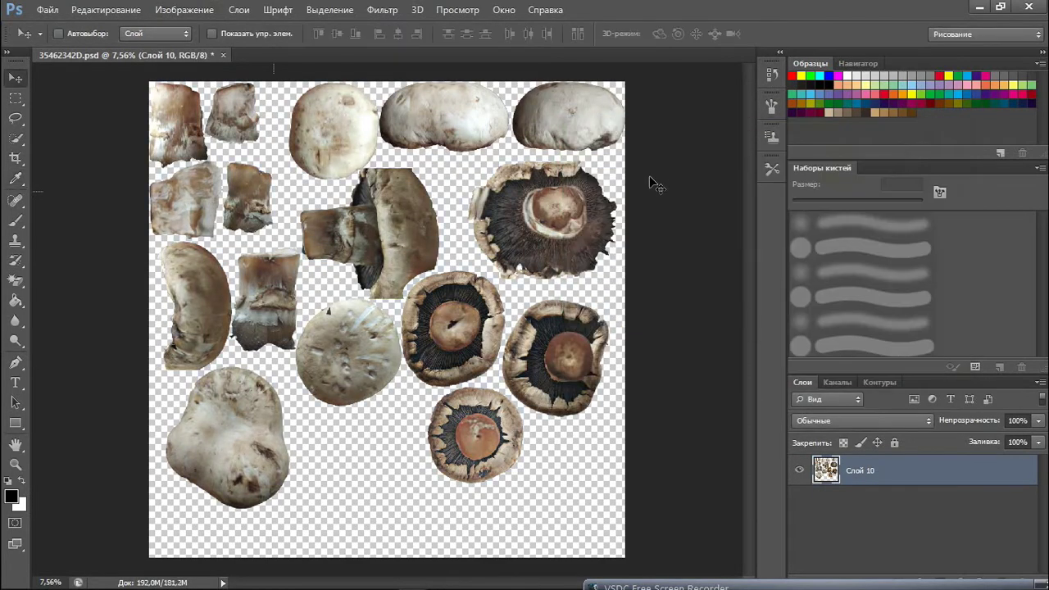
Set up the Dodge tool with range Shadows and a 349 px brush.
left_click(15, 341)
left_click(105, 339)
left_click(78, 33)
scroll("up", 3)
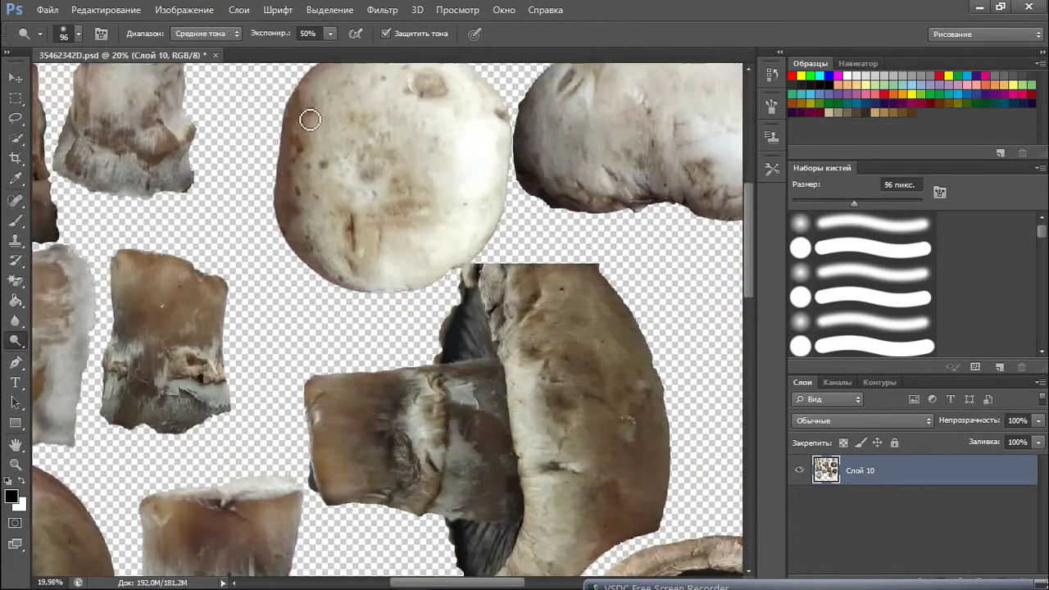
left_click(215, 34)
left_click(192, 50)
scroll("down", 3)
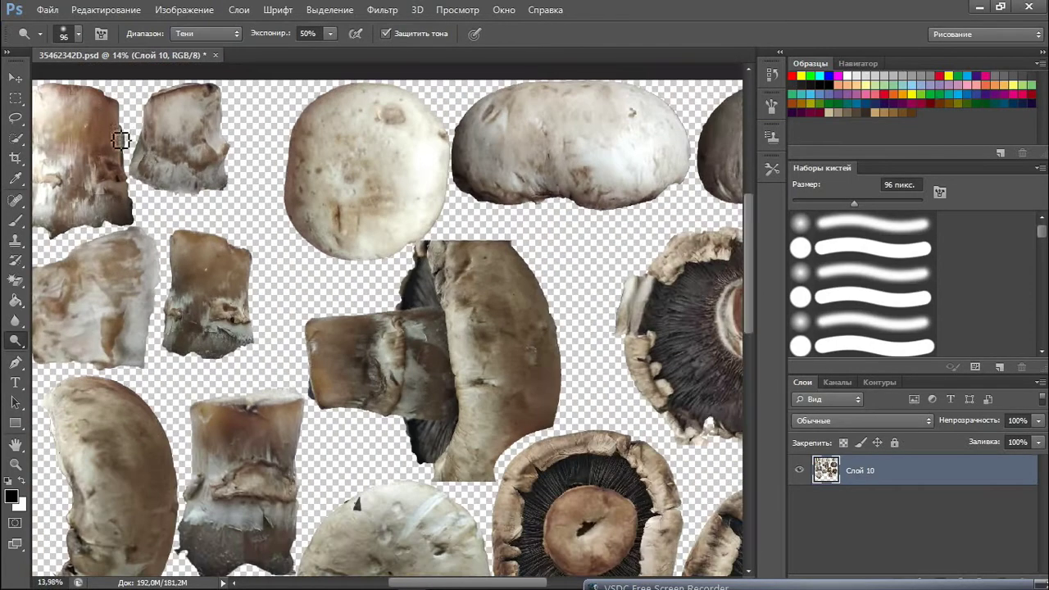
left_click(78, 33)
left_click_drag(117, 87, 145, 82)
key("Return")
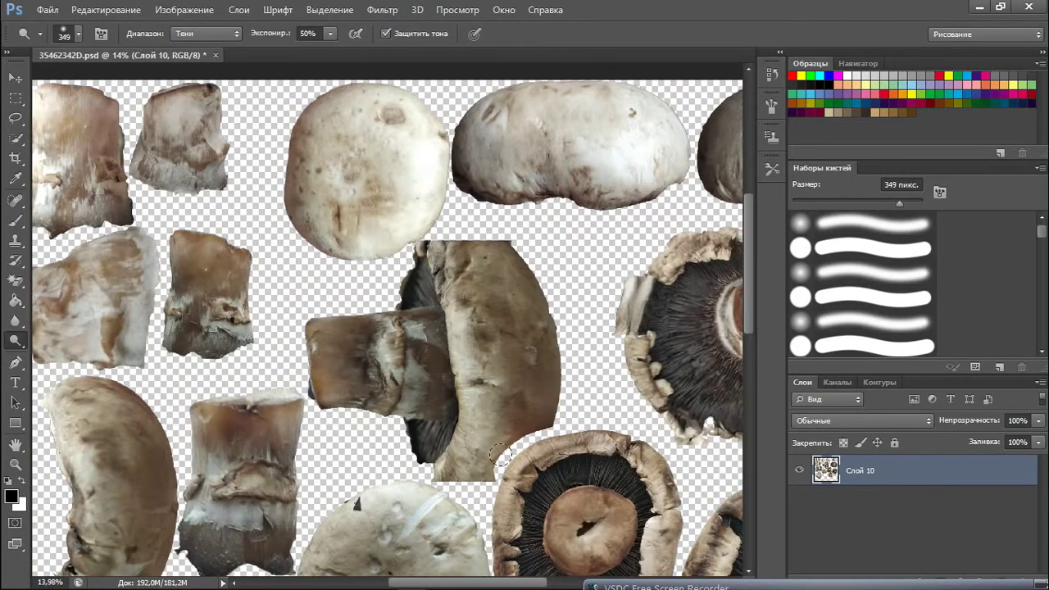
scroll("down", 3)
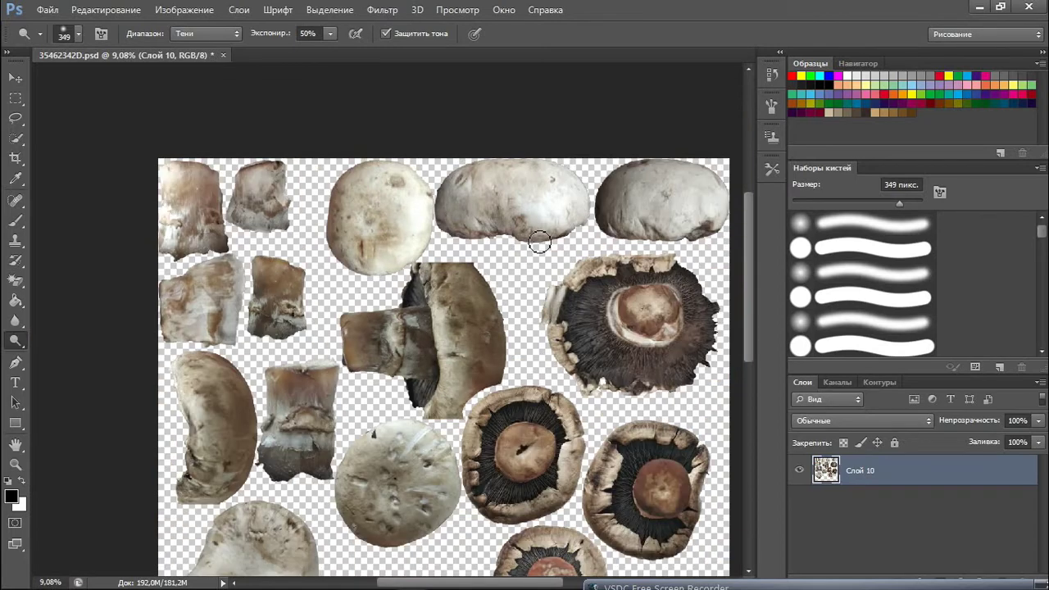
scroll("down", 3)
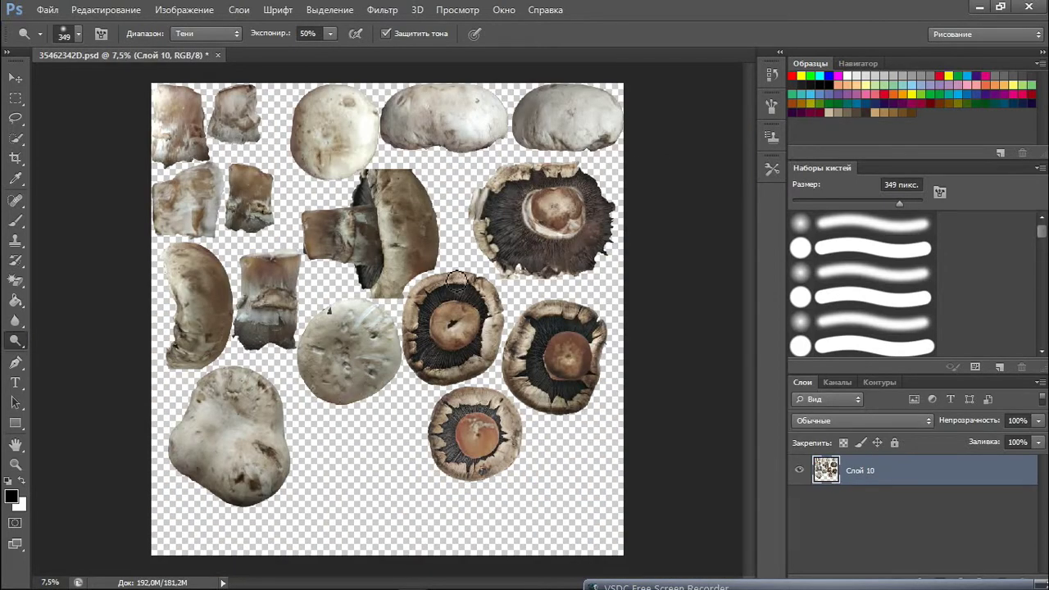
left_click(185, 10)
Apply a Photo Filter using custom colour fbc300 at 46% density.
left_click(468, 201)
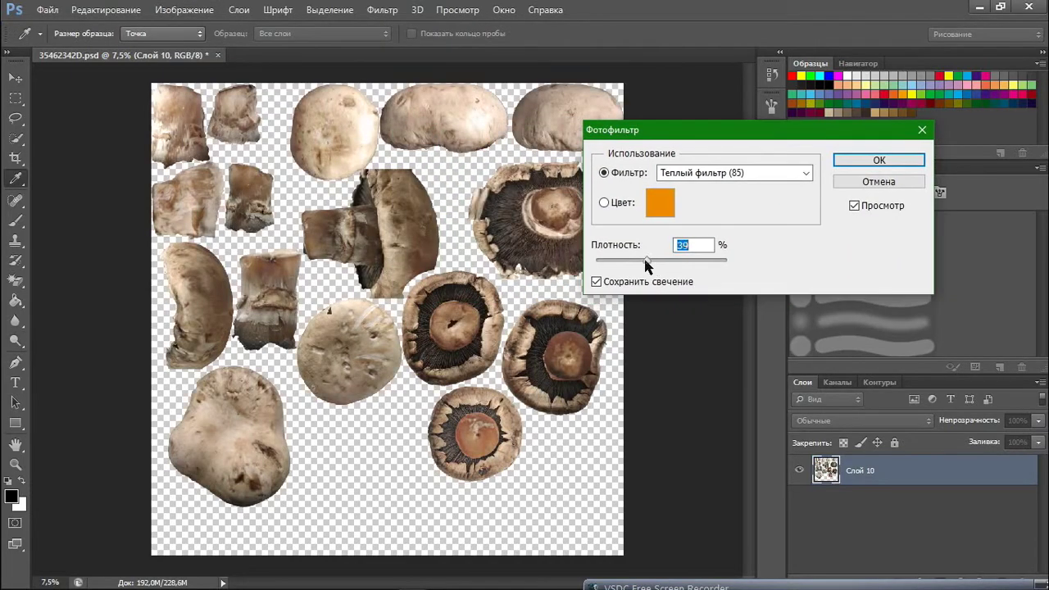
left_click(637, 204)
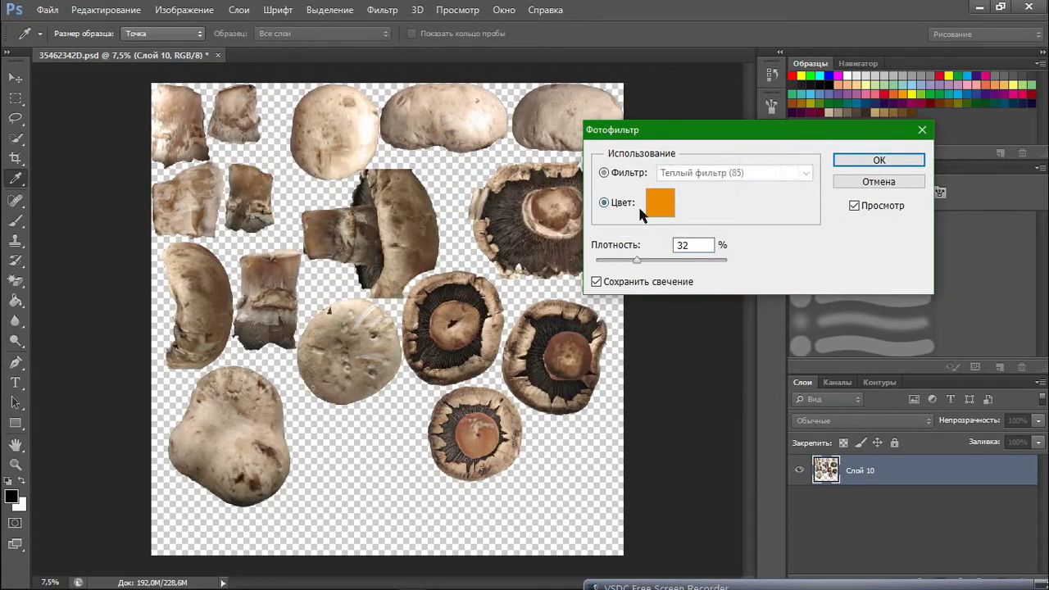
left_click(660, 203)
left_click_drag(529, 316, 528, 310)
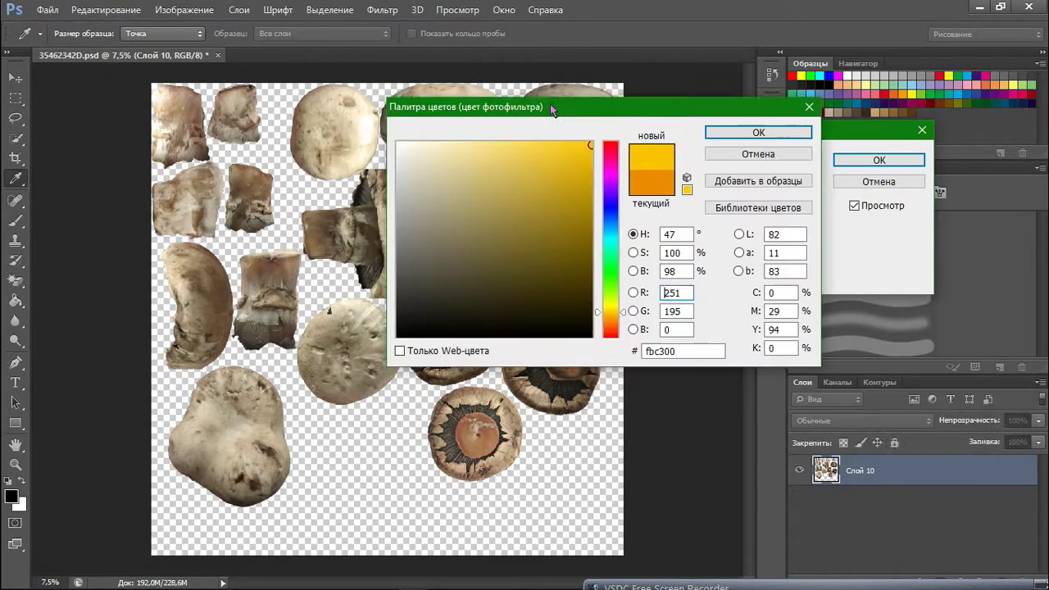
left_click(680, 129)
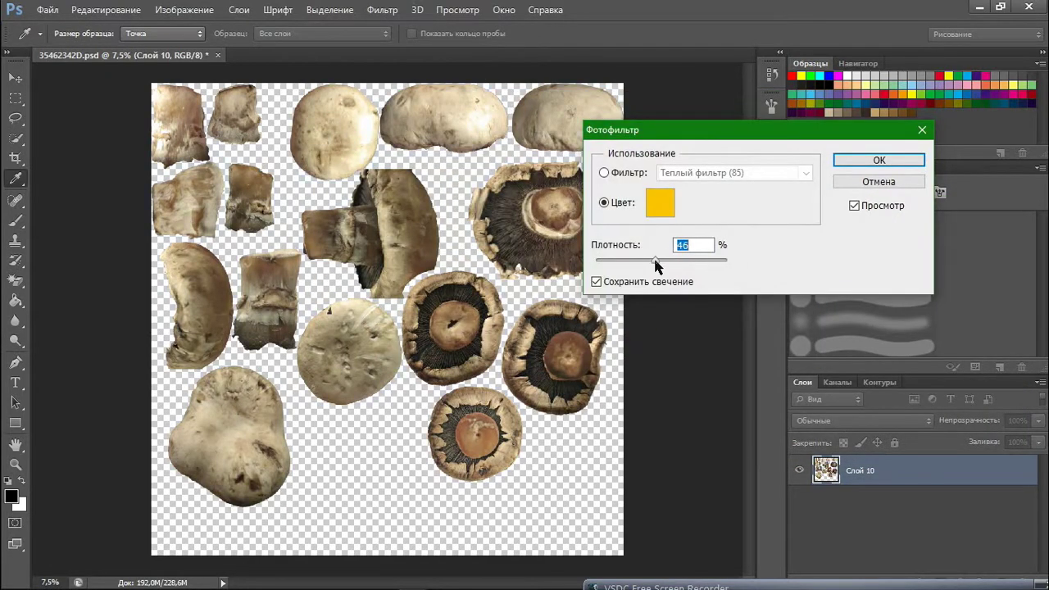
key("Return")
right_click(15, 340)
Set the Dodge tool to a 191 px brush limited to the Shadows range.
left_click(65, 338)
left_click(79, 34)
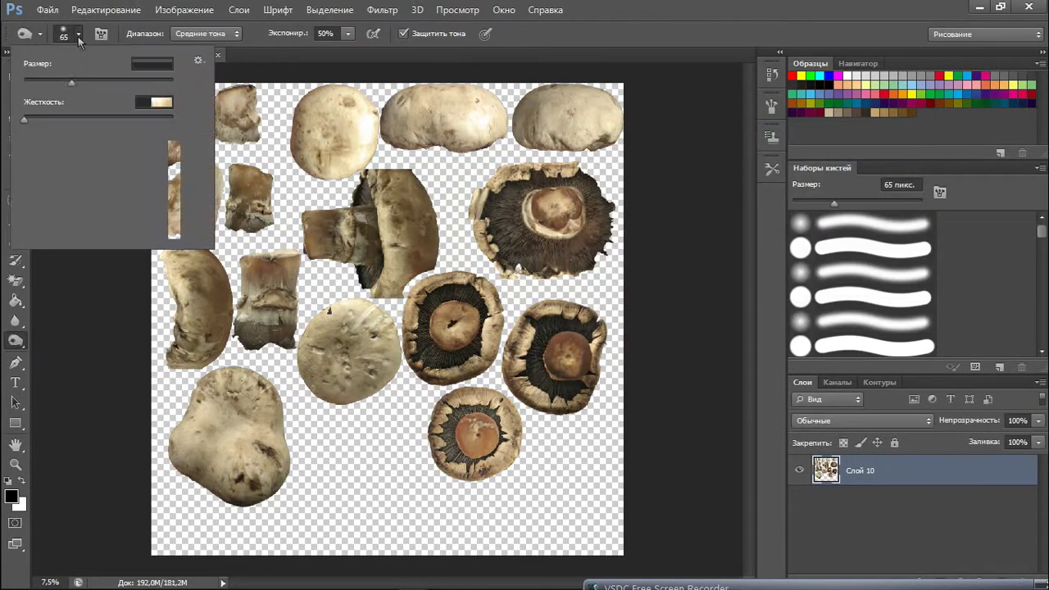
left_click_drag(71, 82, 91, 82)
left_click(207, 33)
left_click(205, 46)
left_click(206, 33)
left_click(205, 55)
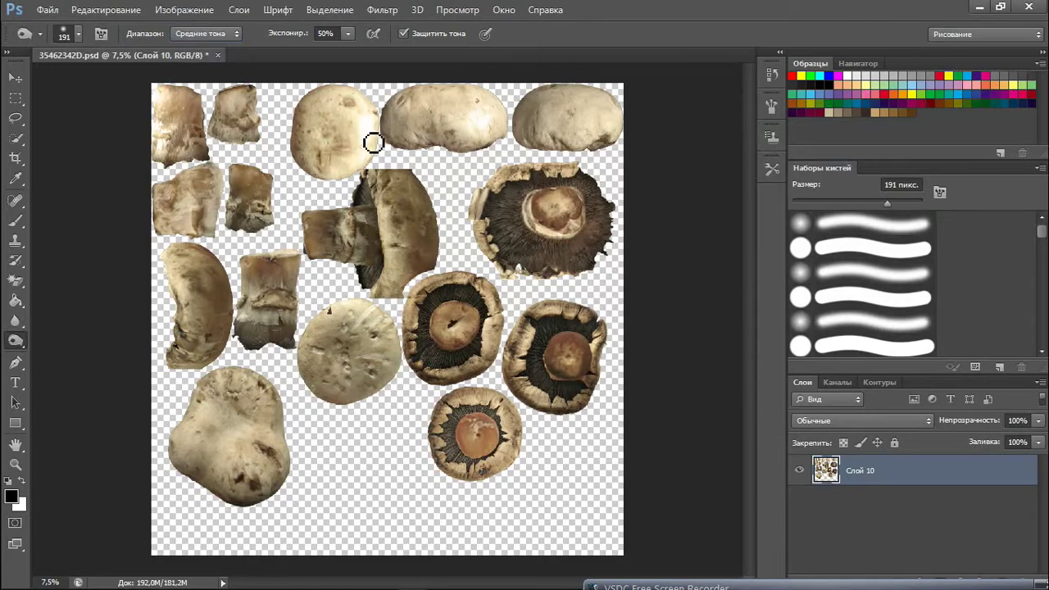
scroll("up", 3)
scroll("down", 3)
left_click(207, 33)
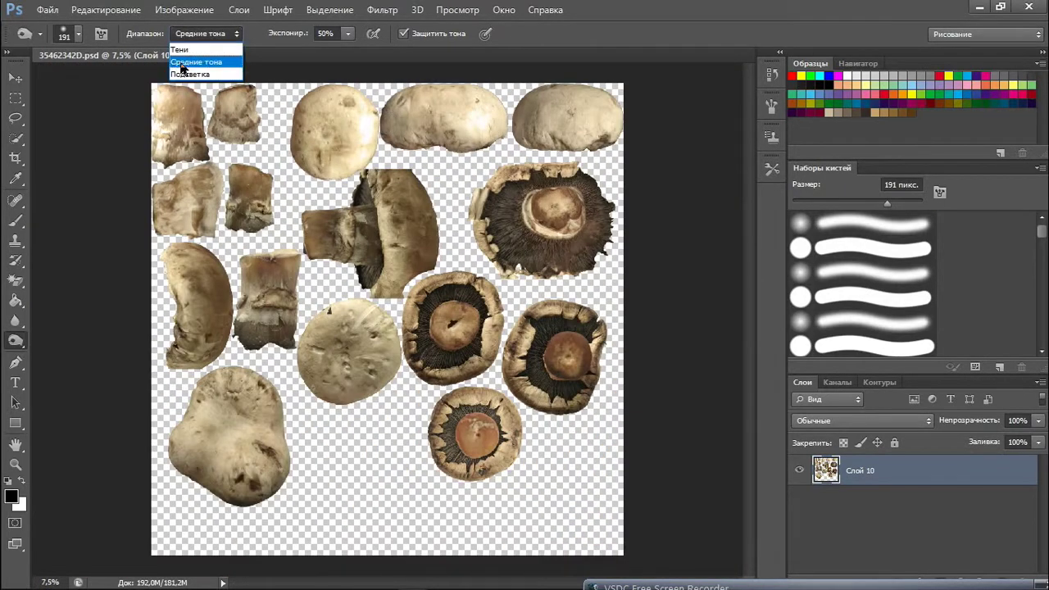
left_click(197, 48)
Heal the blemishes on the round white mushroom cap at the top with the Healing Brush.
left_click(15, 201)
scroll("up", 3)
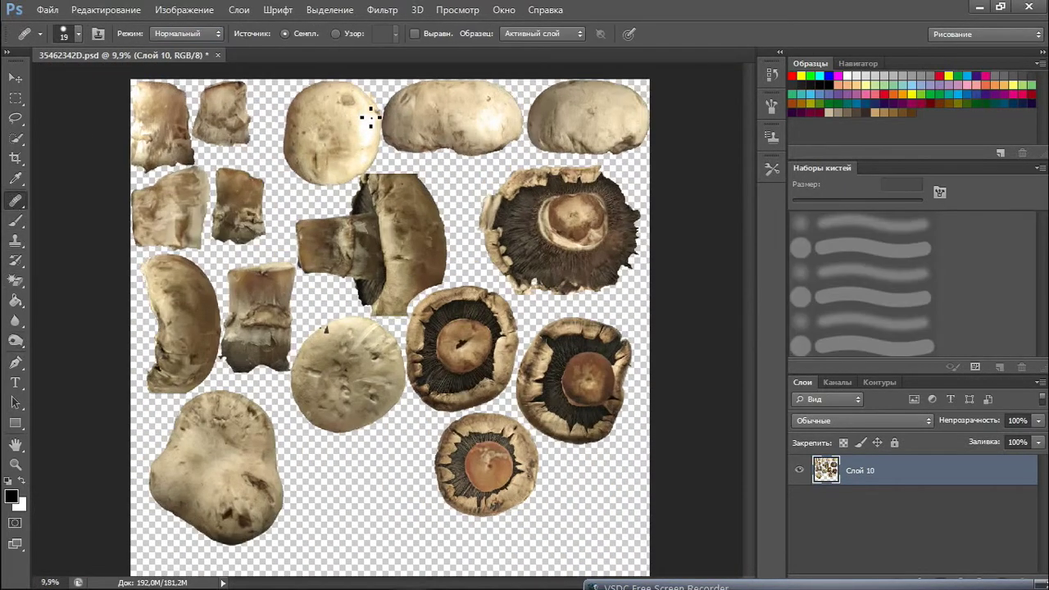
scroll("up", 3)
left_click(64, 34)
left_click_drag(368, 121, 375, 184)
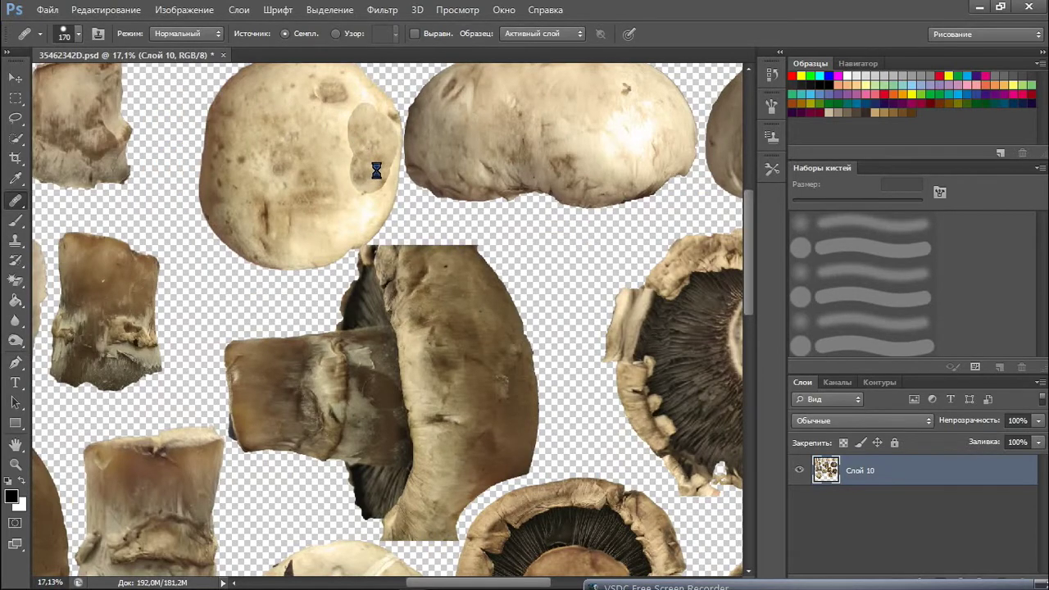
scroll("down", 3)
scroll("up", 3)
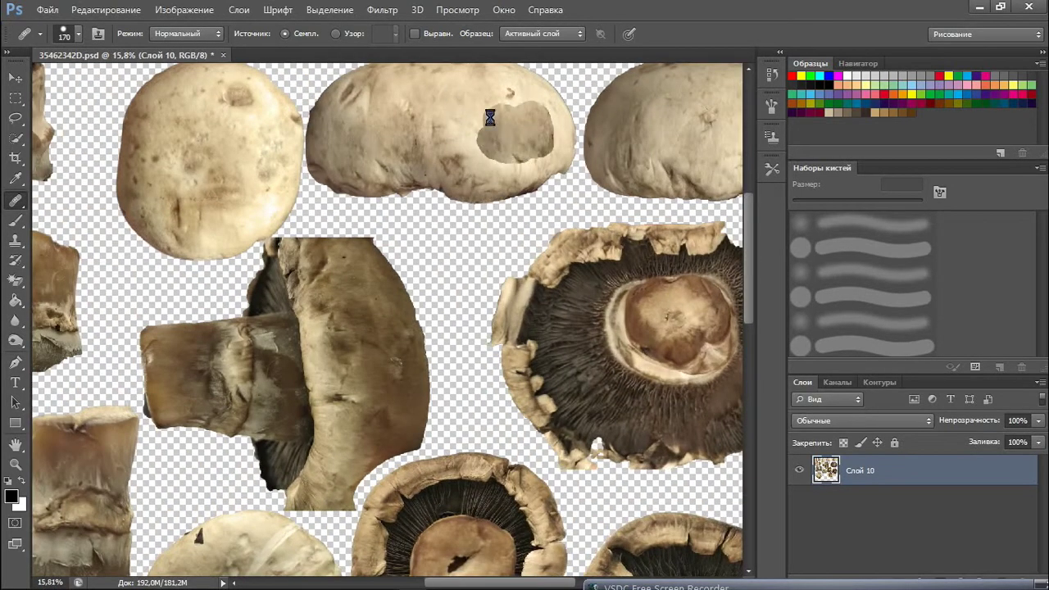
scroll("down", 3)
scroll("up", 3)
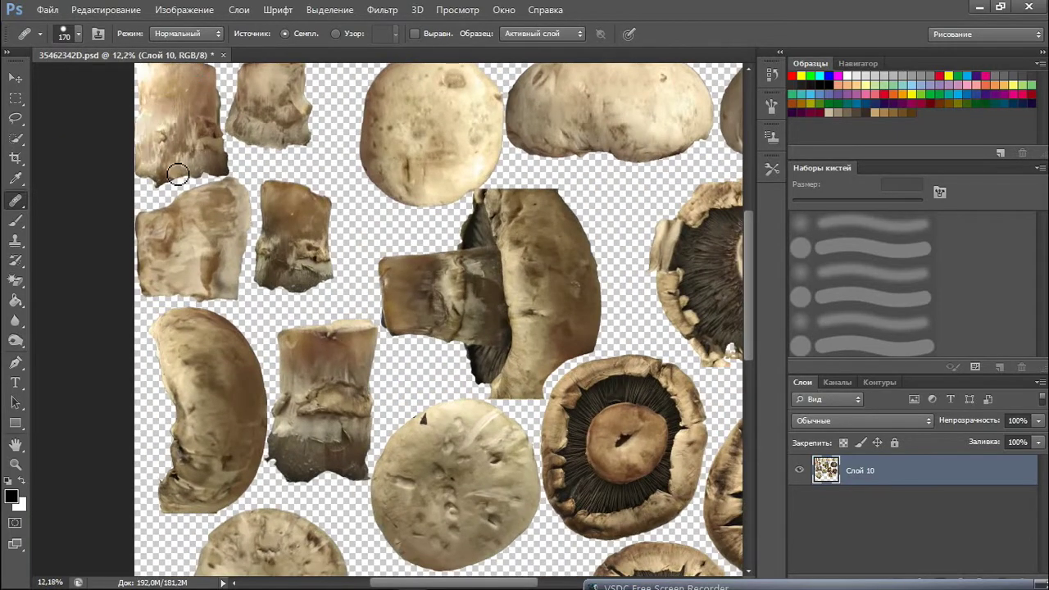
scroll("down", 3)
left_click_drag(480, 269, 319, 209)
left_click(320, 209)
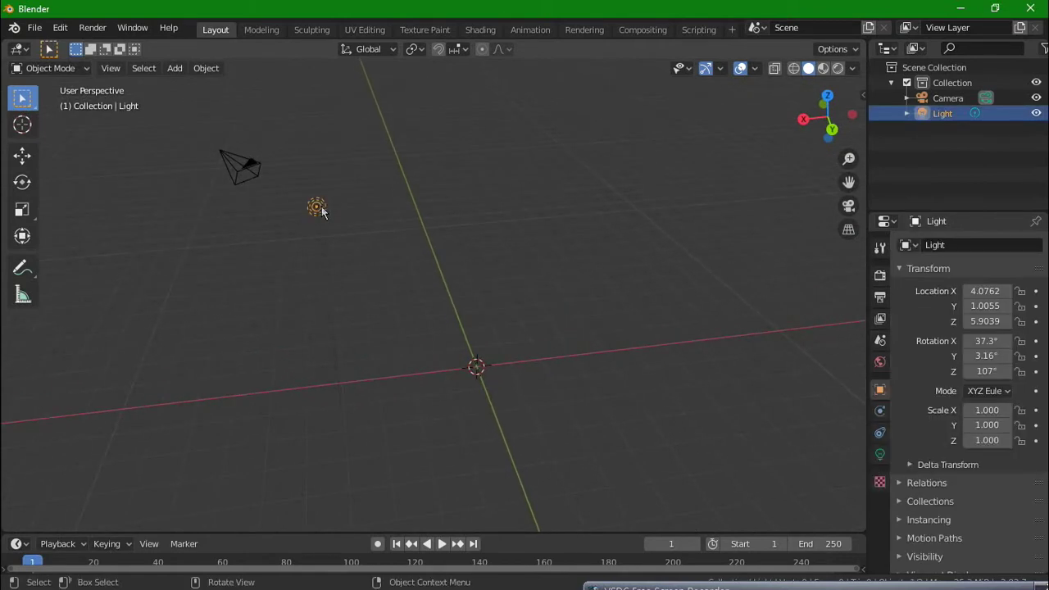
Reset the light to the origin and raise it 6.88 m along Z.
key("s")
key("x")
key("Escape")
key("s")
key("g")
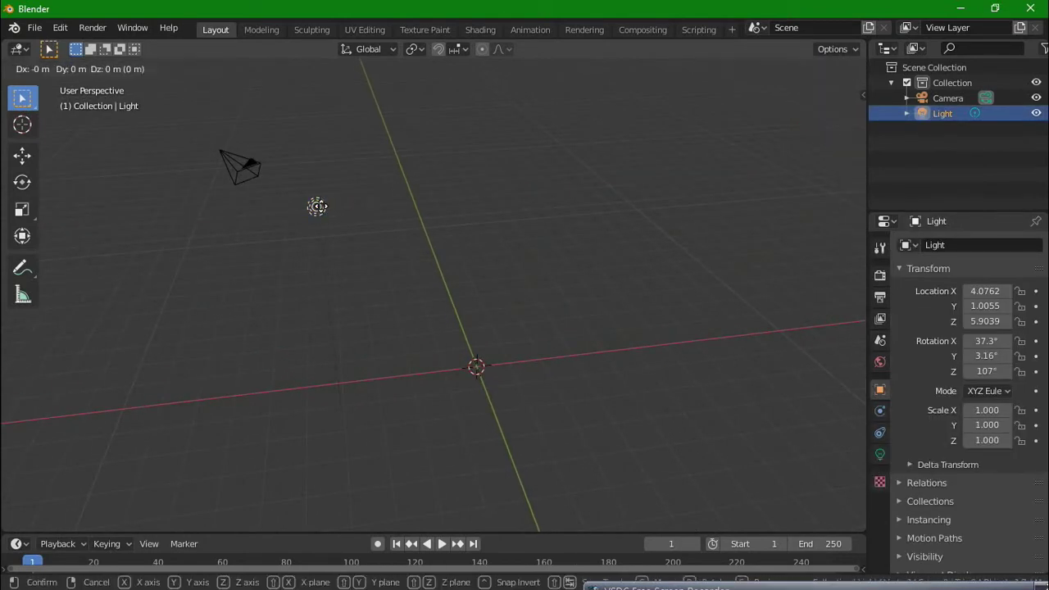
key("Escape")
key("n")
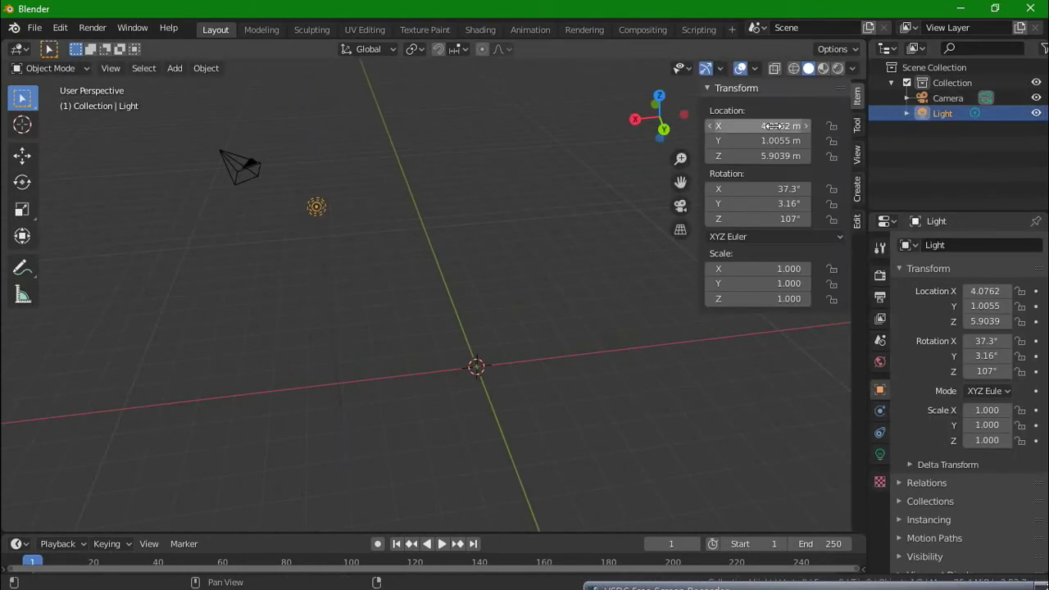
key("alt+g")
key("g")
key("z")
left_click(396, 167)
left_click_drag(396, 167, 402, 239)
Add a UV sphere at the origin with a 1 m radius and view it from the front.
left_click(174, 68)
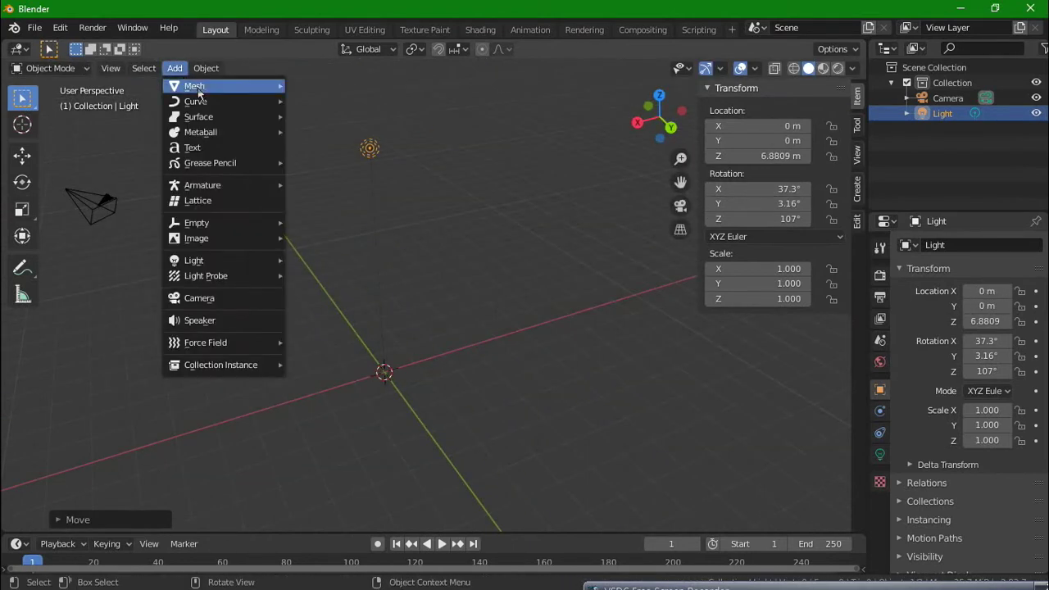
key("Escape")
left_click(175, 68)
mouse_move(195, 86)
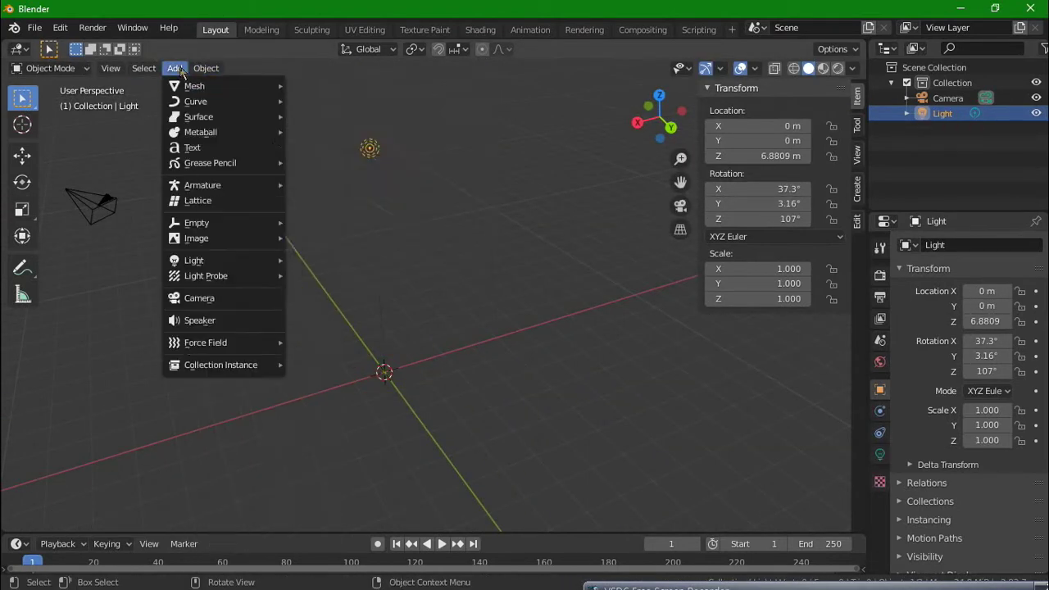
left_click(328, 131)
key("g")
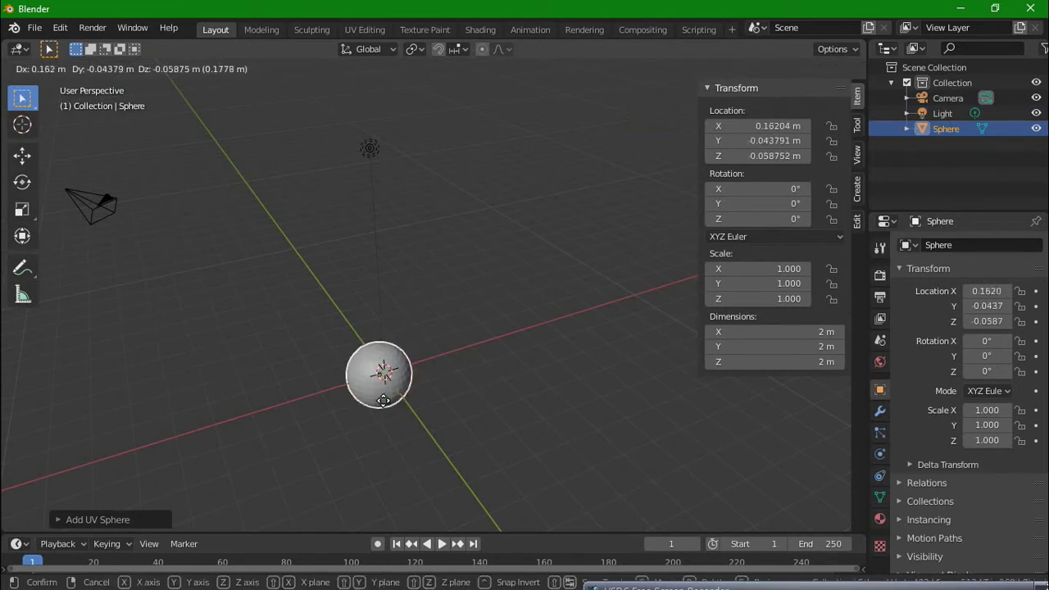
key("Escape")
scroll("up", 3)
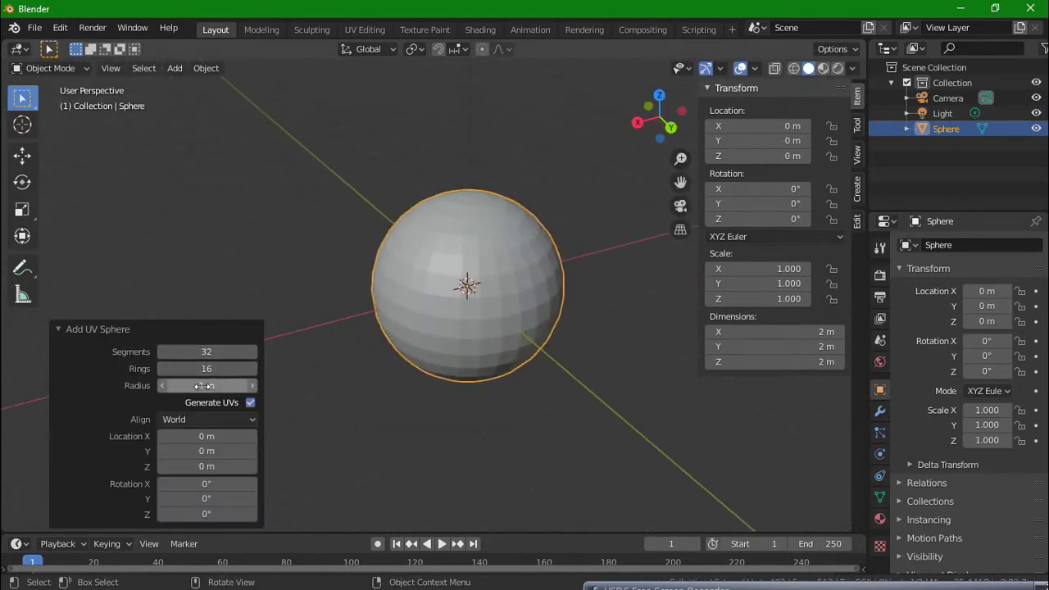
left_click_drag(203, 386, 230, 390)
key("Return")
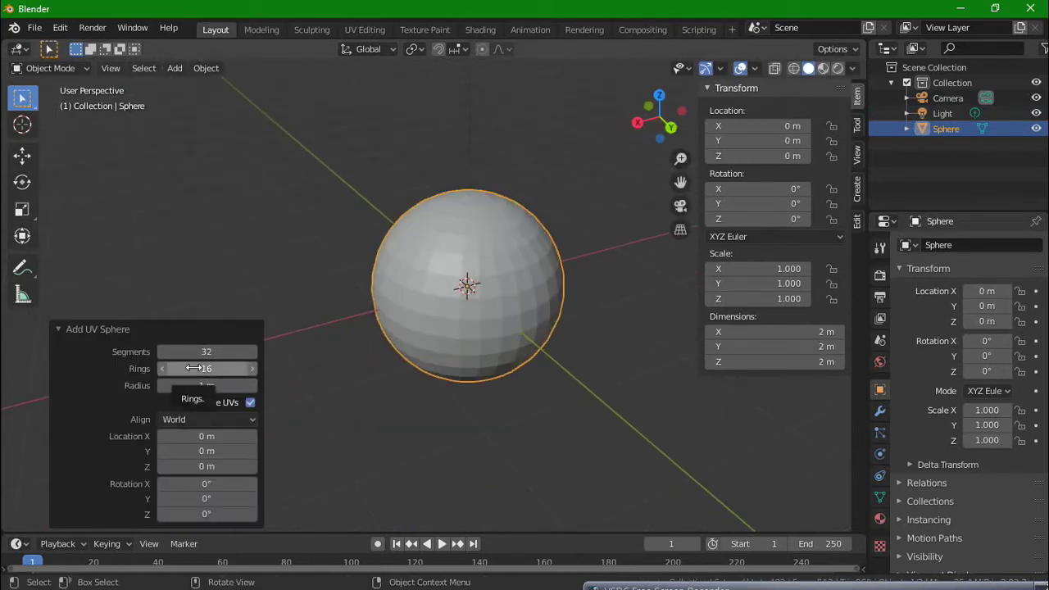
scroll("down", 3)
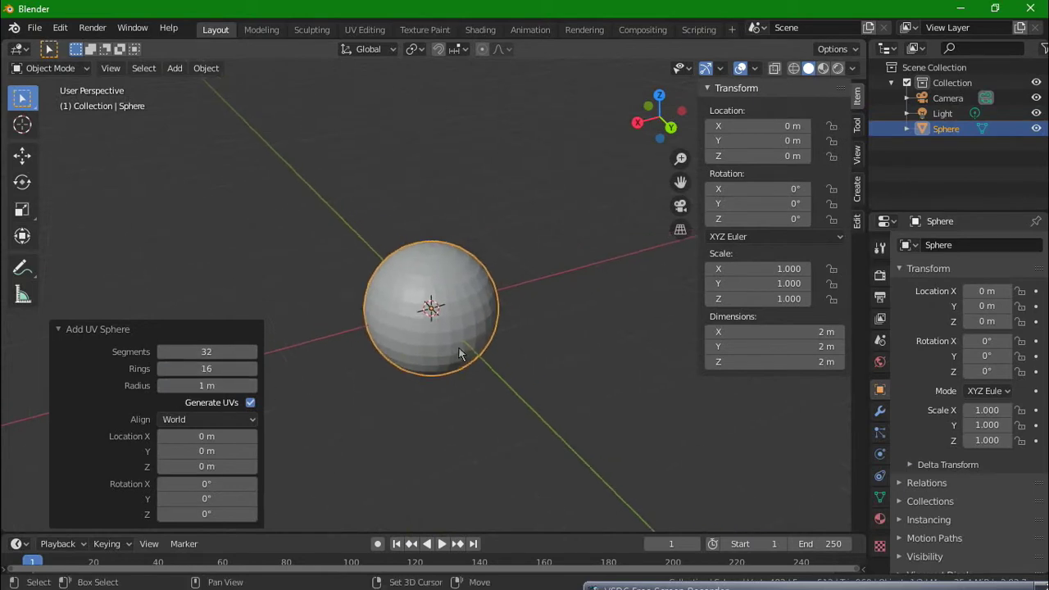
key("KP_1")
In front orthographic X-ray view, select and delete the sphere's bottom-half vertices.
key("Tab")
left_click_drag(376, 195, 459, 205)
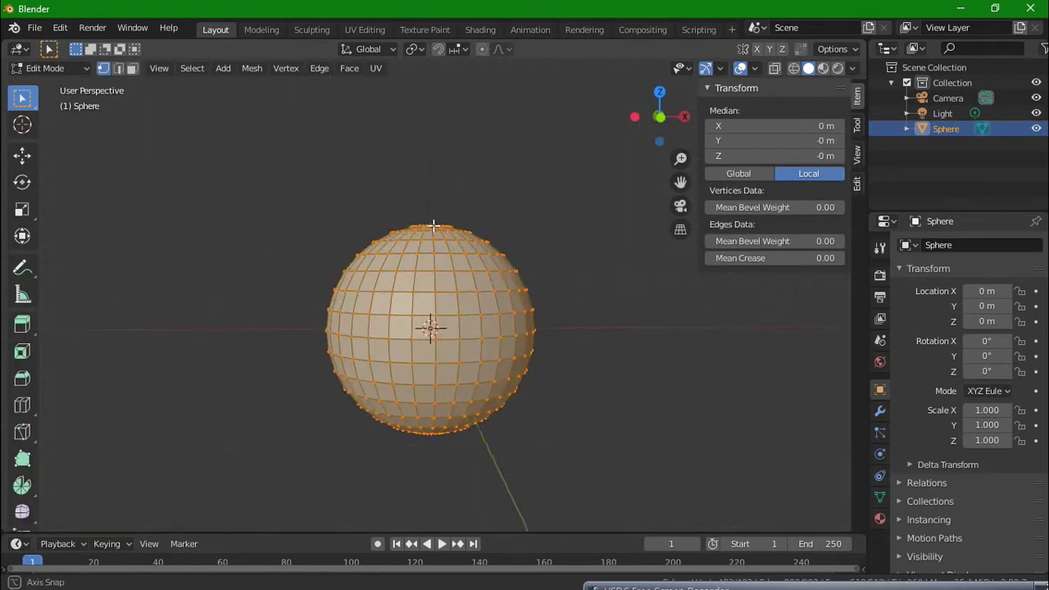
key("KP_1")
key("alt+z")
left_click_drag(270, 333, 686, 440)
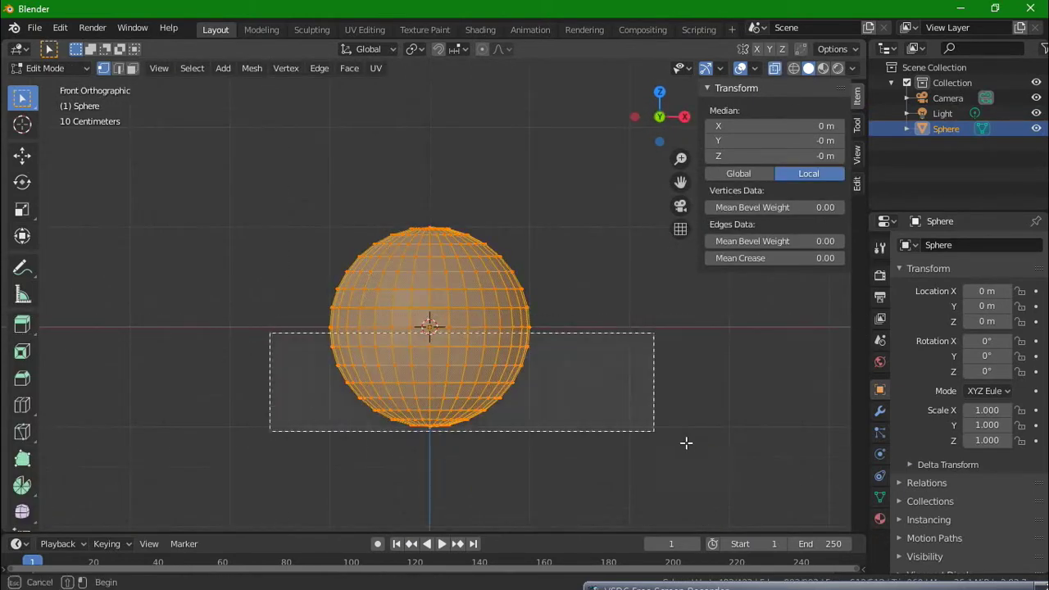
key("alt+a")
left_click_drag(300, 336, 585, 438)
key("x")
left_click(508, 388)
Remove the remaining bottom ring of faces, leaving an open half dome.
left_click_drag(508, 389, 467, 347)
key("alt+z")
key("KP_1")
left_click_drag(293, 344, 573, 368)
key("x")
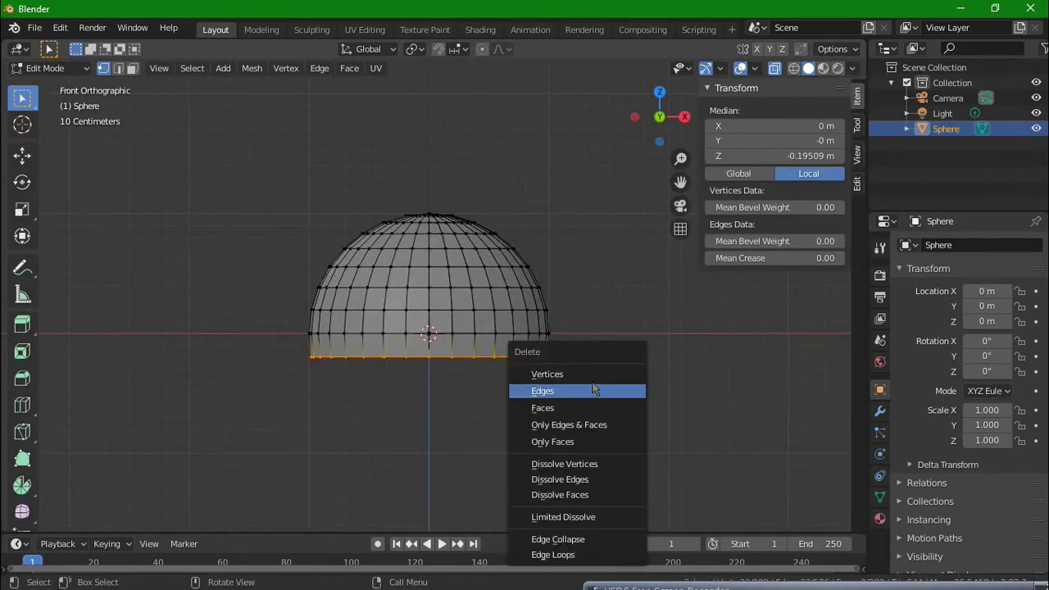
left_click(584, 410)
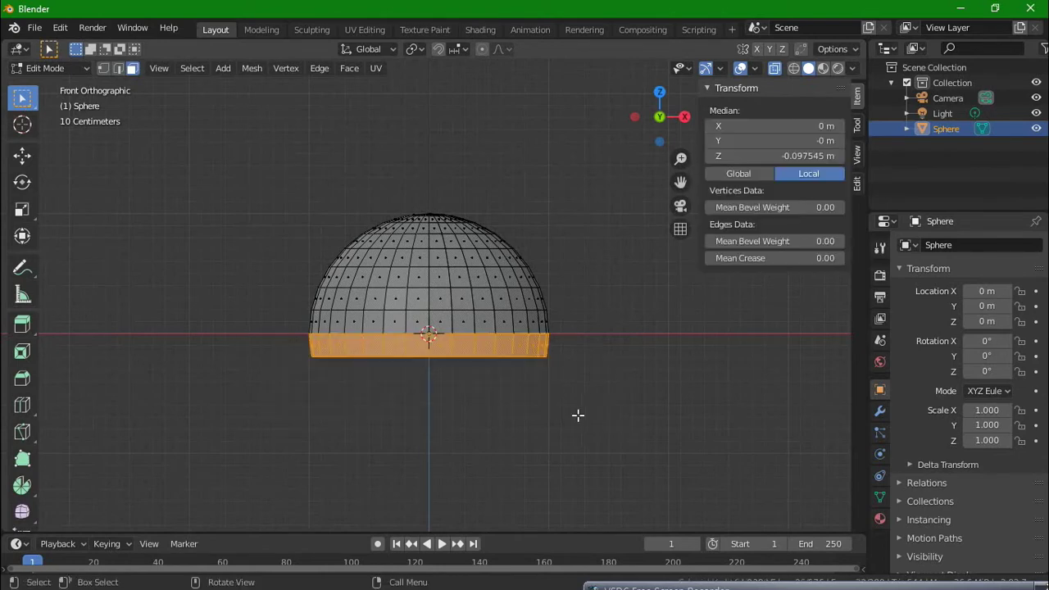
key("x")
left_click(398, 308)
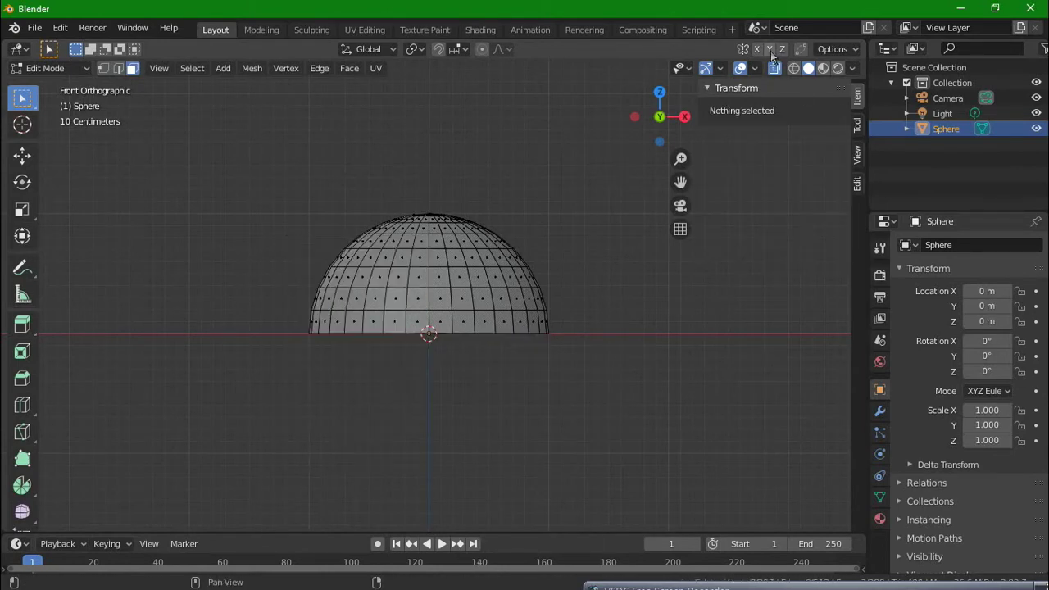
left_click(880, 411)
left_click(942, 244)
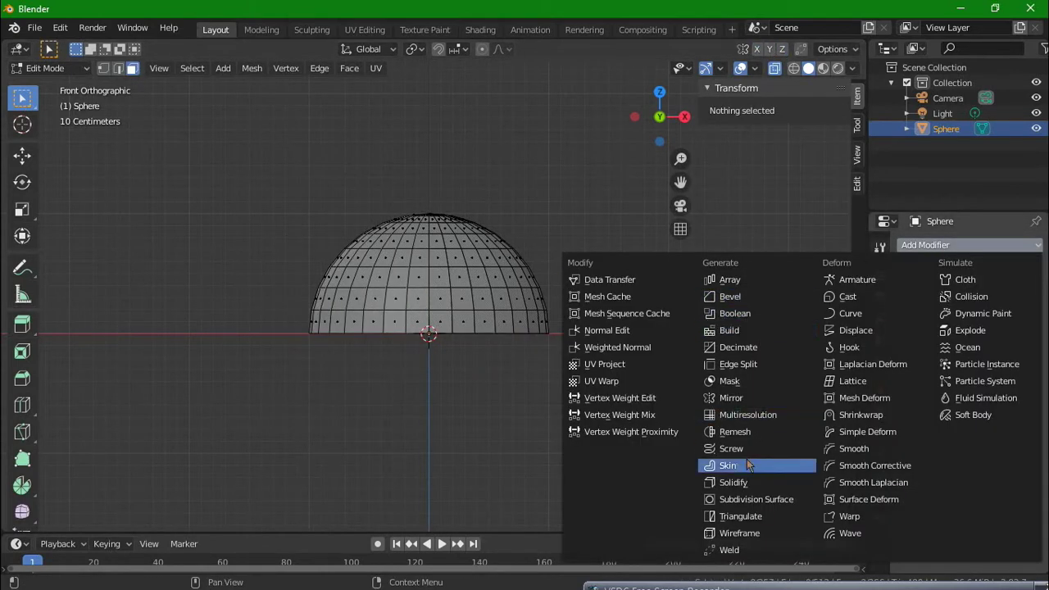
Add a Mirror modifier mirroring on Z only, with X turned off.
left_click(730, 398)
left_click(907, 329)
left_click(907, 363)
left_click_drag(541, 386, 480, 236)
Select the top pole, grow the selection over the upper rings and scale them in.
left_click(427, 256)
key("ctrl+KP_Add")
key("ctrl+KP_Add")
key("ctrl+KP_Add")
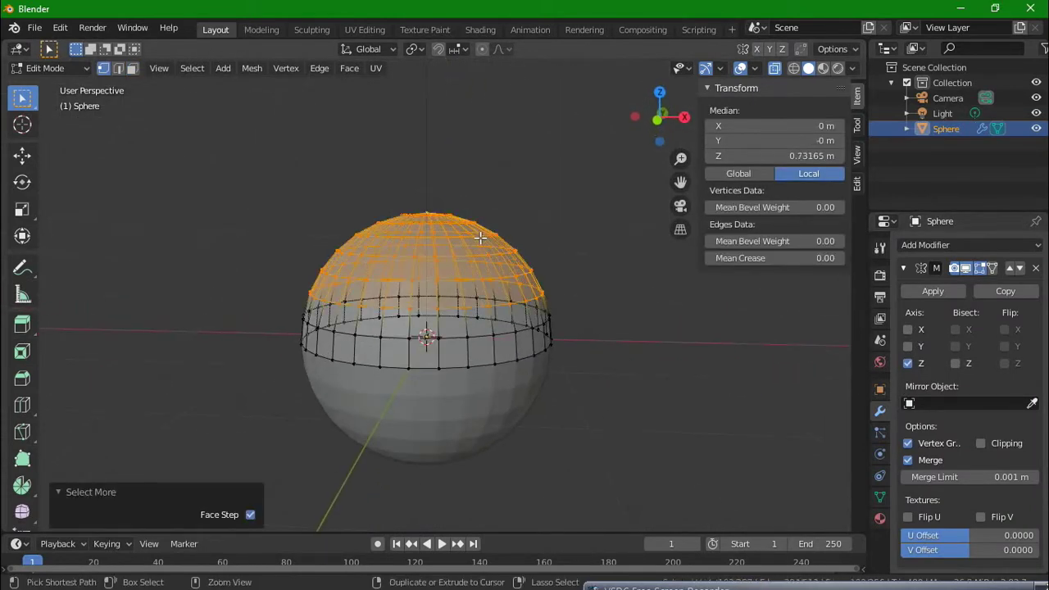
key("s")
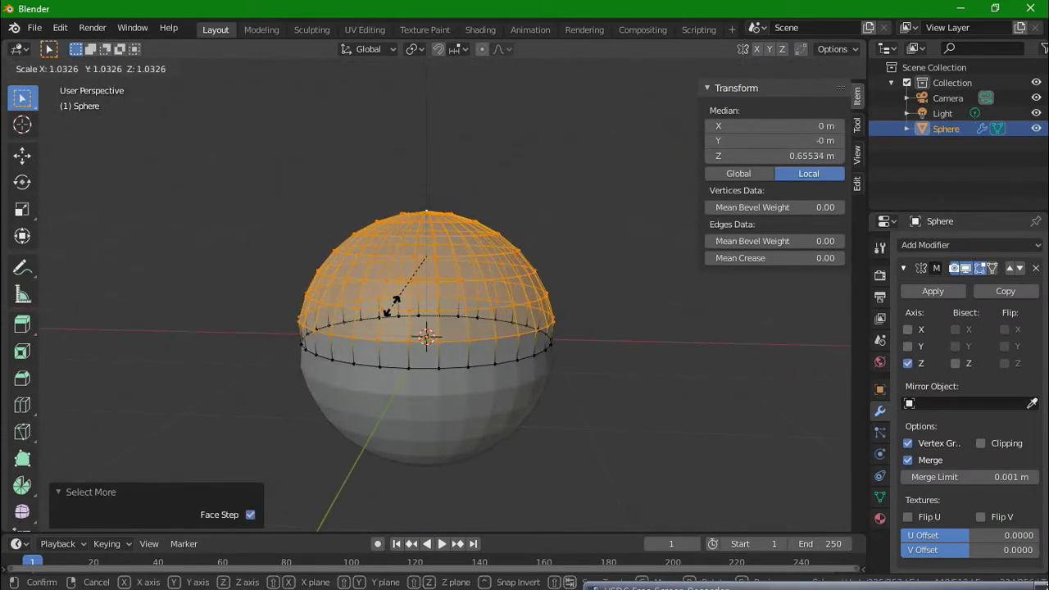
left_click(394, 303)
key("KP_1")
key("ctrl+KP_Subtract")
key("s")
left_click(379, 282)
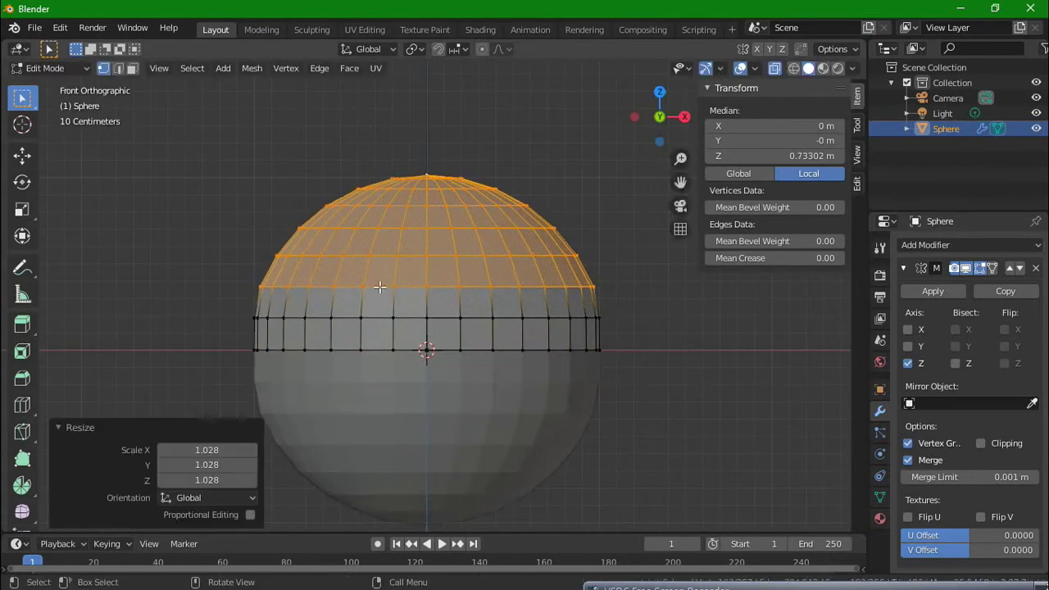
Lower the top rings along Z, shrinking the selection one ring at a time.
key("g")
key("z")
left_click(368, 263)
key("ctrl+KP_Subtract")
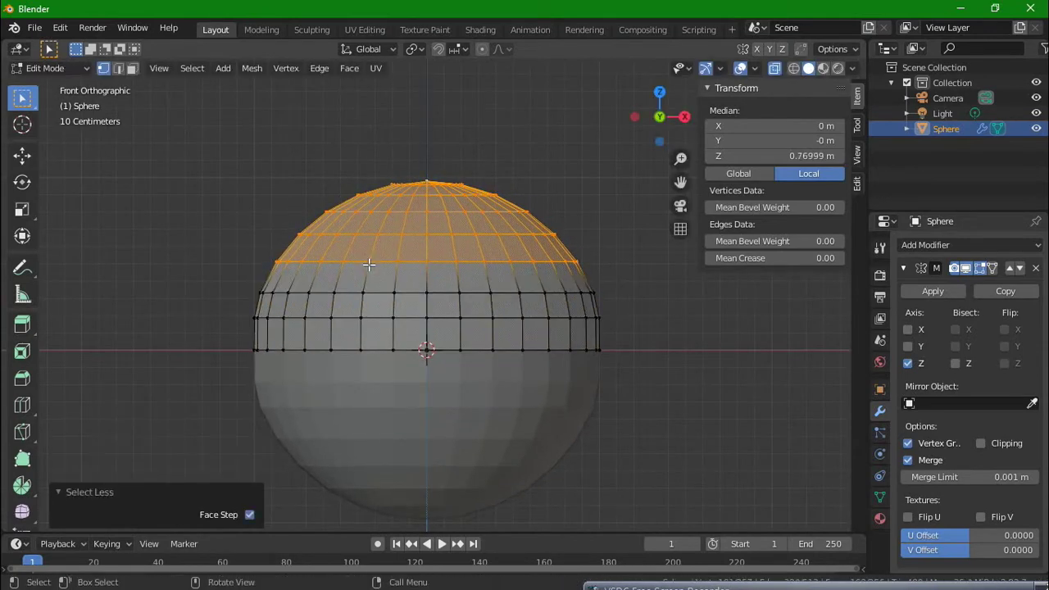
key("g")
key("z")
left_click(363, 270)
key("ctrl+KP_Subtract")
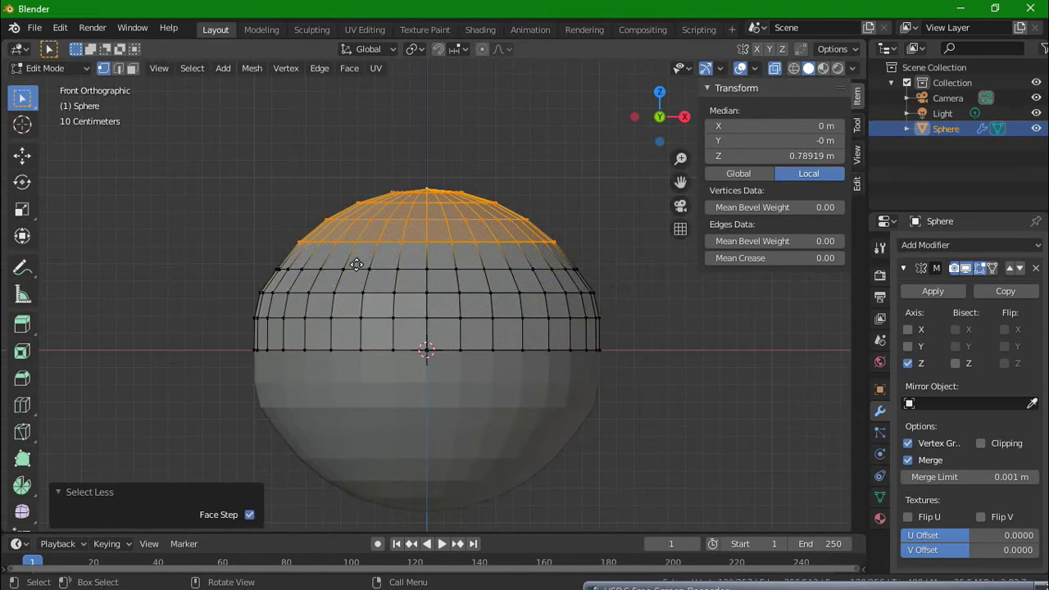
key("g")
key("z")
left_click(353, 274)
key("ctrl+KP_Subtract")
key("g")
key("z")
left_click(386, 221)
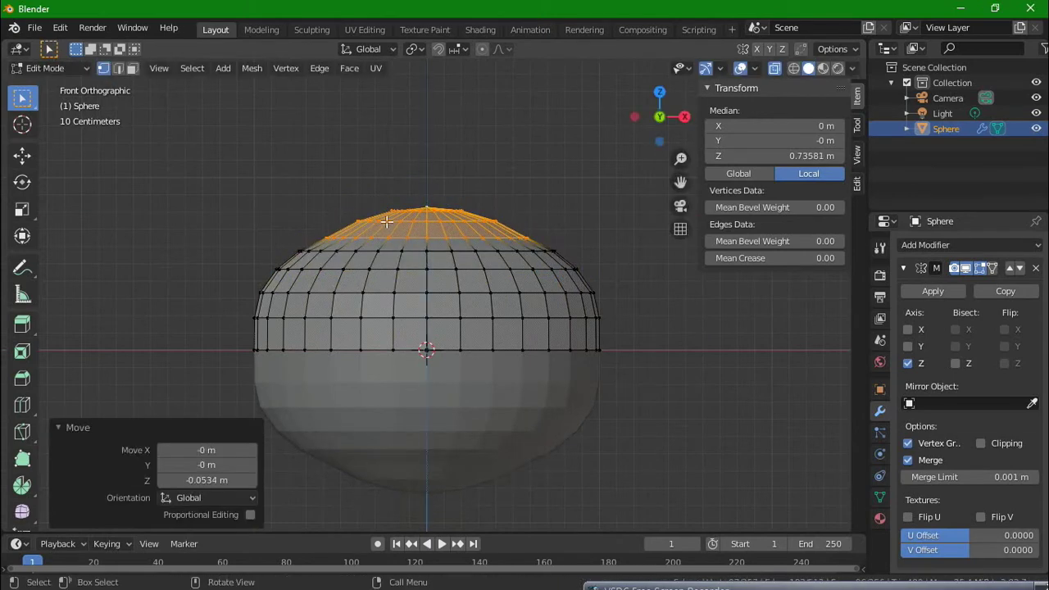
Keep sinking the ever-smaller crown selections vertically to flatten the top.
key("ctrl+KP_Subtract")
key("g")
key("z")
left_click(396, 227)
key("ctrl+KP_Subtract")
left_click_drag(396, 228, 342, 185)
key("g")
key("z")
left_click(391, 261)
key("ctrl+KP_Subtract")
key("g")
key("z")
left_click(385, 279)
In edge mode, push the upper half down along Z and readjust the top rings' heights.
key("2")
left_click_drag(268, 205, 564, 310)
key("g")
key("z")
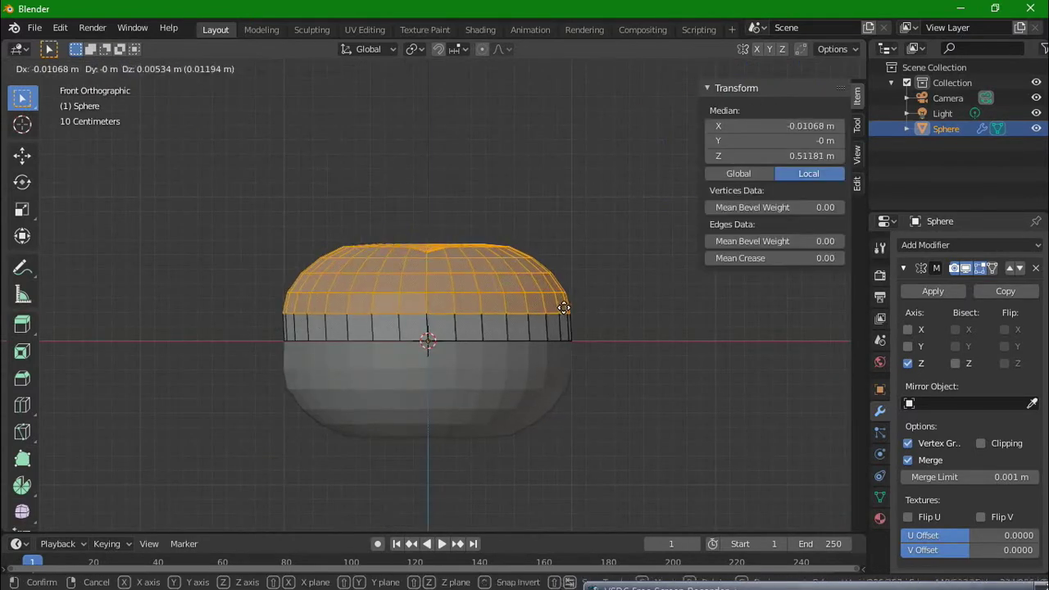
left_click(560, 322)
key("ctrl+KP_Subtract")
key("g")
key("z")
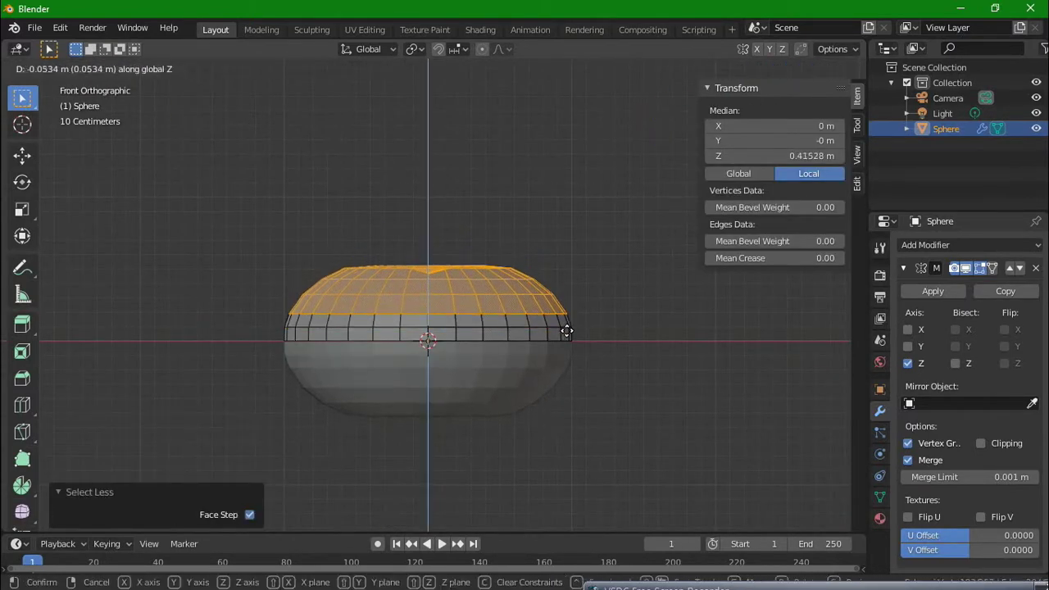
left_click(566, 329)
key("ctrl+KP_Subtract")
key("g")
key("z")
left_click(564, 320)
Scale the top faces along X and widen them, then sink the centre faces.
key("s")
key("x")
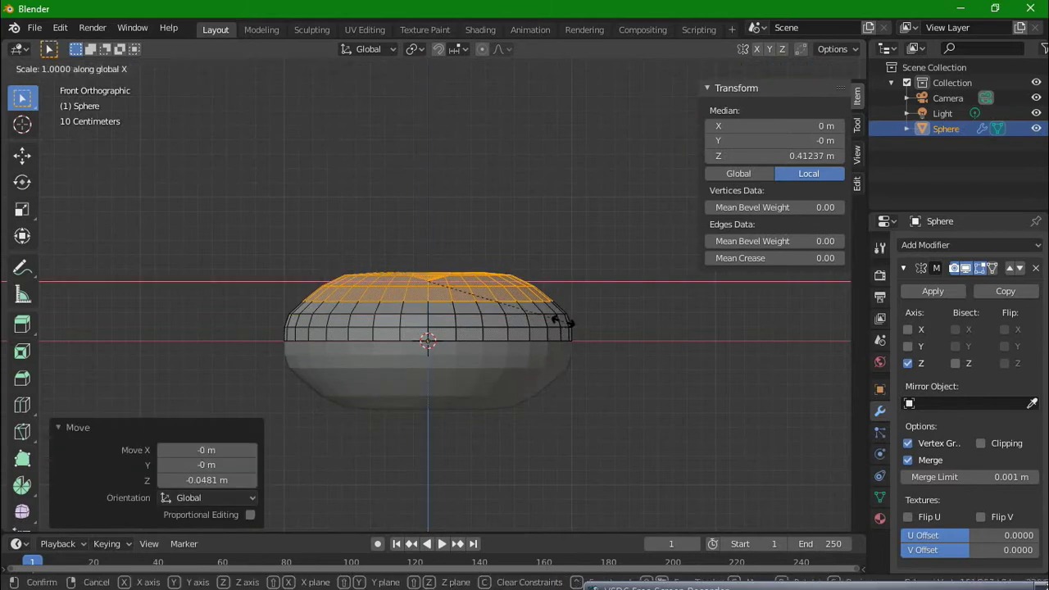
left_click(575, 325)
key("ctrl+KP_Subtract")
key("g")
key("z")
left_click(581, 328)
key("s")
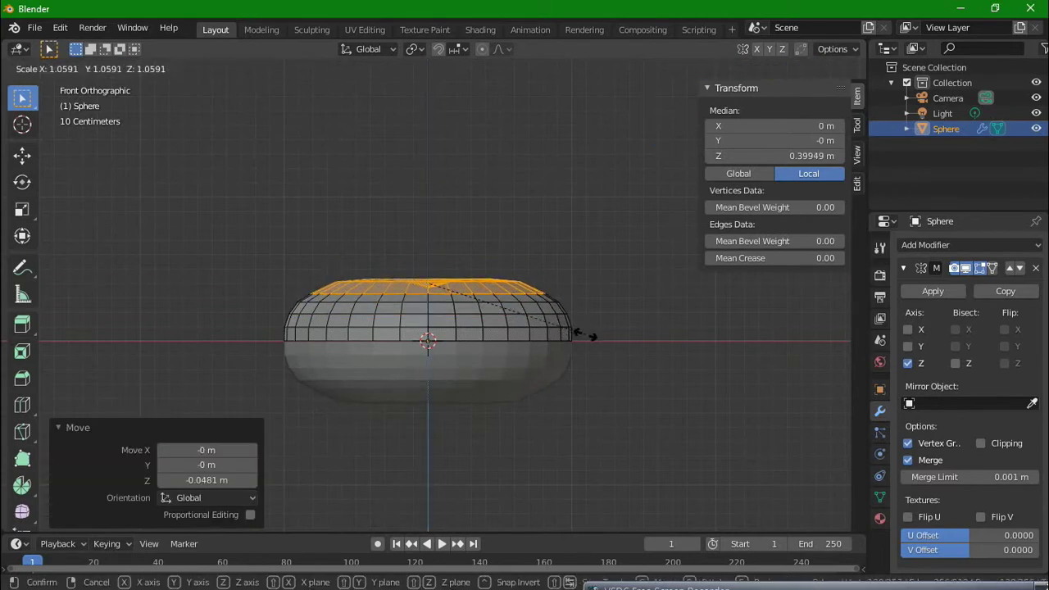
key("Return")
key("ctrl+KP_Subtract")
key("g")
key("z")
left_click(564, 343)
Press the central faces down along Z to form the dimple in the cap's top.
left_click_drag(558, 344, 470, 384)
key("ctrl+KP_Subtract")
key("g")
key("z")
right_click(467, 390)
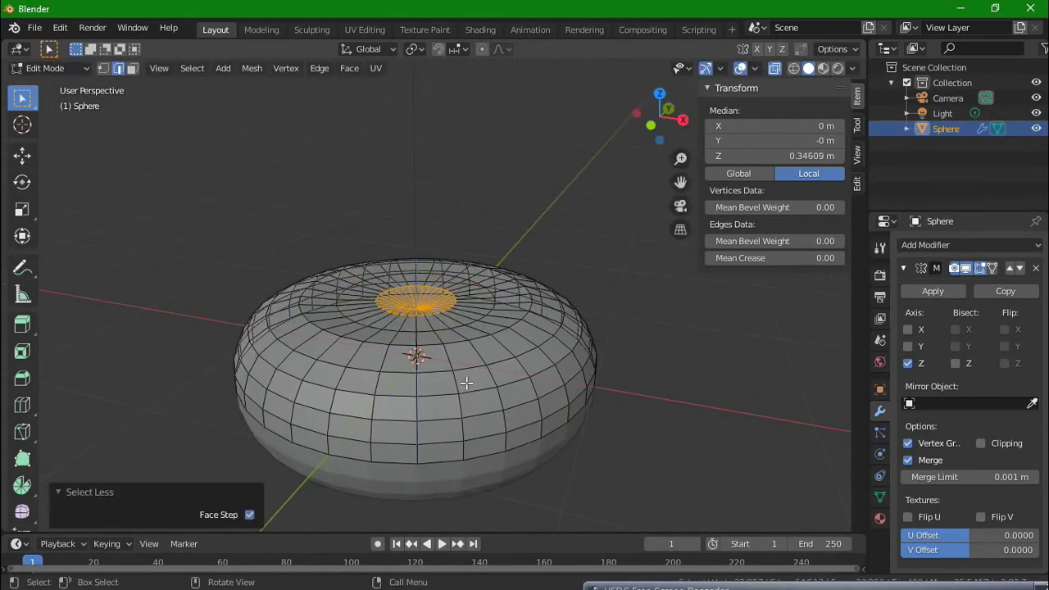
key("g")
key("z")
left_click(468, 382)
key("ctrl+KP_Subtract")
left_click_drag(468, 382, 399, 322)
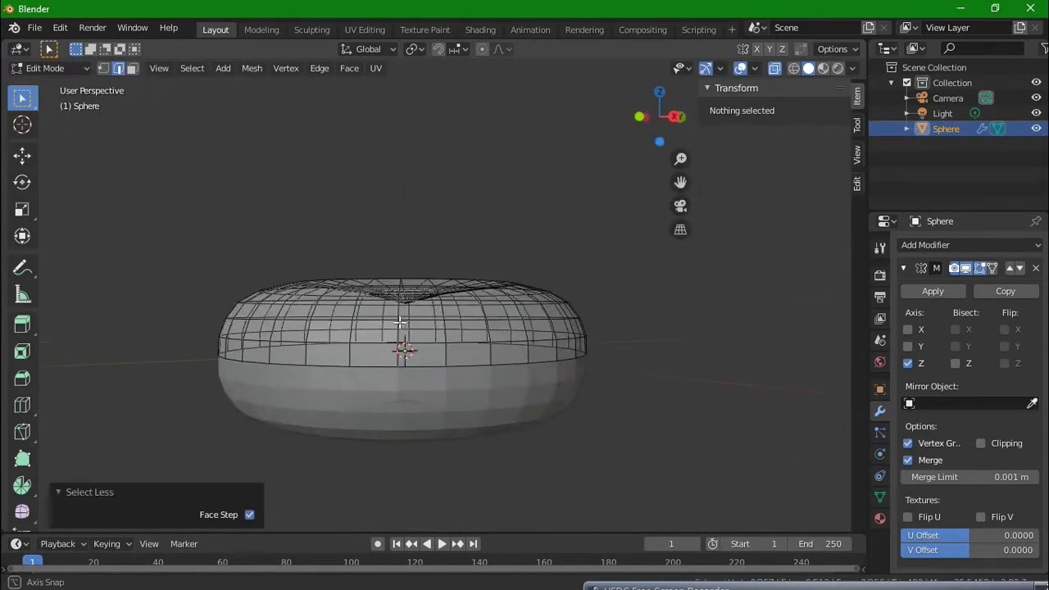
left_click_drag(293, 371, 709, 370)
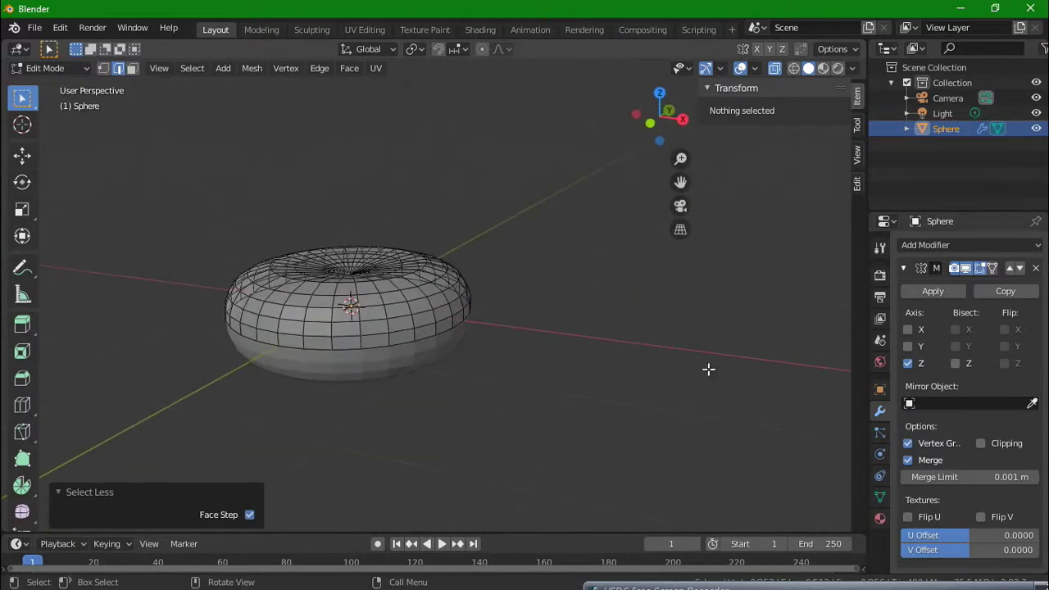
Add a Displace modifier and set its texture type to Clouds.
left_click(903, 268)
left_click(943, 245)
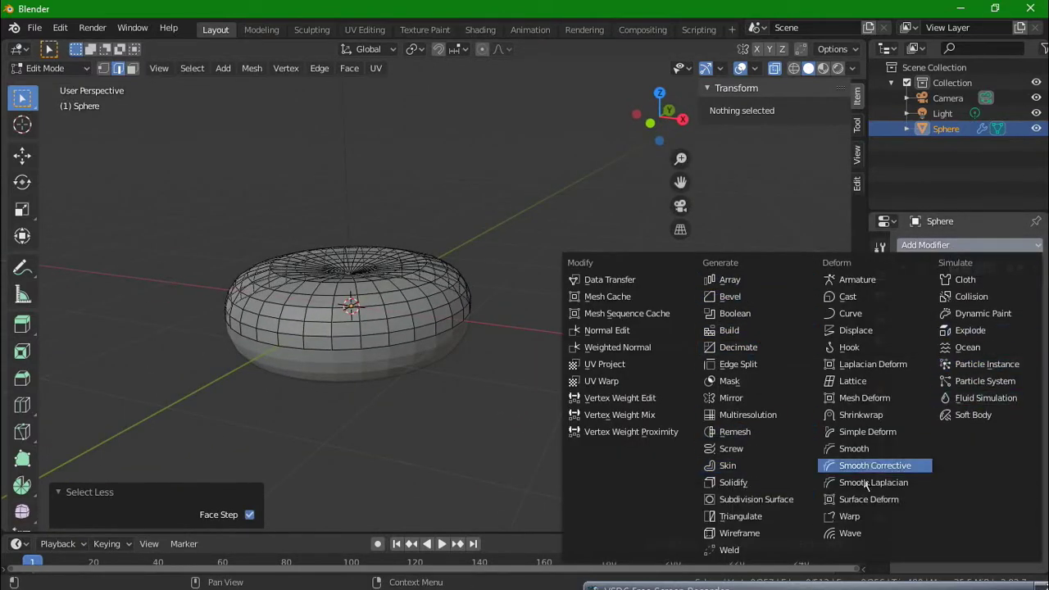
left_click(843, 332)
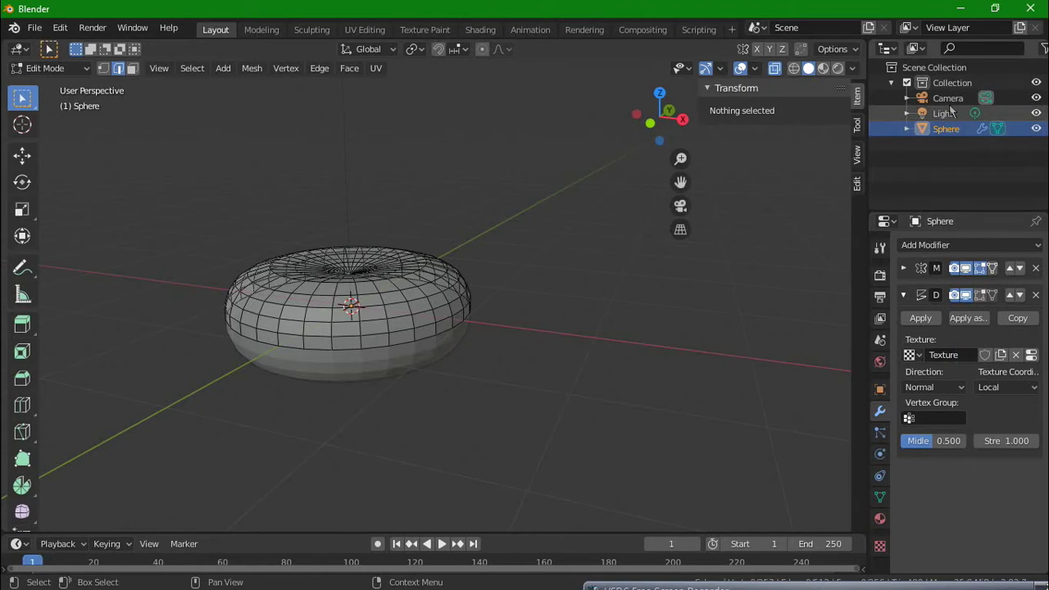
left_click(1031, 354)
left_click(1040, 292)
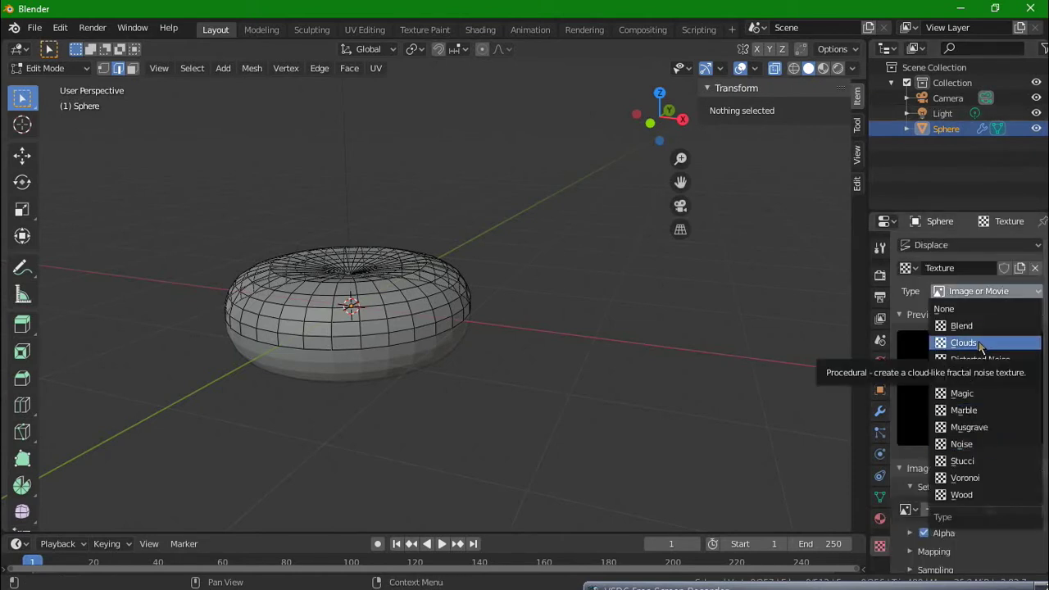
left_click(982, 345)
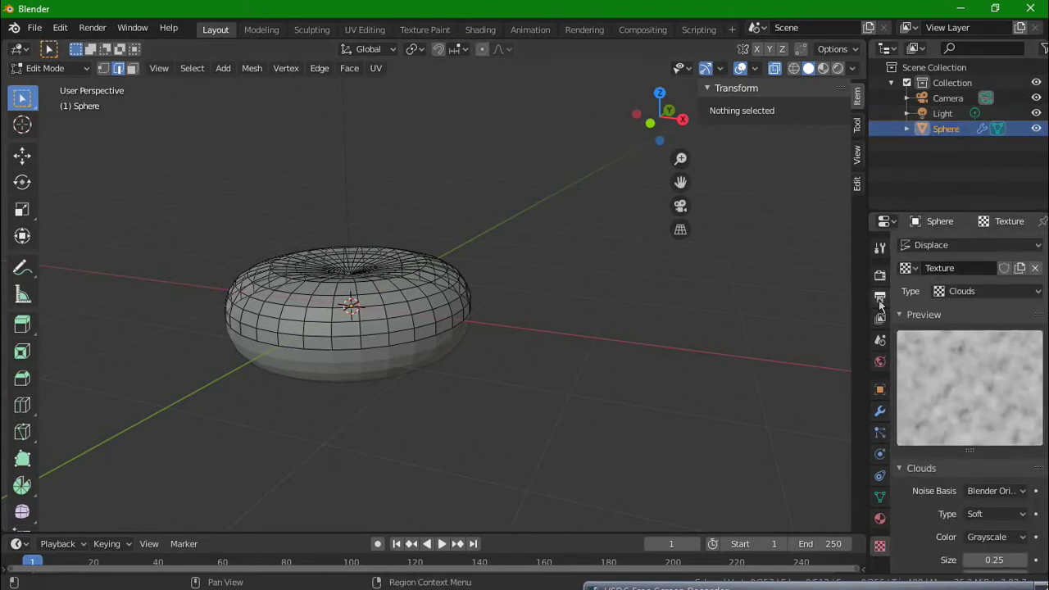
In Object Mode, increase the Clouds texture size to 1.48 so the cap turns lumpy.
left_click(881, 296)
left_click(880, 318)
left_click(881, 274)
left_click(880, 411)
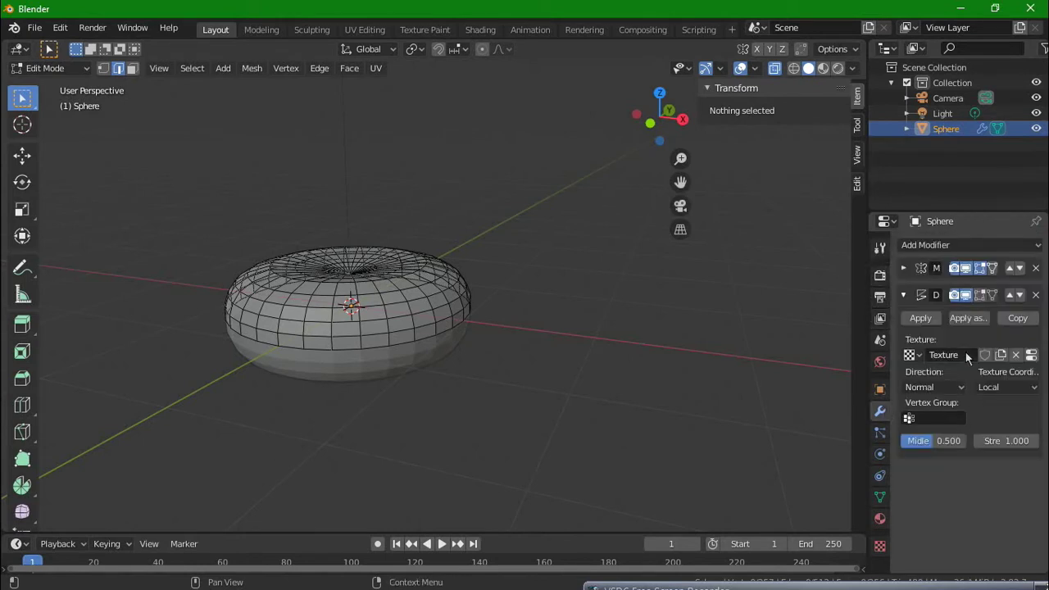
left_click(880, 545)
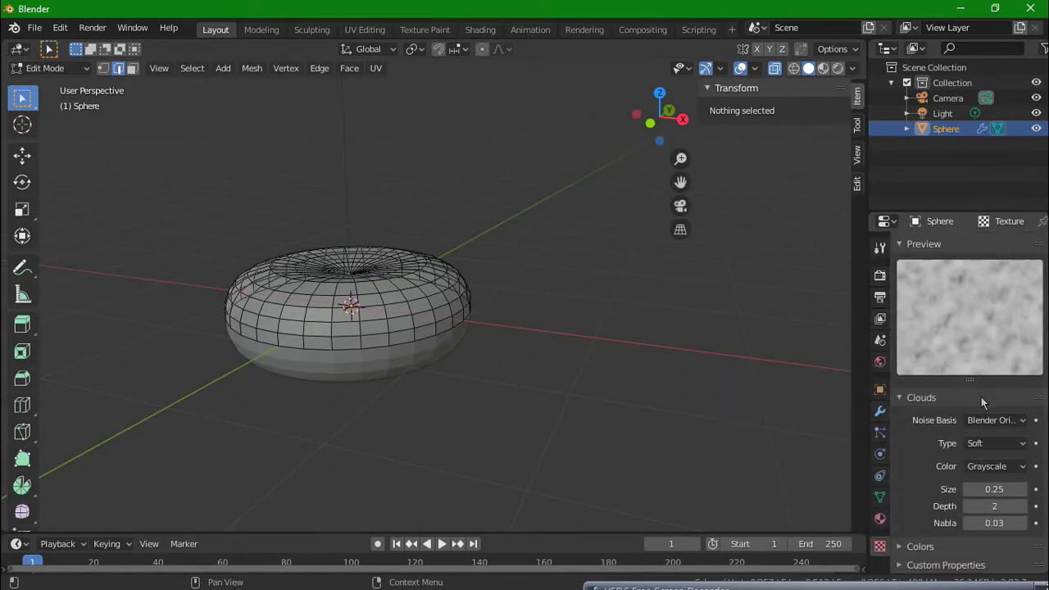
scroll("up", 3)
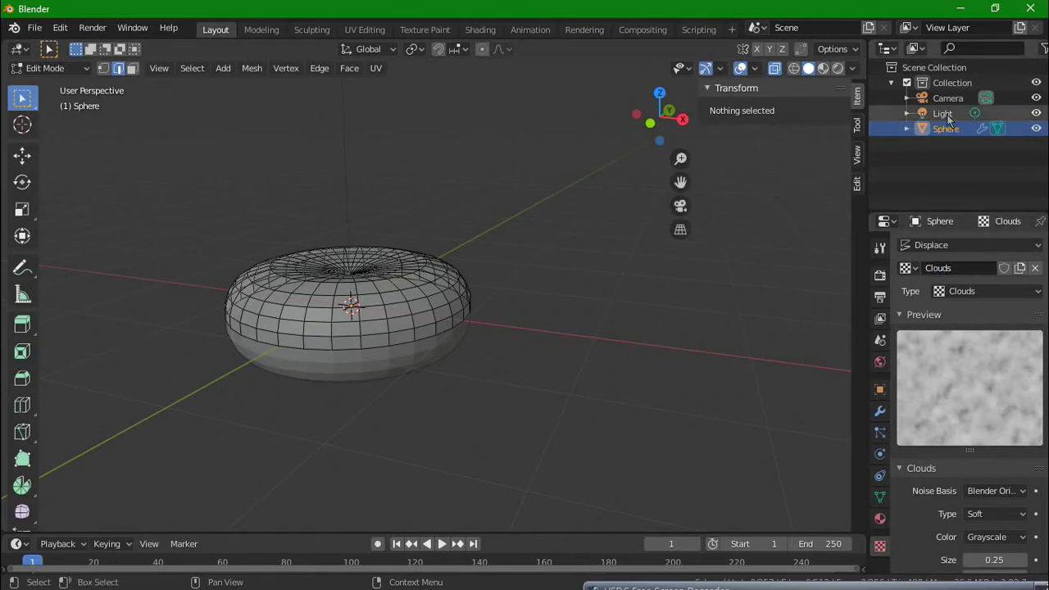
key("Tab")
scroll("down", 3)
left_click_drag(994, 498, 996, 498)
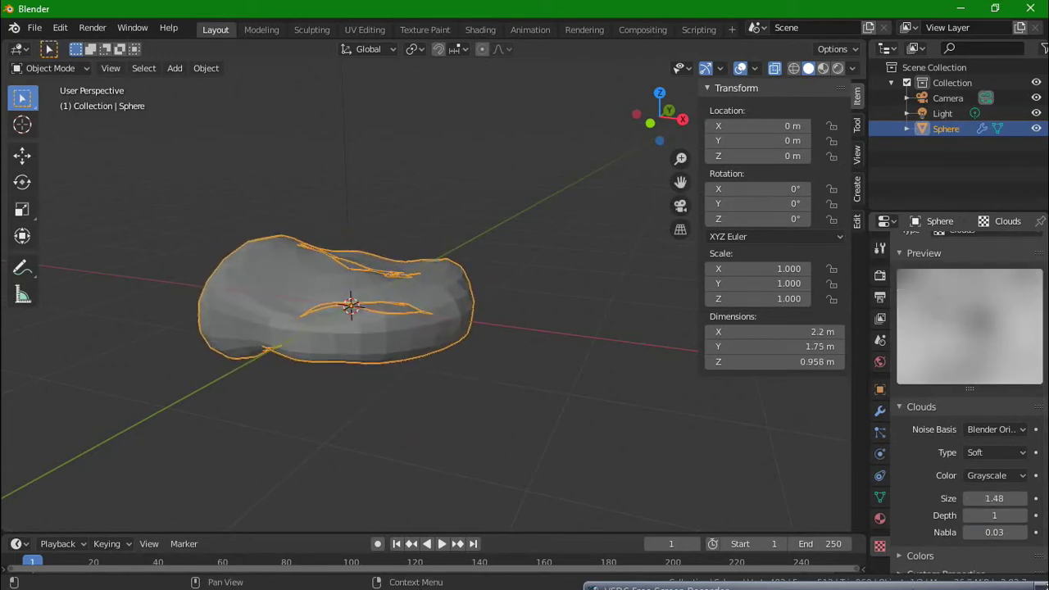
Set the Clouds noise basis to Improved Perlin with size 1.34.
left_click(1023, 429)
left_click(984, 393)
left_click_drag(994, 498, 975, 499)
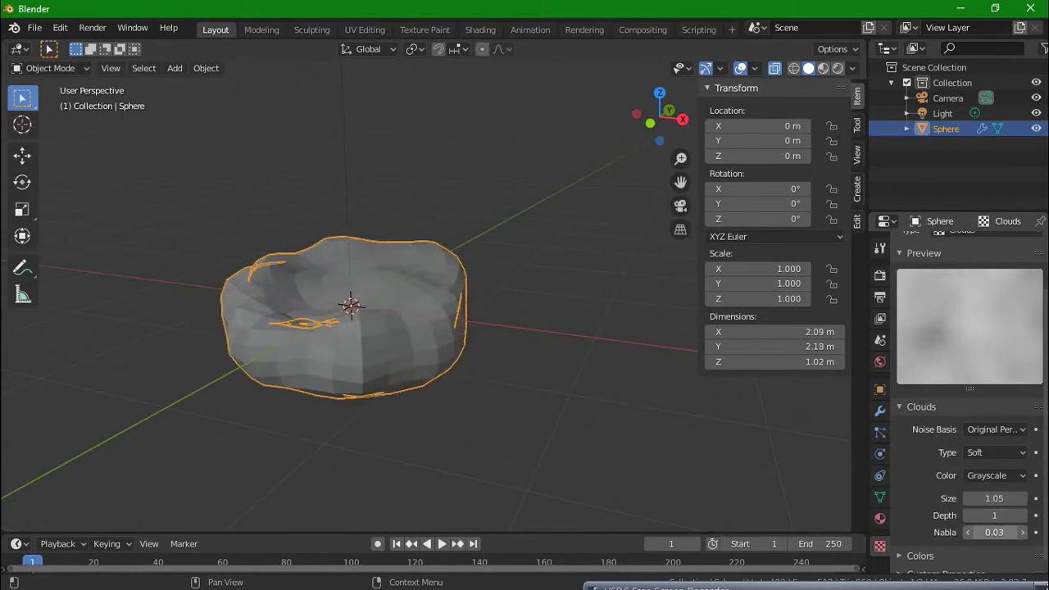
left_click_drag(994, 499, 1001, 499)
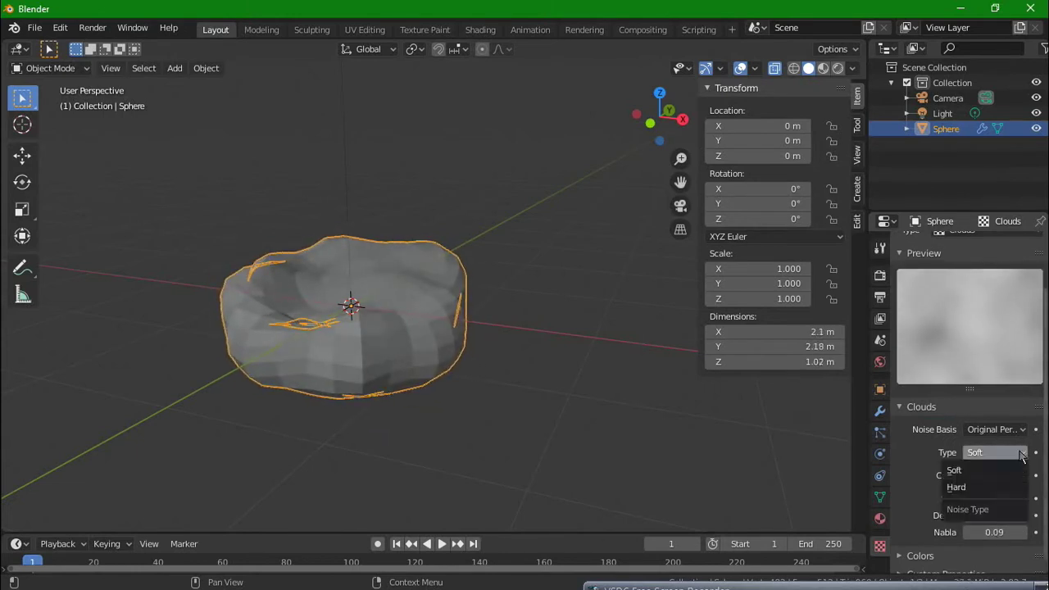
left_click(992, 429)
left_click(981, 277)
left_click(992, 430)
left_click(946, 379)
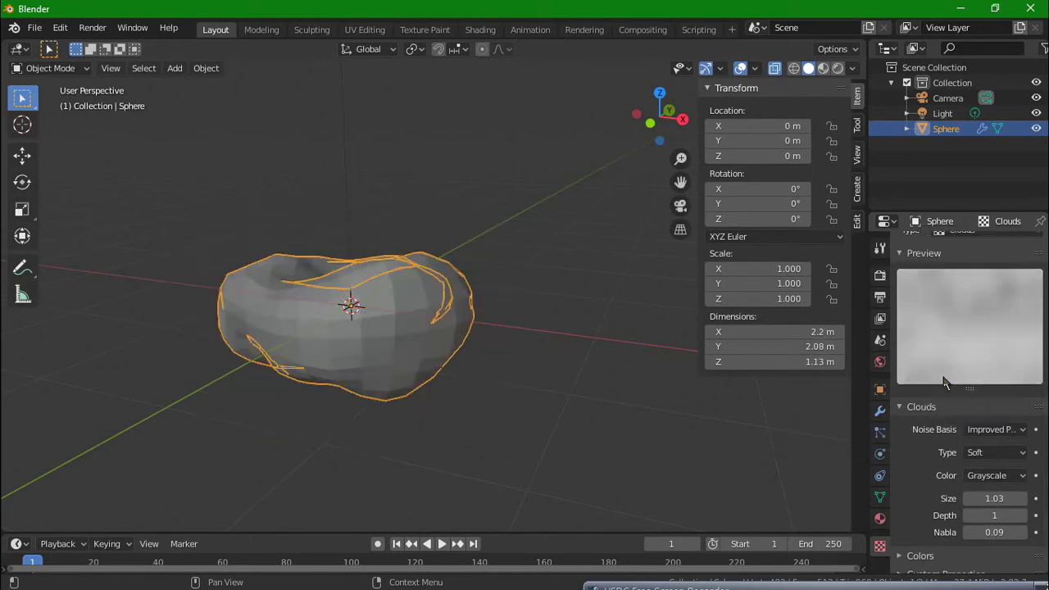
left_click_drag(994, 499, 988, 499)
Inspect the lumpy cap and slide the duplicate Meshroom_1.001 away from the original.
left_click_drag(680, 414, 489, 432)
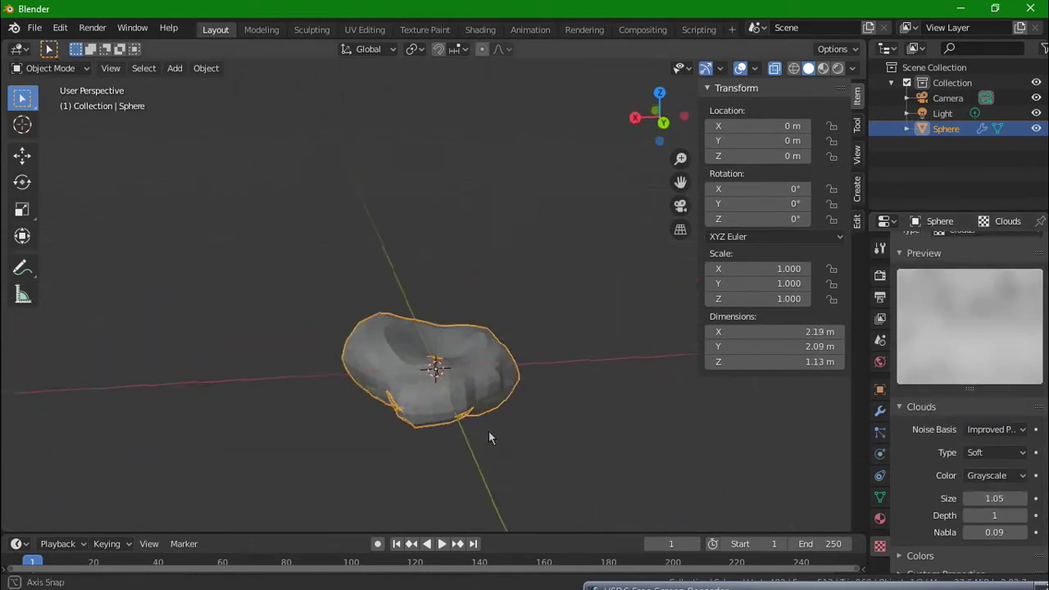
key("s")
key("Escape")
left_click_drag(482, 377, 555, 383)
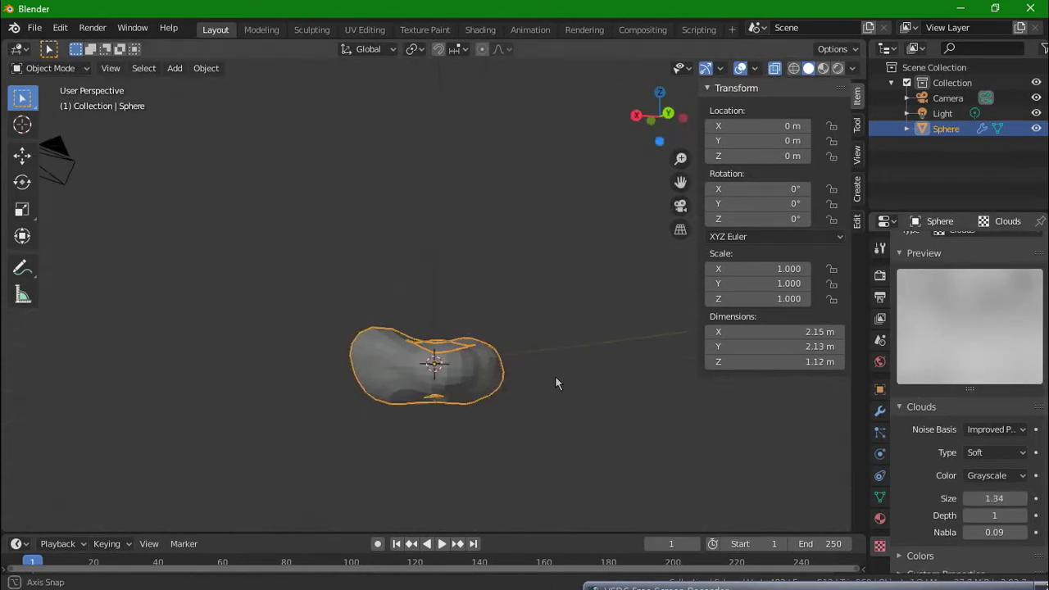
left_click_drag(457, 397, 429, 425)
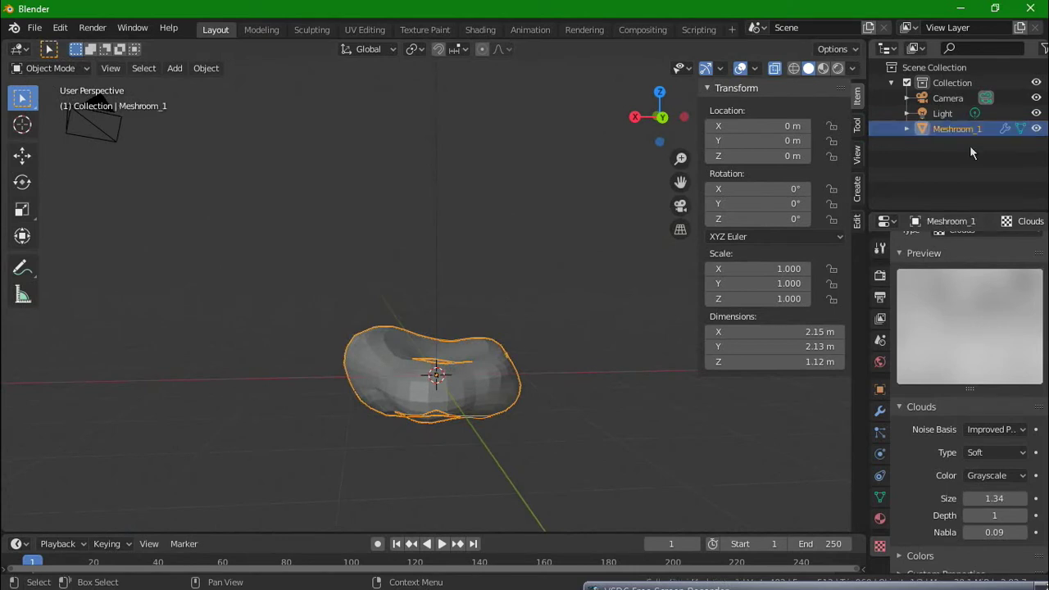
left_click_drag(494, 406, 468, 353)
Duplicate Meshroom_1 and place the copy beside it along the Y axis.
key("shift+d")
key("z")
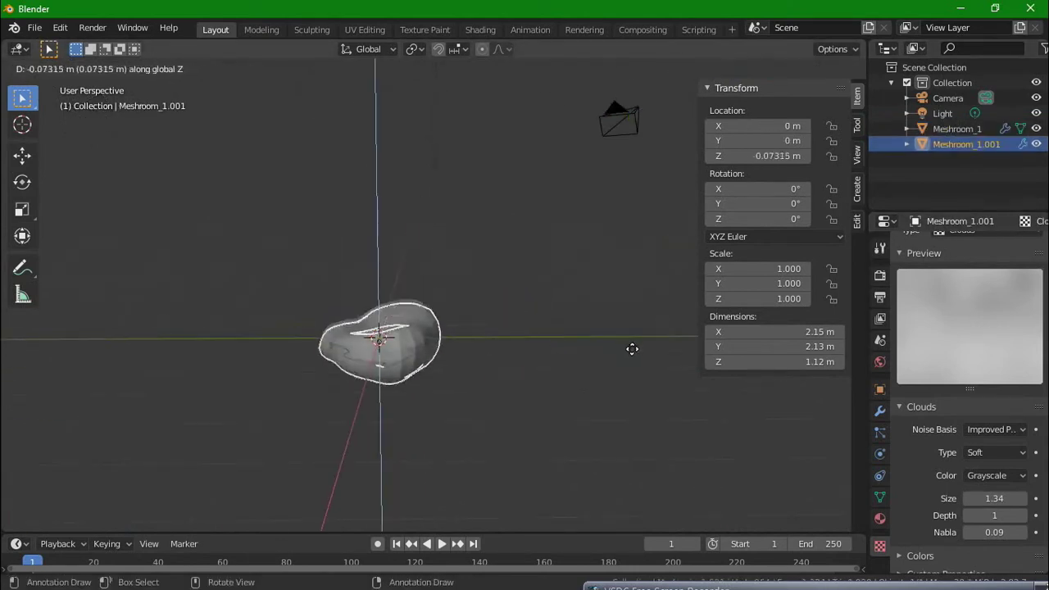
key("y")
left_click(651, 344)
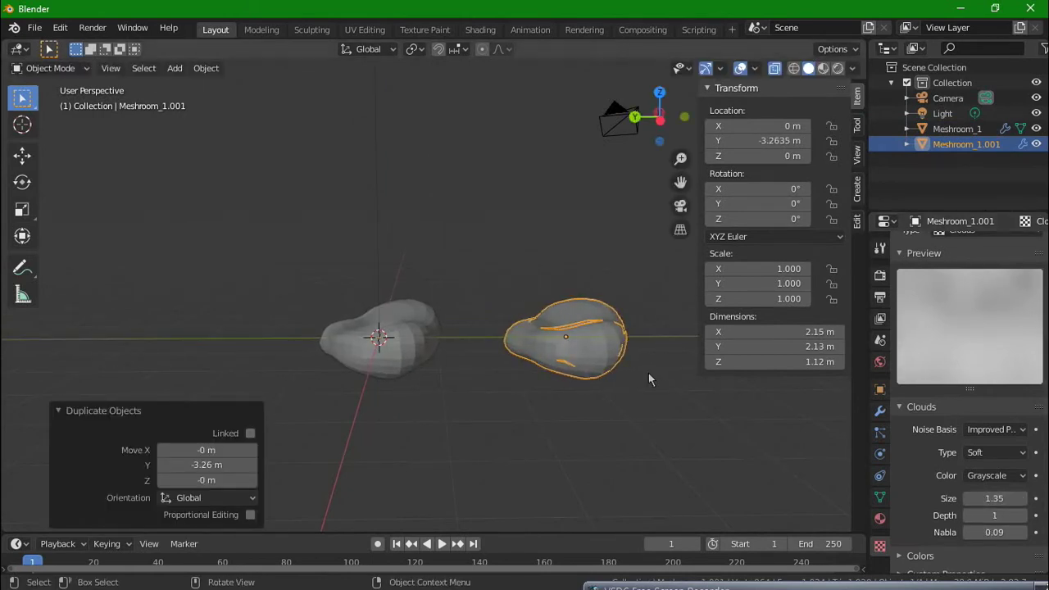
left_click_drag(648, 379, 623, 369)
Reduce Meshroom_1's Clouds texture to Size 0.61 and Depth 0.
left_click(957, 128)
left_click(882, 415)
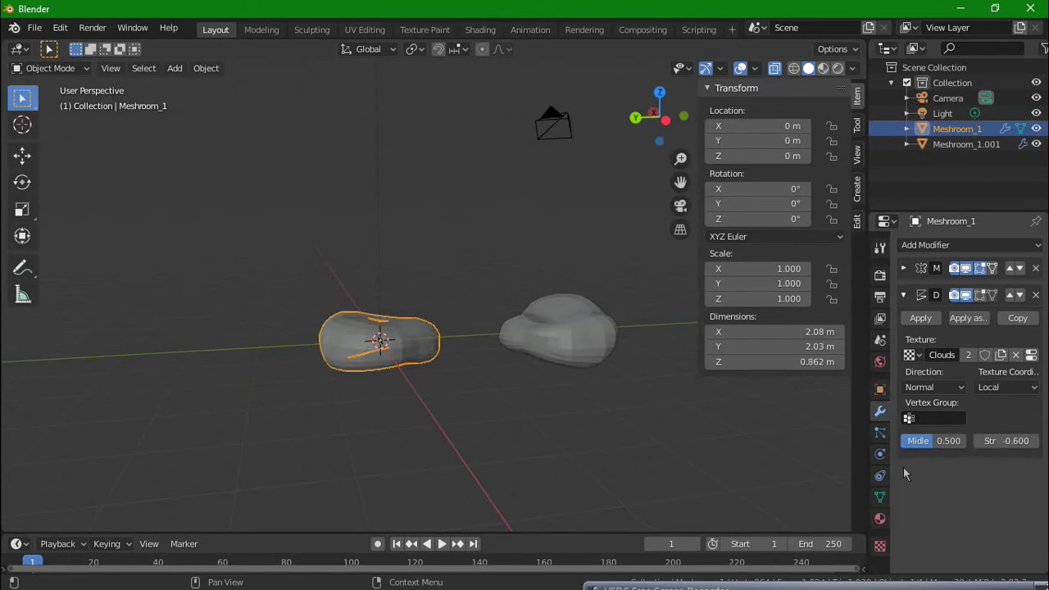
left_click(880, 545)
left_click_drag(995, 499, 967, 499)
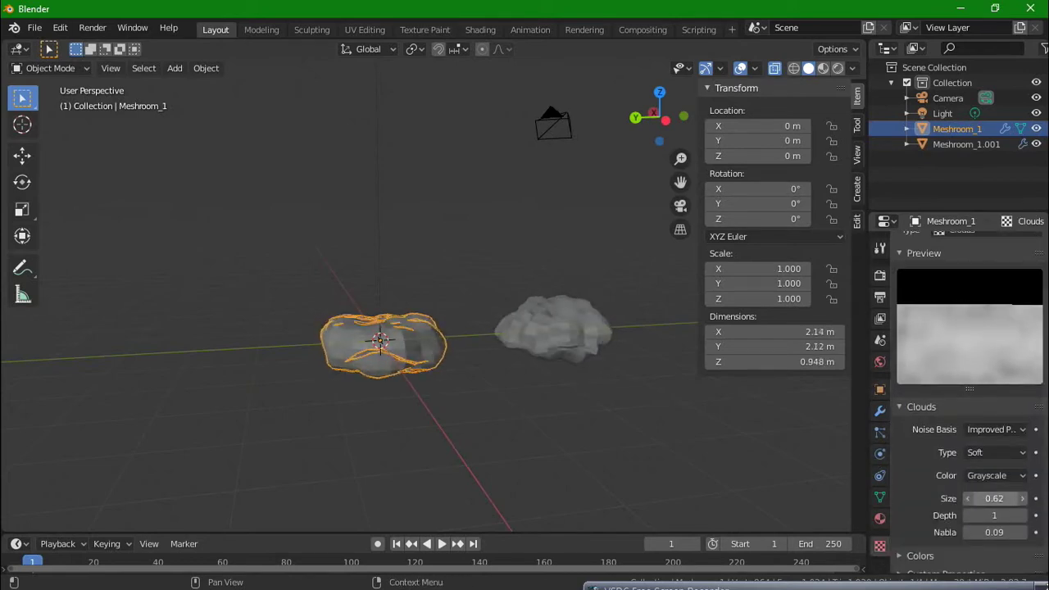
left_click_drag(623, 442, 729, 419)
left_click(968, 516)
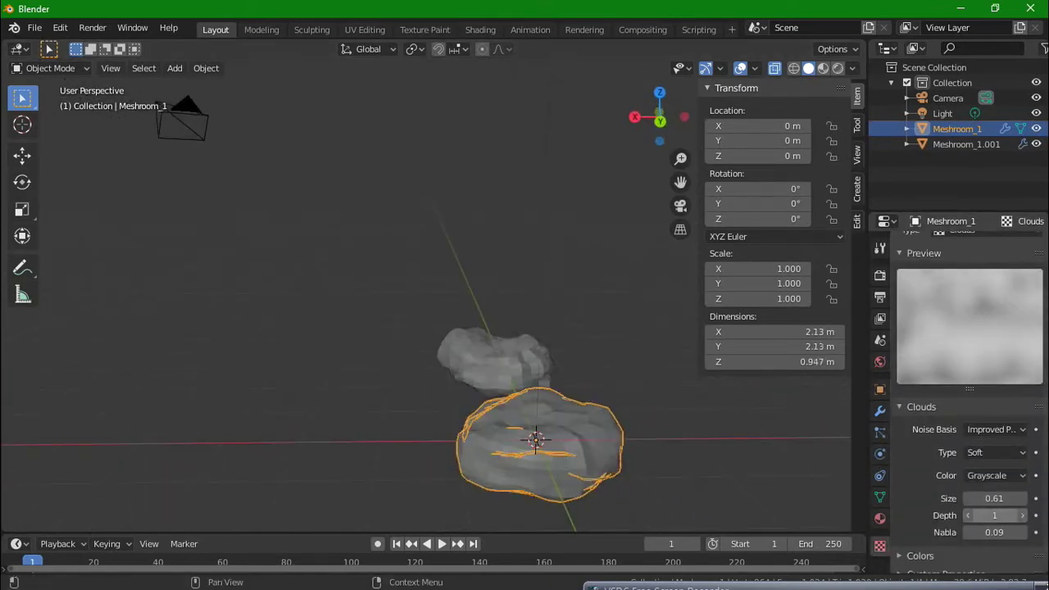
left_click_drag(509, 426, 579, 371)
Raise Meshroom_1's Displace Midlevel to 0.477 and apply the modifier.
left_click(879, 410)
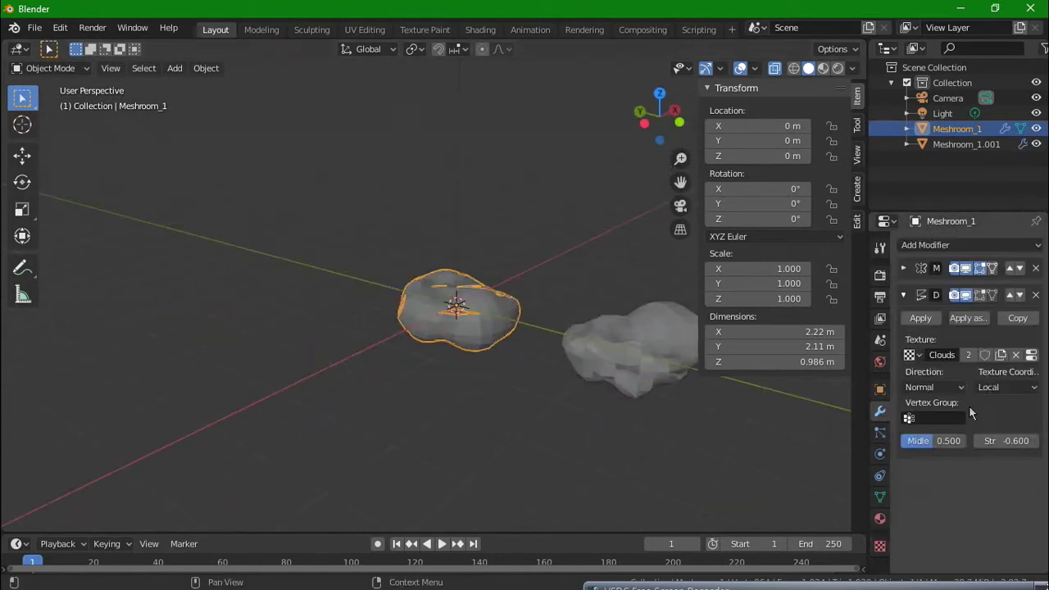
left_click_drag(492, 409, 574, 410)
left_click_drag(932, 441, 951, 441)
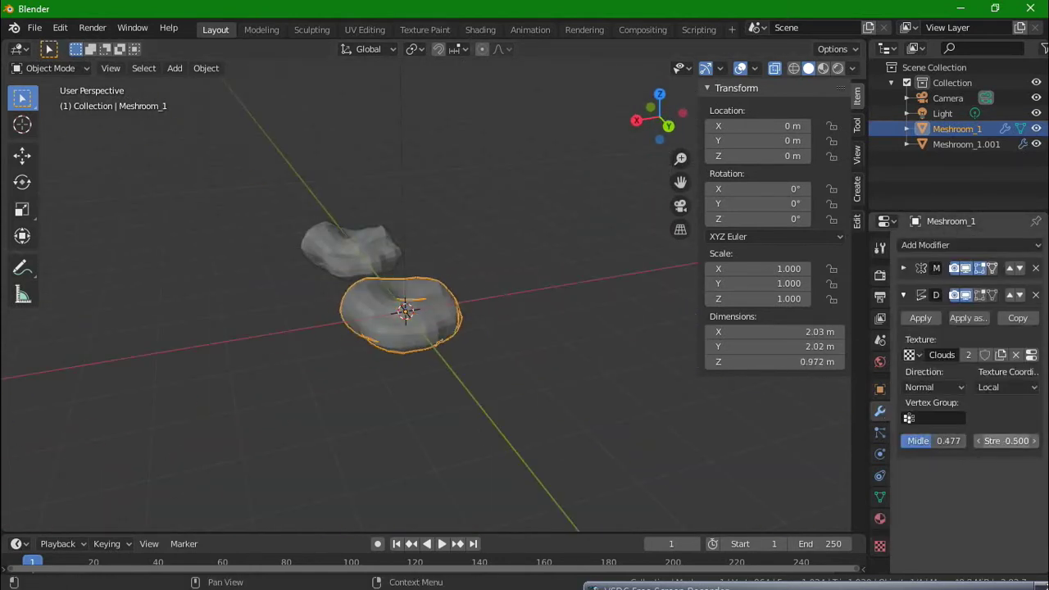
left_click_drag(623, 369, 703, 363)
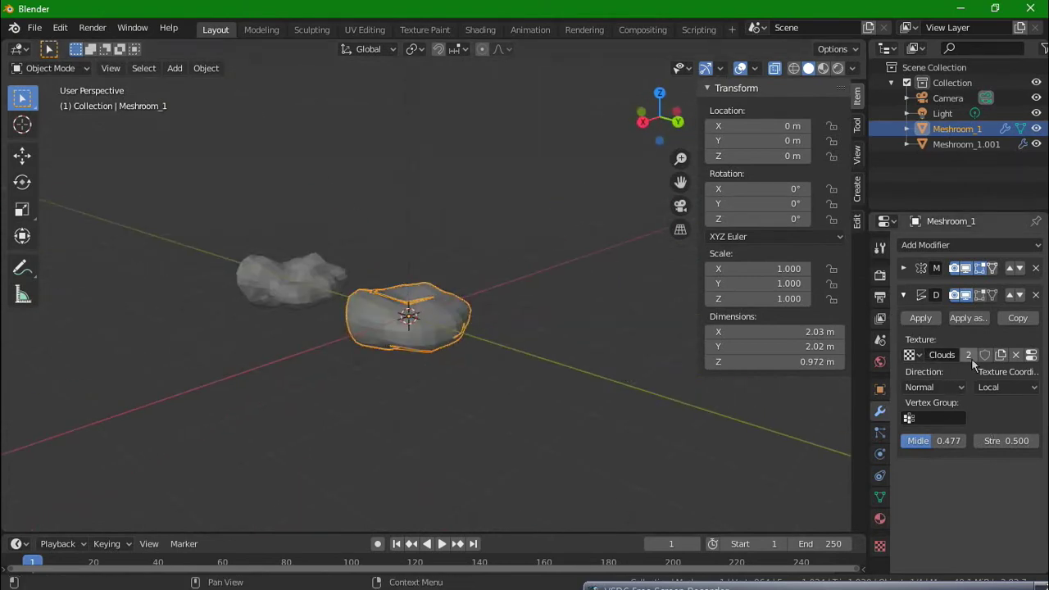
left_click(920, 318)
Give Meshroom_1.001 Blender Original Clouds noise with Size 0.72 and Depth 4.
left_click_drag(205, 361, 360, 351)
left_click(459, 381)
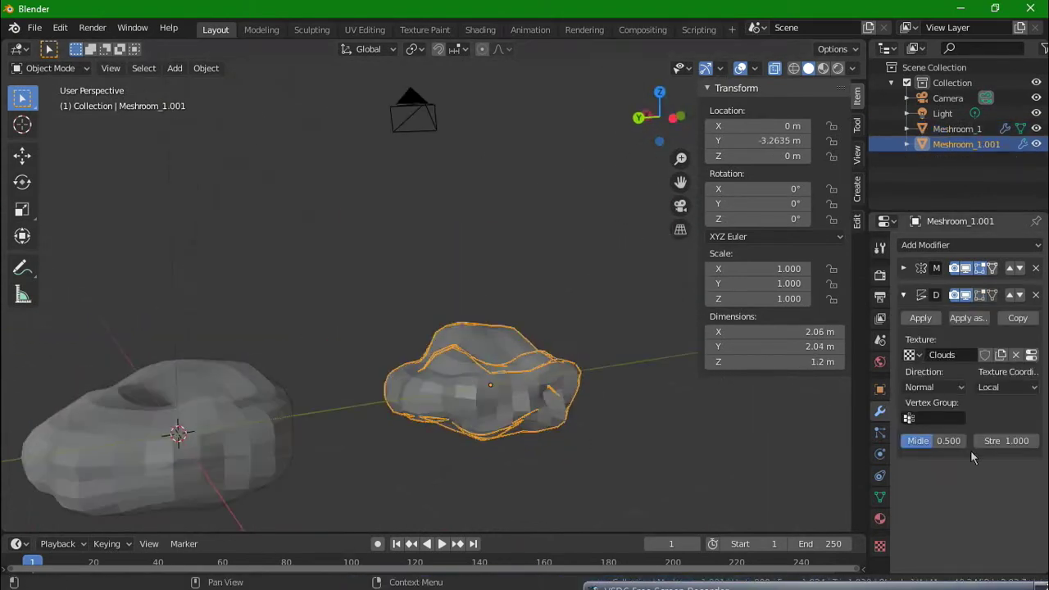
key("BackSpace")
left_click(1031, 354)
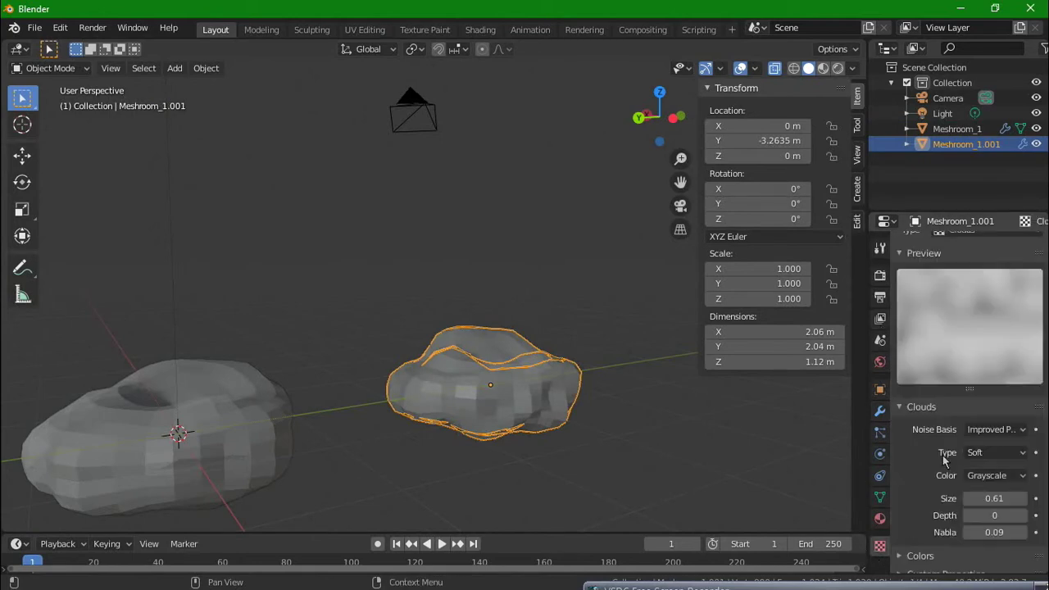
left_click_drag(990, 516, 972, 516)
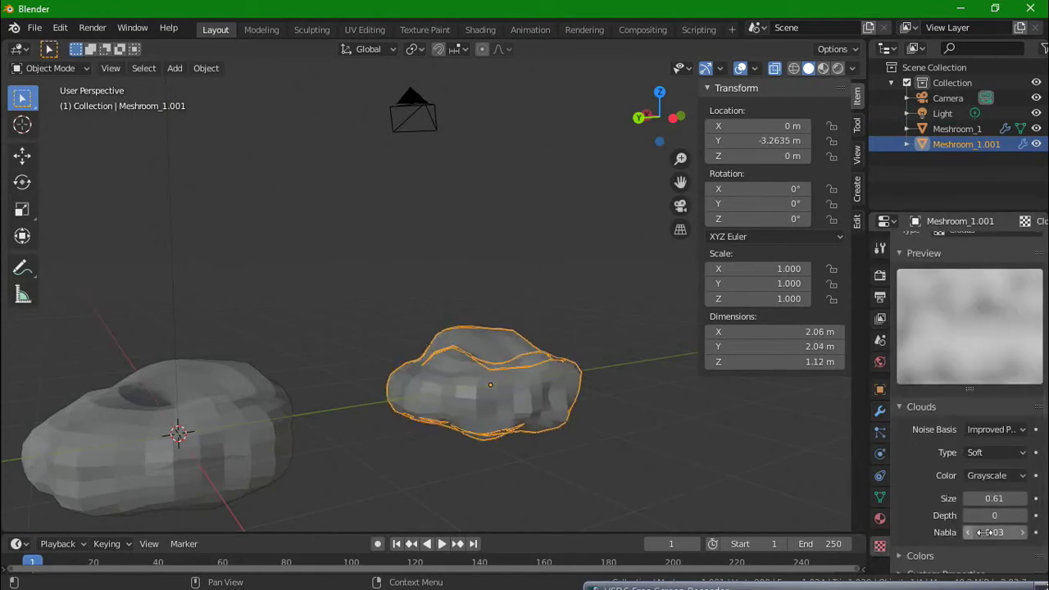
scroll("down", 3)
left_click(992, 419)
left_click(976, 410)
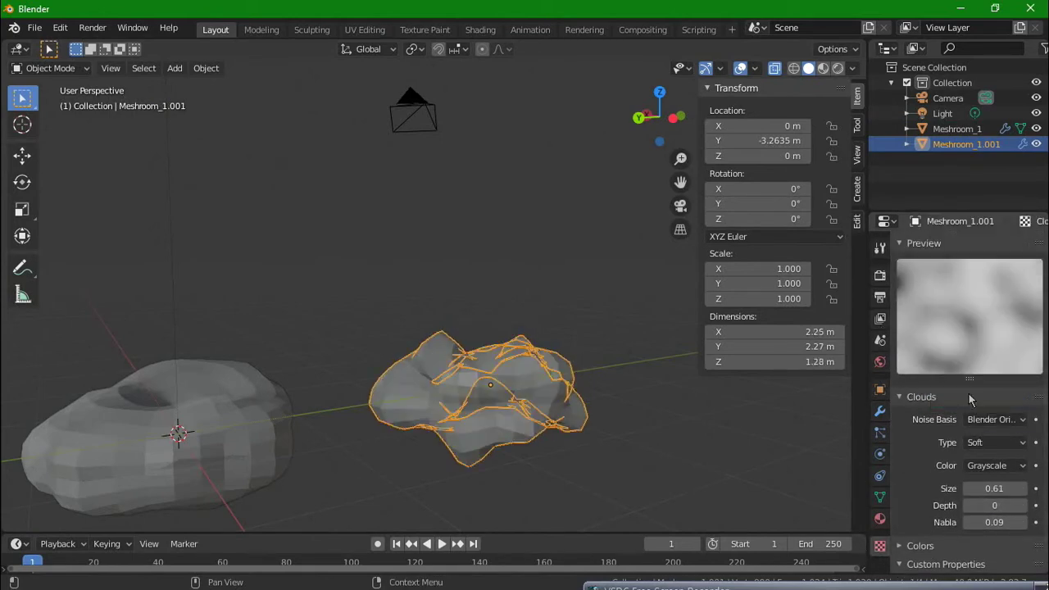
left_click_drag(975, 488, 996, 506)
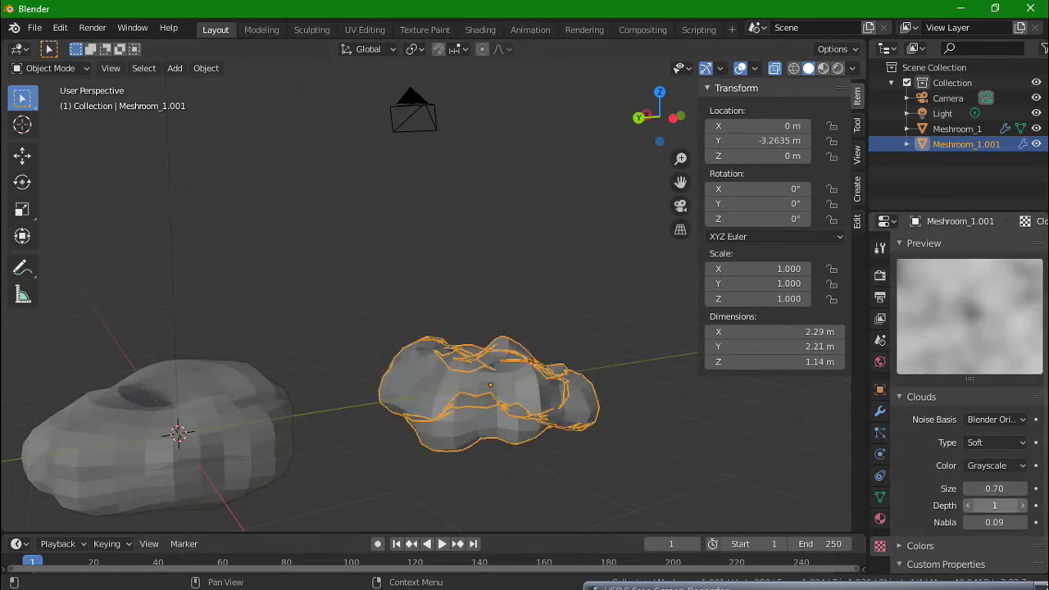
Set Meshroom_1.001's Displace Midlevel to 0.351 and Strength to 0.5.
left_click_drag(491, 369, 639, 377)
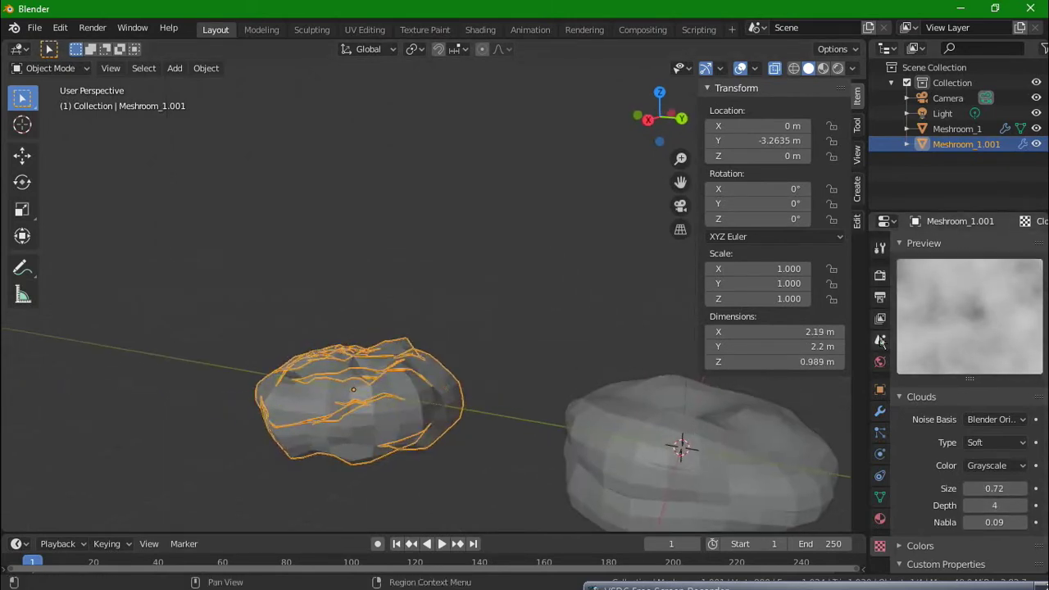
left_click(879, 410)
left_click_drag(922, 441, 914, 441)
left_click_drag(1007, 441, 1024, 441)
left_click_drag(935, 441, 922, 441)
left_click_drag(492, 369, 597, 439)
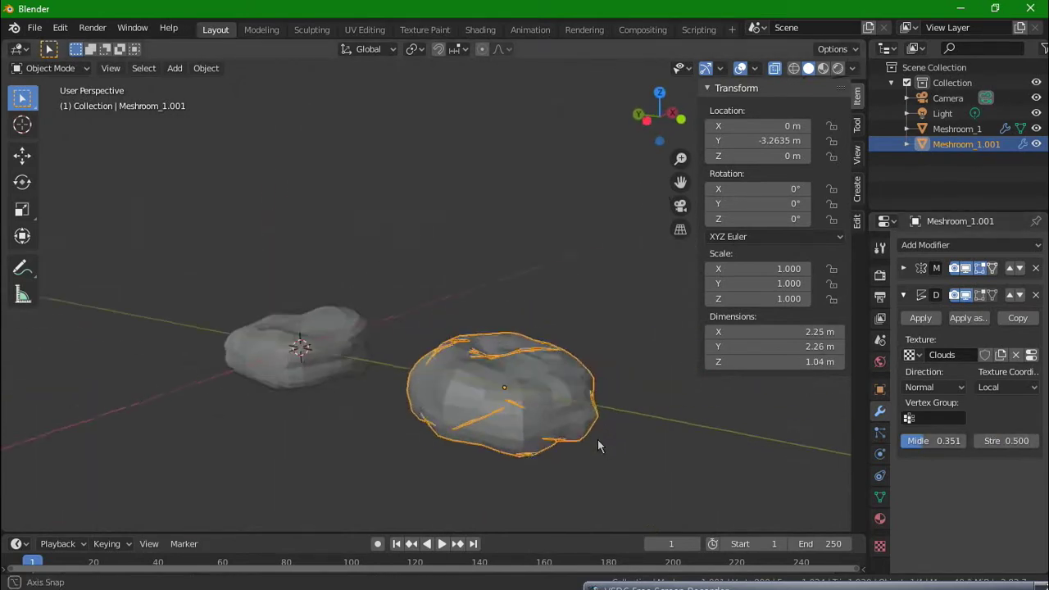
Duplicate the second cap along Y as Meshroom_1.002 and apply the second cap's Displace.
key("shift+d")
key("y")
left_click(615, 426)
left_click(587, 414)
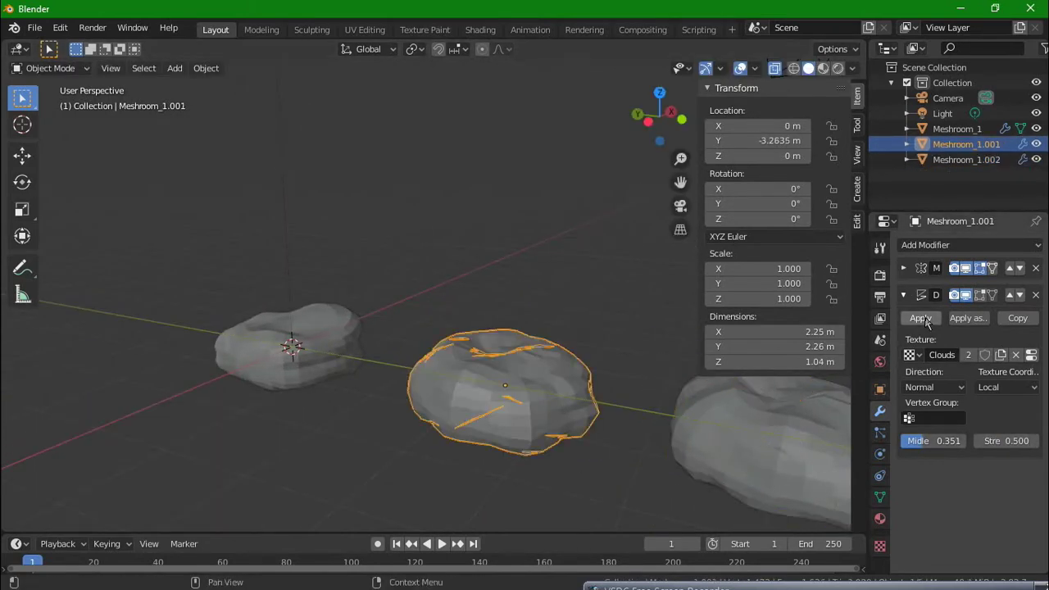
left_click(921, 318)
left_click_drag(514, 376, 572, 341)
Switch the third cap's Clouds noise basis to Original Perlin and shrink its Size to 0.58.
left_click(572, 341)
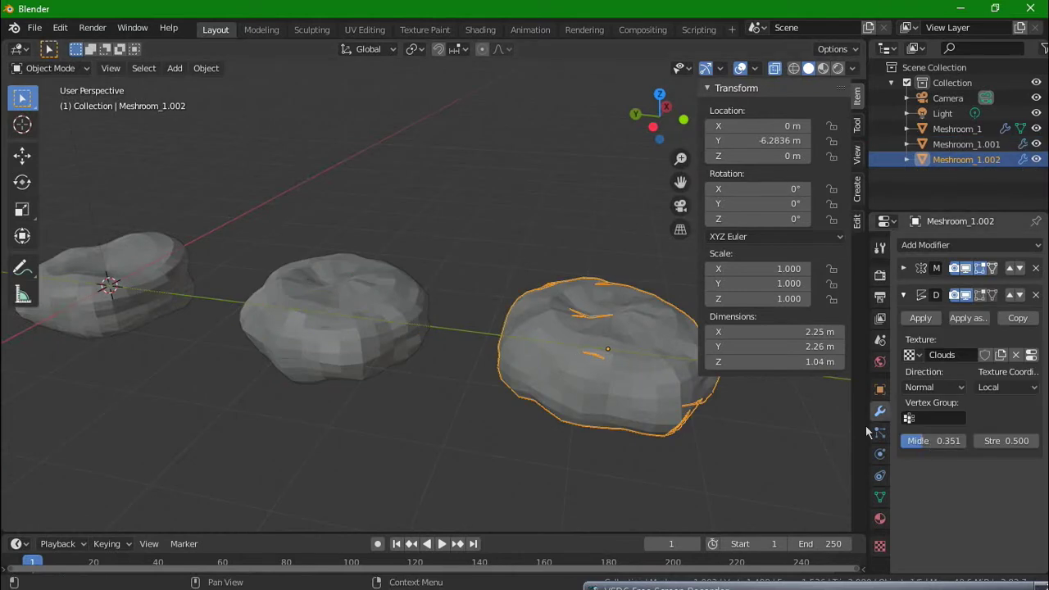
key("ctrl+z")
key("ctrl+shift+z")
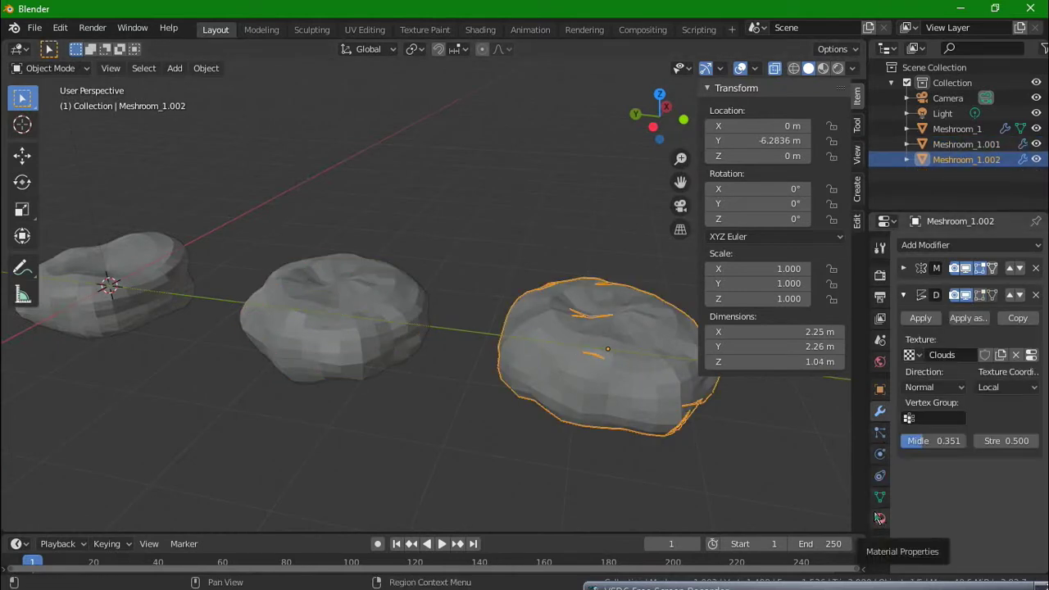
left_click(879, 518)
left_click(994, 419)
left_click(961, 388)
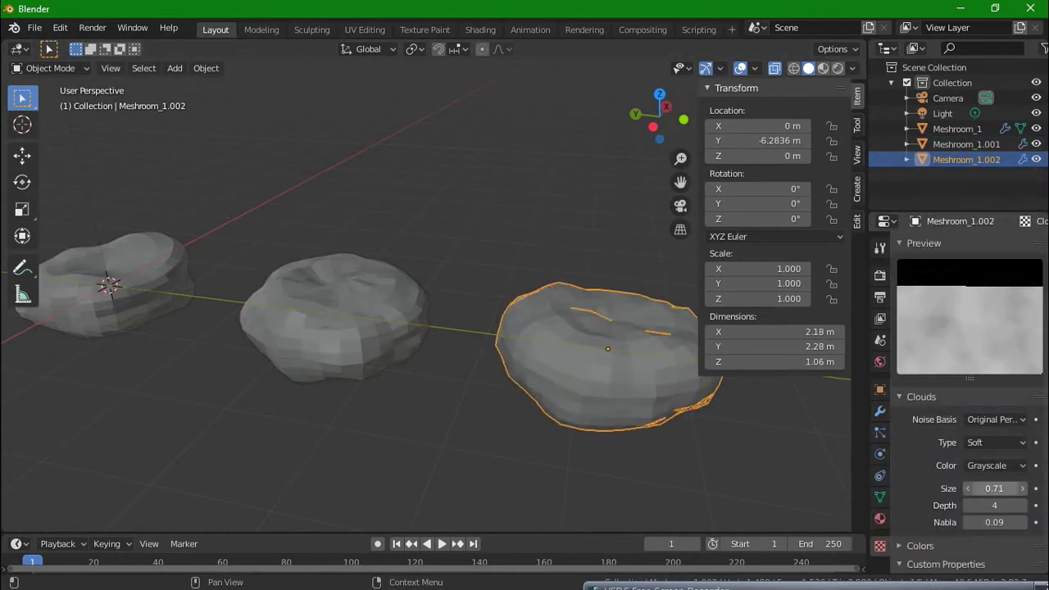
left_click_drag(994, 487, 967, 488)
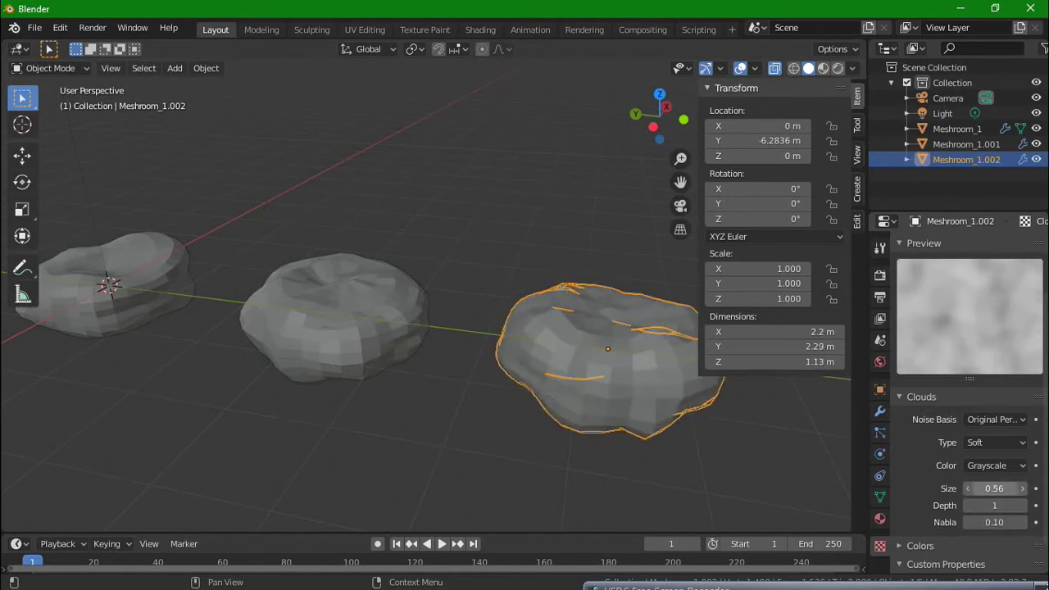
left_click_drag(426, 345, 475, 328)
left_click_drag(994, 488, 976, 505)
Set the third cap's Clouds Type to Hard, trying Cell Noise with Depth 6.
left_click(996, 443)
left_click(996, 458)
left_click_drag(541, 385, 492, 353)
left_click_drag(995, 488, 1013, 488)
left_click_drag(509, 385, 738, 410)
left_click_drag(994, 487, 1013, 505)
left_click_drag(573, 385, 541, 369)
left_click(996, 418)
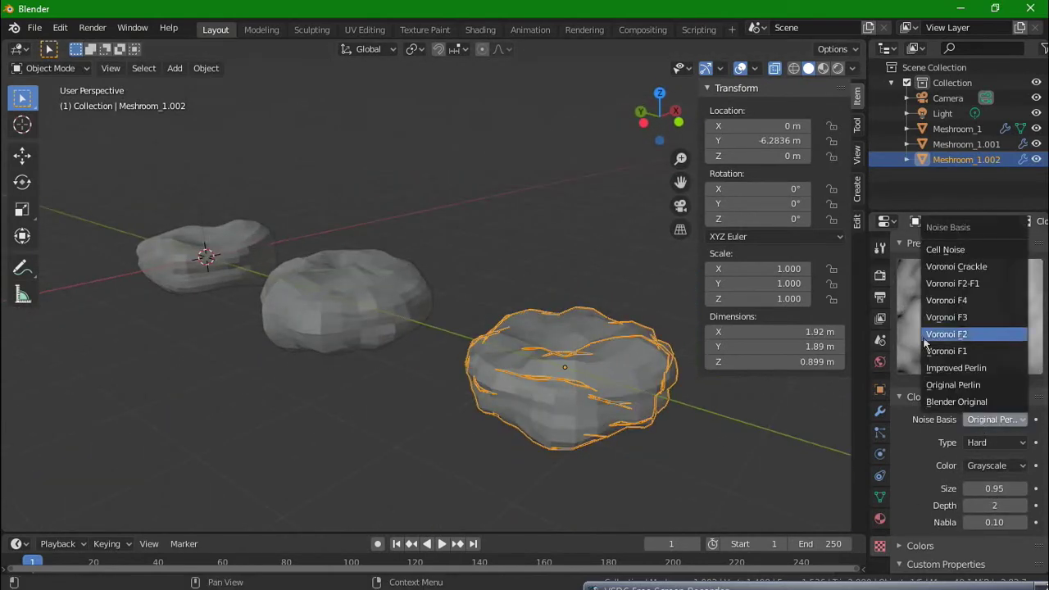
left_click(935, 250)
left_click_drag(994, 488, 1016, 505)
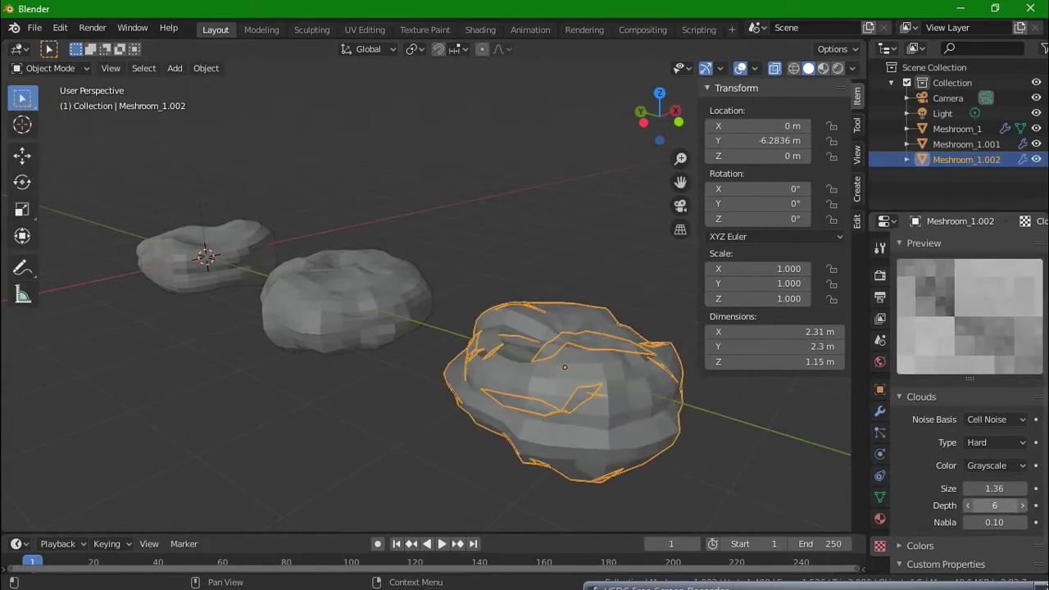
Settle the third cap's Clouds on Improved Perlin with Size 0.47 and lowered Depth.
left_click(955, 460)
left_click_drag(573, 393, 492, 361)
left_click(996, 419)
left_click(935, 373)
left_click_drag(994, 488, 1016, 505)
left_click_drag(631, 445, 533, 492)
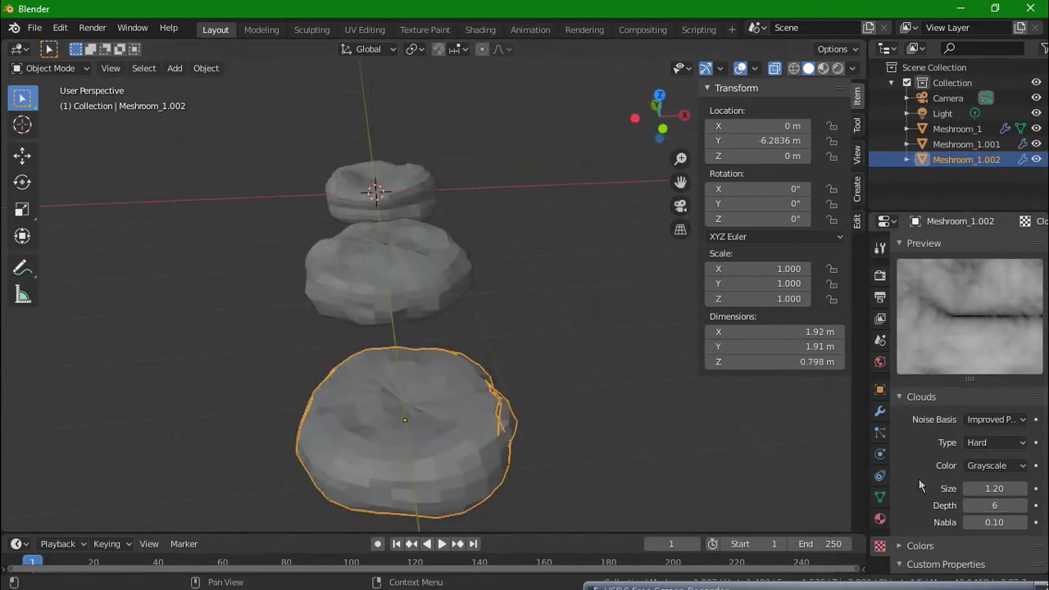
left_click_drag(980, 488, 955, 488)
left_click_drag(1013, 505, 1002, 511)
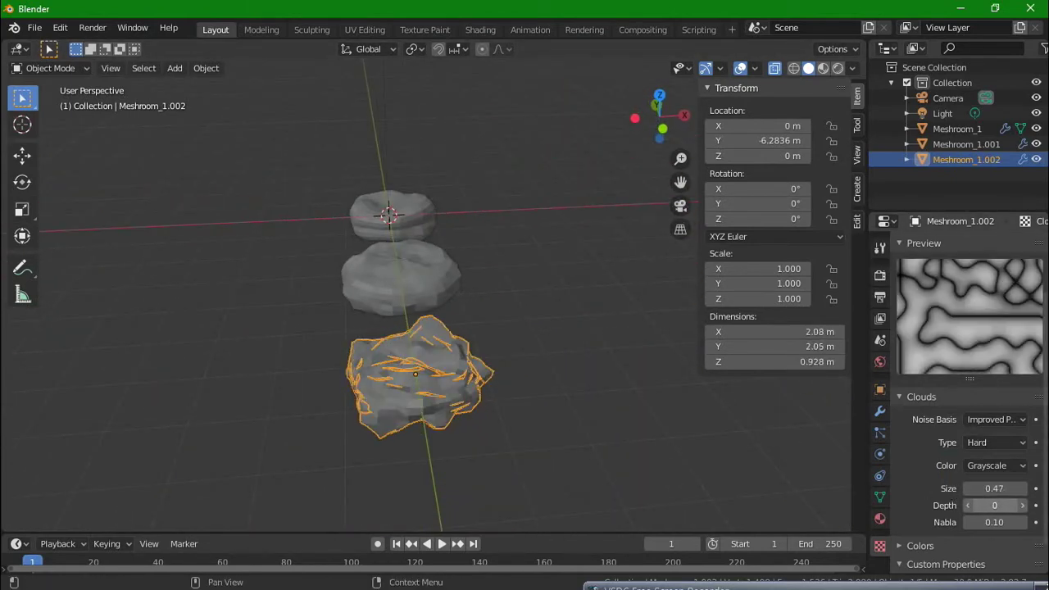
left_click_drag(574, 410, 639, 385)
left_click(880, 410)
Set the third cap's Displace Midlevel to 0.201 and Strength to -0.200.
left_click_drag(1007, 441, 1014, 441)
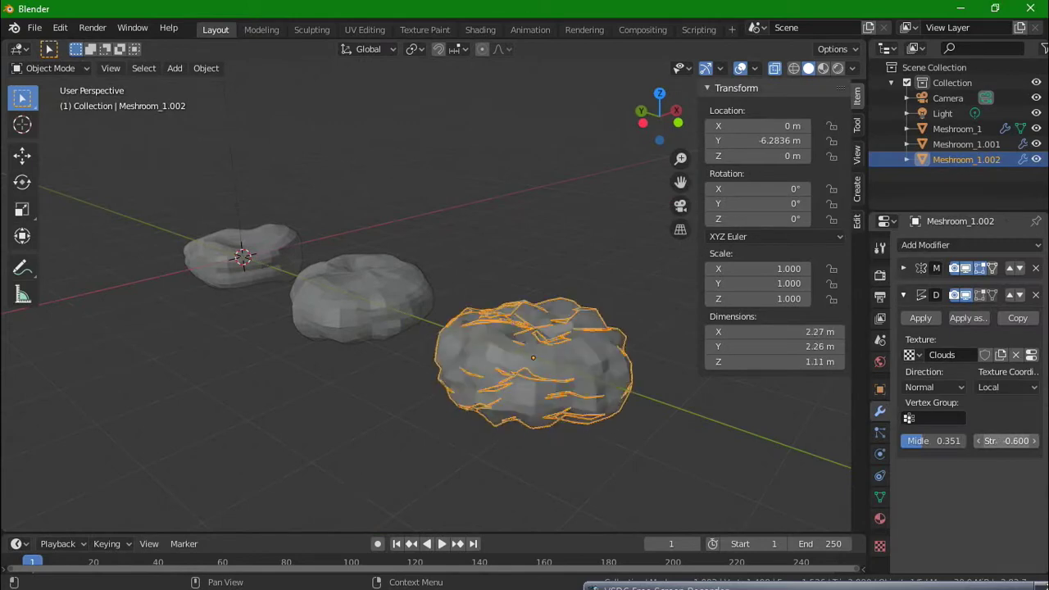
left_click_drag(943, 441, 918, 441)
left_click_drag(1007, 441, 1020, 442)
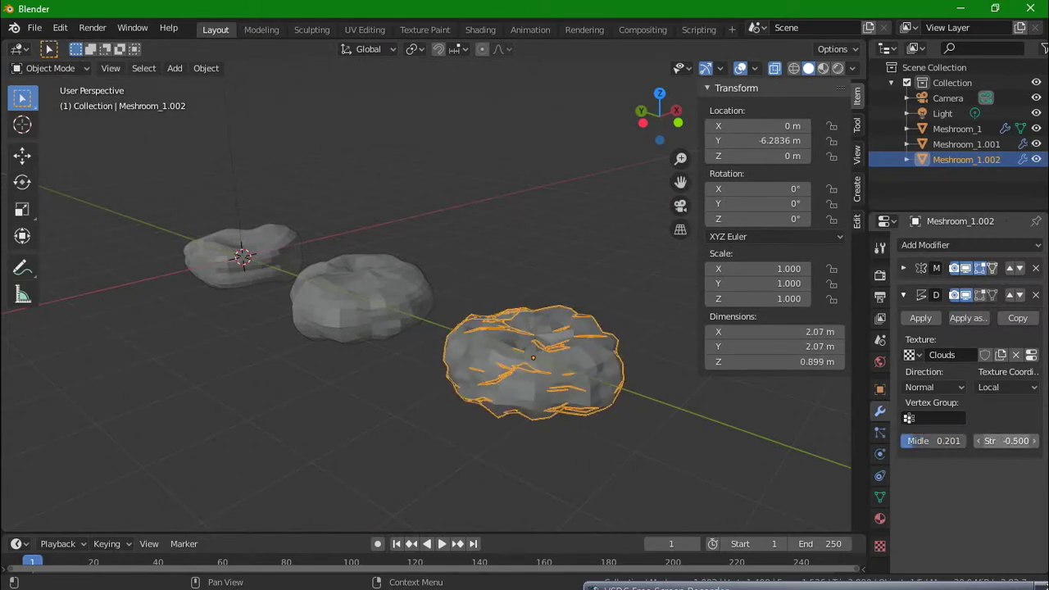
left_click(549, 421)
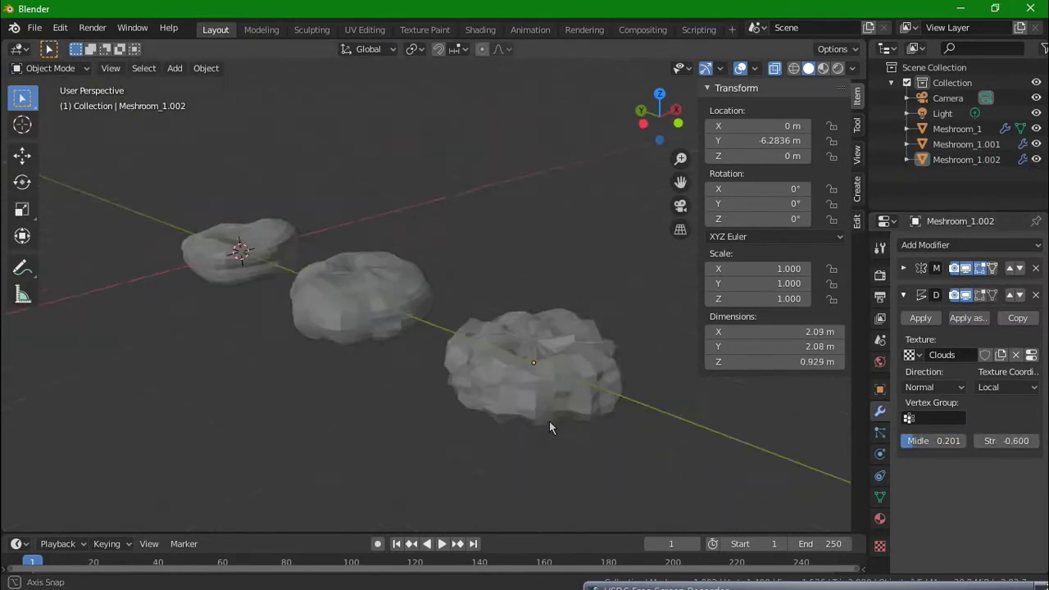
left_click_drag(549, 422, 567, 415)
left_click_drag(1006, 441, 1020, 441)
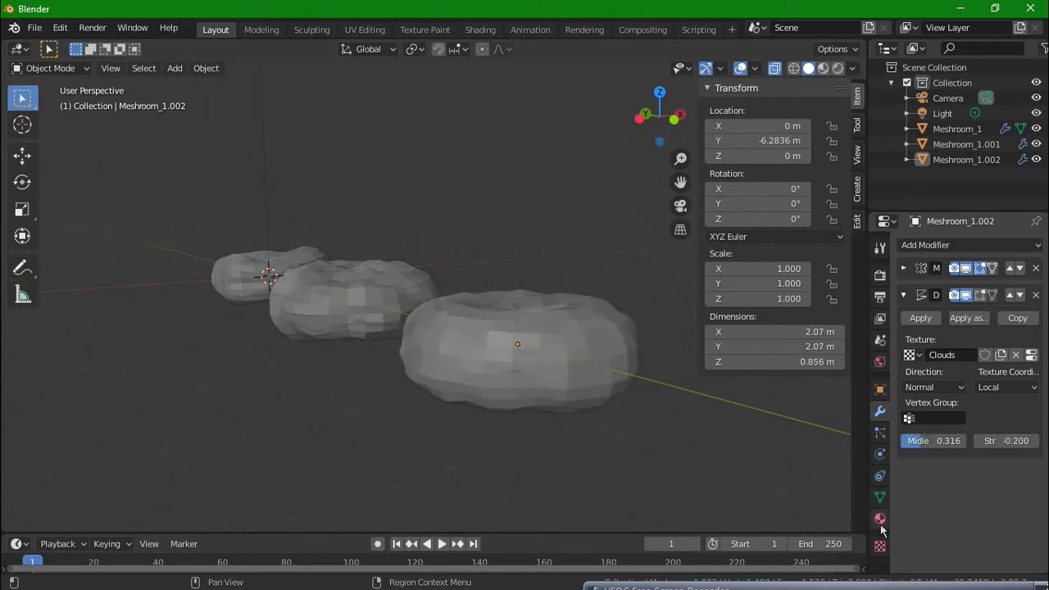
Switch the third cap's Clouds noise basis to Blender Original with Size 0.48.
left_click(879, 545)
left_click_drag(994, 488, 972, 488)
left_click(992, 419)
left_click(979, 238)
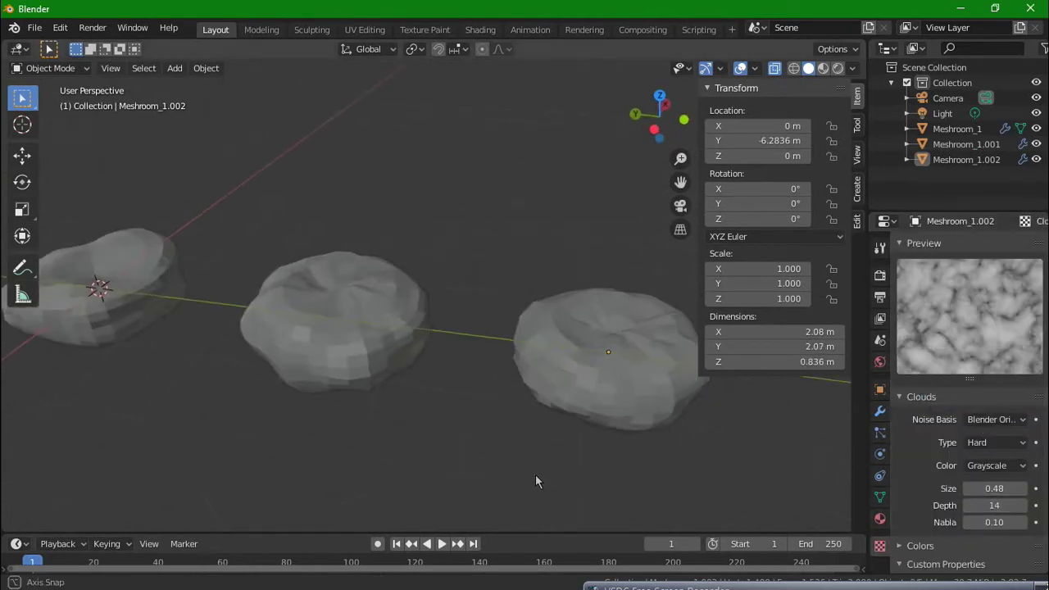
left_click_drag(535, 475, 498, 323)
Apply the Displace modifier on Meshroom_1.002, leaving only Mirror.
left_click(879, 411)
key("ctrl+a")
left_click_drag(613, 338, 458, 390)
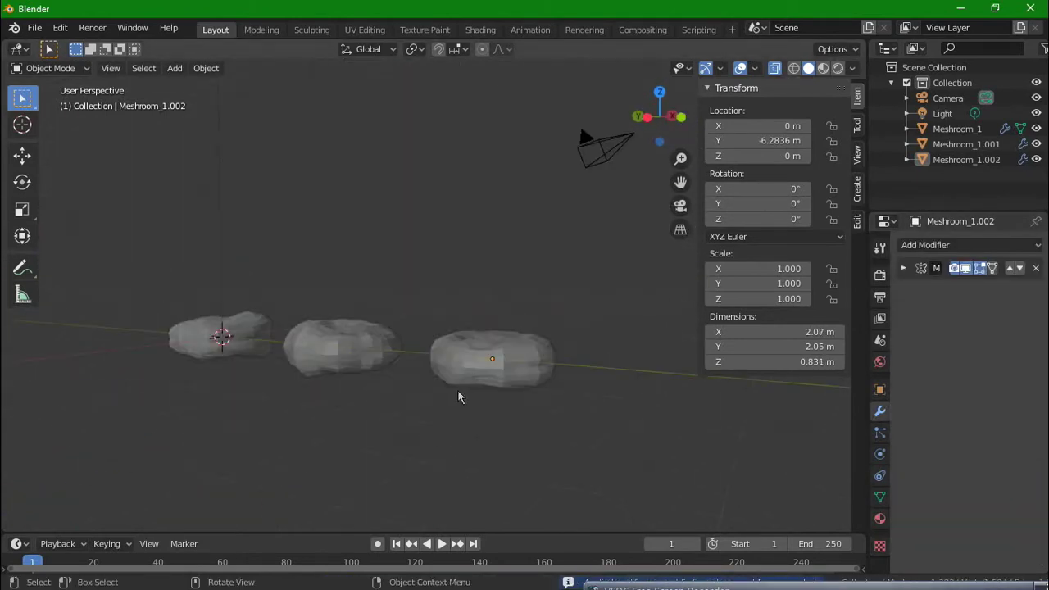
scroll("up", 3)
Enter Edit Mode on the third cap and softly pull top vertices into uneven lumps.
left_click(565, 361)
key("Tab")
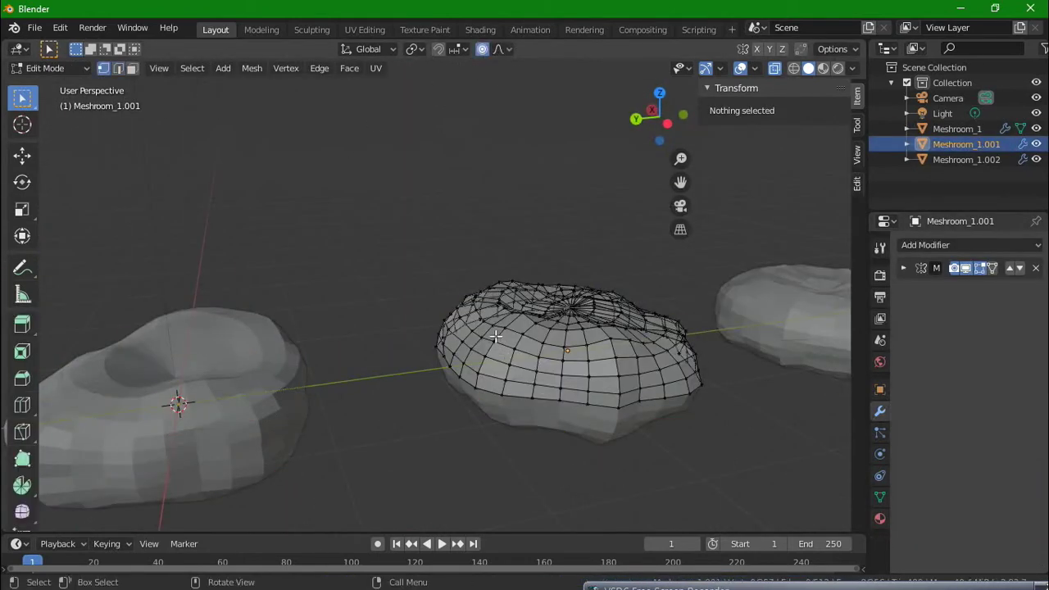
left_click_drag(496, 336, 459, 393)
key("Tab")
left_click(454, 445)
key("Tab")
left_click(398, 409)
key("g")
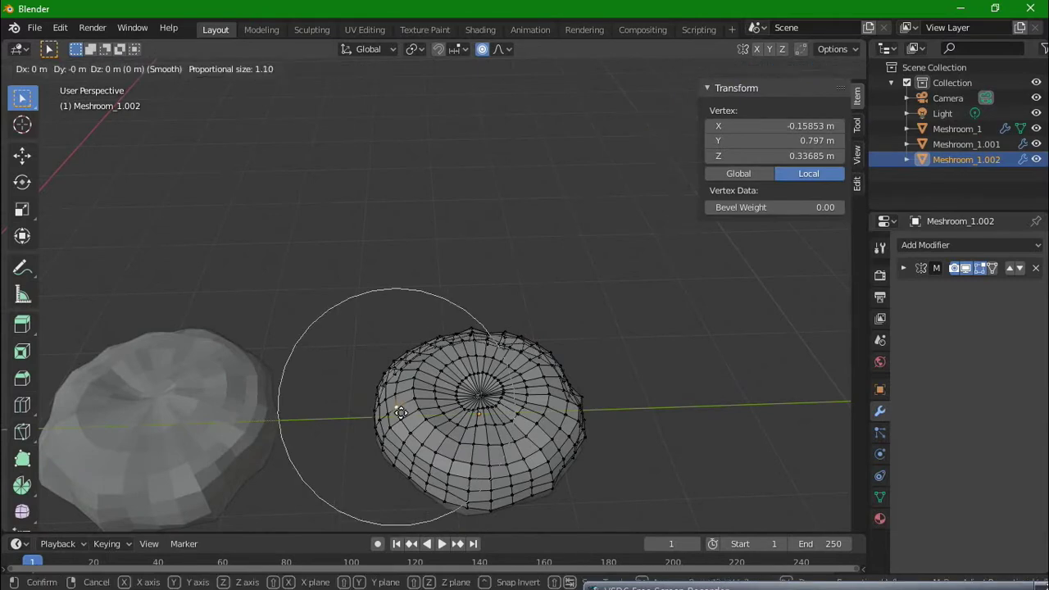
scroll("up", 3)
left_click(394, 386)
left_click_drag(394, 385, 431, 453)
Pull more top and rim vertices with proportional editing to make the cap lumpier.
left_click(595, 347)
key("g")
left_click(573, 328)
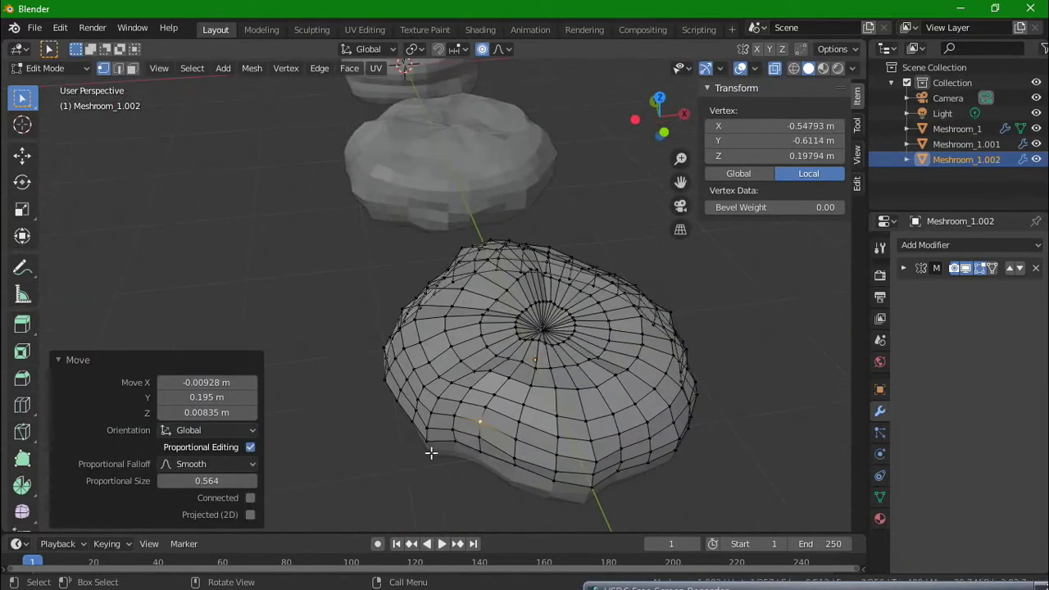
key("g")
left_click(417, 399)
left_click_drag(417, 398, 471, 340)
left_click(557, 355)
key("g")
left_click(533, 361)
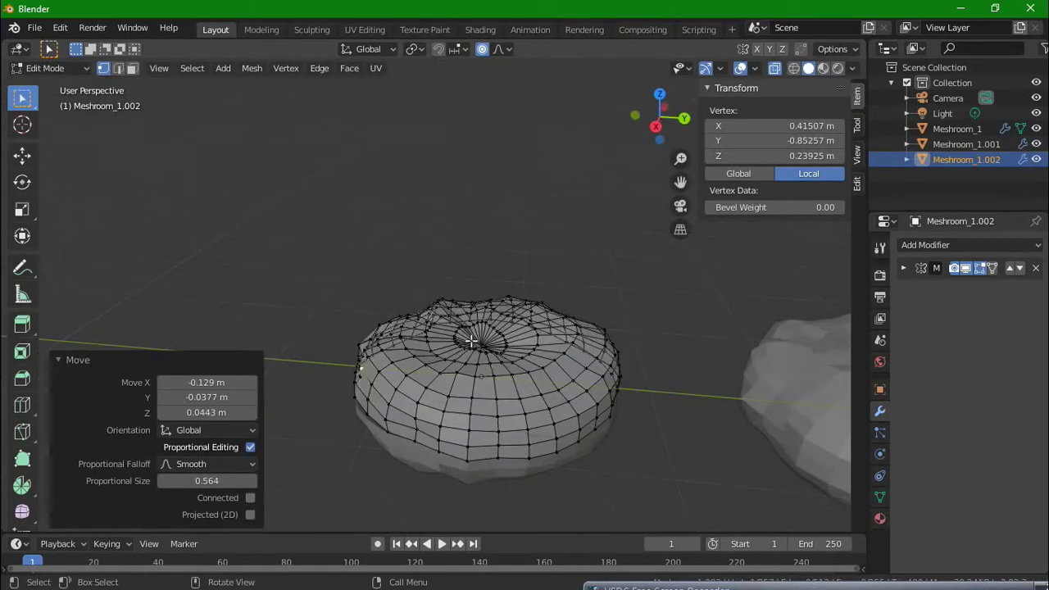
scroll("up", 3)
Adjust the ring around the cap centre, add a side bulge, and leave Edit Mode.
left_click(456, 391)
key("g")
key("g")
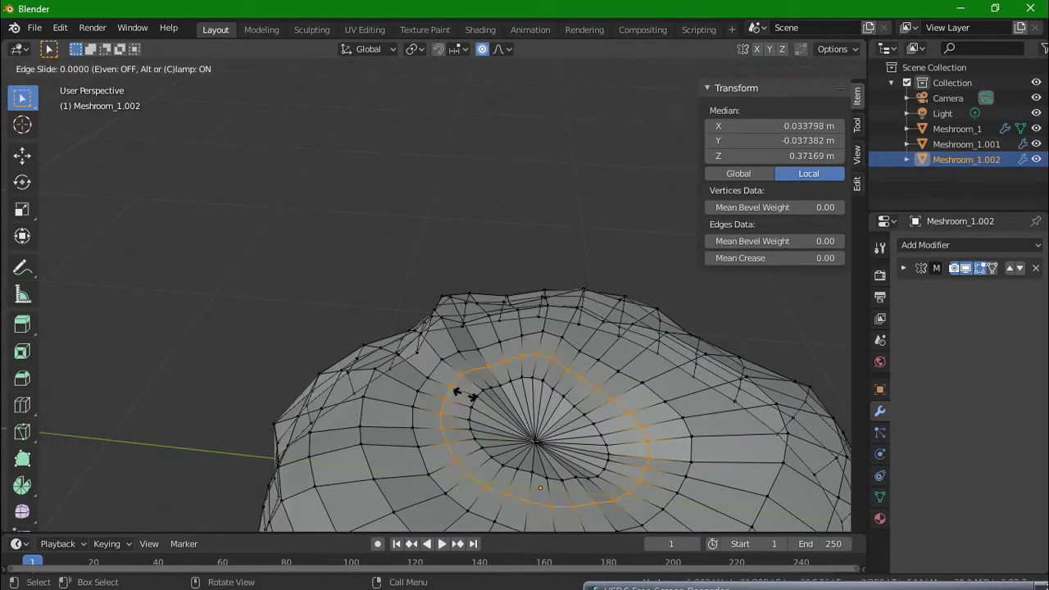
key("Escape")
scroll("down", 3)
left_click(546, 393)
left_click_drag(546, 393, 606, 412)
key("g")
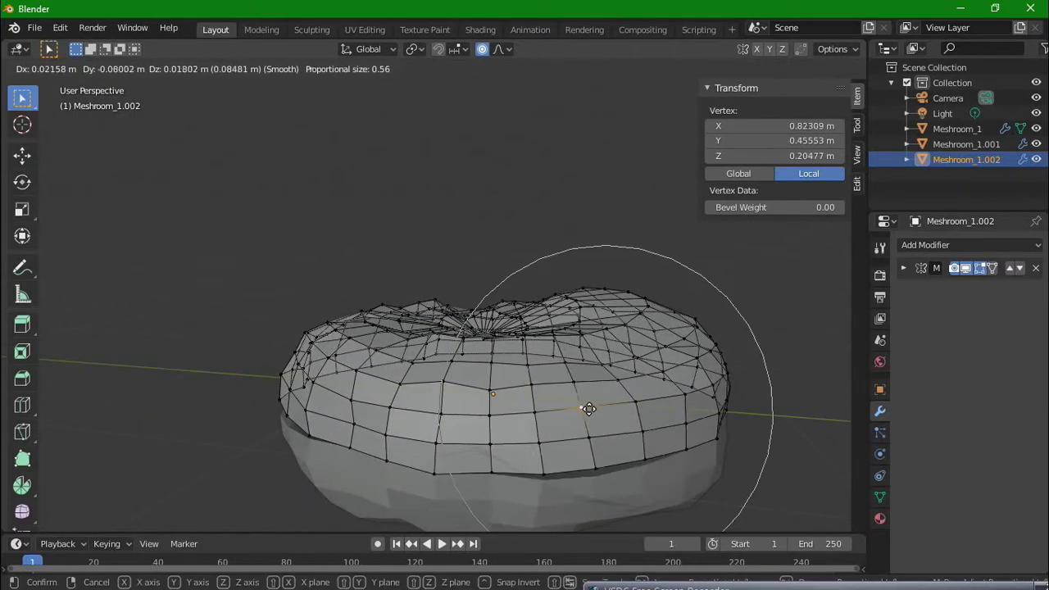
left_click(597, 438)
scroll("down", 3)
key("Tab")
Edit Meshroom_1.001 and sink its central vertex into a deeper dimple.
left_click(457, 320)
key("Tab")
scroll("up", 3)
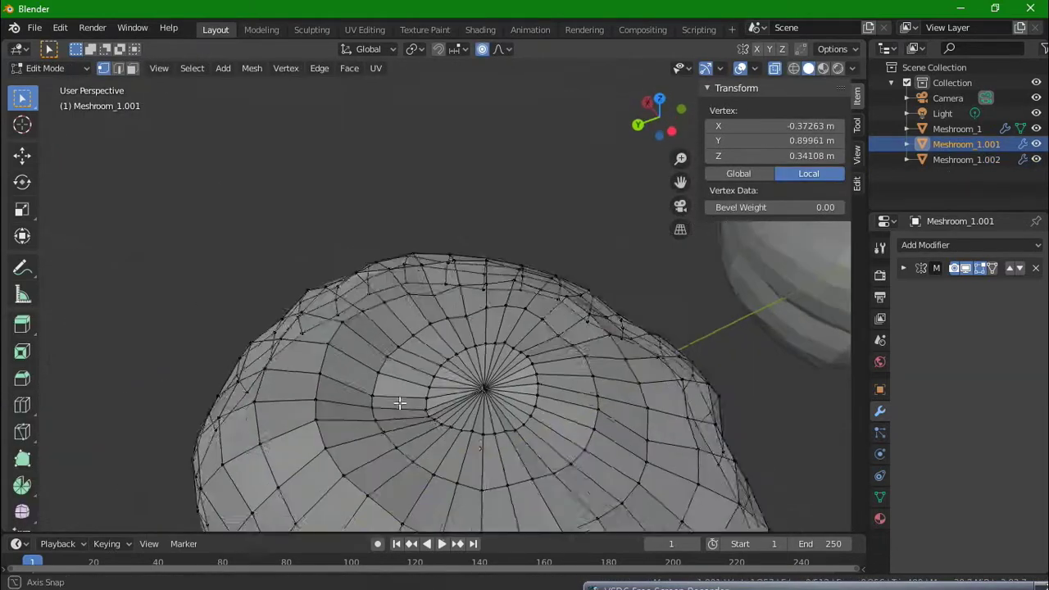
key("g")
left_click(340, 422)
scroll("down", 3)
key("g")
left_click(358, 297)
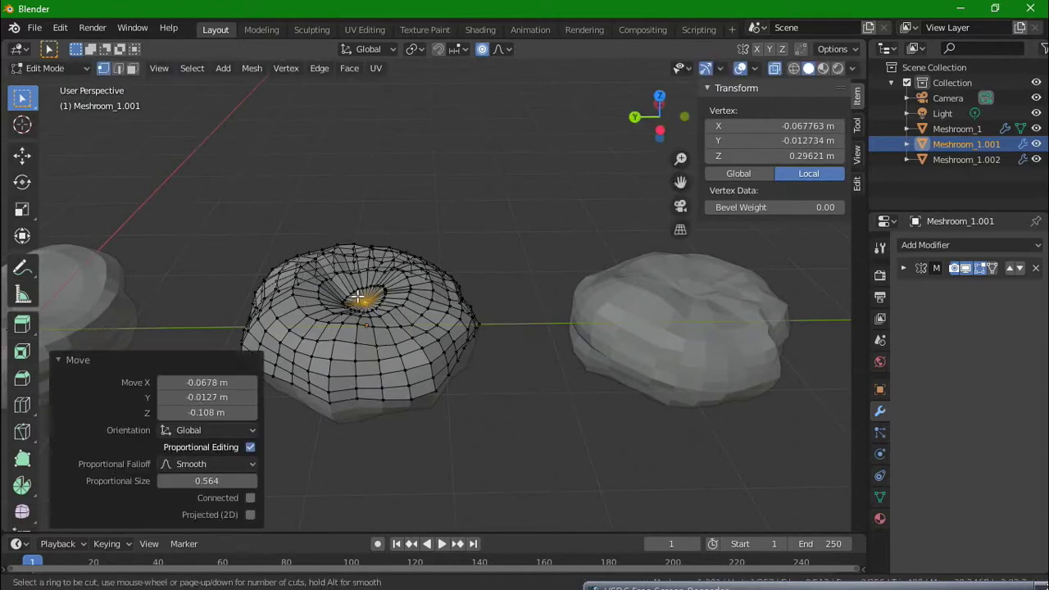
Loop-cut a ring around the dimple, scale it, and raise it 0.03 m.
left_click(357, 297)
right_click(357, 297)
left_click(374, 328)
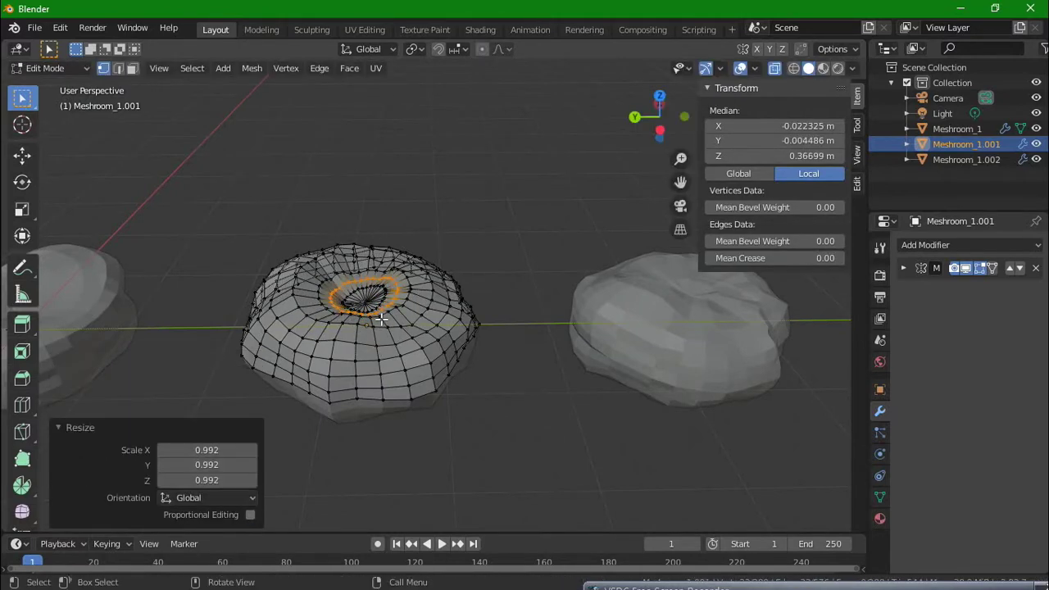
key("g")
key("z")
left_click(354, 319)
key("r")
key("x")
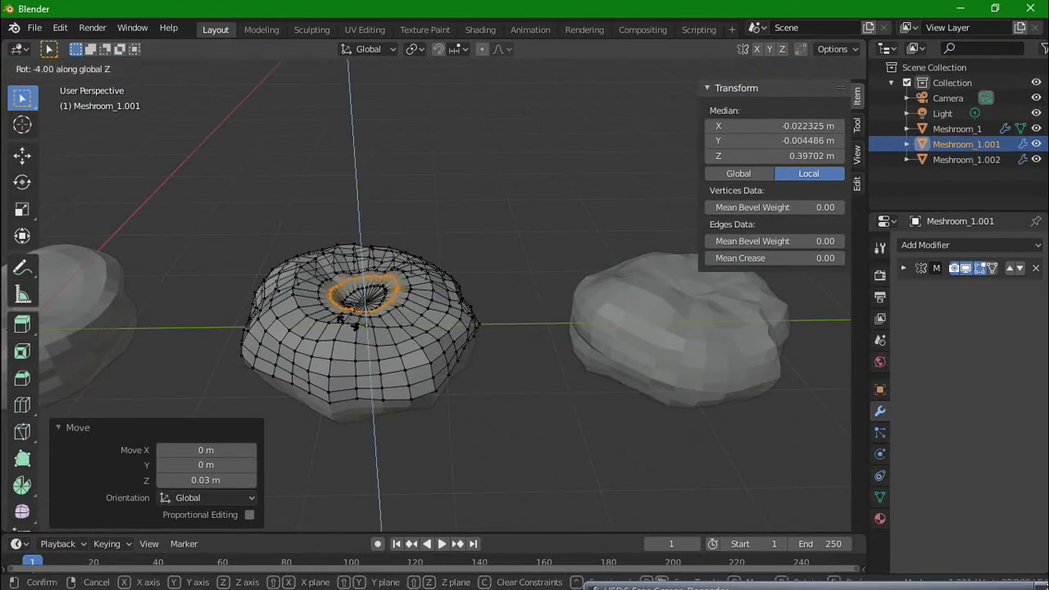
right_click(339, 318)
Move a vertex inside the dimple vertically to reshape the hollow.
left_click_drag(340, 318, 246, 336)
scroll("up", 3)
left_click(247, 336)
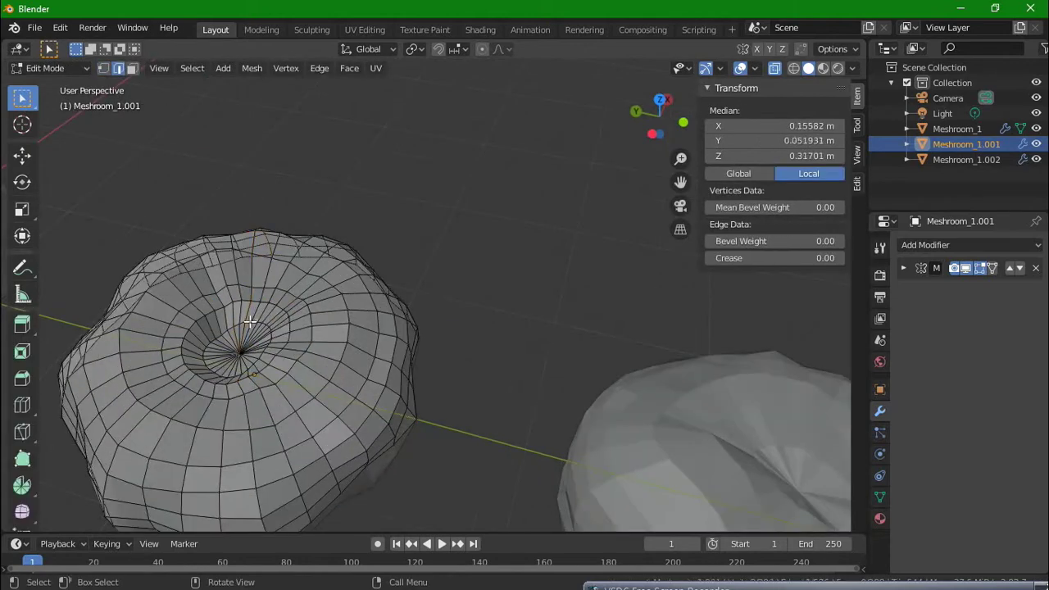
key("g")
key("z")
left_click_drag(341, 299, 351, 351)
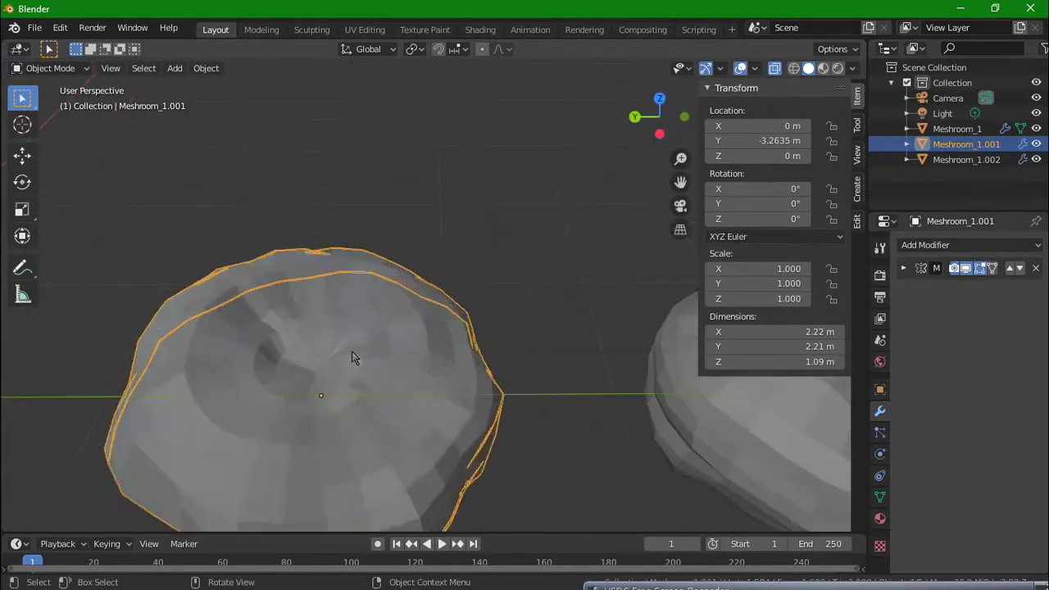
key("Tab")
Turn on proportional editing and softly deform the centre ring for the final dimple shape.
left_click(236, 373)
key("o")
key("g")
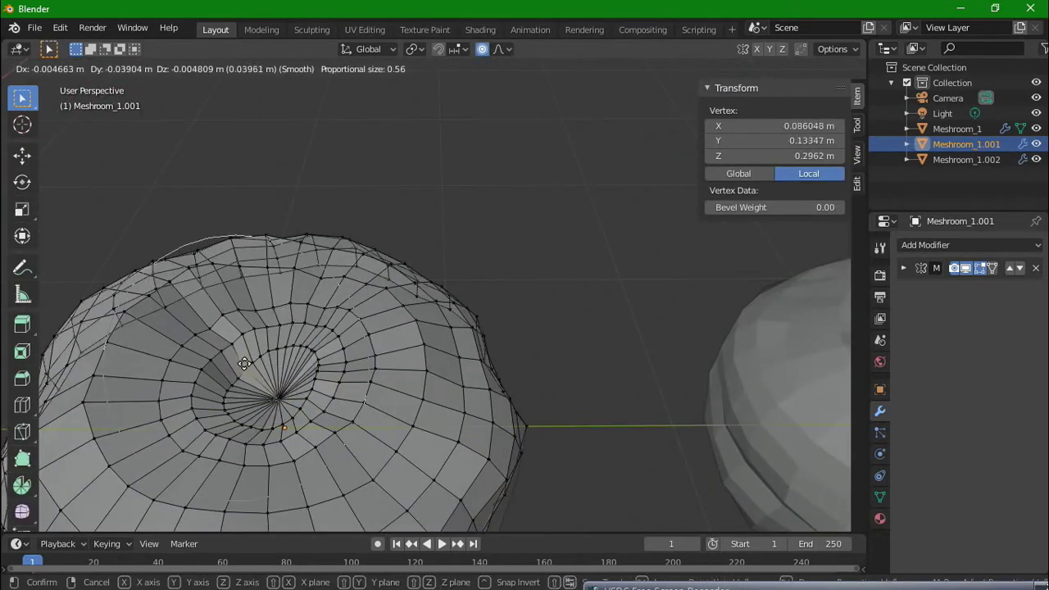
left_click(250, 370)
left_click_drag(251, 370, 422, 366)
key("g")
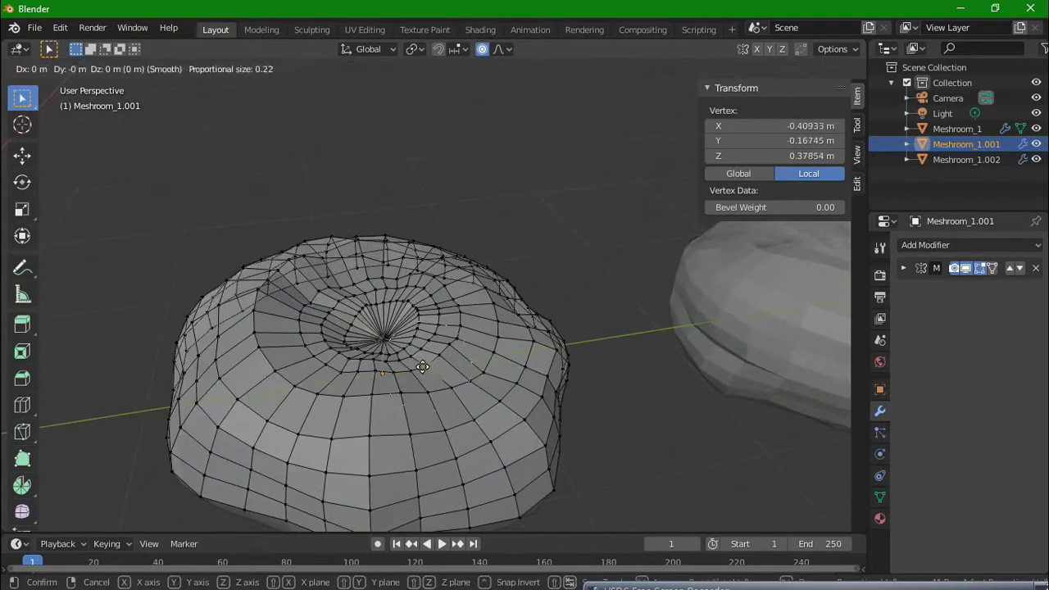
left_click(422, 382)
key("Tab")
Select the first cap, Meshroom_1.
scroll("down", 3)
left_click_drag(351, 332, 296, 319)
left_click(297, 319)
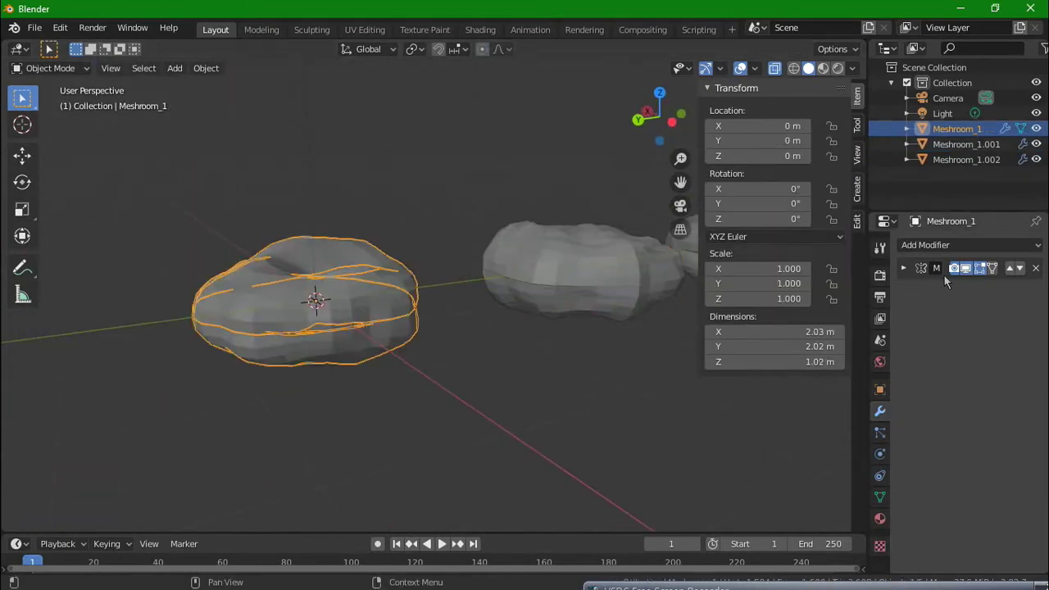
Apply the modifiers on Meshroom_1 and Meshroom_1.001.
left_click(945, 276)
left_click(1036, 268)
left_click_drag(376, 369, 406, 303)
left_click(406, 304)
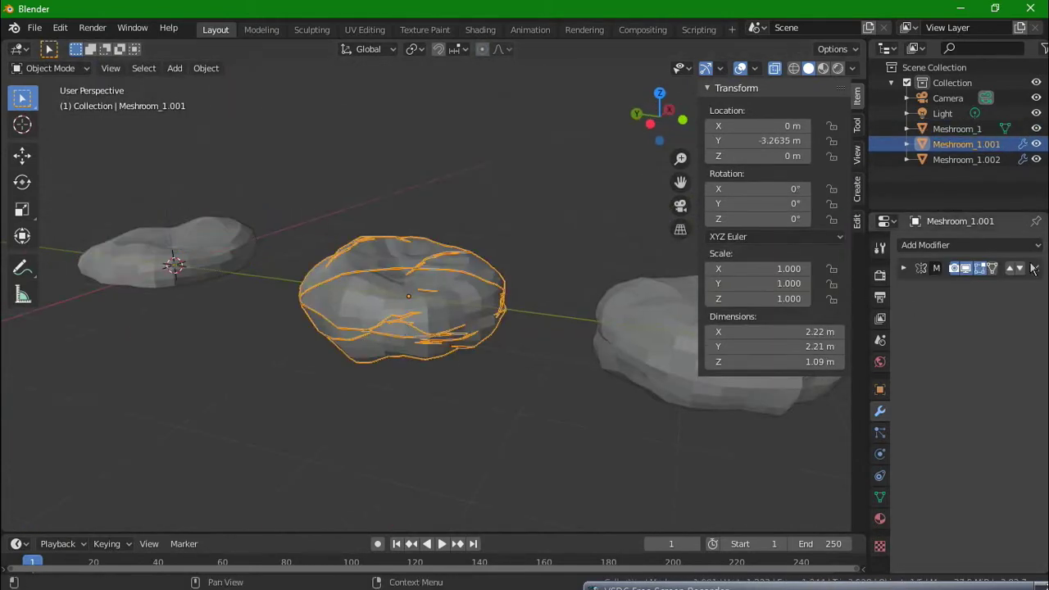
left_click_drag(574, 369, 434, 339)
scroll("down", 3)
Frame Meshroom_1 in front view and select its bottom rim edge loop.
left_click(363, 324)
key("KP_Decimal")
key("KP_1")
key("Tab")
key("2")
left_click(402, 365)
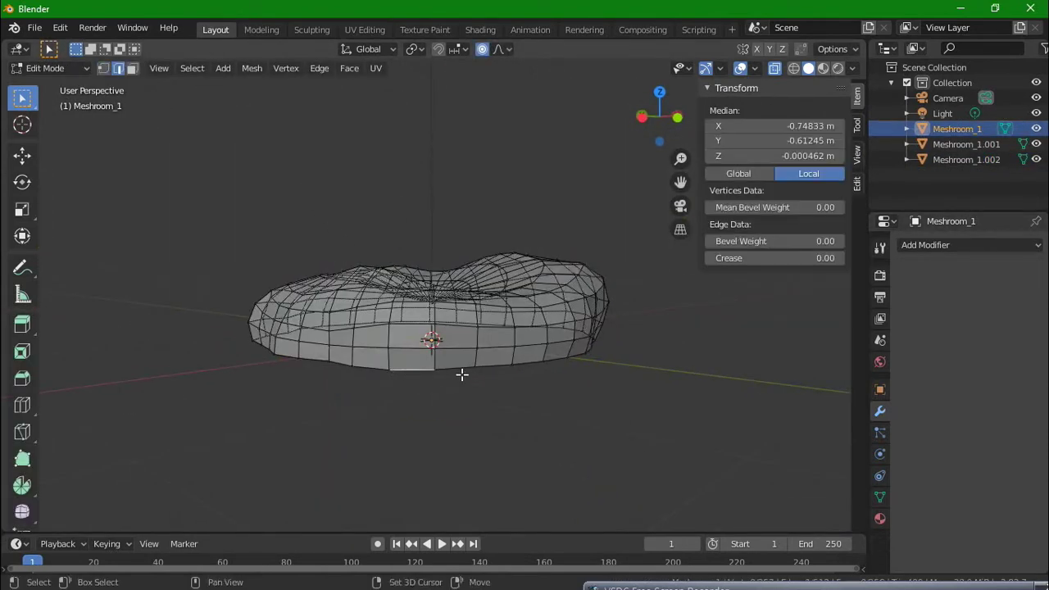
left_click_drag(462, 375, 439, 394)
Turn off proportional editing, extrude the bottom rim loop, shrink it inward, and extrude again.
key("e")
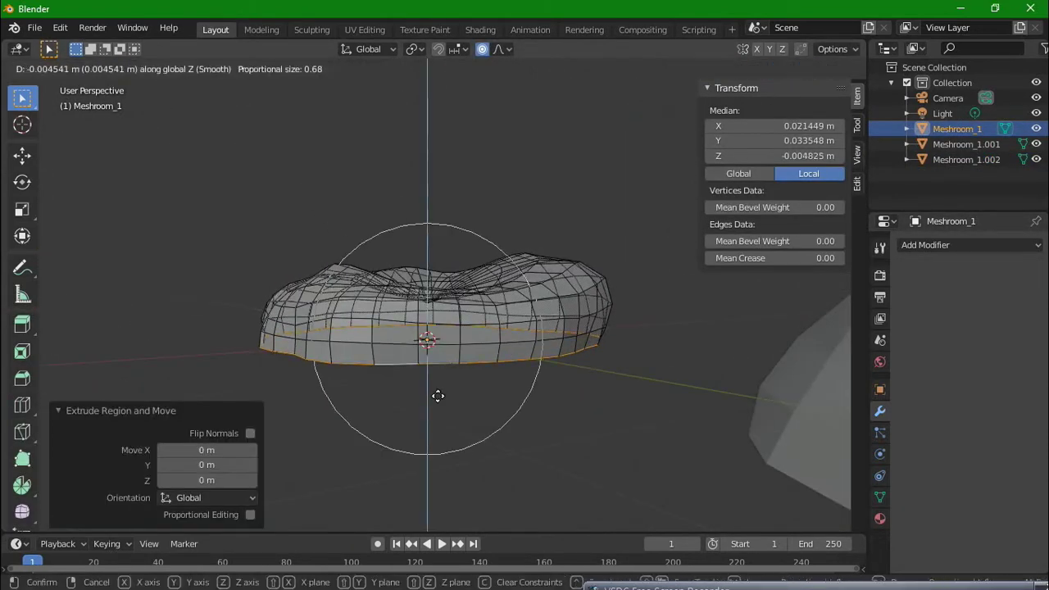
key("Escape")
key("o")
left_click(431, 436)
key("s")
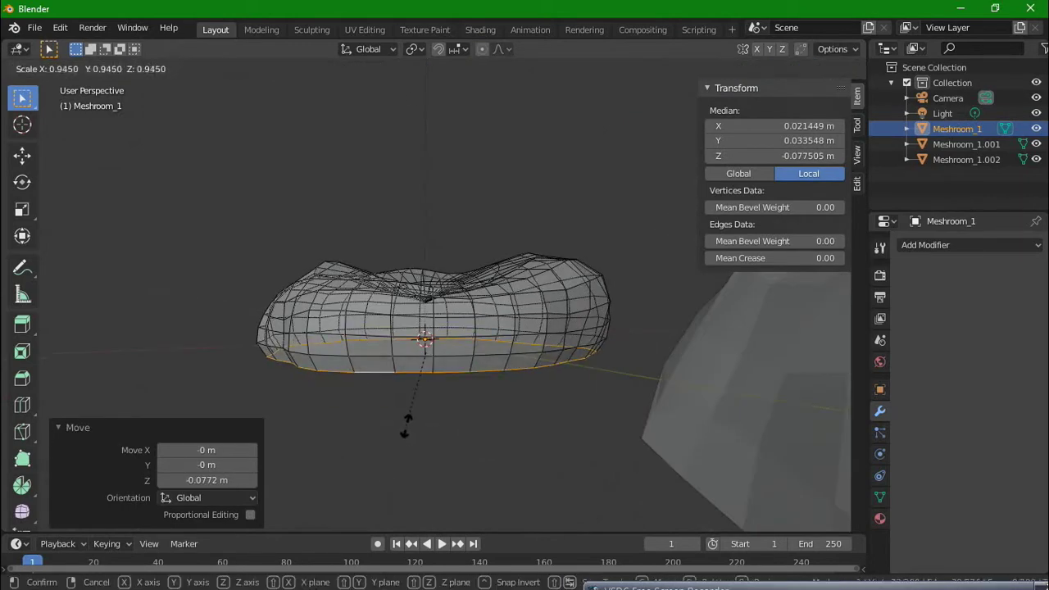
left_click(420, 426)
key("e")
left_click(354, 404)
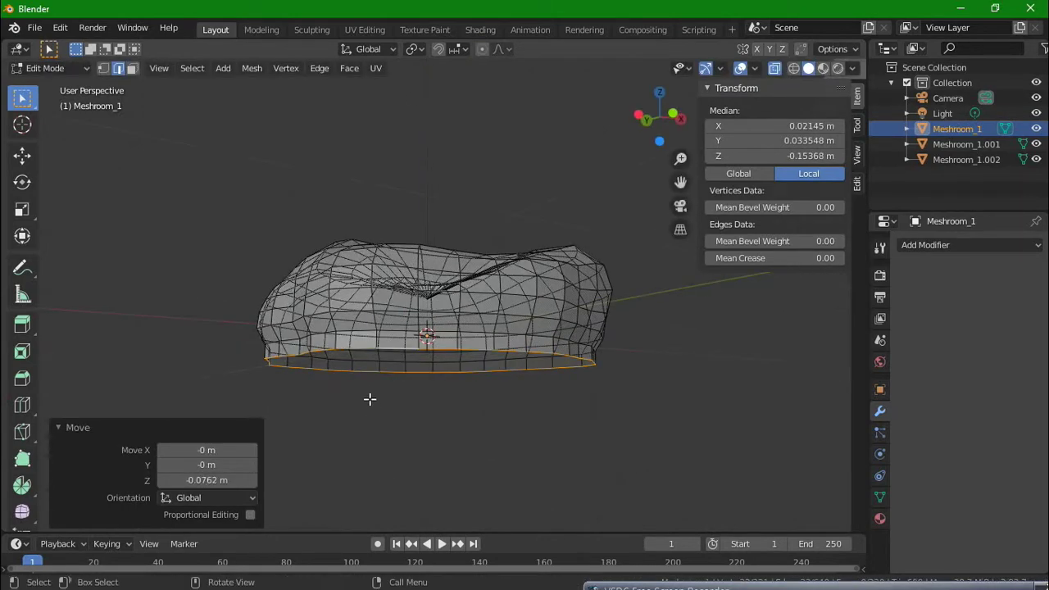
Shrink the extruded loop inward to 0.790 and move it vertically to form the hollow.
key("s")
left_click(375, 394)
key("g")
key("z")
left_click(375, 394)
key("KP_1")
left_click_drag(380, 400, 344, 346)
key("s")
key("g")
key("z")
left_click(417, 358)
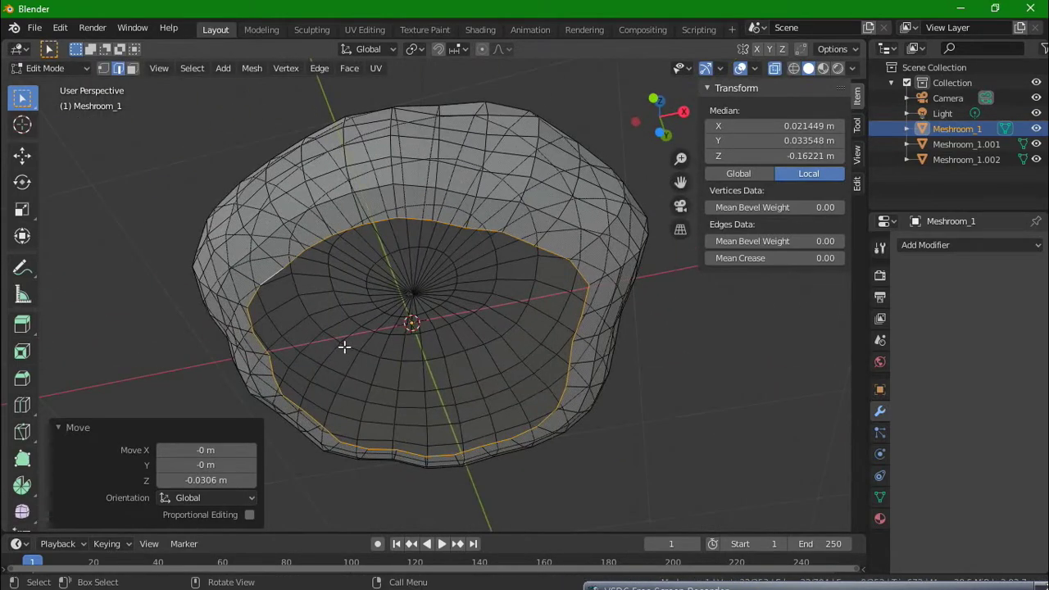
left_click(398, 386)
Tilt the loop slightly around X and raise individual rim edges along Z.
left_click_drag(398, 386, 312, 424)
key("r")
key("x")
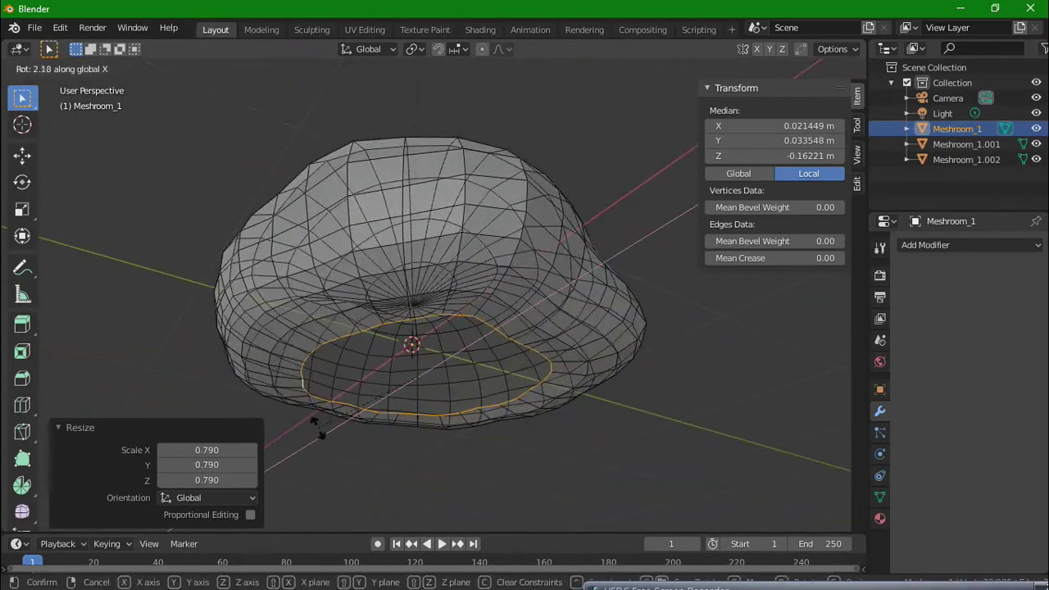
left_click(321, 422)
left_click(393, 323)
left_click_drag(393, 323, 541, 323)
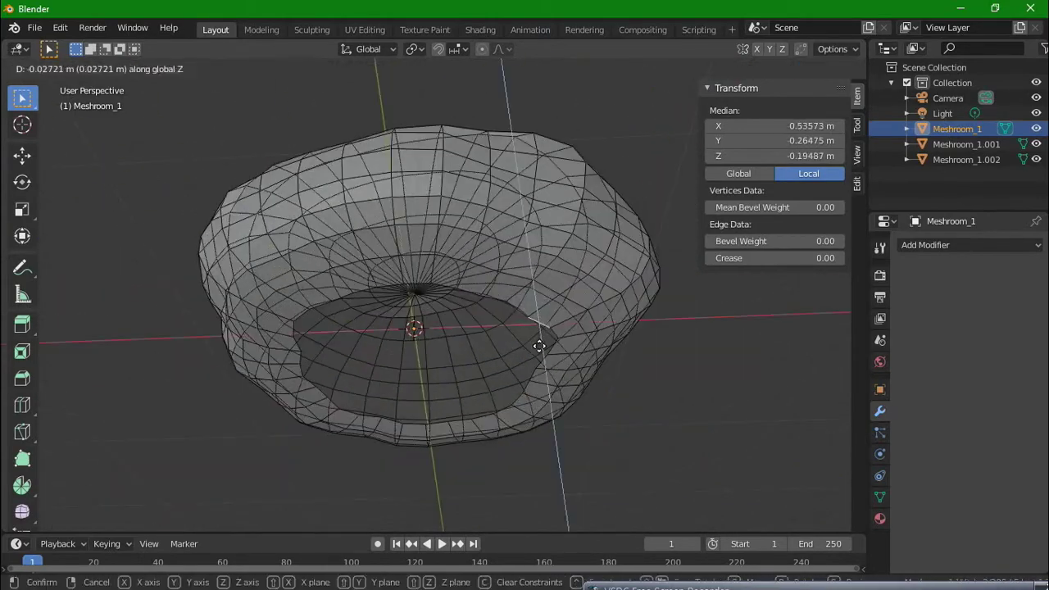
left_click(403, 434)
left_click(517, 398)
left_click_drag(517, 398, 462, 447)
key("g")
key("z")
left_click(341, 345)
Extrude the inner cavity loop, shrink then widen it, and grow the selection.
key("g")
key("z")
left_click_drag(341, 345, 361, 243)
right_click(385, 361)
left_click(414, 414)
key("e")
left_click(427, 393)
key("s")
left_click(610, 360)
key("ctrl+KP_Add")
left_click(278, 260)
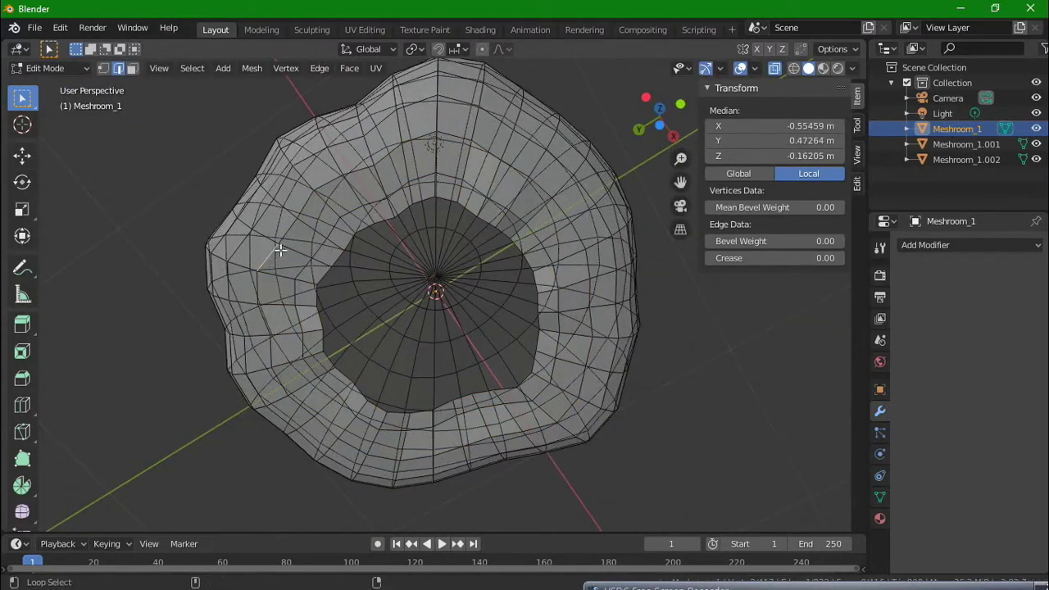
Confirm the bevel around the hollow, then select the hole's edge loop and grow it into a wide ring.
left_click(370, 311)
left_click_drag(370, 311, 358, 277)
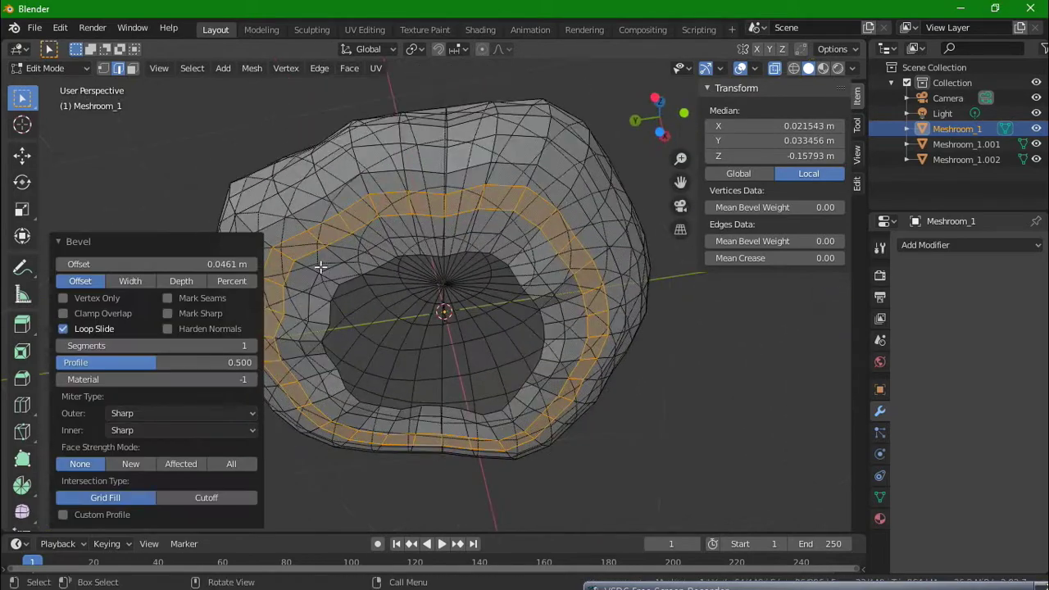
left_click(358, 277)
left_click(325, 314)
scroll("up", 3)
key("ctrl+KP_Add")
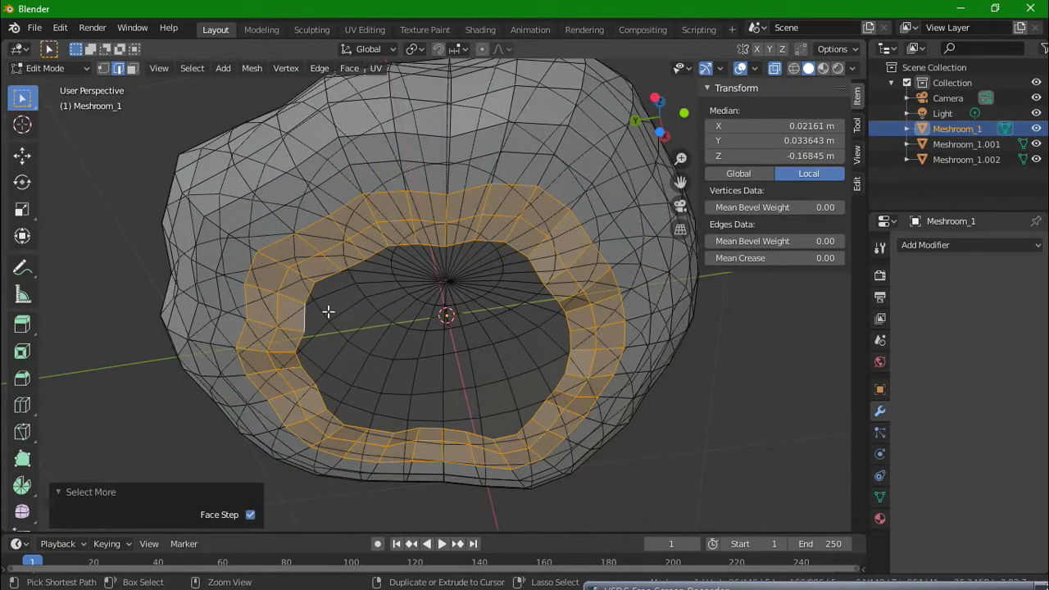
Shrink the ring selection and offset the ring vertically along Z.
key("g")
key("z")
key("Escape")
key("ctrl+KP_Subtract")
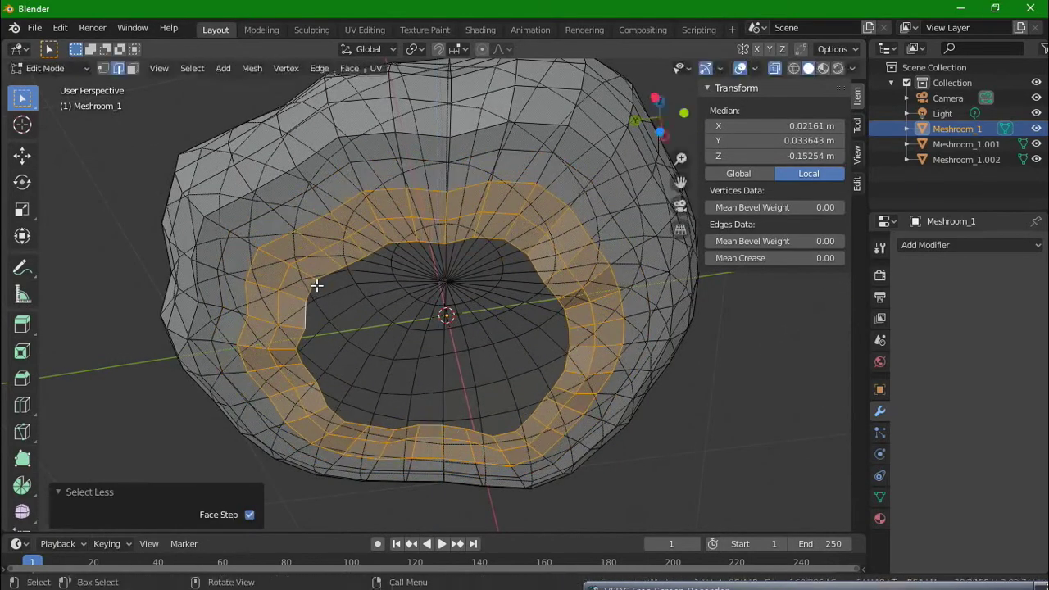
key("g")
key("z")
left_click(320, 278)
Shrink the selection down to a single centre loop inside the underside.
left_click_drag(320, 278, 382, 368)
key("ctrl+KP_Subtract")
left_click(289, 311)
key("ctrl+KP_Subtract")
left_click(323, 318)
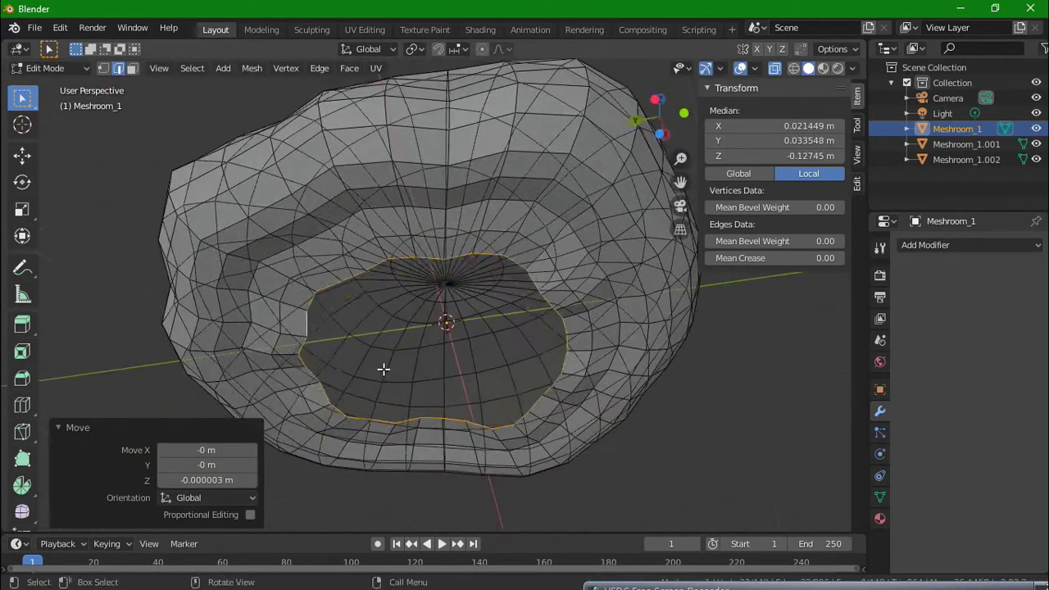
Scale the centre loop to 0.562, merge it into one point, and move it along Z.
key("s")
left_click(429, 384)
left_click(432, 393)
left_click_drag(432, 393, 445, 382)
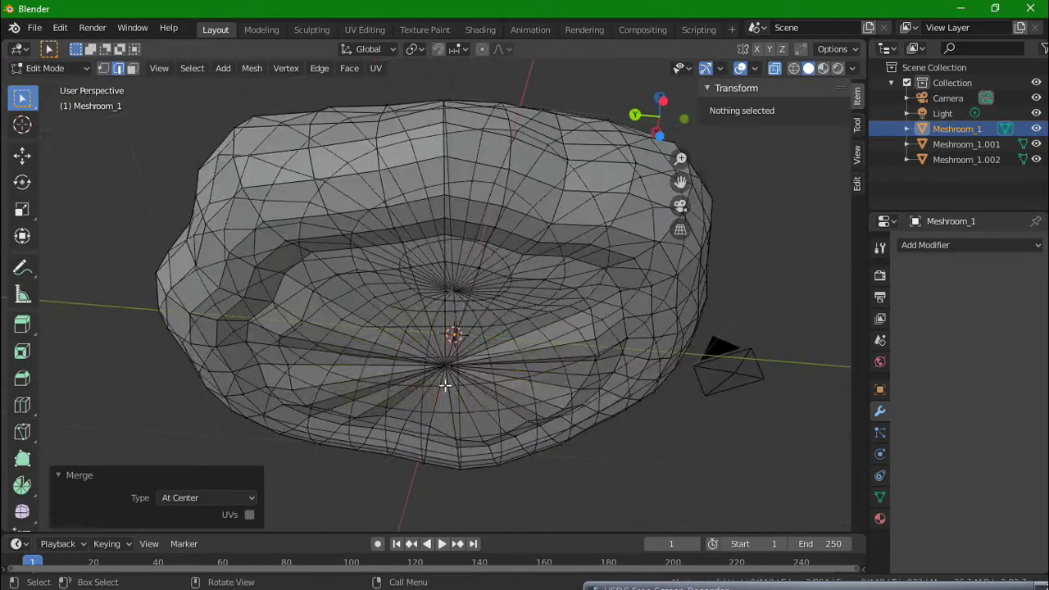
key("g")
key("z")
Select a small ring around the merged centre and extrude it about 0.136 m downward as a stem.
key("alt+z")
left_click_drag(393, 324, 410, 391)
key("alt+z")
key("ctrl+KP_Add")
key("ctrl+KP_Subtract")
key("e")
key("z")
left_click(401, 457)
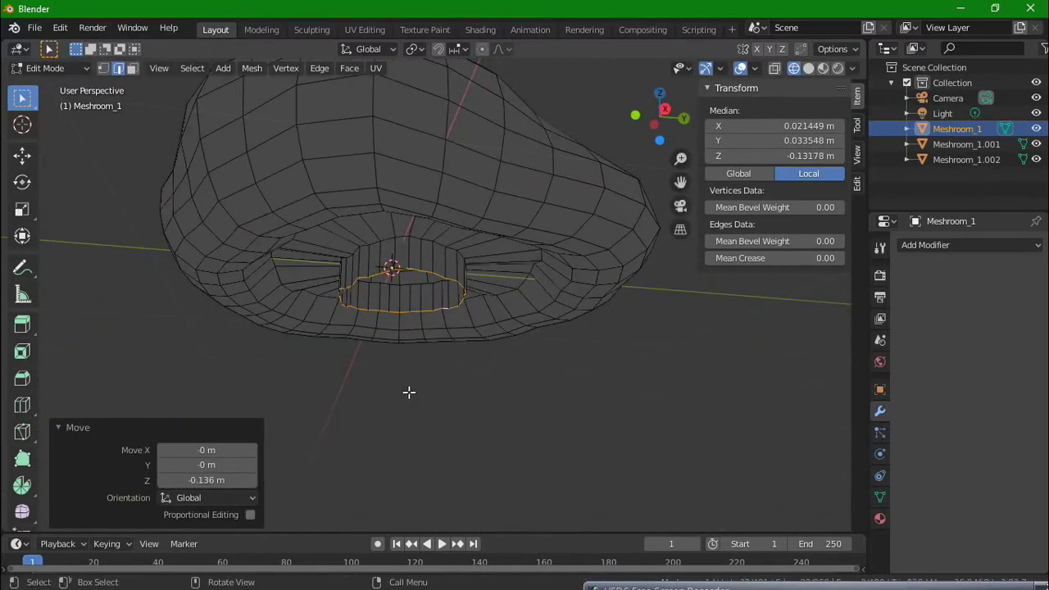
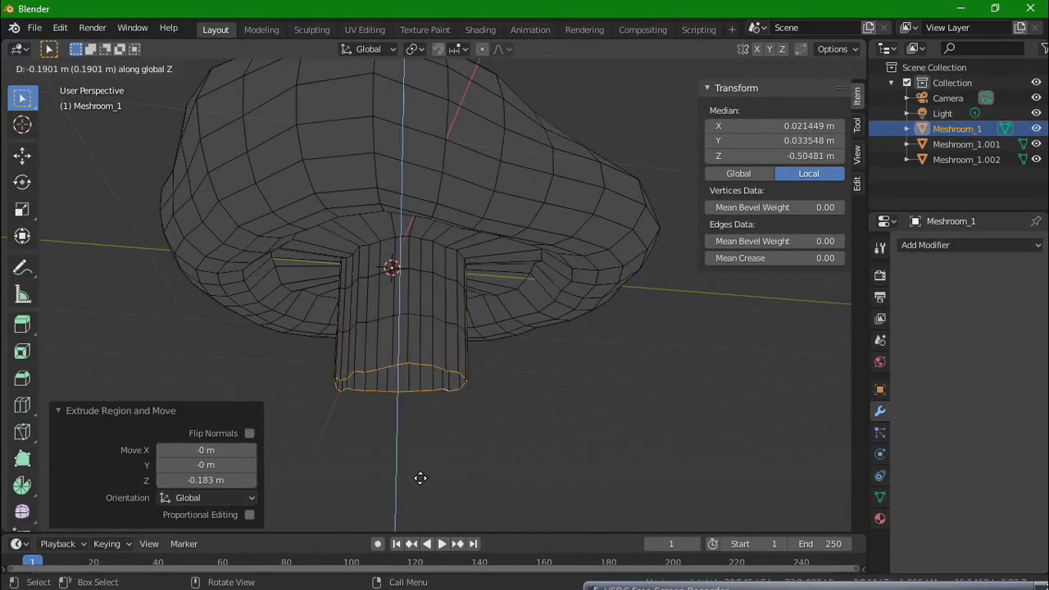
Extrude the stem downward, flatten its bottom ring to zero height, then widen it.
left_click(420, 478)
key("KP_1")
scroll("down", 3)
type("0")
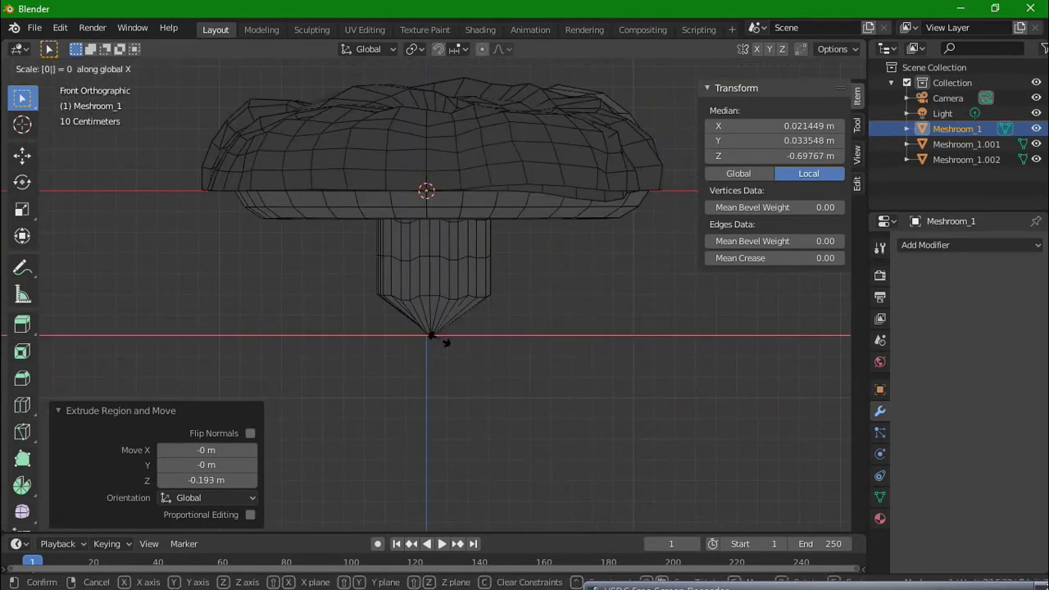
key("Return")
left_click_drag(432, 336, 405, 336)
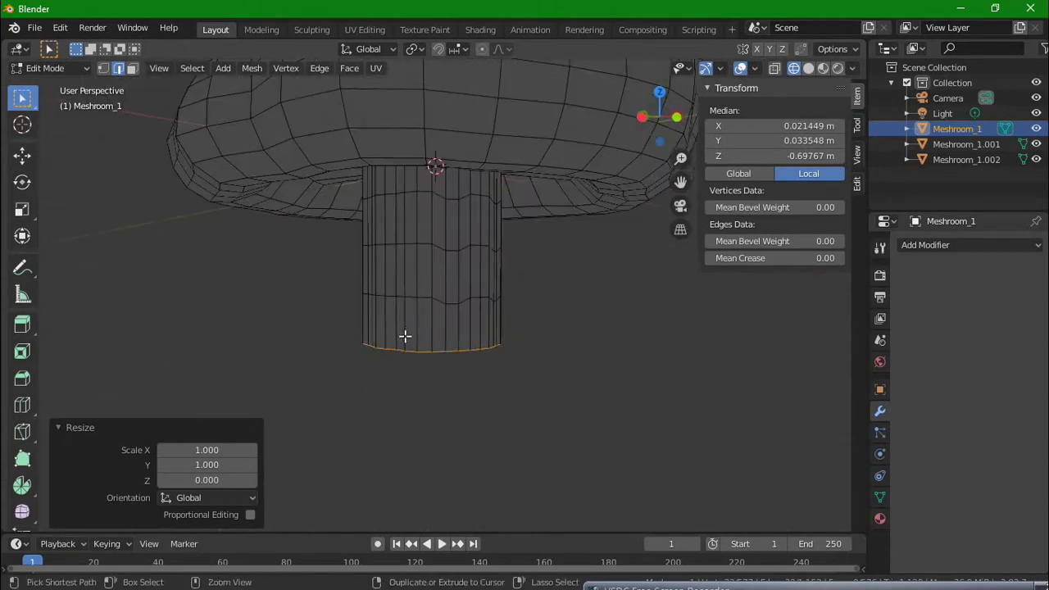
key("s")
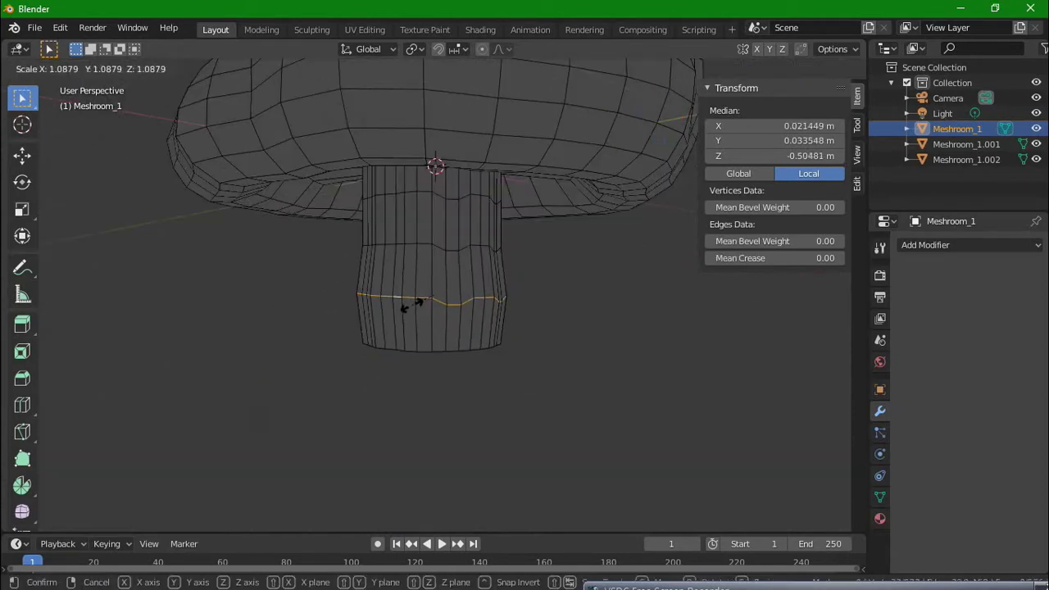
left_click(405, 299)
Add a centred loop cut around the stem and resize a stem edge loop.
key("ctrl+r")
left_click(400, 275)
right_click(400, 275)
left_click(382, 270)
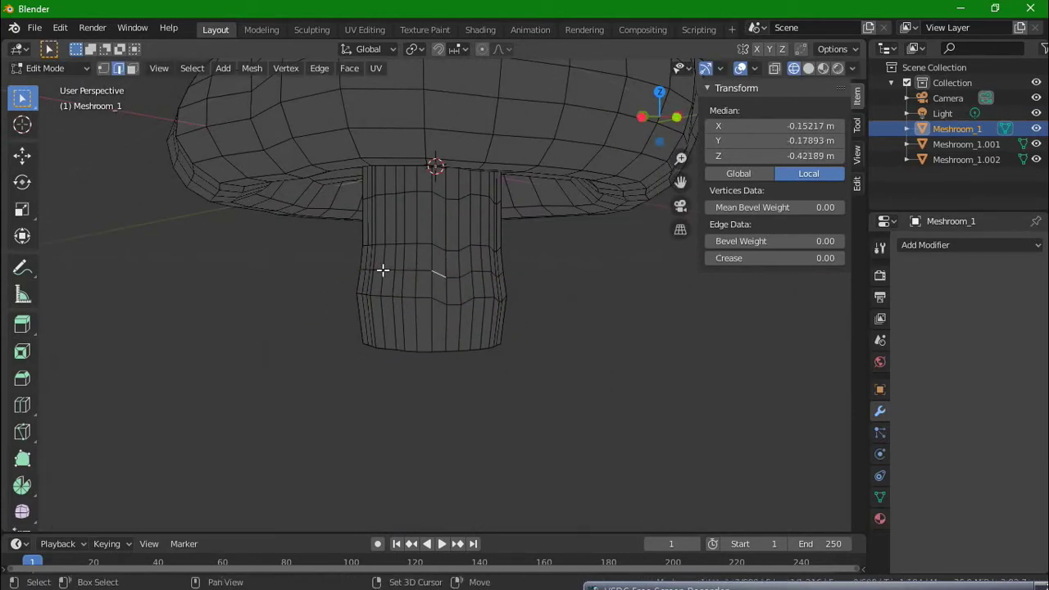
left_click_drag(382, 270, 408, 248)
left_click(427, 287)
Add another loop cut on the stem and slide it into place.
left_click(462, 278)
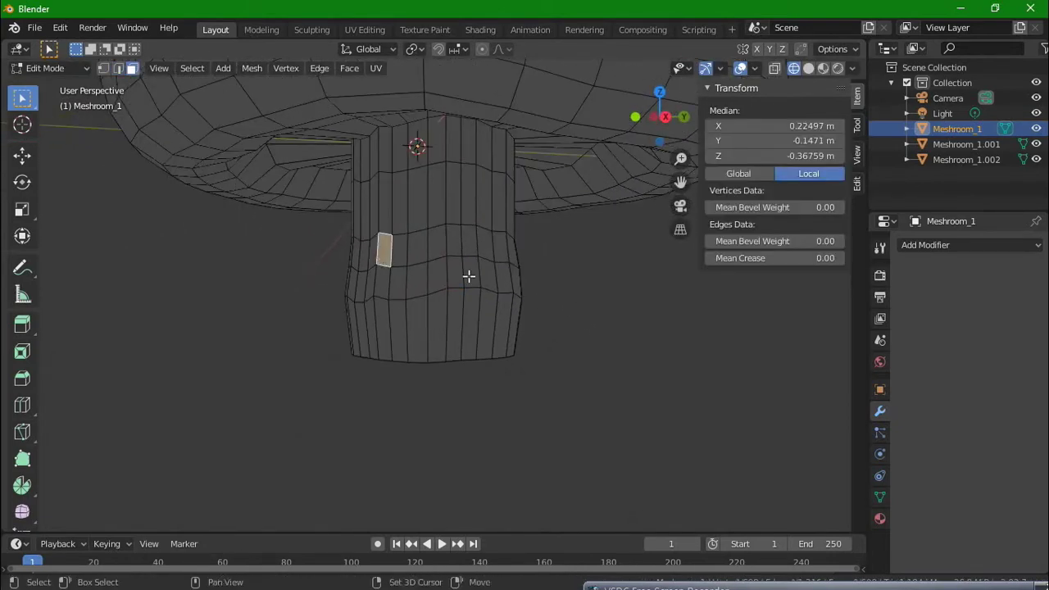
left_click_drag(469, 276, 400, 197)
key("ctrl+r")
left_click(395, 197)
key("3")
left_click(410, 187)
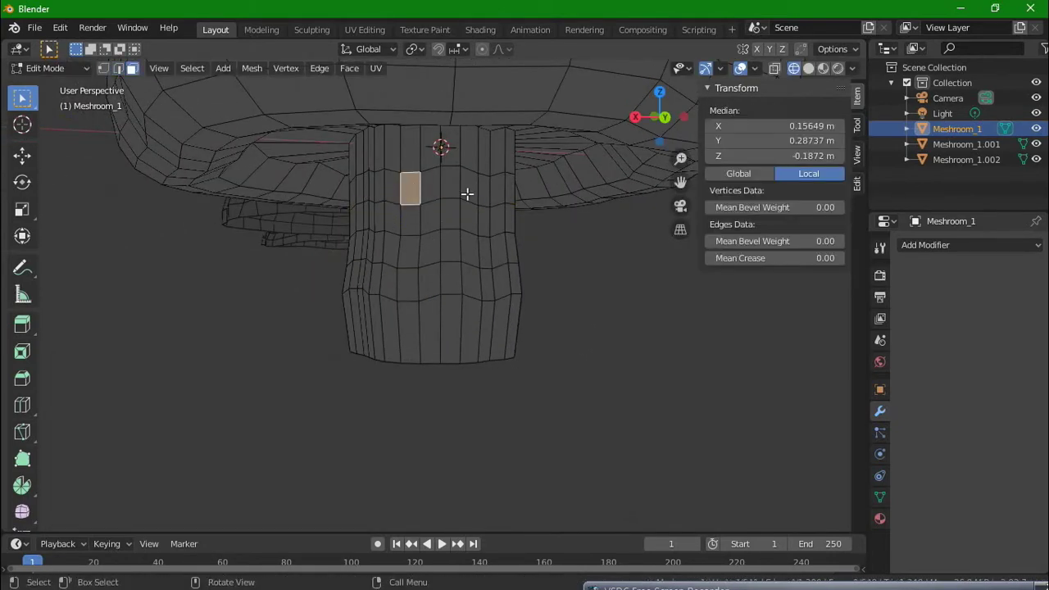
Select several stem faces and shrink them to 0.951.
left_click_drag(468, 194, 359, 192)
left_click(359, 192)
right_click(359, 188)
left_click(380, 239)
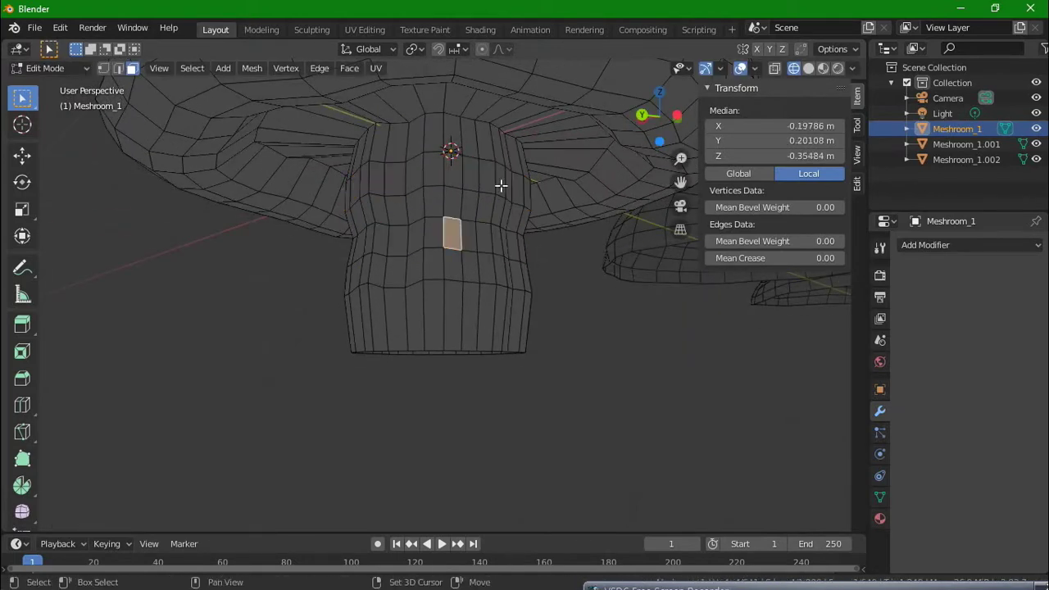
left_click(501, 186)
left_click_drag(501, 186, 432, 264)
left_click(429, 256)
key("s")
left_click(399, 222)
left_click_drag(398, 222, 413, 244)
left_click(382, 262)
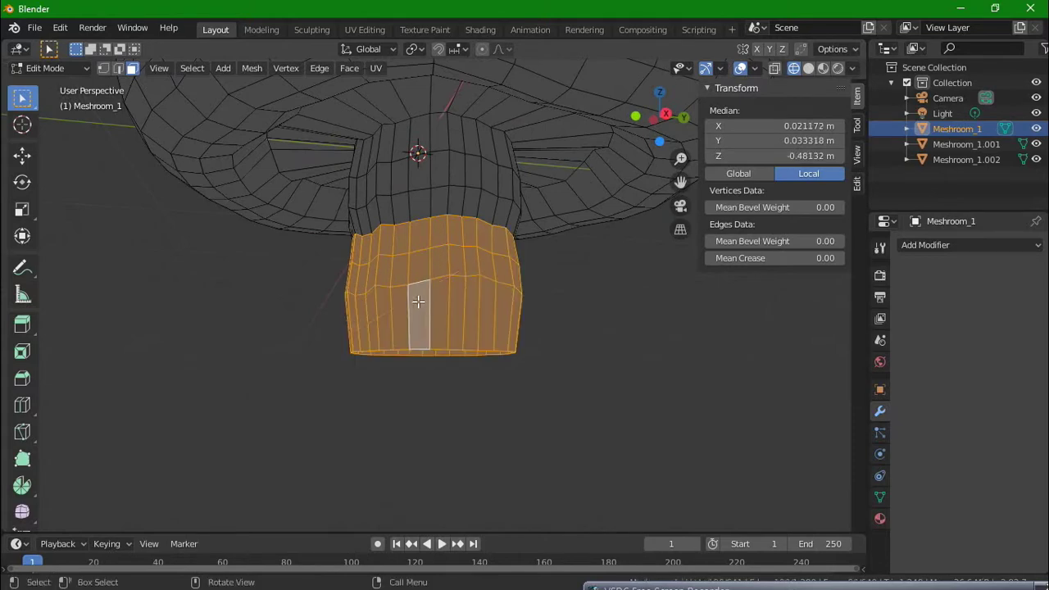
left_click(416, 300)
Scale the lower stem faces inward so the stem narrows toward its base.
key("ctrl+KP_Subtract")
key("ctrl+KP_Subtract")
key("s")
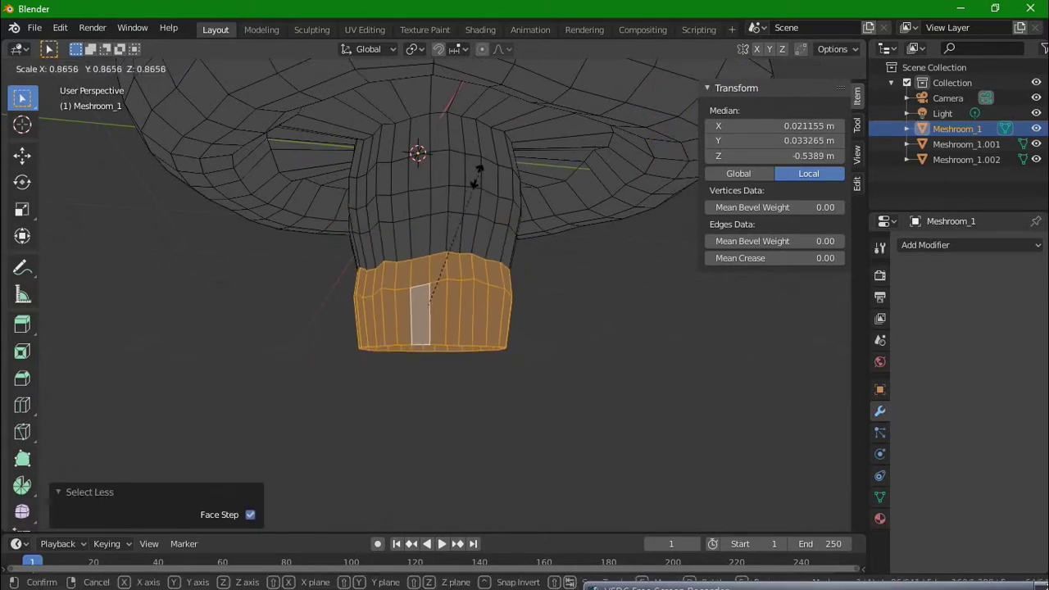
right_click(475, 162)
left_click(468, 175)
left_click(399, 289)
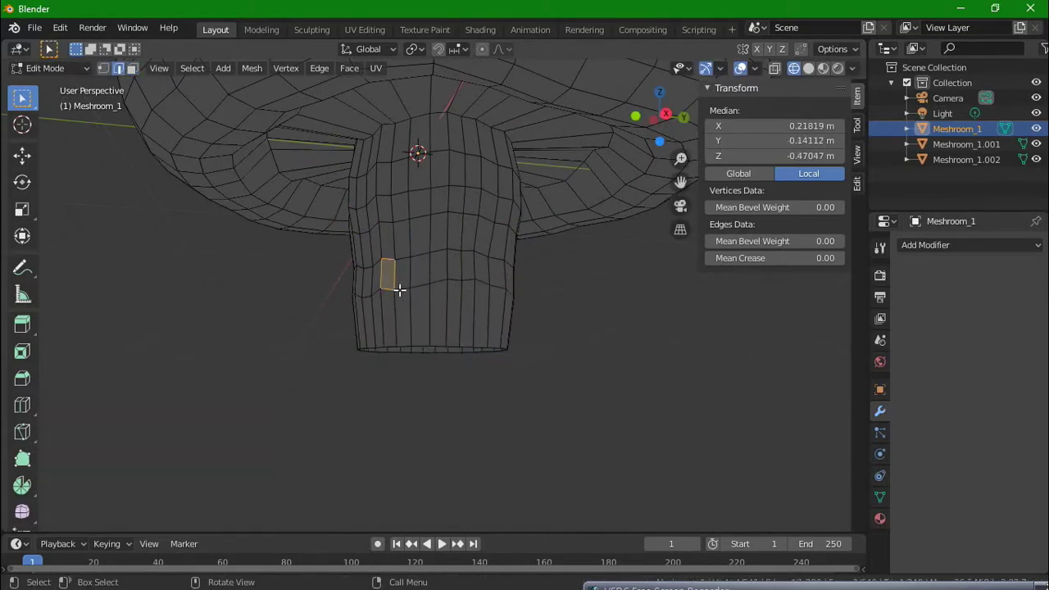
left_click(413, 289)
left_click(415, 347)
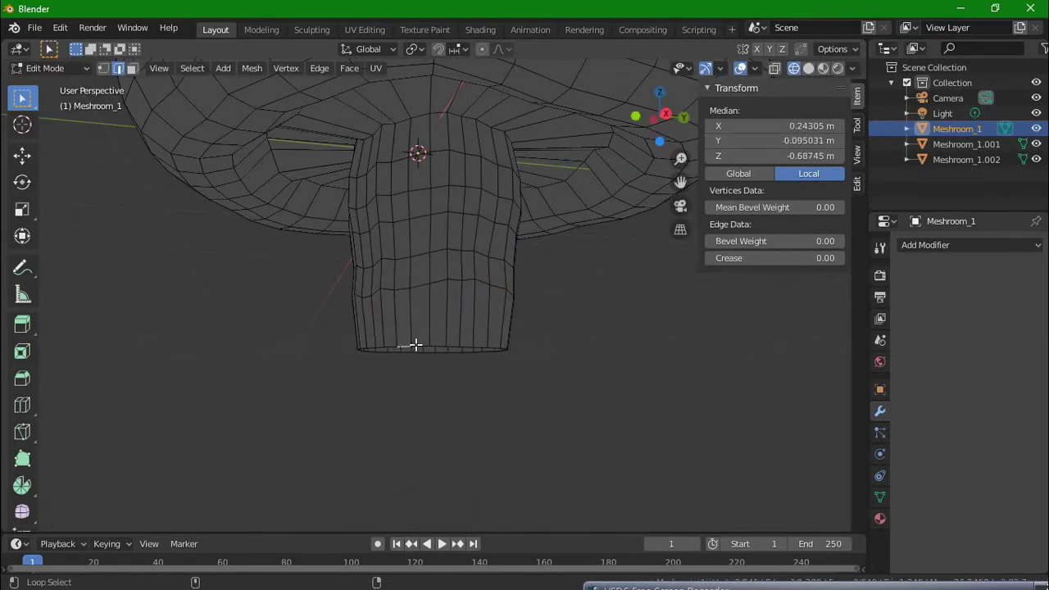
left_click_drag(415, 346, 380, 194)
scroll("down", 3)
scroll("up", 3)
Dissolve two middle edge loops on the stem.
left_click(379, 194)
key("x")
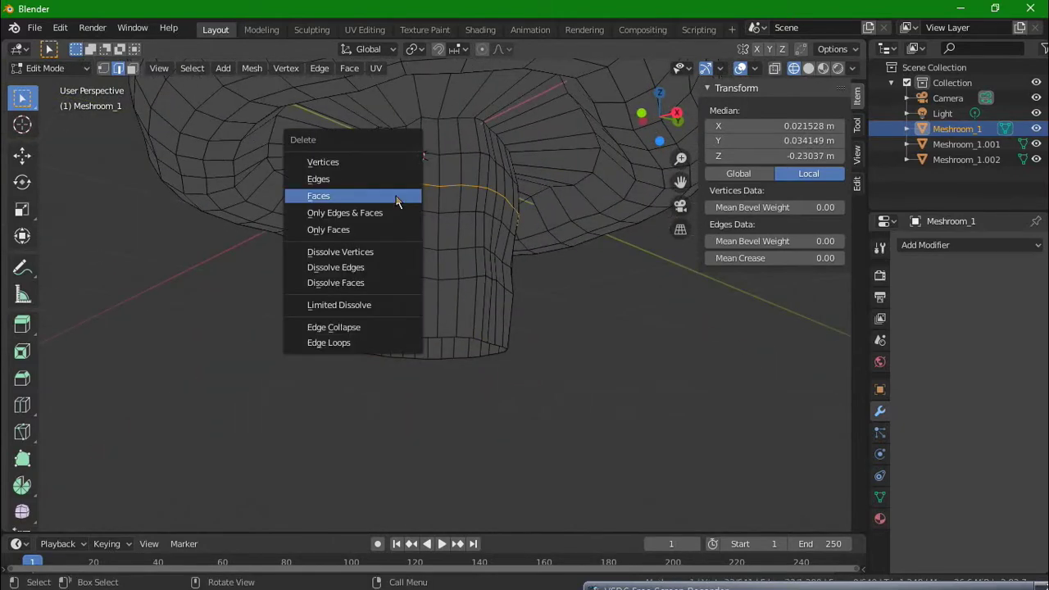
left_click(344, 272)
left_click(444, 249)
key("x")
left_click(444, 249)
left_click_drag(444, 249, 409, 162)
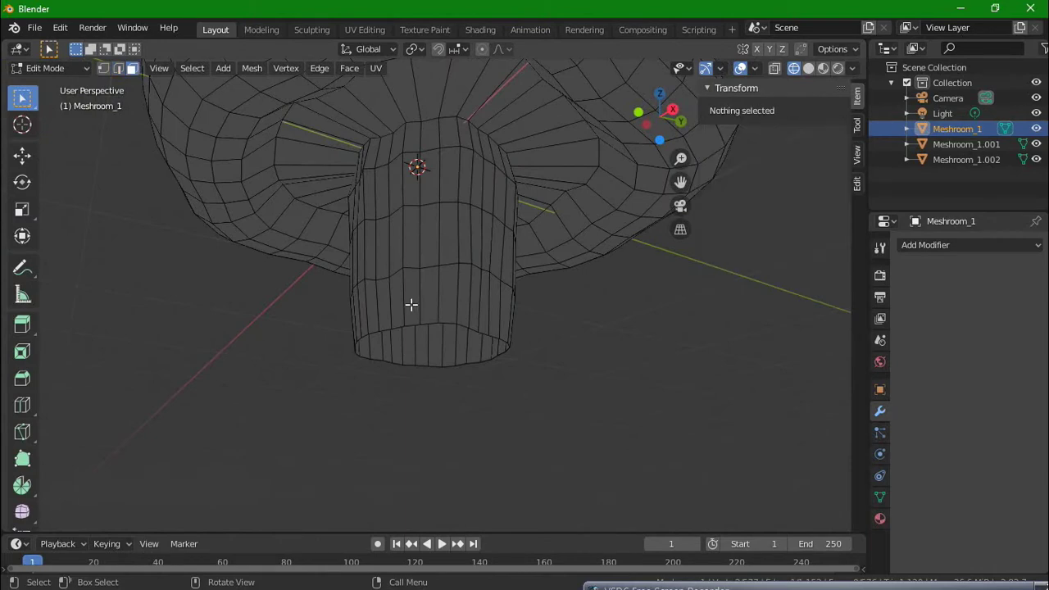
Separate the stem faces into their own object.
left_click(429, 237)
left_click(376, 228)
key("Tab")
left_click(421, 262)
key("Tab")
left_click_drag(422, 263, 548, 271)
Dissolve four vertical edge loops on the separated stem.
left_click(389, 250)
left_click(485, 292)
left_click(391, 298)
left_click(471, 309)
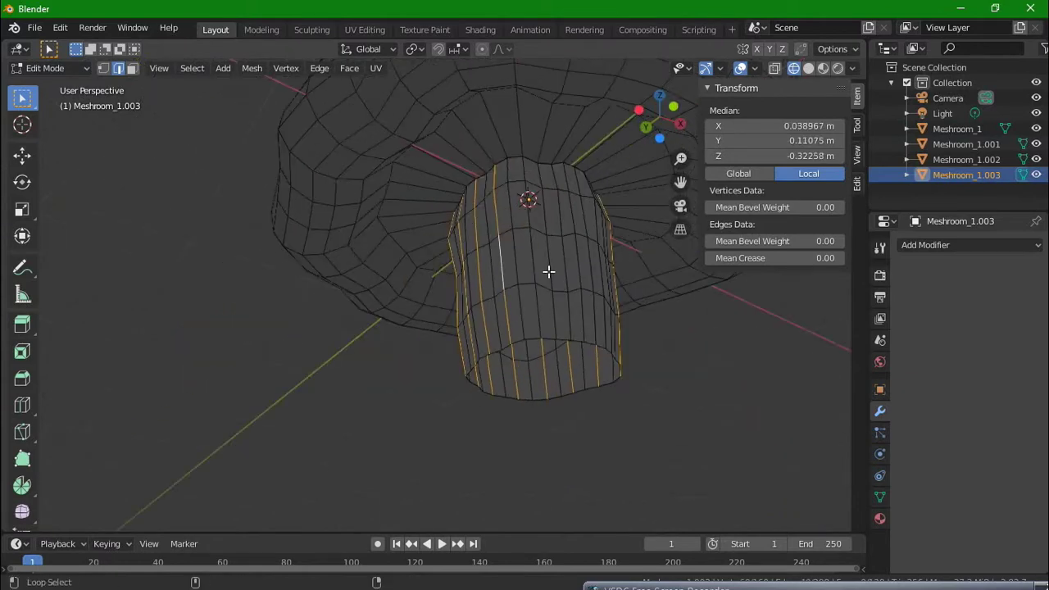
left_click_drag(614, 300, 546, 228)
key("x")
left_click(530, 300)
Move individual stem vertices to dent and roughen the stem's shape.
left_click_drag(529, 300, 366, 265)
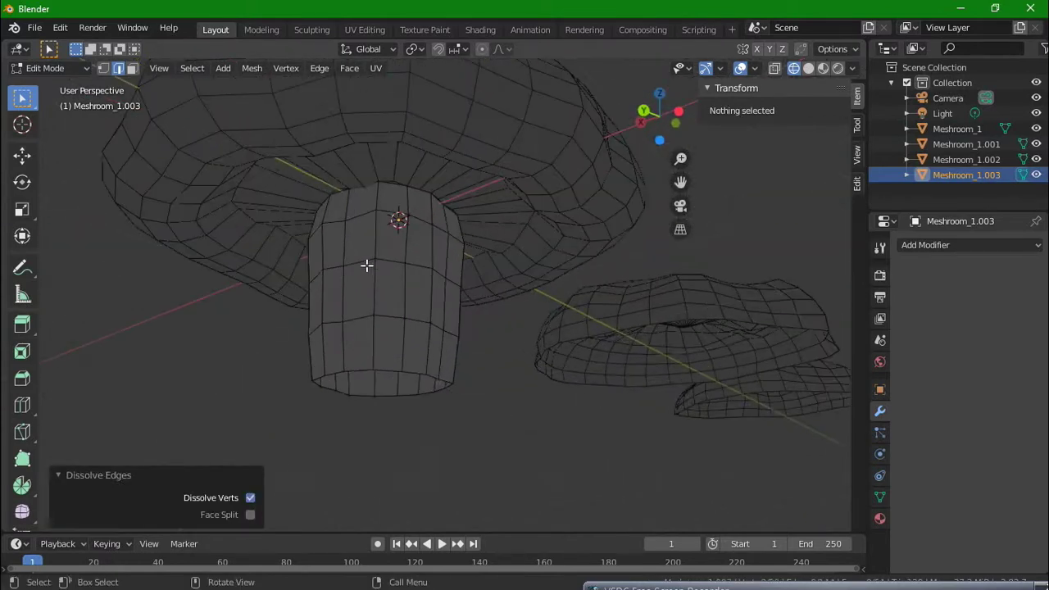
key("g")
left_click(424, 288)
key("g")
left_click(429, 311)
left_click_drag(429, 312, 499, 294)
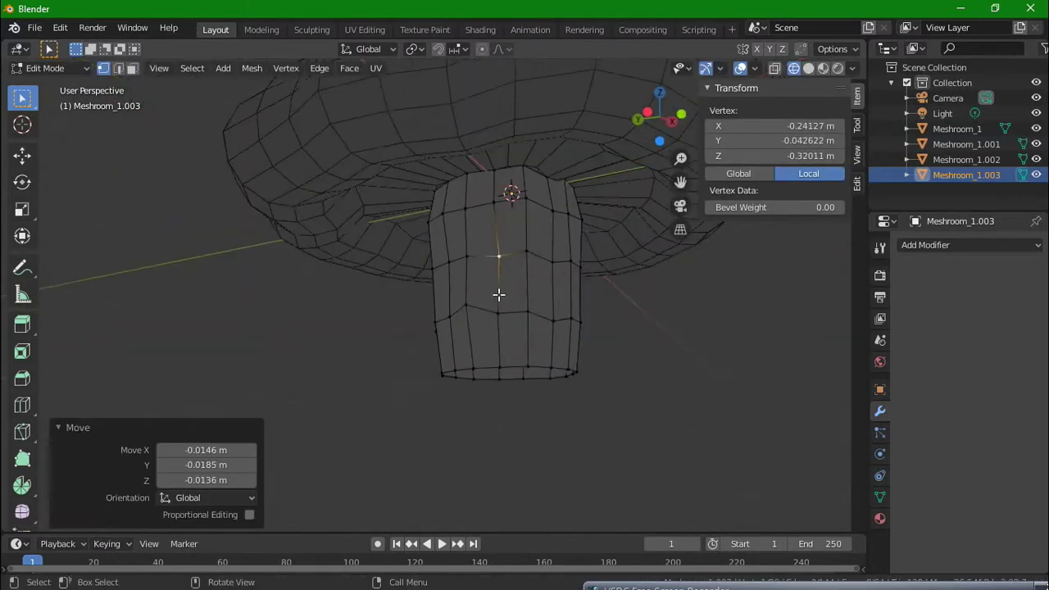
left_click_drag(580, 294, 359, 227)
left_click(309, 206)
key("g")
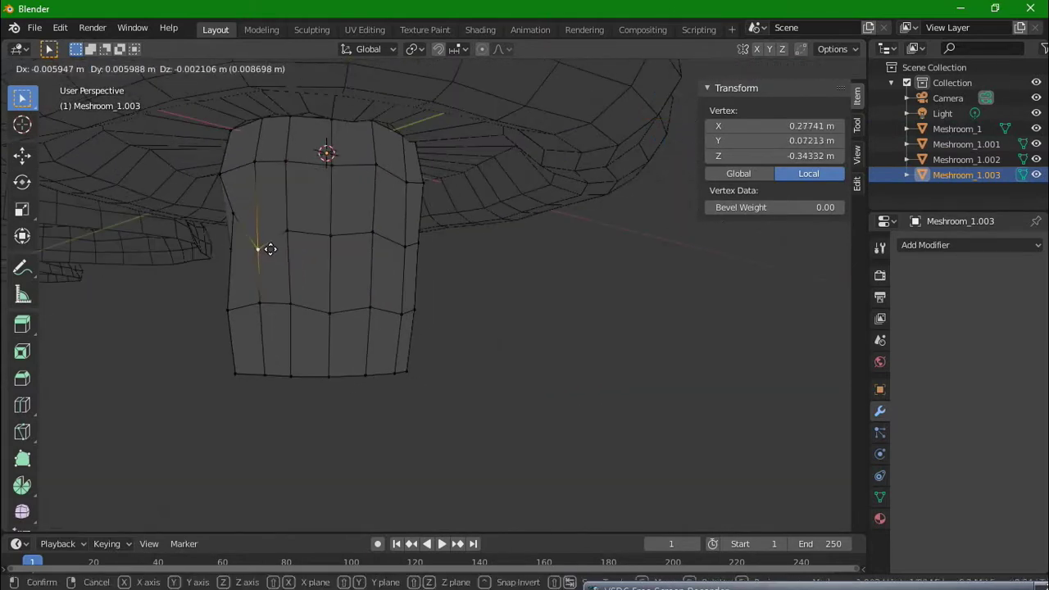
left_click(273, 278)
key("g")
left_click(305, 281)
key("g")
left_click(305, 230)
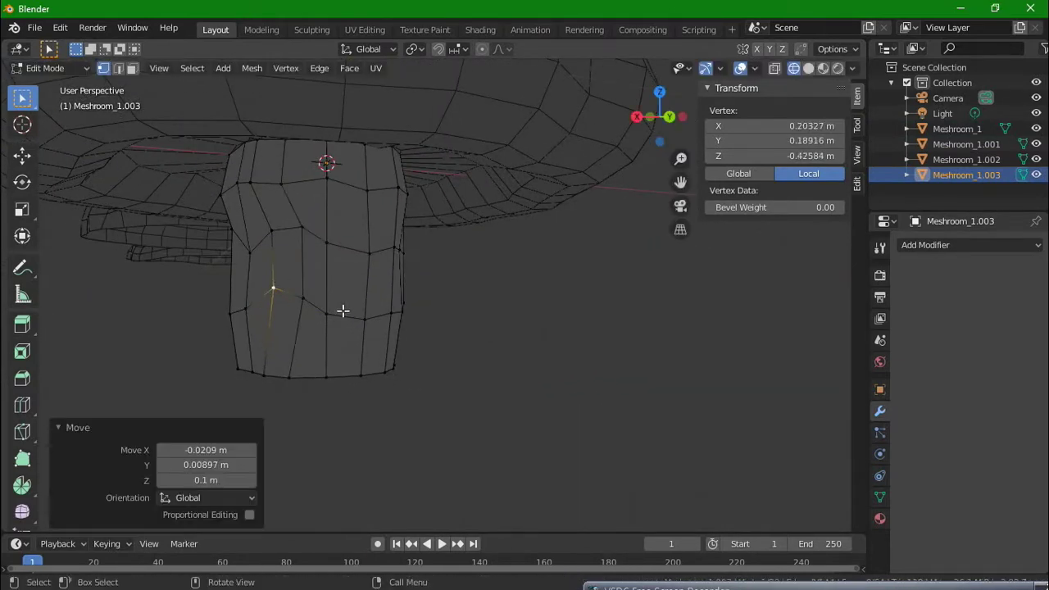
Shift more stem vertices, including near the top, for an irregular stem.
key("g")
left_click_drag(342, 309, 425, 265)
left_click(320, 251)
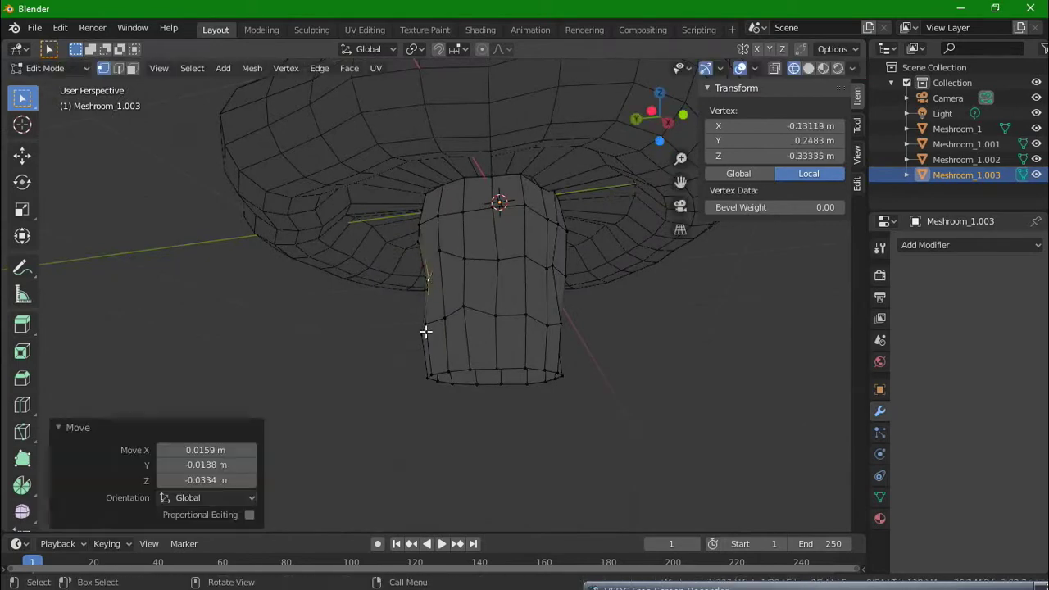
key("g")
left_click(484, 225)
key("g")
left_click(499, 248)
left_click_drag(499, 248, 411, 175)
key("g")
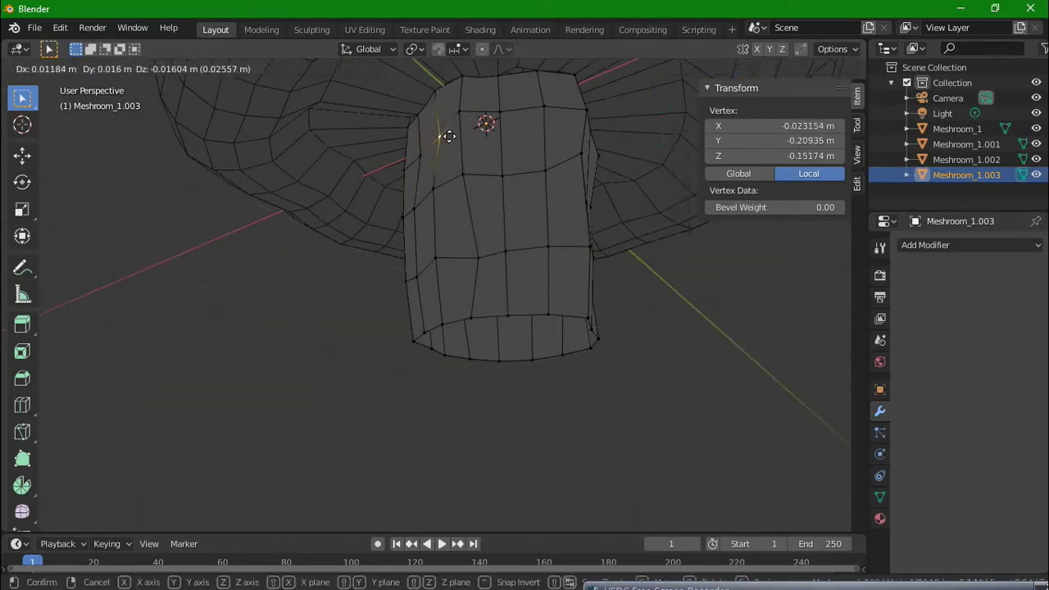
left_click(450, 136)
left_click_drag(604, 197, 468, 150)
Merge the vertex loop under the Meshroom_1 cap at its centre.
key("alt+q")
left_click(533, 146)
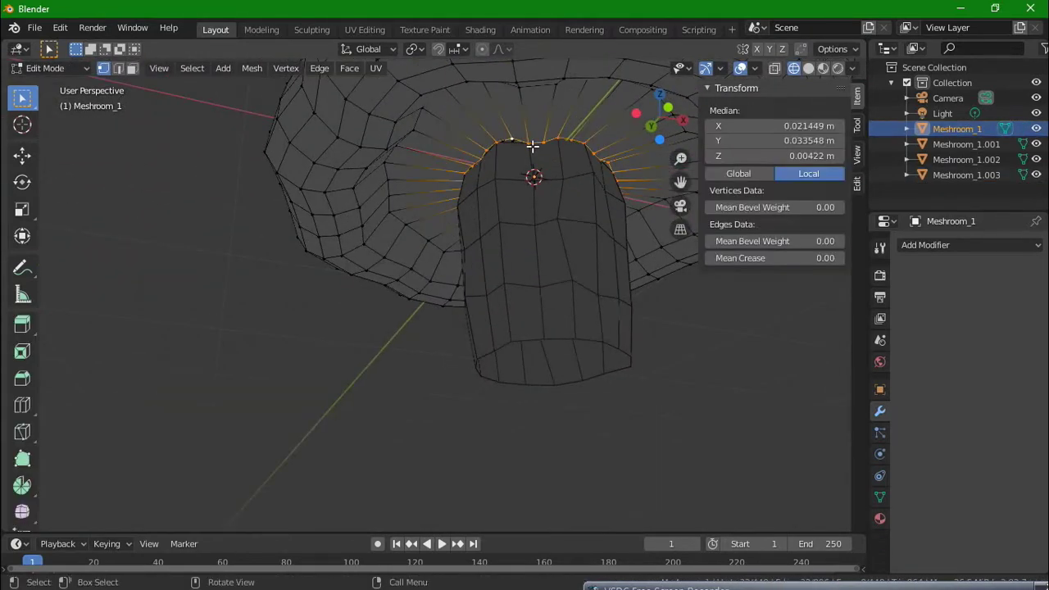
key("m")
left_click(534, 149)
left_click_drag(534, 153, 508, 267)
key("Tab")
Reposition the stem object and join it with the cap into one mesh.
left_click(523, 246)
key("g")
left_click(510, 261)
left_click(462, 154)
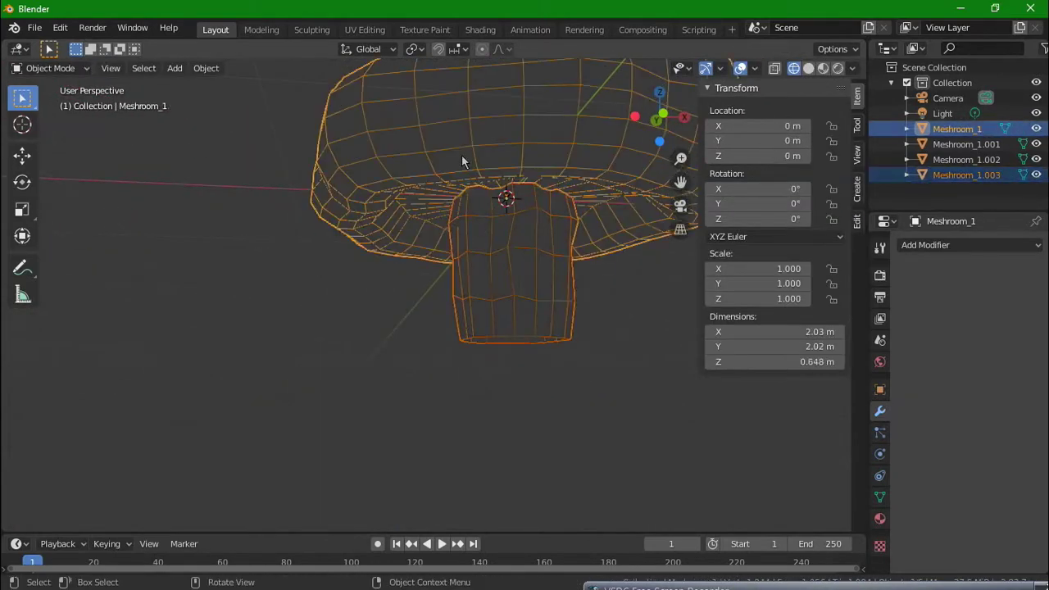
key("ctrl+j")
key("Tab")
left_click_drag(461, 154, 511, 148)
Raise the cap's centre vertex by 0.0275 m.
key("Tab")
left_click(452, 197)
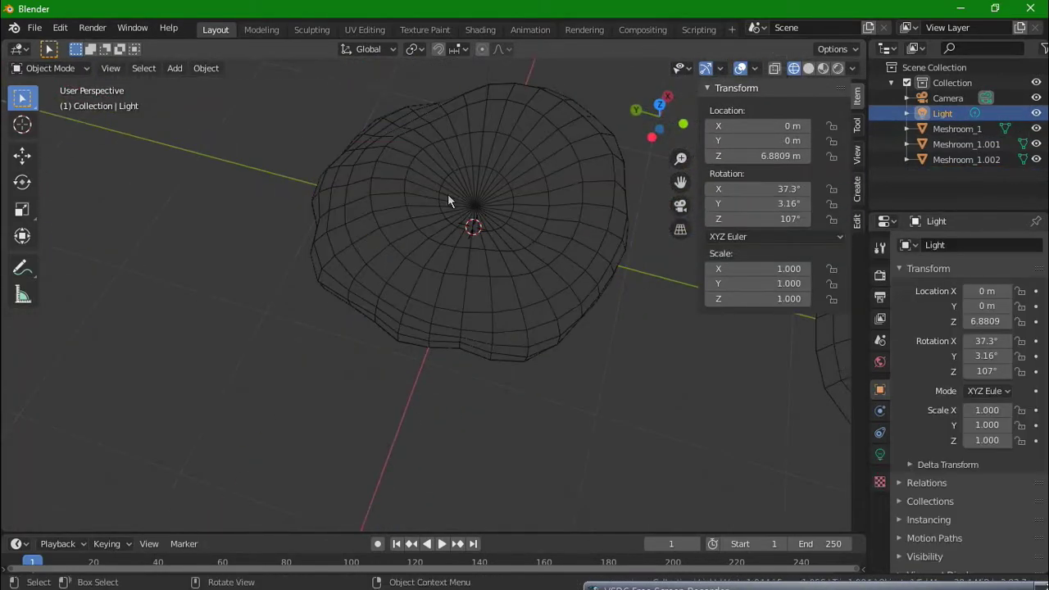
key("ctrl+z")
key("ctrl+z")
left_click(476, 205)
left_click_drag(475, 206, 525, 137)
left_click(524, 130)
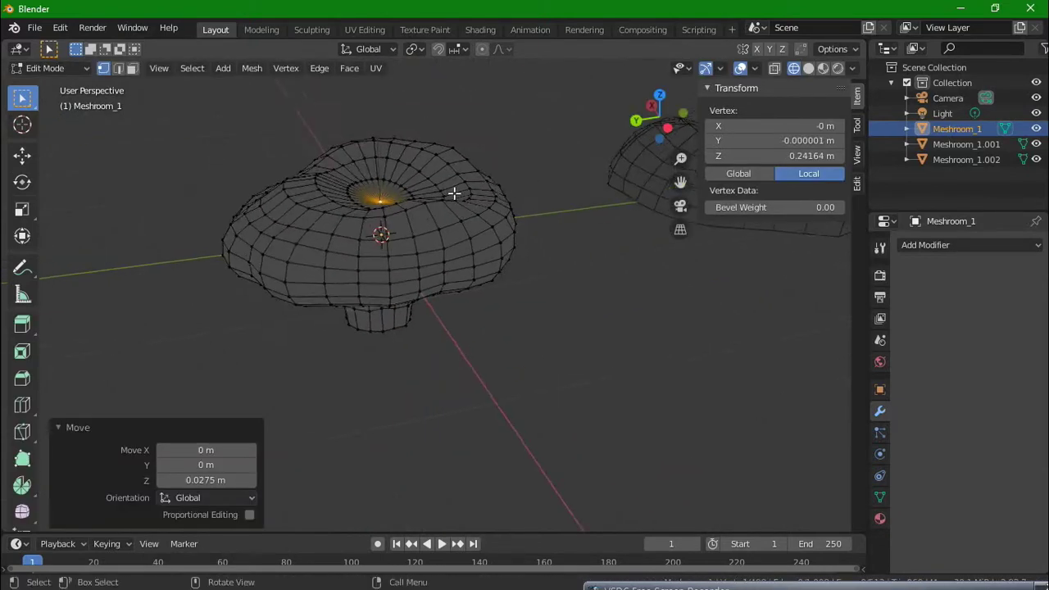
Mark a vertical stem edge as a UV seam.
key("Tab")
left_click_drag(452, 189, 312, 224)
key("Tab")
left_click_drag(310, 285, 314, 159)
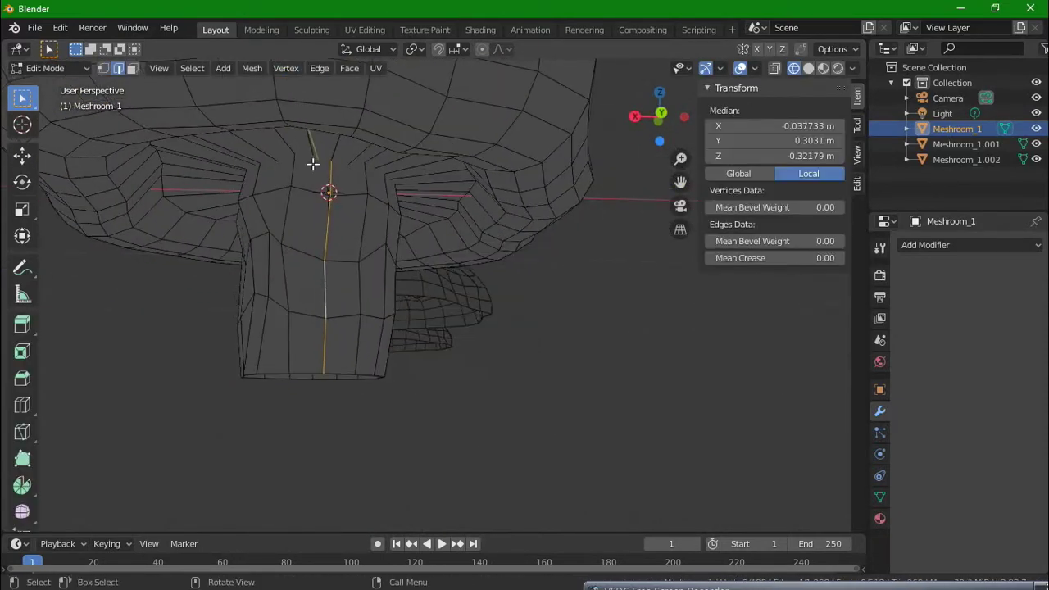
key("u")
left_click(279, 435)
left_click_drag(279, 436, 417, 194)
Mark the cap's rim edge loop as a UV seam.
left_click(362, 229)
left_click_drag(344, 146, 480, 131)
left_click(419, 117)
key("u")
left_click(287, 240)
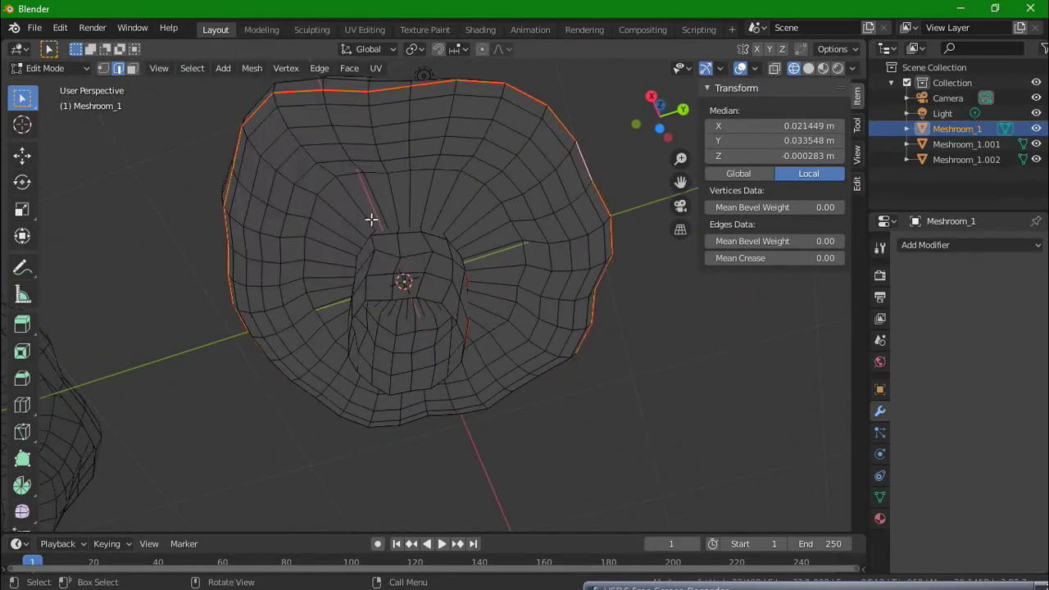
left_click_drag(369, 218, 378, 286)
Edit the Meshroom_1.001 cap and select its bottom rim loop.
key("Tab")
left_click_drag(231, 264, 347, 251)
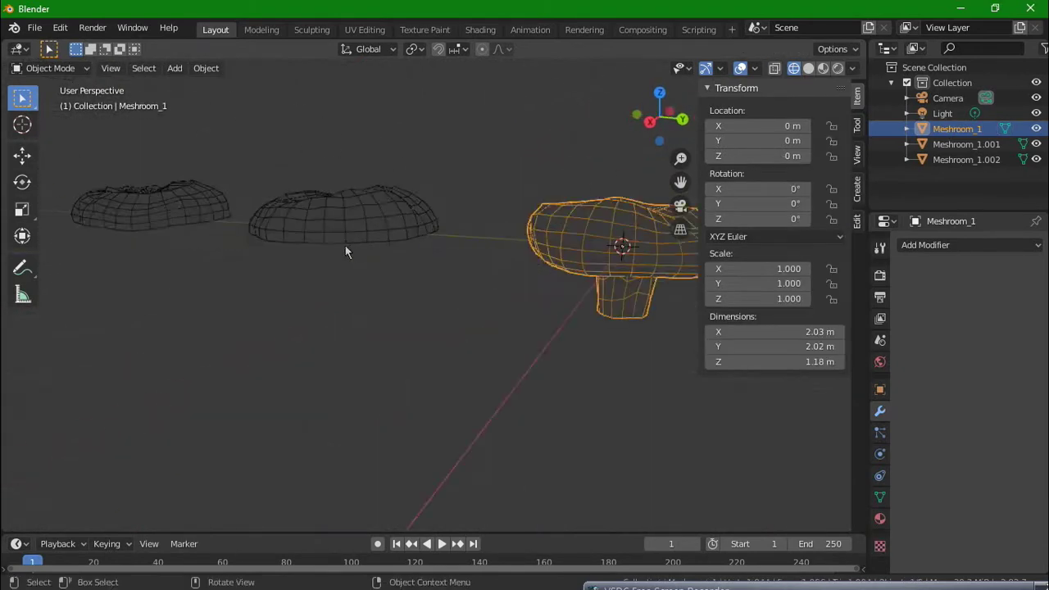
left_click(347, 250)
key("Tab")
left_click_drag(238, 227, 276, 246)
scroll("up", 3)
left_click(463, 245)
scroll("down", 3)
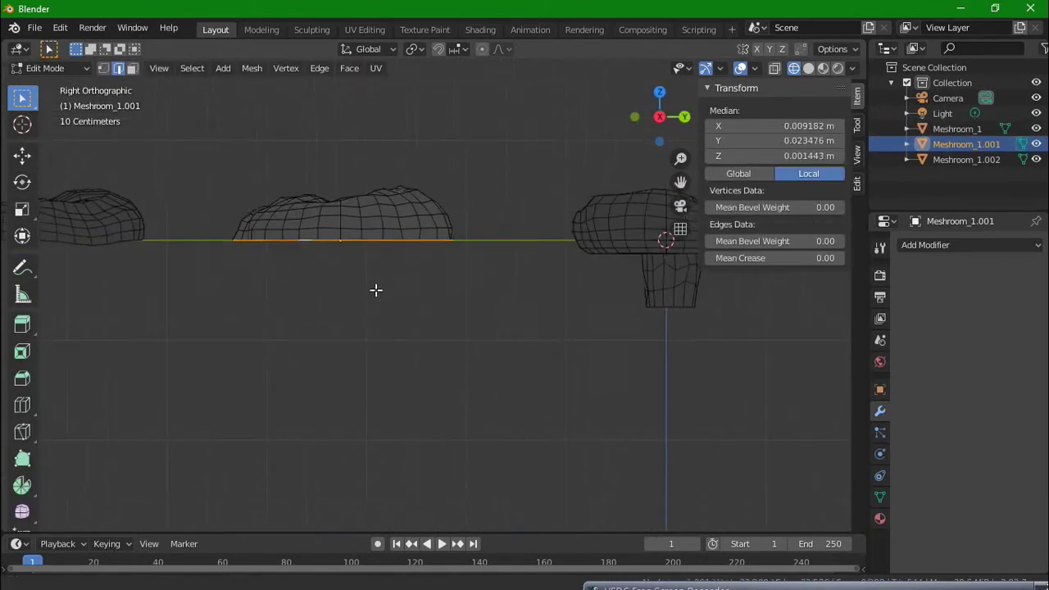
scroll("down", 3)
Extrude the rim loop downward twice and shrink the new loop to about half.
key("e")
left_click(373, 291)
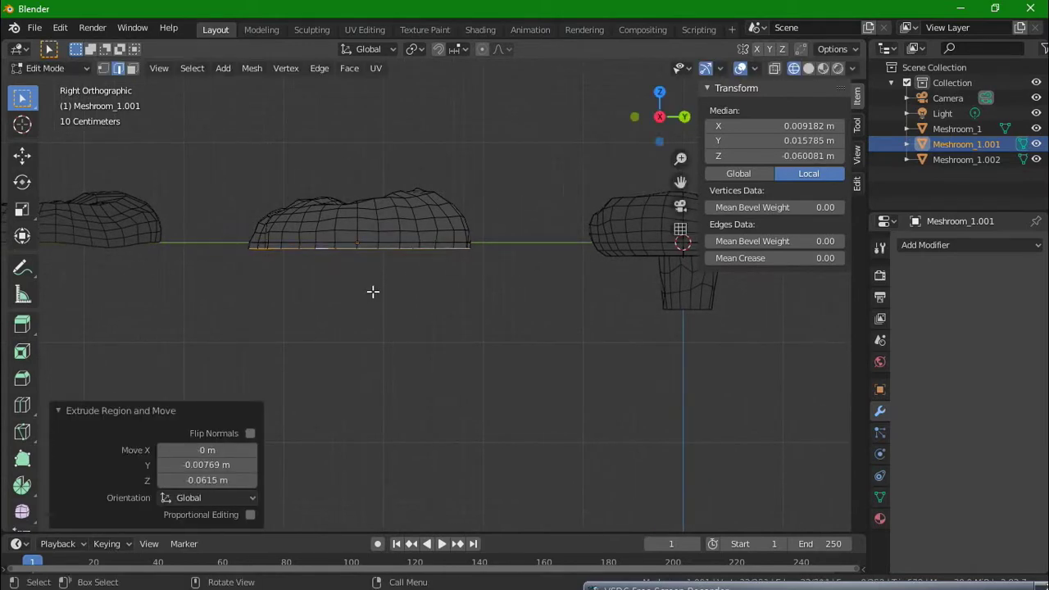
left_click_drag(373, 291, 402, 284)
key("e")
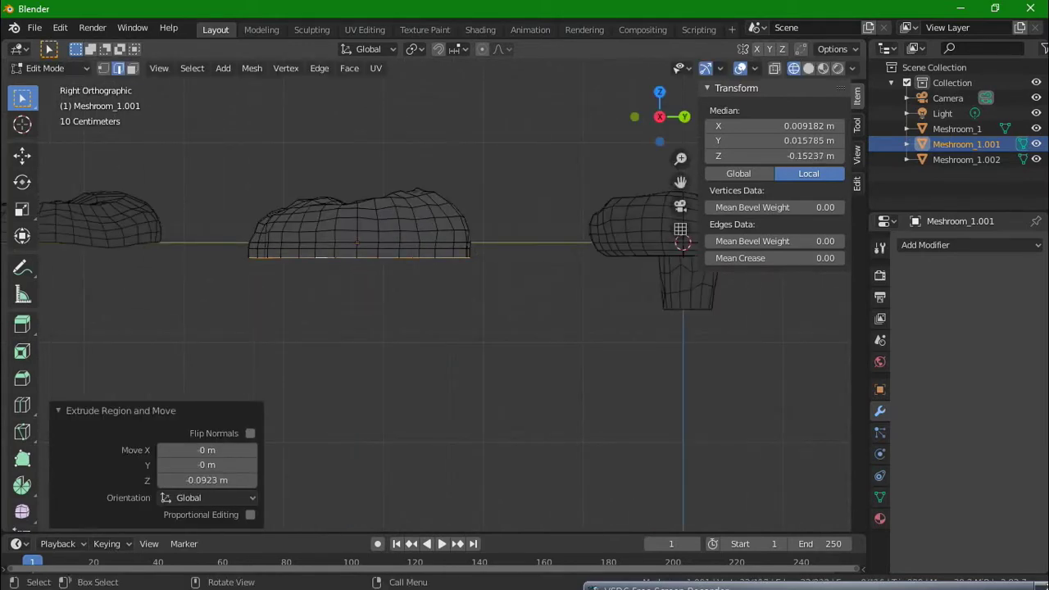
left_click(400, 298)
key("s")
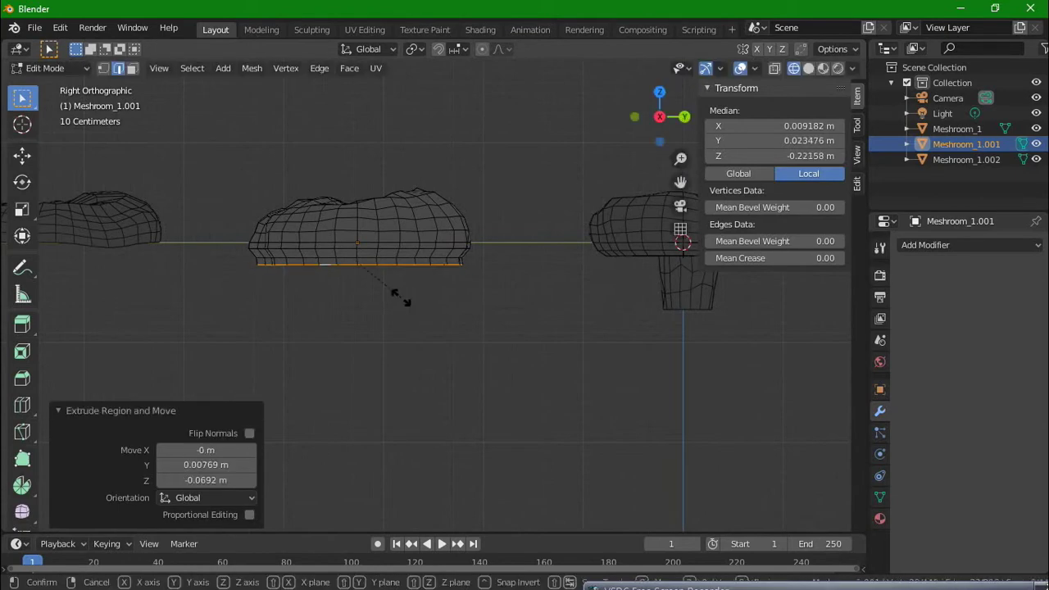
left_click(397, 289)
left_click_drag(397, 289, 331, 349)
left_click(325, 287)
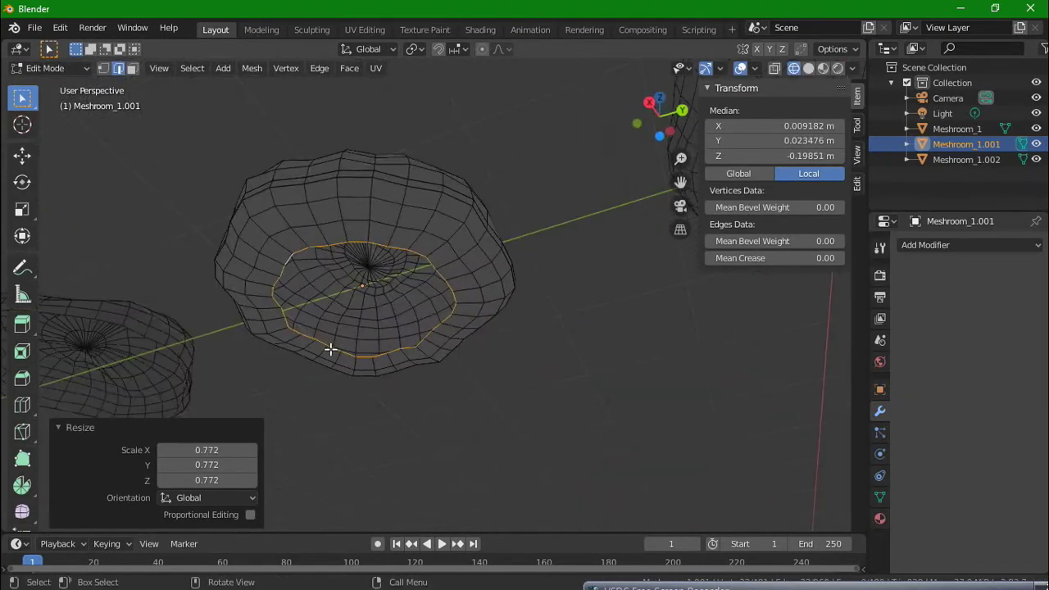
left_click(355, 330)
Extrude the stem down from the shrunken rim, checking it from the front view.
key("KP_1")
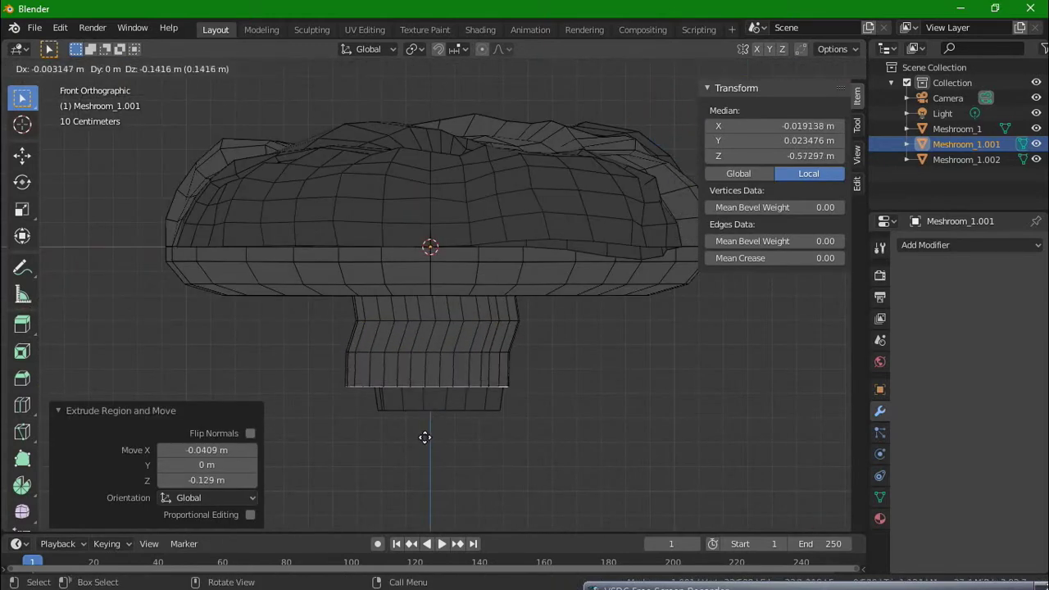
left_click_drag(449, 464, 394, 293)
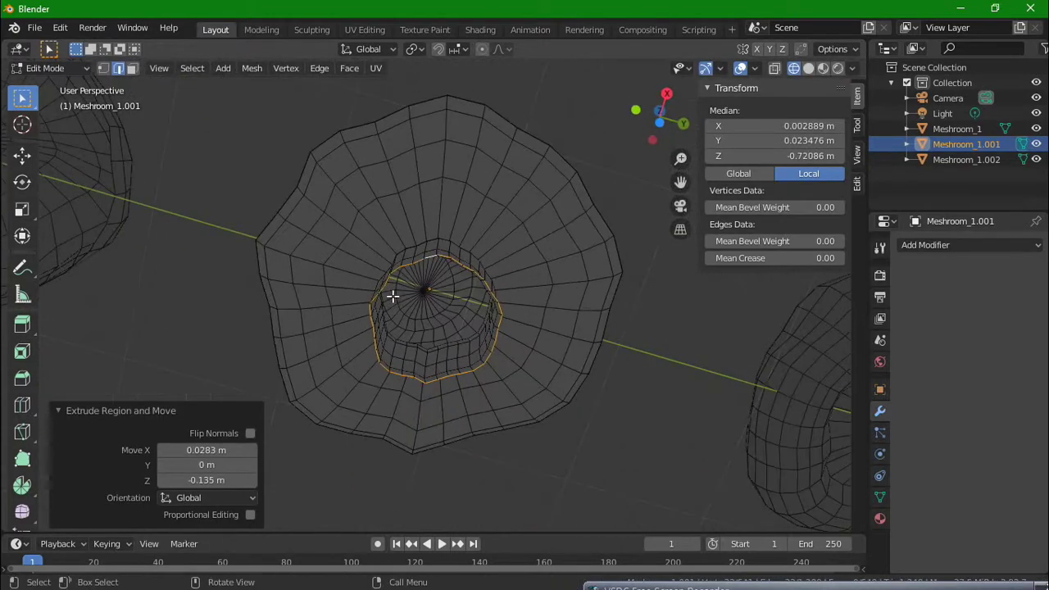
left_click(320, 227)
scroll("down", 3)
left_click_drag(321, 227, 345, 267)
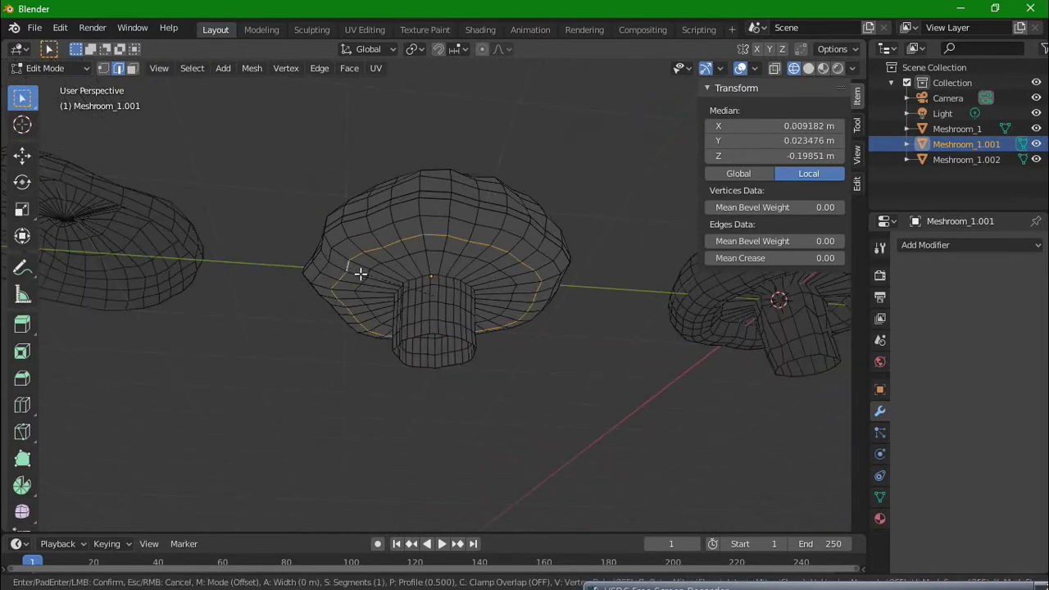
Switch to faces, pick a face under the cap and scale the underside ring.
key("Escape")
left_click(366, 277)
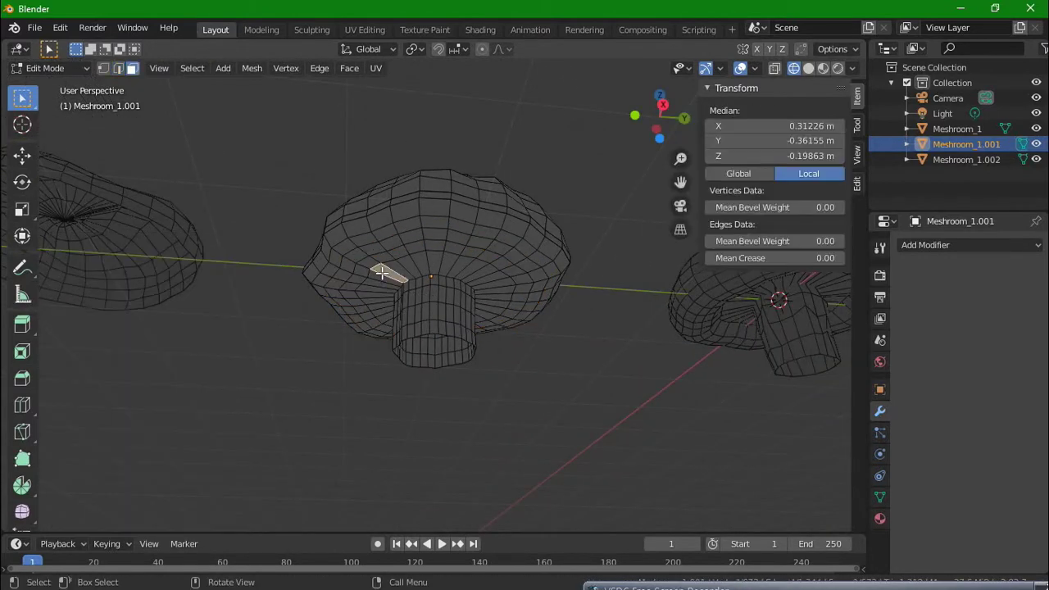
left_click_drag(382, 250, 351, 289)
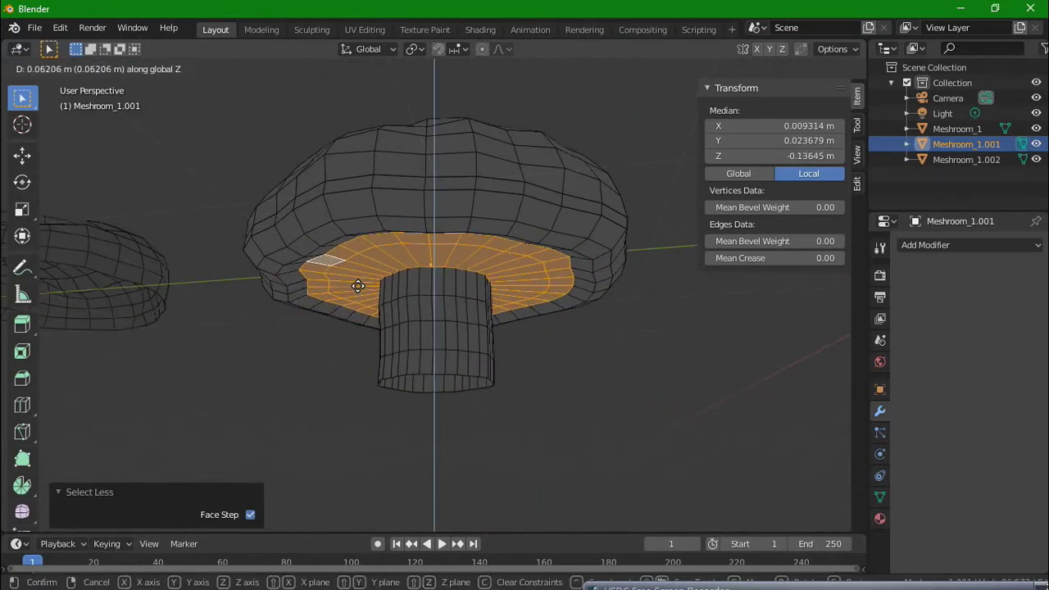
left_click(358, 285)
key("s")
left_click(356, 292)
left_click_drag(357, 292, 377, 335)
Undo the scale, then select the whole face ring under the cap and raise it.
key("ctrl+z")
left_click(354, 270)
left_click(352, 265)
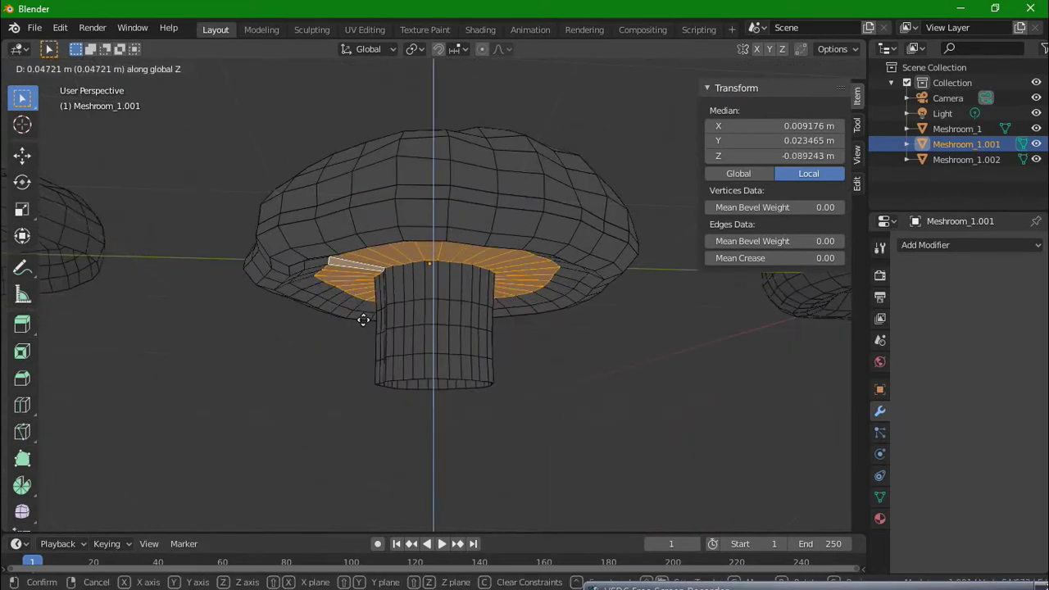
left_click(361, 322)
scroll("up", 3)
scroll("down", 3)
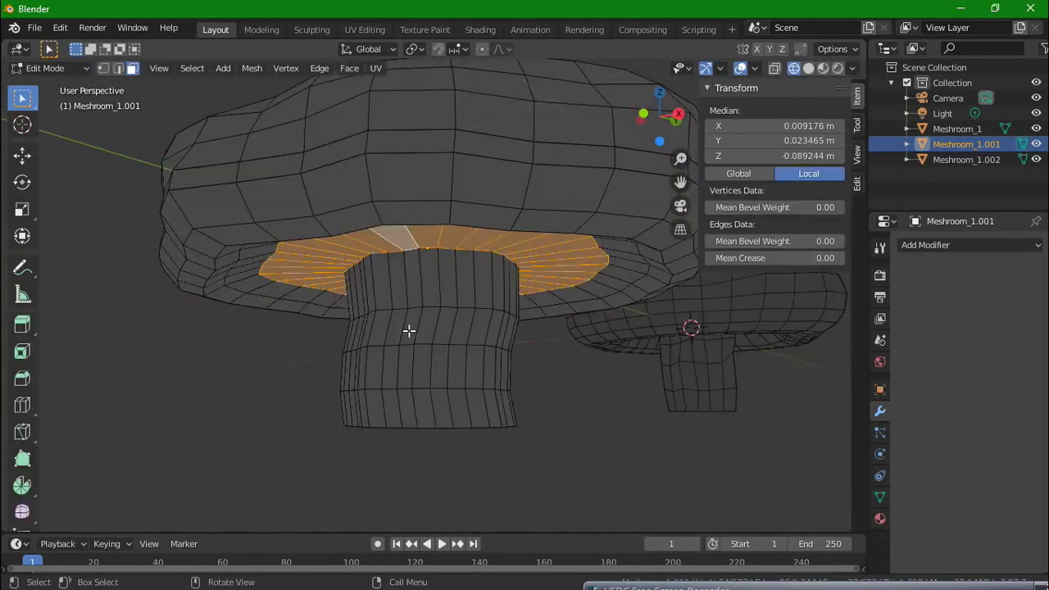
left_click_drag(410, 331, 398, 326)
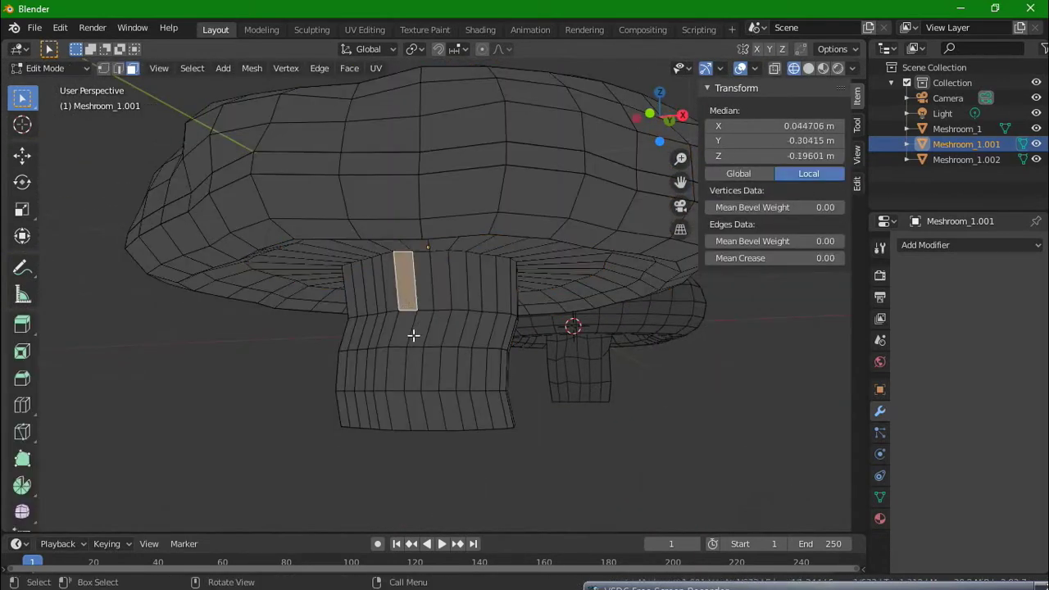
Separate the stem into Meshroom_1.003 and add a Displace modifier using a Clouds texture.
left_click(414, 408)
key("Tab")
left_click(966, 174)
left_click(971, 245)
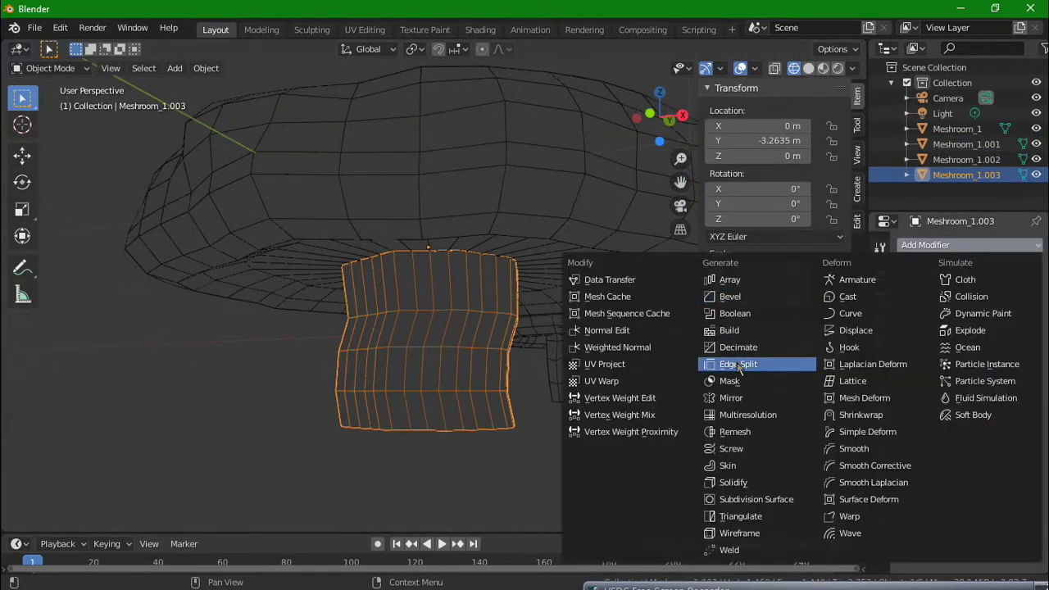
left_click(773, 363)
scroll("down", 3)
left_click(912, 328)
left_click(774, 349)
scroll("up", 3)
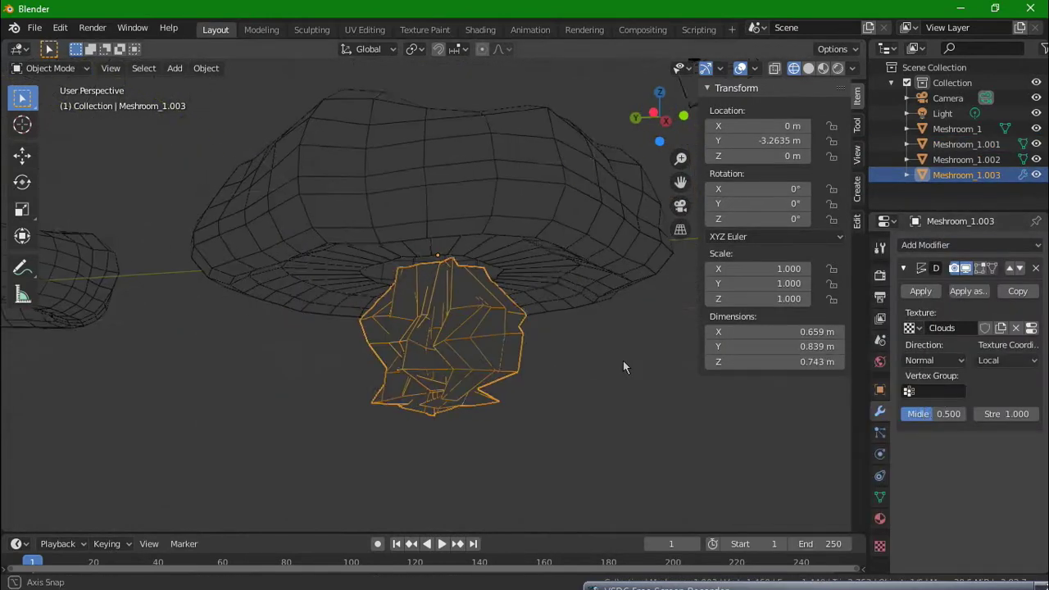
Set the displacement midlevel to 0.845 and apply the modifier.
left_click_drag(943, 414, 963, 414)
left_click_drag(443, 410, 592, 398)
scroll("up", 3)
scroll("up", 3)
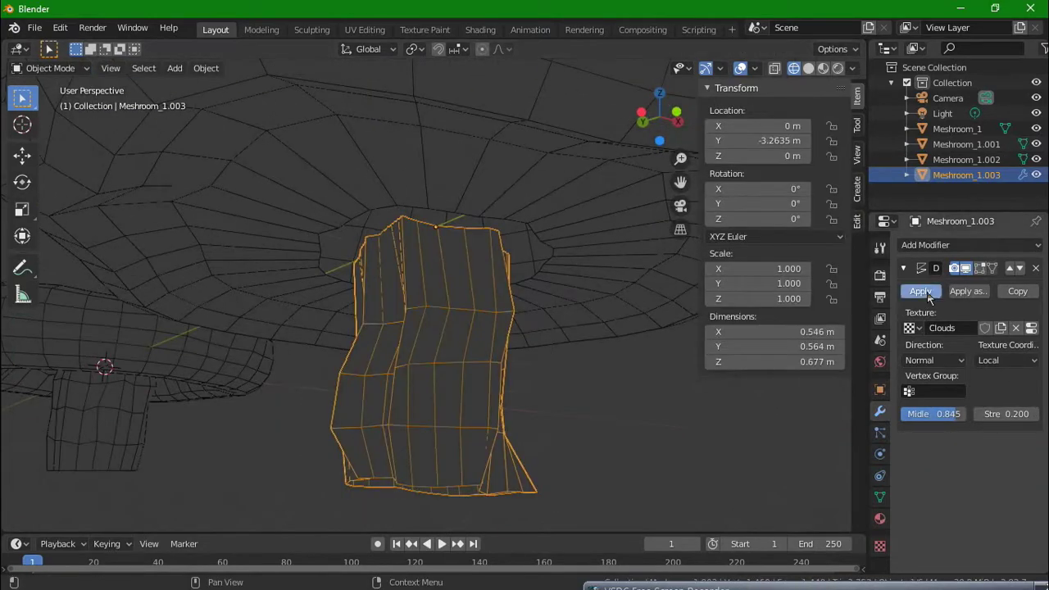
left_click(921, 292)
In Edit Mode, dissolve the selected edges on the stem.
key("Tab")
left_click_drag(274, 398, 420, 349)
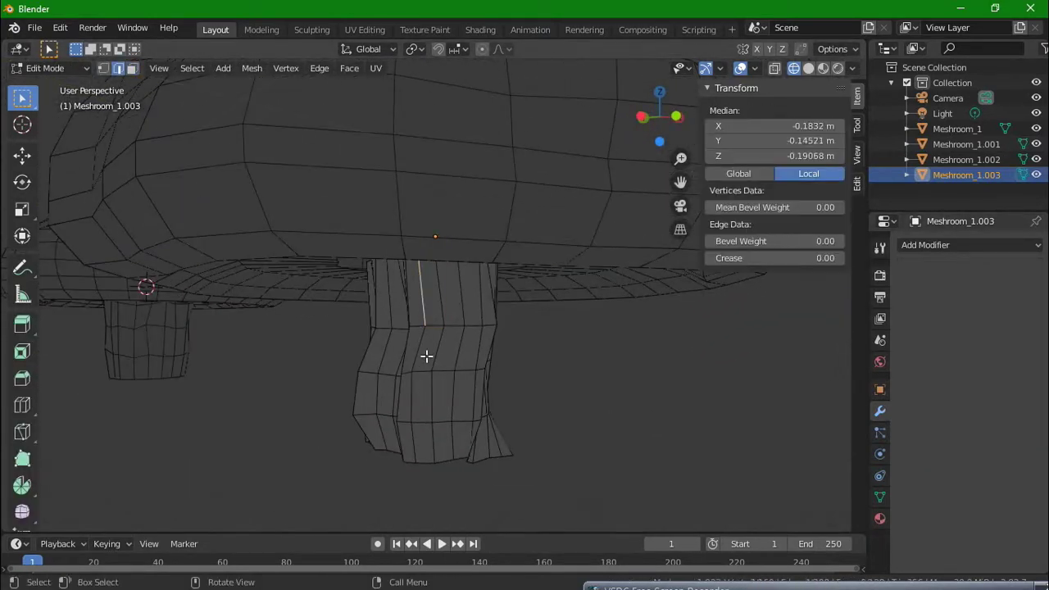
key("x")
left_click(416, 400)
Select two more vertical stem edge loops and dissolve them.
left_click_drag(487, 320, 328, 321)
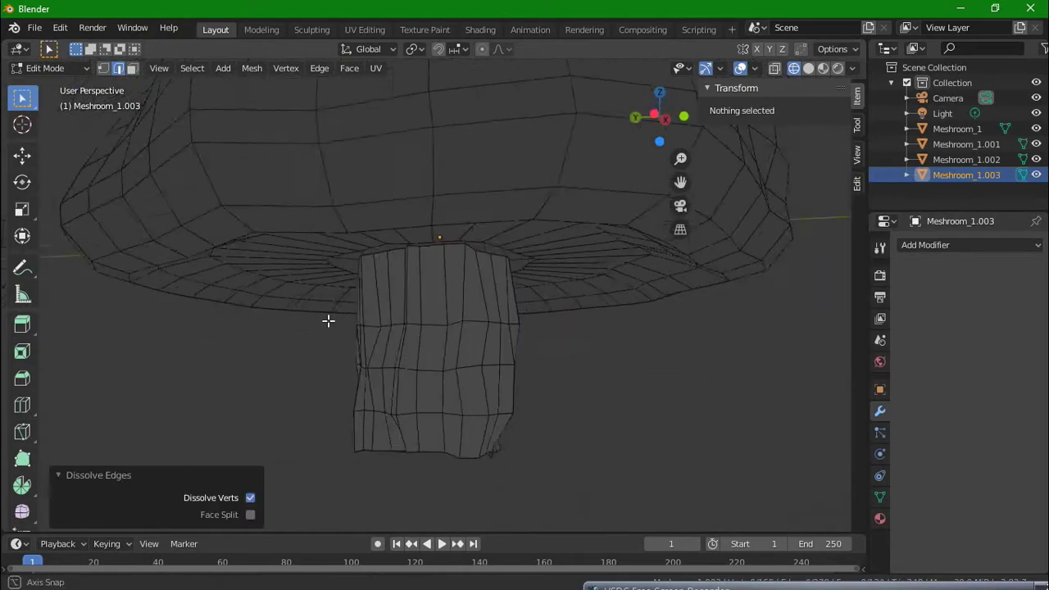
left_click(431, 353)
key("x")
left_click(431, 354)
left_click_drag(431, 353, 377, 393)
left_click(377, 393)
key("x")
left_click(410, 290)
left_click_drag(410, 291, 380, 314)
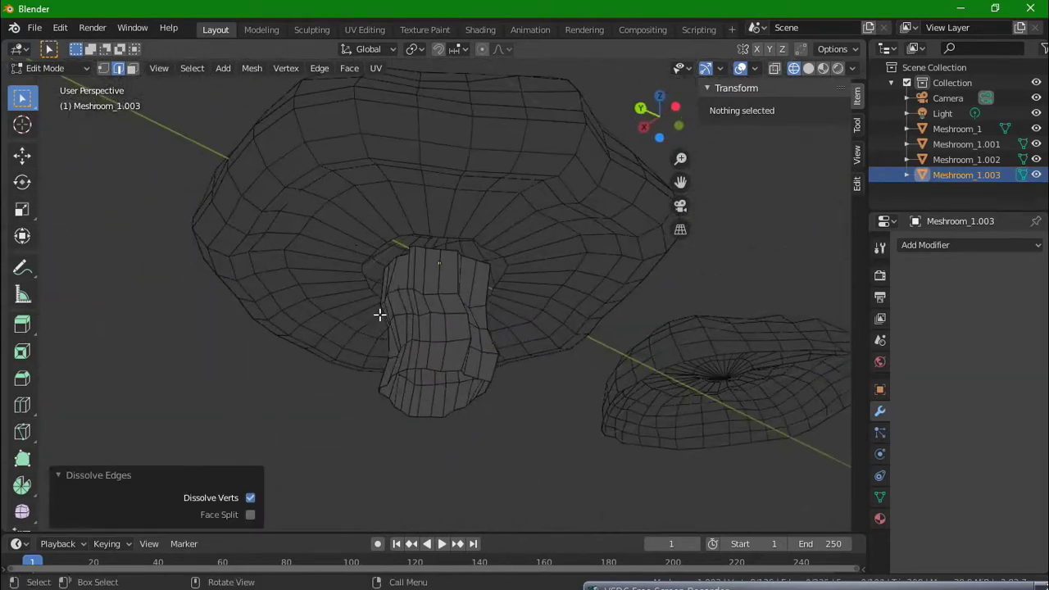
Merge the stray stem vertices at their center.
key("alt+q")
left_click(358, 264)
left_click_drag(357, 264, 427, 310)
key("alt+q")
Mark a vertical edge loop on the stem as a UV seam.
left_click(422, 314)
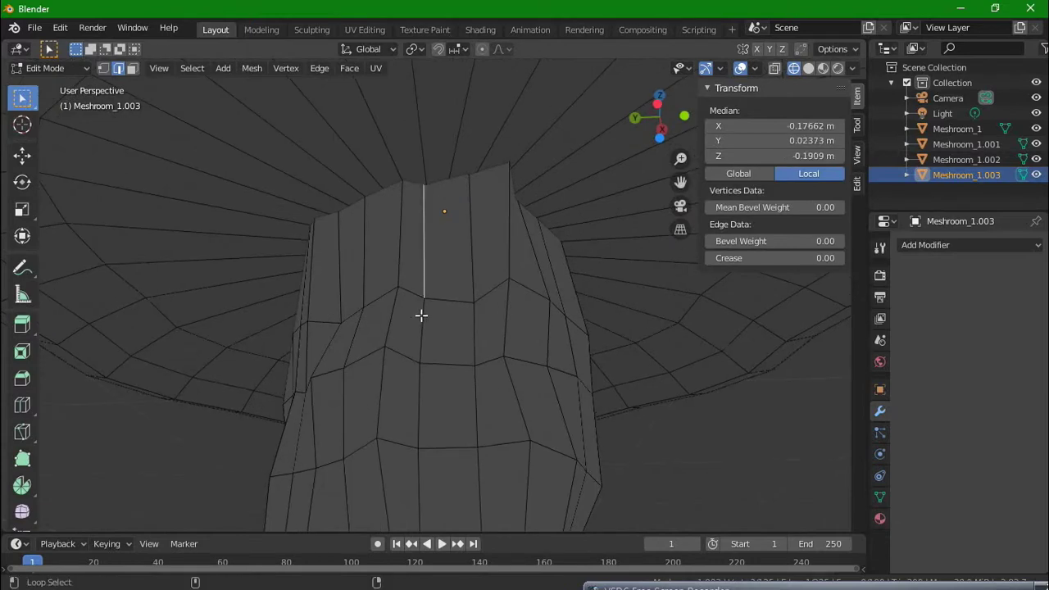
scroll("down", 3)
left_click_drag(424, 320, 365, 216)
key("u")
left_click(447, 354)
Select a horizontal edge loop on the Meshroom_1.001 cap, then return to Object Mode.
key("Tab")
left_click(365, 216)
key("Tab")
scroll("up", 3)
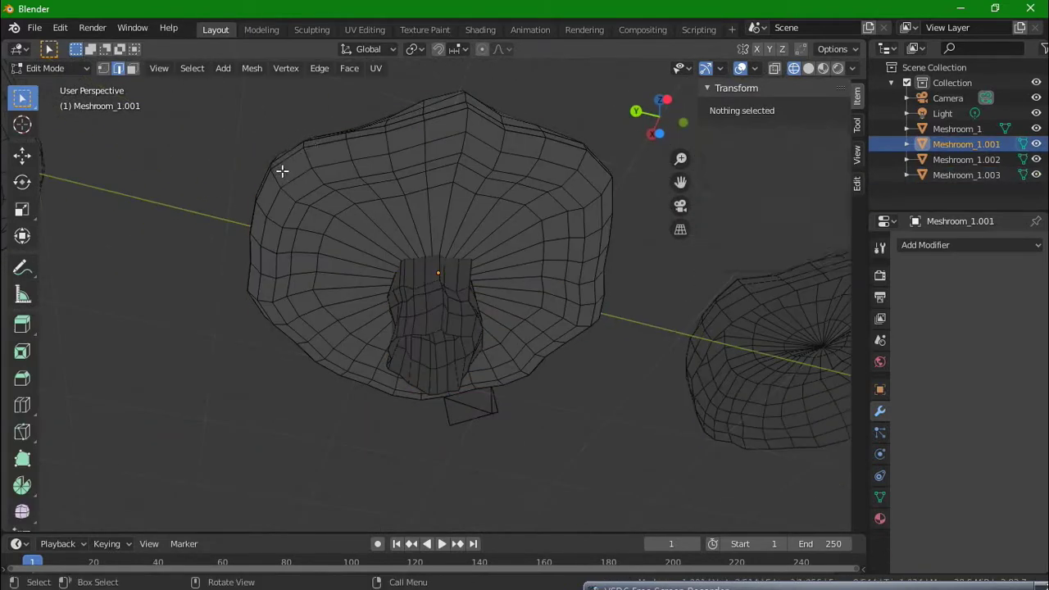
left_click(401, 274)
left_click_drag(401, 274, 464, 295)
scroll("down", 3)
key("Tab")
left_click_drag(389, 300, 282, 304)
Edit Meshroom_1.002 and select its cap rim edge loop in front view.
left_click(471, 241)
key("Tab")
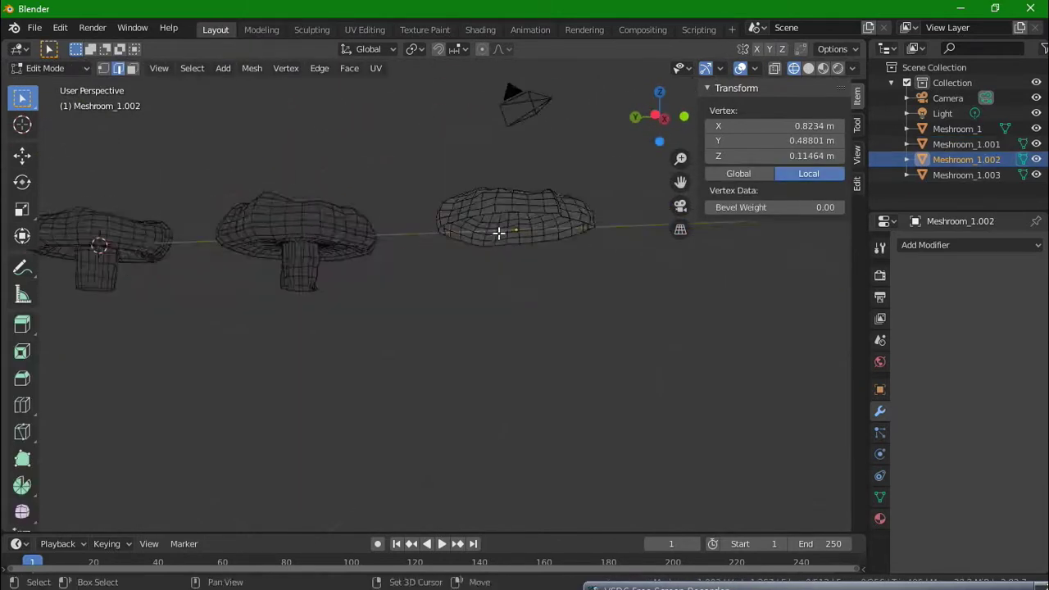
scroll("up", 3)
scroll("down", 3)
left_click(527, 340)
left_click_drag(527, 347, 424, 309)
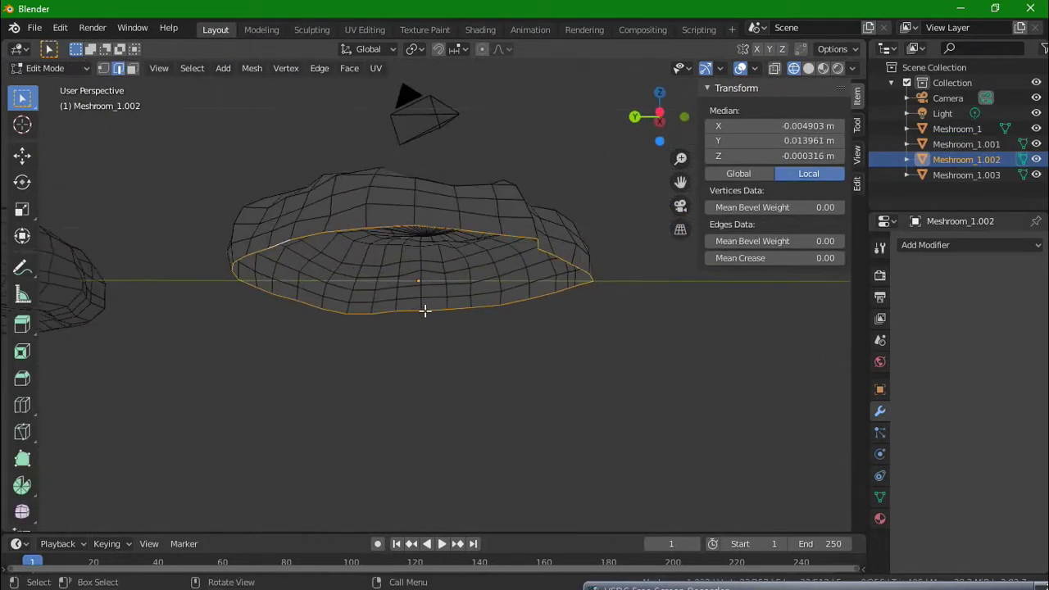
key("KP_1")
Extrude the rim loop downward, rotating and shrinking the new loop.
left_click(424, 318)
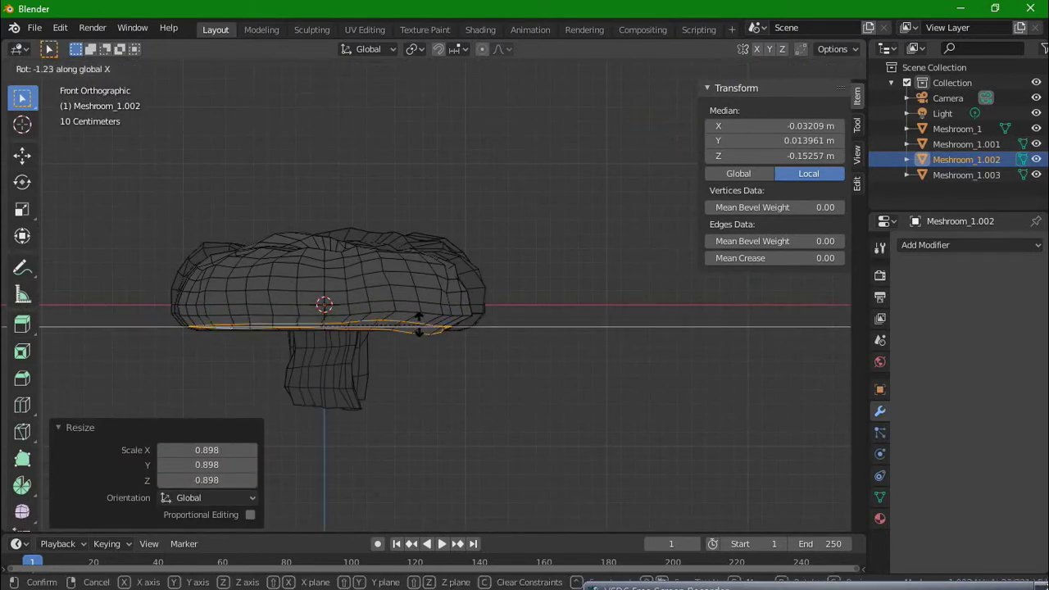
left_click(420, 323)
left_click_drag(417, 323, 349, 363)
key("e")
key("s")
left_click(327, 355)
Select a path of rim edges and move it slightly along Z.
left_click(372, 322)
key("g")
left_click(431, 352)
left_click_drag(371, 322, 416, 270)
key("g")
key("g")
key("z")
left_click(426, 346)
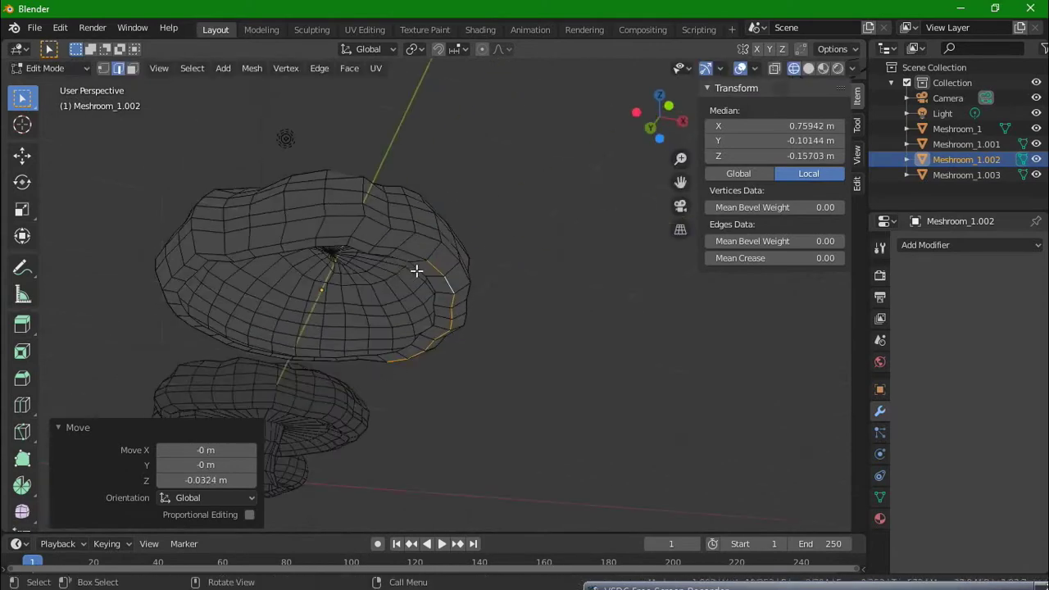
Lower the cap's rim loop slightly and shrink the inner loop, undoing the last scale.
left_click(246, 258)
left_click_drag(246, 257, 287, 352)
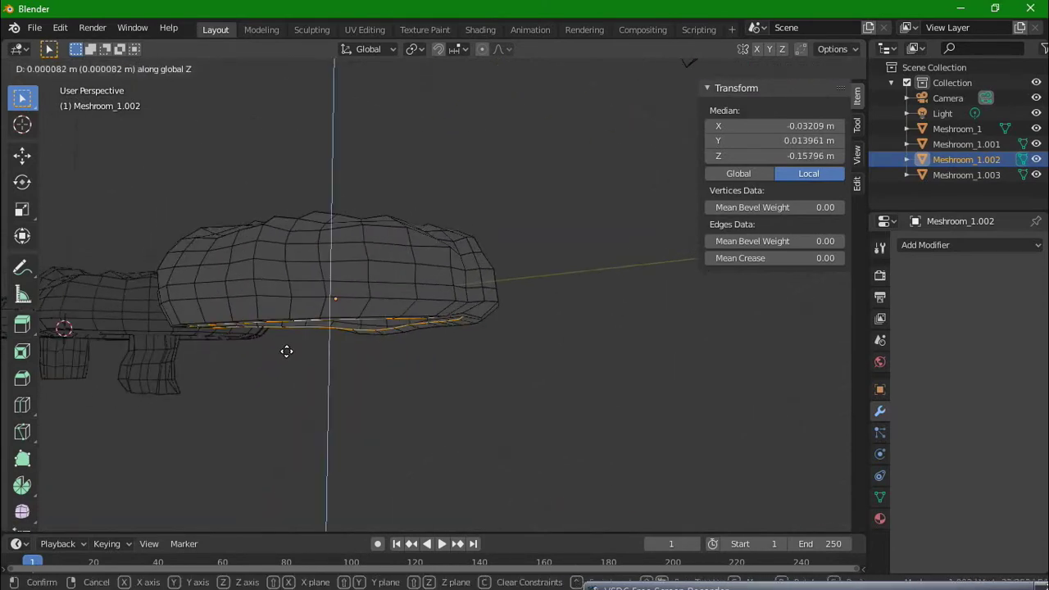
left_click(393, 370)
left_click_drag(394, 369, 382, 365)
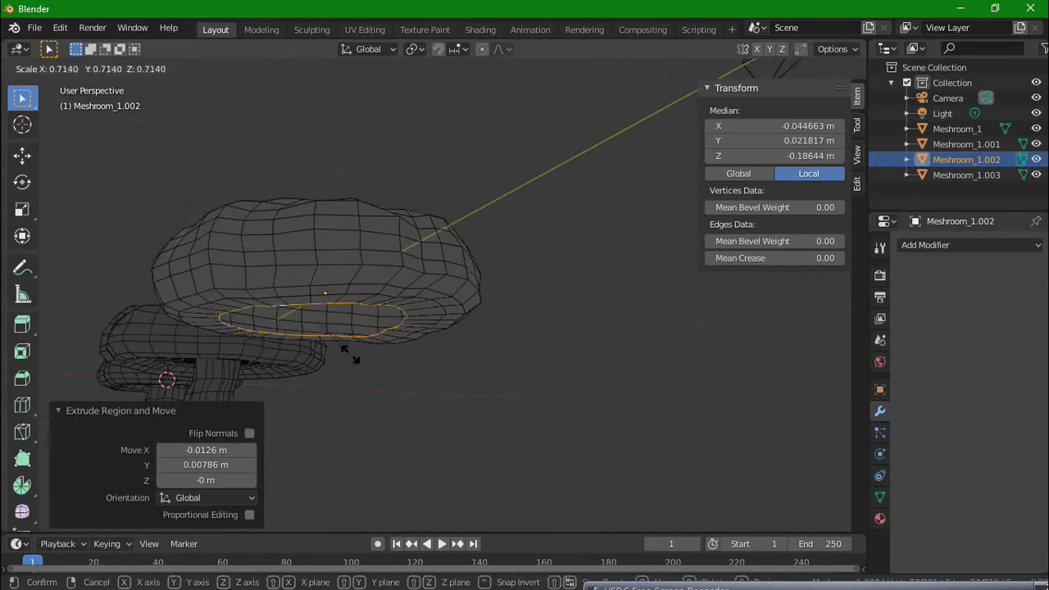
left_click(348, 350)
left_click_drag(347, 346, 386, 332)
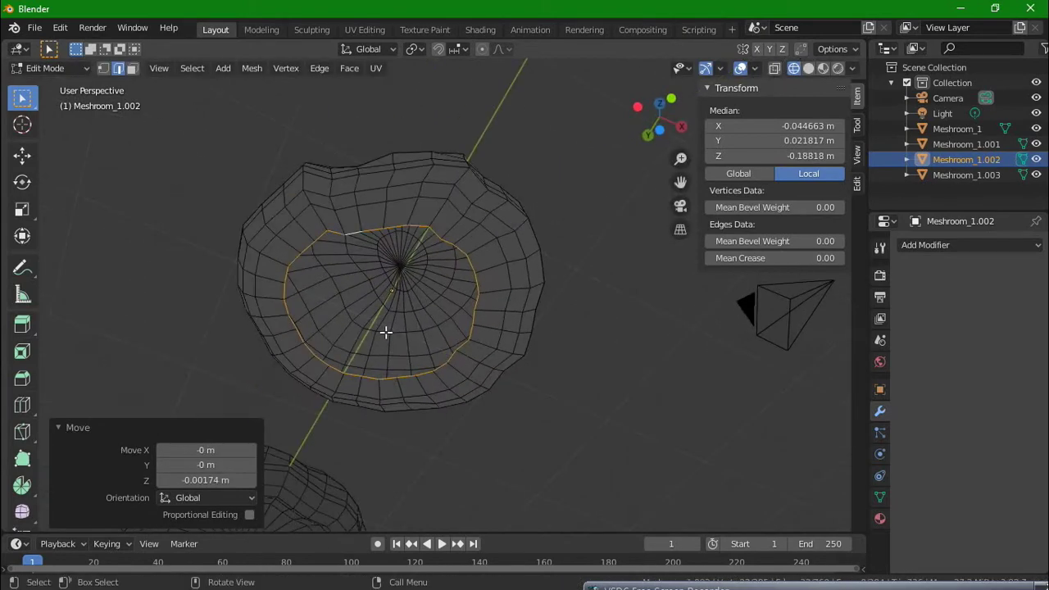
left_click(357, 324)
key("KP_1")
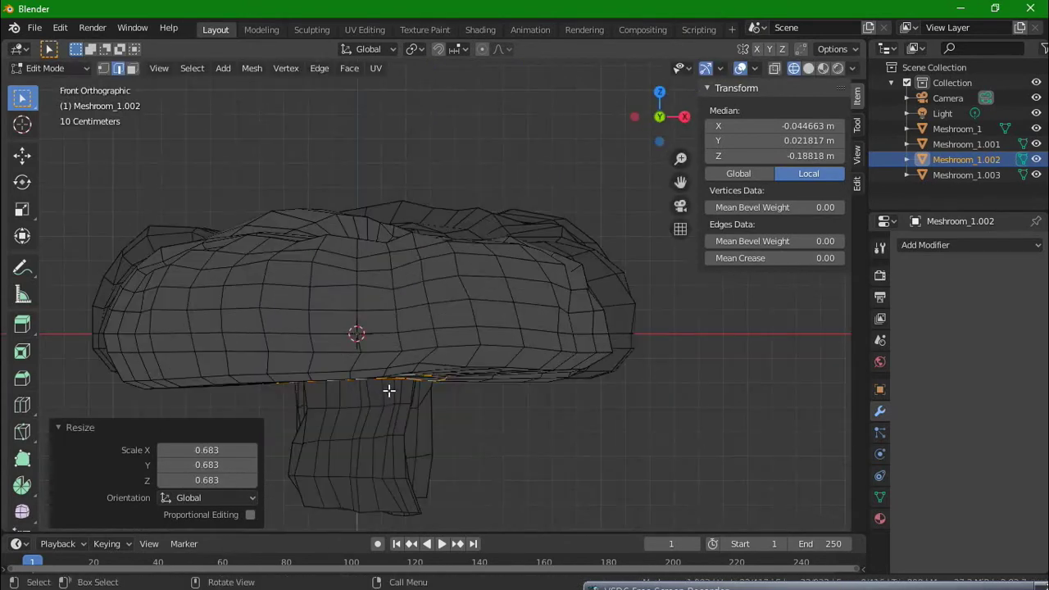
key("ctrl+z")
key("ctrl+z")
Extend the bottom of the stalk and move an edge at its base.
left_click_drag(368, 448, 405, 383)
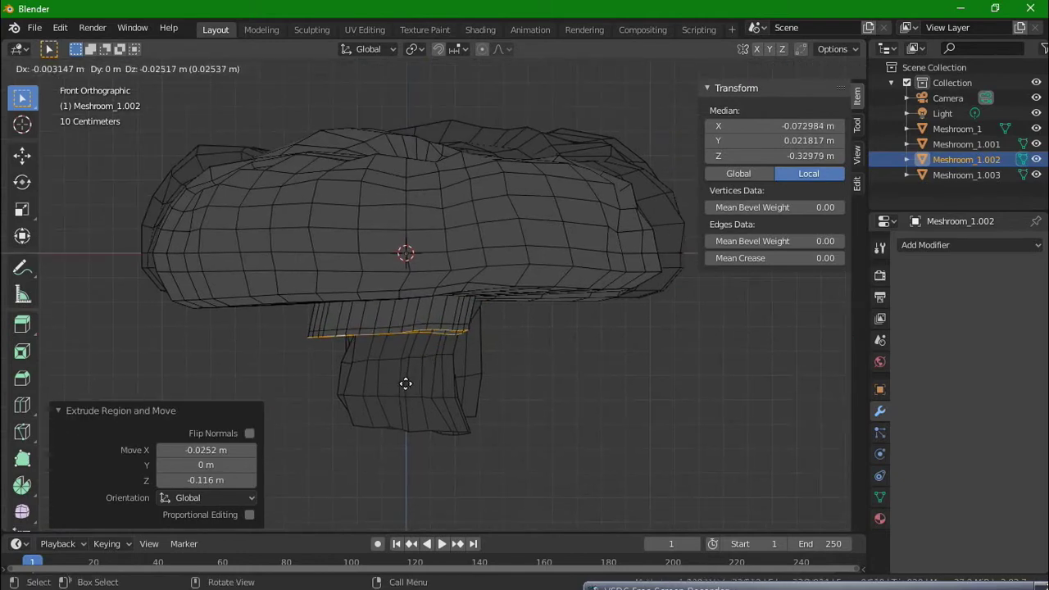
left_click(374, 468)
left_click(333, 424)
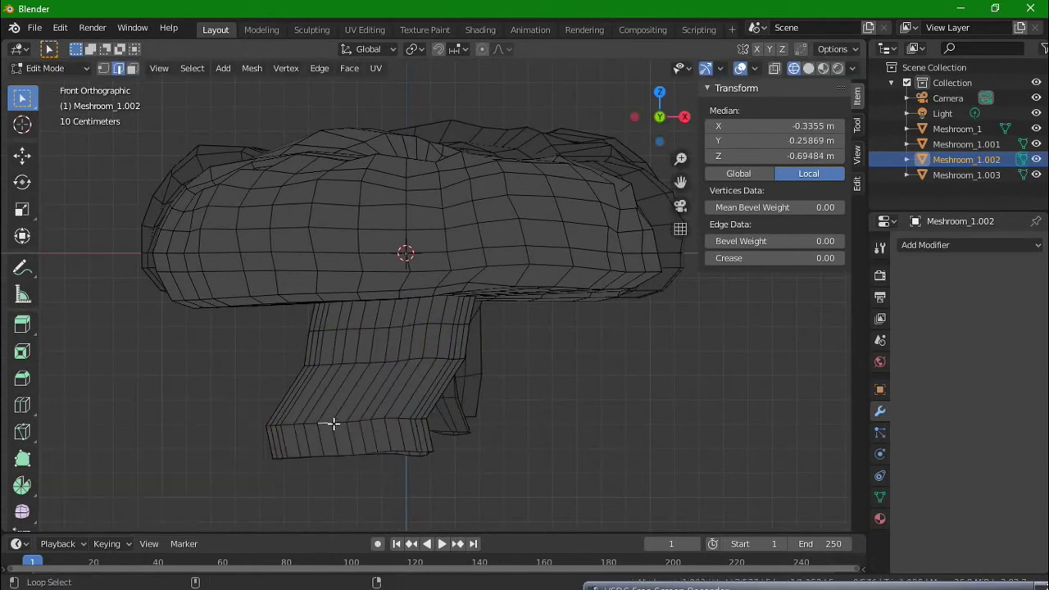
left_click(349, 413)
left_click_drag(349, 413, 364, 396)
Grow a selection over the stalk, then bevel and scale a loop around the cap.
key("alt+a")
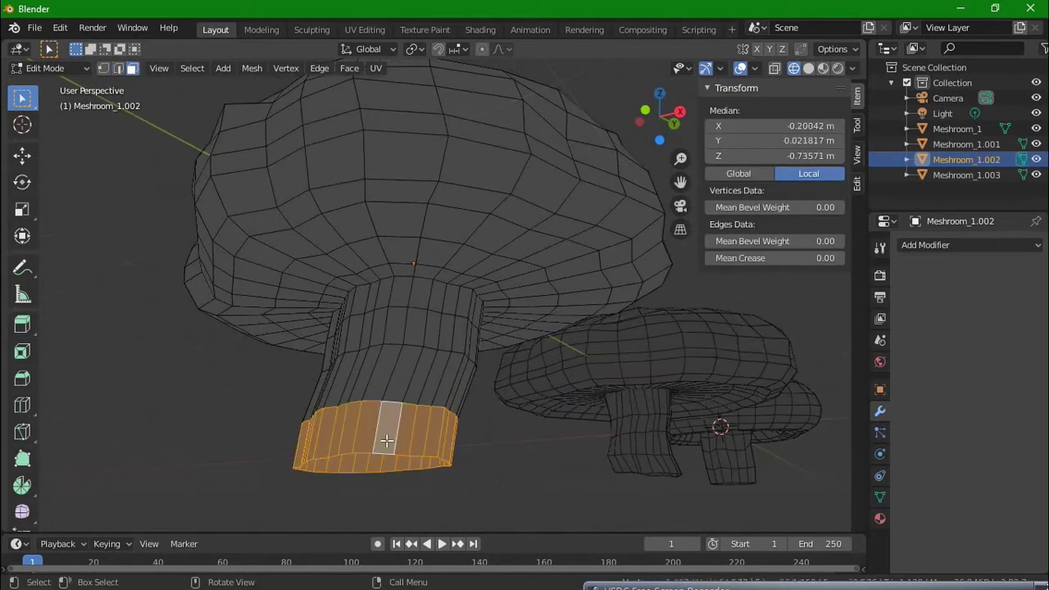
key("ctrl+KP_Add")
key("ctrl+KP_Add")
key("ctrl+KP_Add")
key("ctrl+KP_Add")
key("ctrl+KP_Add")
left_click(297, 223)
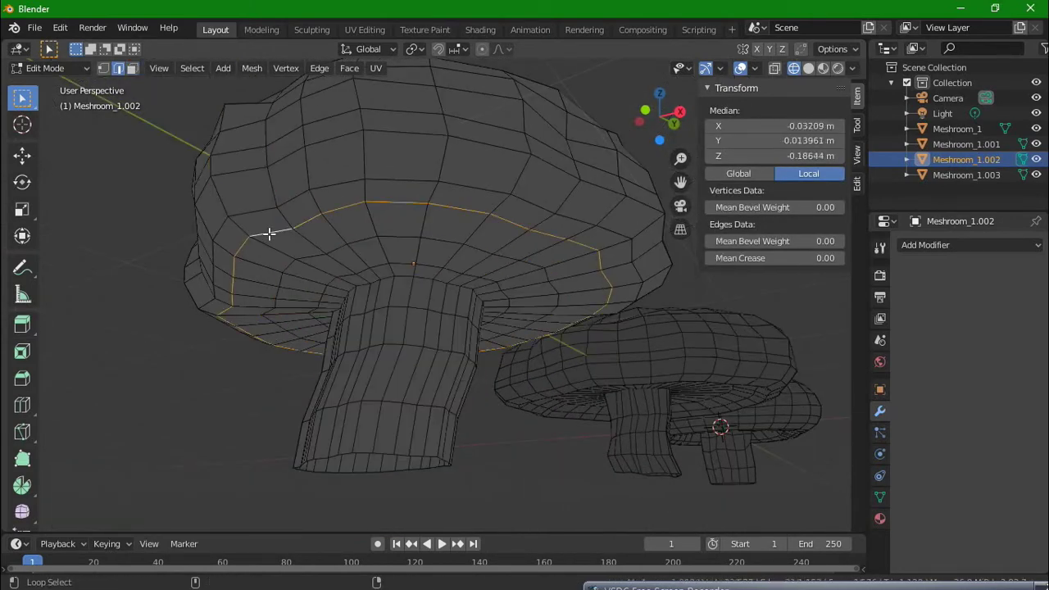
left_click(241, 265)
key("s")
left_click(340, 246)
key("alt+a")
left_click_drag(340, 246, 380, 436)
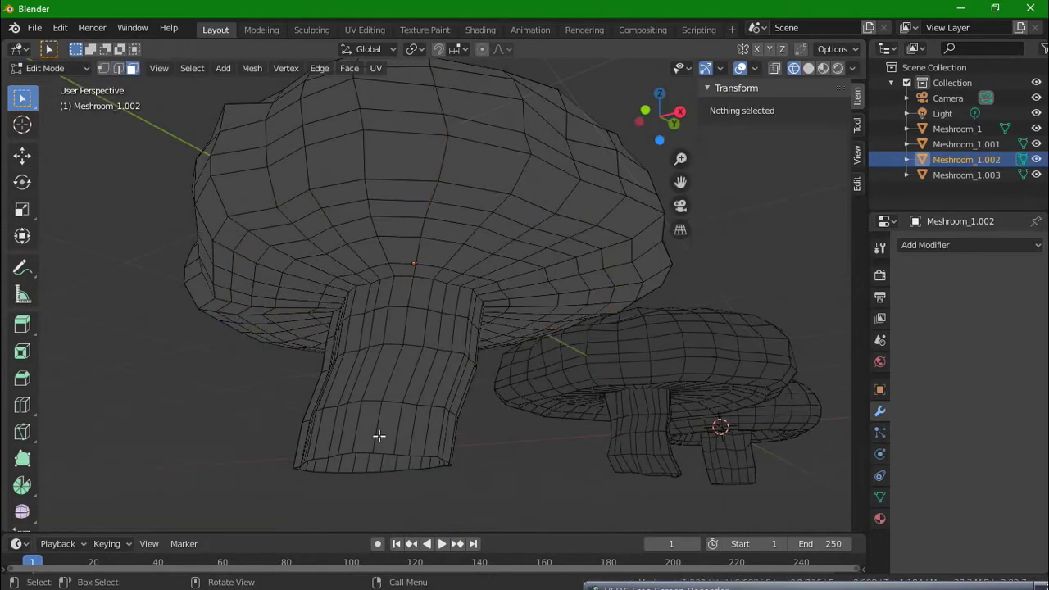
Raise the stalk-base face loop and its grown selection along Z, then shrink and raise again.
left_click(408, 436)
key("ctrl+KP_Add")
key("ctrl+KP_Add")
key("ctrl+KP_Add")
key("g")
key("z")
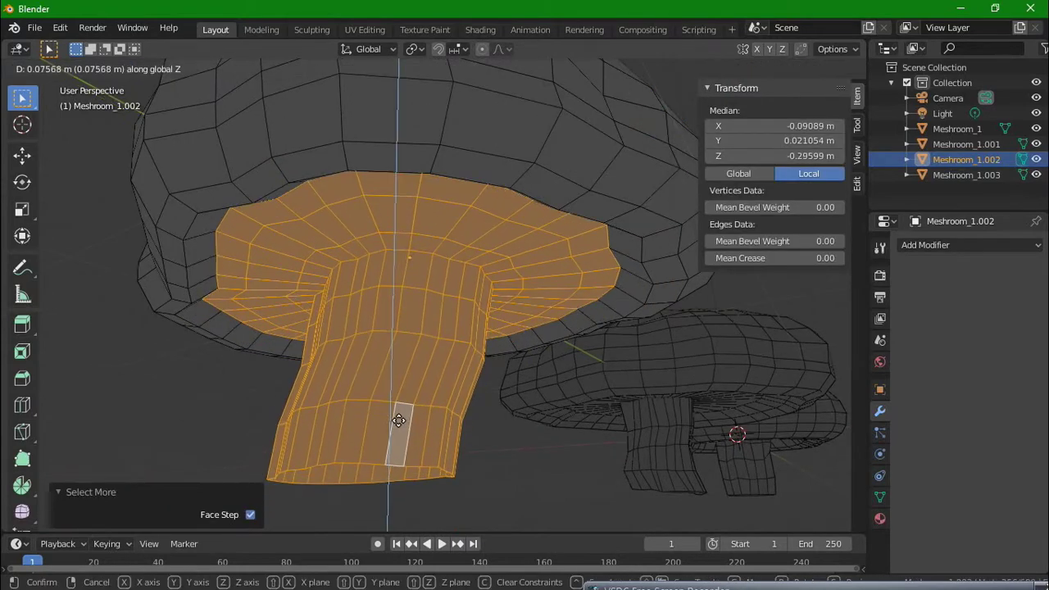
left_click(400, 421)
key("ctrl+KP_Subtract")
key("g")
key("z")
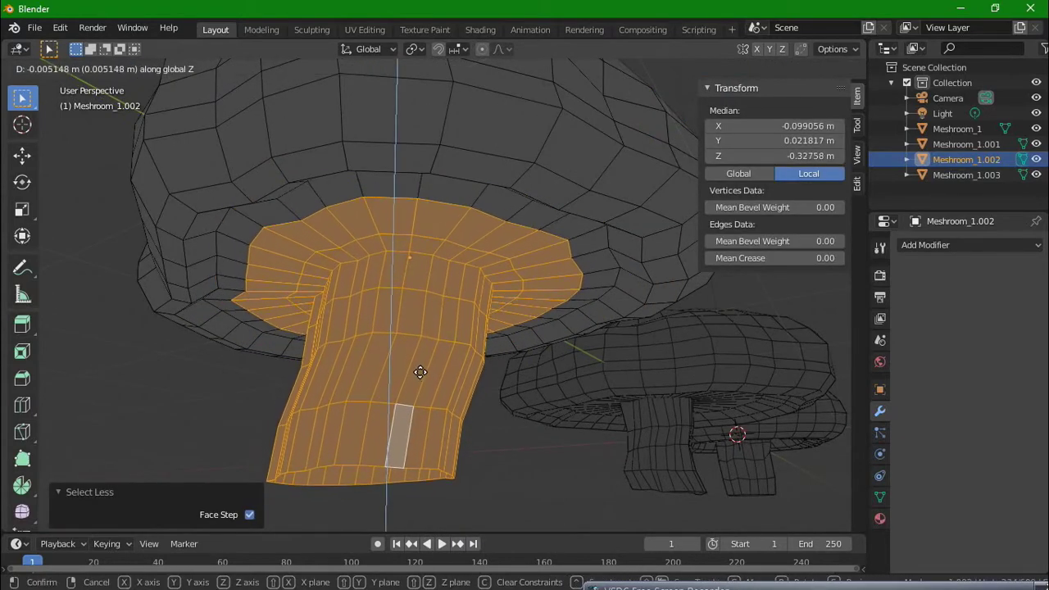
left_click(423, 369)
left_click_drag(417, 368, 375, 379)
Separate the stalk into its own object, Meshroom_1.004, and delete its top edge loop.
key("p")
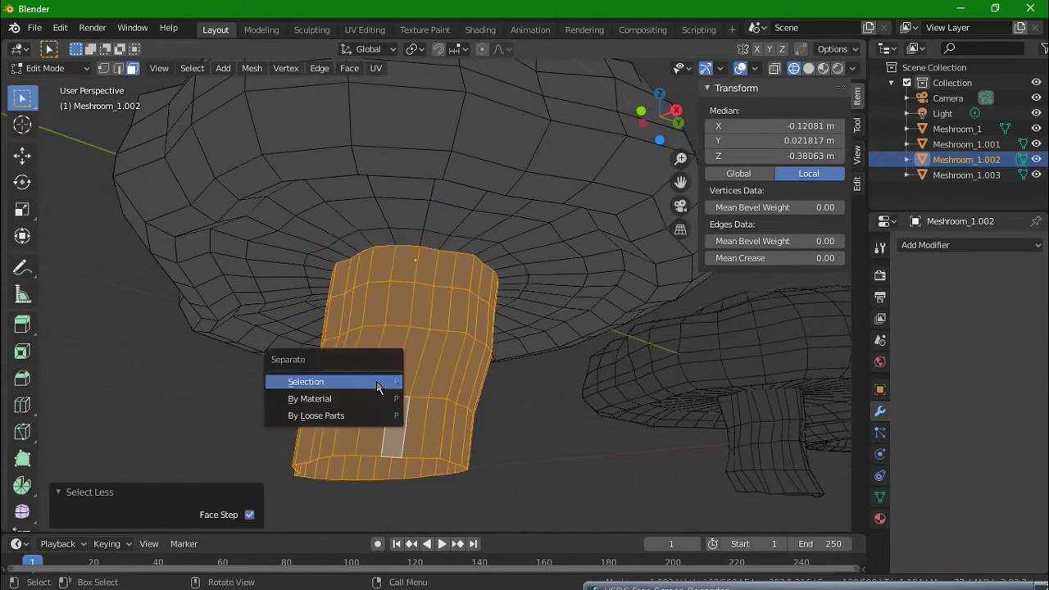
left_click(370, 380)
key("Tab")
key("Tab")
key("2")
left_click(354, 257)
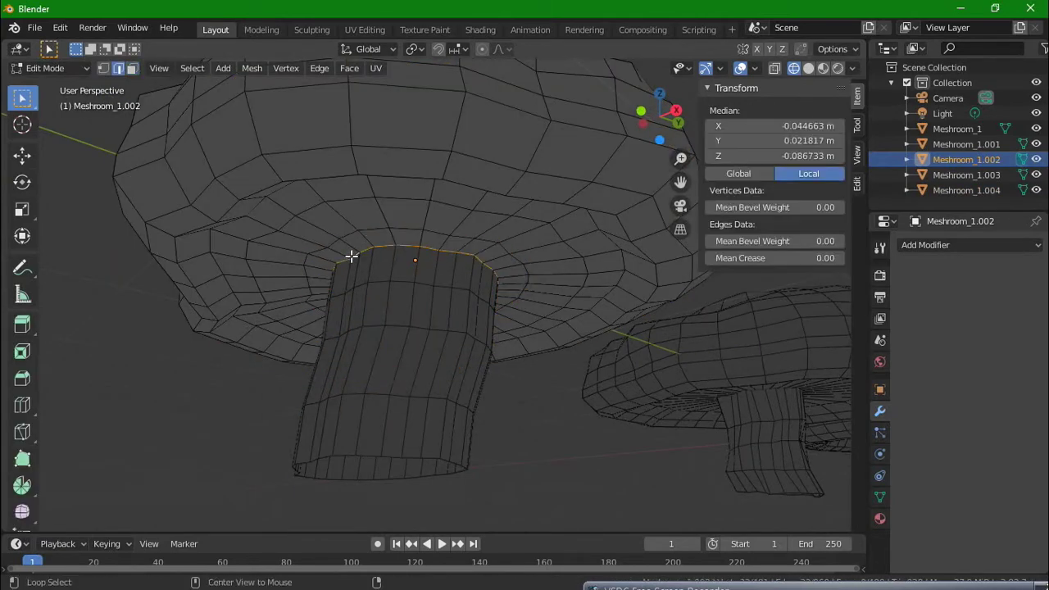
key("x")
left_click(396, 326)
key("Tab")
left_click(388, 309)
Add a Displace modifier with a Clouds texture, size 0.61 and Original Perlin noise basis.
left_click(970, 244)
left_click(852, 330)
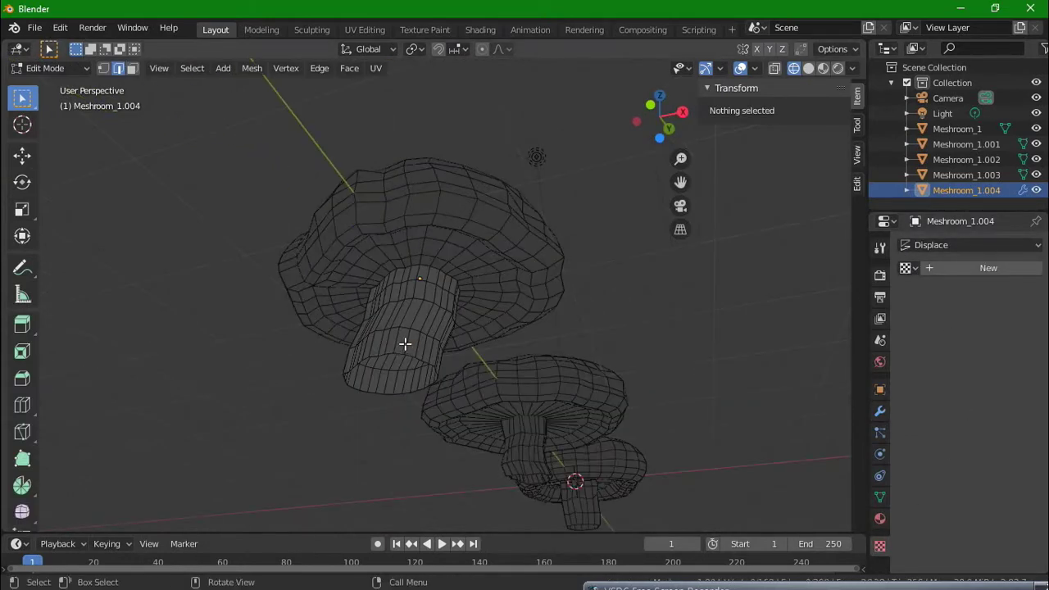
left_click_drag(996, 558, 1021, 558)
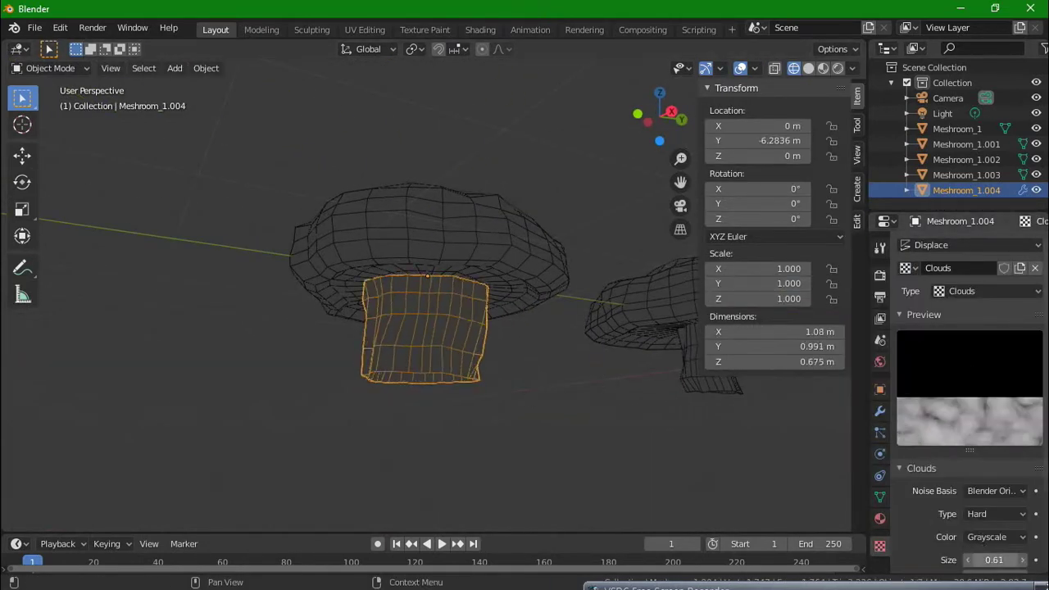
scroll("down", 3)
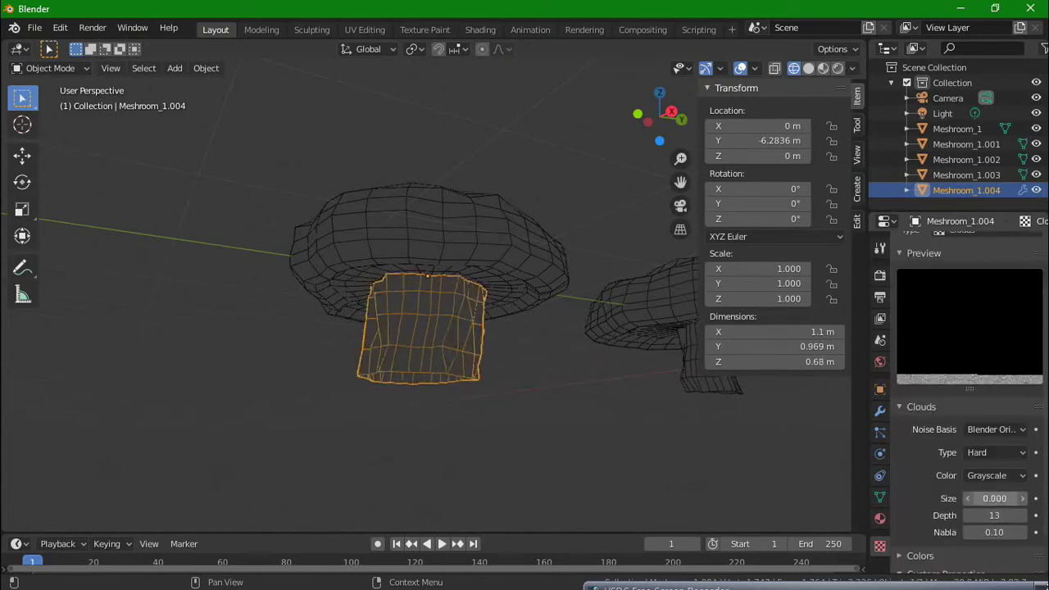
left_click_drag(994, 498, 975, 498)
left_click(996, 430)
left_click(996, 394)
Switch the noise basis to Voronoi F4, raise depth to 12, and set cloud size about 0.71.
left_click(996, 429)
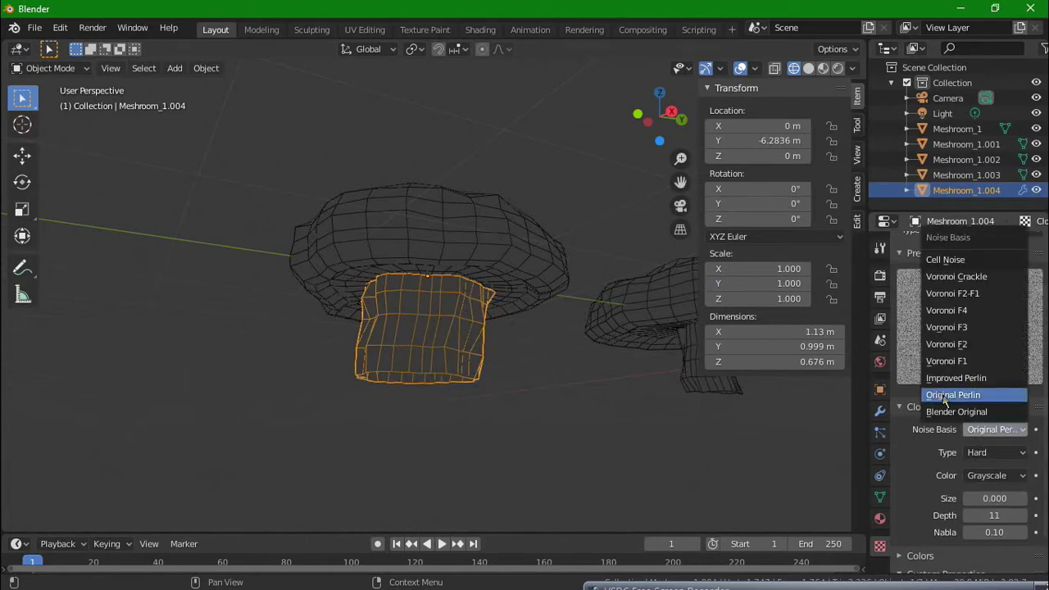
left_click(975, 305)
left_click_drag(459, 328, 509, 328)
left_click_drag(984, 515, 992, 515)
left_click_drag(994, 499, 990, 498)
left_click_drag(720, 409, 433, 338)
left_click(880, 411)
left_click_drag(589, 369, 375, 361)
Select several edge loops on the stalk and dissolve them.
key("Tab")
key("Tab")
key("Tab")
left_click(442, 246)
left_click(417, 282)
left_click(475, 292)
left_click(454, 295)
key("x")
left_click(434, 286)
Move two of the stalk's edge loops vertically along Z.
left_click(375, 361)
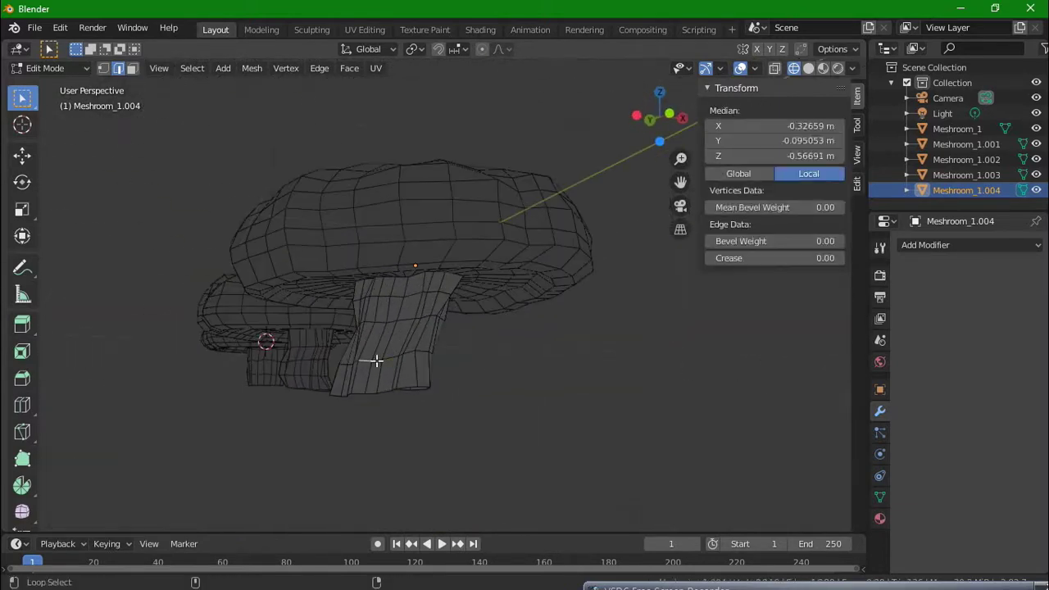
left_click(380, 323)
key("g")
key("z")
left_click(382, 321)
left_click(395, 297)
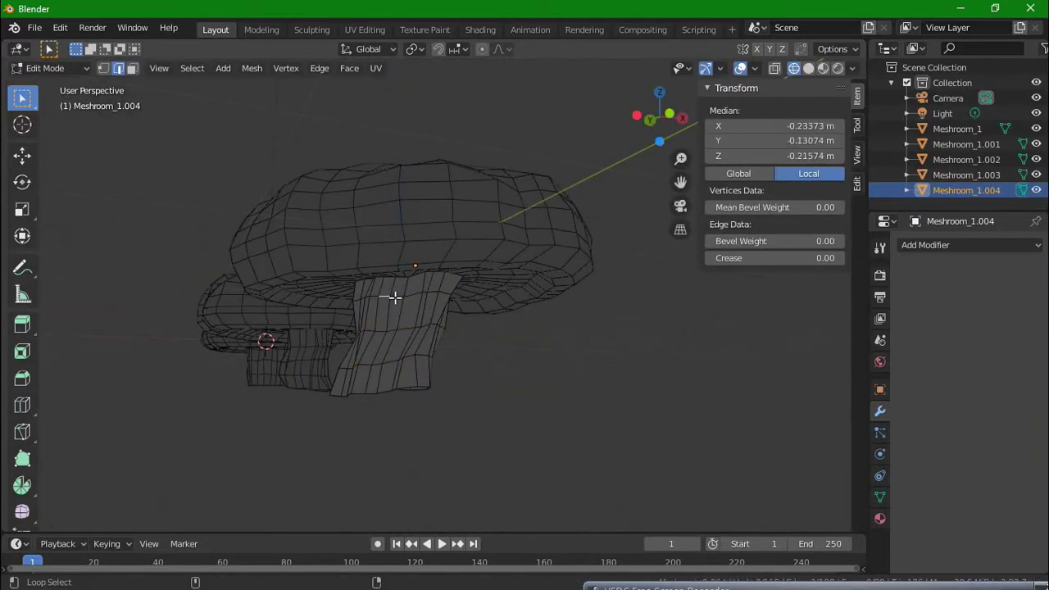
left_click(392, 301)
key("Tab")
Select Meshroom_1.003 and reposition a loop on its stem.
left_click(468, 304)
key("Tab")
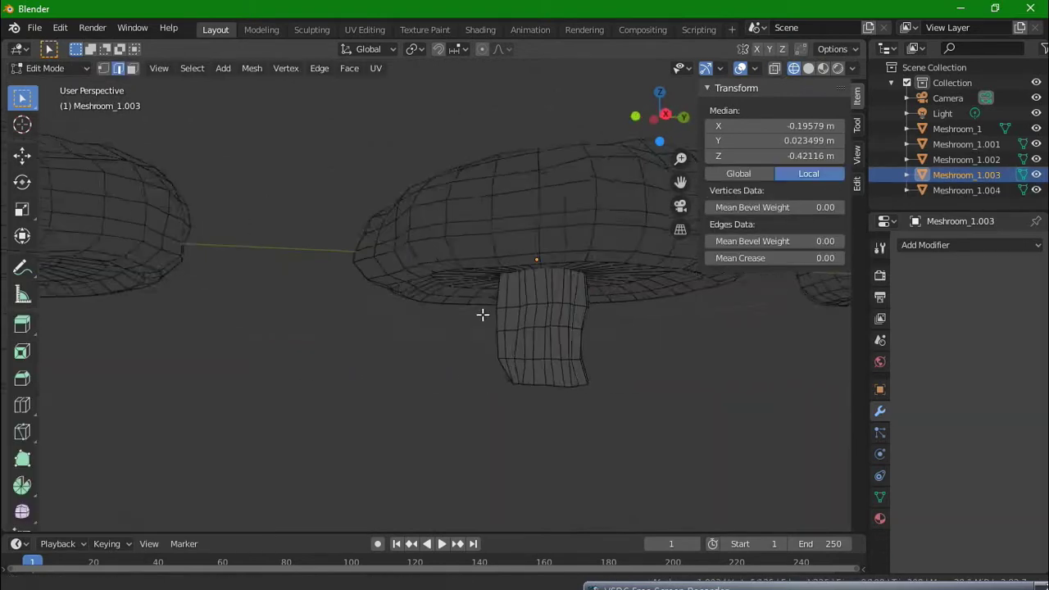
left_click(505, 300)
key("g")
left_click(505, 300)
key("Tab")
Reselect Meshroom_1.003 and dissolve an edge loop running down its stem.
scroll("down", 3)
left_click(499, 329)
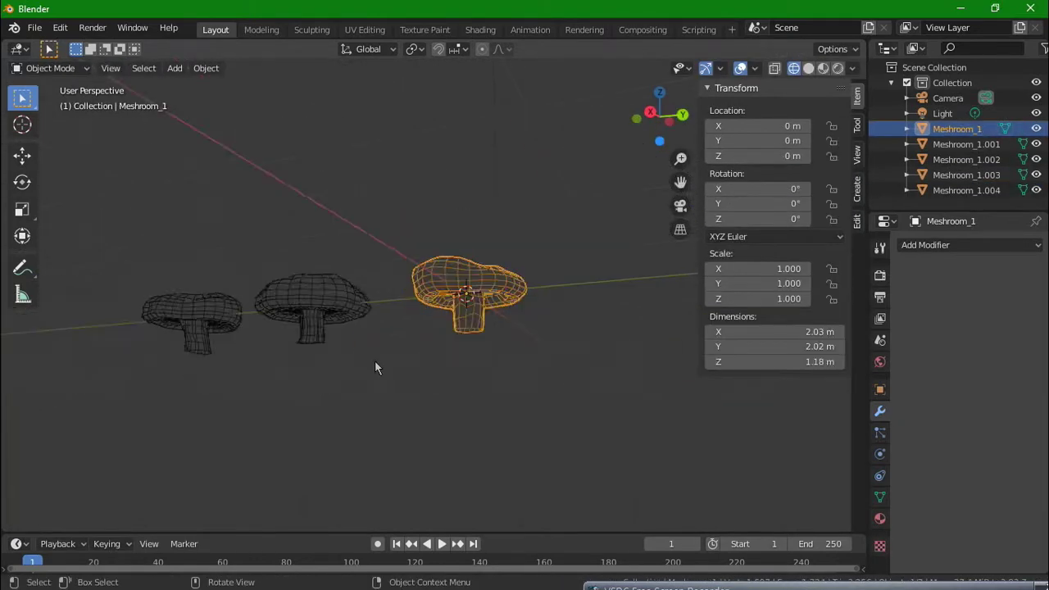
left_click_drag(375, 360, 460, 347)
left_click(460, 348)
key("Tab")
scroll("up", 3)
left_click_drag(501, 410, 511, 375)
left_click(508, 283)
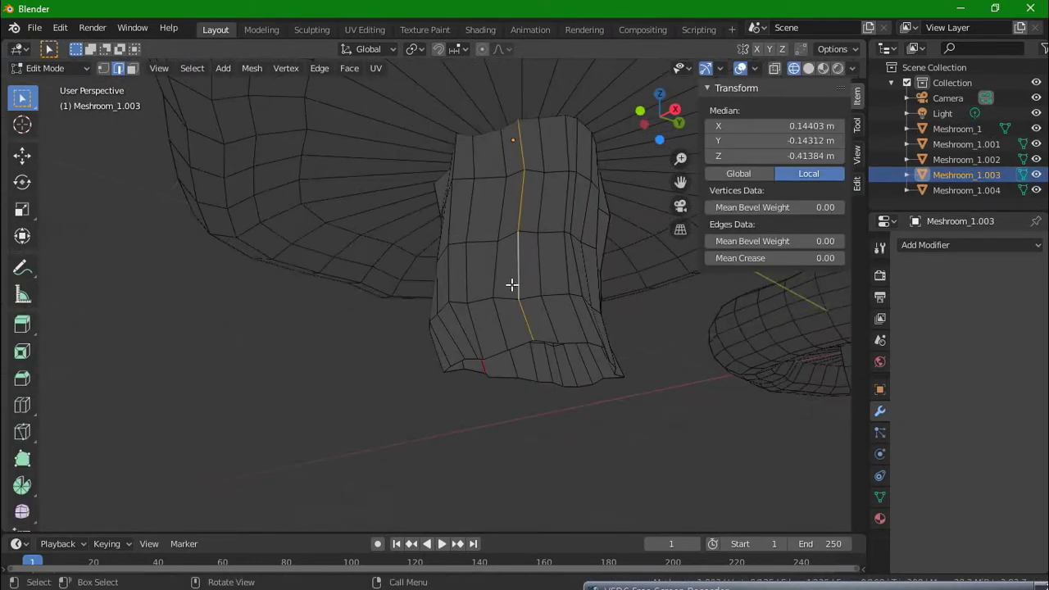
left_click_drag(511, 283, 491, 284)
key("x")
left_click(596, 279)
Dissolve a second stem edge loop and return to Object Mode.
scroll("down", 3)
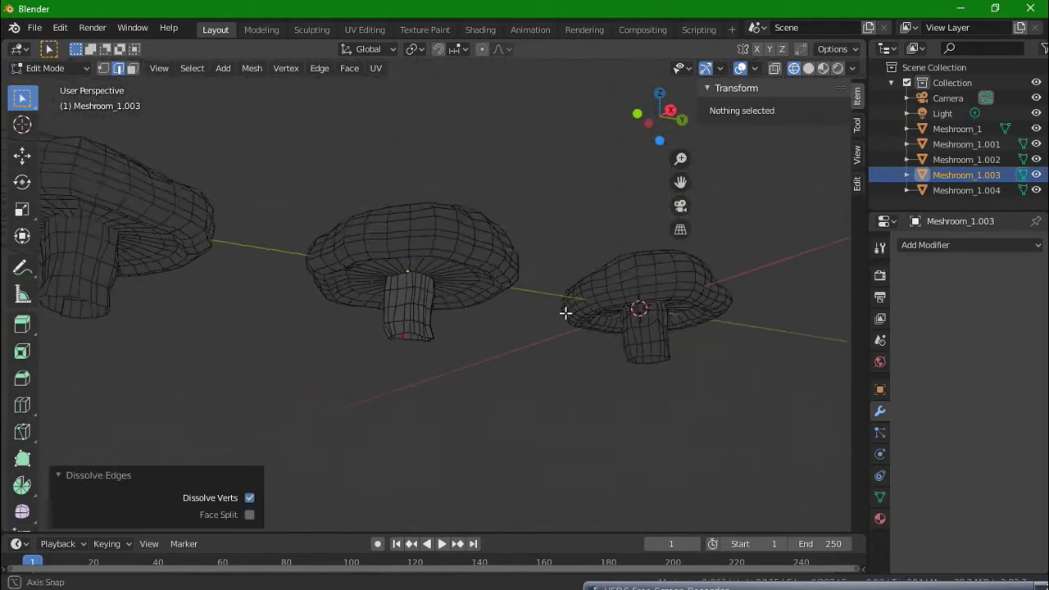
scroll("up", 3)
left_click(302, 322)
key("x")
left_click(304, 322)
scroll("down", 3)
key("Tab")
Select the next mushroom, centre the view on it, and enter Edit Mode.
left_click_drag(368, 333, 549, 349)
left_click(466, 345)
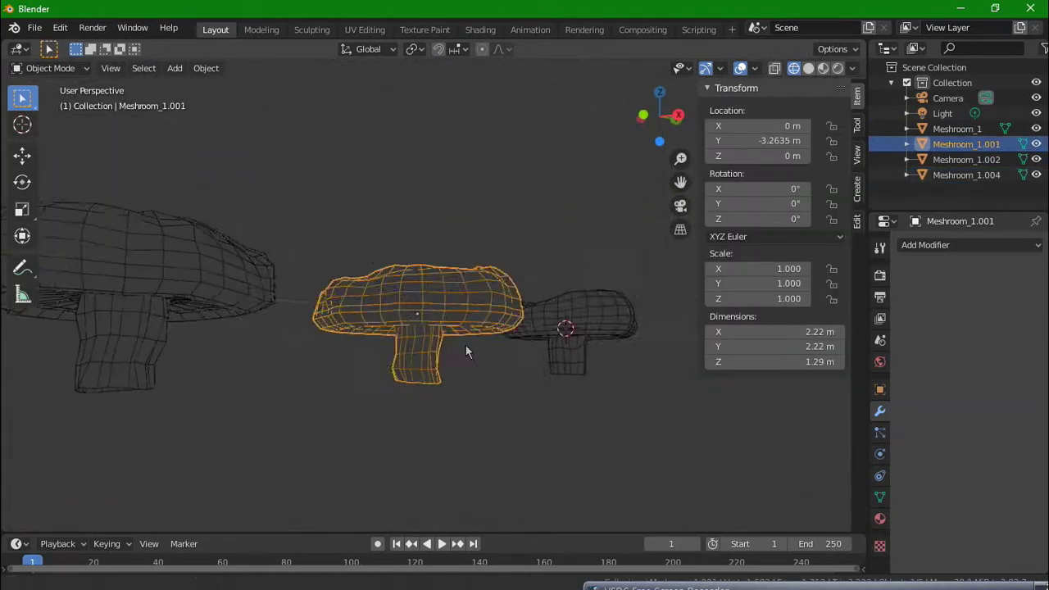
key("KP_Decimal")
left_click_drag(344, 339, 249, 447)
key("Tab")
Mark the stem edge and cap rim loop as seams, then start saving the file.
key("ctrl+e")
left_click(356, 272)
left_click(345, 232)
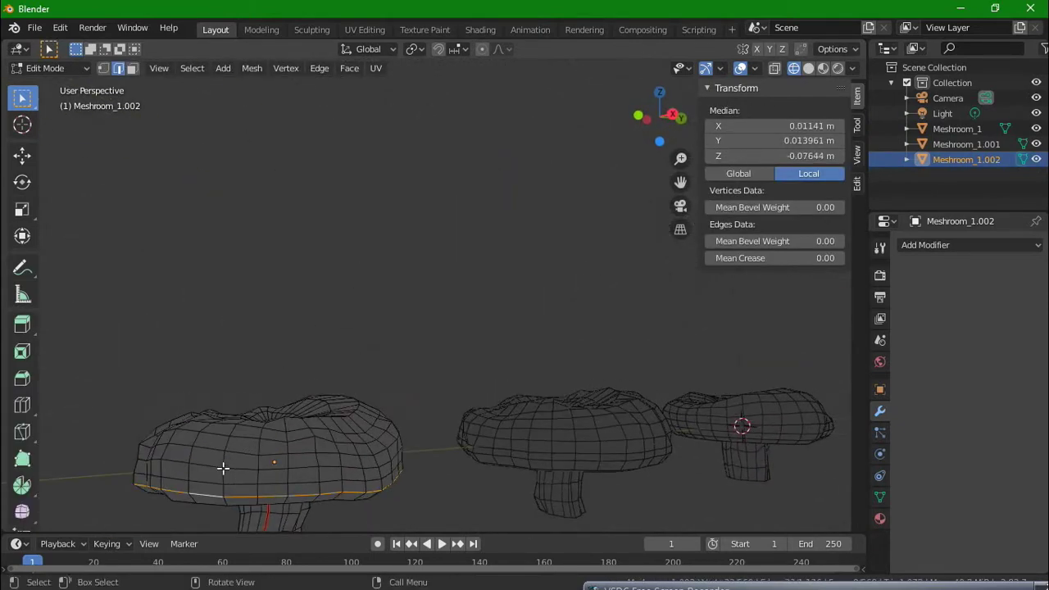
key("u")
left_click(196, 430)
scroll("down", 3)
key("Tab")
left_click(423, 328)
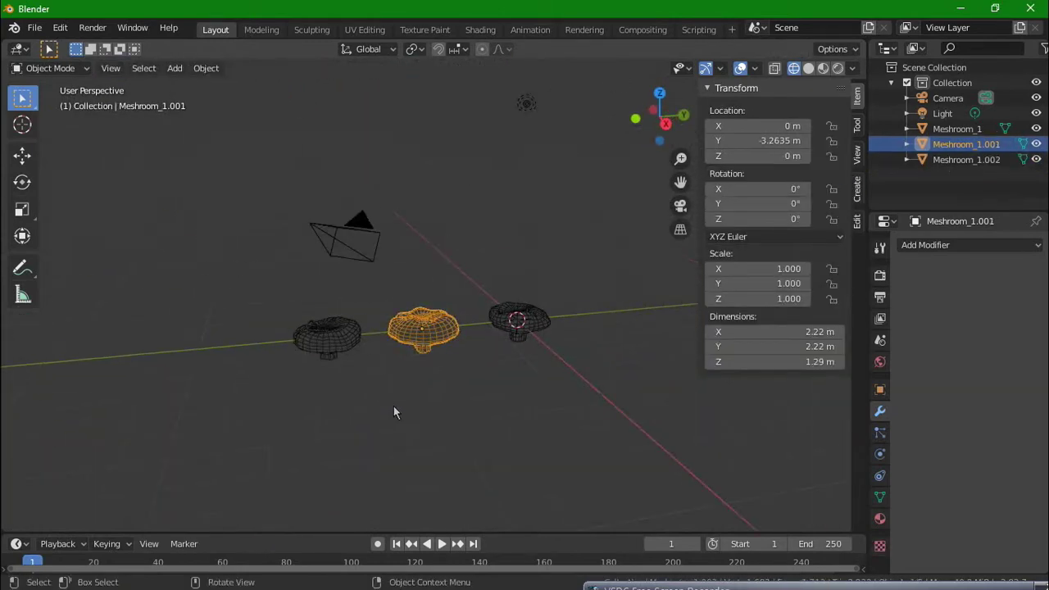
key("ctrl+s")
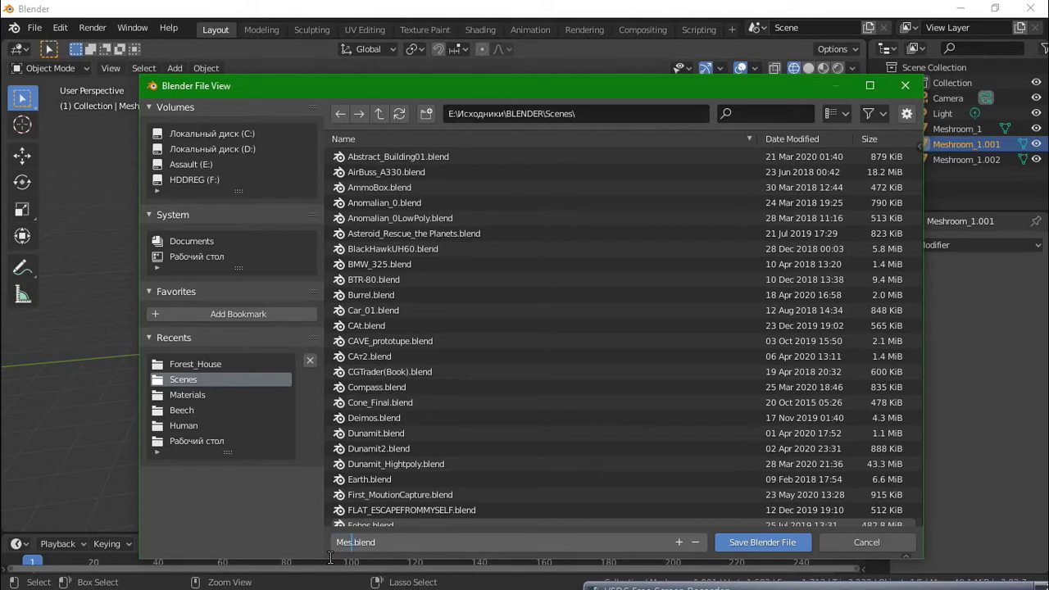
Confirm saving the scene as Meshroom.blend in the Scenes folder.
left_click(758, 545)
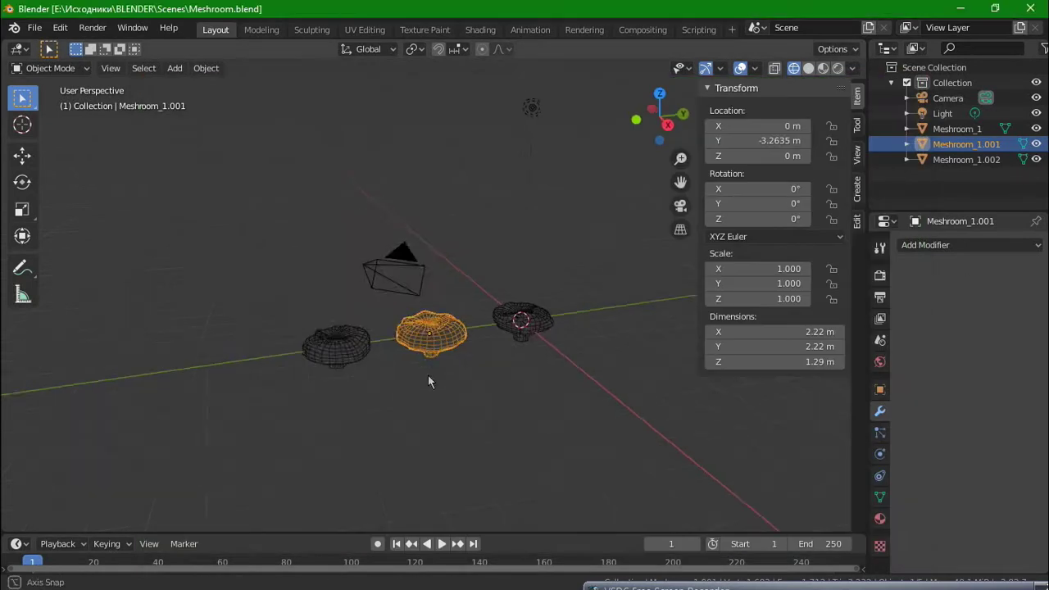
Join the three mushrooms into one object and turn a new split area into a UV editor.
key("ctrl+j")
left_click_drag(503, 399, 426, 373)
left_click_drag(39, 530, 352, 525)
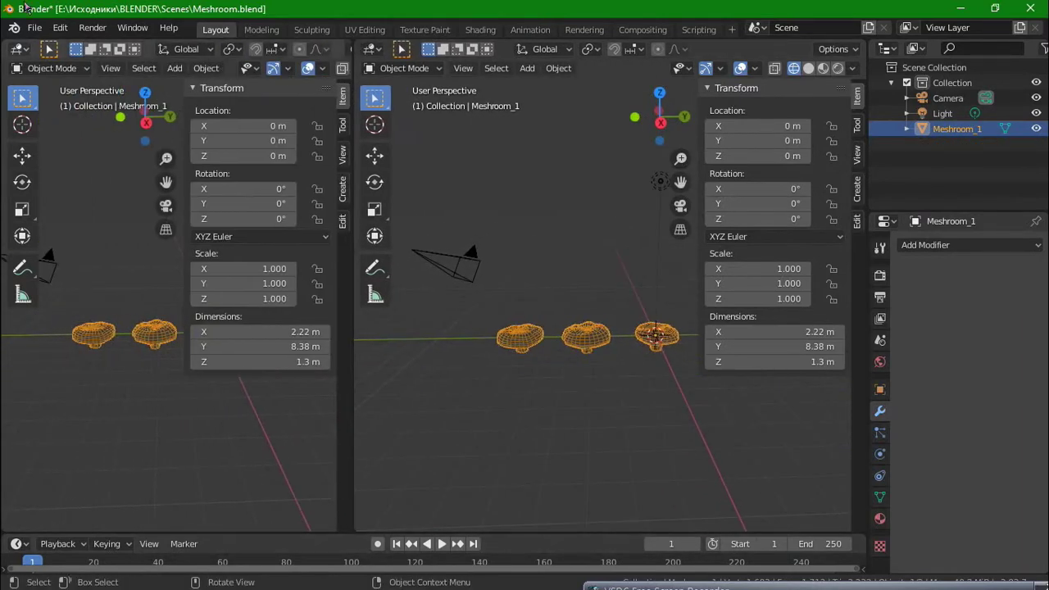
left_click(17, 48)
left_click(45, 57)
Unwrap the whole joined mesh Angle Based with a 0.001 margin.
key("Tab")
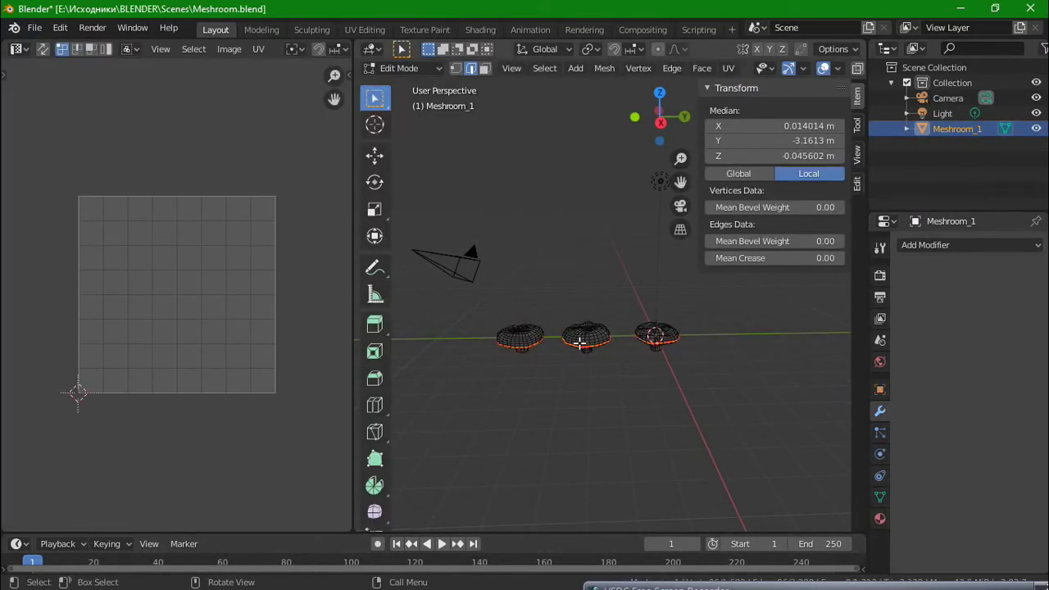
key("a")
key("u")
left_click(520, 156)
scroll("up", 3)
scroll("up", 3)
scroll("down", 3)
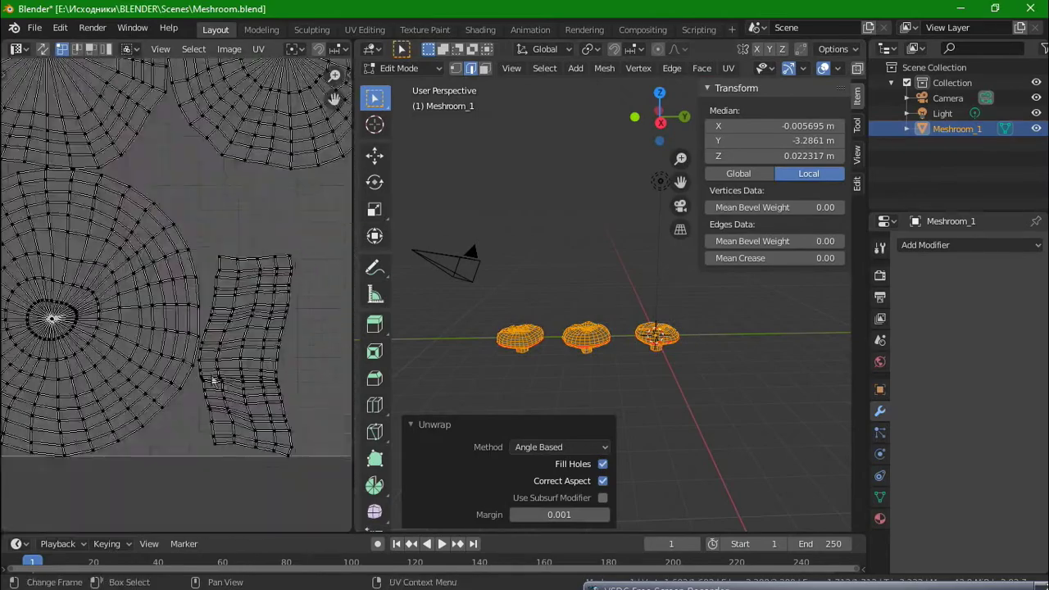
scroll("down", 3)
scroll("down", 3)
scroll("down", 3)
Show UV stretching colours in the UV editor overlays and bring the layout into view.
left_click(349, 82)
left_click(341, 140)
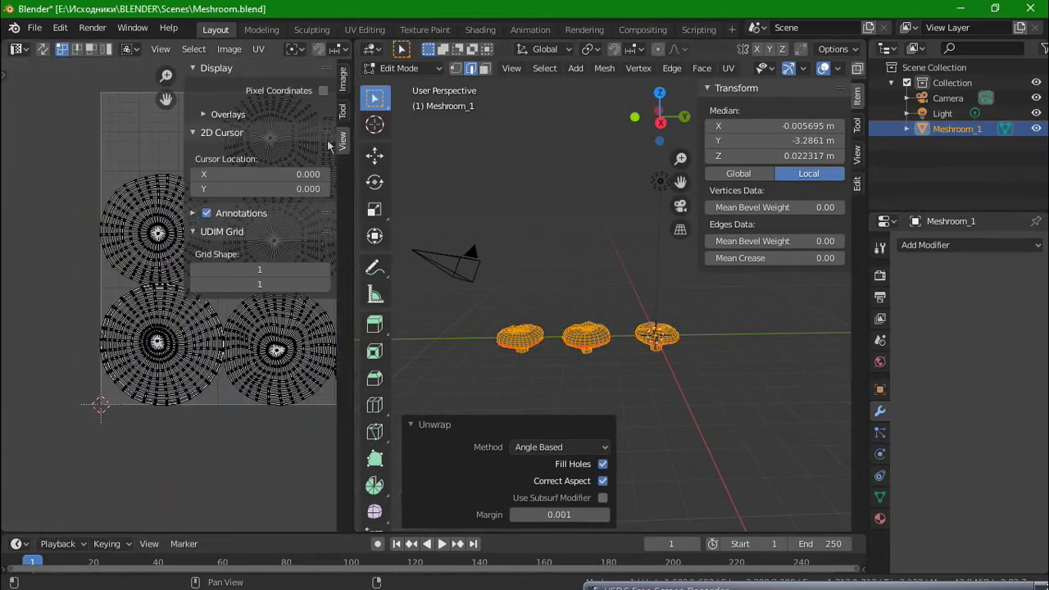
left_click(202, 113)
left_click(217, 213)
left_click_drag(181, 156, 24, 198)
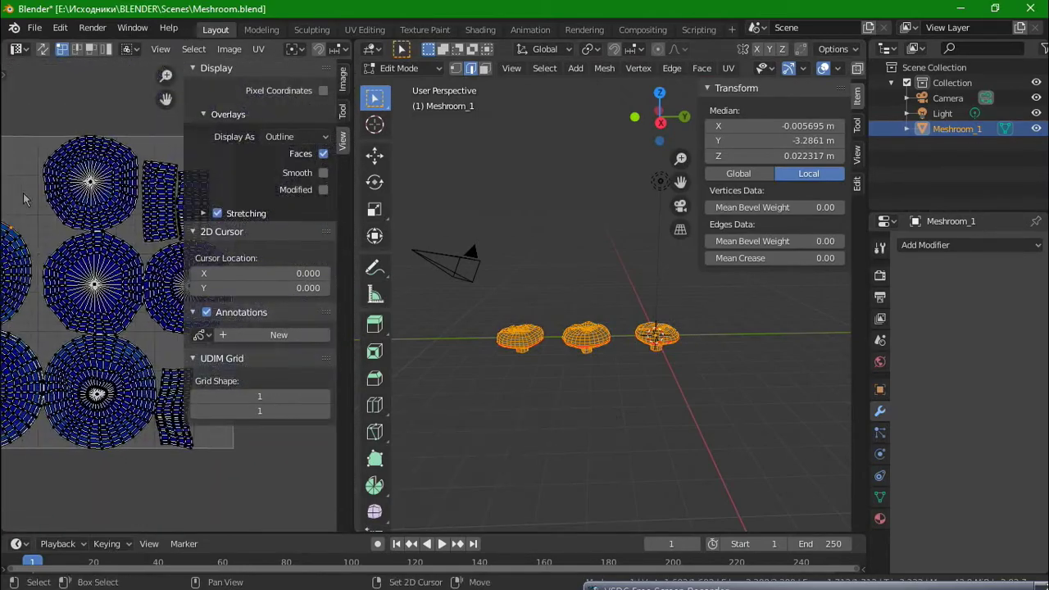
Enable UV sync selection, inspect the layout, and return to Object Mode.
left_click(43, 48)
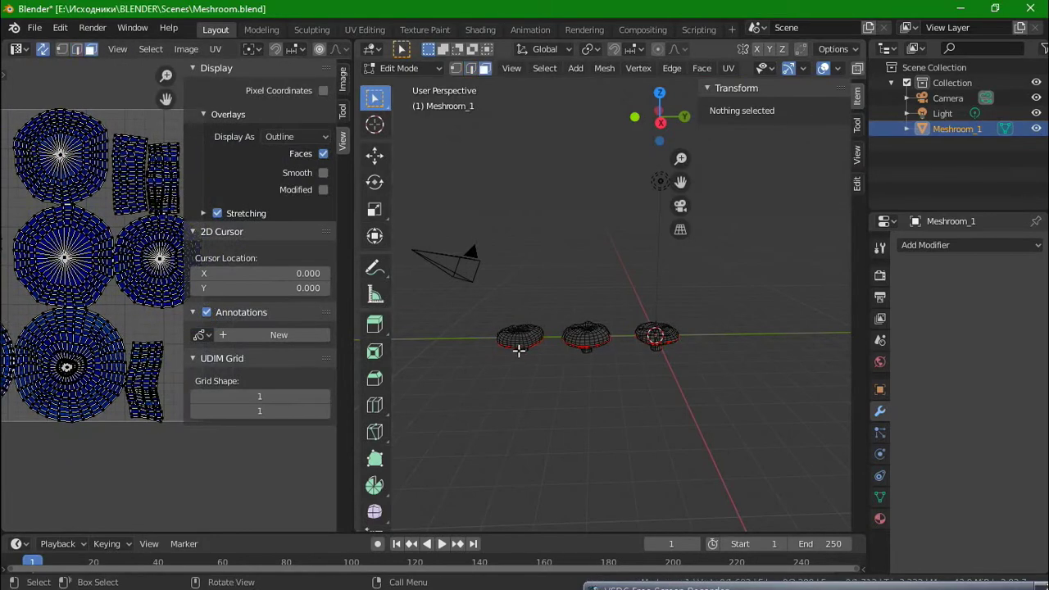
scroll("up", 3)
scroll("up", 3)
scroll("down", 3)
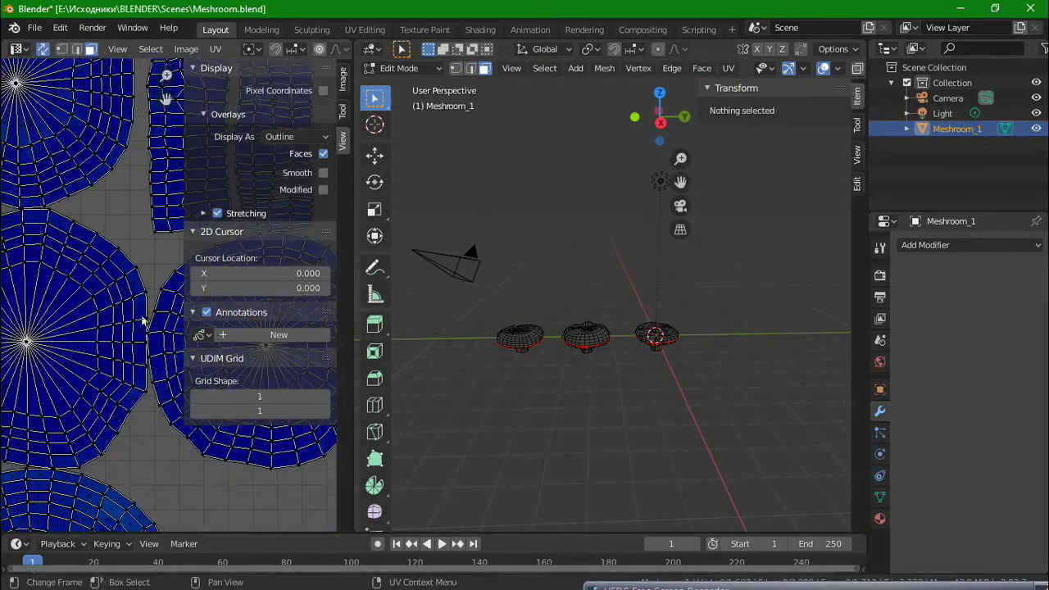
scroll("down", 3)
scroll("down", 3)
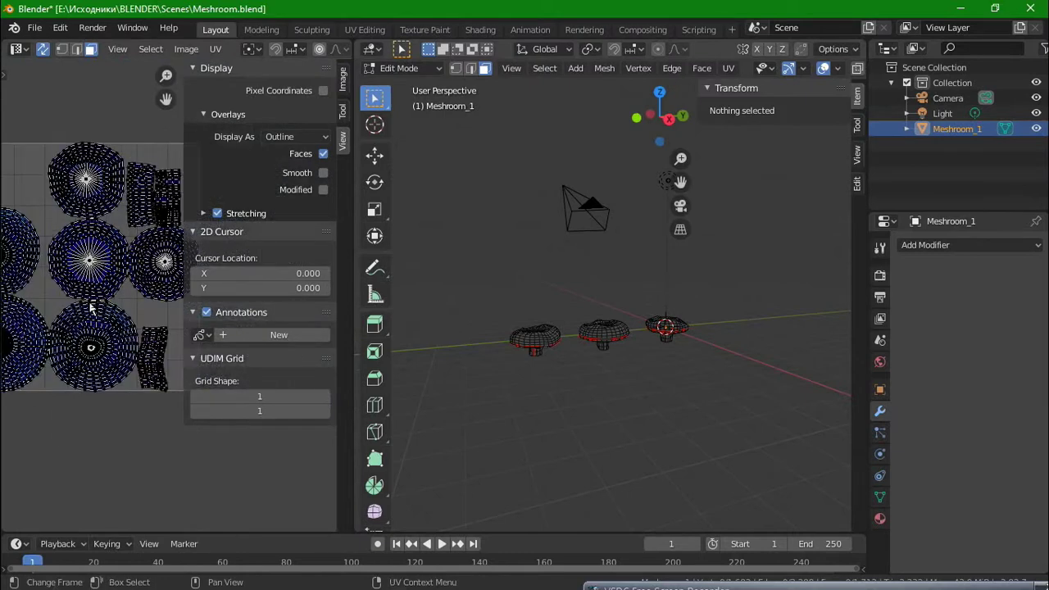
scroll("up", 3)
key("Tab")
Duplicate the mushroom group and place the first copy, Meshroom_1.001.
left_click(925, 245)
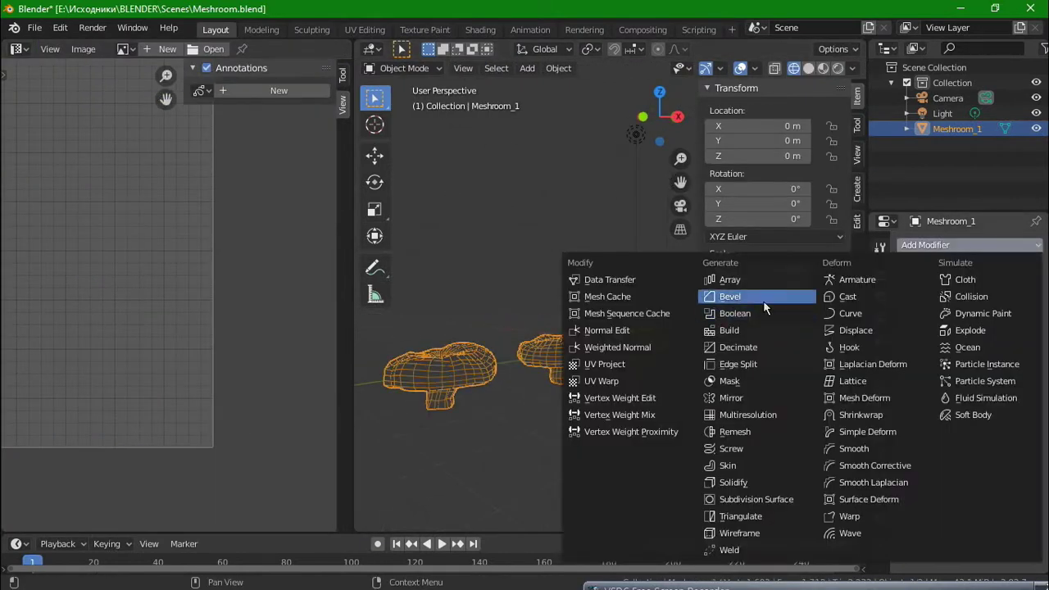
left_click_drag(623, 328, 538, 350)
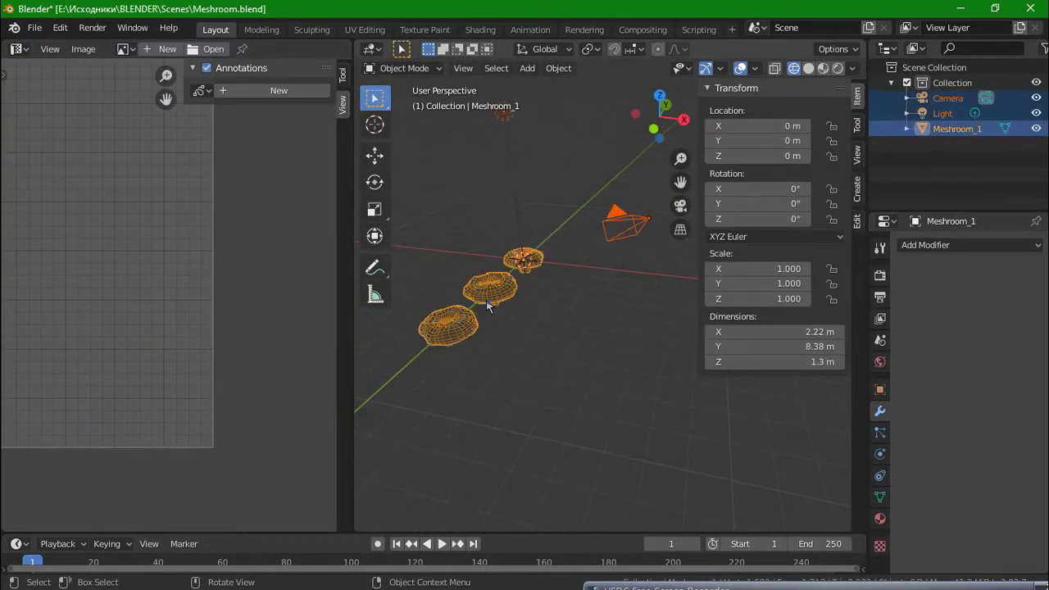
key("shift+d")
key("ctrl+z")
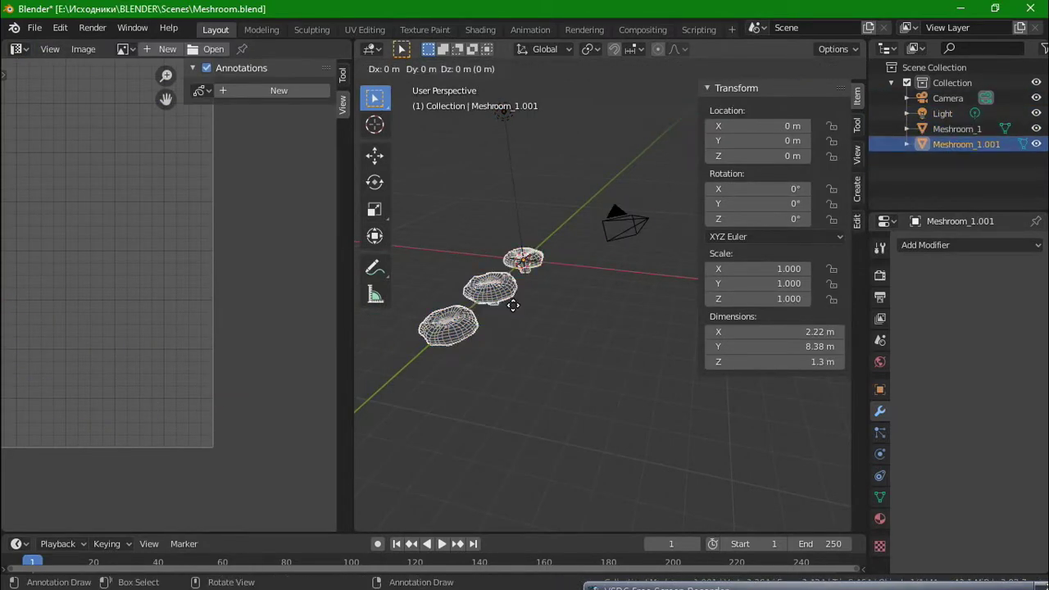
left_click(580, 337)
left_click_drag(579, 337, 534, 303)
Add a test Decimate modifier to the copy, then remove it.
left_click(925, 246)
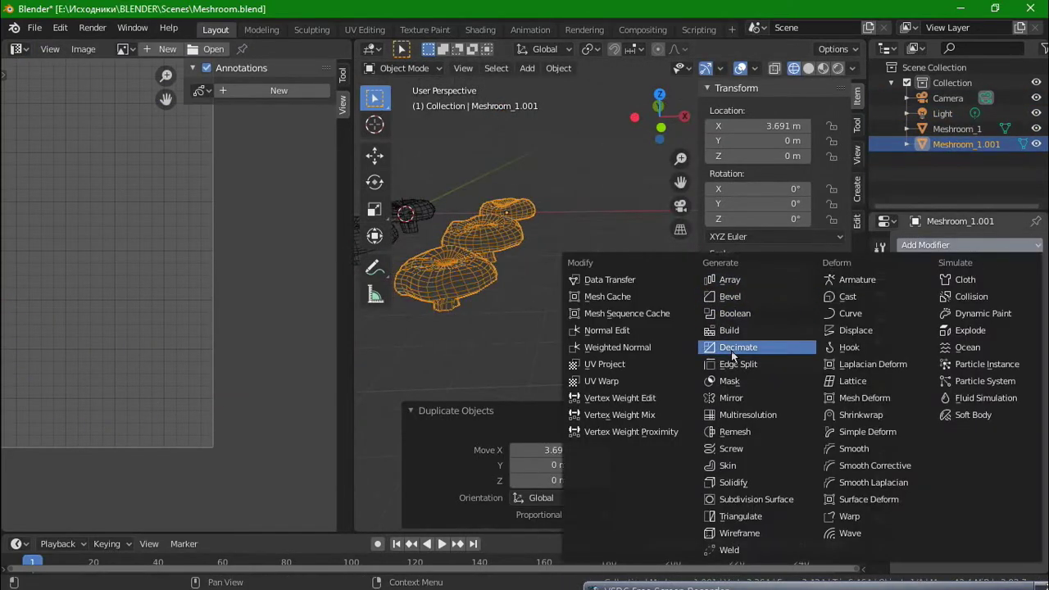
left_click(734, 350)
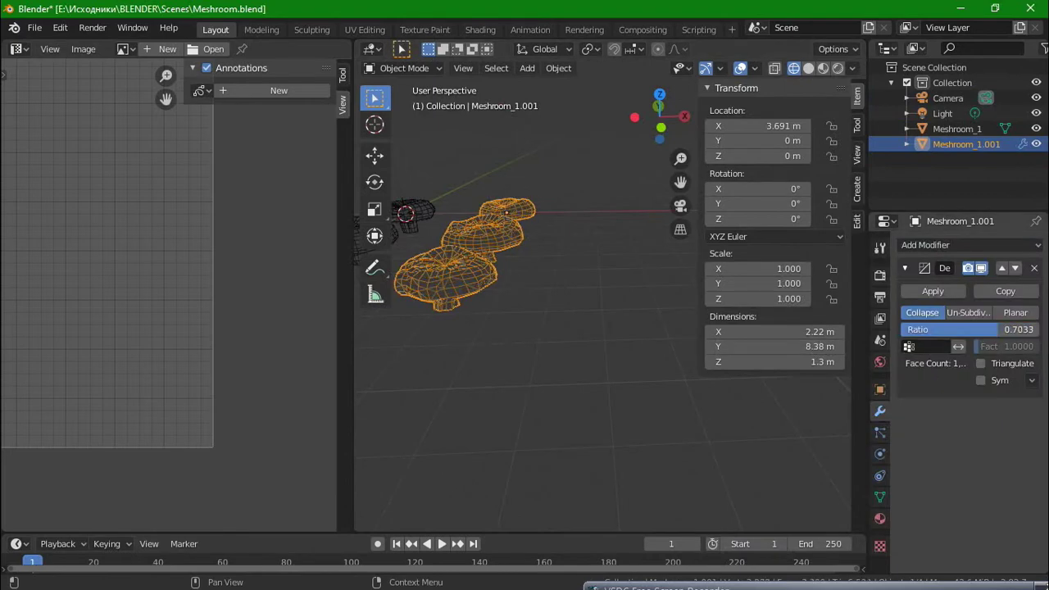
left_click(1035, 269)
scroll("down", 3)
Make two more duplicates along X, placing the last one 3.87 m over.
key("shift+d")
left_click(514, 348)
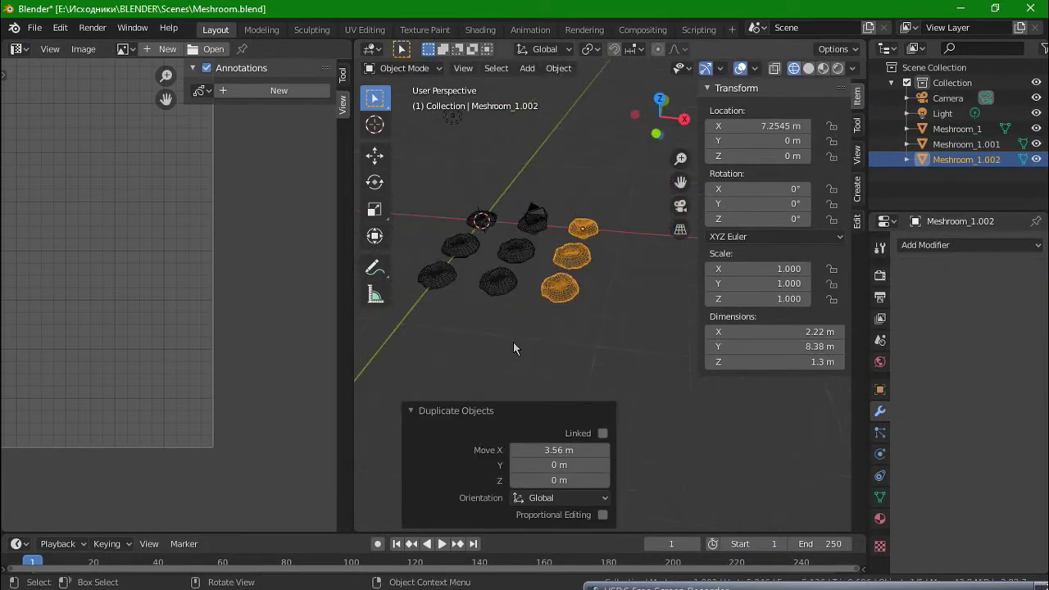
key("shift+d")
key("x")
left_click(608, 345)
scroll("up", 3)
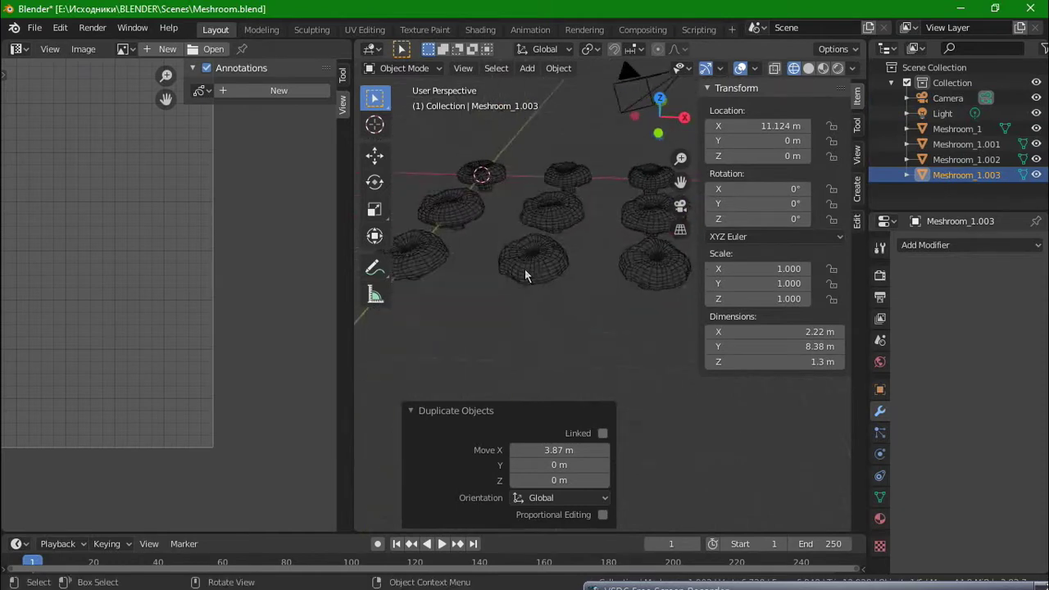
scroll("up", 3)
scroll("down", 3)
Dissolve an extra edge loop on a Meshroom_1.001 mushroom cap.
left_click(550, 355)
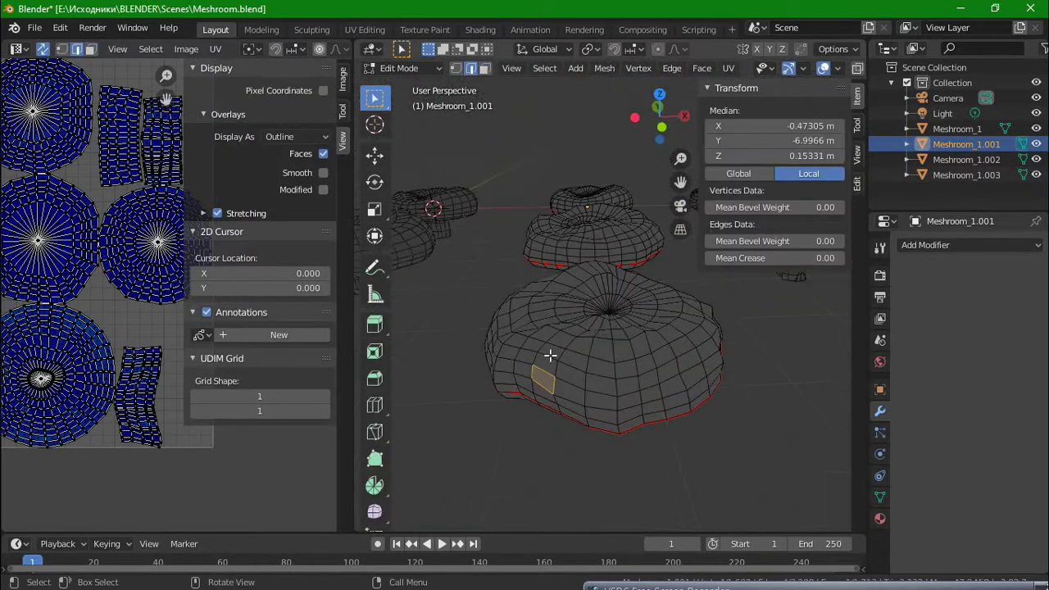
left_click(535, 377)
left_click_drag(534, 376, 549, 430)
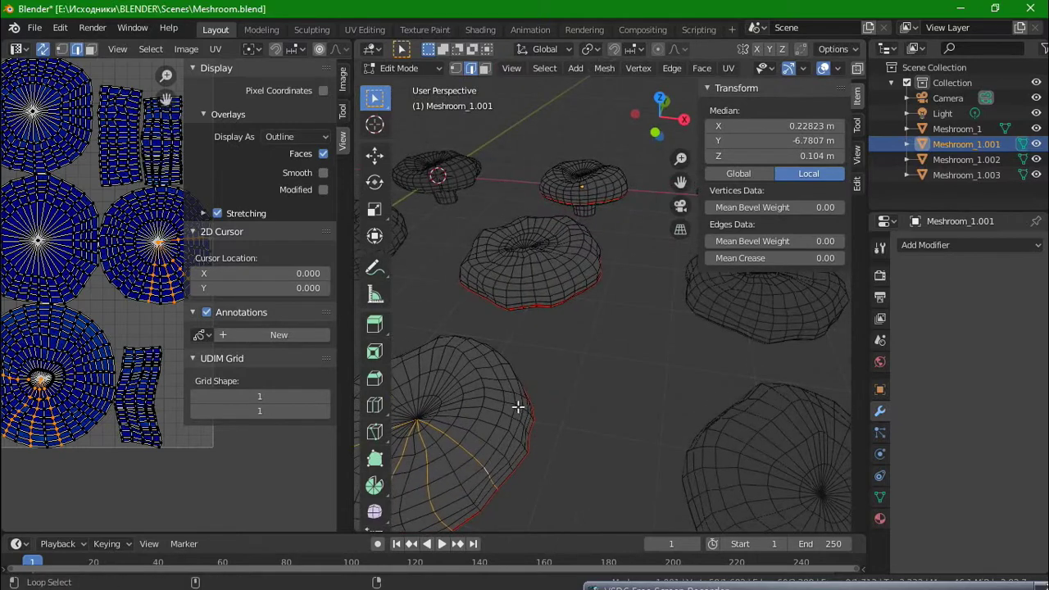
scroll("up", 3)
left_click_drag(557, 480, 632, 396)
scroll("up", 3)
scroll("down", 3)
key("x")
left_click(618, 399)
key("x")
left_click(525, 382)
Dissolve an extra edge loop on the mushroom stem.
left_click(614, 418)
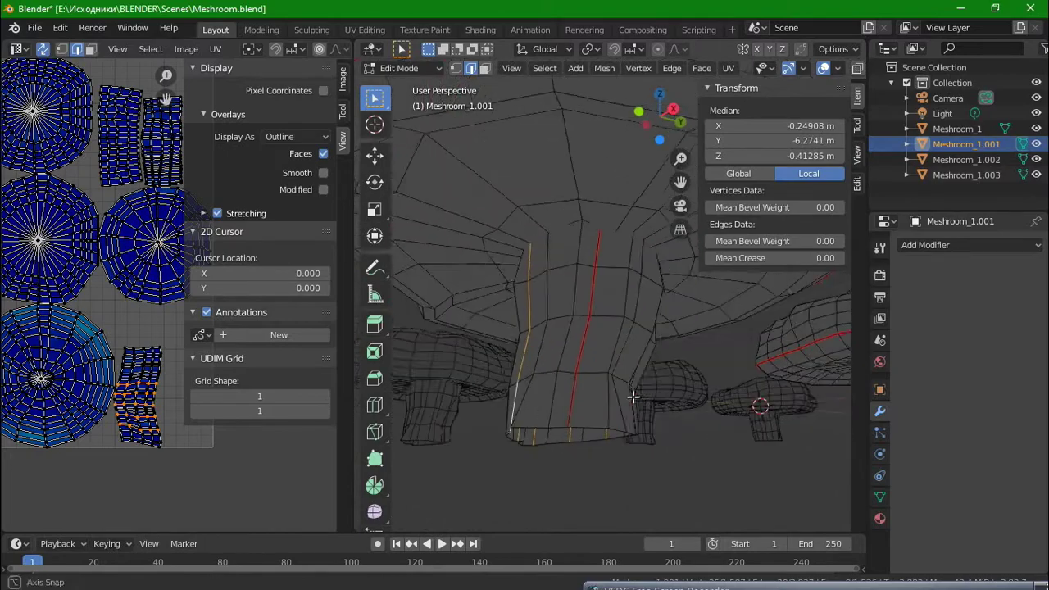
key("x")
left_click(555, 403)
left_click_drag(555, 402, 605, 312)
scroll("up", 3)
Re-enter Edit Mode and dissolve two more edge loops on the cap.
key("Tab")
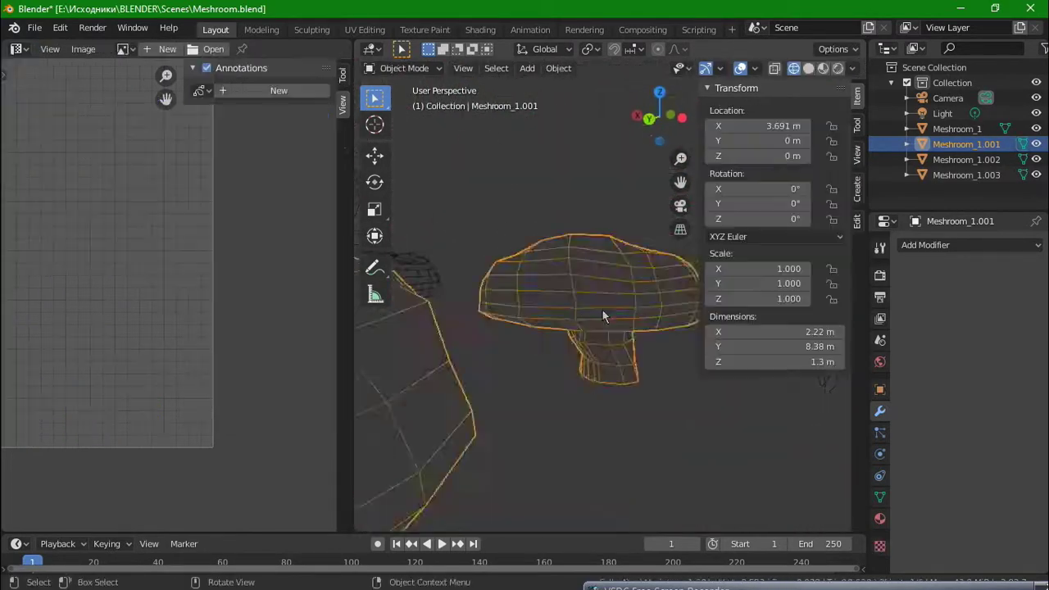
key("Tab")
left_click(575, 339)
key("x")
left_click(586, 357)
scroll("down", 3)
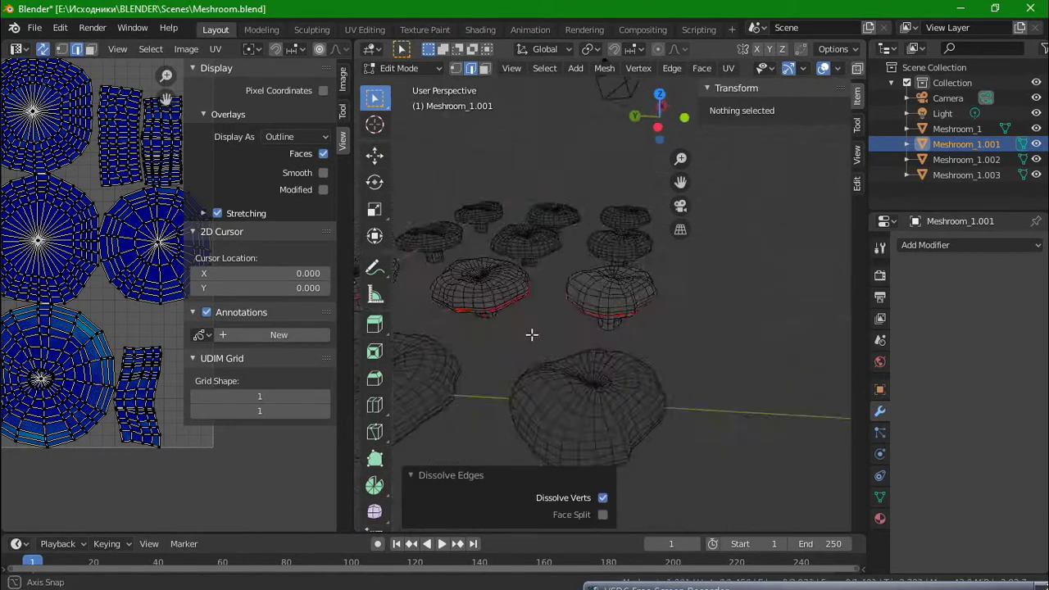
left_click_drag(534, 335, 656, 382)
left_click(620, 339)
key("x")
left_click(618, 382)
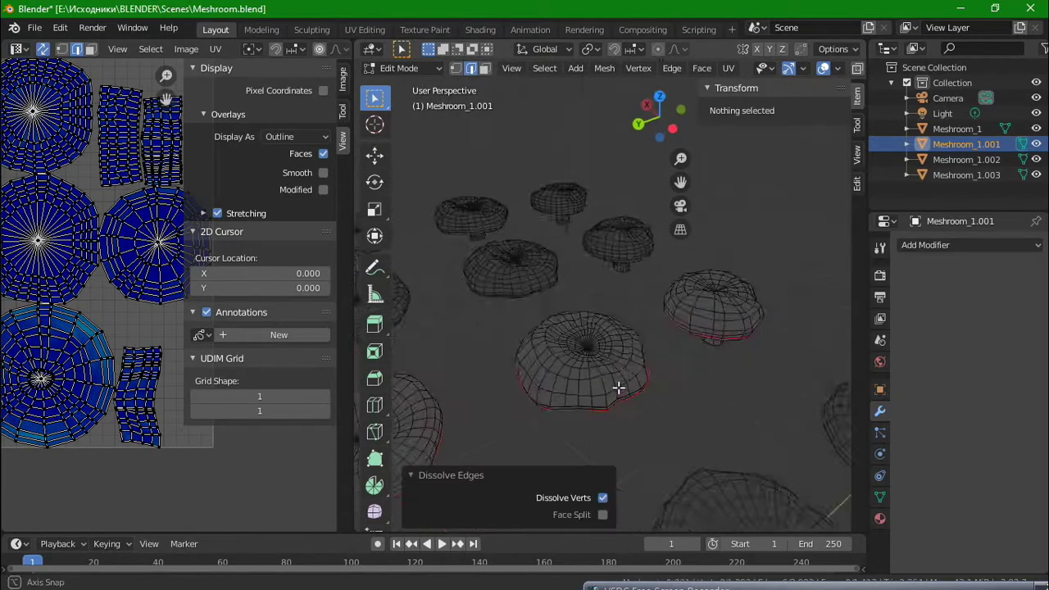
scroll("up", 3)
left_click_drag(628, 311, 599, 347)
Dissolve another cap edge loop and inspect the cap from several angles.
left_click(591, 361)
key("x")
key("Escape")
key("x")
left_click(649, 305)
left_click_drag(648, 305, 614, 338)
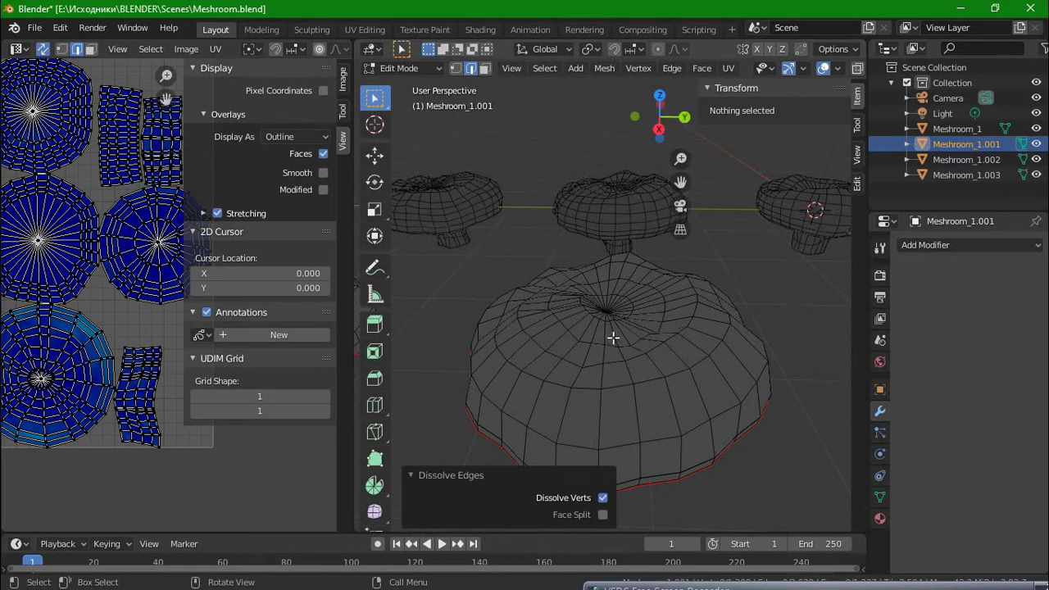
left_click_drag(614, 338, 624, 276)
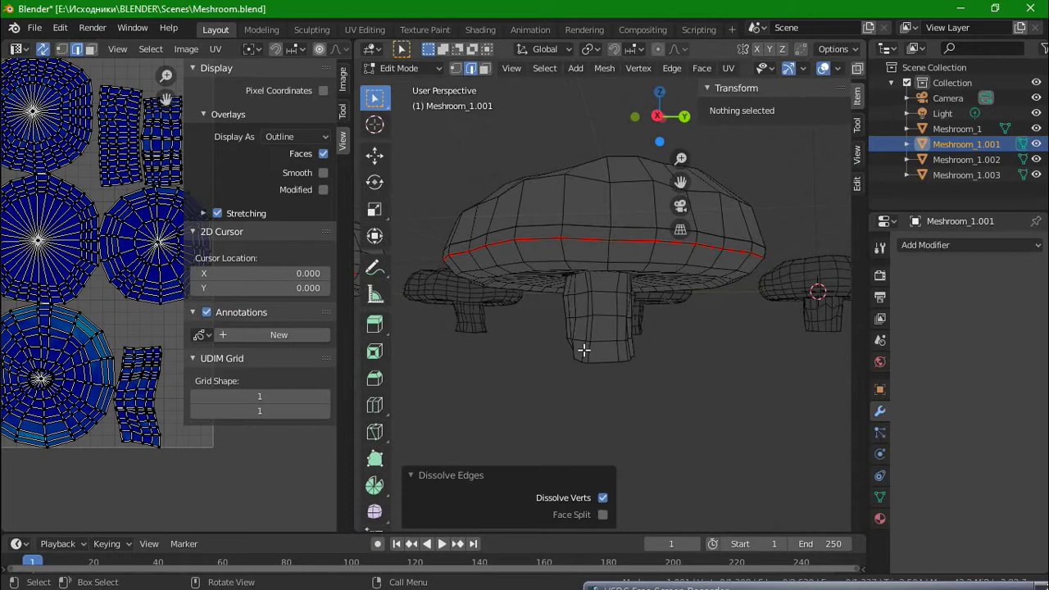
left_click_drag(584, 351, 545, 417)
Dissolve a further edge loop and the selected radial edges on the cap.
key("Tab")
key("Tab")
scroll("up", 3)
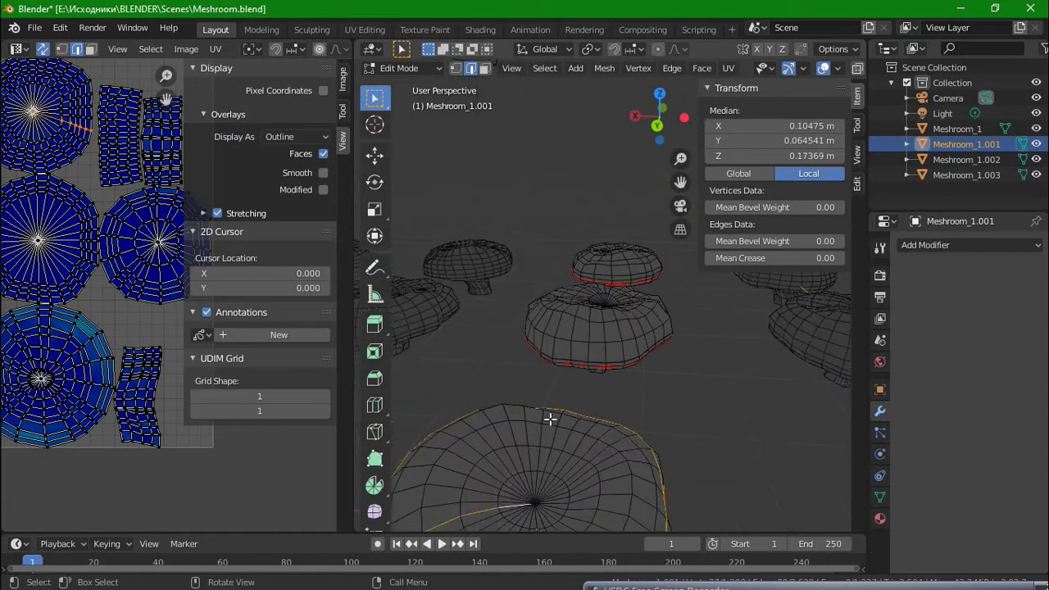
key("x")
left_click(500, 490)
left_click_drag(668, 416, 544, 412)
left_click(627, 424)
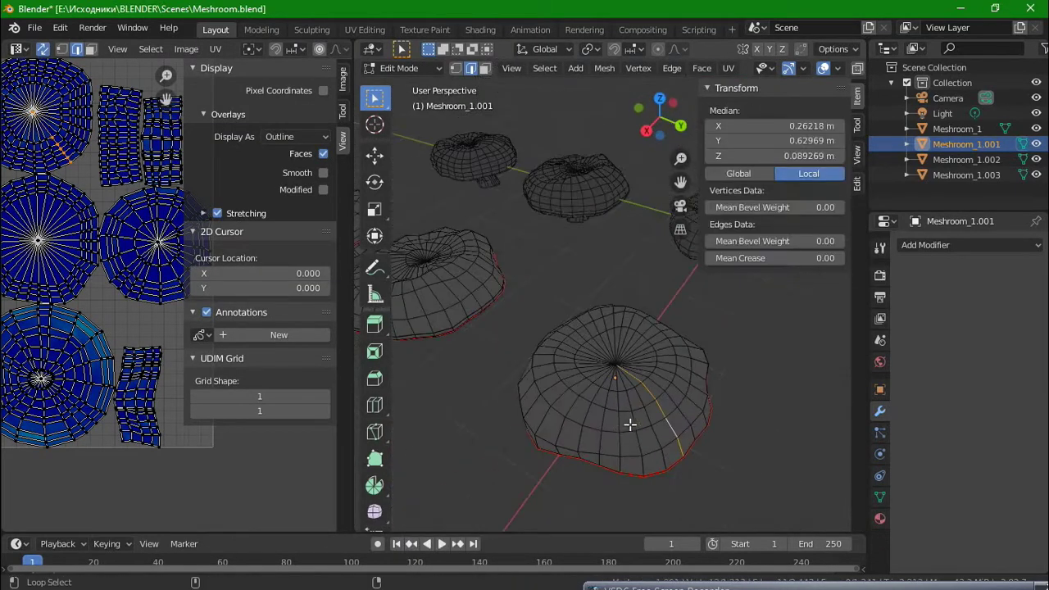
left_click_drag(628, 423, 657, 447)
left_click_drag(702, 405, 641, 380)
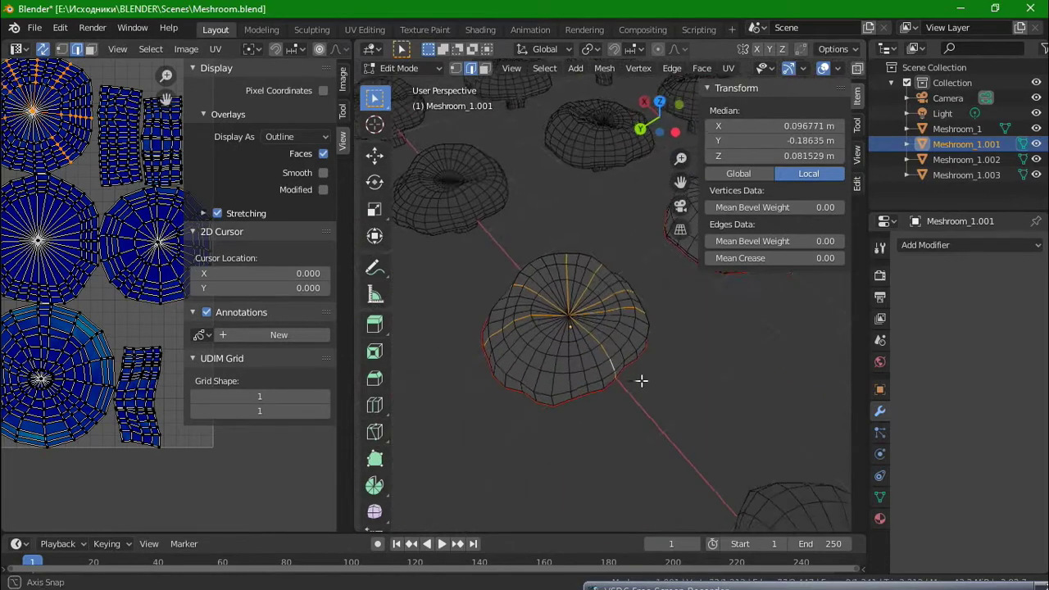
left_click_drag(508, 358, 782, 341)
key("x")
left_click(702, 380)
Try sliding the cap-rim edge loop, then dissolve the lower loop instead.
left_click_drag(703, 379, 487, 491)
scroll("down", 3)
scroll("up", 3)
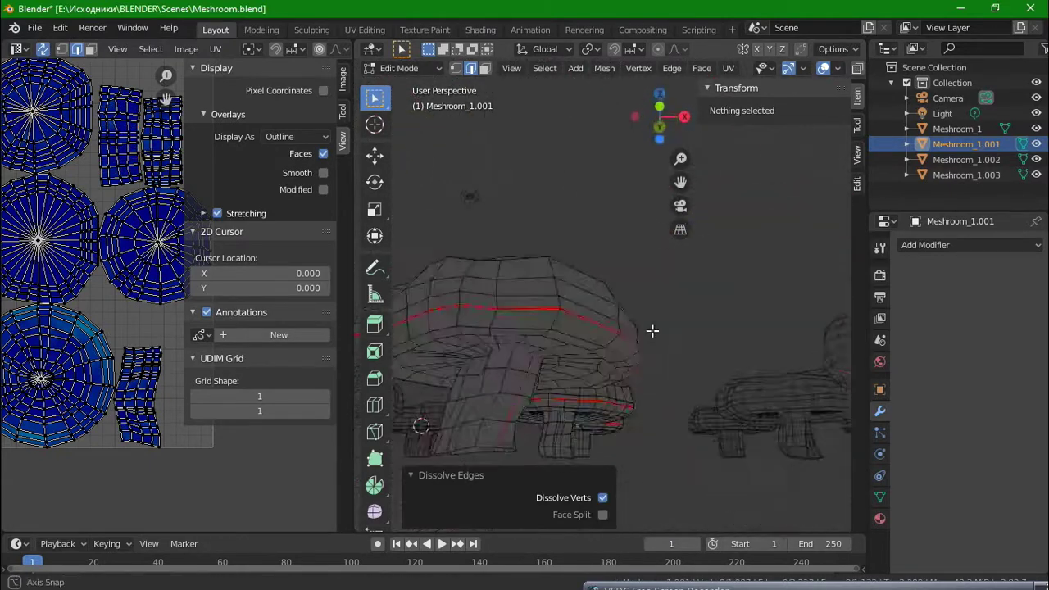
scroll("down", 3)
scroll("up", 3)
left_click_drag(667, 303, 660, 400)
left_click(655, 349)
key("g")
key("z")
key("g")
key("g")
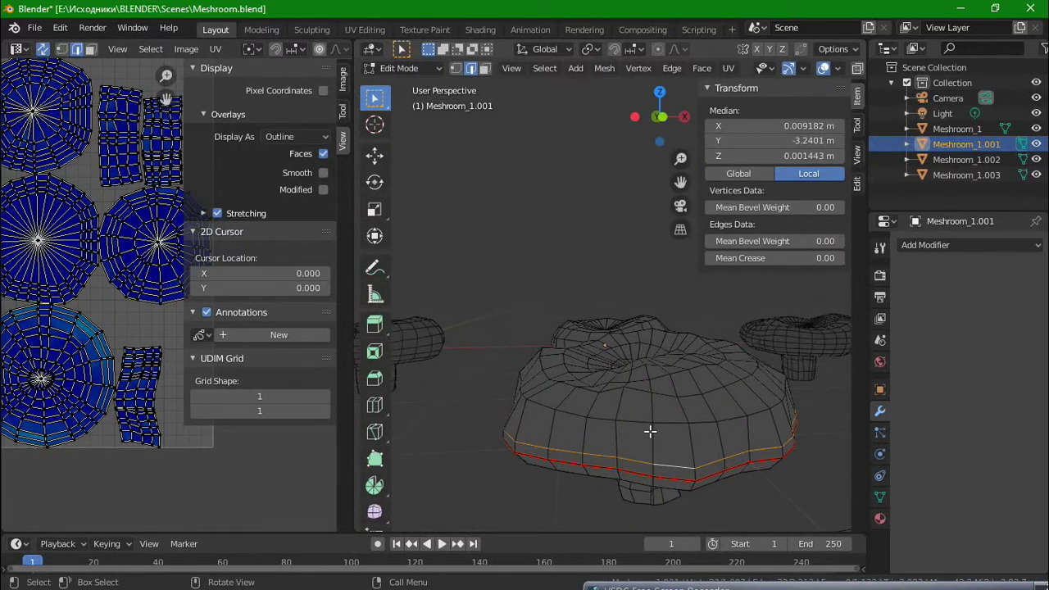
key("x")
left_click(650, 431)
Slide a remaining cap edge loop to a new position along the surface.
left_click(640, 443)
key("g")
key("g")
left_click(612, 437)
left_click_drag(612, 438, 520, 339)
scroll("down", 3)
left_click(590, 383)
left_click(549, 368)
Switch to Meshroom_1.002 and dissolve its first selected edge loops.
key("Tab")
key("Tab")
scroll("up", 3)
left_click(642, 407)
key("x")
left_click(628, 403)
left_click(661, 315)
left_click_drag(661, 316, 641, 353)
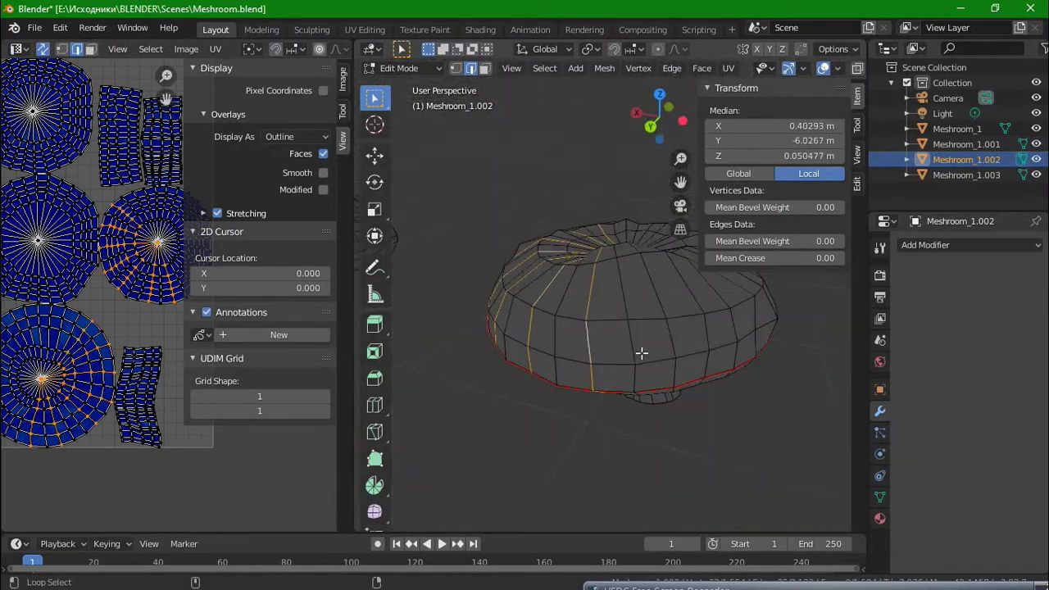
Dissolve one cap edge loop and one stem edge loop on Meshroom_1.002.
left_click_drag(666, 285, 609, 302)
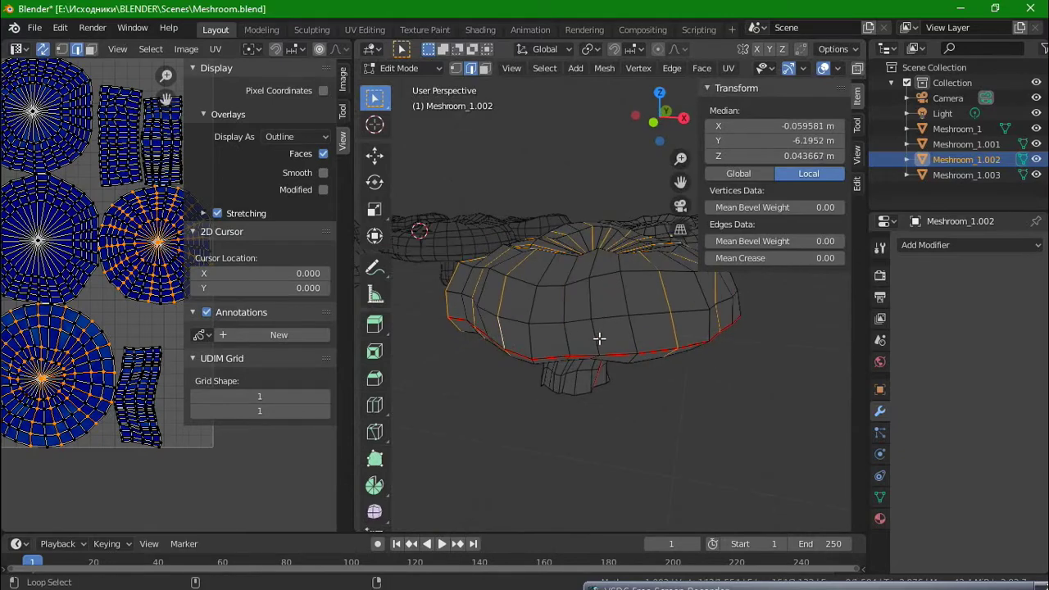
key("x")
left_click(593, 331)
left_click_drag(593, 331, 587, 326)
left_click(573, 333)
key("x")
left_click(582, 335)
Dissolve two more edge loops on the Meshroom_1.002 caps.
scroll("up", 3)
left_click(494, 284)
key("x")
left_click(497, 284)
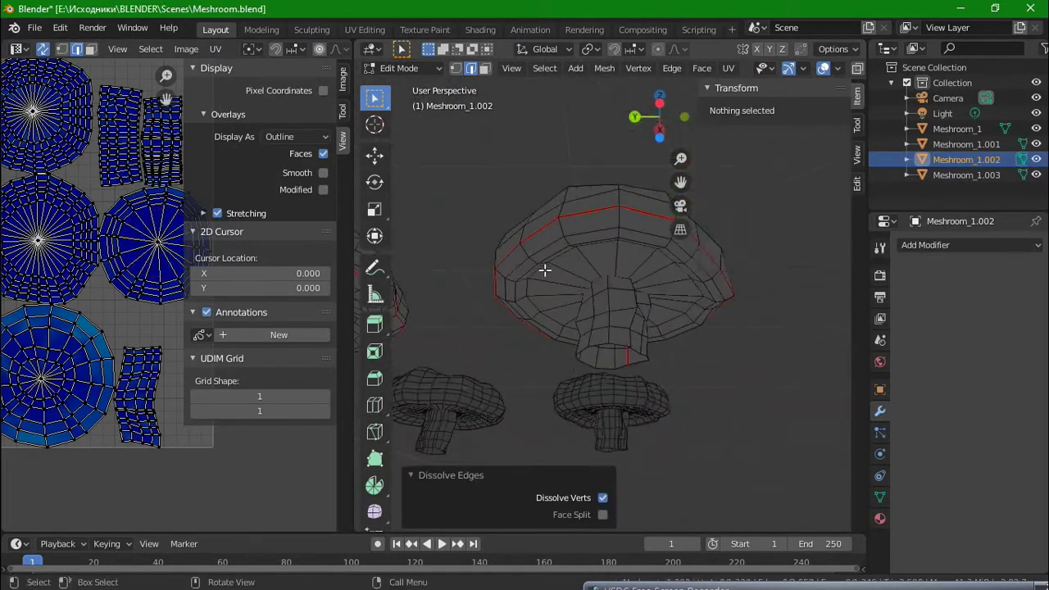
left_click(543, 270)
key("x")
left_click(543, 256)
Undo the last dissolve and step back to Object Mode to view all mushrooms.
scroll("down", 3)
scroll("down", 3)
key("ctrl+z")
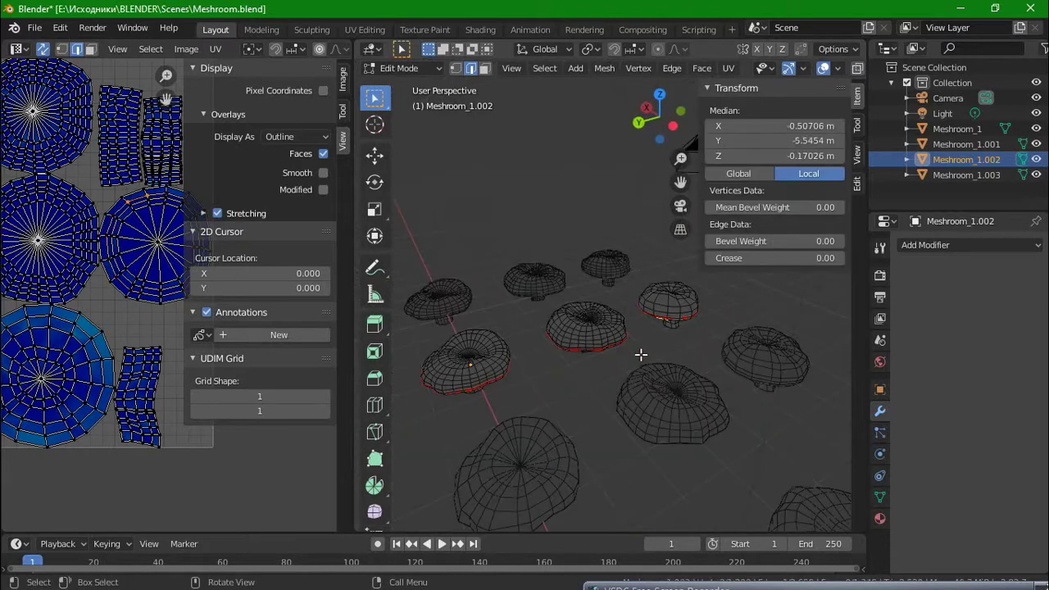
key("ctrl+z")
key("ctrl+z")
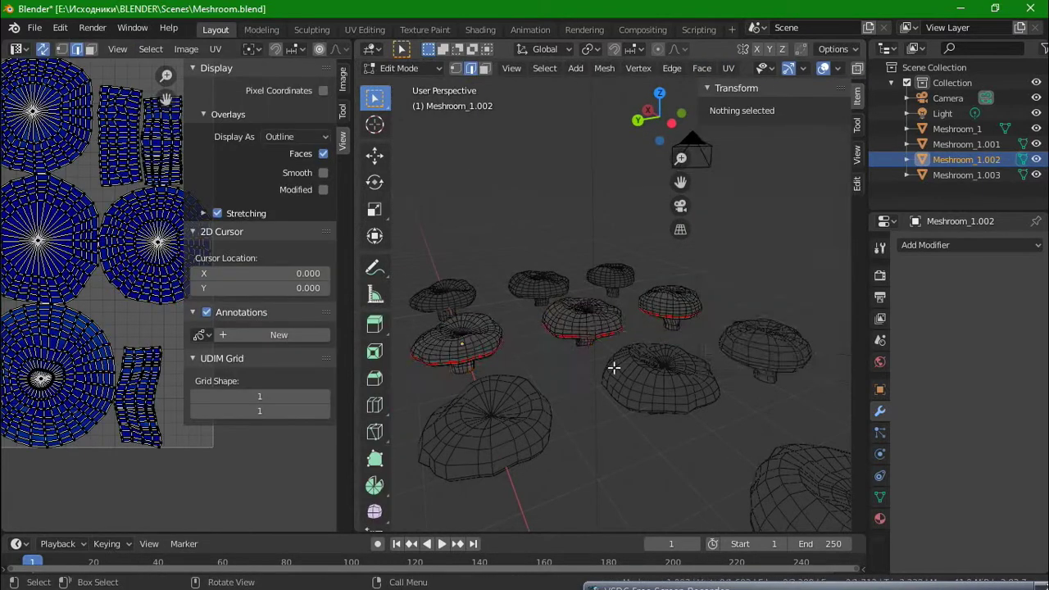
left_click_drag(614, 366, 596, 464)
key("ctrl+z")
key("ctrl+z")
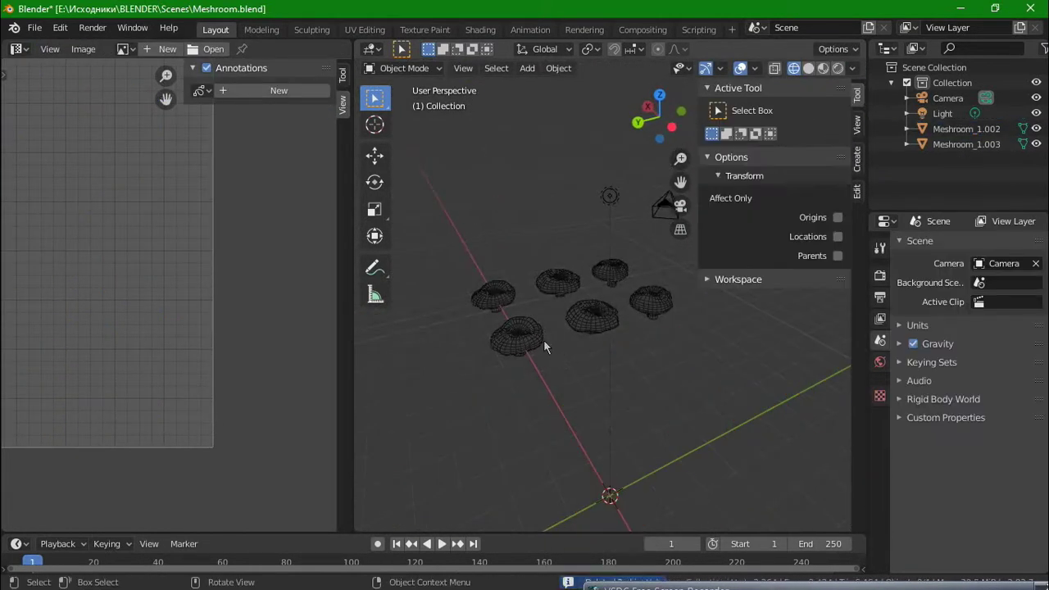
Delete the original Meshroom_1 mushroom object.
key("ctrl+shift+z")
key("ctrl+shift+z")
key("x")
left_click(570, 392)
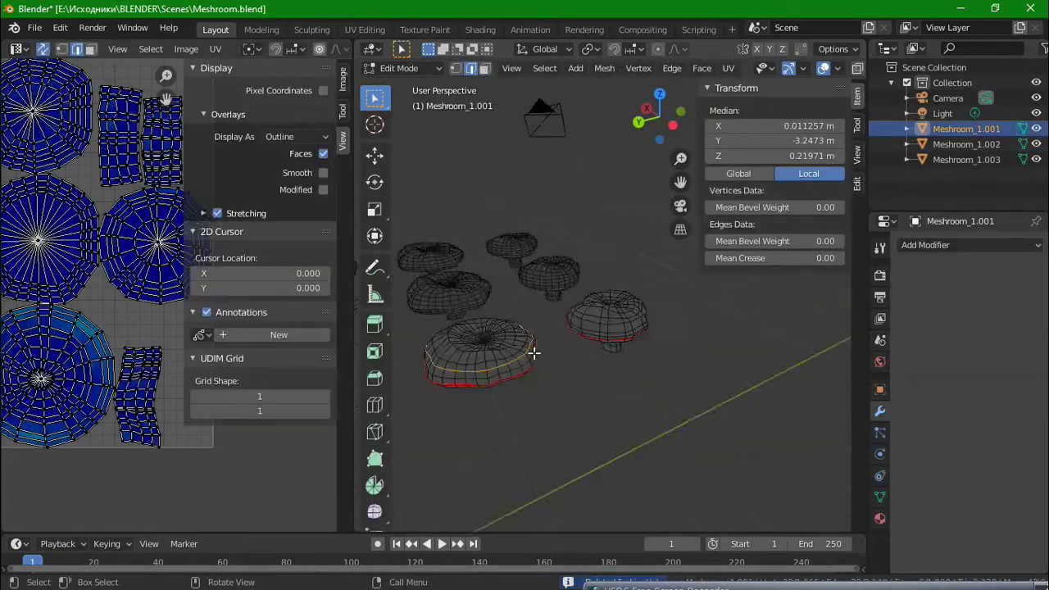
Dissolve a cap edge loop on Meshroom_1.001 and return to Object Mode.
key("x")
left_click(563, 363)
left_click(738, 284)
key("x")
left_click(737, 287)
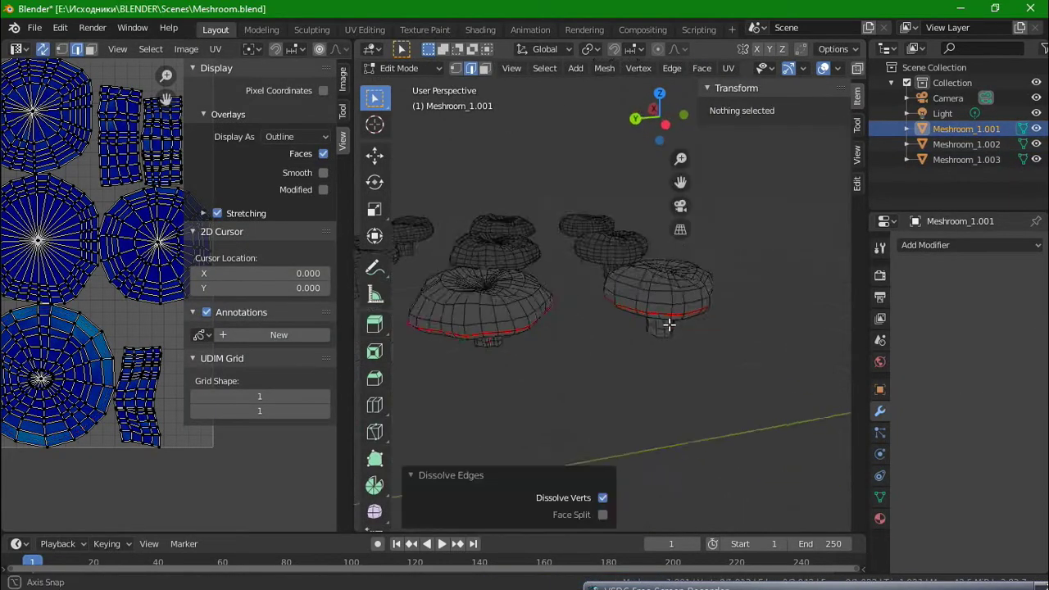
left_click_drag(667, 320, 665, 434)
scroll("down", 3)
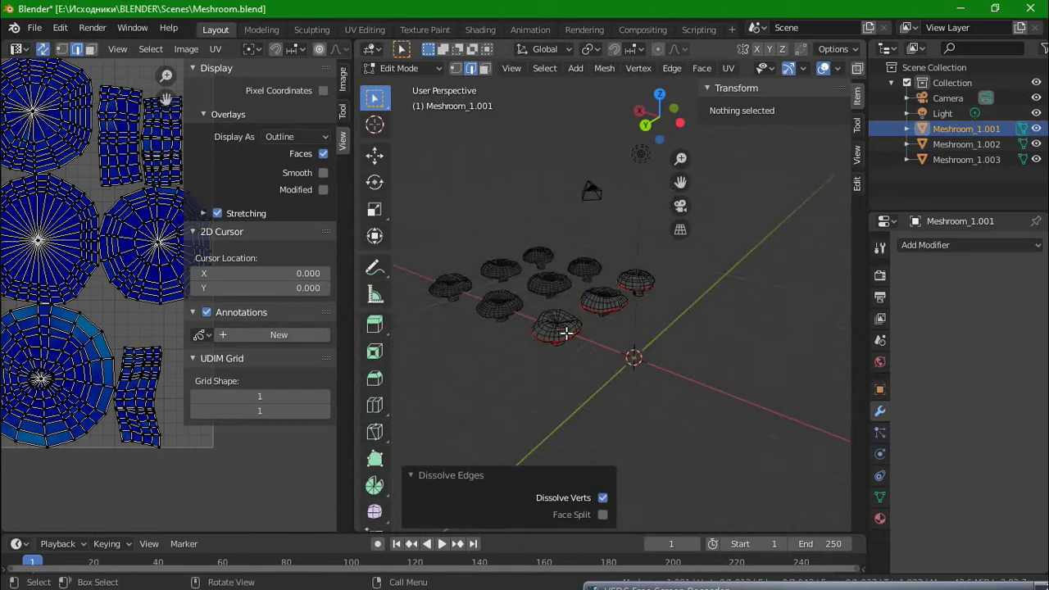
key("Tab")
Edit Meshroom_1.004 and dissolve three edge loops on its cap.
left_click(635, 363)
key("Tab")
scroll("up", 3)
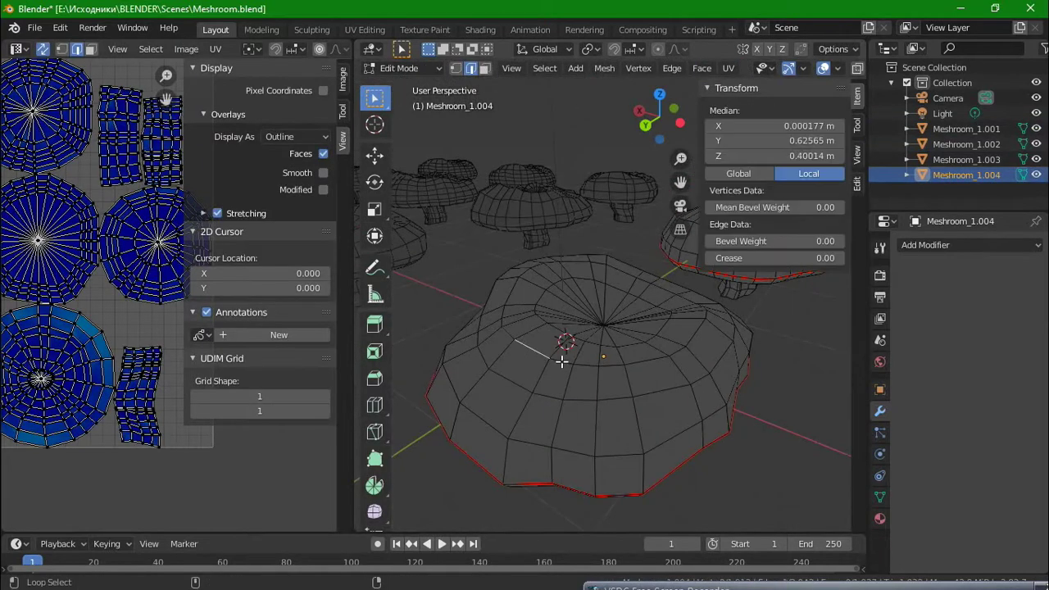
left_click(498, 415)
left_click(552, 396)
key("x")
left_click(552, 396)
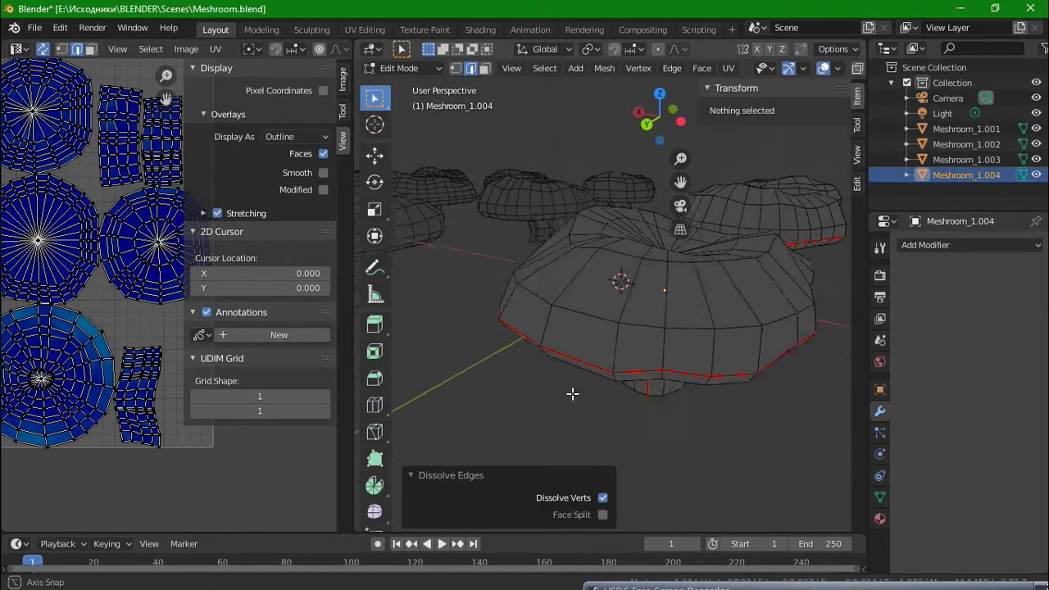
left_click(523, 380)
key("x")
left_click(523, 380)
Dissolve two more edge loops near the cap's underside.
left_click_drag(623, 361, 669, 342)
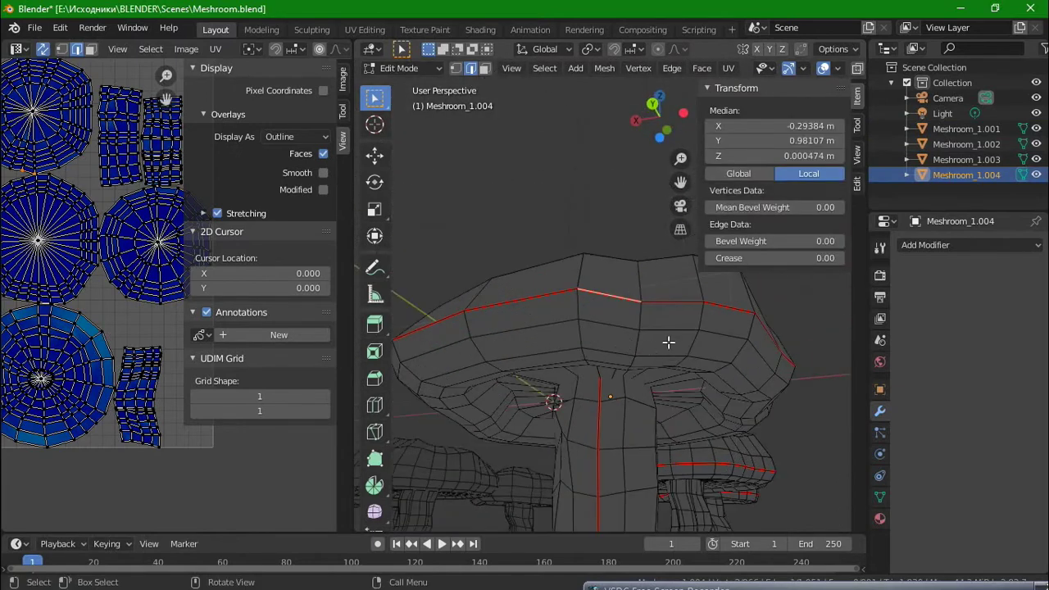
left_click(762, 348)
left_click_drag(763, 348, 761, 348)
key("x")
left_click(649, 429)
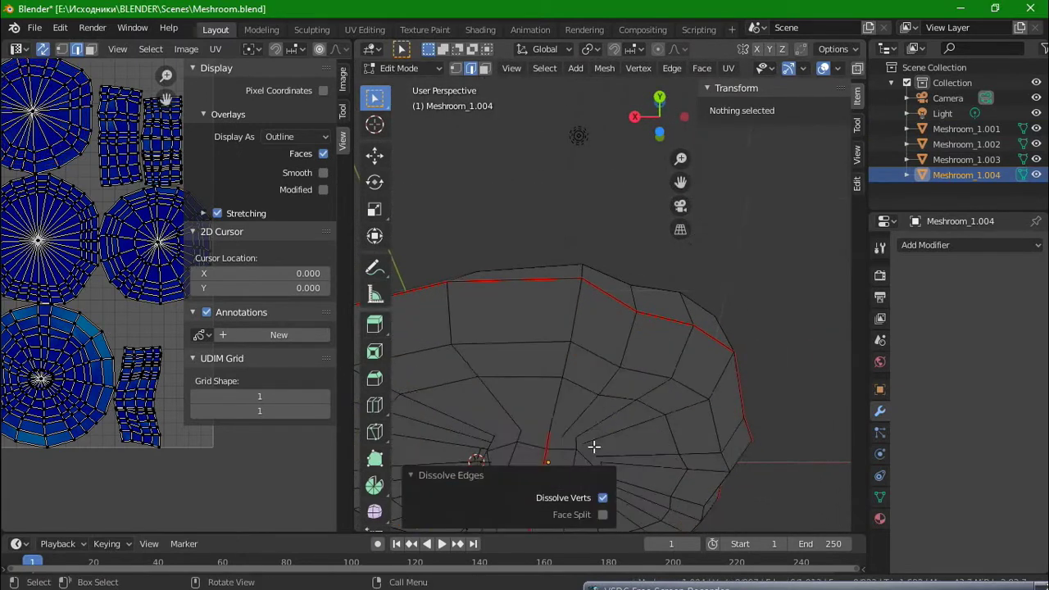
left_click(681, 379)
key("x")
left_click(582, 431)
Dissolve a radial edge loop on the top of the cap.
left_click_drag(581, 432, 591, 330)
left_click(622, 269)
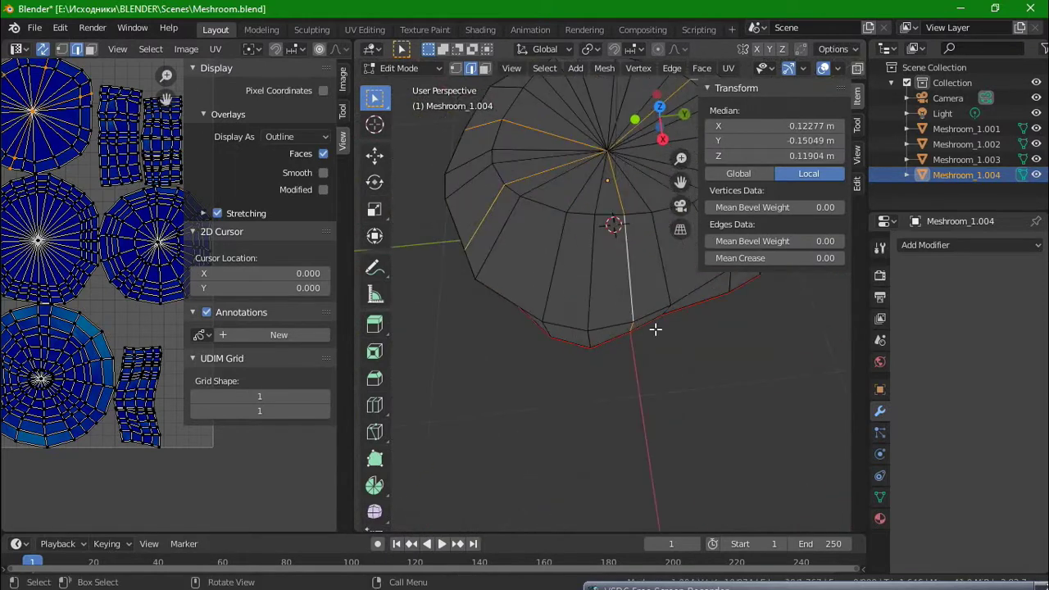
left_click_drag(655, 329, 647, 344)
key("x")
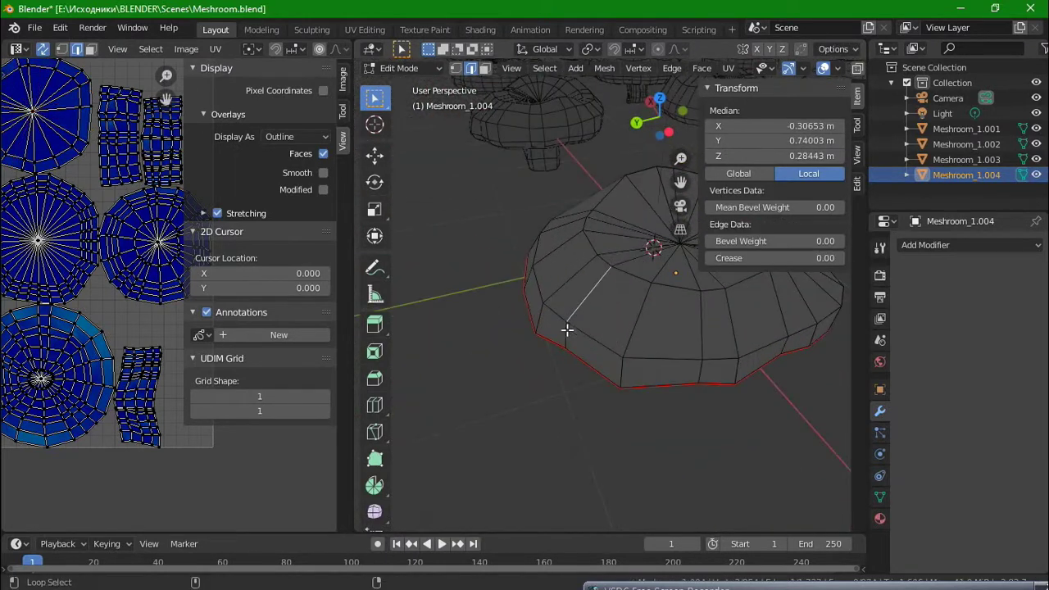
left_click_drag(826, 309, 609, 252)
key("x")
Dissolve three edge loops on the Meshroom_1.004 stem.
left_click(534, 287)
left_click_drag(533, 287, 458, 346)
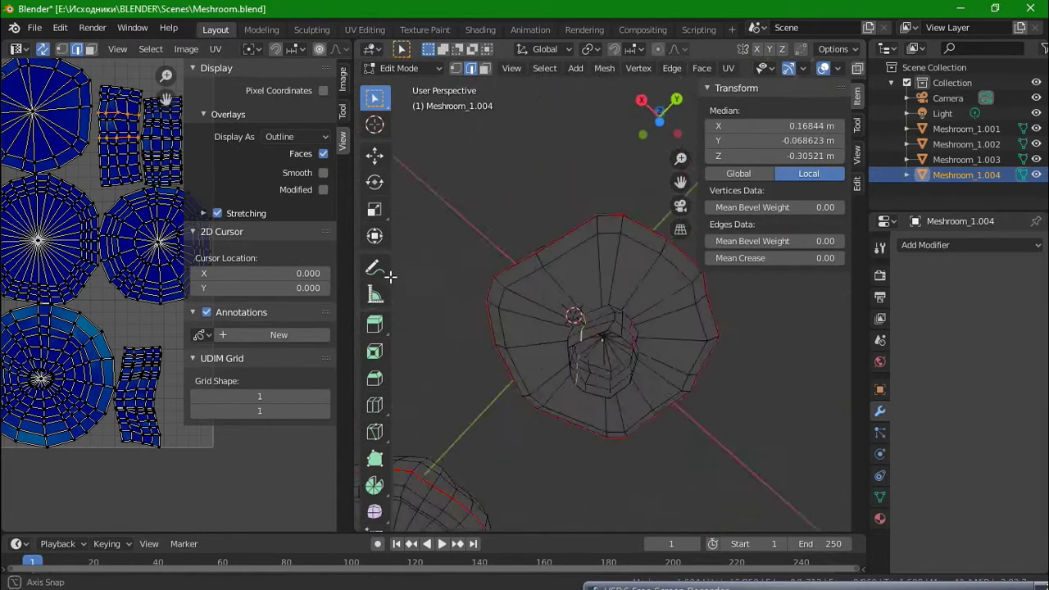
key("x")
left_click_drag(655, 285, 563, 198)
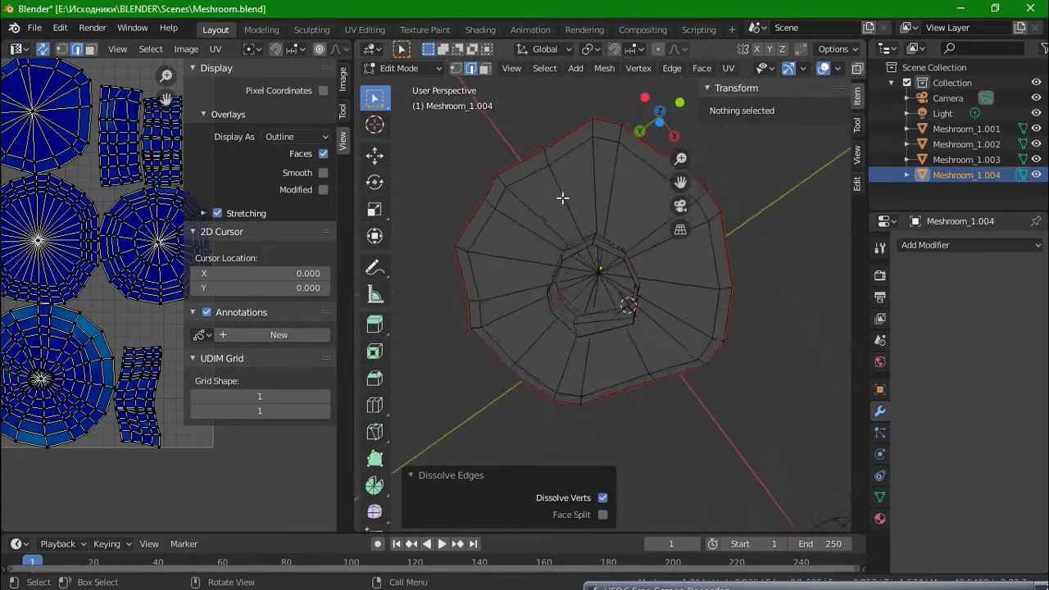
left_click_drag(580, 281, 714, 312)
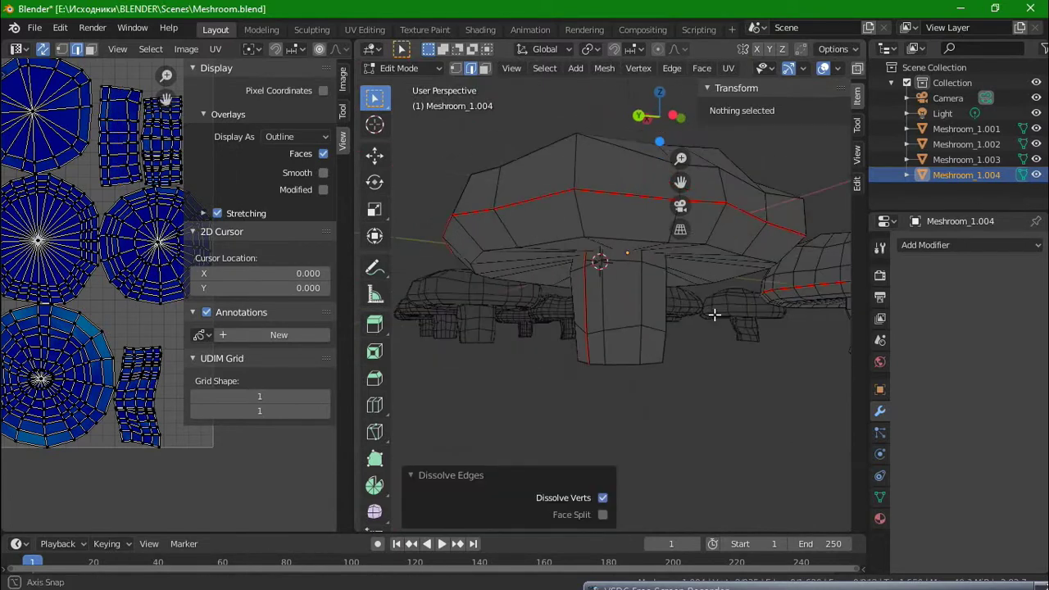
left_click(648, 302)
left_click(615, 329)
key("x")
left_click_drag(590, 257, 659, 274)
left_click(659, 274)
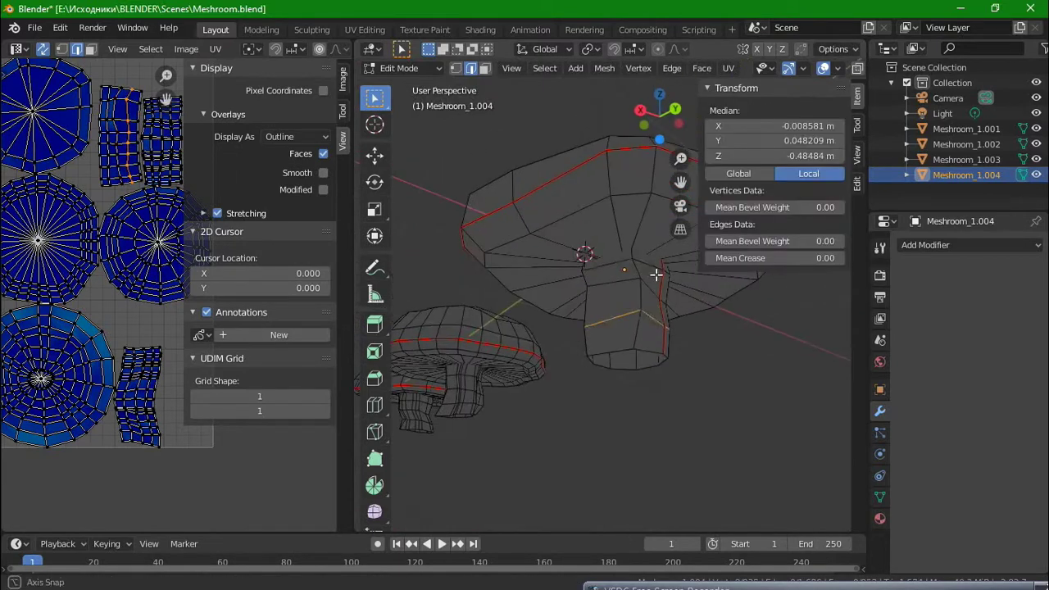
key("x")
Dissolve another edge loop on the mushroom cap.
left_click_drag(464, 313, 639, 293)
left_click(639, 293)
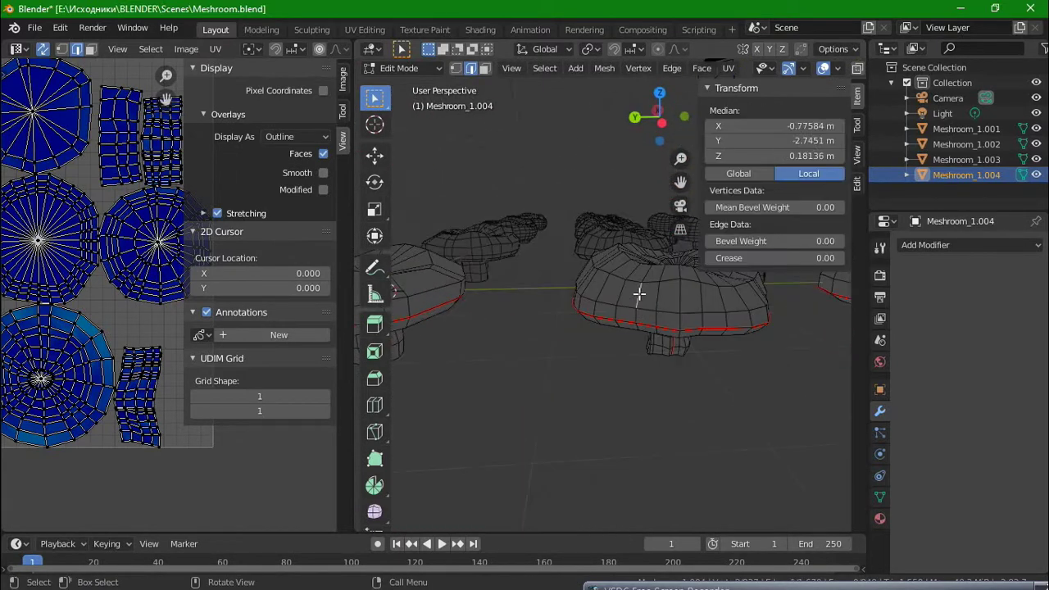
left_click_drag(638, 386, 552, 347)
left_click_drag(613, 315, 702, 346)
key("x")
left_click(647, 386)
Dissolve two more cap loops, including the top rim loop.
left_click_drag(647, 386, 588, 346)
left_click(645, 358)
key("x")
left_click(577, 352)
left_click_drag(585, 295, 573, 291)
left_click(494, 215)
key("x")
left_click(520, 232)
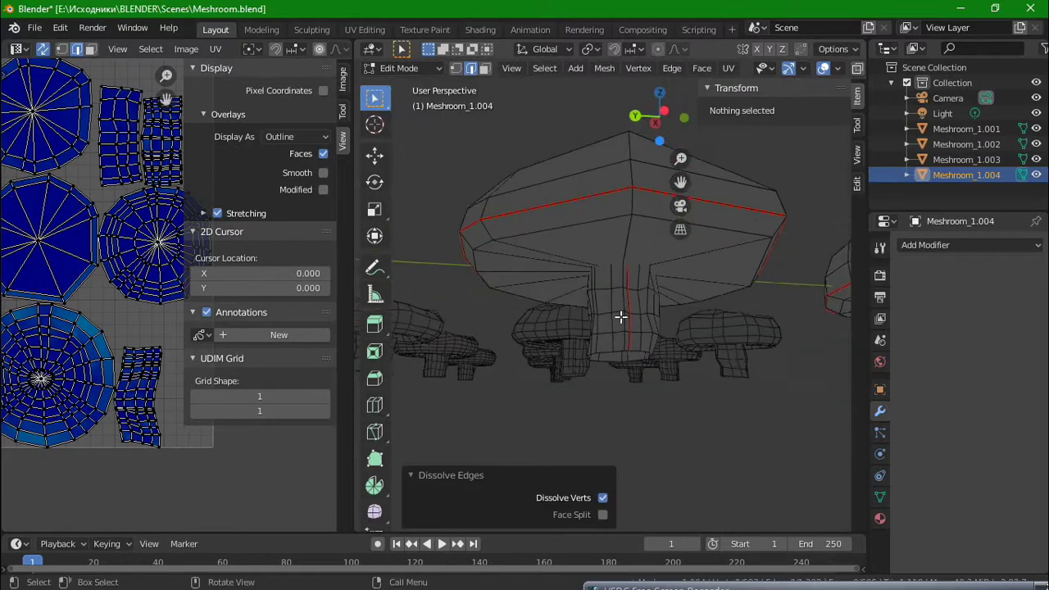
Dissolve a vertical edge loop on the stem, then clear the selection.
left_click(620, 317)
left_click_drag(621, 316, 682, 316)
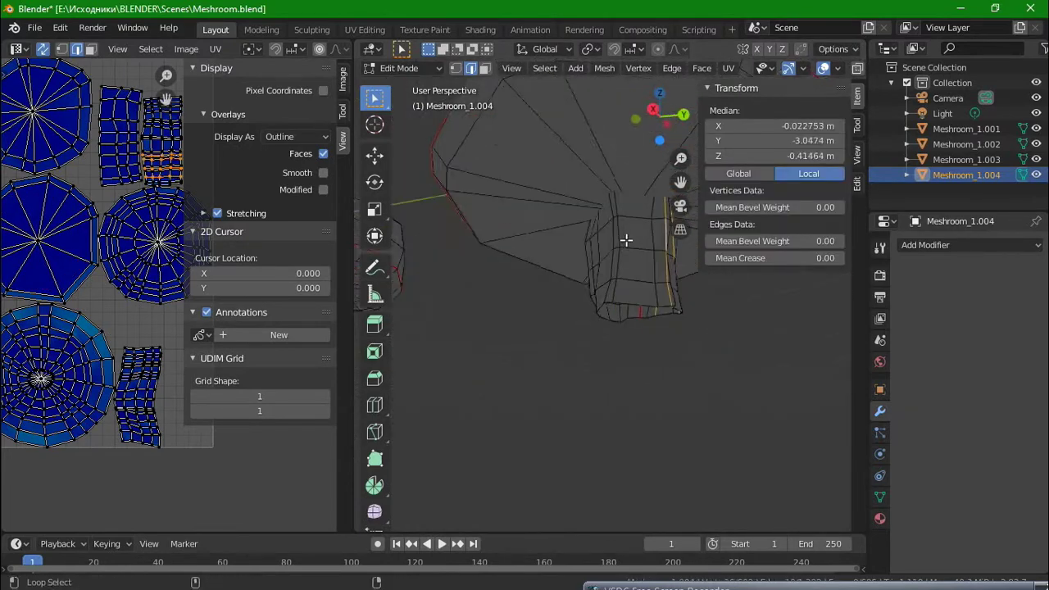
left_click(594, 280)
left_click_drag(594, 280, 476, 310)
left_click(517, 320)
scroll("up", 3)
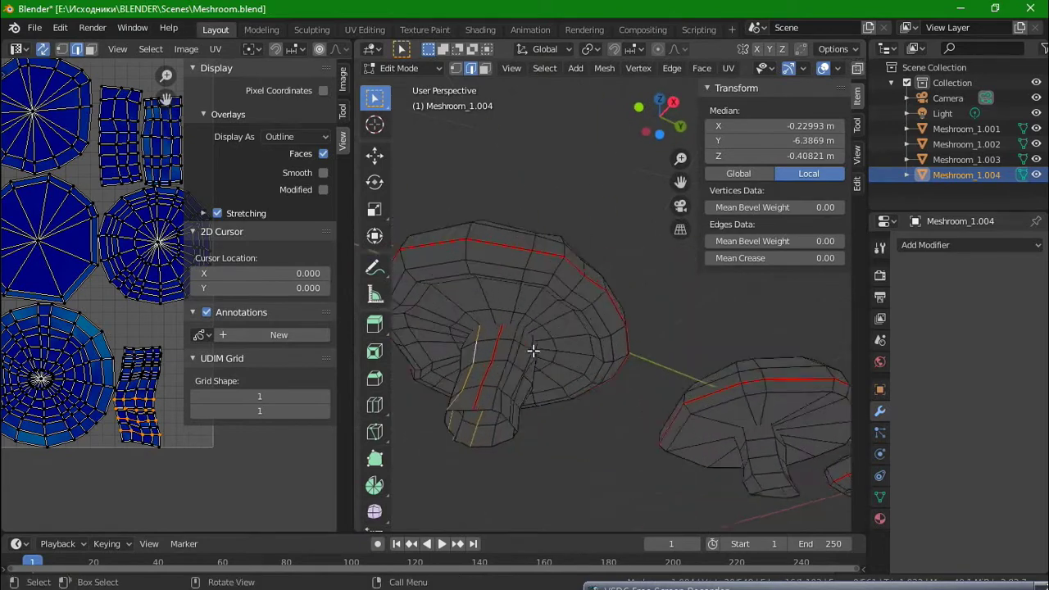
left_click(555, 334)
Dissolve two further edge loops around the cap and stem.
left_click_drag(555, 335, 496, 295)
left_click(517, 331)
left_click_drag(518, 331, 702, 436)
key("x")
left_click(609, 380)
left_click(533, 293)
key("x")
left_click(533, 292)
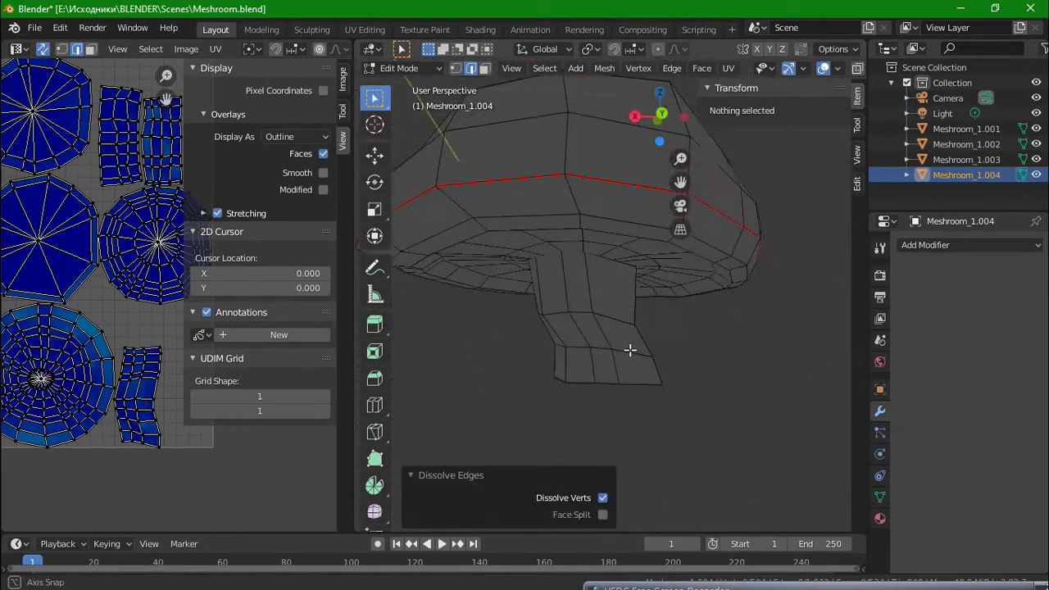
Check the result, return to Object Mode and select Meshroom_1.001.
left_click_drag(629, 350, 628, 344)
scroll("up", 3)
scroll("down", 3)
left_click_drag(544, 306, 398, 308)
scroll("down", 3)
scroll("down", 3)
key("Tab")
left_click(551, 373)
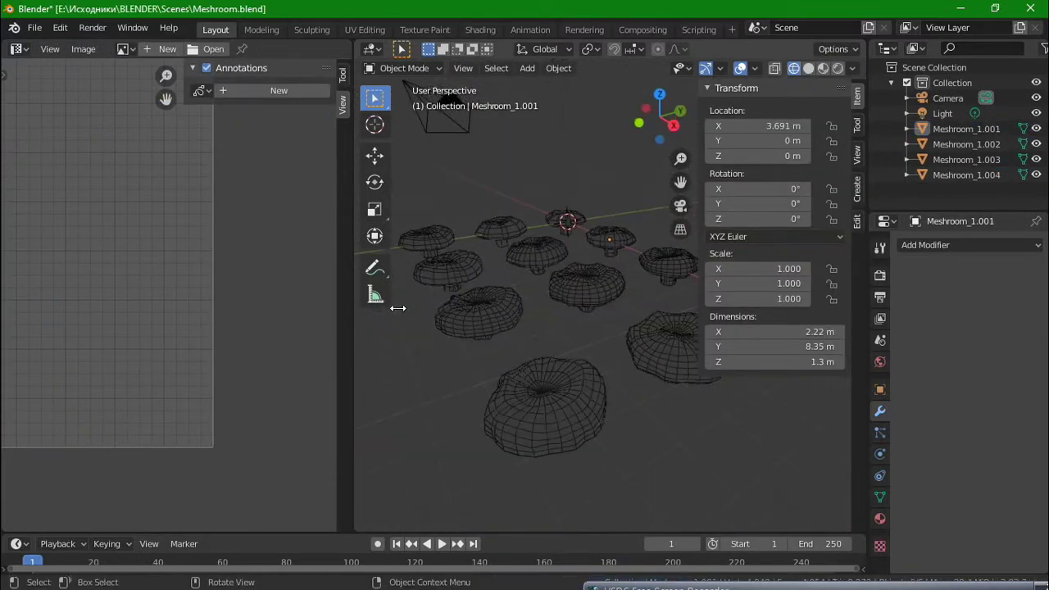
Put Meshroom_1.003 in Edit Mode and bring up the New Image settings, then cancel.
left_click(556, 403)
left_click(557, 402)
key("Tab")
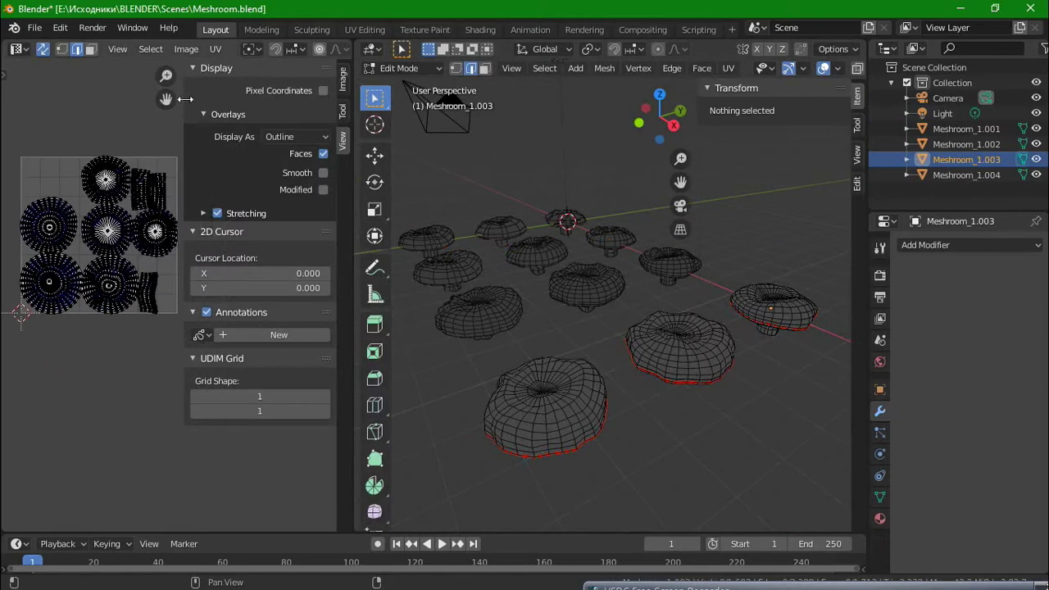
left_click_drag(185, 99, 300, 99)
left_click(186, 48)
left_click(200, 65)
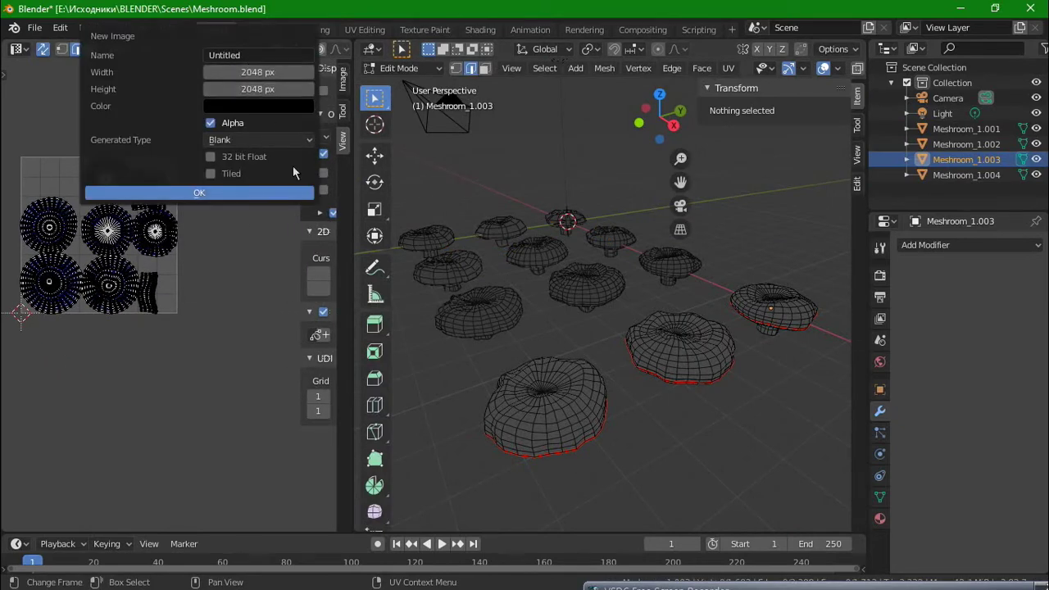
Add a centred loop cut around the Meshroom_1.004 cap.
left_click_drag(574, 345, 626, 365)
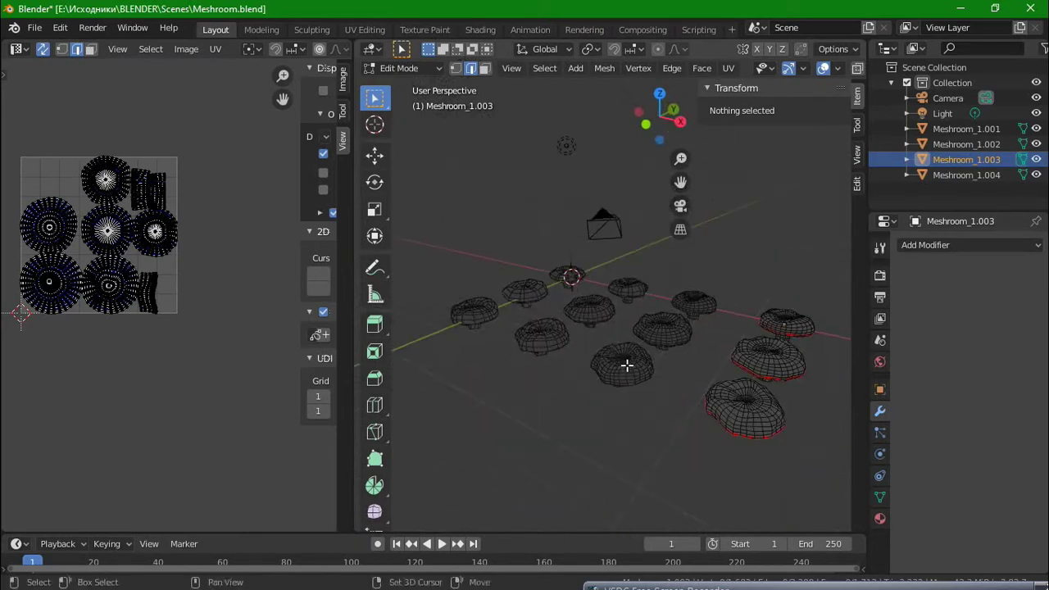
scroll("up", 3)
scroll("up", 3)
left_click(558, 325)
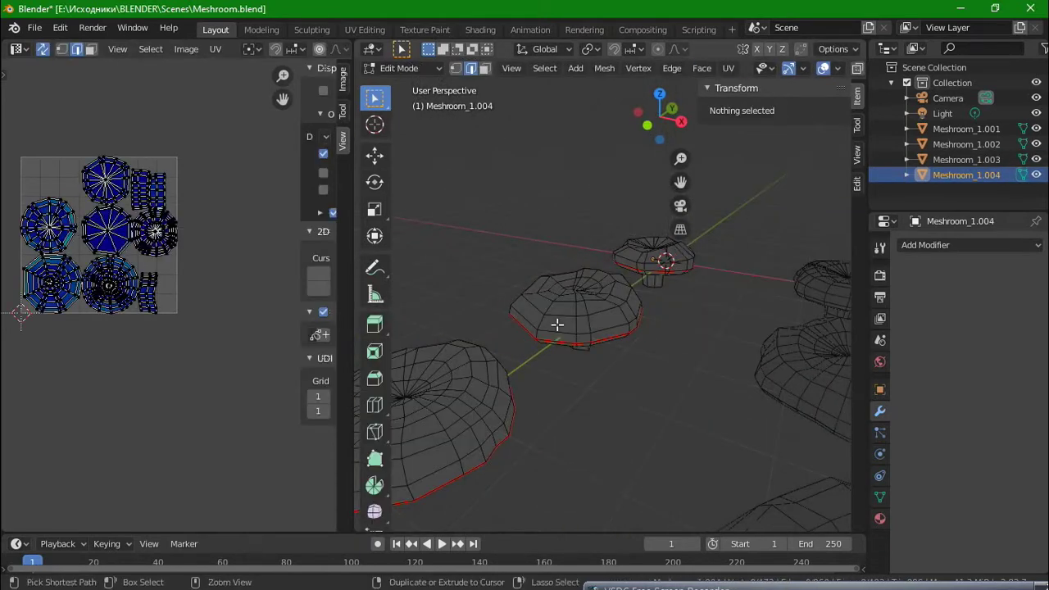
left_click(545, 325)
right_click(545, 325)
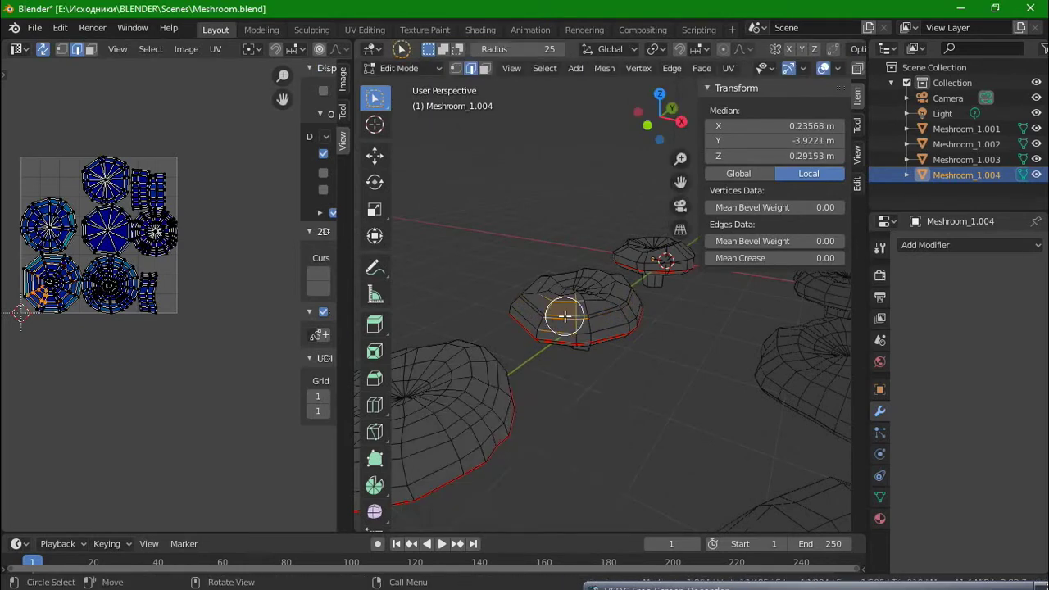
Try subdividing, then undo it, and slide the new cap loop along the surface.
right_click(553, 318)
left_click(459, 206)
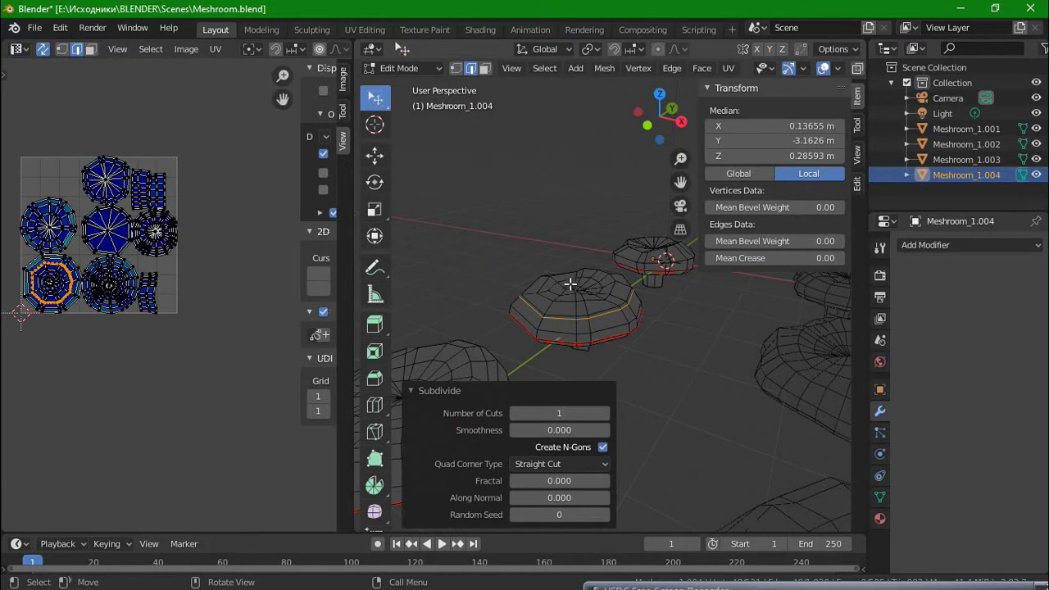
key("ctrl+z")
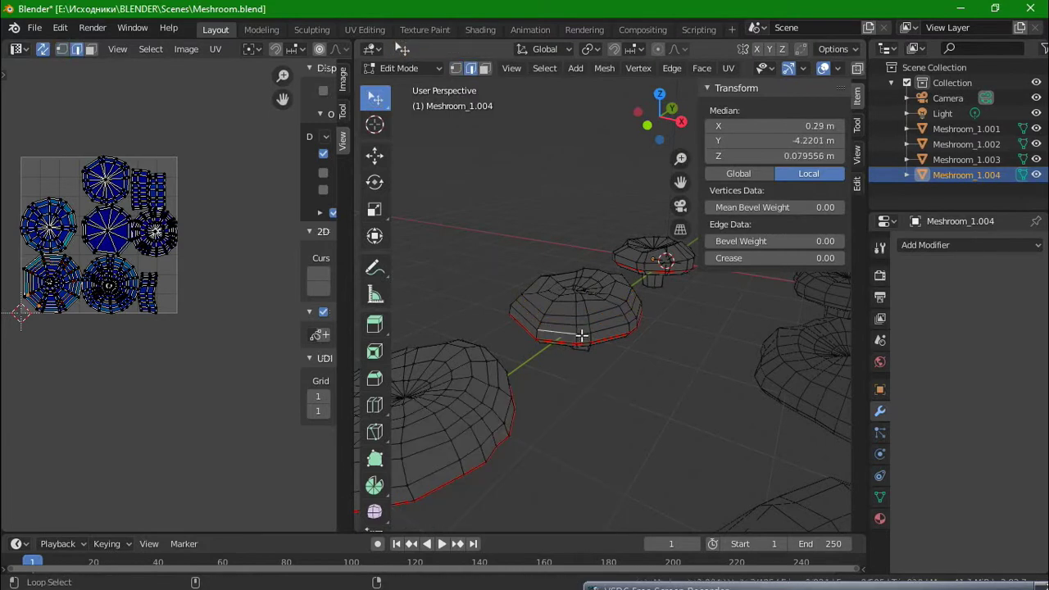
key("ctrl+x")
key("ctrl+z")
key("g")
key("g")
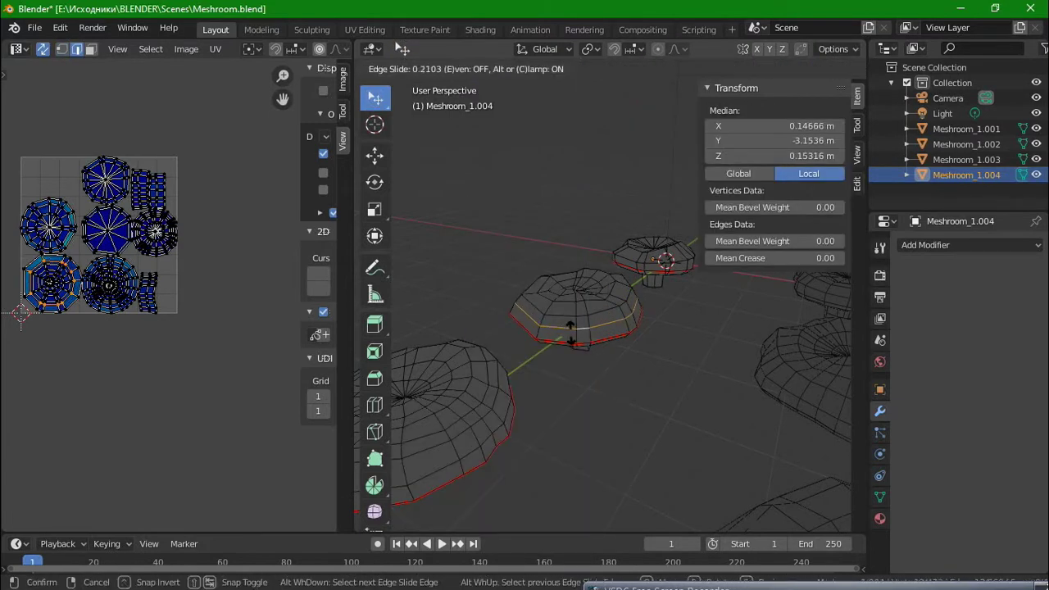
left_click(571, 328)
Retry and undo dissolving the loop, keeping it at its slid position.
key("ctrl+z")
key("ctrl+shift+z")
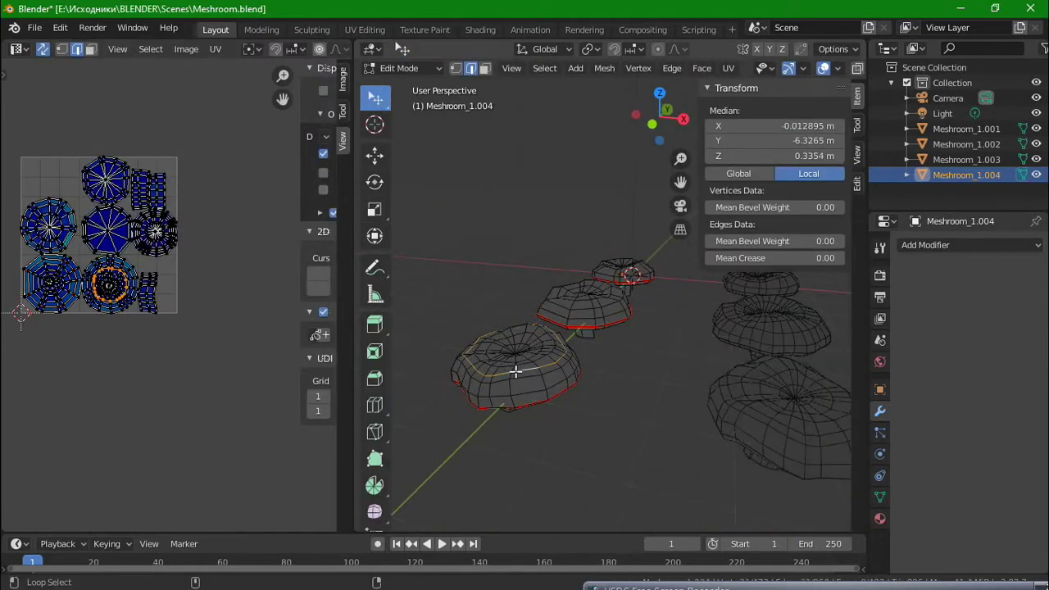
key("ctrl+x")
key("ctrl+z")
key("x")
left_click(533, 363)
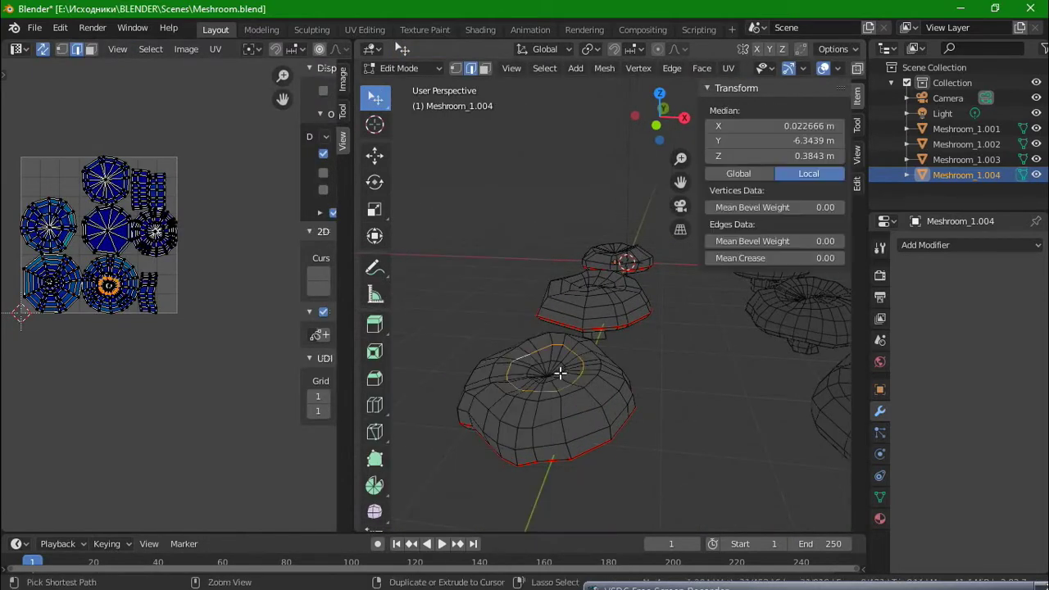
key("ctrl+z")
left_click(583, 341)
Dissolve the slid loop and another edge loop on the cap.
left_click_drag(584, 341, 518, 315)
key("x")
left_click(536, 363)
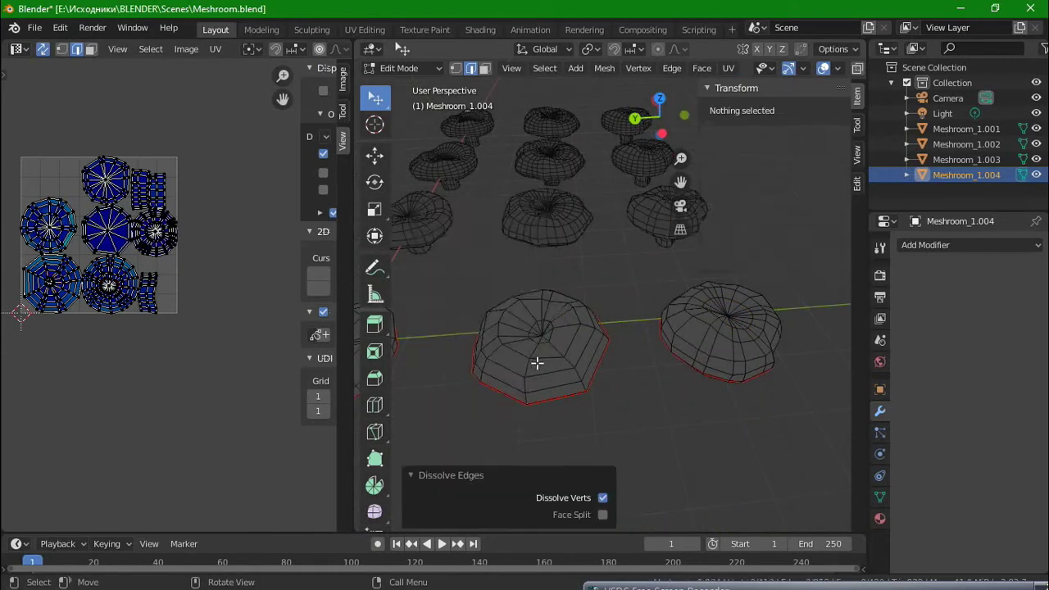
left_click(559, 347)
left_click_drag(536, 363, 535, 313)
key("x")
left_click(561, 359)
Select and dissolve further edge loops on the front mushroom.
left_click(535, 313)
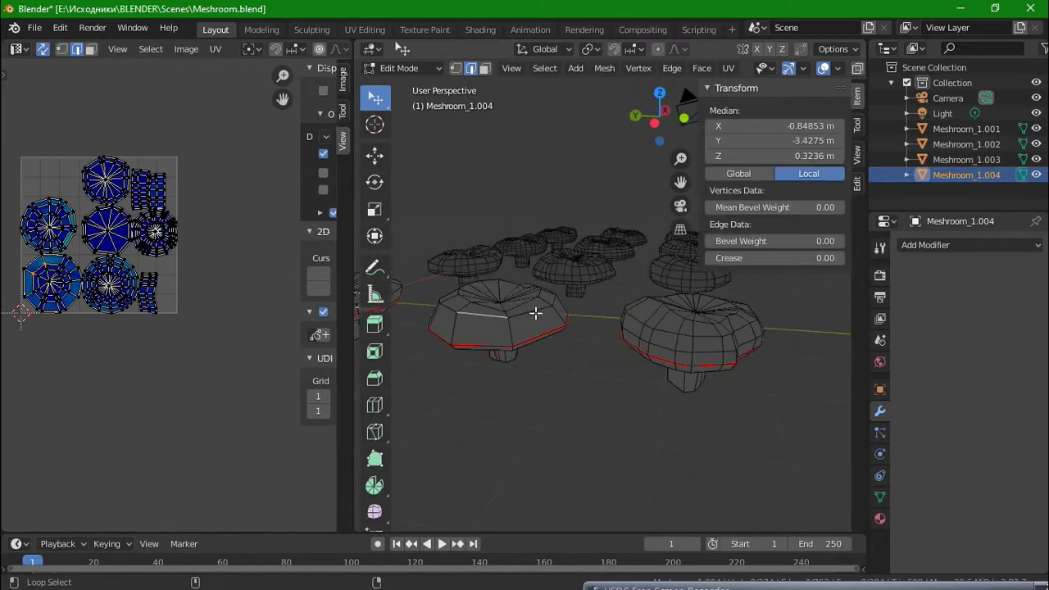
left_click(537, 321)
key("x")
left_click(578, 377)
left_click_drag(579, 377, 653, 349)
left_click(476, 217)
Dissolve the remaining edge loops and save the blend file.
key("x")
left_click(481, 200)
key("ctrl+s")
Select the mushroom caps in Edit Mode and create a new 2048 × 2048 black image.
key("Tab")
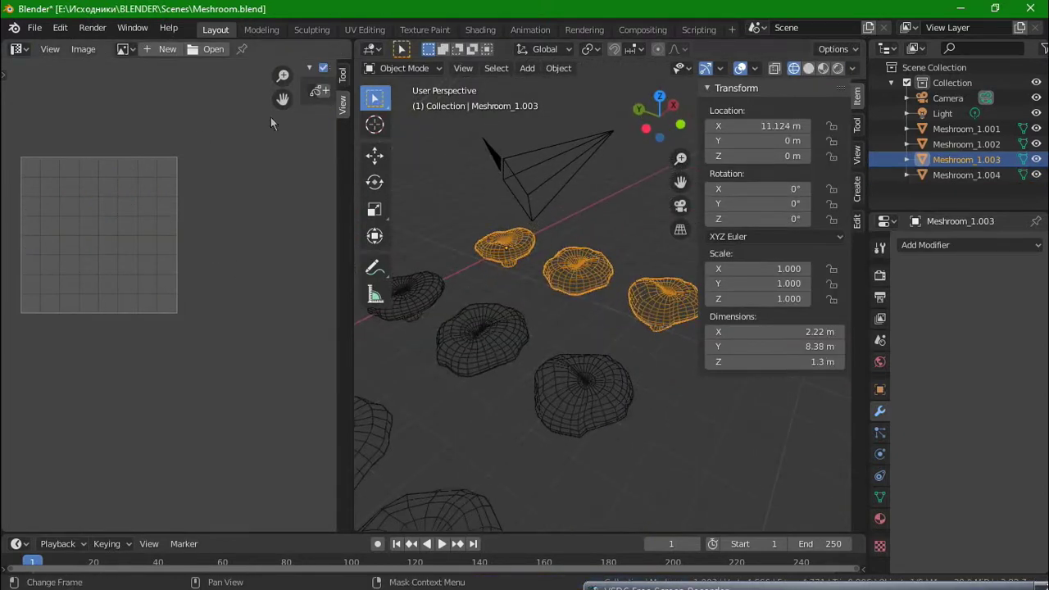
key("Tab")
left_click(186, 48)
left_click(205, 80)
left_click(276, 98)
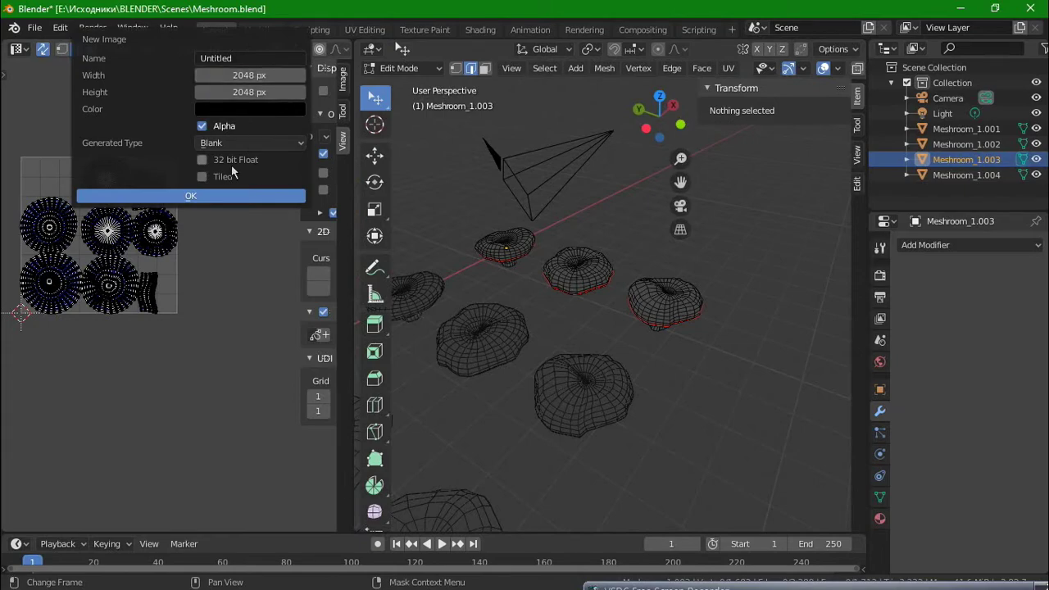
left_click(193, 198)
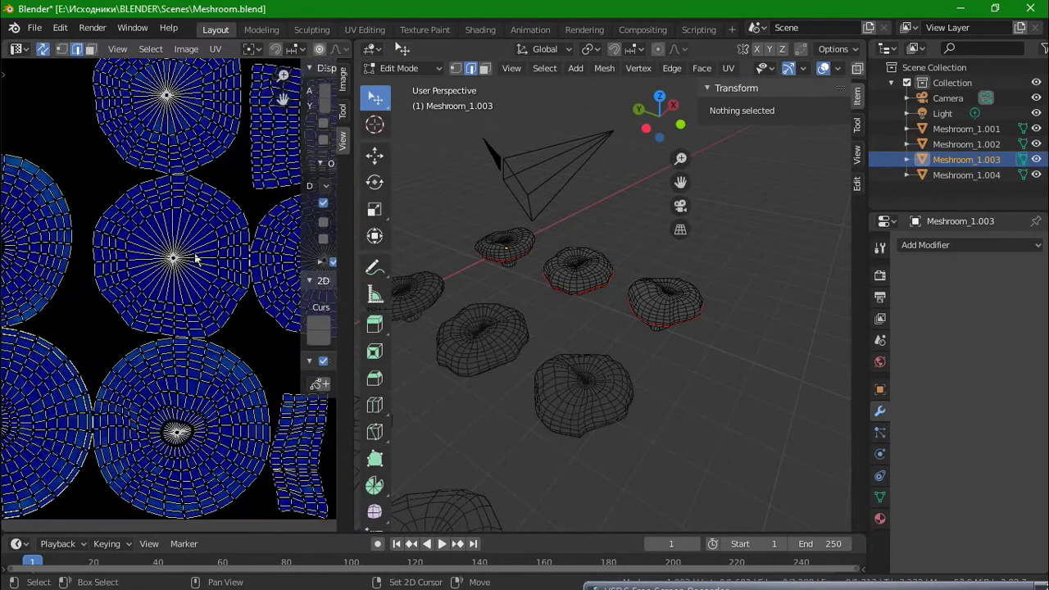
scroll("down", 3)
scroll("up", 3)
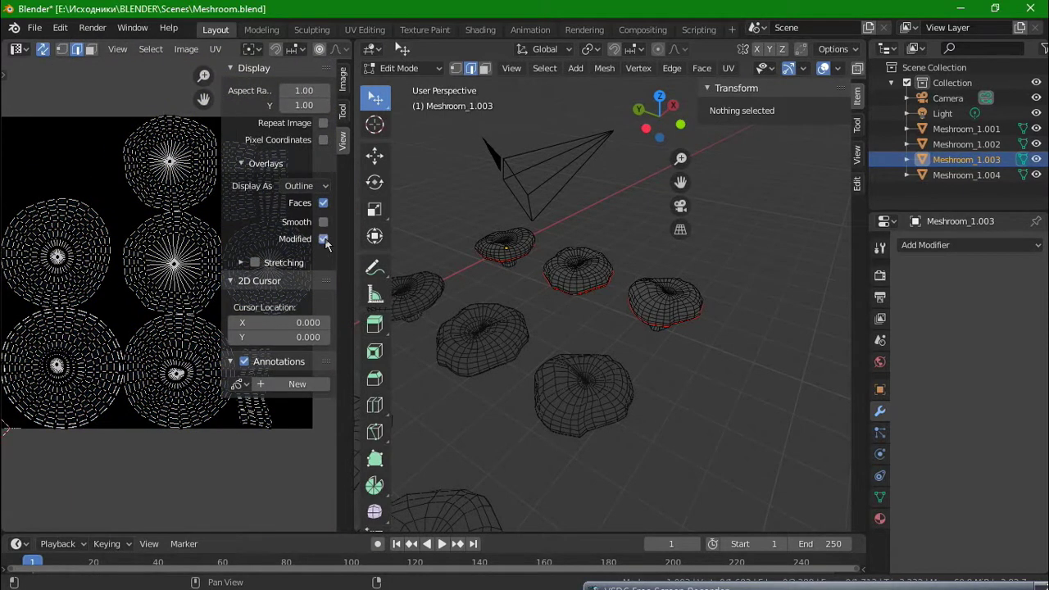
Save the UV image as M.png on the desktop and draw the UV edges dashed.
key("3")
scroll("down", 3)
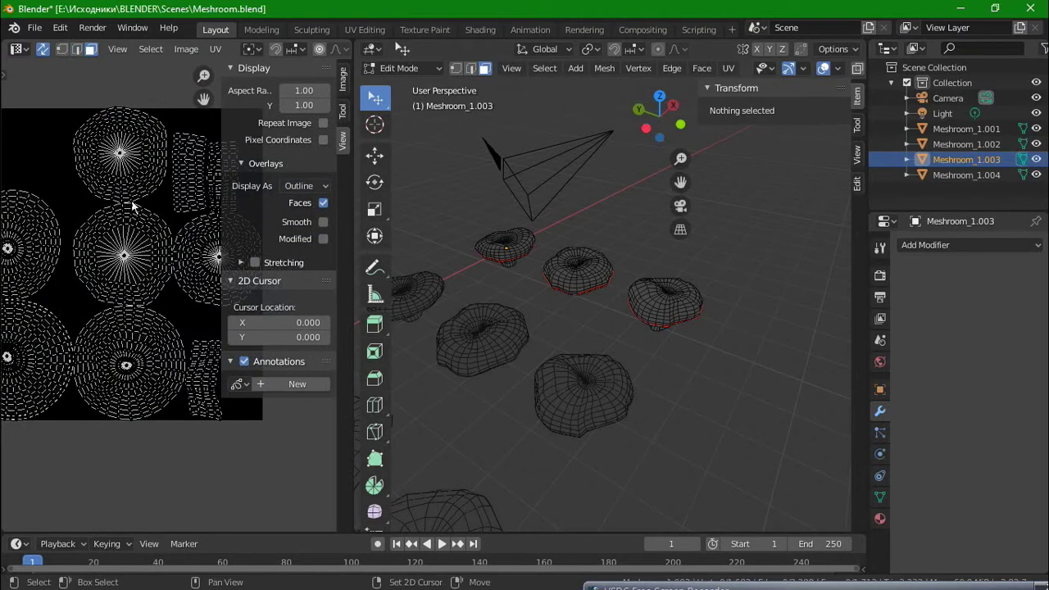
scroll("down", 3)
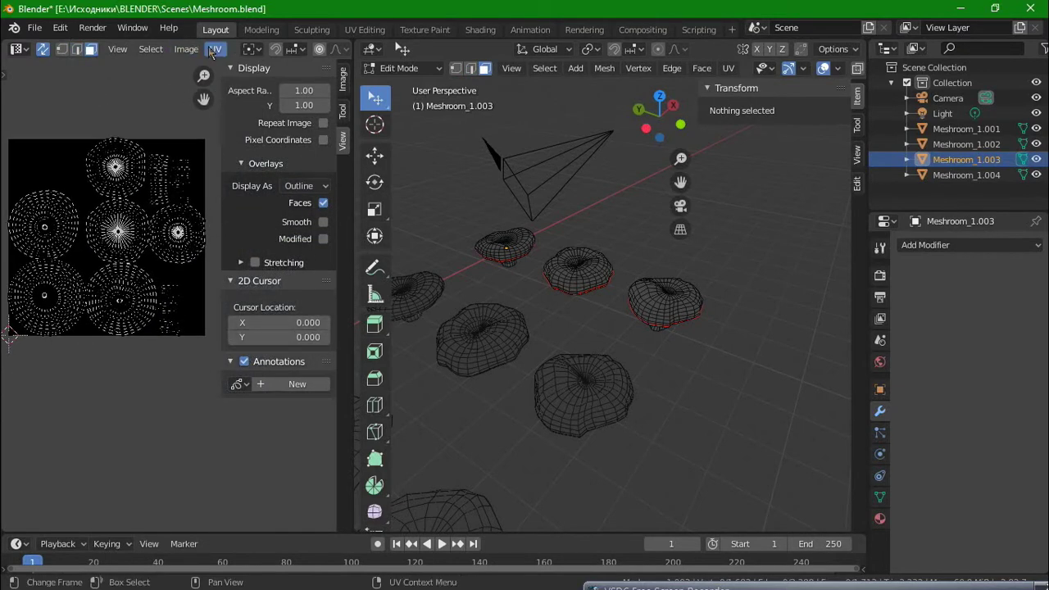
left_click(213, 51)
key("n")
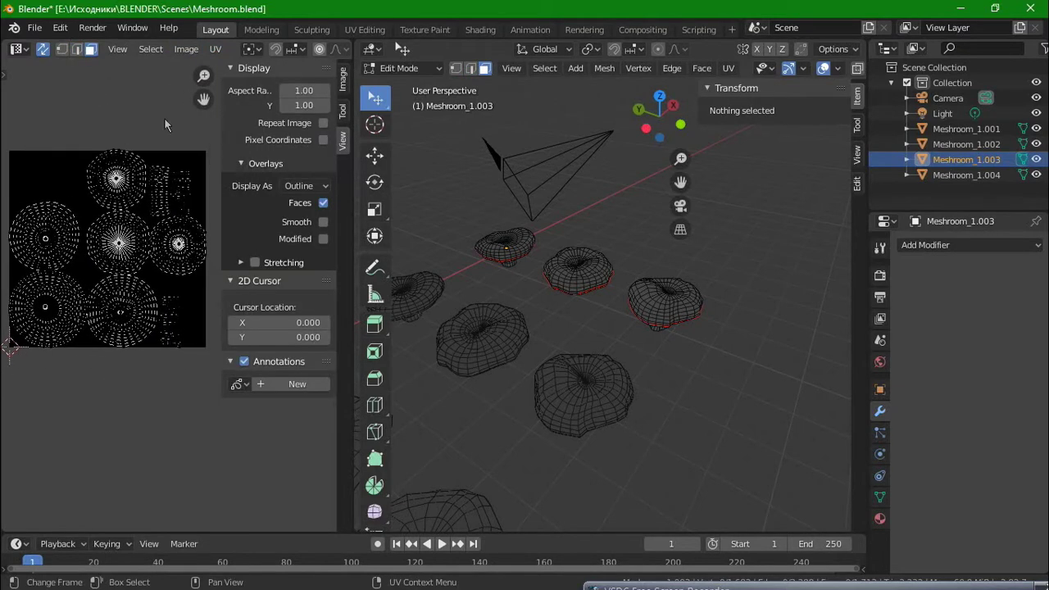
left_click(186, 49)
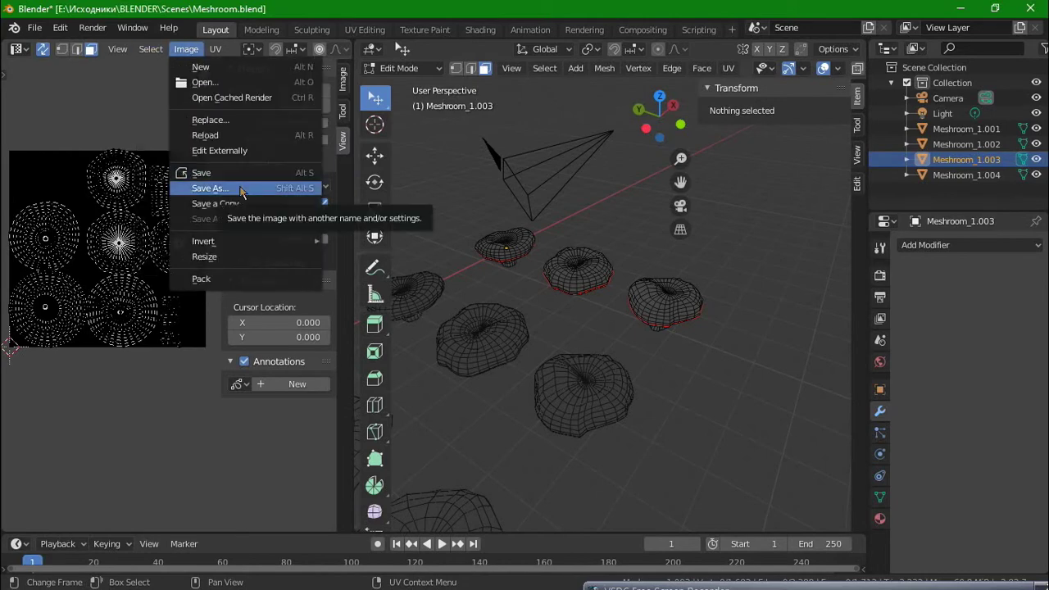
left_click(241, 189)
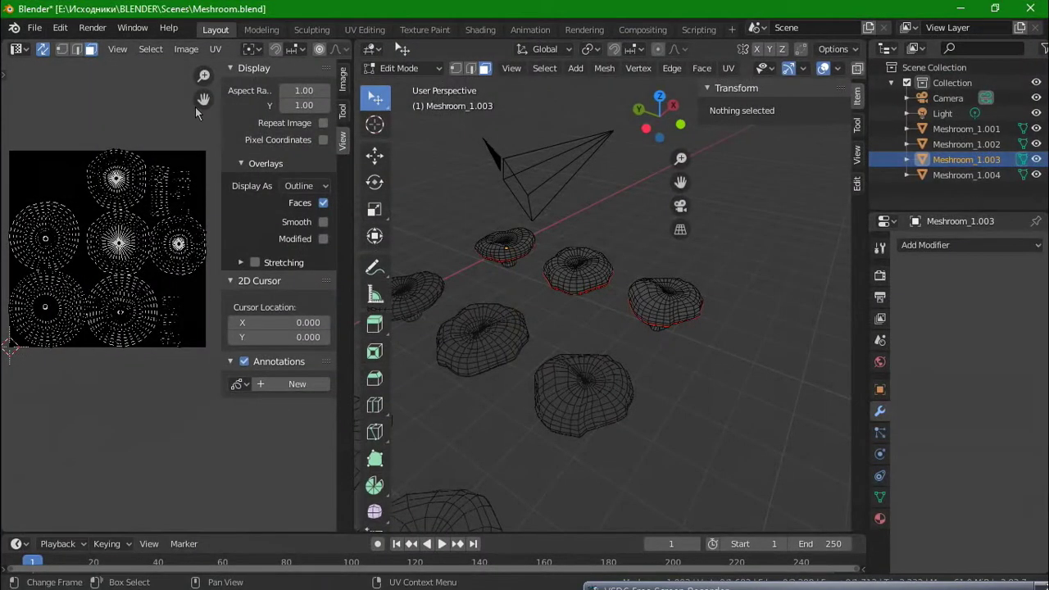
left_click(324, 222)
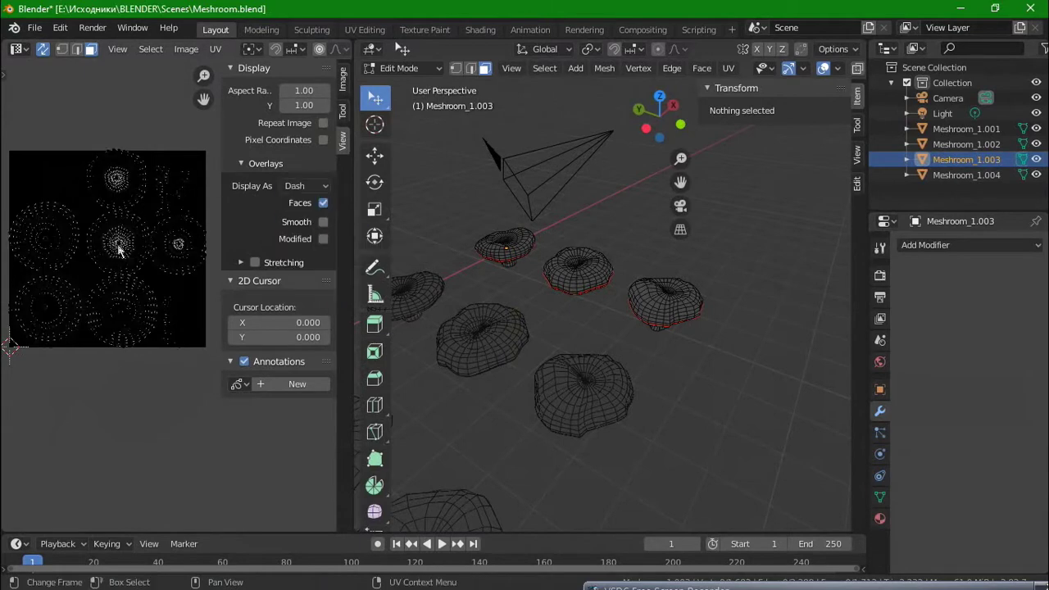
scroll("up", 3)
scroll("up", 3)
scroll("down", 3)
Export the UV layout image to the Desktop and check the exported preview.
left_click(216, 49)
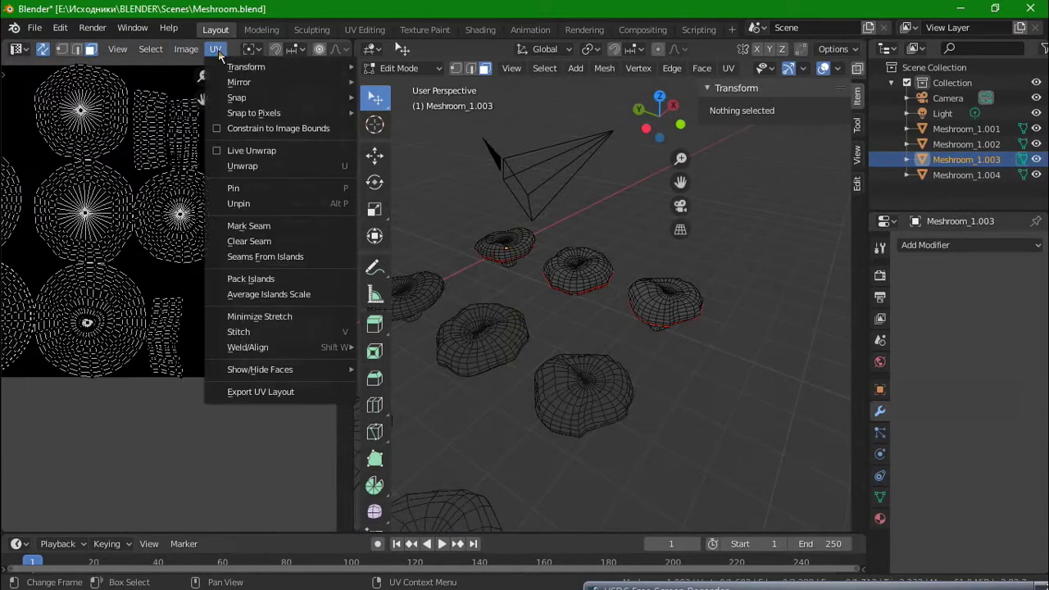
left_click(288, 387)
left_click(188, 364)
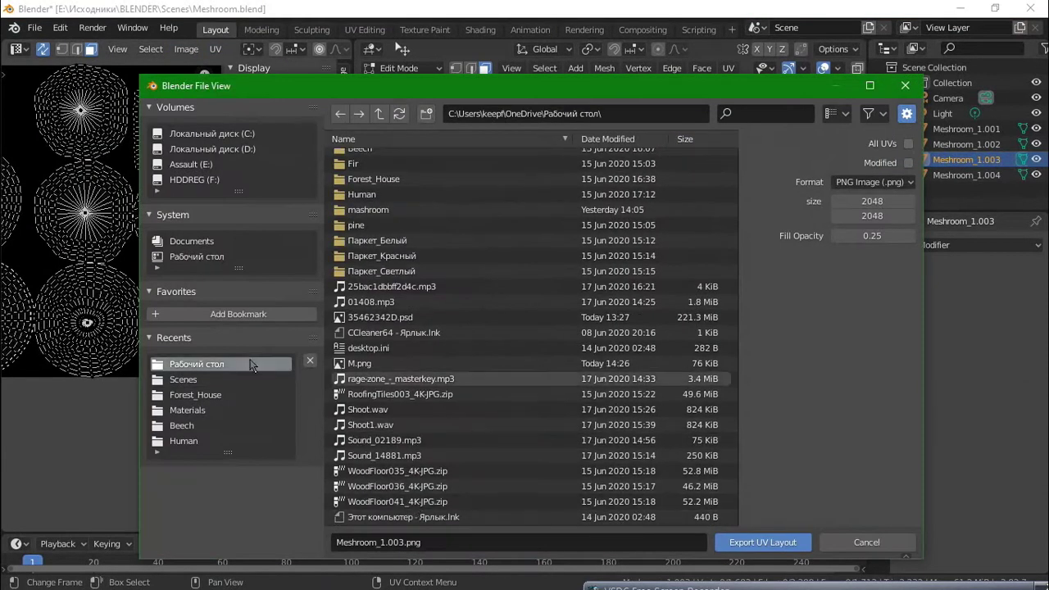
key("Escape")
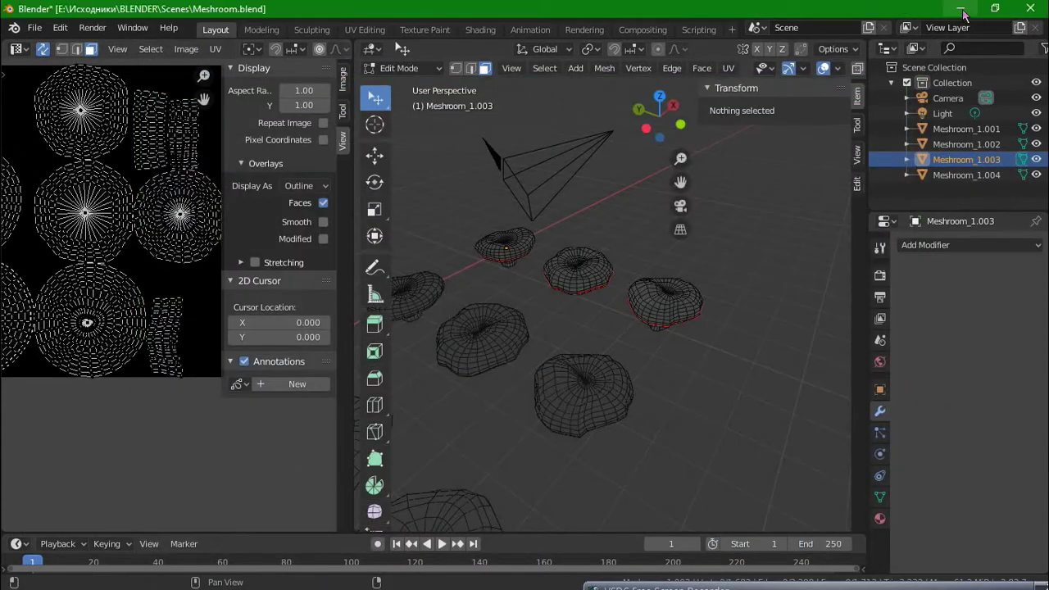
left_click(962, 8)
left_click(666, 113)
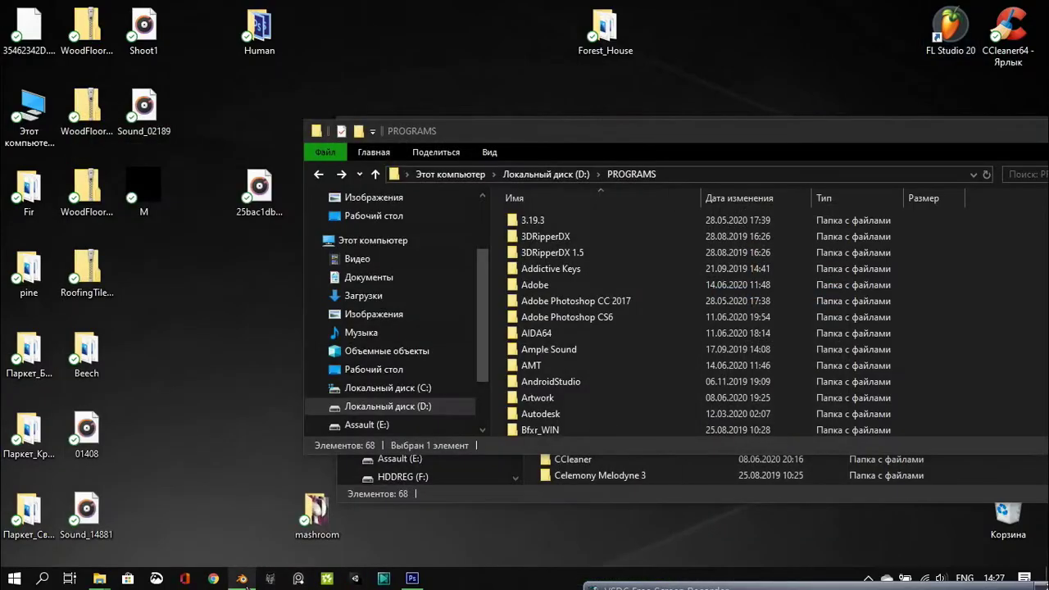
left_click(242, 579)
Re-export the UV layout, return the mushrooms to Object Mode and minimise Blender.
left_click(210, 51)
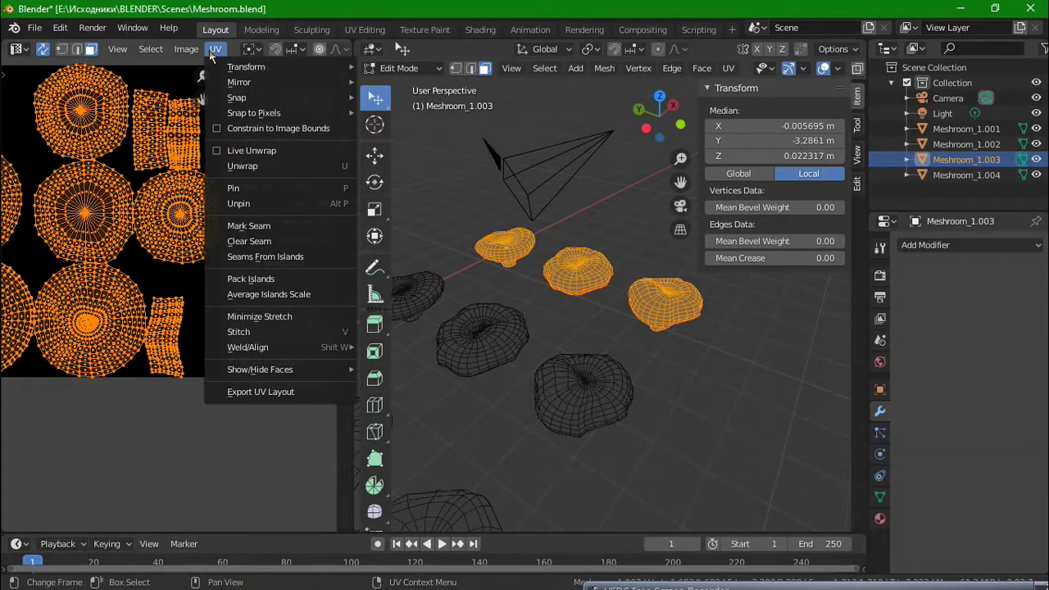
left_click(337, 394)
key("Escape")
scroll("down", 3)
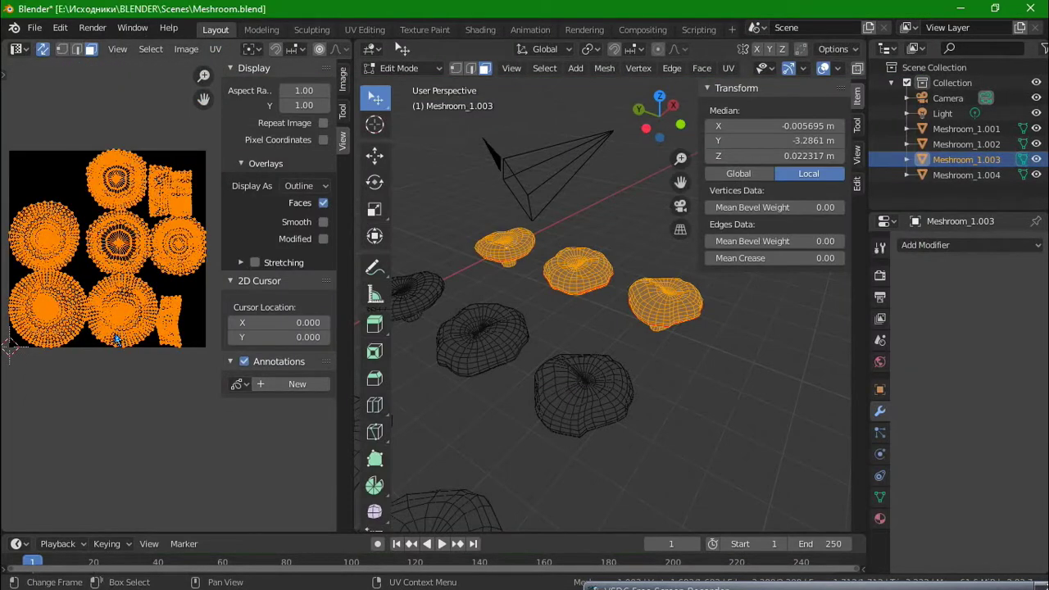
key("Tab")
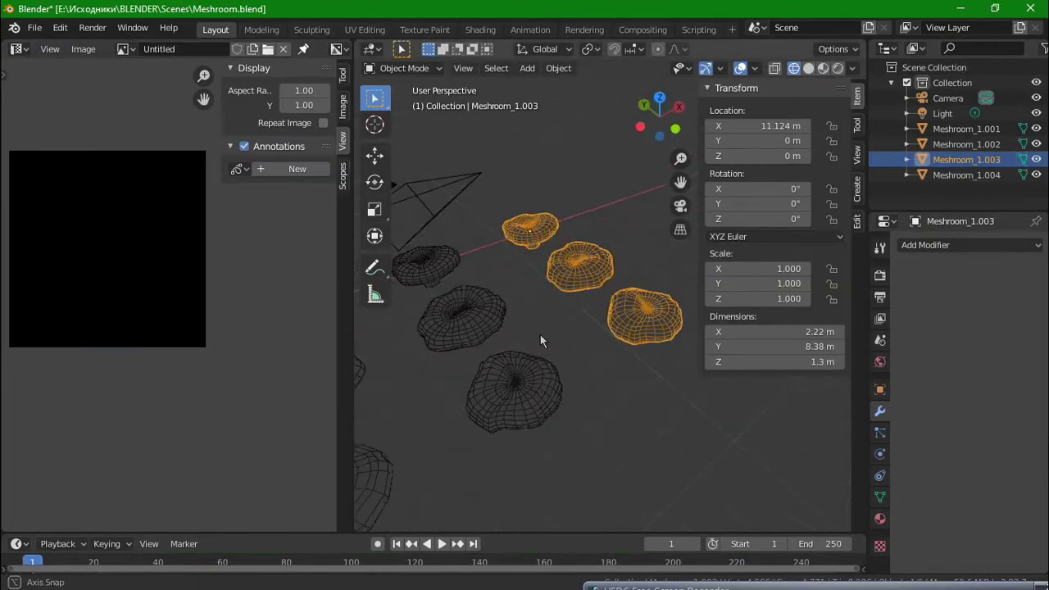
left_click(242, 579)
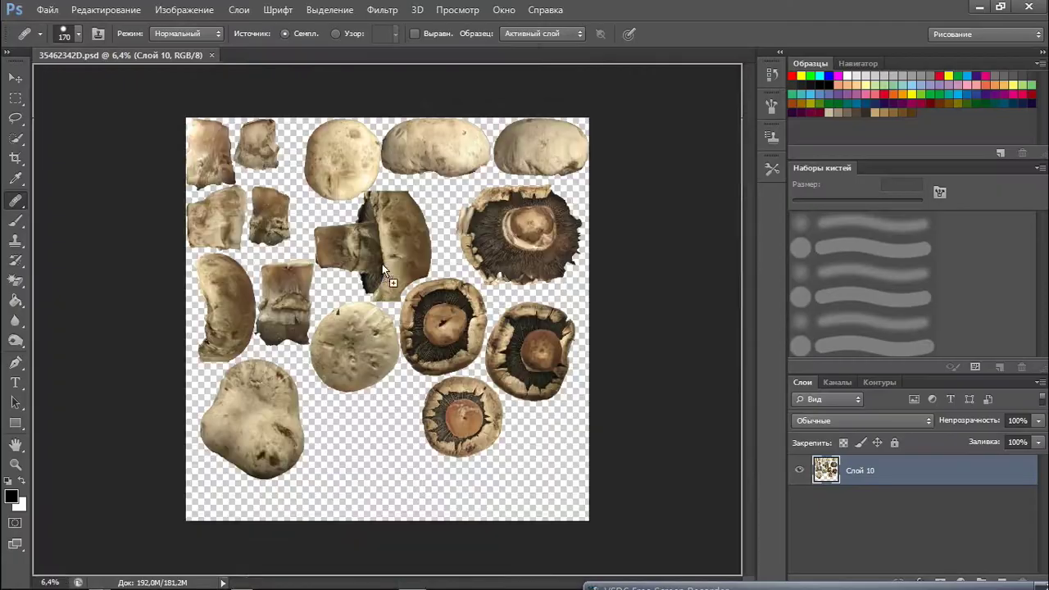
Open M.png as a docked tab and add a new layer, Слой 1, beneath the UV layout.
left_click_drag(161, 211, 382, 264)
left_click_drag(197, 71, 406, 57)
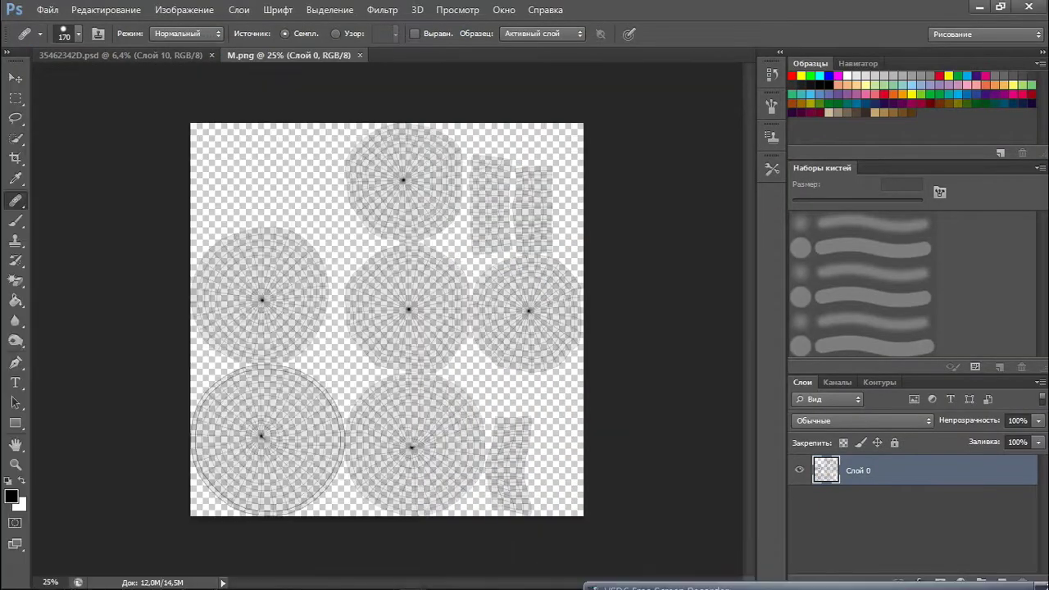
left_click(977, 10)
left_click(246, 582)
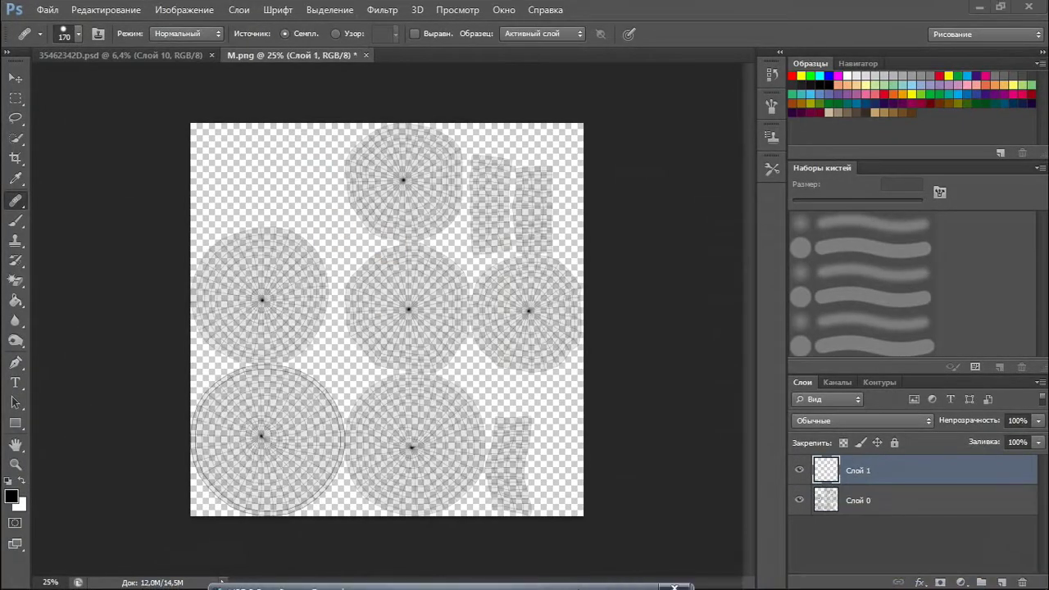
double_click(877, 473)
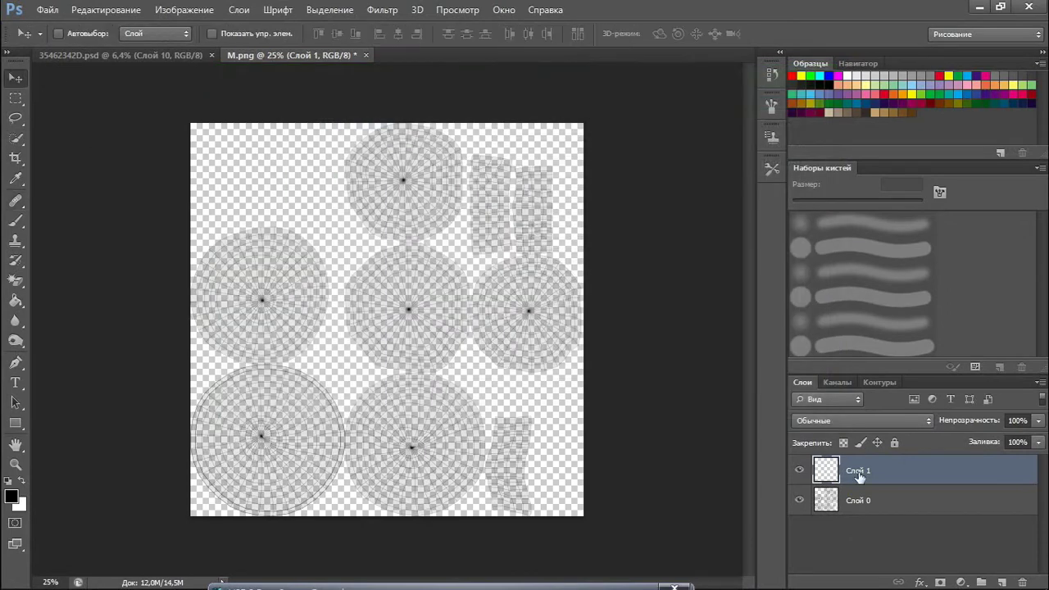
left_click_drag(852, 471, 853, 504)
Fill Слой 1 with black and switch back to the 35462342D.psd photo sheet.
key("g")
key("alt+BackSpace")
left_click(858, 470)
scroll("up", 3)
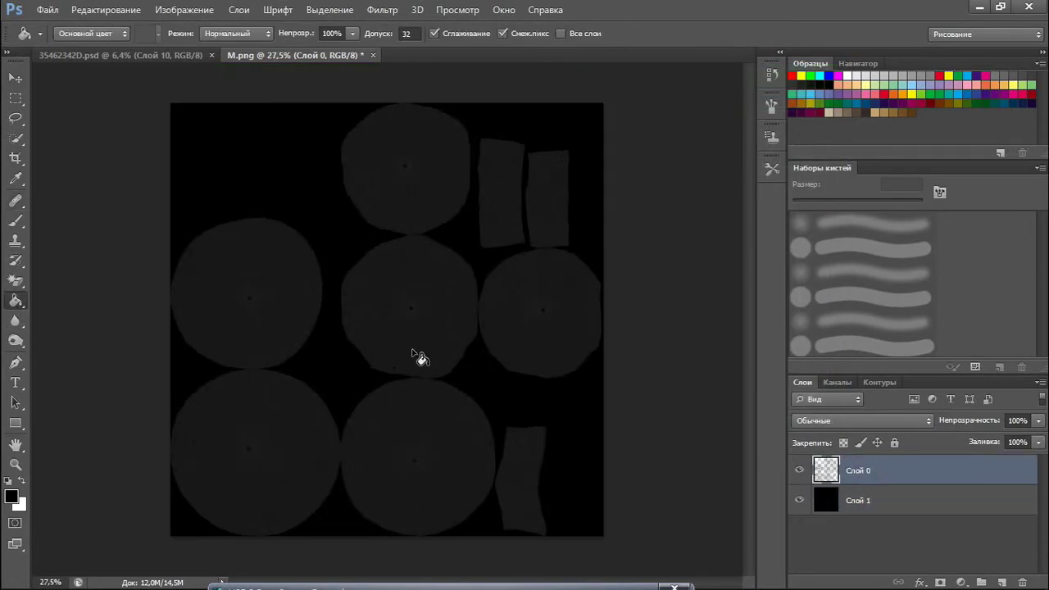
key("v")
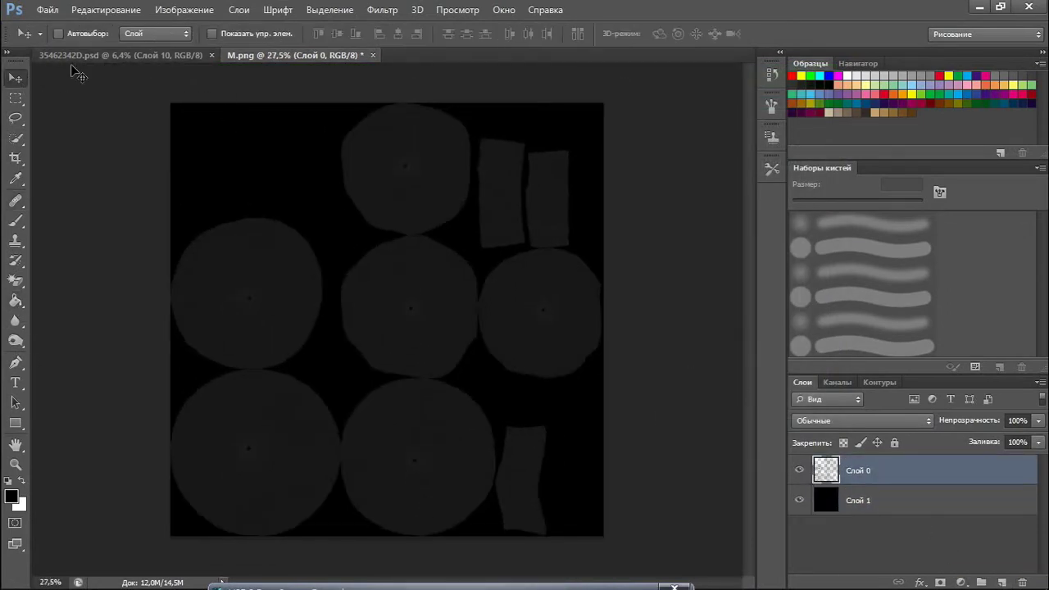
left_click(107, 55)
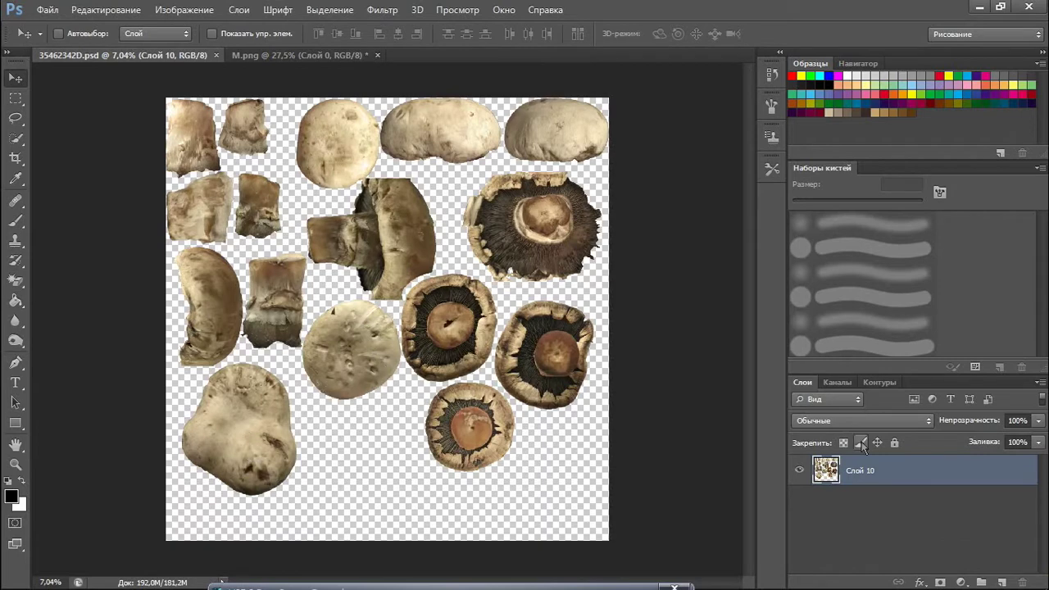
Lasso the large bottom-left mushroom cap, copy it and paste it into M.png.
left_click(16, 118)
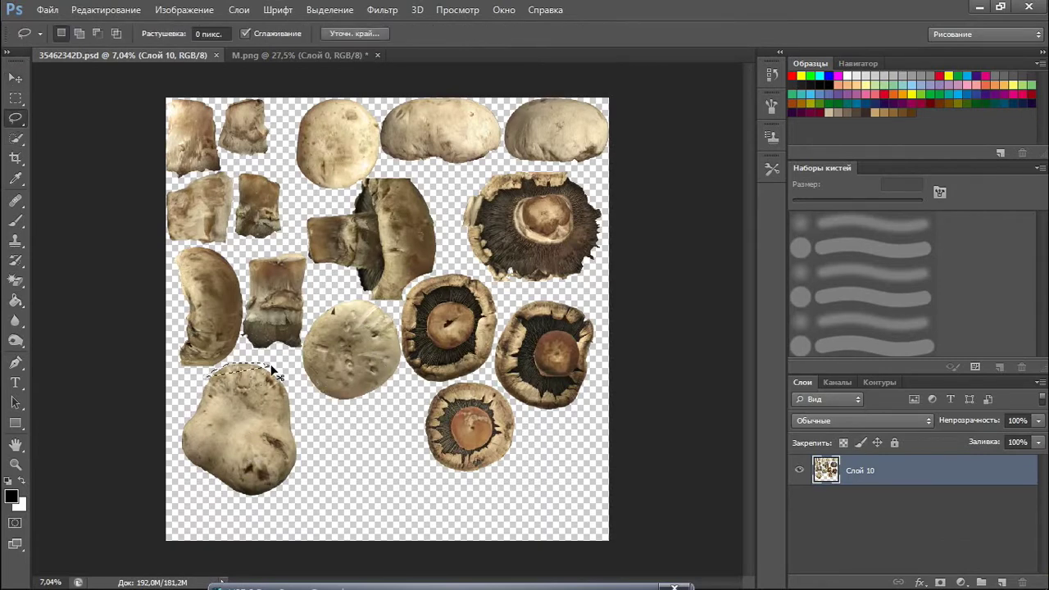
left_click_drag(200, 378, 205, 368)
key("ctrl+c")
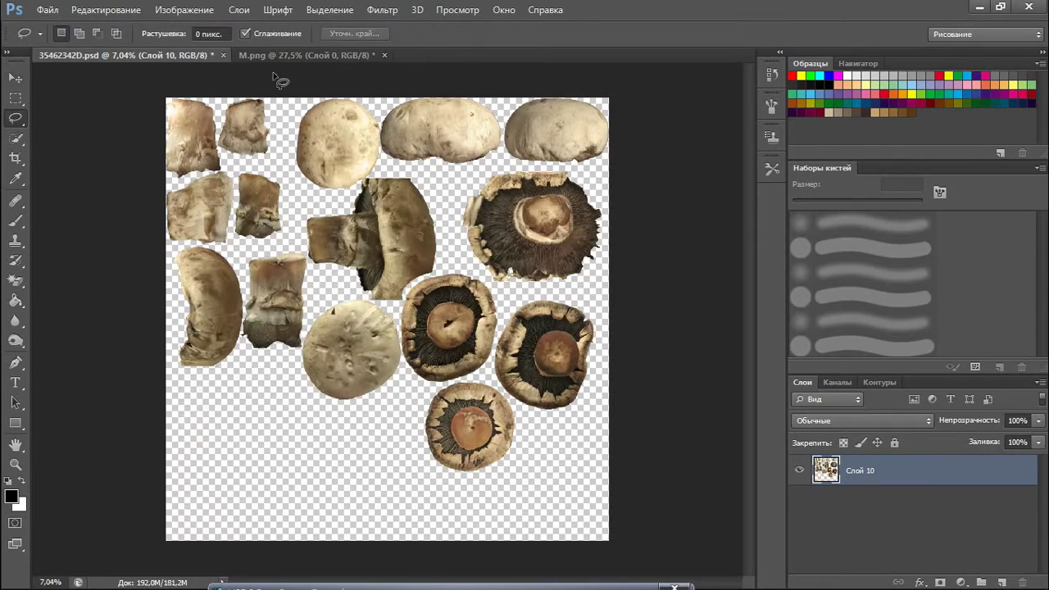
left_click(303, 55)
key("ctrl+v")
key("ctrl+t")
Scale the pasted mushroom to about 37% over the top round island and apply.
left_click_drag(588, 568, 516, 476)
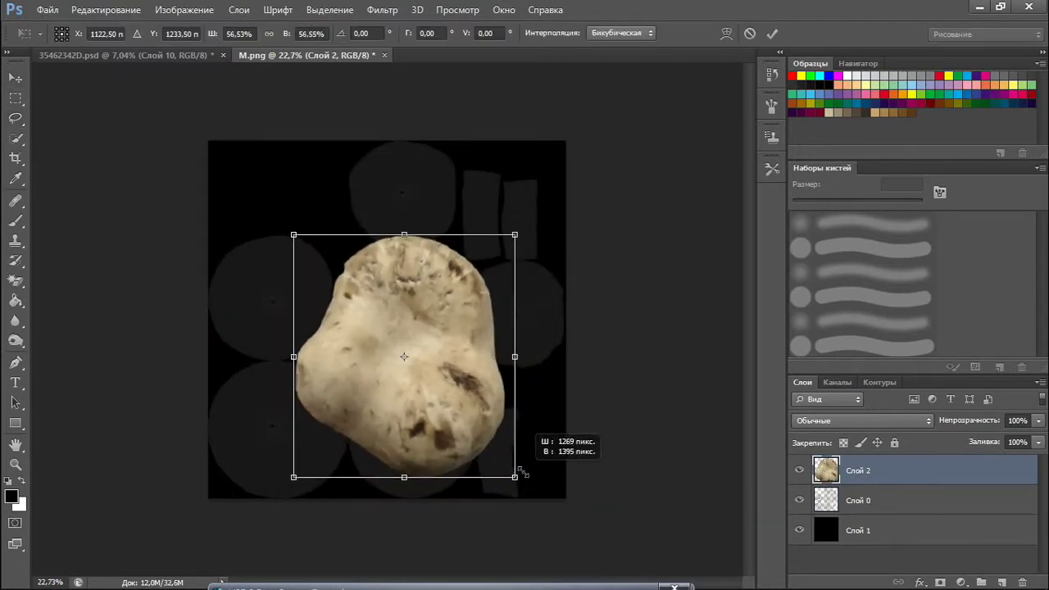
left_click_drag(404, 355, 461, 305)
left_click_drag(591, 374, 517, 279)
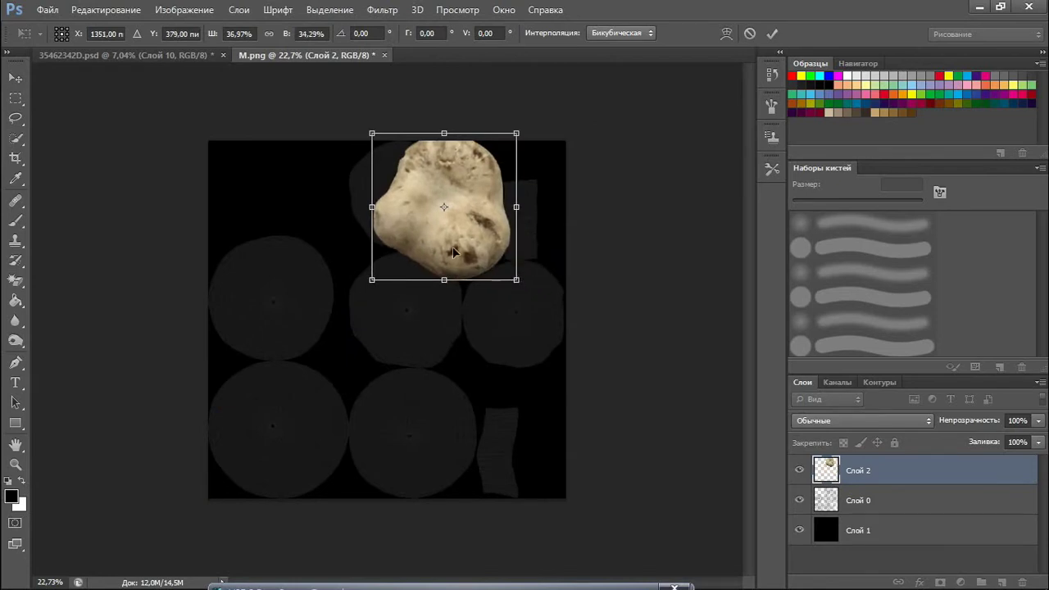
left_click_drag(457, 245, 526, 369)
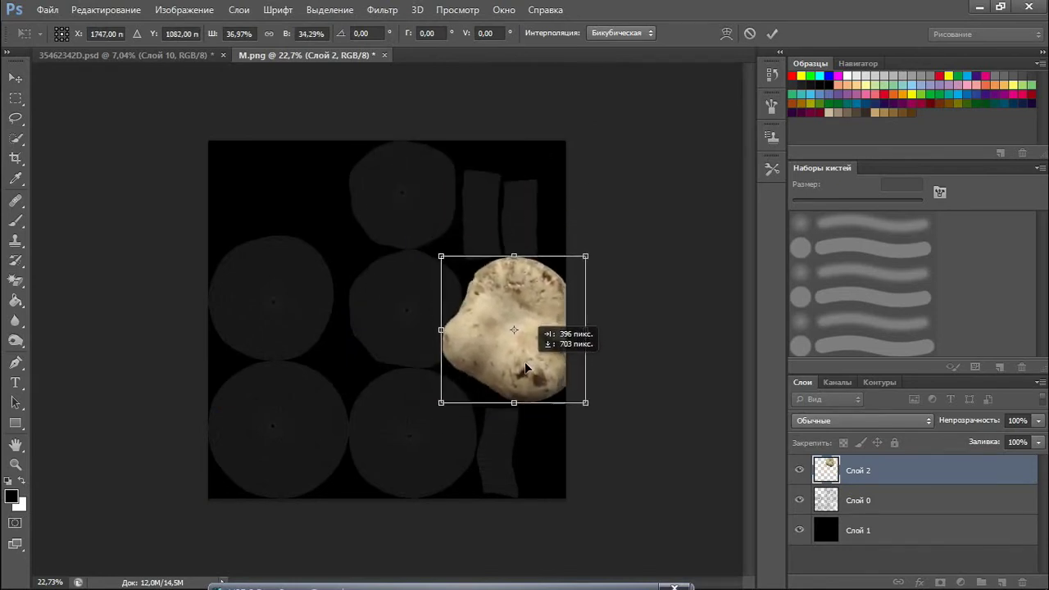
left_click(16, 77)
left_click(417, 235)
Hide the mushroom piece layer Слой 2 and make the UV islands layer Слой 0 active.
left_click(123, 54)
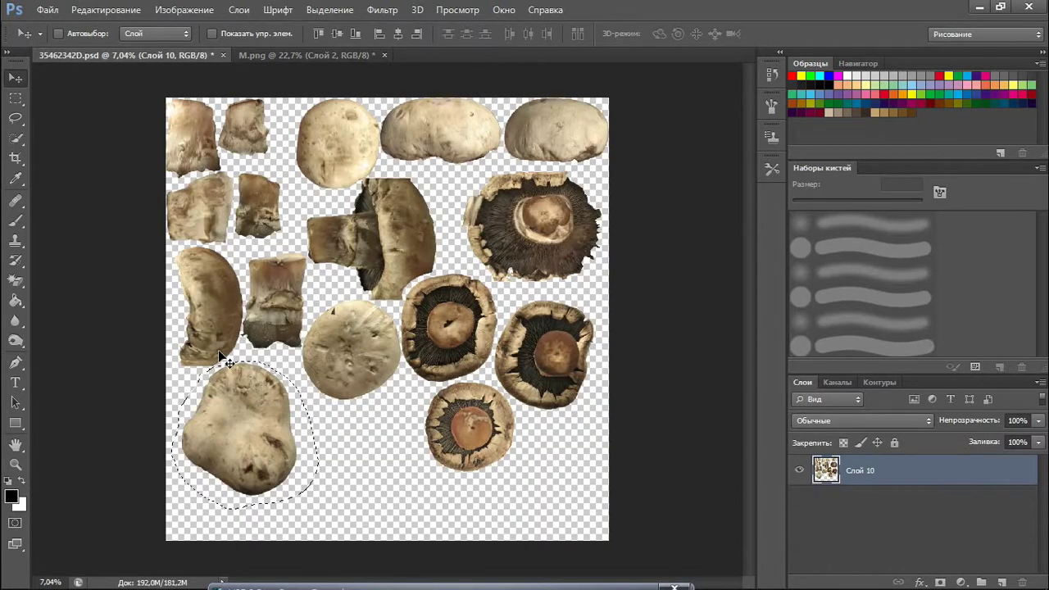
left_click(305, 55)
left_click(800, 470)
left_click(858, 500)
Quick-select the grey right-hand circle island.
left_click(16, 137)
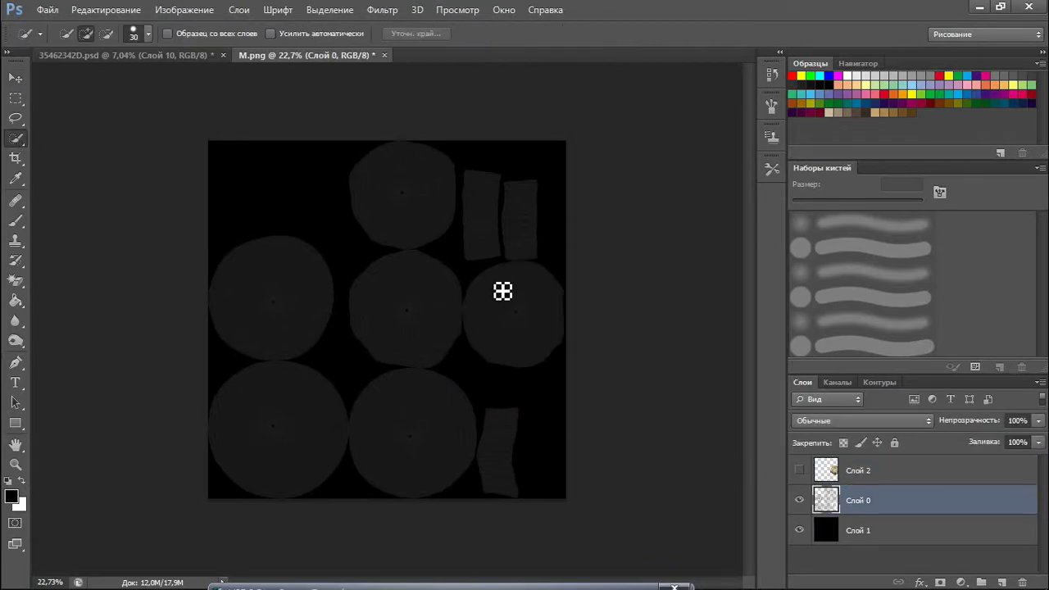
left_click(521, 357)
scroll("up", 3)
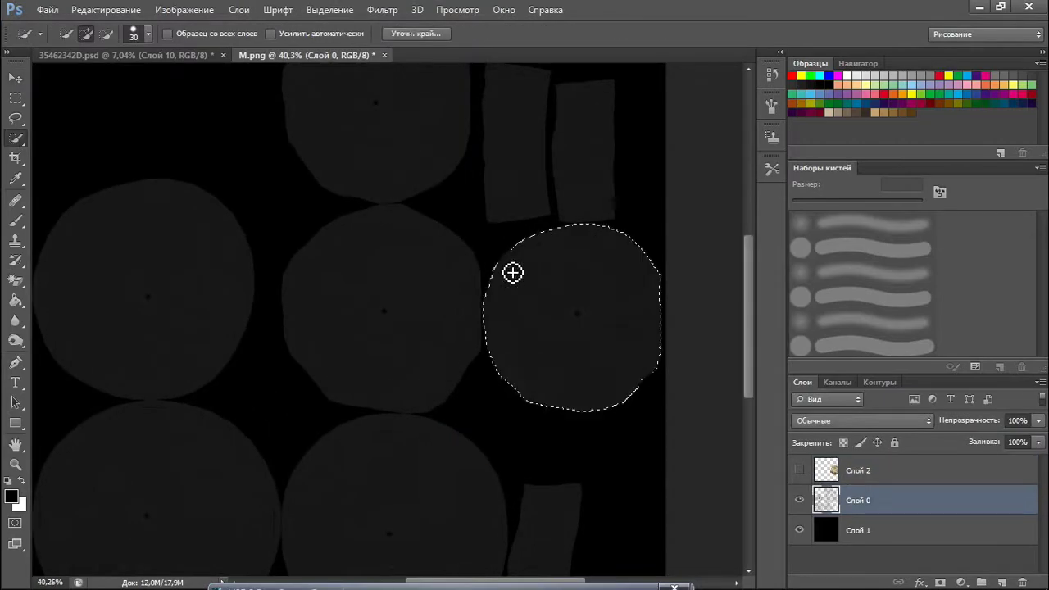
scroll("down", 3)
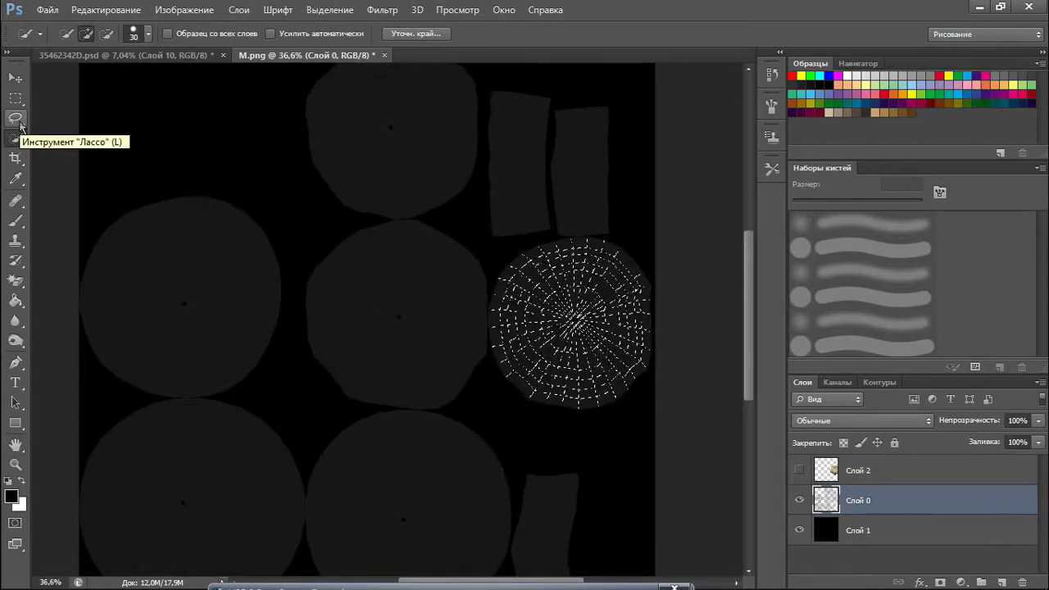
scroll("up", 3)
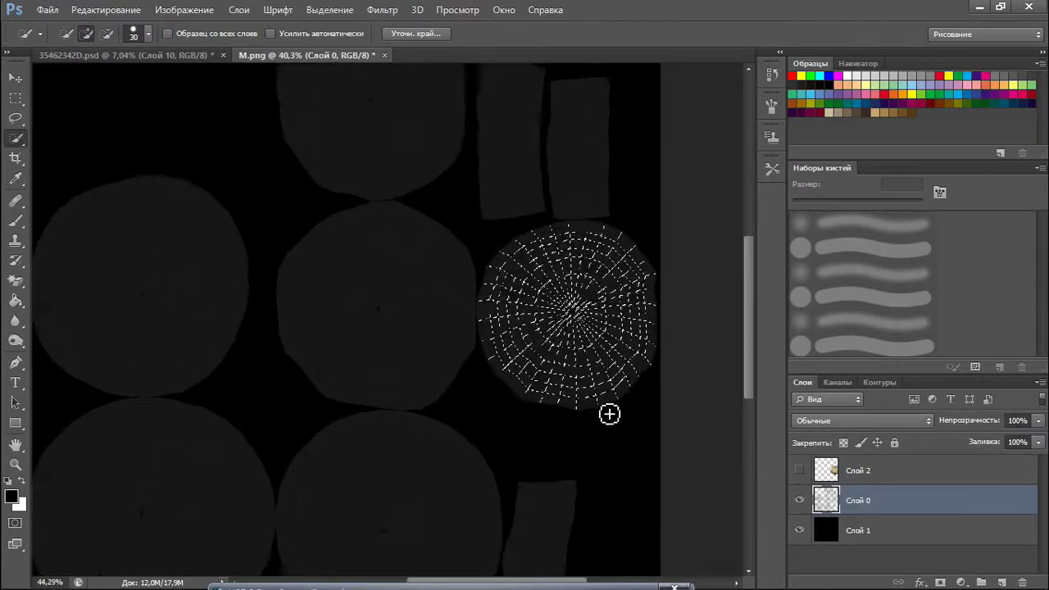
Set the foreground to pure white and paint-bucket the grey islands solid white at tolerance 100.
key("g")
left_click(11, 496)
left_click(389, 140)
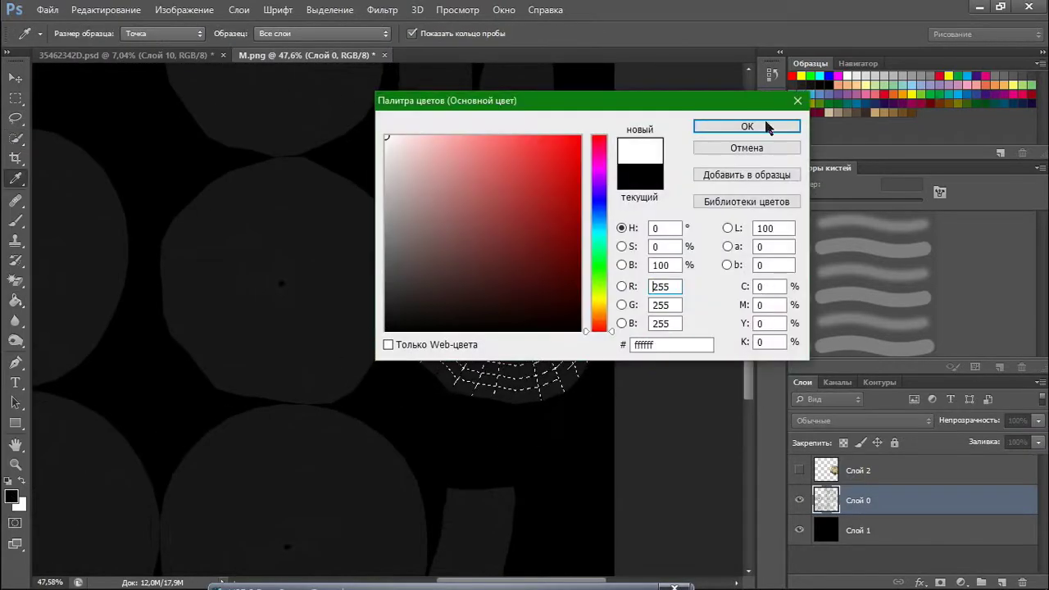
left_click(735, 122)
key("ctrl+d")
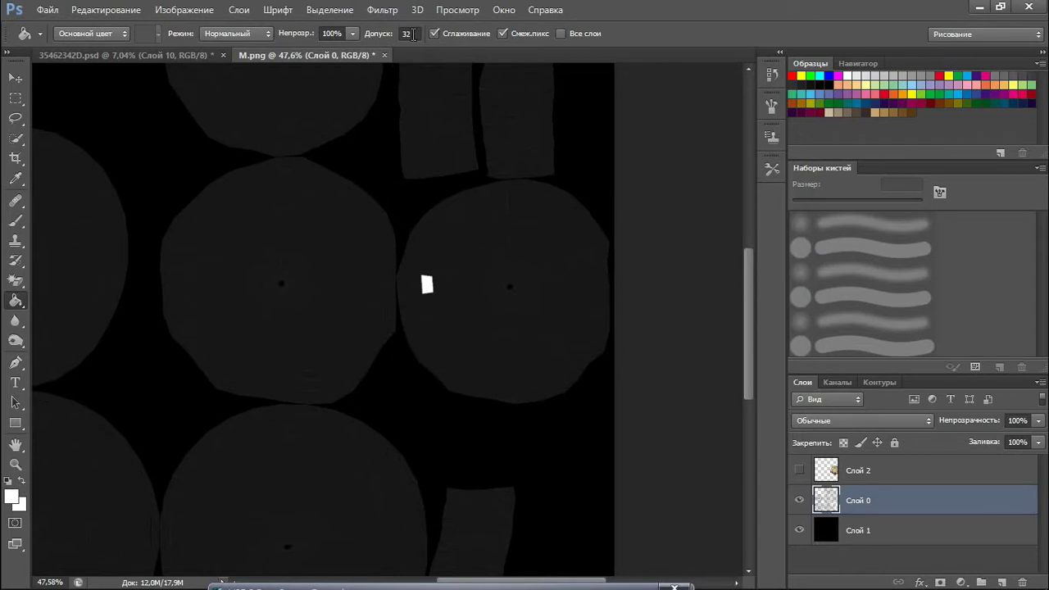
left_click(490, 280)
scroll("down", 3)
scroll("up", 3)
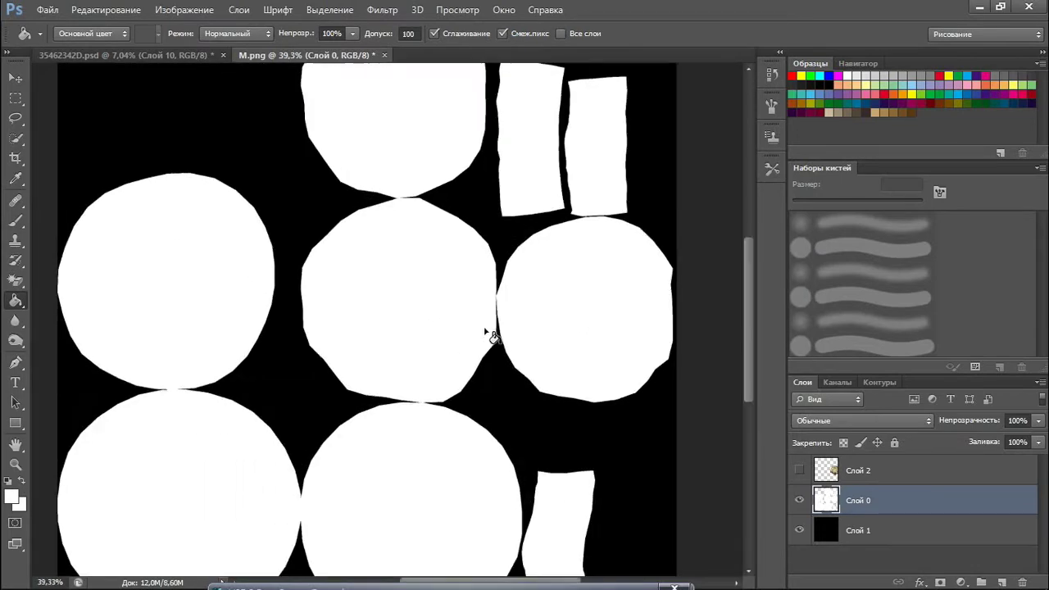
scroll("up", 3)
scroll("down", 3)
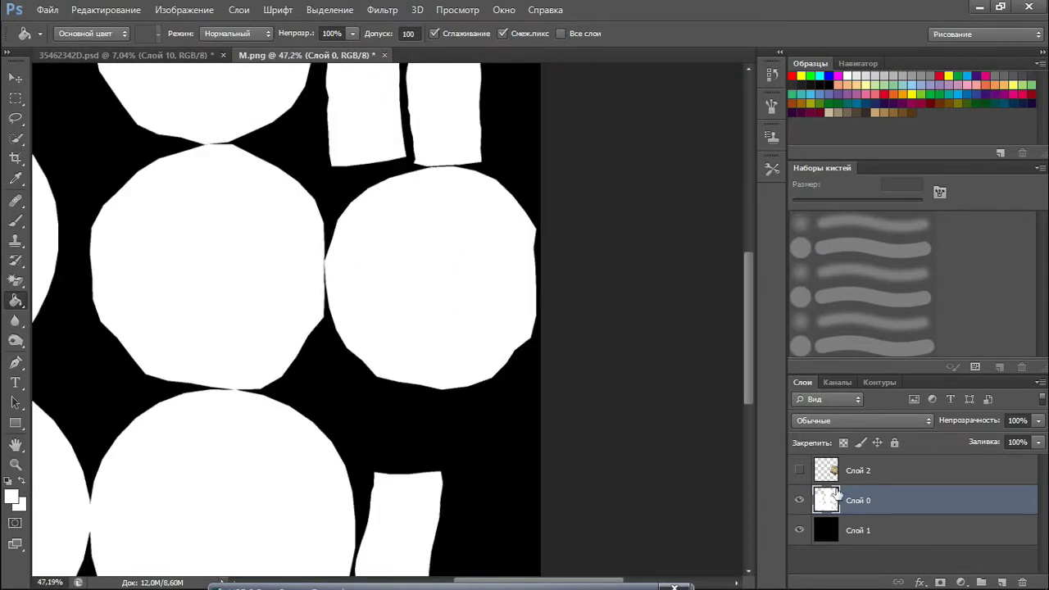
Attempt a Quick Selection of the right-hand white circle island, then clear it.
key("w")
left_click_drag(424, 224, 436, 193)
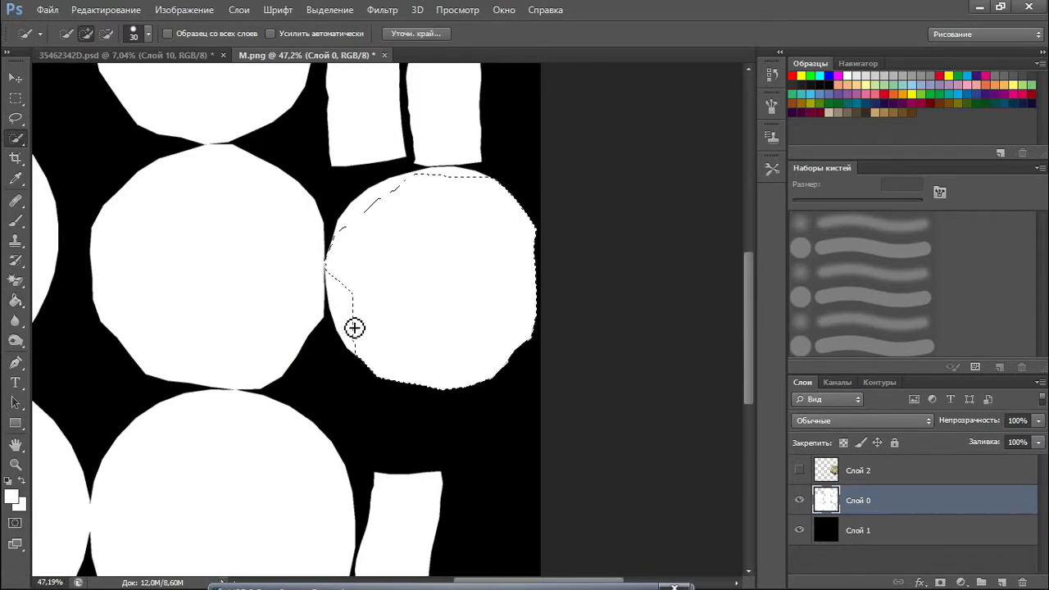
scroll("up", 3)
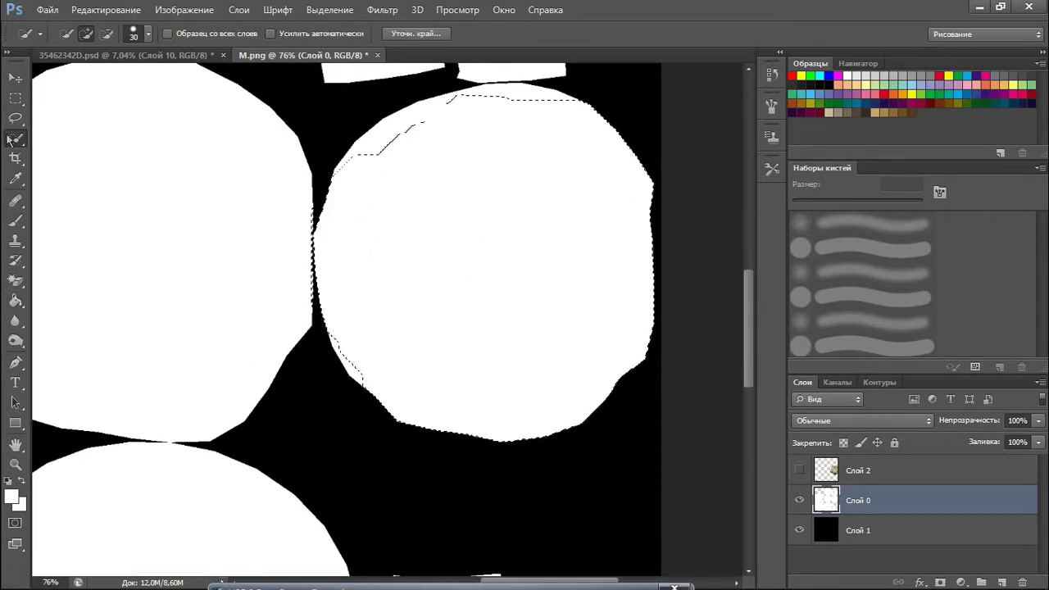
right_click(10, 140)
left_click(82, 155)
key("ctrl+d")
scroll("up", 3)
scroll("up", 3)
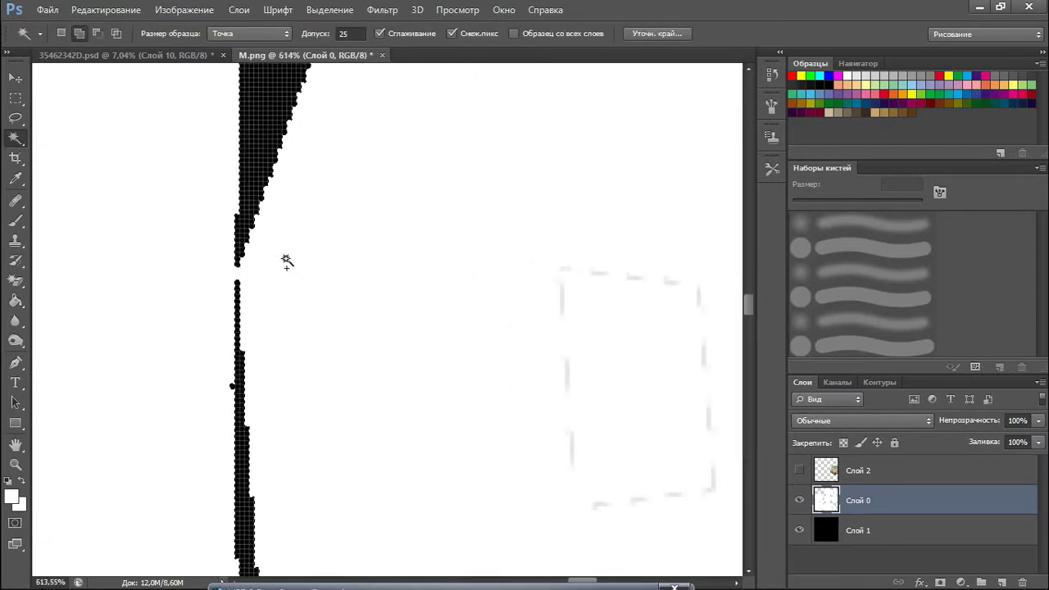
key("b")
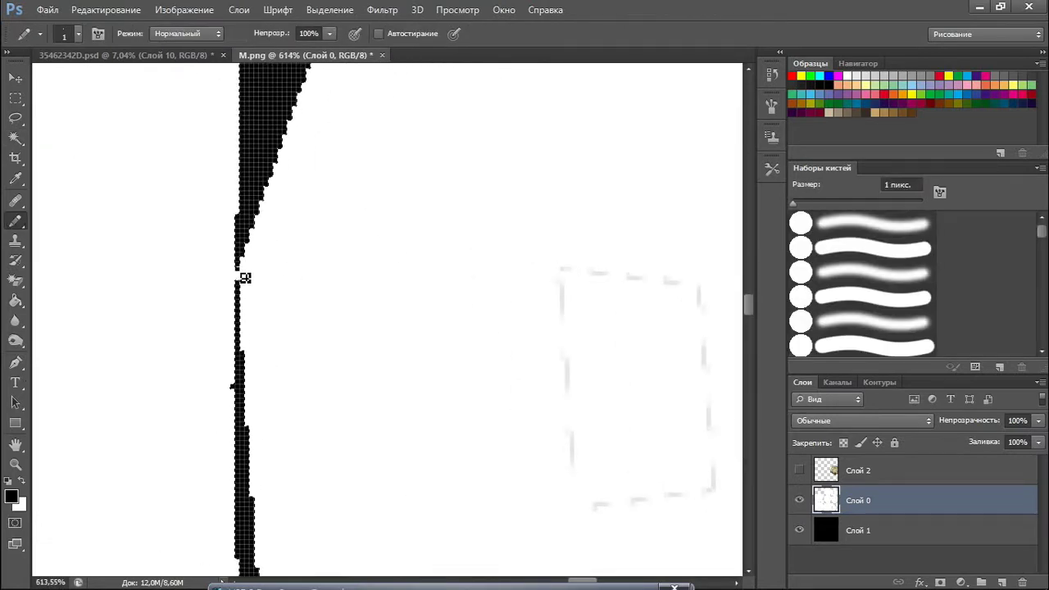
scroll("down", 3)
scroll("down", 3)
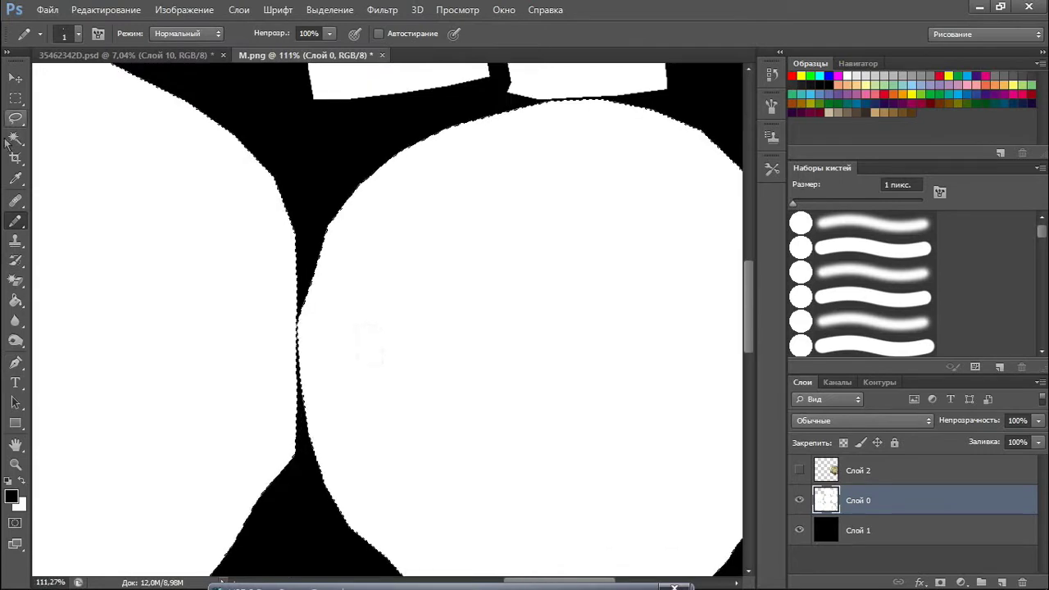
Magic Wand the right-hand circle island, then show Слой 2 again and make it active.
left_click(16, 140)
left_click(461, 273)
scroll("down", 3)
left_click(858, 471)
left_click(799, 471)
Cancel a first resize of the mushroom piece and deselect the circle island.
scroll("down", 3)
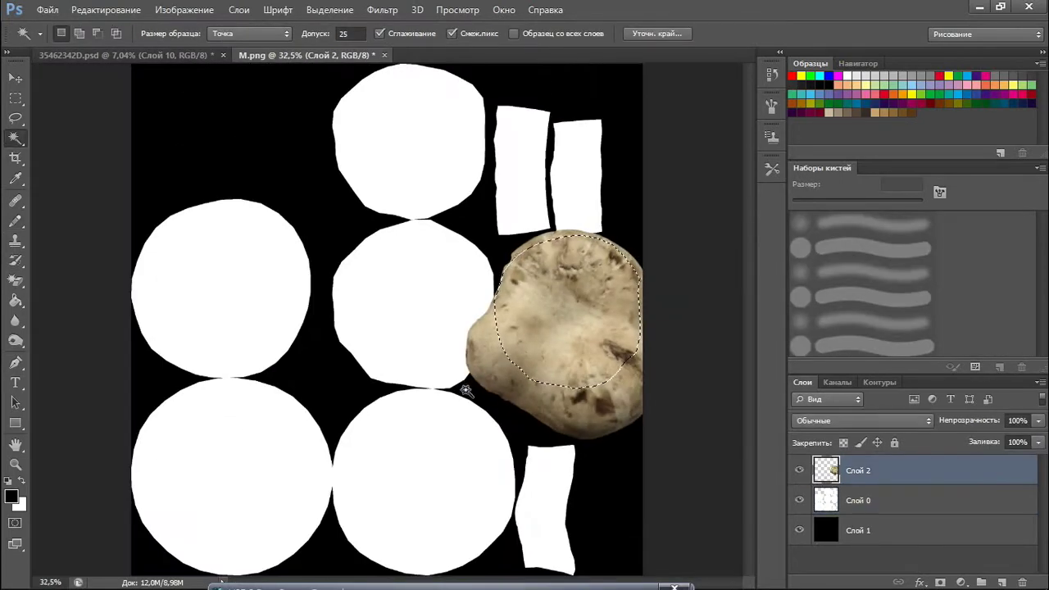
key("v")
left_click(329, 10)
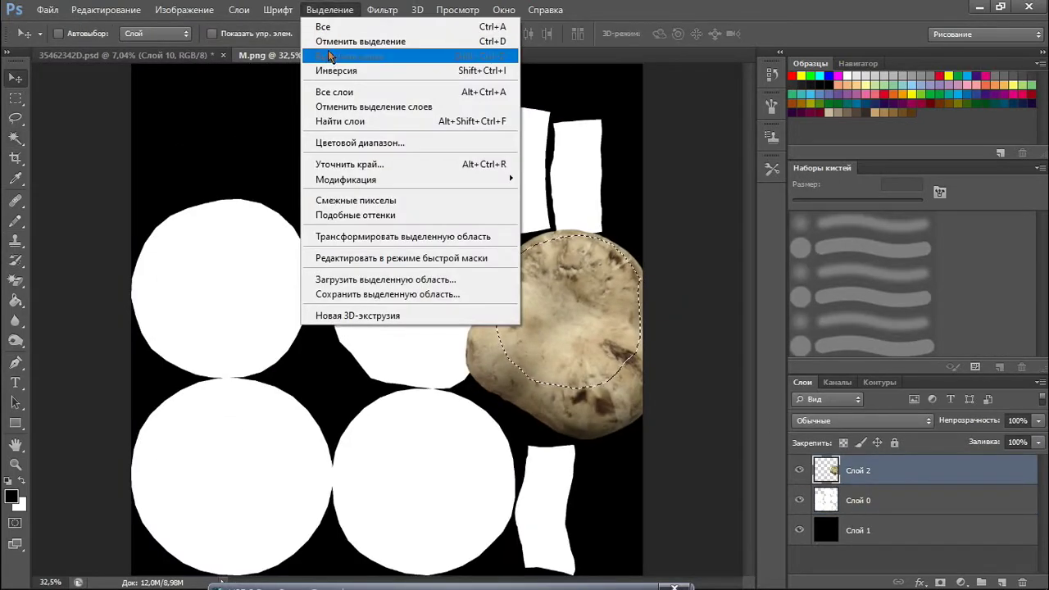
scroll("up", 3)
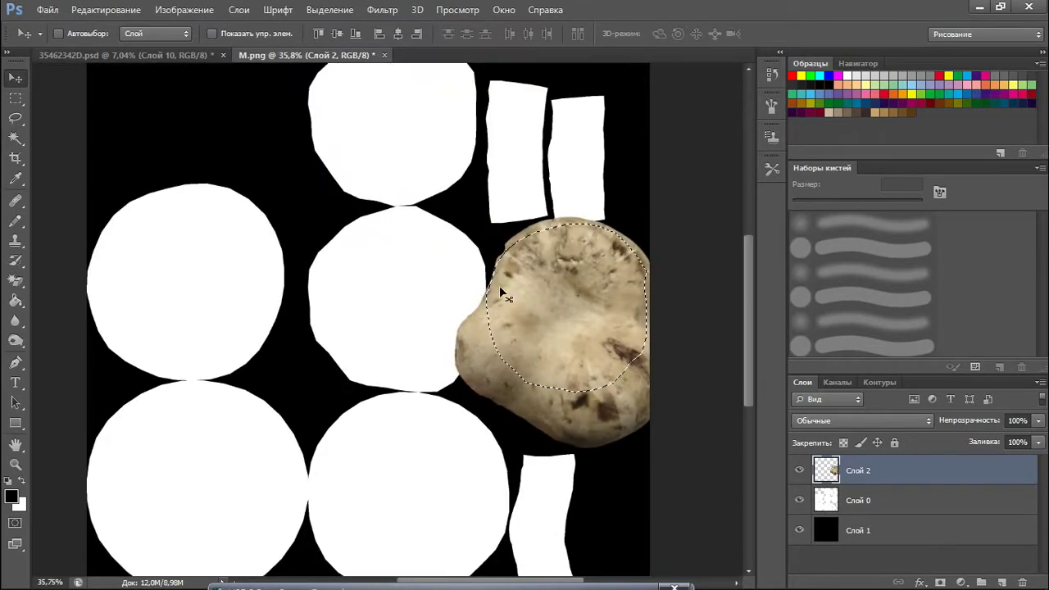
key("ctrl+t")
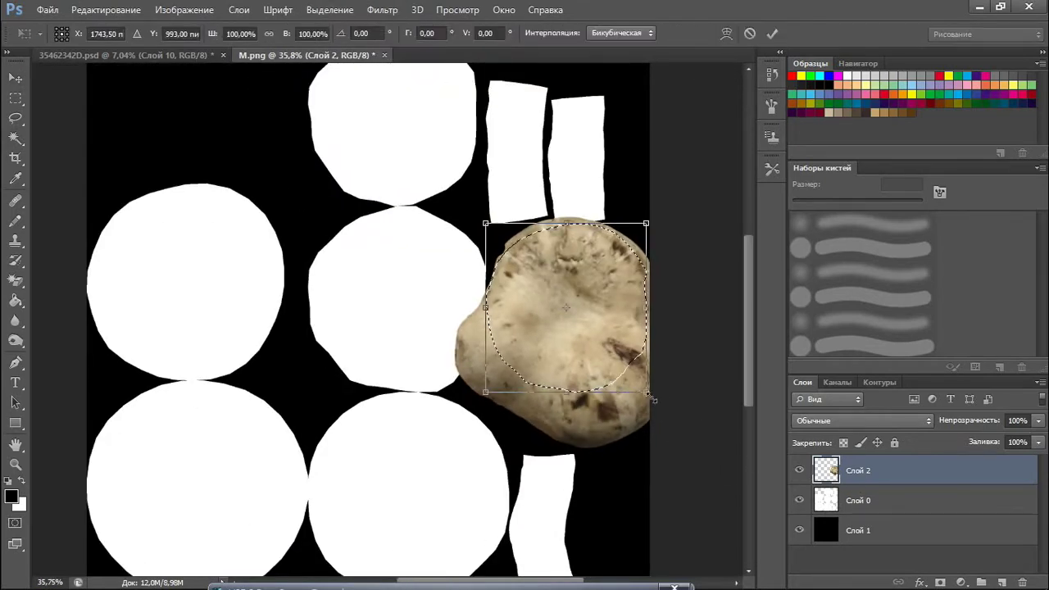
left_click(329, 9)
key("Escape")
key("Escape")
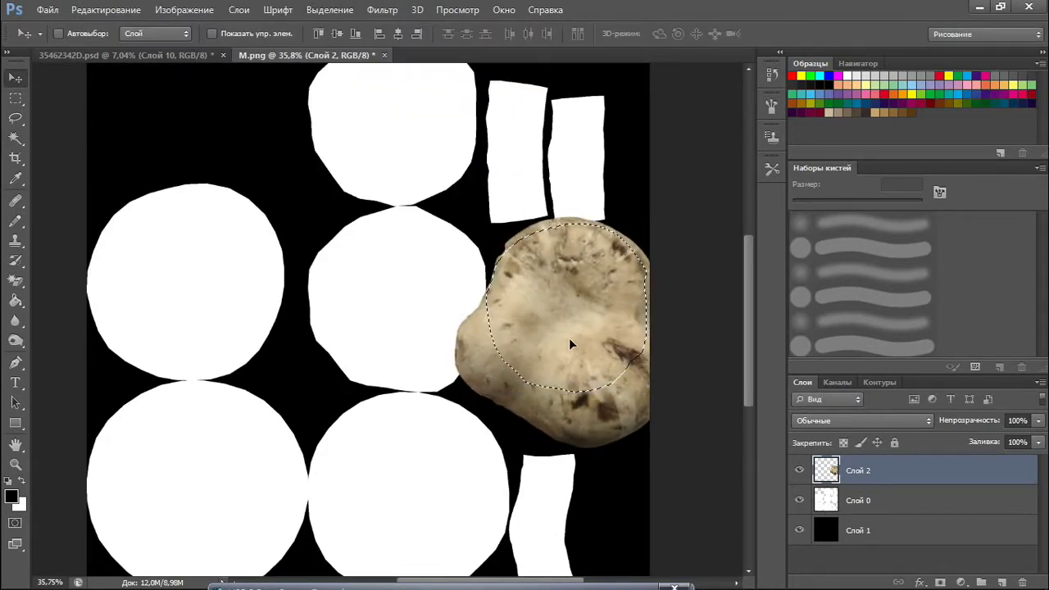
left_click(329, 10)
left_click(371, 41)
Scale the mushroom piece to about 82%, tilt it onto the circle island and apply.
key("ctrl+t")
left_click_drag(683, 445, 648, 229)
left_click_drag(463, 189, 478, 212)
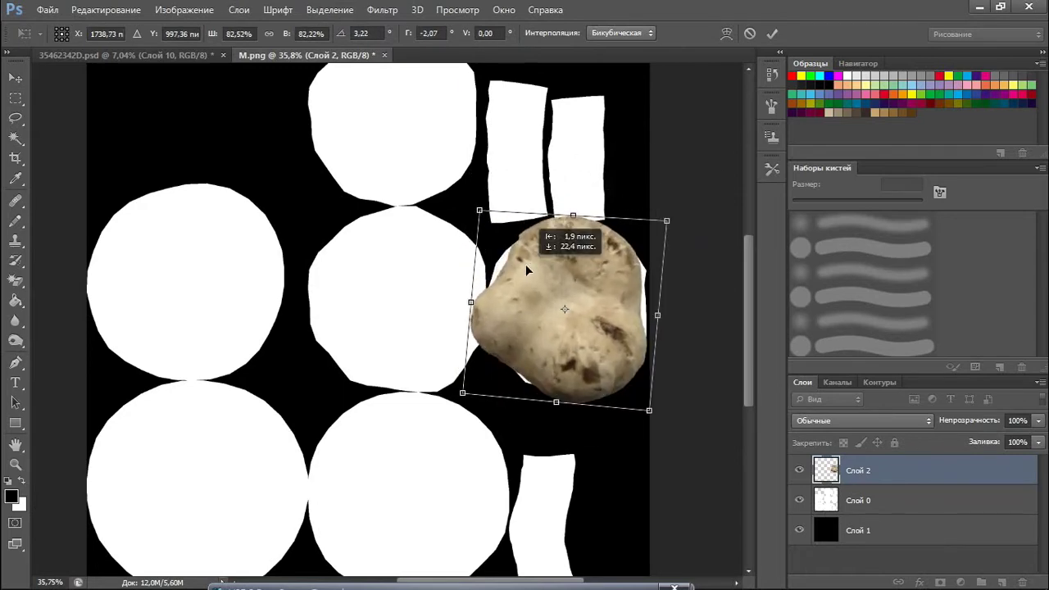
key("v")
left_click(427, 237)
Magic Wand the circle on Слой 0, invert it and delete Слой 2 outside the island.
left_click(859, 500)
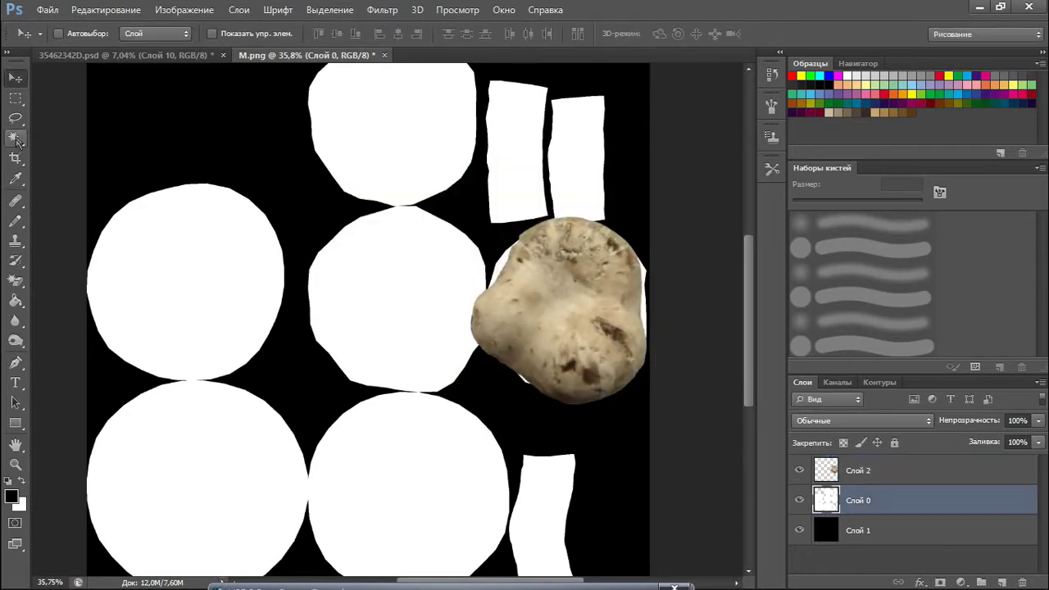
key("w")
left_click(827, 470)
left_click(858, 470)
left_click(331, 10)
left_click(336, 71)
key("Delete")
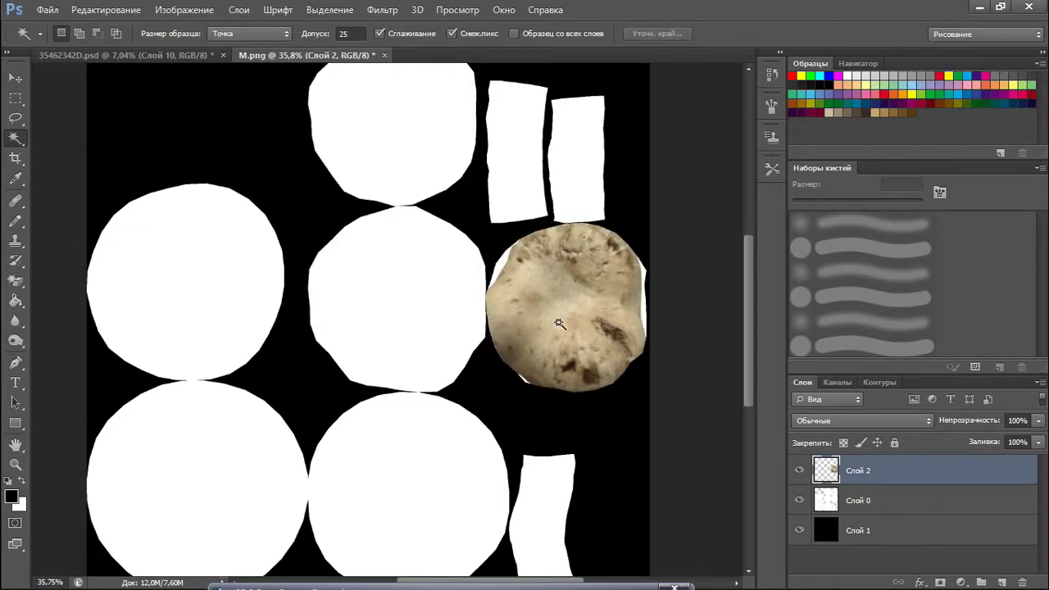
scroll("up", 3)
Patch the mushroom piece's lower-left edge with the Clone Stamp in Заменить (Replace) mode.
key("s")
right_click(82, 87)
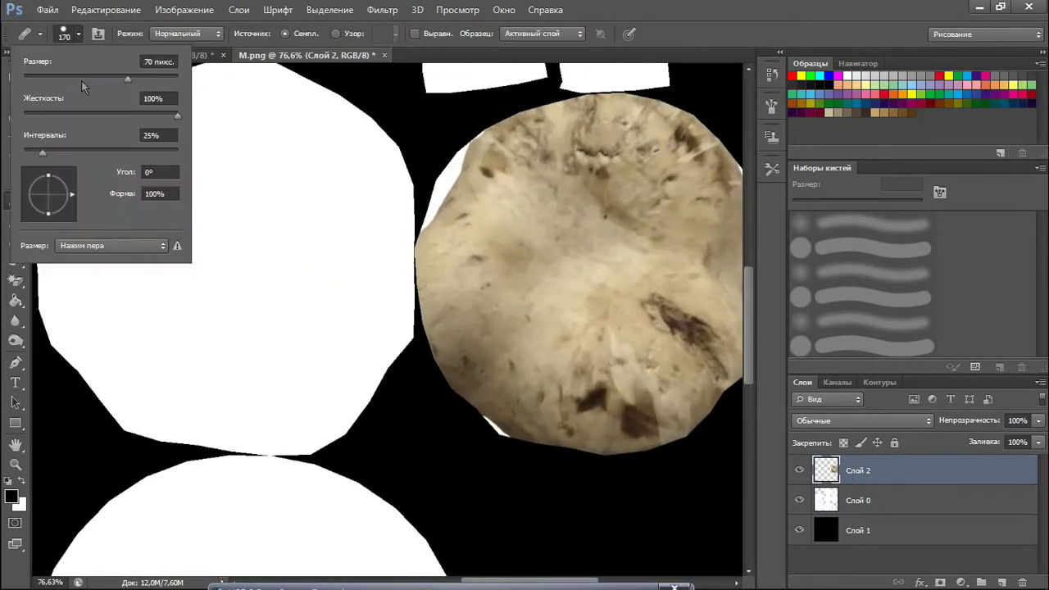
left_click(517, 198)
left_click_drag(436, 205, 463, 164)
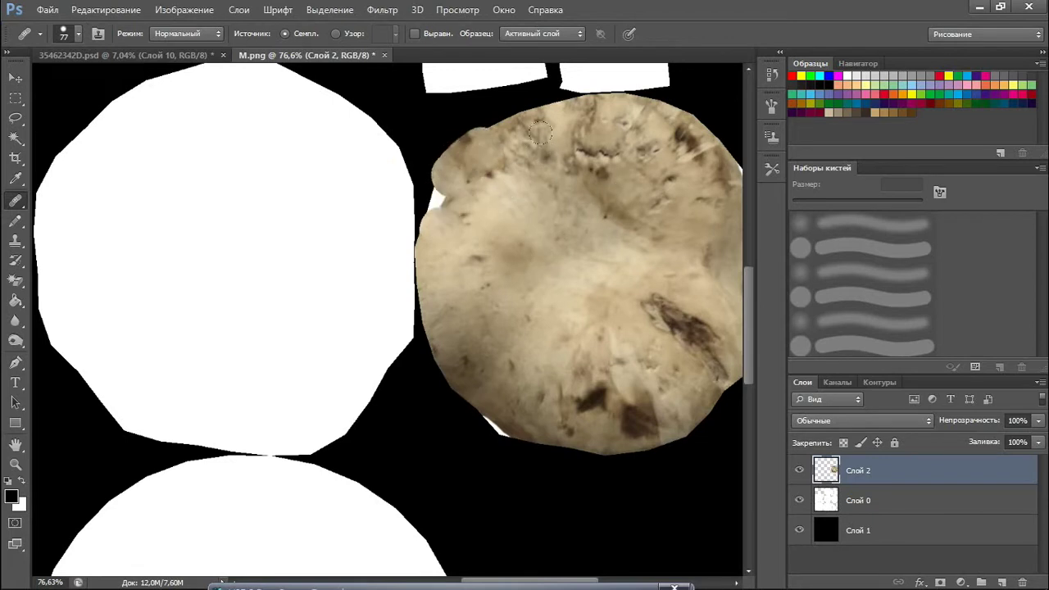
key("ctrl+z")
left_click(78, 33)
key("Escape")
left_click(187, 33)
left_click(176, 65)
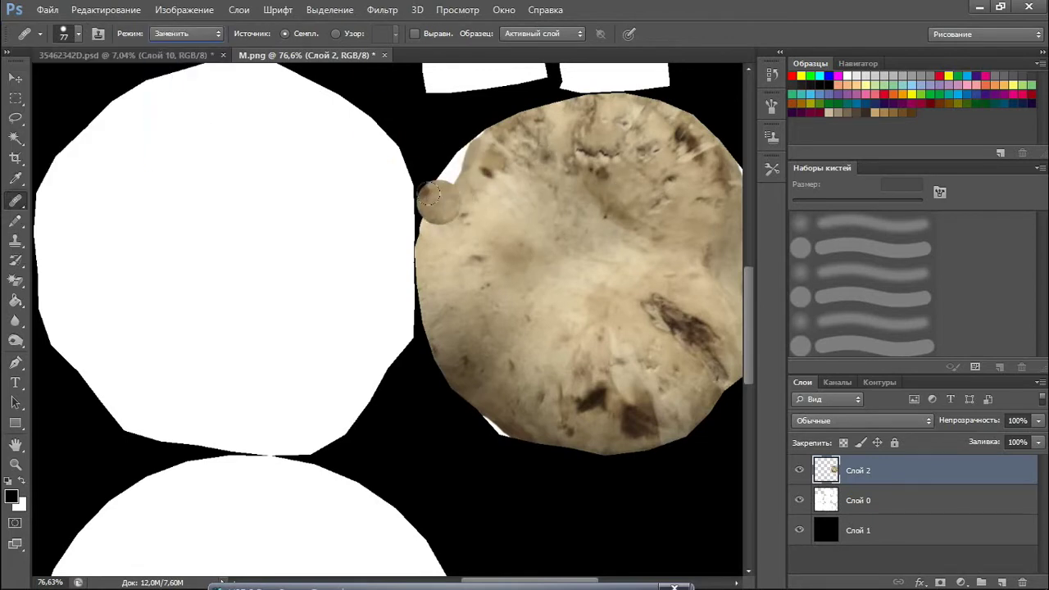
left_click(495, 425)
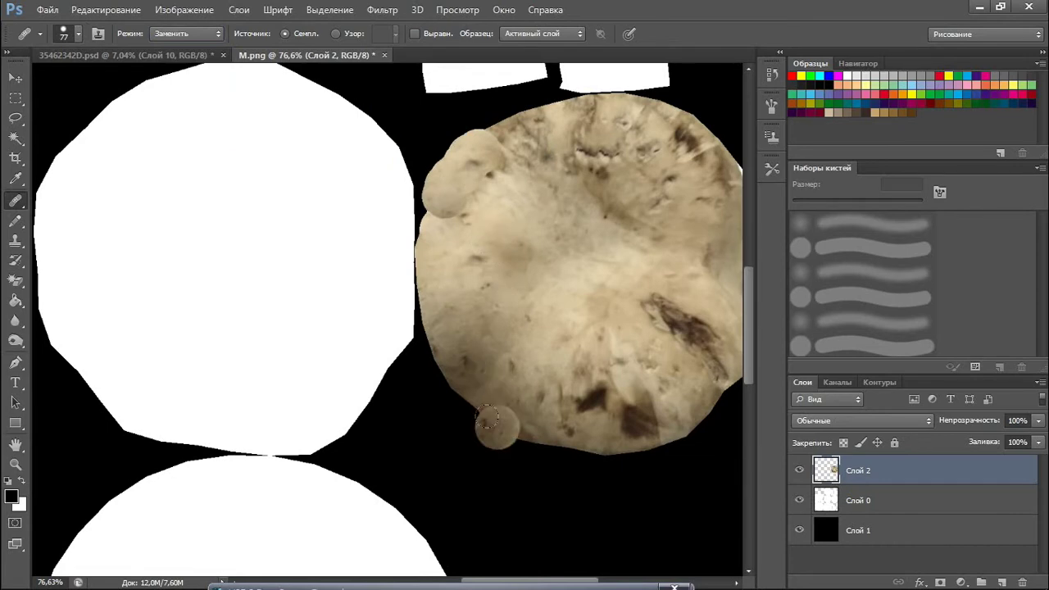
scroll("down", 3)
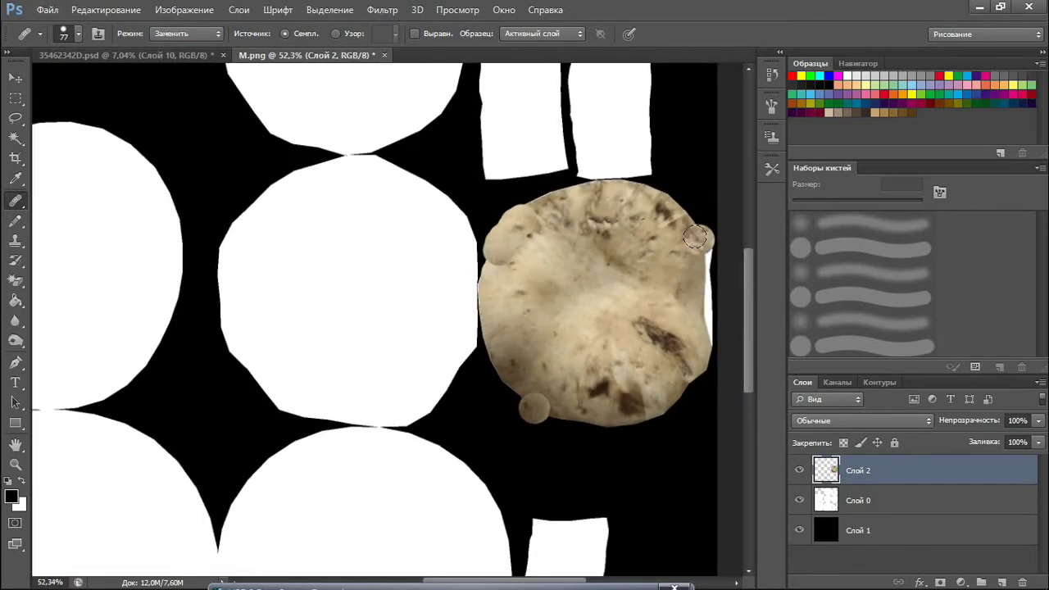
Set up the Healing Brush in Normal mode at 31 px on the mushroom texture layer.
left_click(844, 509)
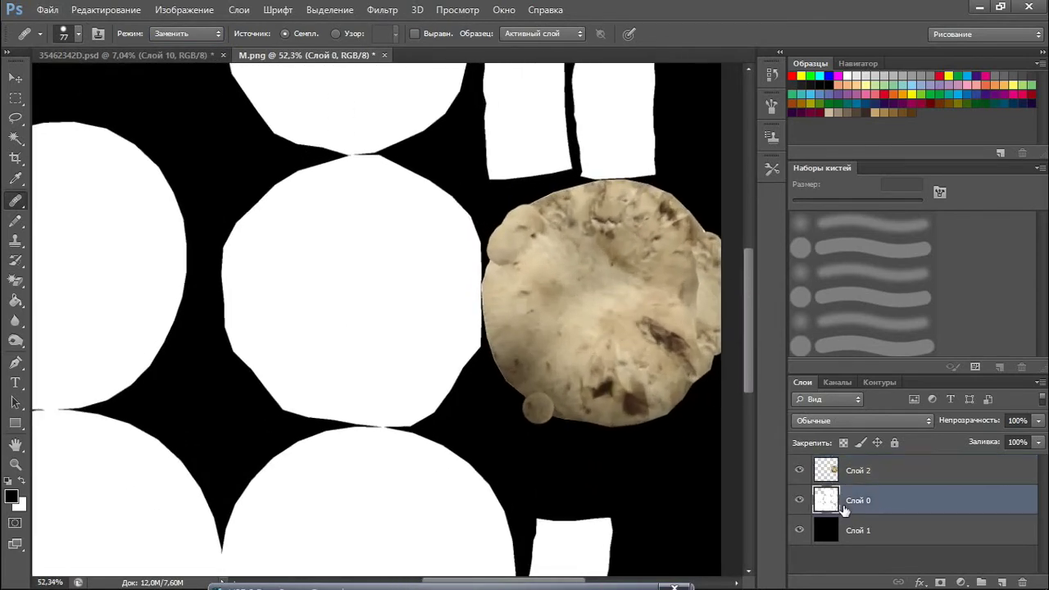
scroll("up", 3)
left_click(186, 33)
left_click(176, 60)
left_click(78, 34)
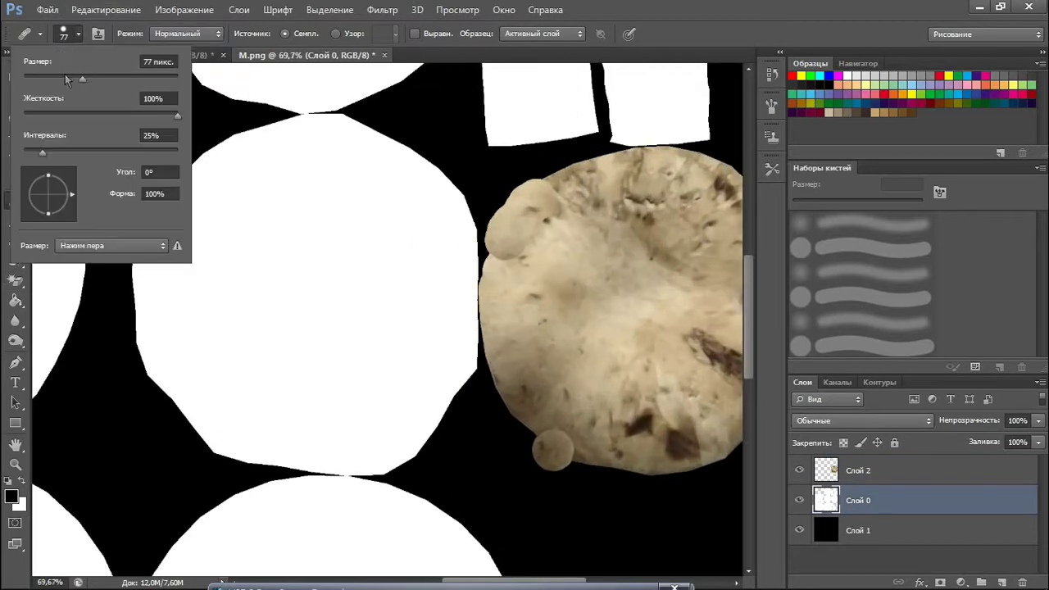
key("Escape")
key("bracketleft")
key("bracketleft")
key("bracketleft")
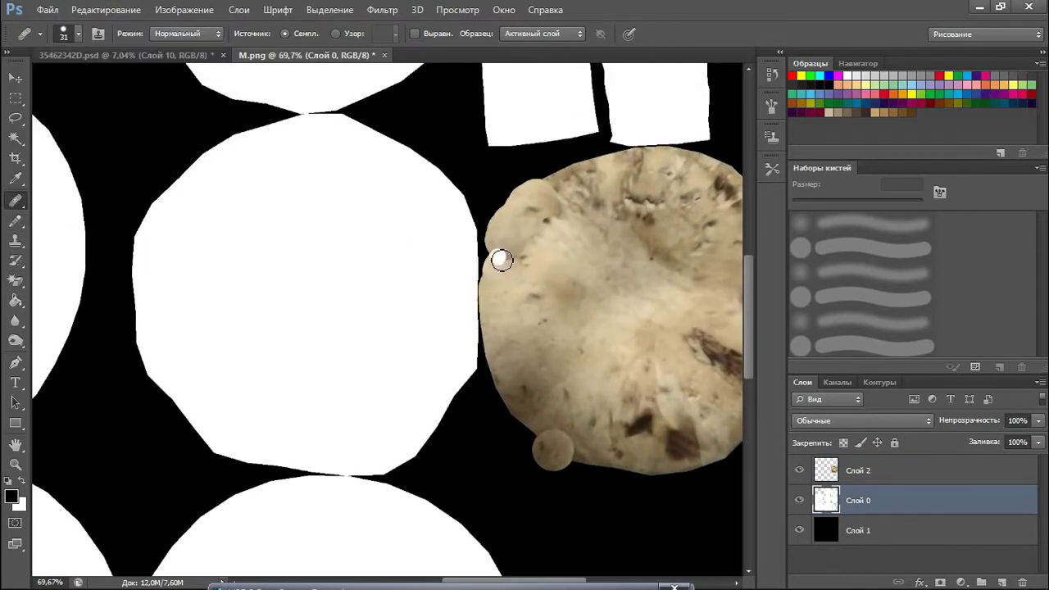
key("alt+bracketright")
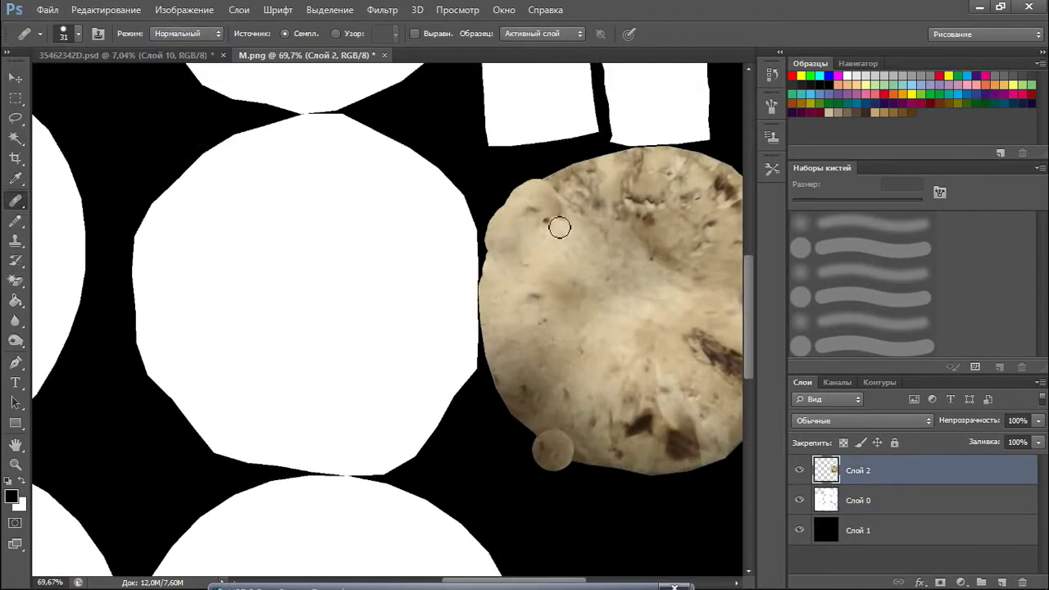
Heal the visible seams near the mushroom's right edge on Слой 2.
scroll("up", 3)
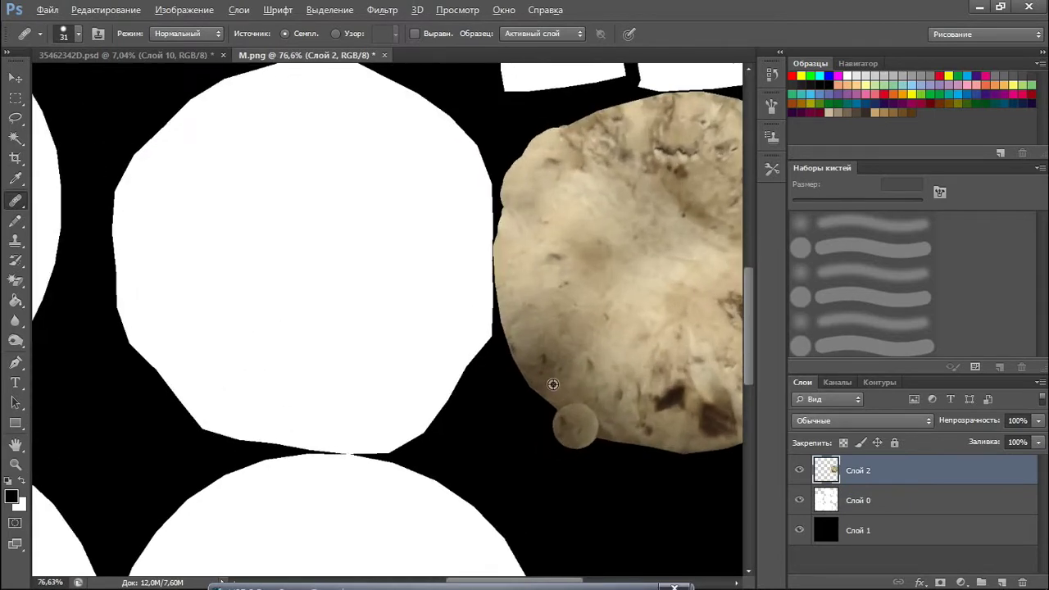
scroll("down", 3)
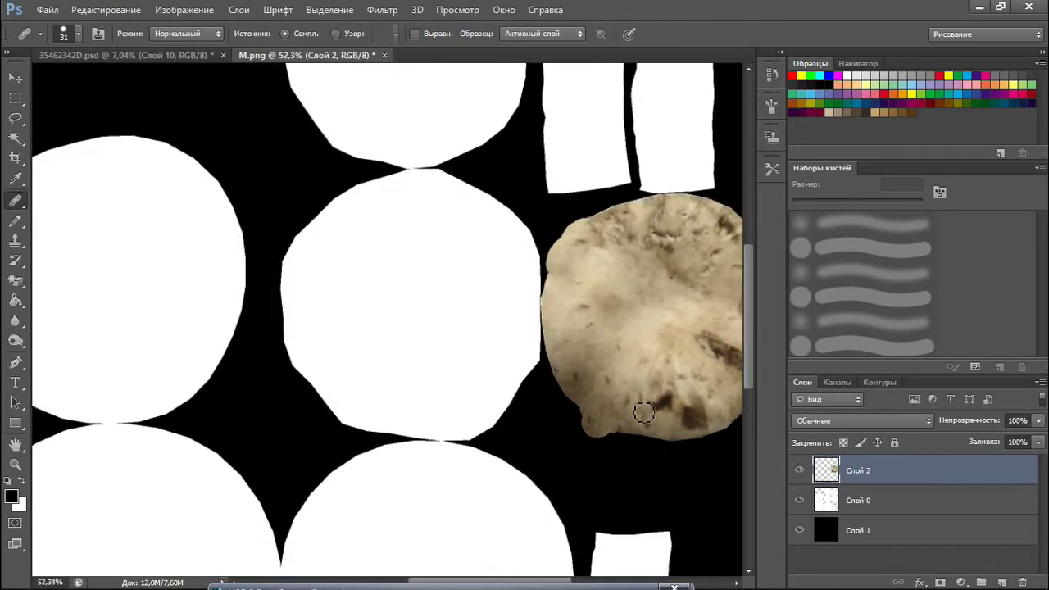
scroll("up", 3)
left_click_drag(560, 289, 530, 237)
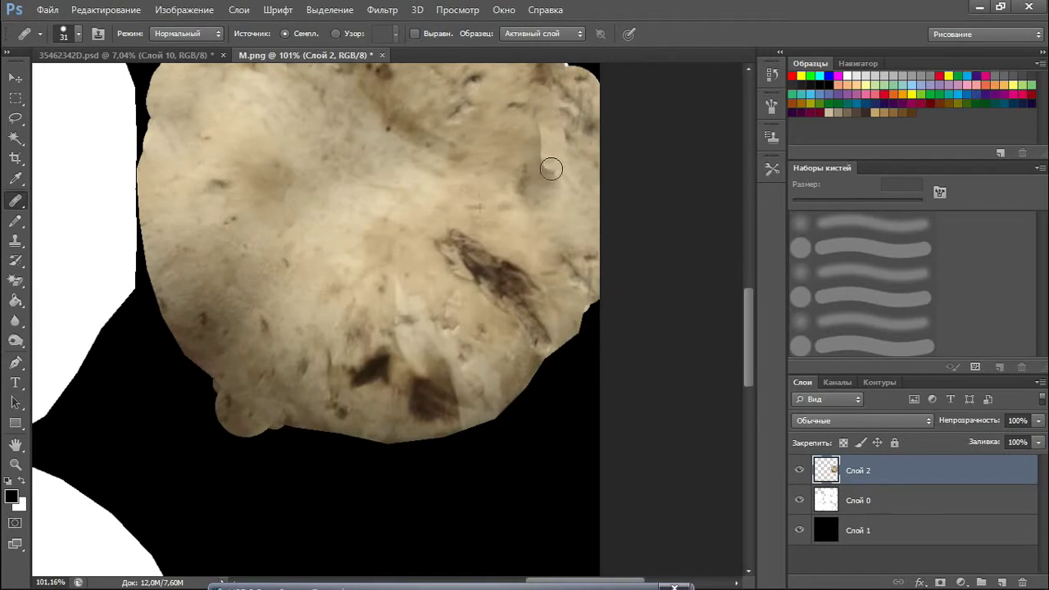
left_click_drag(747, 332, 747, 296)
scroll("down", 3)
Magic Wand the white circle, invert, and delete the overflowing mushroom on Слой 2.
left_click(858, 500)
key("w")
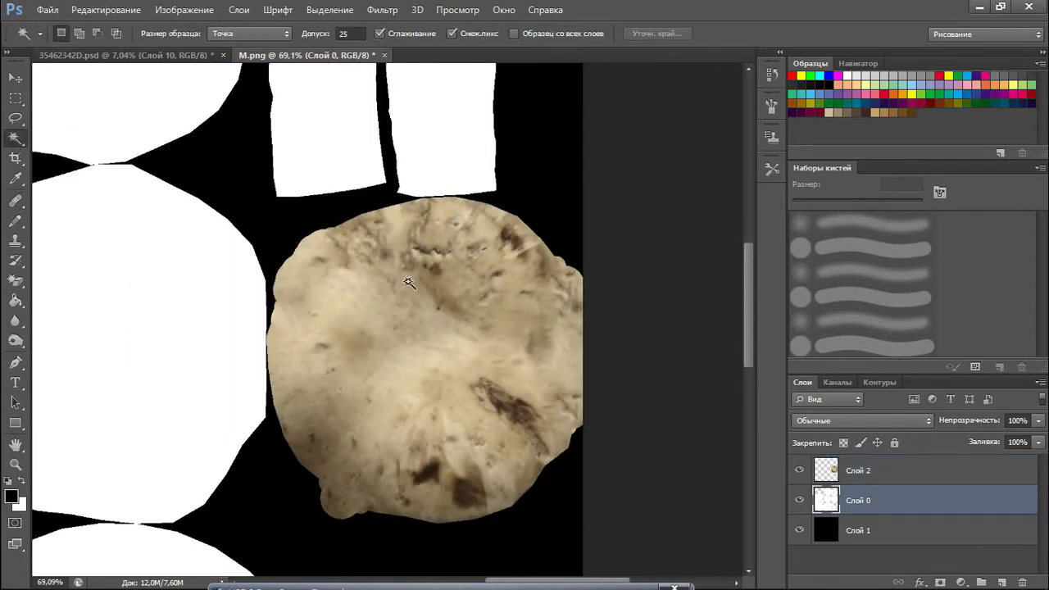
left_click(403, 273)
left_click(859, 473)
key("ctrl+shift+i")
key("Delete")
key("ctrl+d")
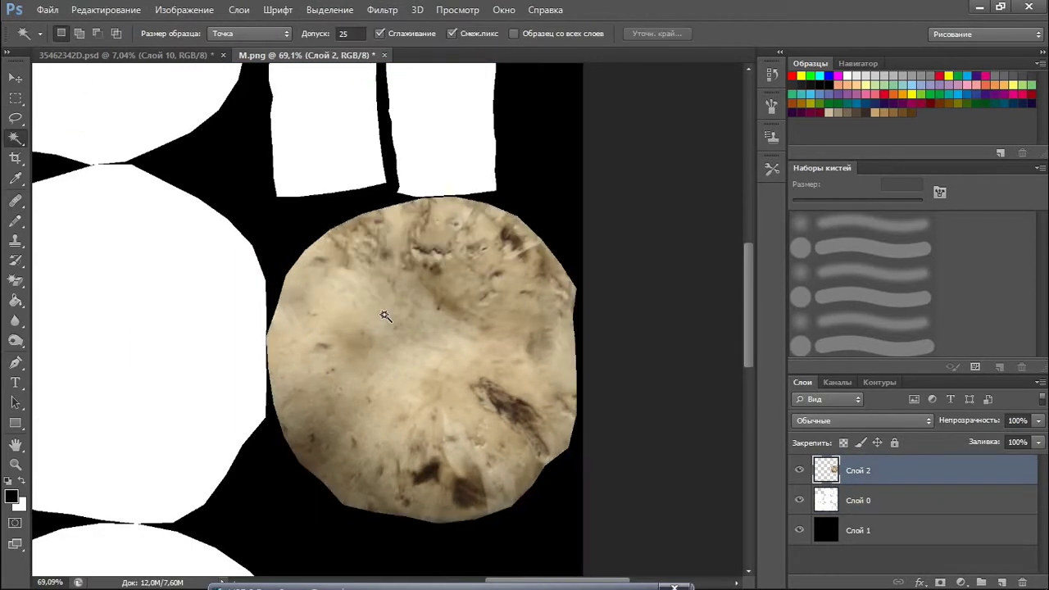
scroll("down", 3)
scroll("up", 3)
scroll("up", 3)
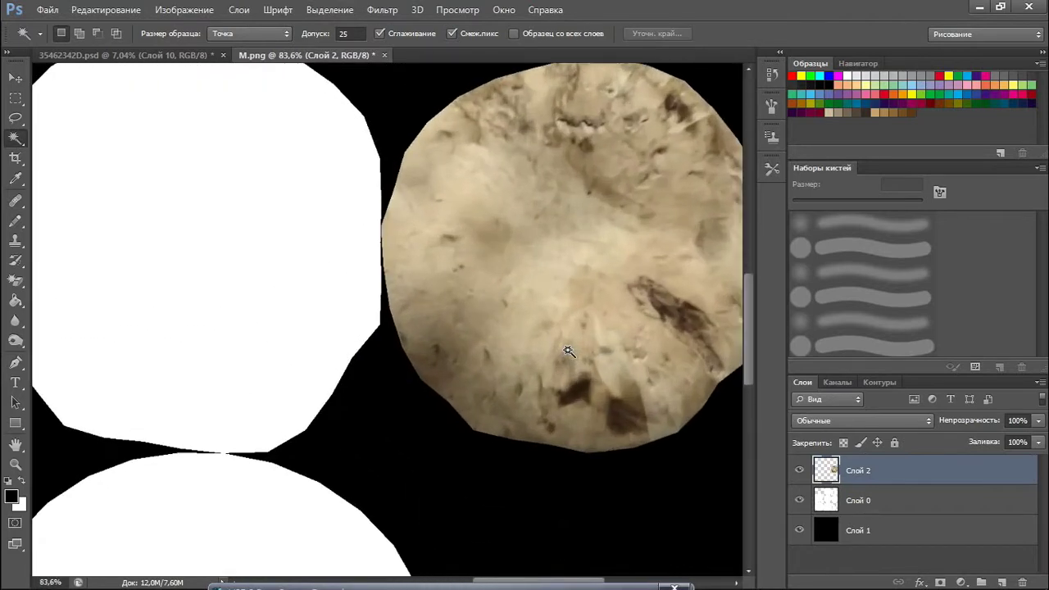
scroll("down", 3)
scroll("down", 3)
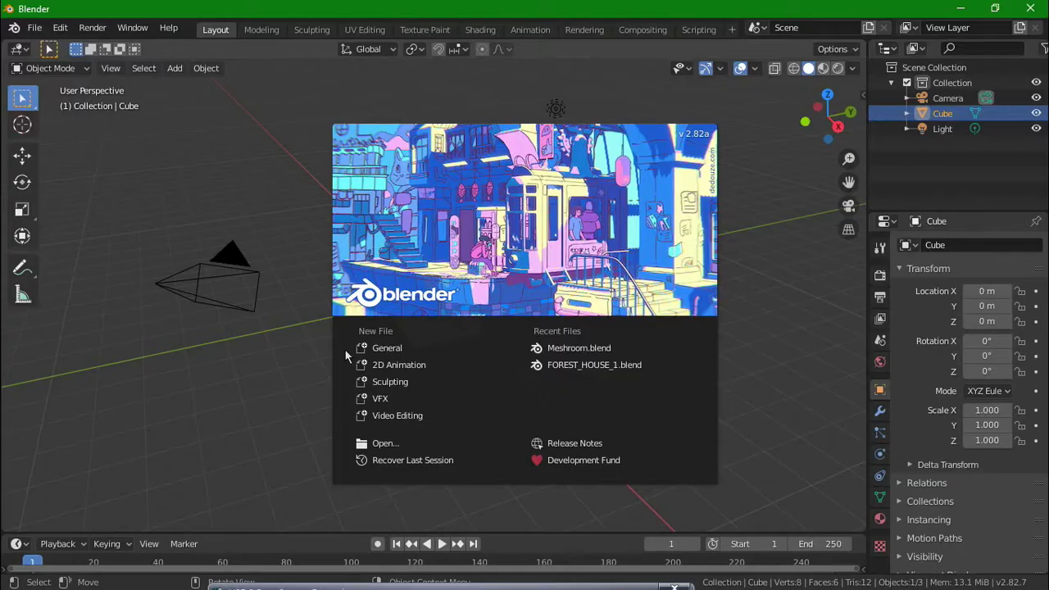
Open the Meshroom.blend scene in Blender.
left_click(34, 27)
left_click(52, 63)
scroll("down", 3)
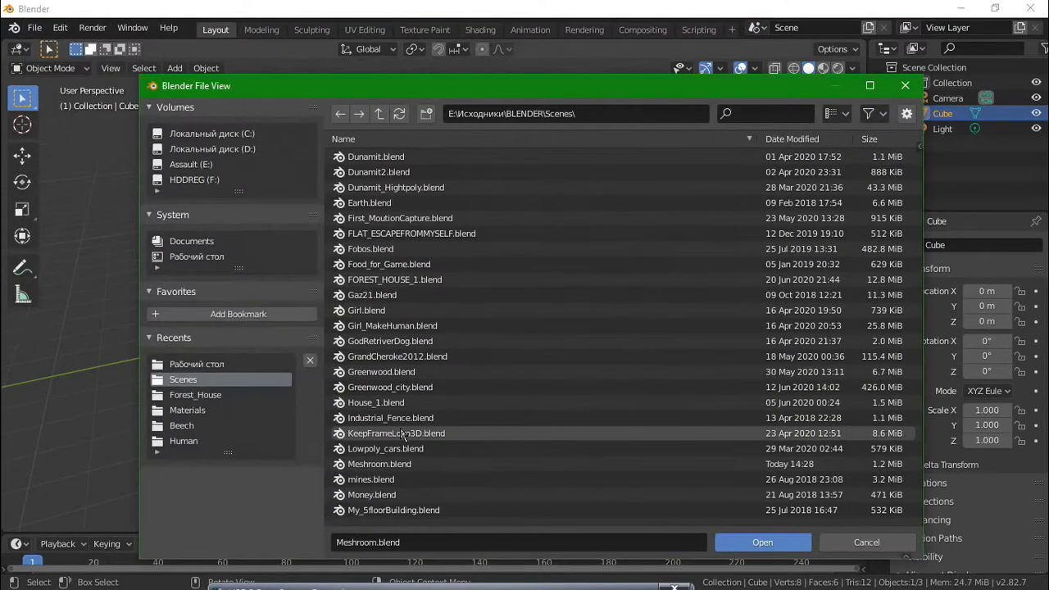
left_click(756, 541)
Inspect the mushroom's UVs in Edit Mode, then delete Слой 2 in Photoshop.
left_click_drag(623, 355, 574, 345)
key("Tab")
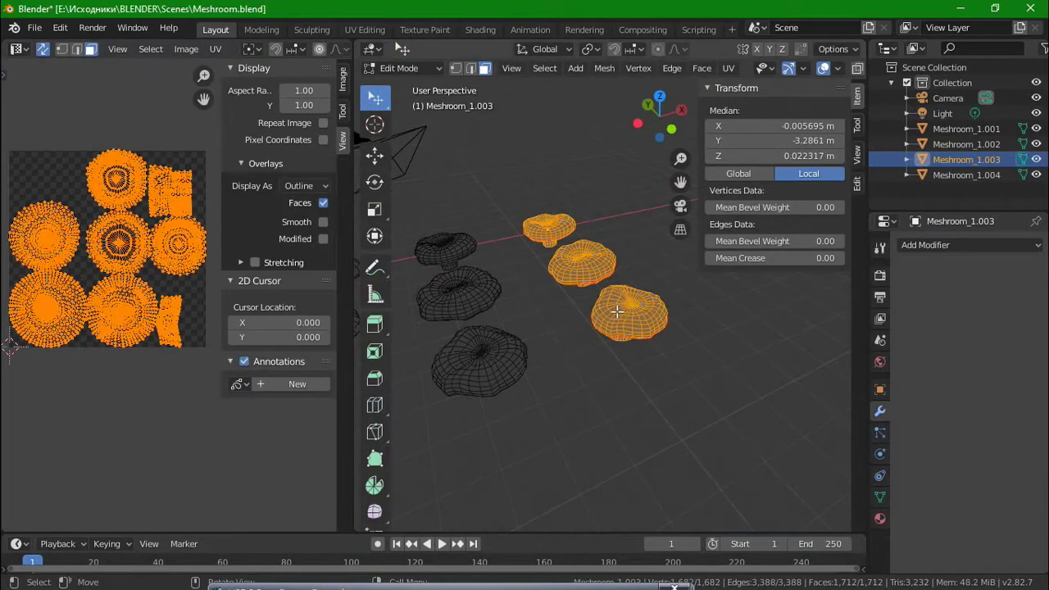
left_click_drag(566, 262, 617, 193)
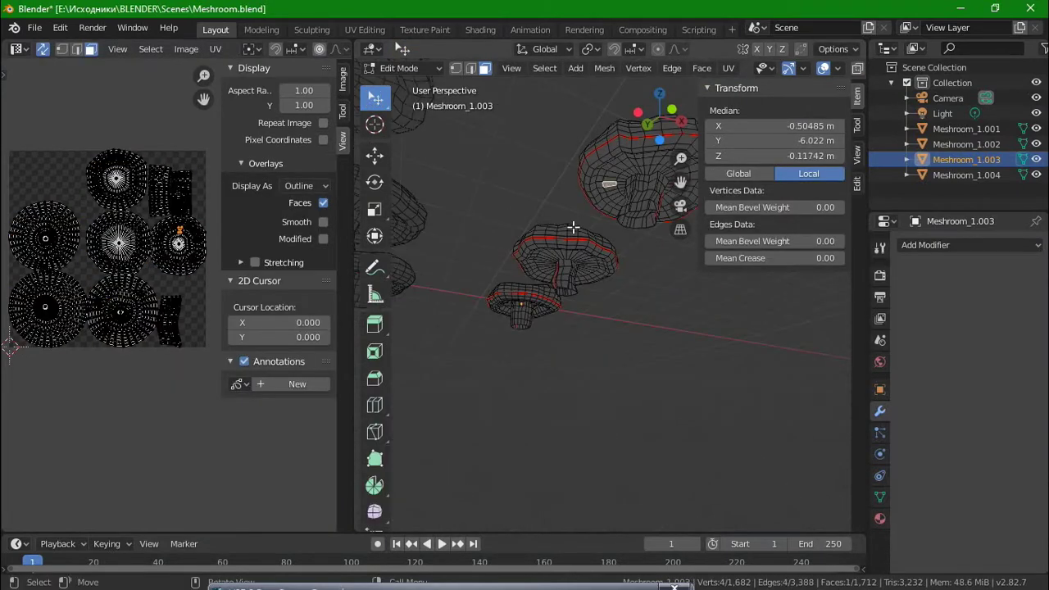
left_click(503, 300)
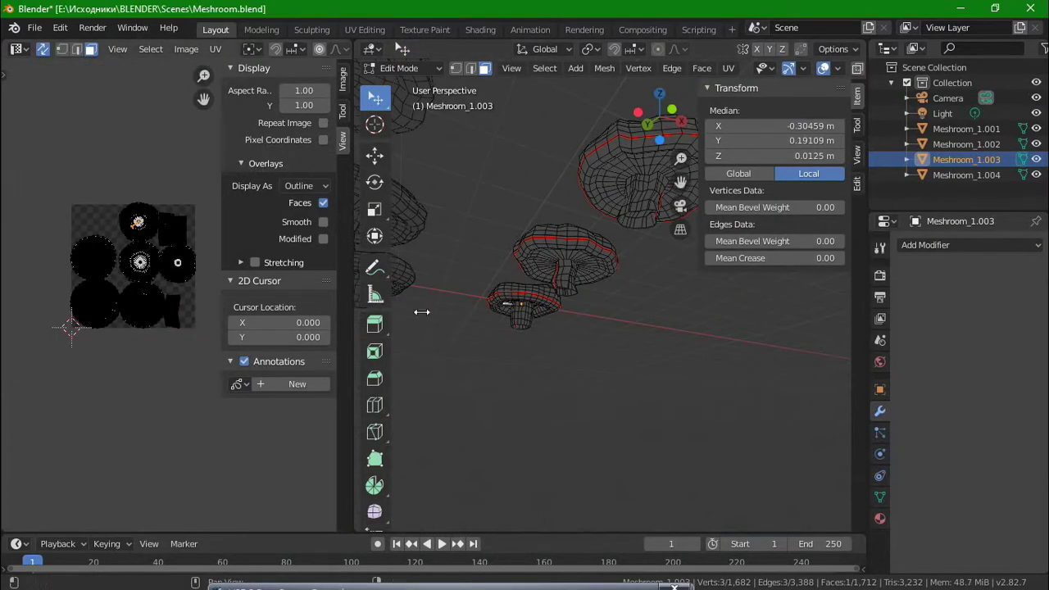
left_click_drag(421, 312, 521, 255)
left_click(521, 255)
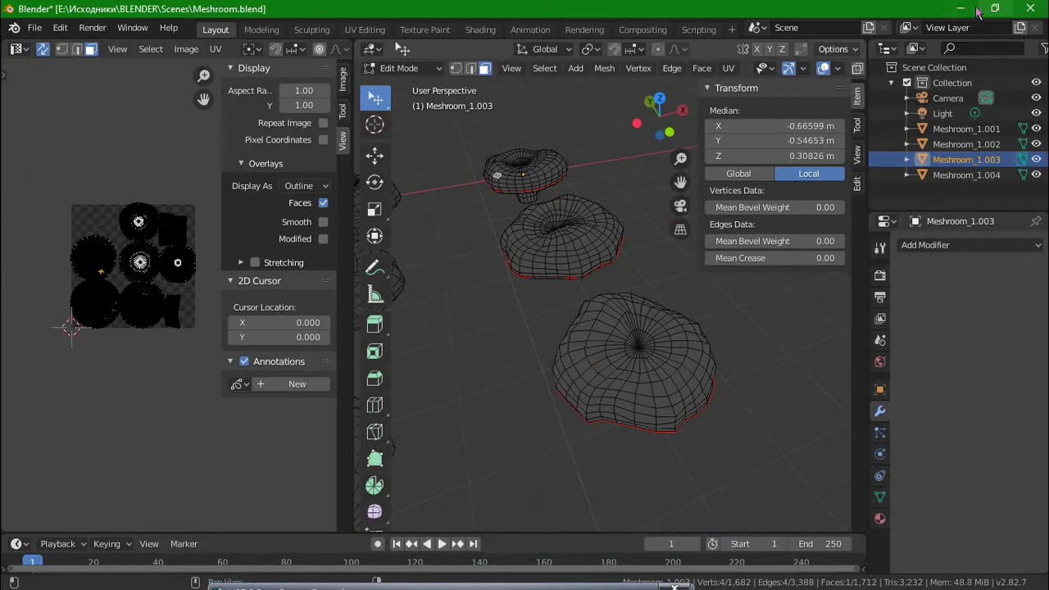
left_click(977, 11)
key("Delete")
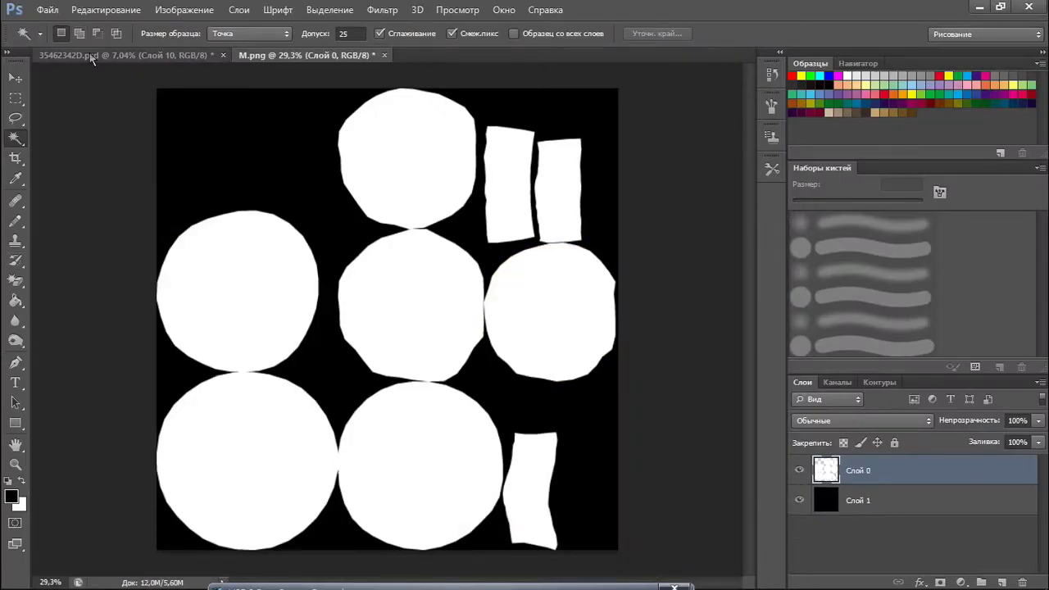
Copy the mushroom photo from 35462342D.psd and paste it into M.png.
left_click(93, 57)
key("ctrl+c")
left_click(295, 55)
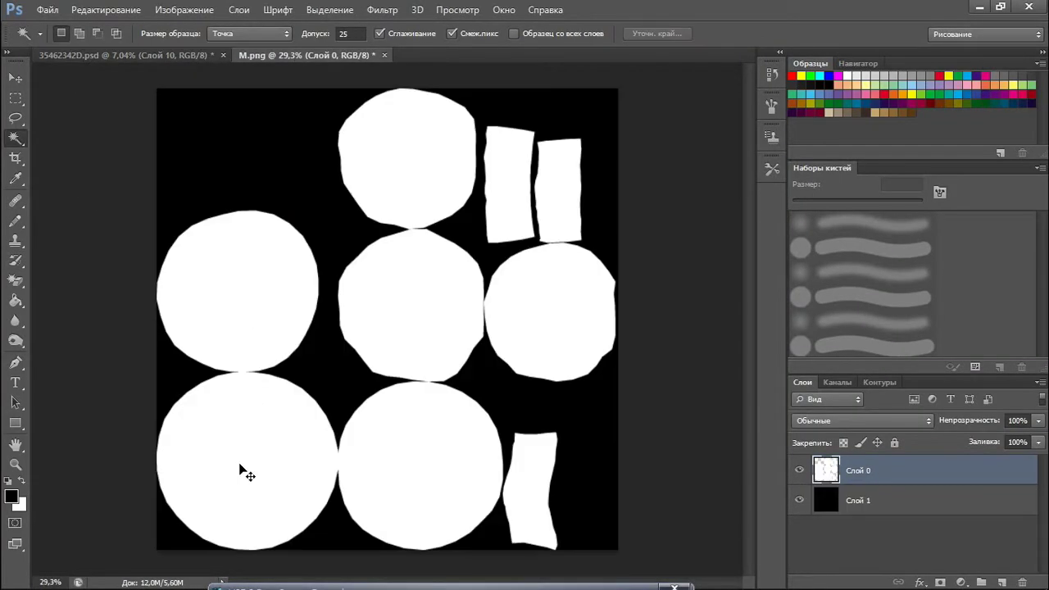
key("ctrl+v")
Scale the mushroom to about 32% and rotate it −39.86° over the upper-left circle.
key("ctrl+t")
left_click_drag(574, 541, 466, 415)
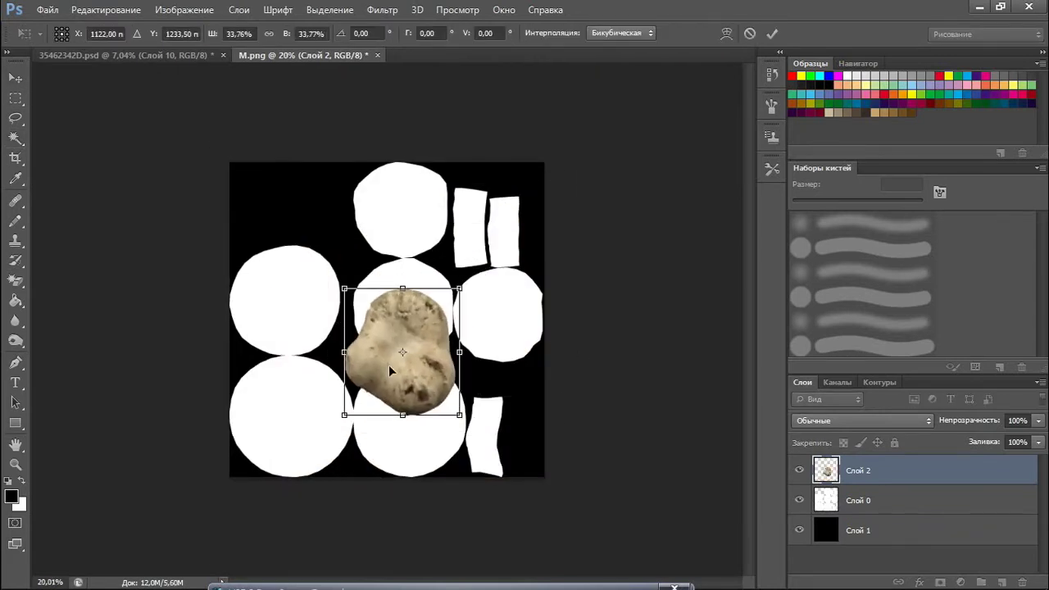
left_click_drag(382, 370, 274, 306)
left_click_drag(351, 231, 291, 226)
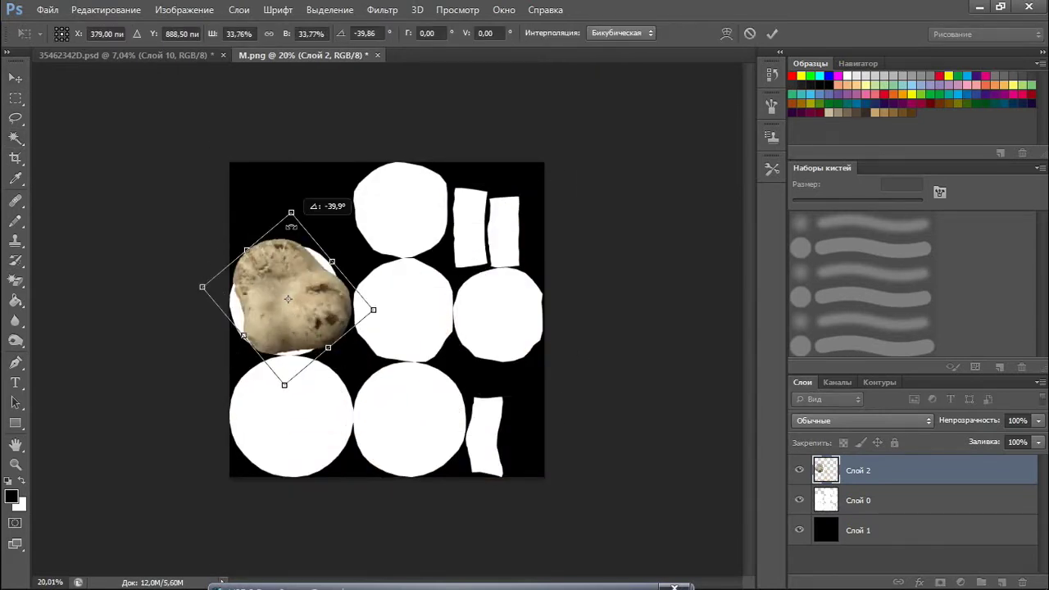
key("alt+shift")
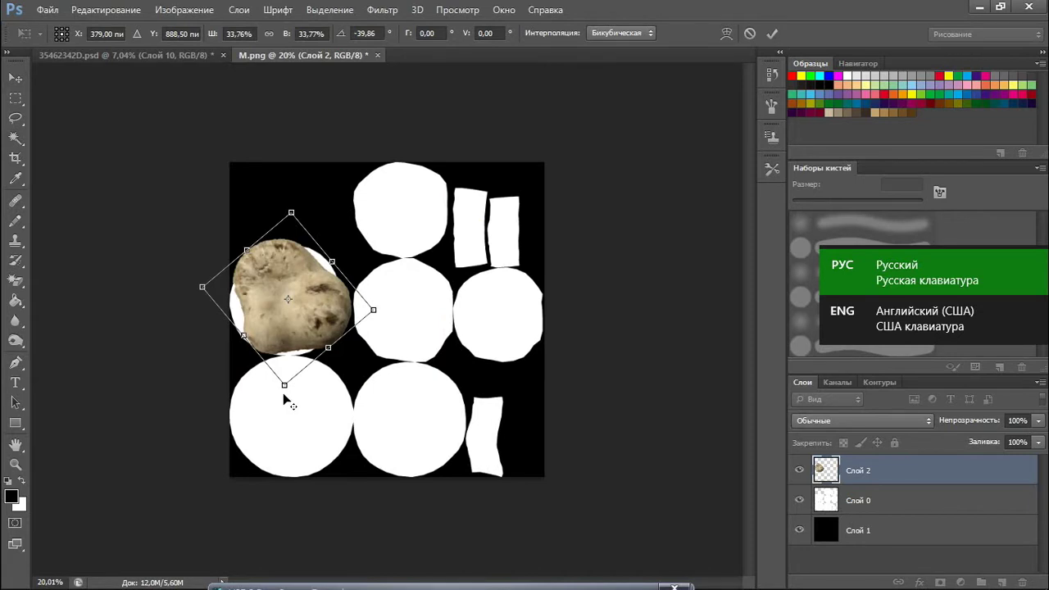
left_click_drag(285, 385, 258, 383)
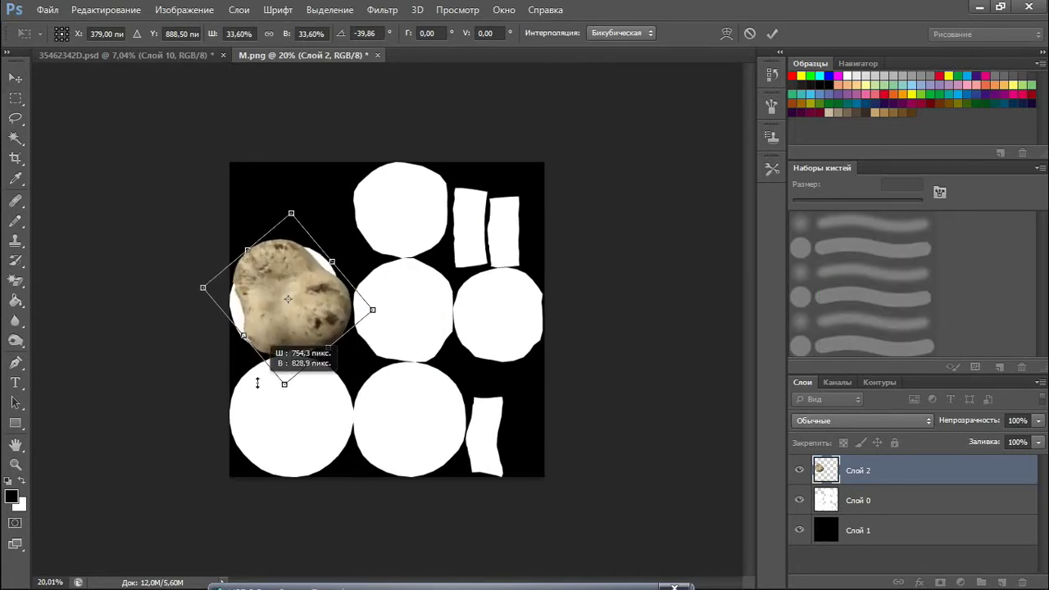
left_click_drag(268, 312, 270, 326)
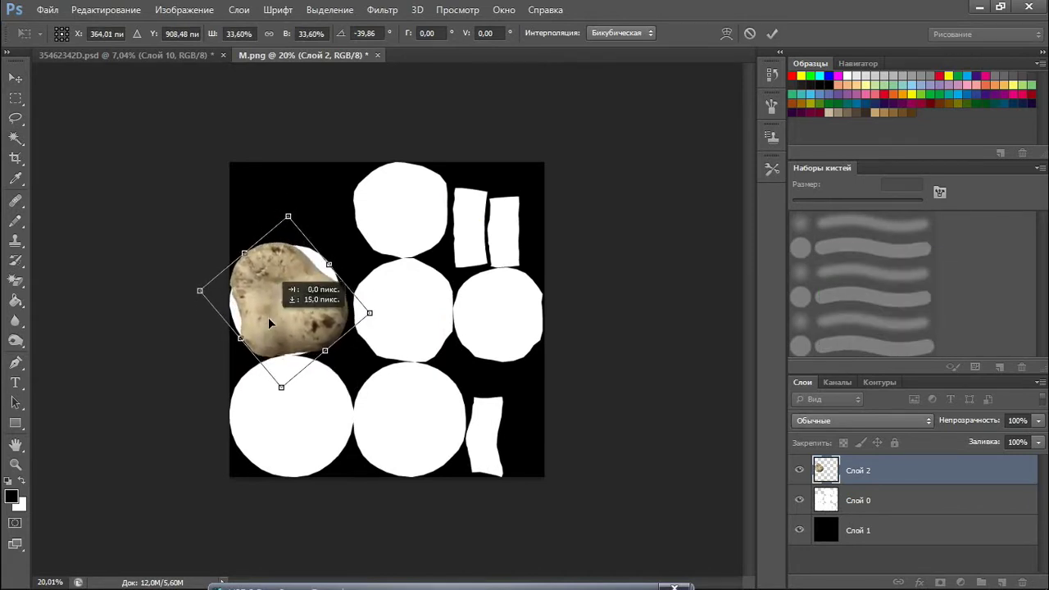
left_click_drag(246, 257, 250, 262)
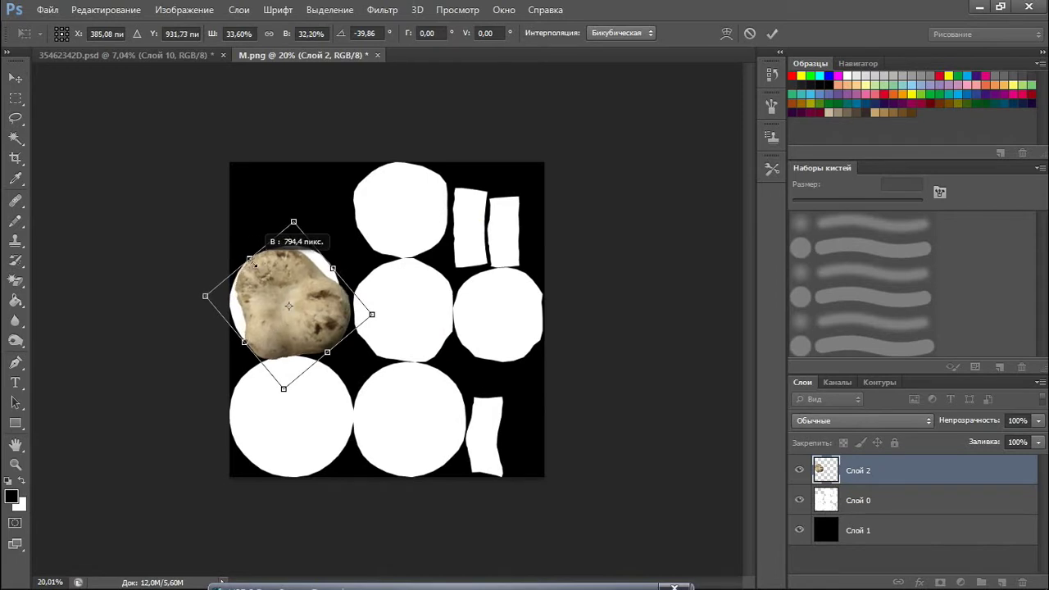
left_click_drag(328, 353, 326, 350)
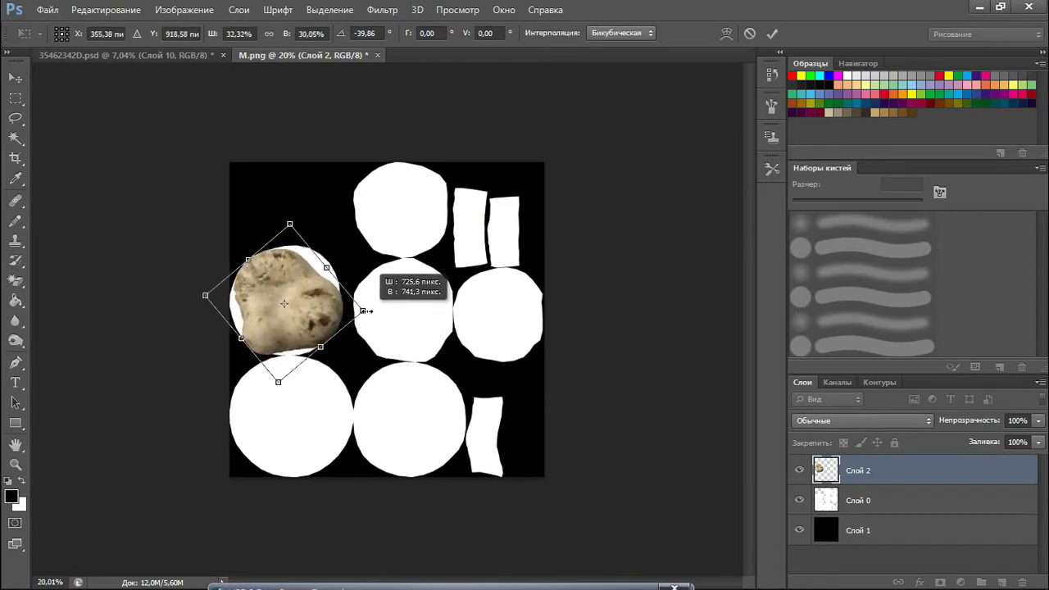
left_click_drag(223, 336, 332, 234)
key("Return")
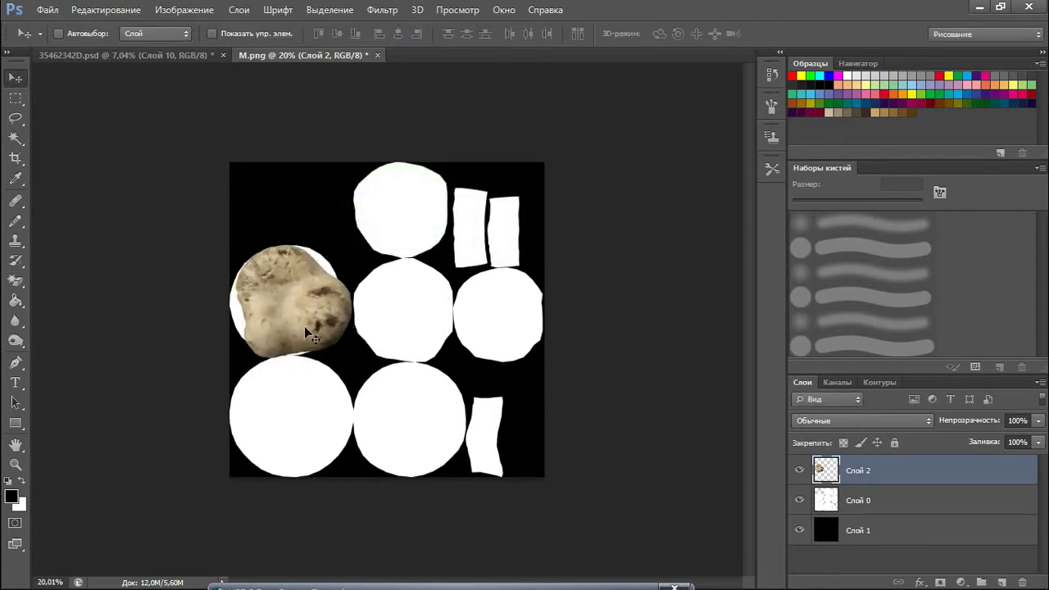
Nudge the placed mushroom into final position over the circle and pick the Healing Brush.
scroll("up", 3)
scroll("up", 3)
left_click_drag(203, 303, 200, 300)
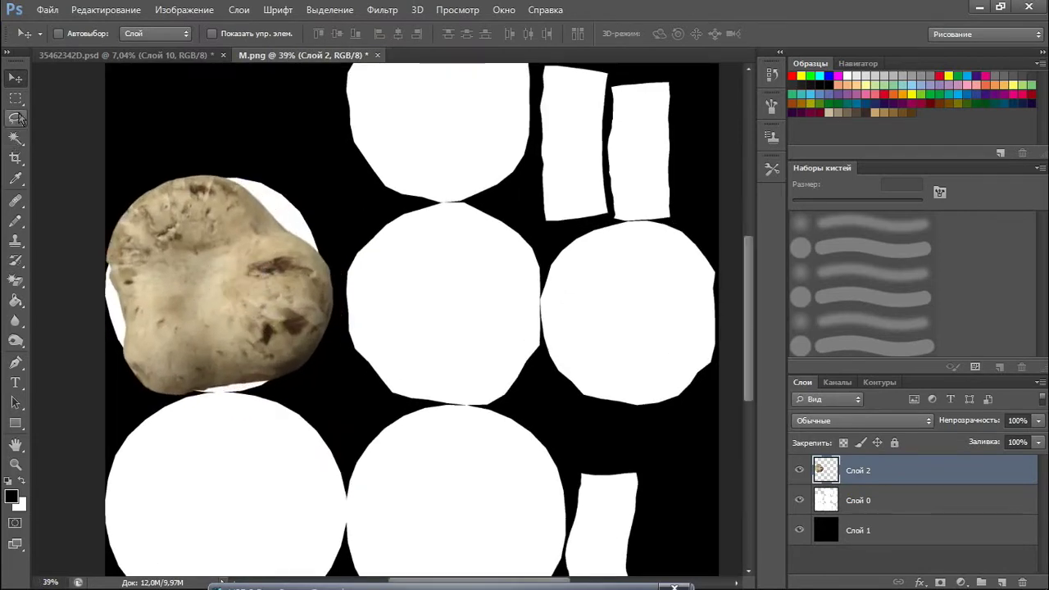
key("j")
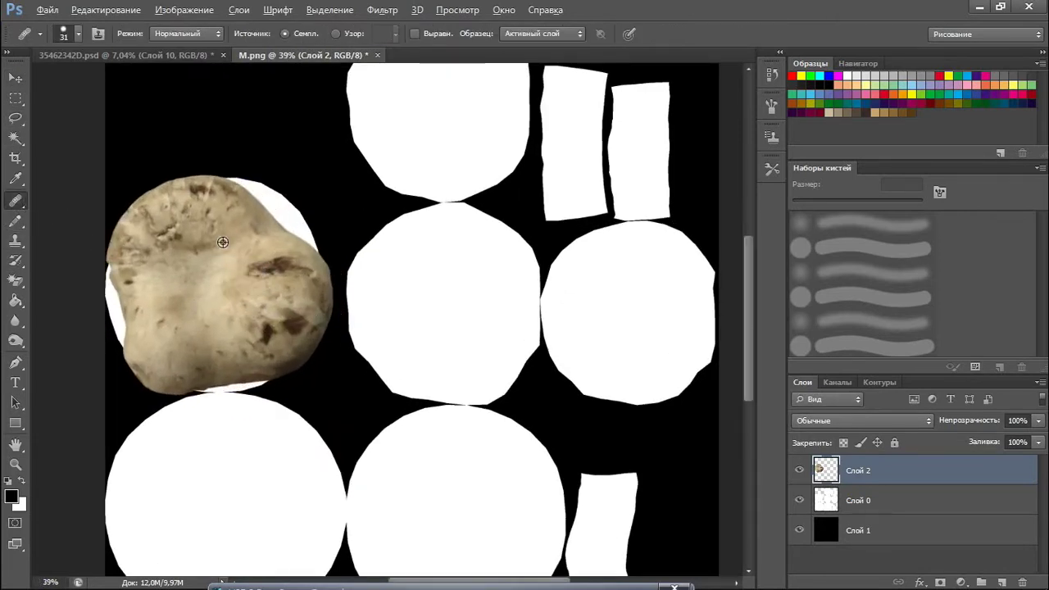
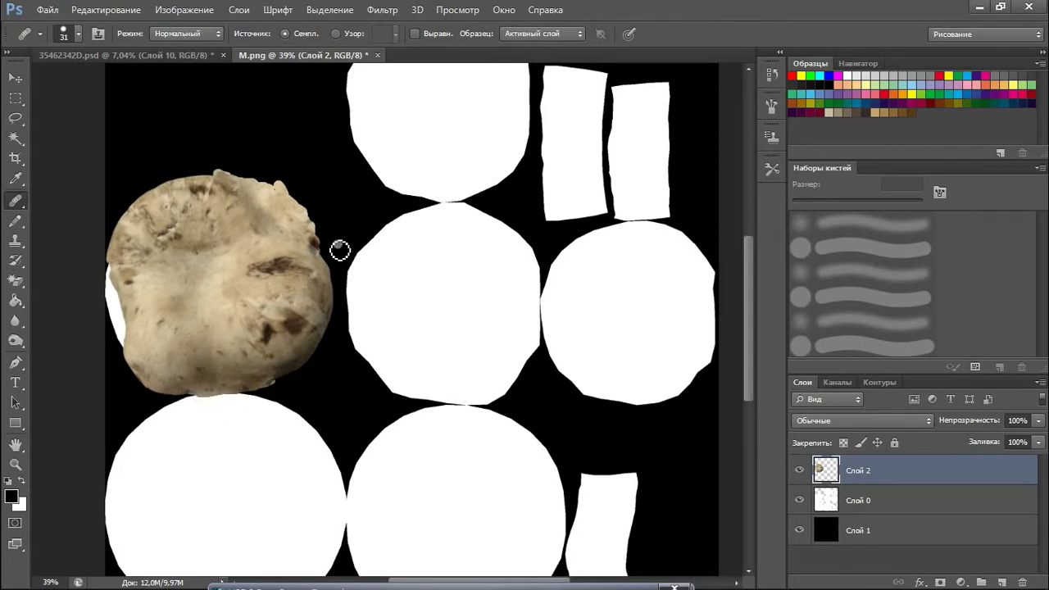
Heal the white gap along the upper-left cap piece's left edge.
scroll("up", 3)
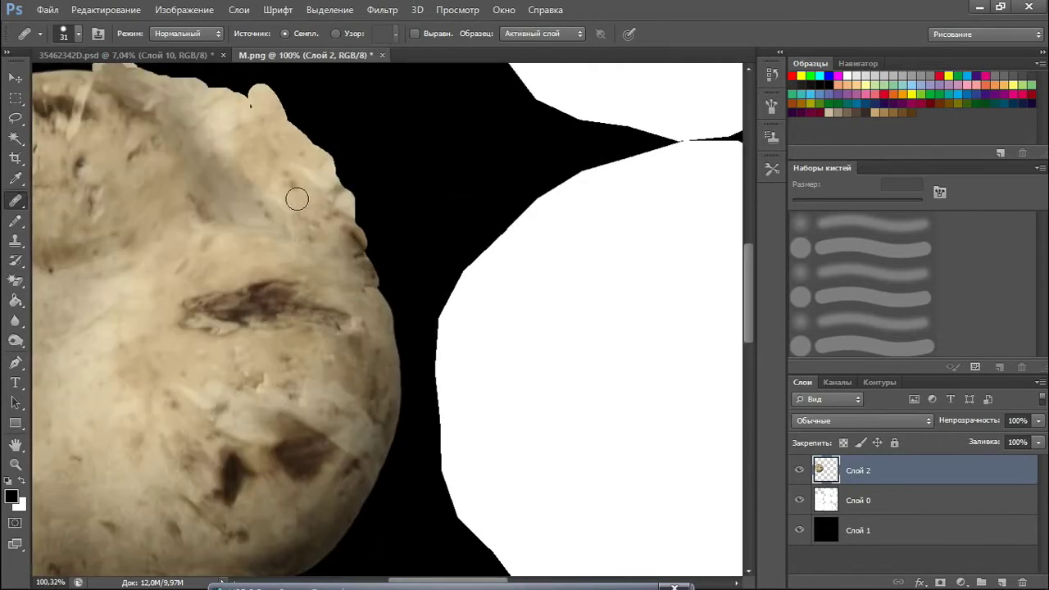
scroll("up", 3)
scroll("down", 3)
scroll("up", 3)
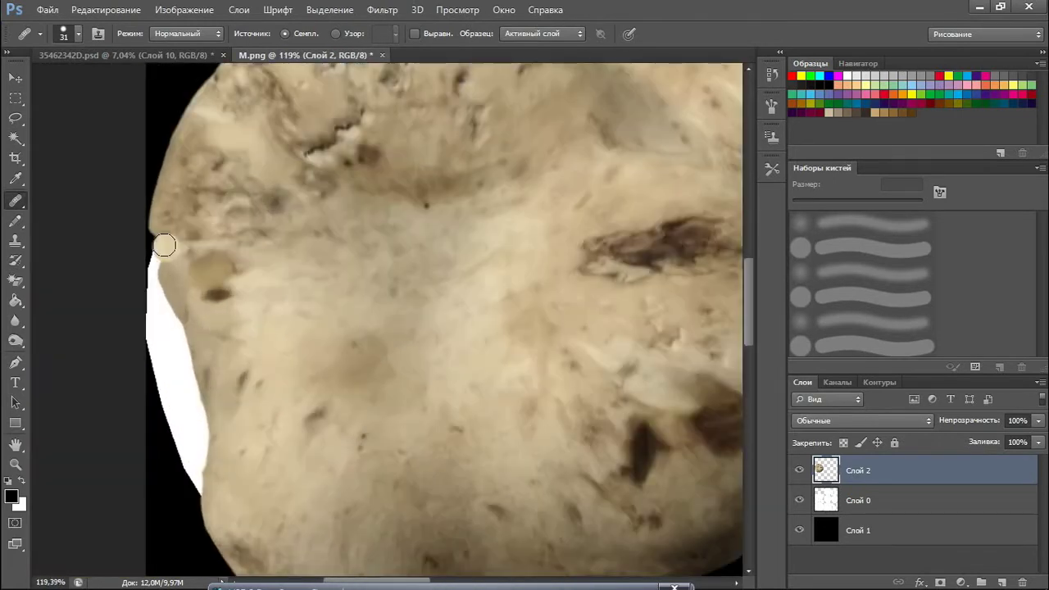
left_click_drag(156, 251, 169, 421)
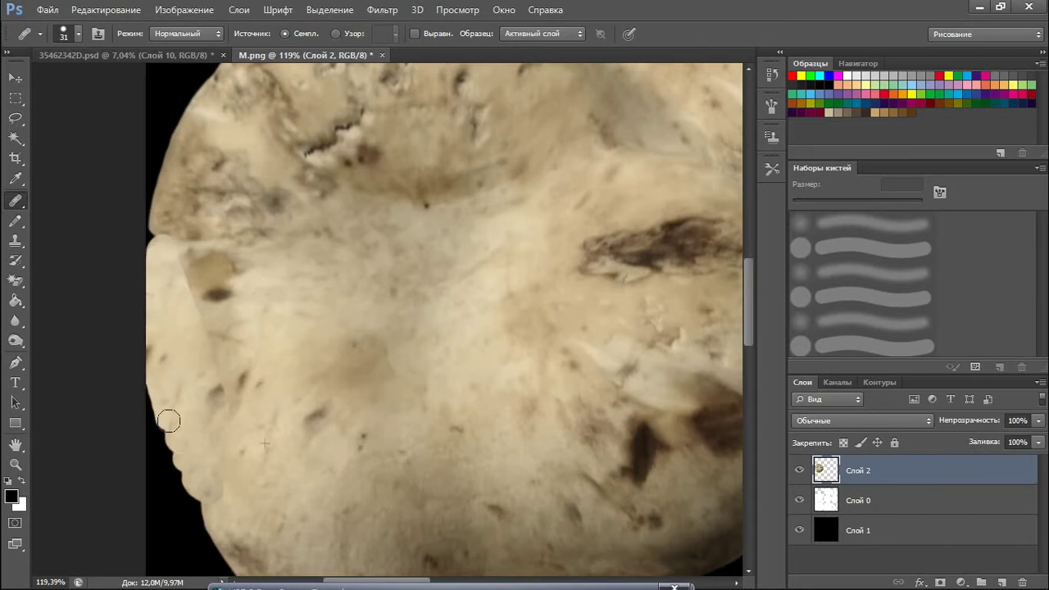
Select the white UV islands by colour, then clear the selection.
scroll("down", 3)
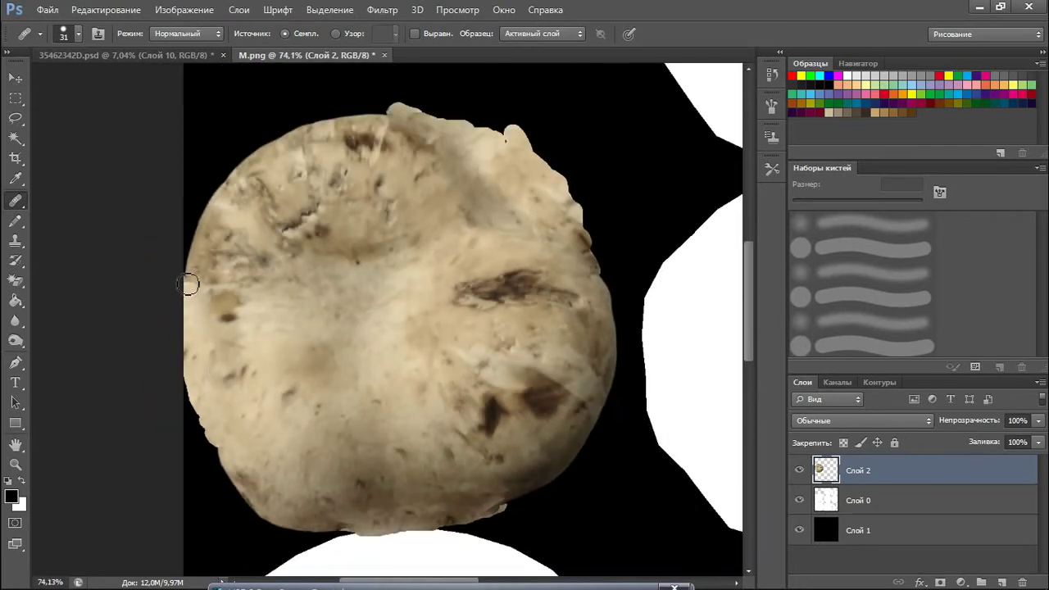
scroll("down", 3)
scroll("down", 3)
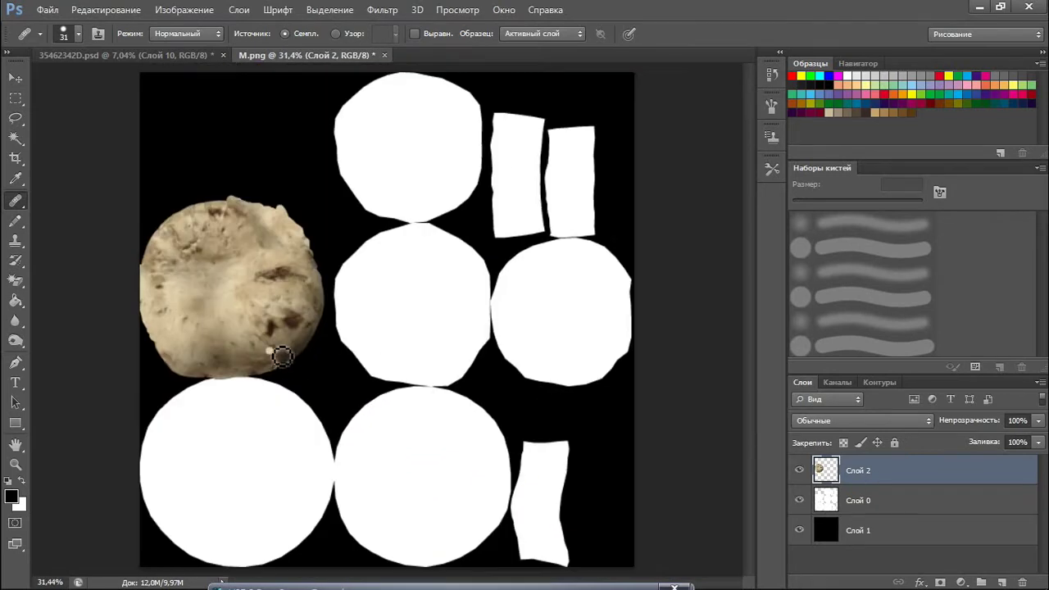
key("alt+bracketleft")
left_click(16, 138)
left_click(339, 194)
key("alt+bracketright")
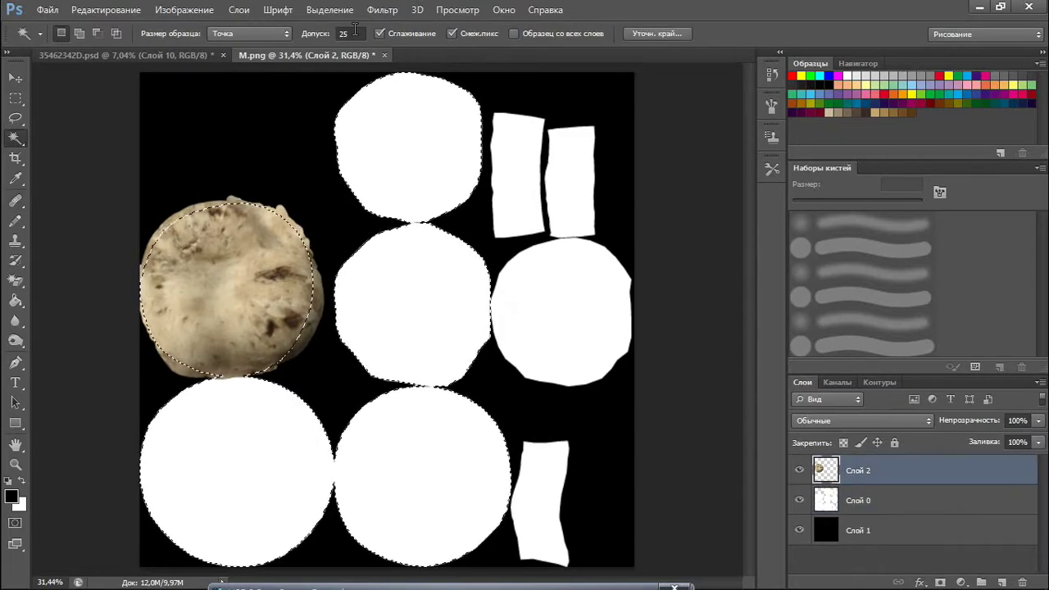
key("ctrl+d")
Switch to 35462342D.psd and shift the mushroom photos down and left with the Move tool.
scroll("up", 3)
scroll("up", 3)
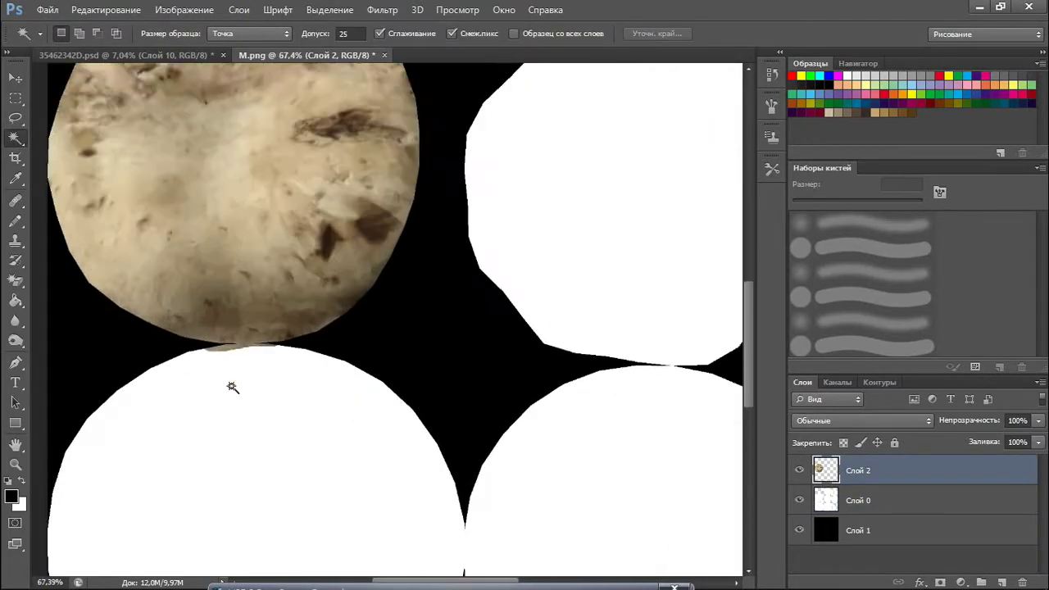
scroll("down", 3)
scroll("down", 3)
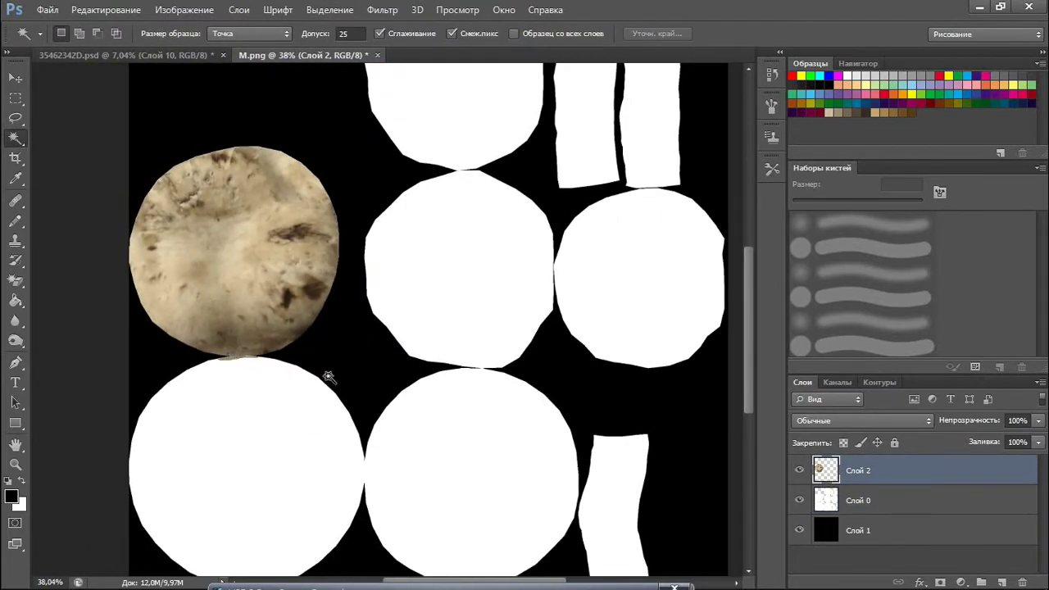
scroll("down", 3)
left_click(123, 55)
key("v")
left_click_drag(358, 339, 350, 357)
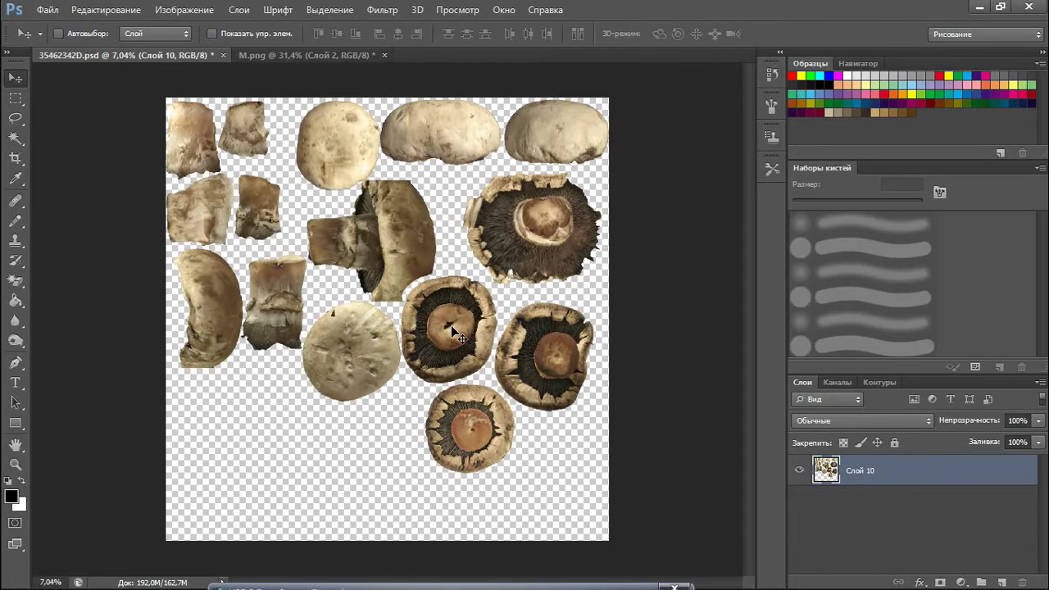
Outline a smooth mushroom cap in the photo sheet with the Polygonal Lasso.
scroll("up", 3)
scroll("down", 3)
key("l")
scroll("up", 3)
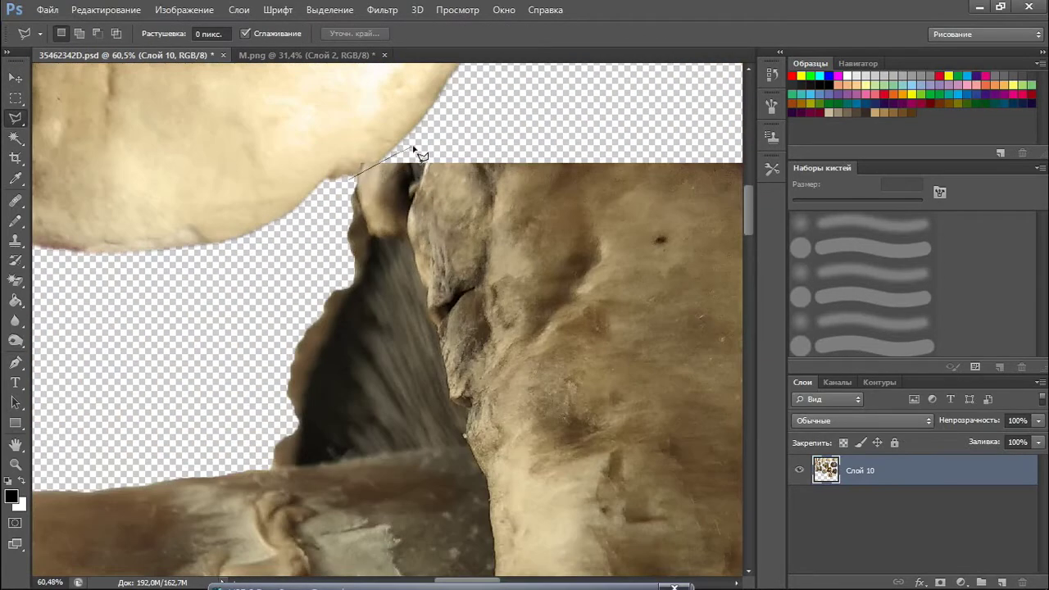
scroll("up", 3)
scroll("right", 3)
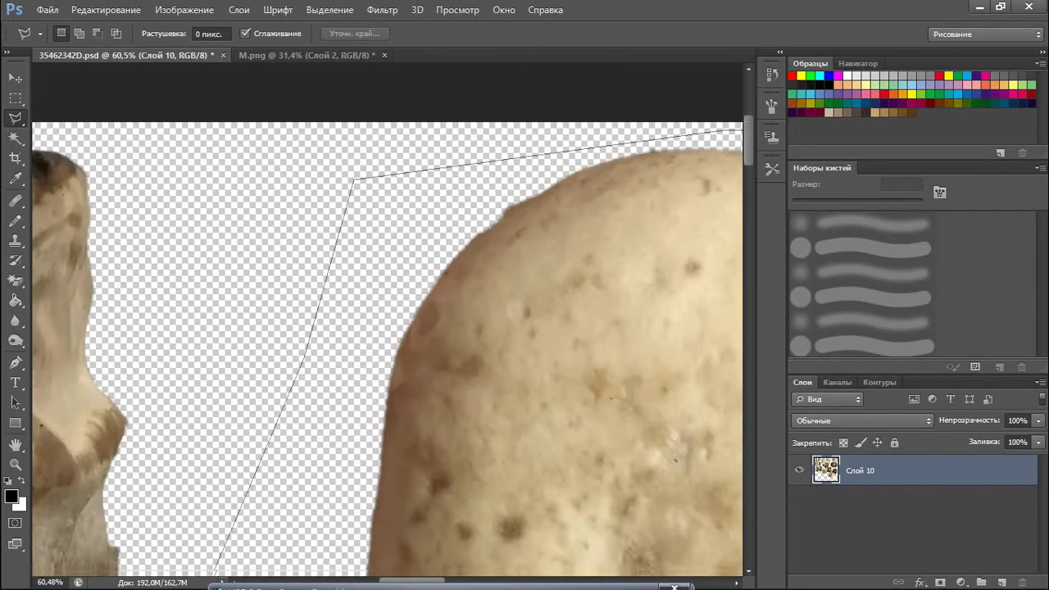
scroll("down", 3)
scroll("right", 3)
scroll("down", 3)
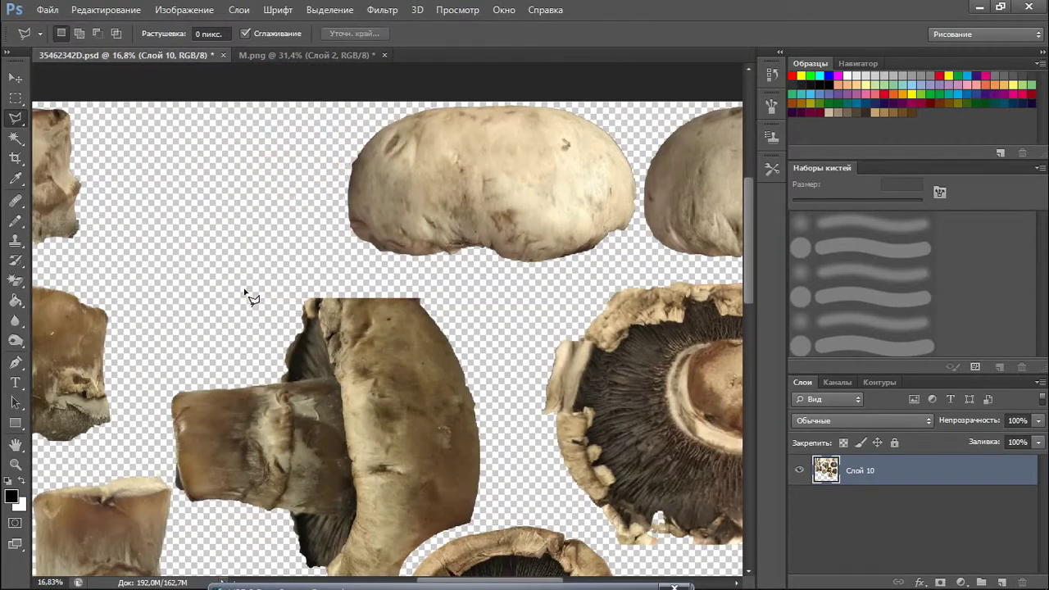
scroll("down", 3)
Paste the cap into M.png, shrink it to about 40% and move it onto the bottom-centre circle.
left_click(308, 55)
key("ctrl+v")
key("v")
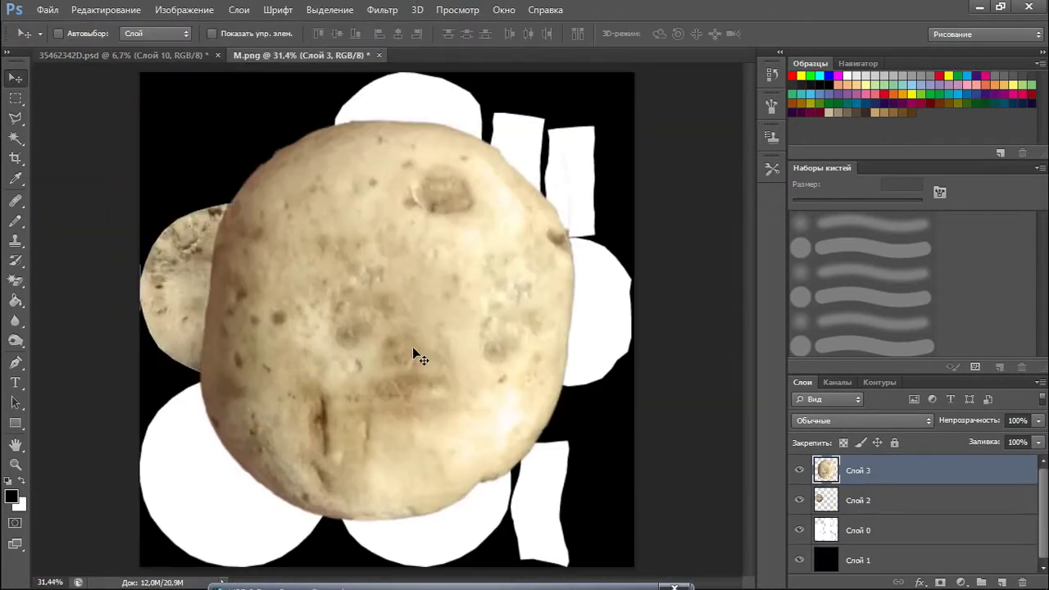
key("ctrl+t")
left_click_drag(219, 112, 293, 281)
left_click_drag(331, 375, 394, 478)
Enlarge and widen the cap to cover the circle, then apply the transform.
left_click_drag(494, 397, 500, 388)
left_click_drag(500, 476, 512, 476)
left_click_drag(424, 390, 421, 385)
left_click_drag(341, 477, 329, 476)
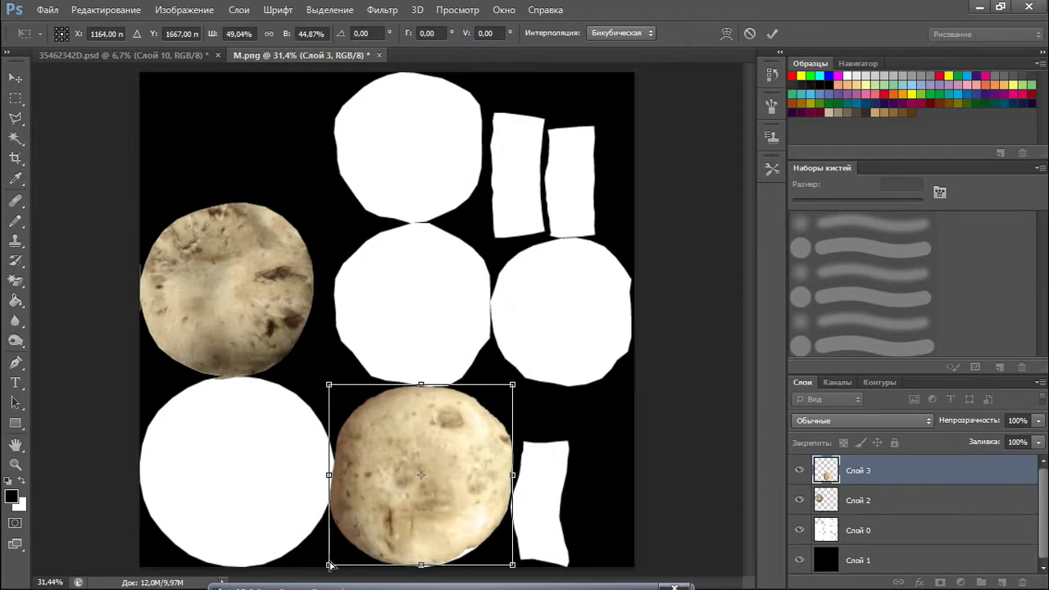
left_click_drag(362, 534, 363, 532)
left_click_drag(420, 569, 421, 572)
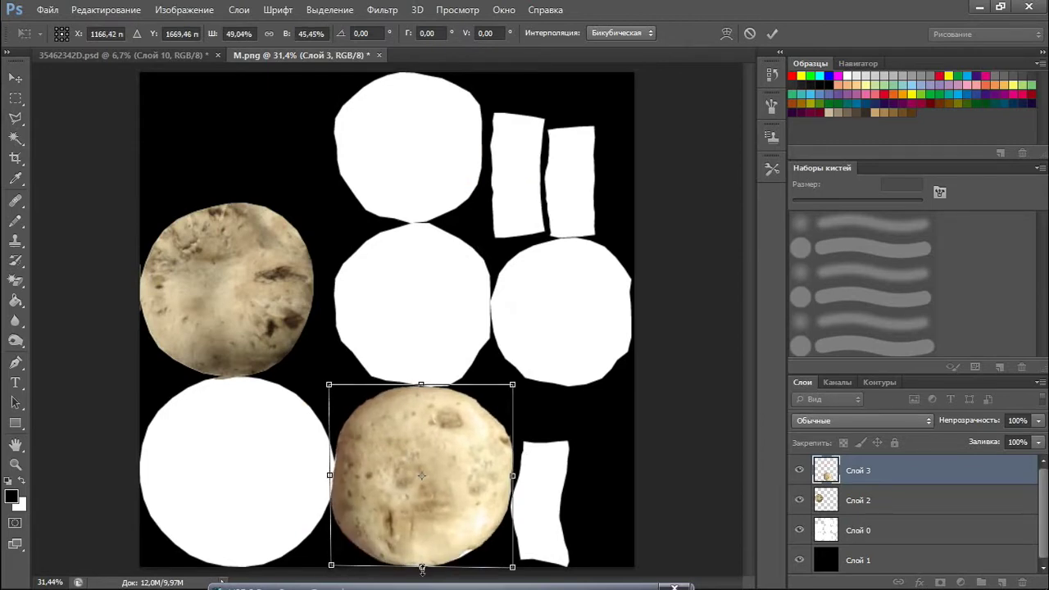
key("v")
left_click(416, 249)
Nudge the cap to sit over the circle and reset the tilted canvas view to level.
scroll("up", 3)
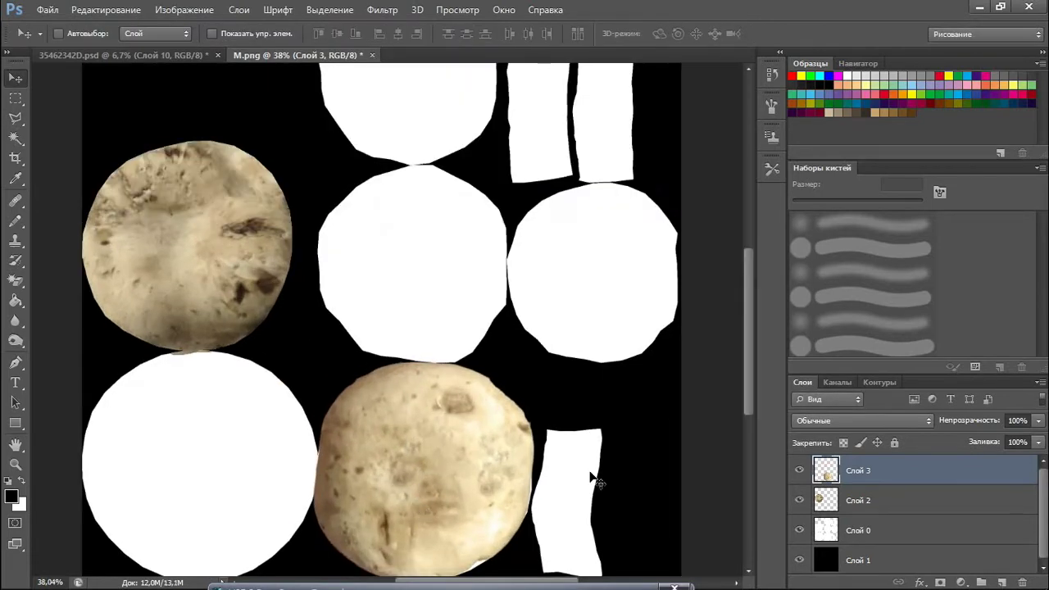
scroll("down", 3)
scroll("up", 3)
scroll("down", 3)
left_click_drag(354, 217, 370, 209)
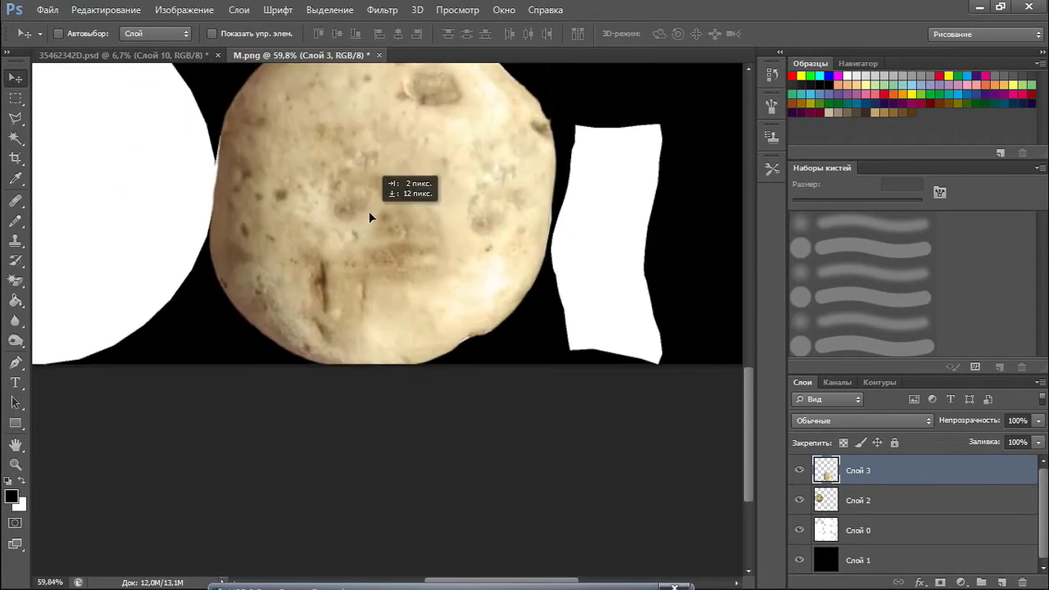
scroll("down", 3)
left_click_drag(394, 183, 386, 185)
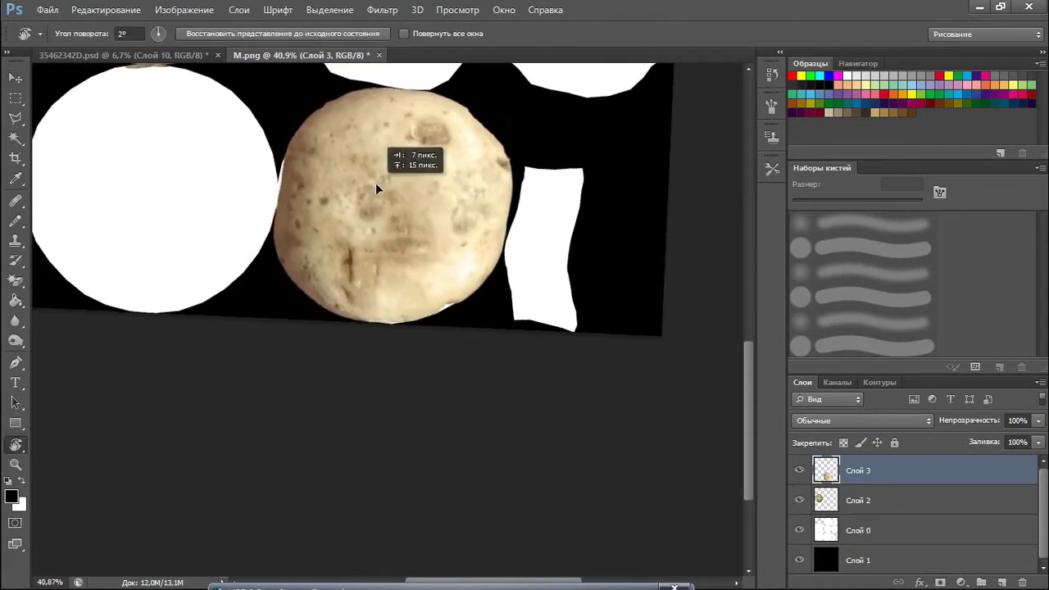
left_click_drag(376, 191, 374, 234)
scroll("up", 3)
key("v")
scroll("down", 3)
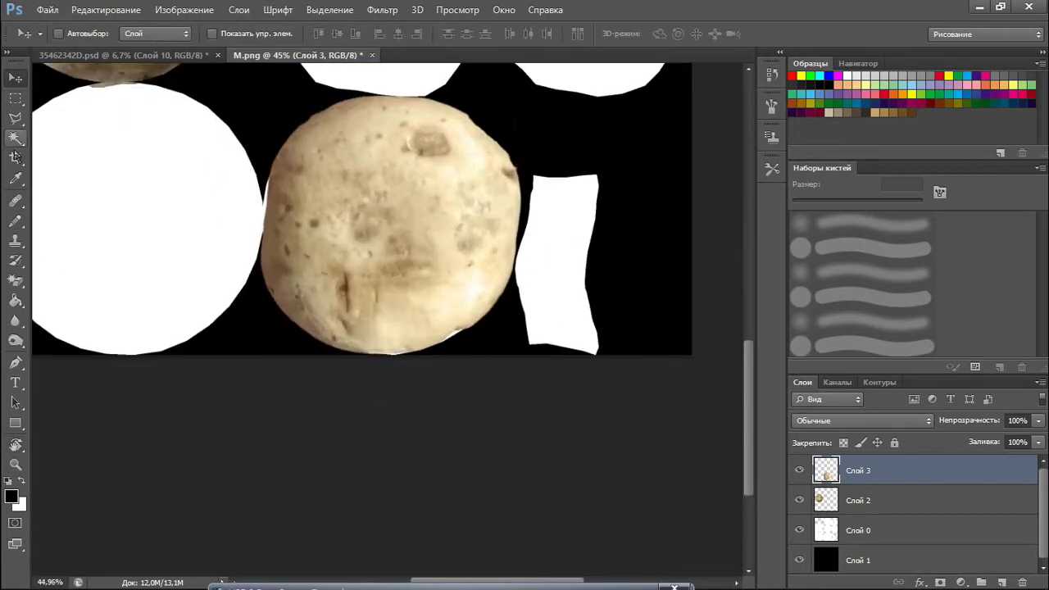
key("j")
scroll("up", 3)
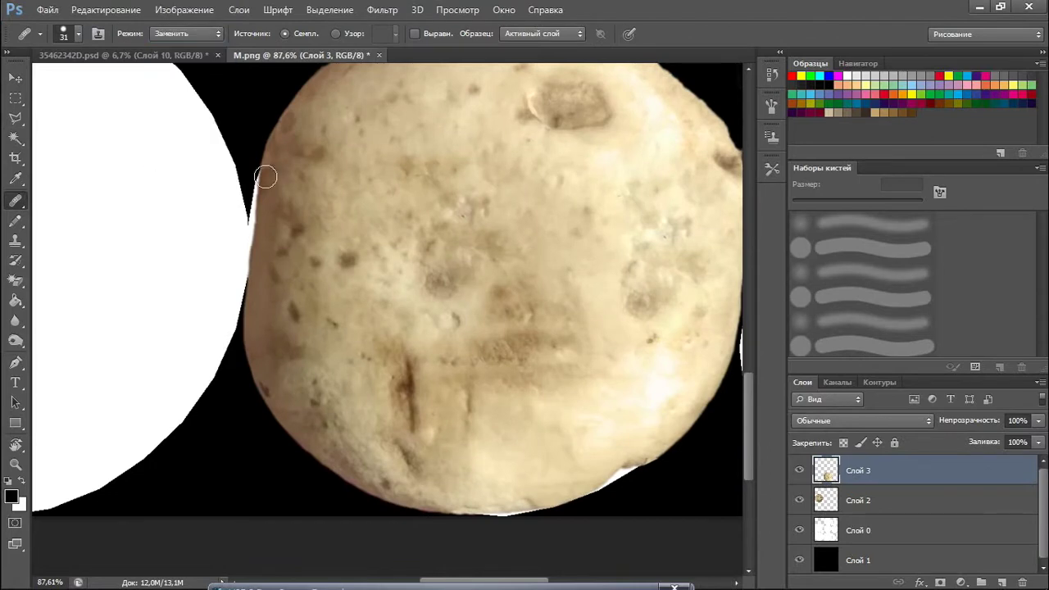
Heal the black notch on the second cap's left edge.
left_click_drag(267, 173, 281, 203)
scroll("down", 3)
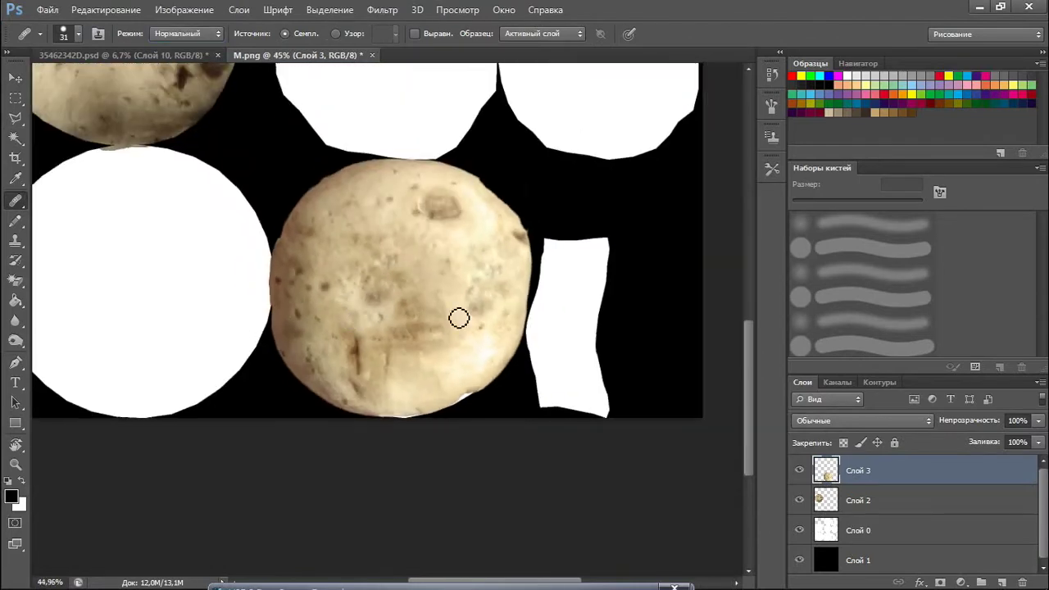
scroll("up", 3)
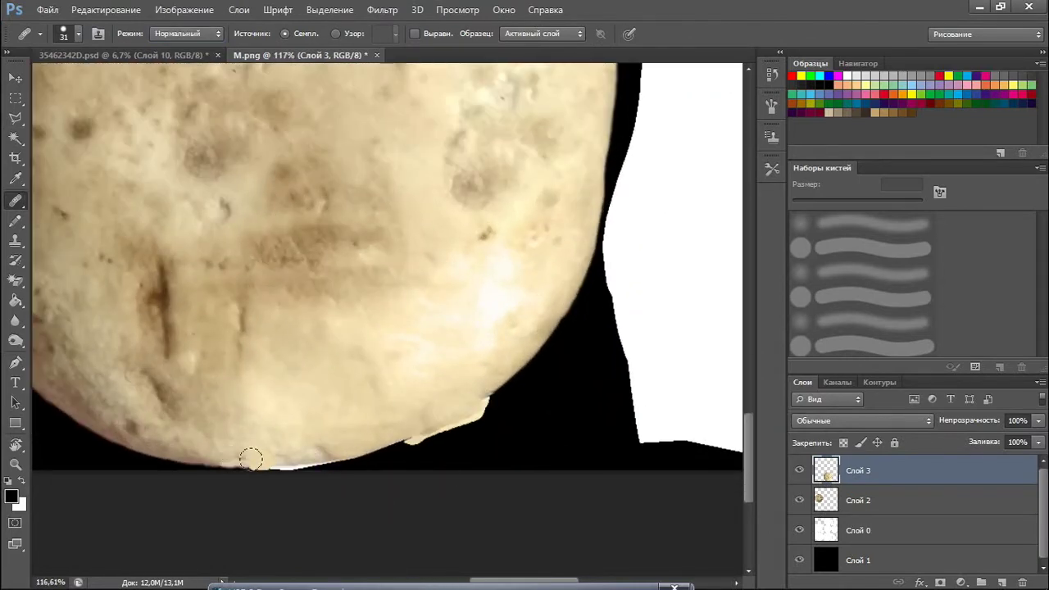
scroll("down", 3)
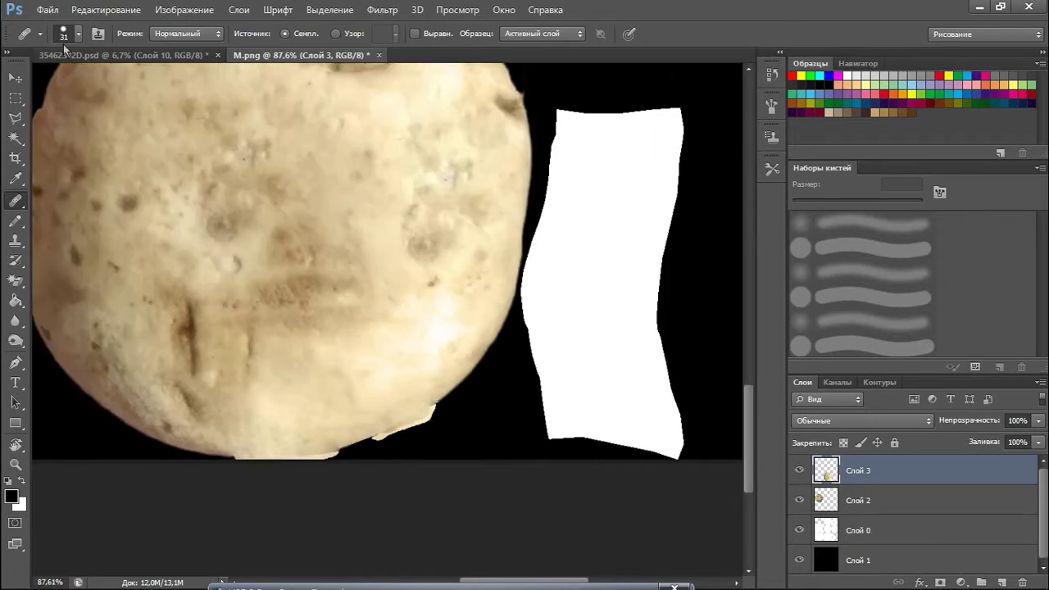
Magic Wand the white circle, invert, delete the overhanging cap on Слой 3, and deselect.
left_click(187, 34)
key("Escape")
key("w")
left_click(858, 530)
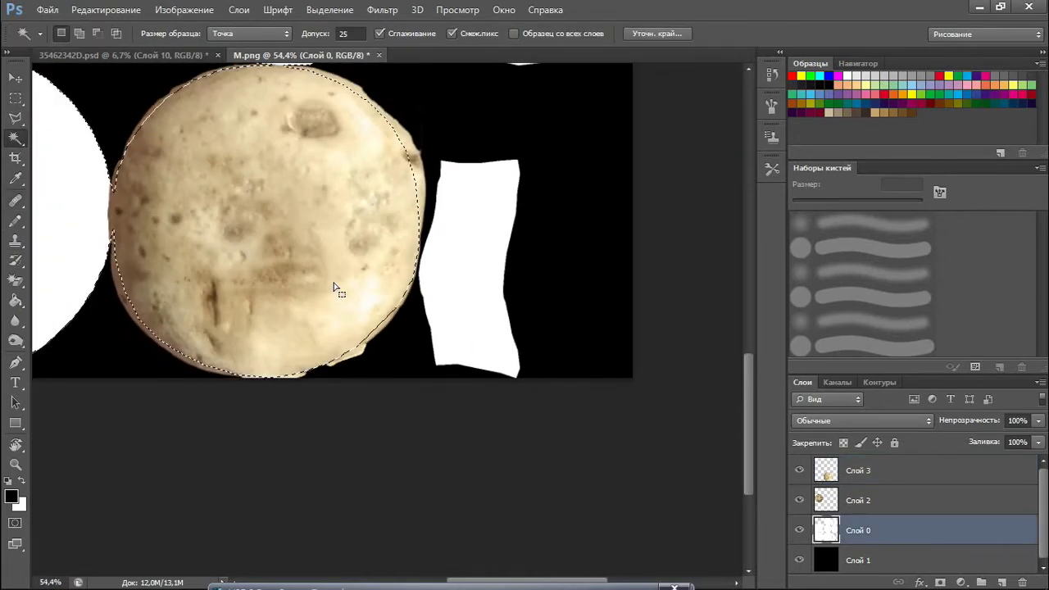
key("ctrl+shift+i")
key("alt+bracketright")
key("alt+bracketright")
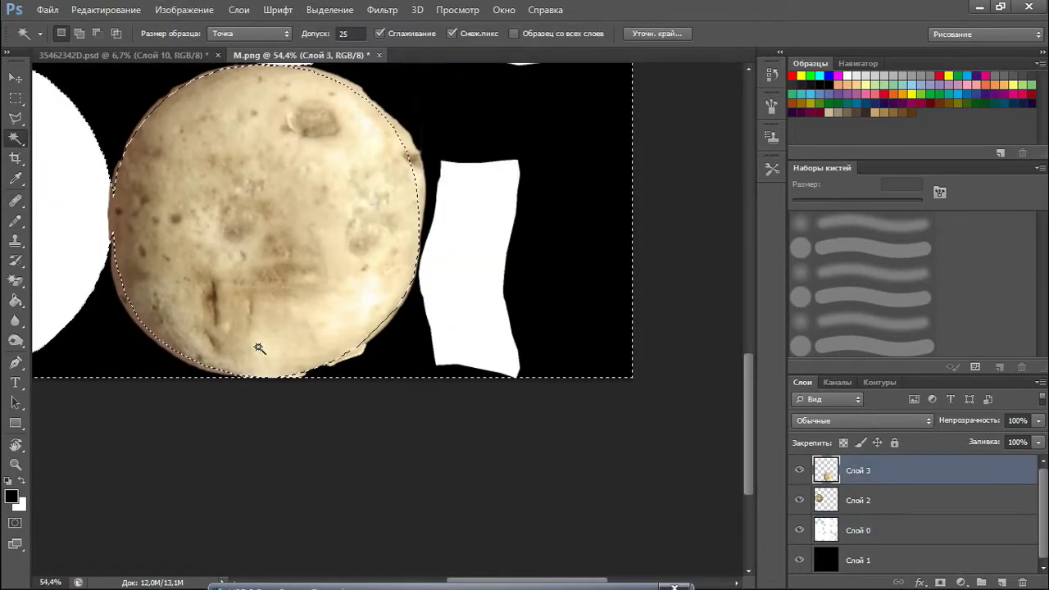
key("Delete")
key("ctrl+d")
Make the white islands layer active and return to the mushroom photo sheet.
scroll("down", 3)
scroll("up", 3)
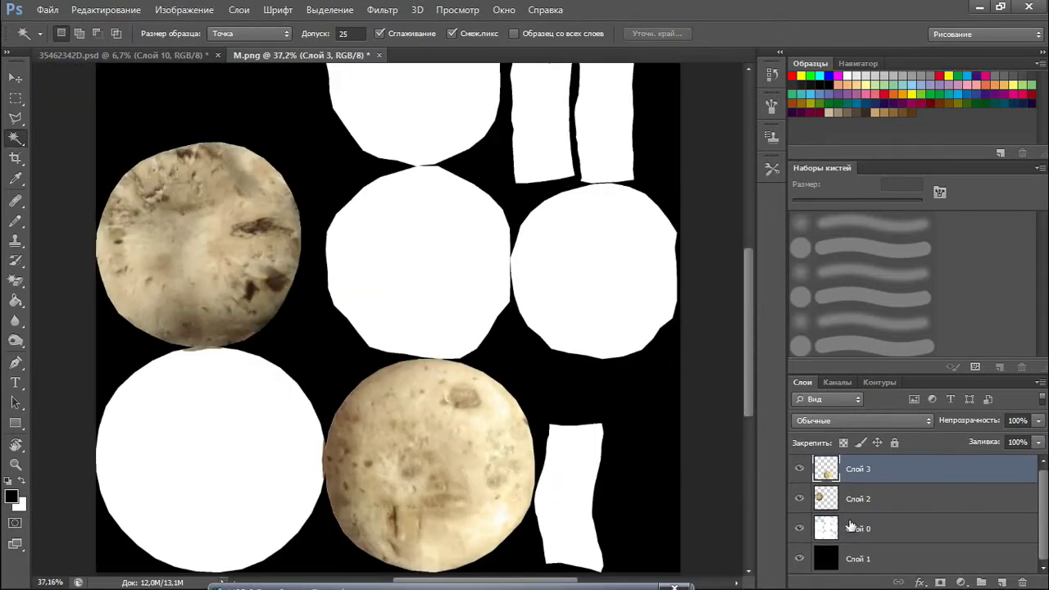
left_click(851, 526)
key("ctrl+Tab")
scroll("up", 3)
scroll("up", 3)
key("l")
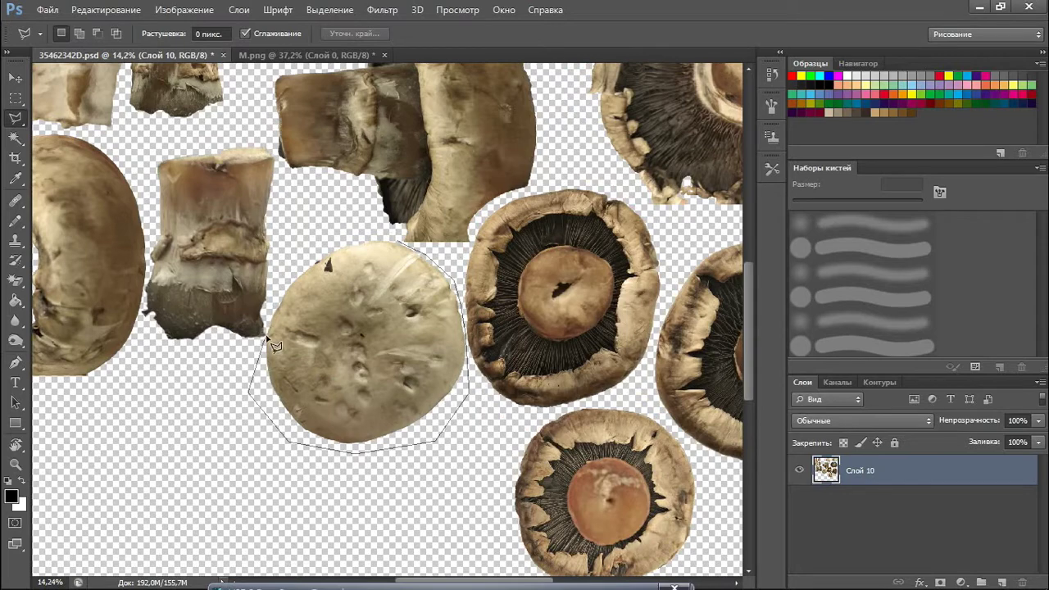
Close the outline around the dented cap, cut it, and paste it into M.png.
left_click(408, 248)
key("ctrl+x")
key("ctrl+Tab")
key("ctrl+v")
Scale the pasted cap to about 47%, place it on the lower-left circle, and apply.
key("v")
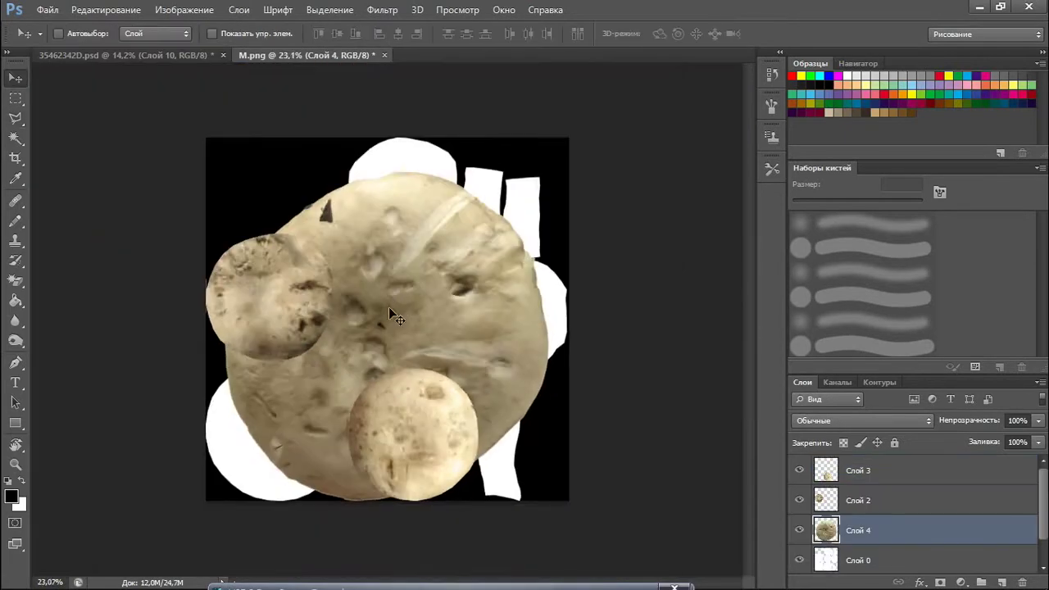
key("ctrl+t")
left_click_drag(523, 472, 445, 402)
left_click_drag(385, 342, 287, 422)
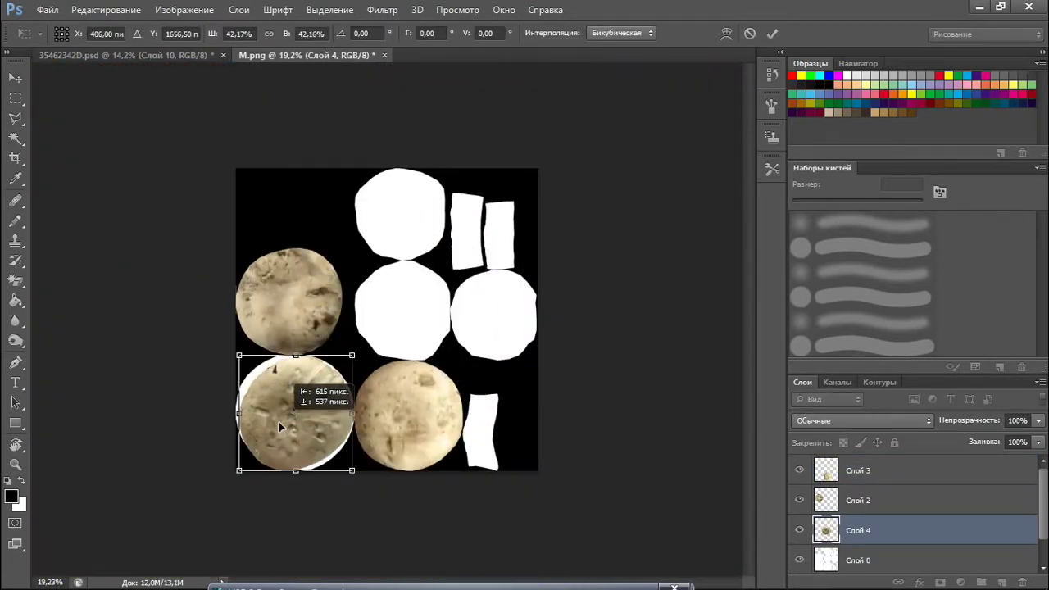
scroll("up", 3)
scroll("up", 3)
left_click_drag(154, 277, 154, 286)
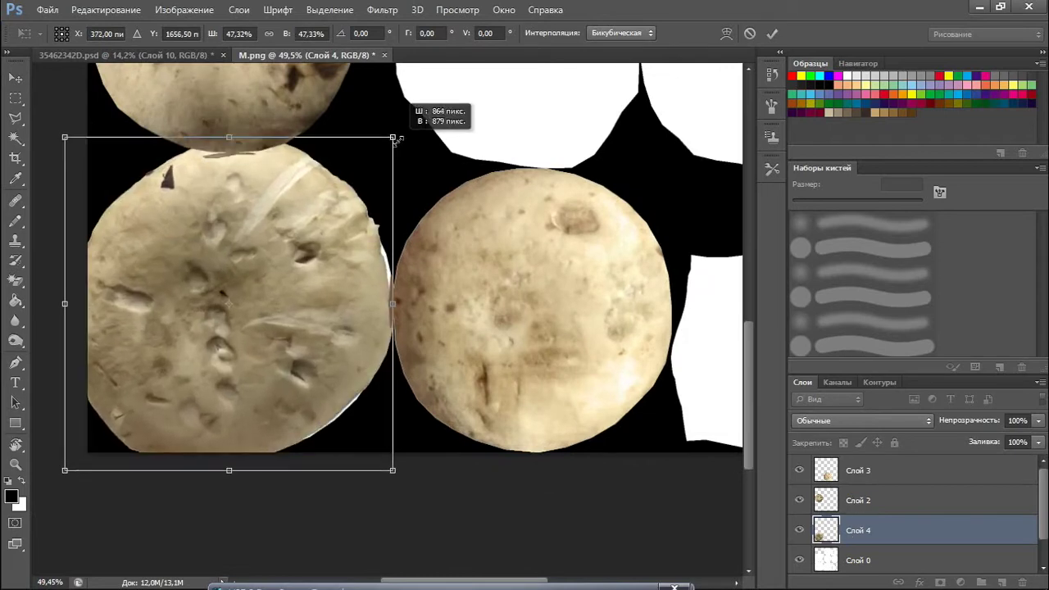
left_click_drag(386, 147, 394, 136)
key("v")
left_click(395, 233)
Scale the lower-left cap piece to 94%, rotate it counterclockwise, and reposition it over the island.
key("ctrl+t")
left_click_drag(156, 255, 165, 267)
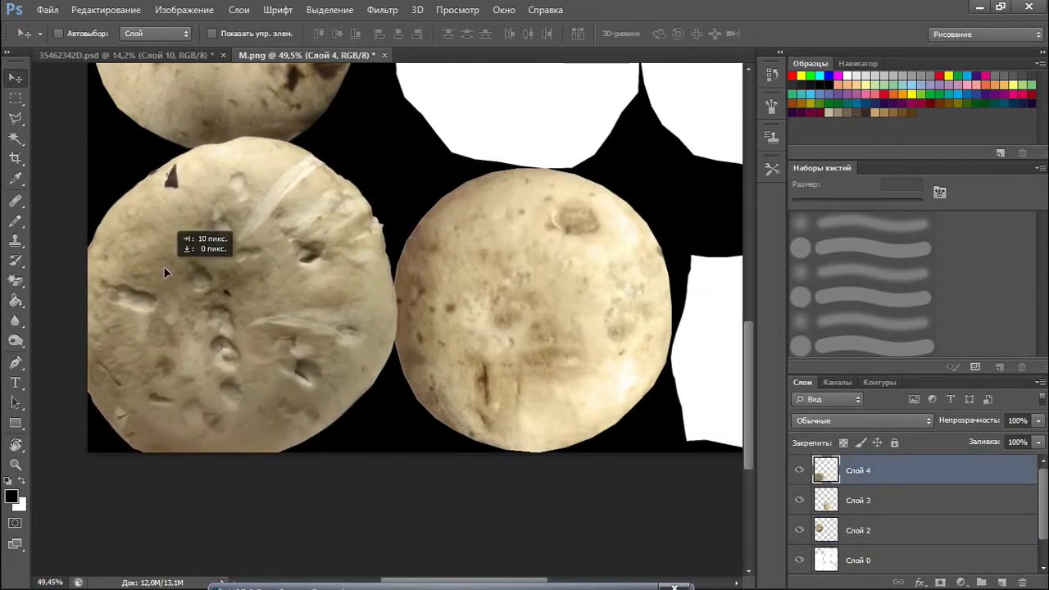
left_click_drag(393, 470, 386, 458)
left_click_drag(212, 310, 217, 301)
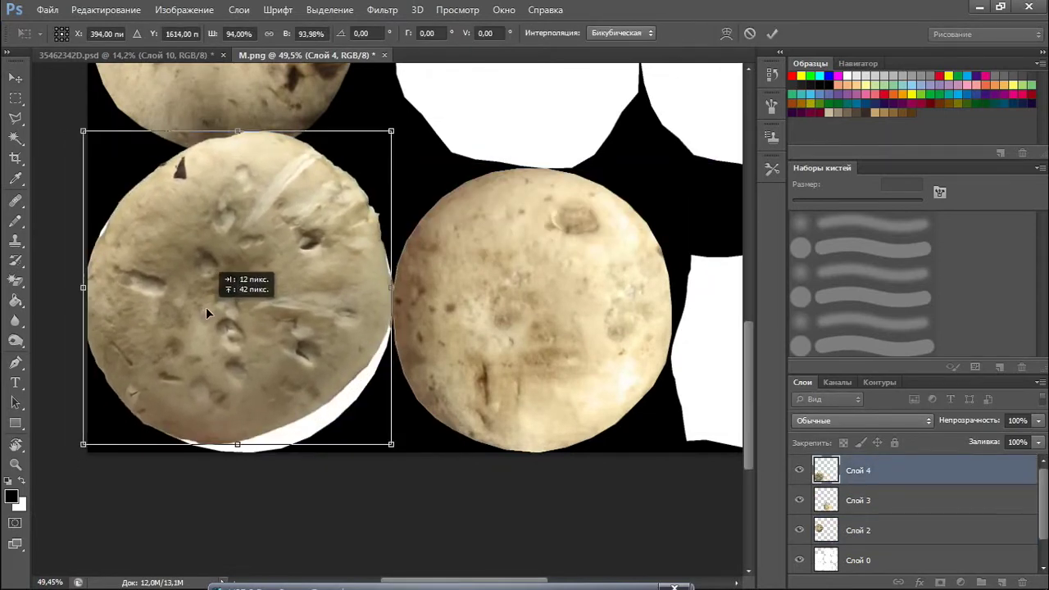
left_click_drag(410, 459, 459, 188)
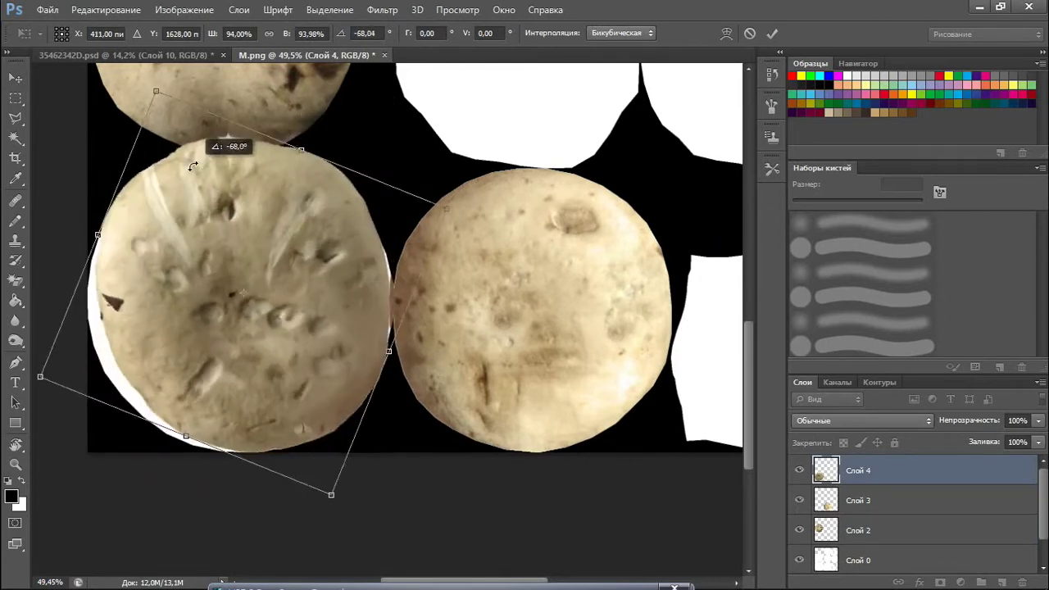
left_click_drag(211, 225, 220, 247)
left_click_drag(131, 92, 94, 102)
left_click_drag(144, 237, 164, 246)
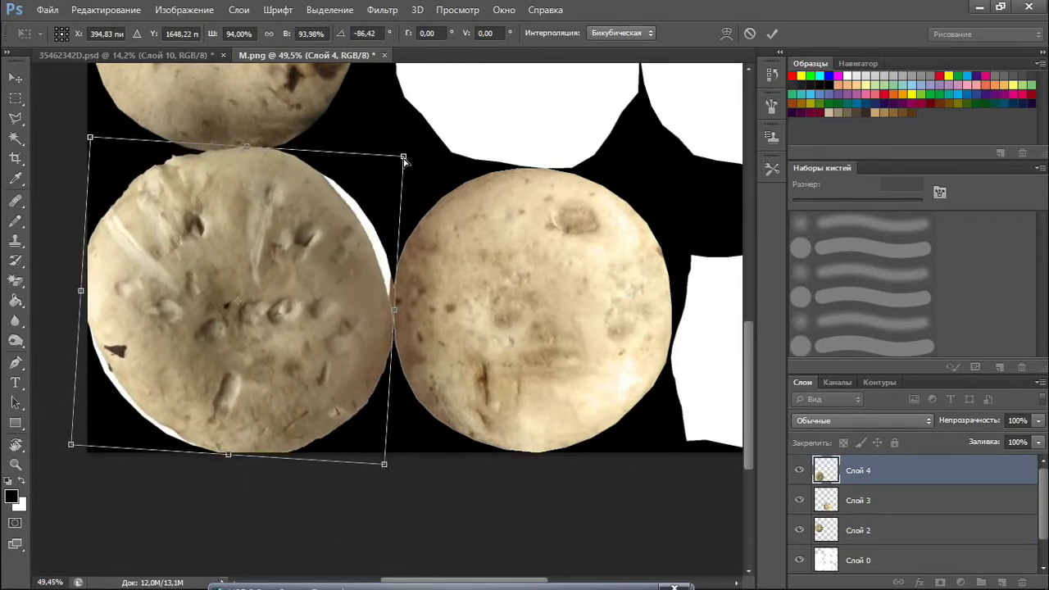
Skew the cap piece's corners to fit the island edge and commit the transform.
left_click_drag(410, 157, 428, 161)
left_click_drag(383, 464, 381, 455)
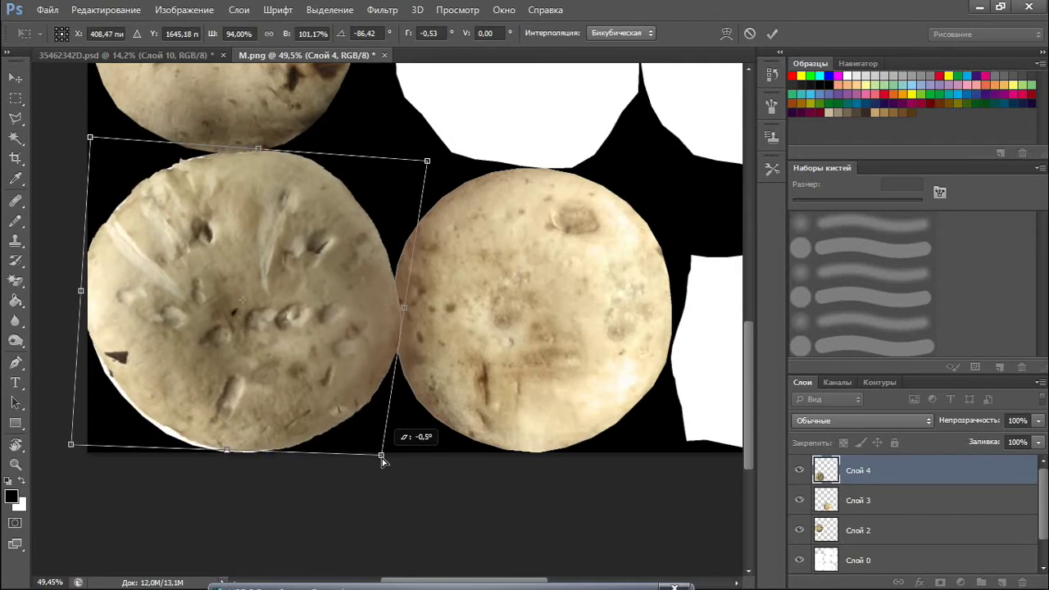
left_click_drag(71, 447, 65, 449)
left_click_drag(90, 137, 96, 137)
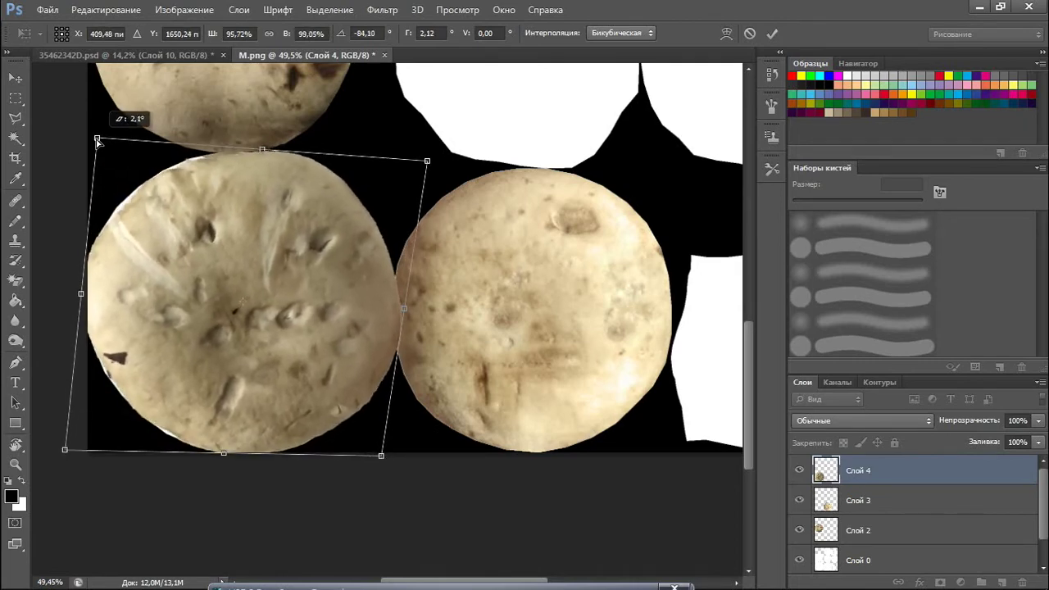
key("v")
key("Return")
scroll("up", 3)
Heal the cap's top-left edge and lower-left black gap using Replace blend mode.
key("j")
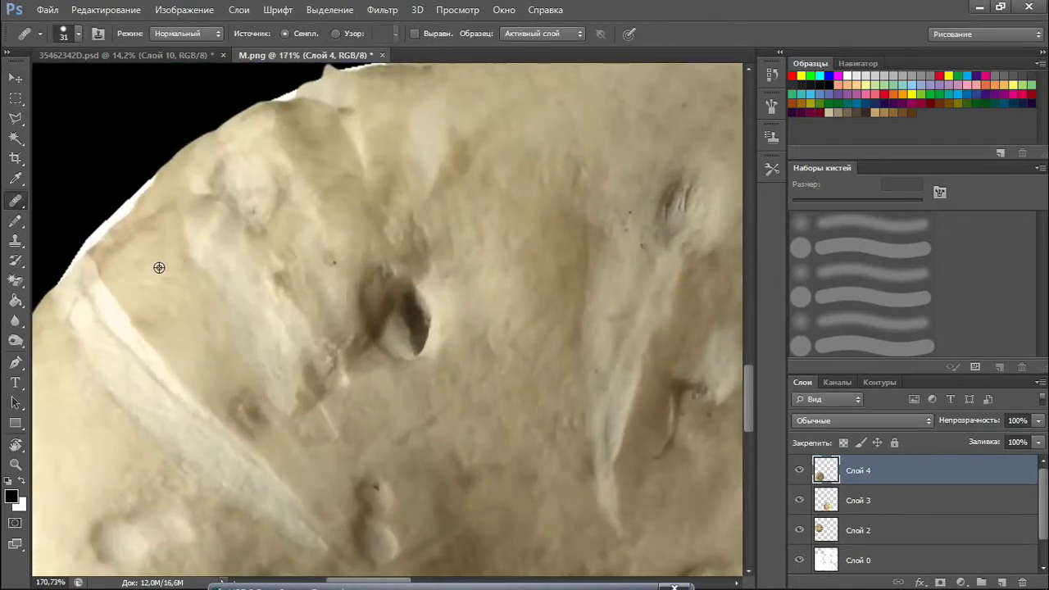
left_click_drag(100, 225, 123, 176)
scroll("down", 3)
left_click(86, 293)
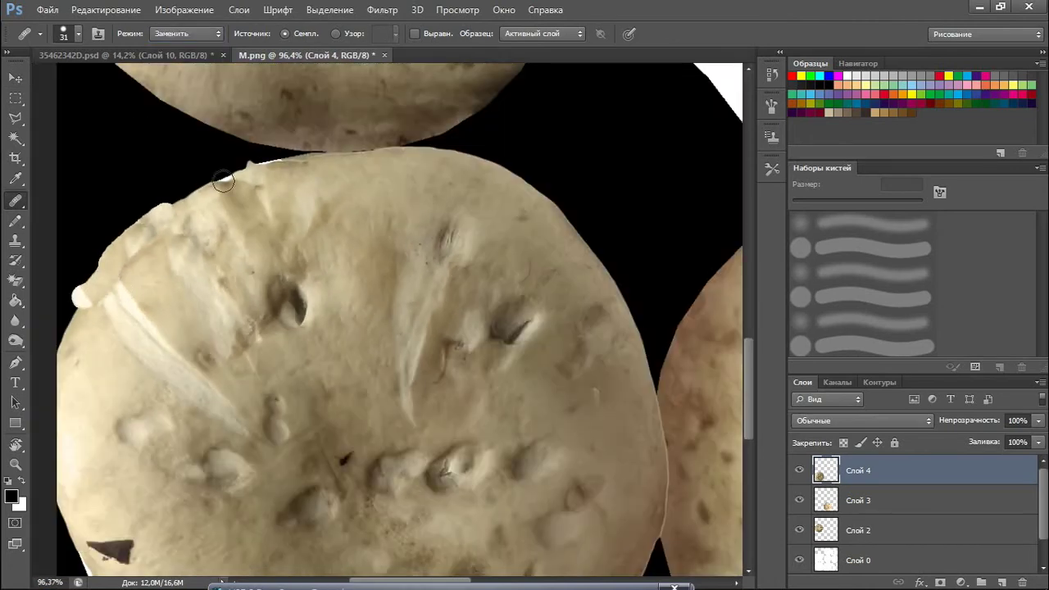
left_click_drag(209, 176, 335, 164)
scroll("down", 3)
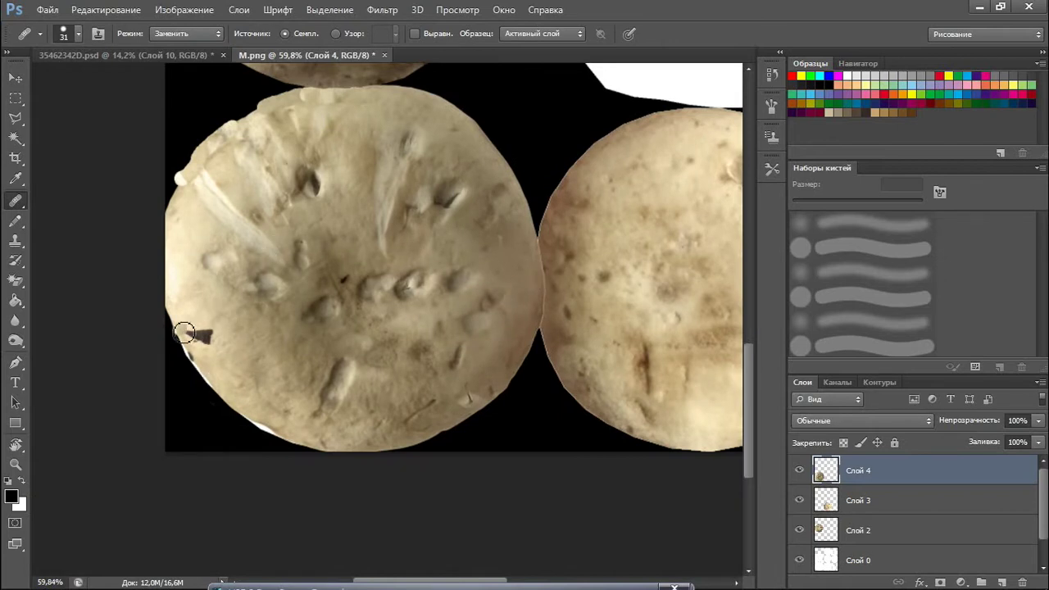
left_click_drag(183, 332, 313, 451)
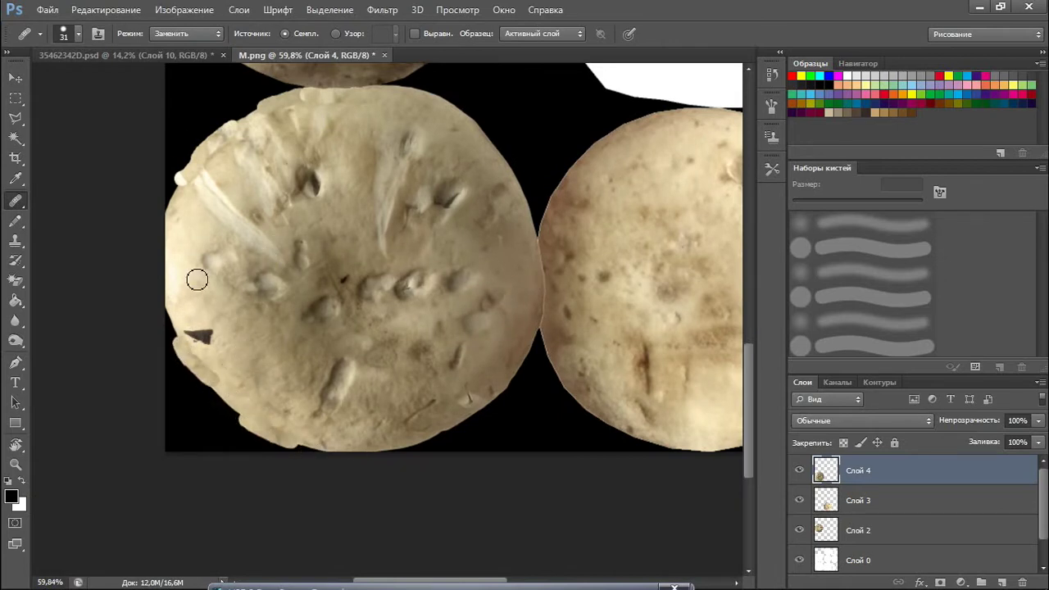
Set the healing blend back to Normal and heal the cap's upper-left edge.
left_click(188, 34)
left_click(185, 62)
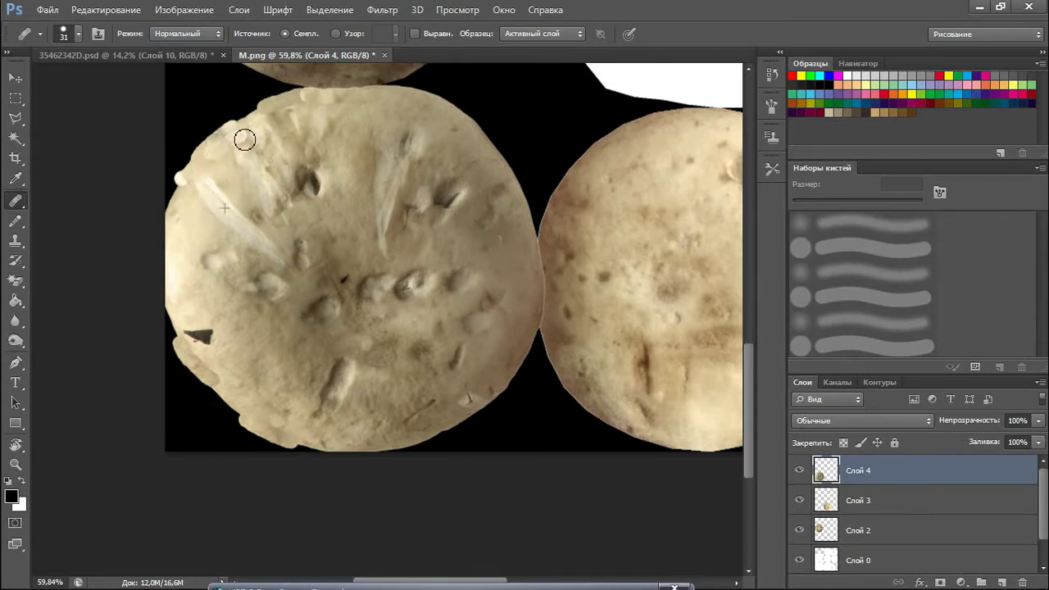
left_click_drag(245, 139, 238, 136)
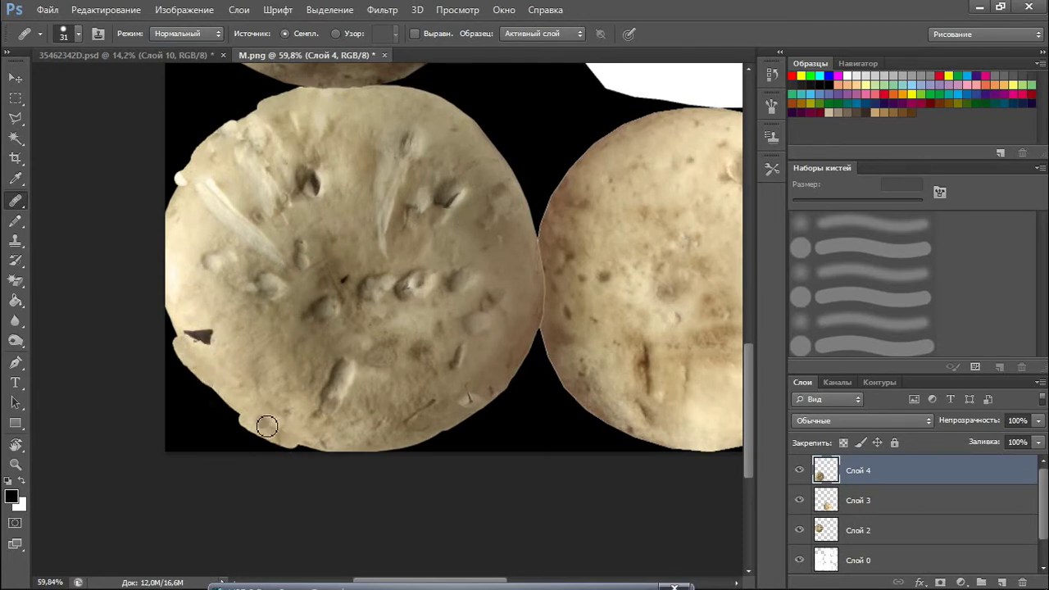
scroll("down", 3)
Select the white UV islands on the layout layer with the Magic Wand.
scroll("up", 3)
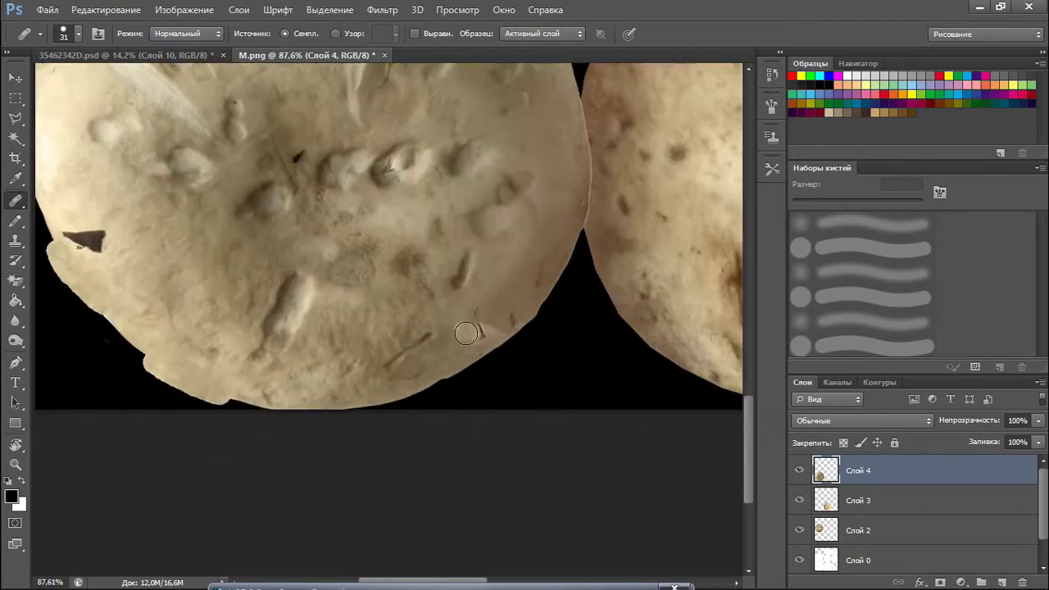
scroll("down", 3)
scroll("down", 3)
left_click(856, 560)
left_click(15, 138)
left_click(214, 164)
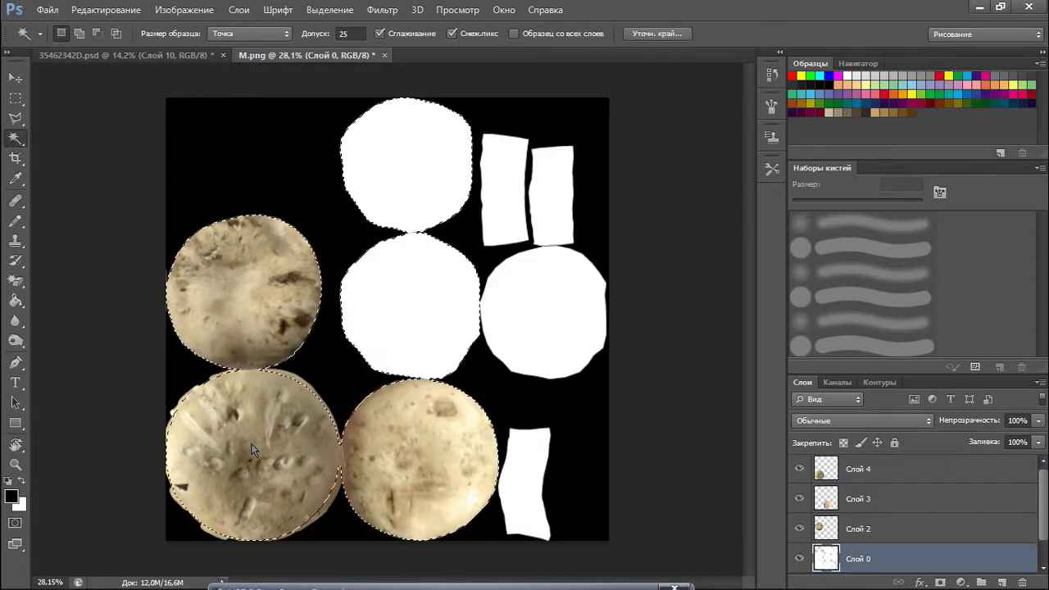
scroll("up", 3)
scroll("up", 3)
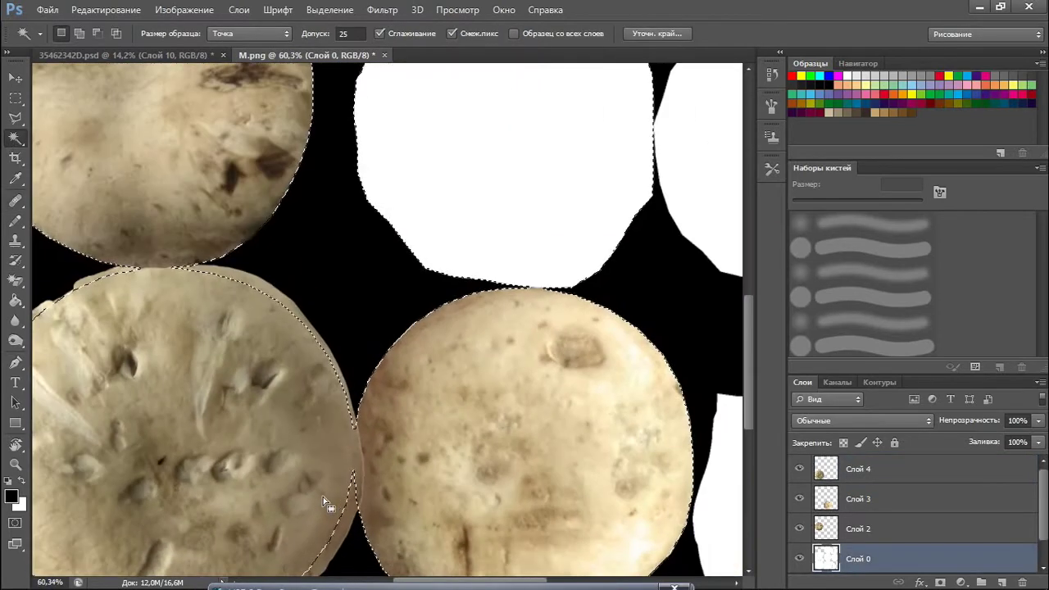
Make the cap pieces layer Слой 4 active and clear the island selection.
key("l")
scroll("up", 3)
scroll("down", 3)
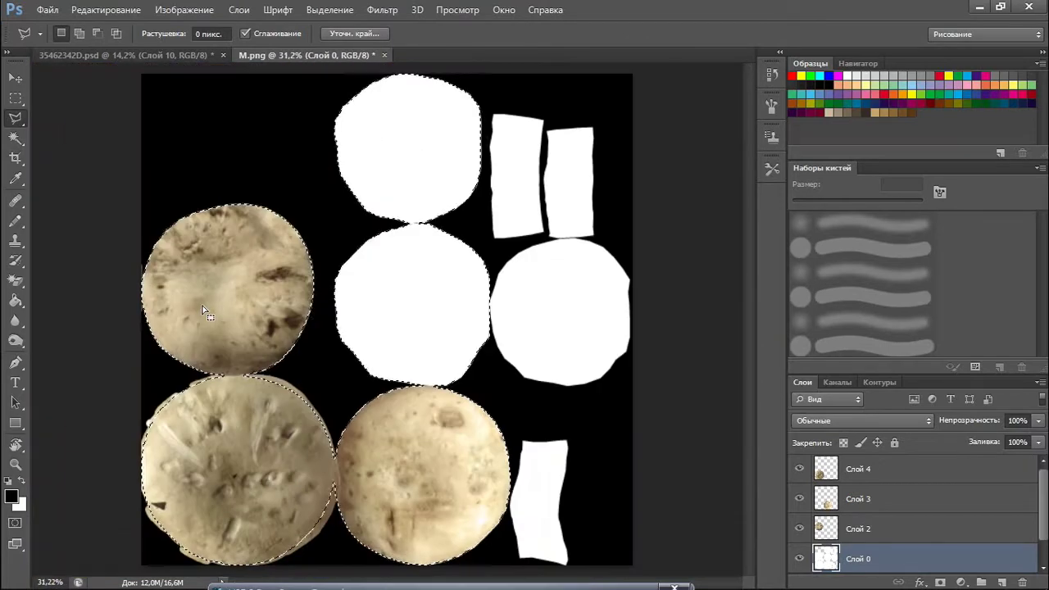
left_click(805, 473)
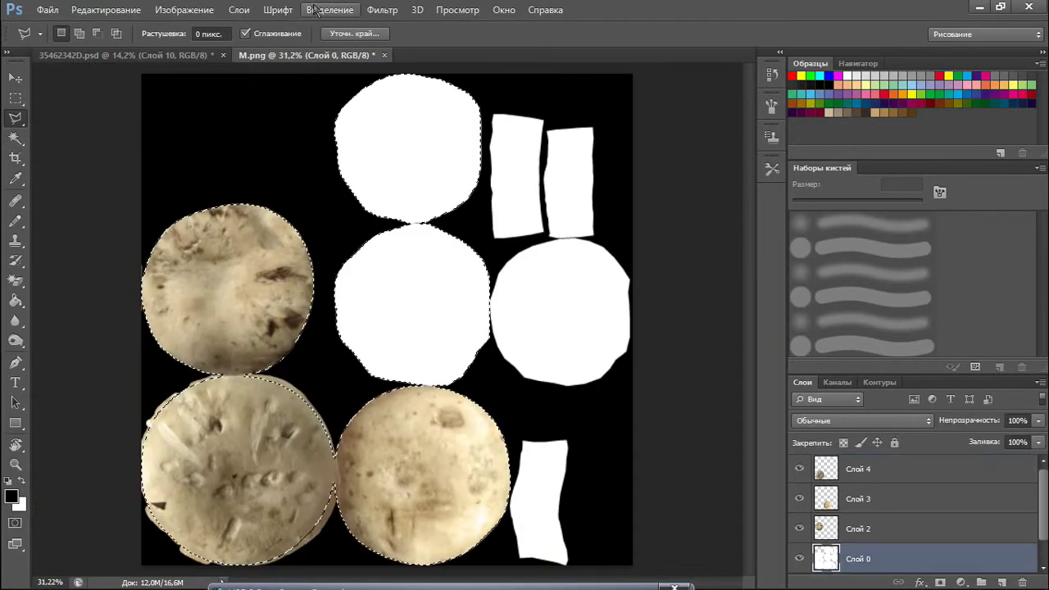
key("ctrl+d")
key("alt+shift+bracketright")
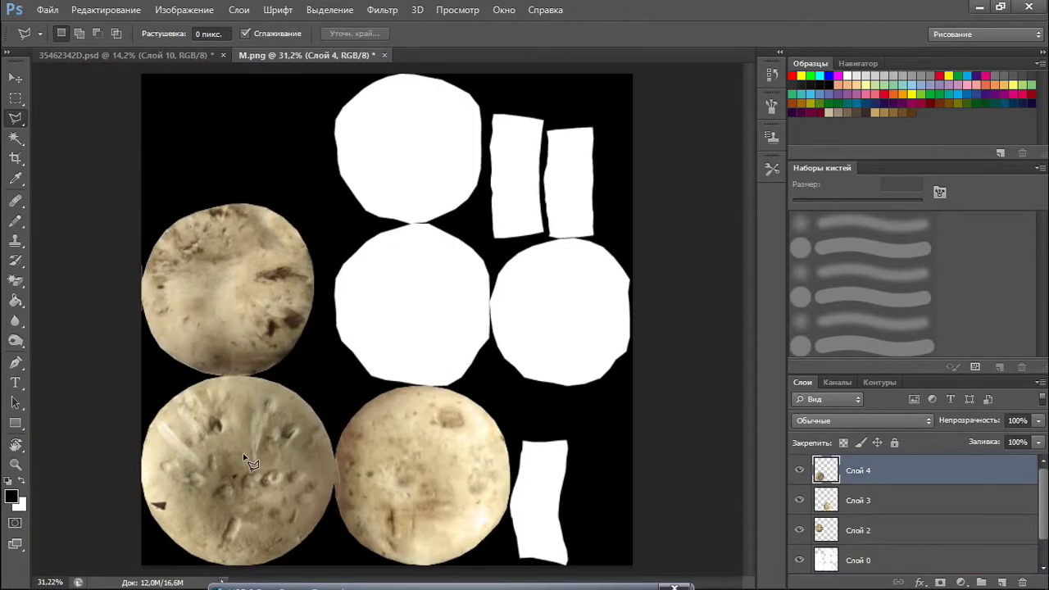
scroll("up", 3)
Erase a strip along the seam and delete the overlap with a polygonal lasso.
left_click(14, 280)
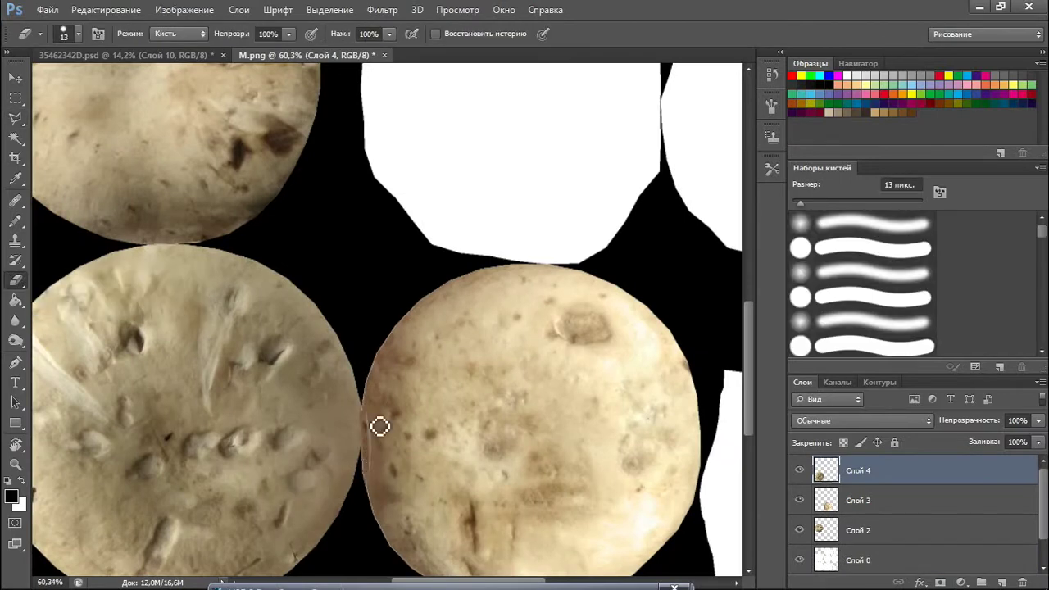
scroll("up", 3)
left_click_drag(363, 235, 359, 414)
key("l")
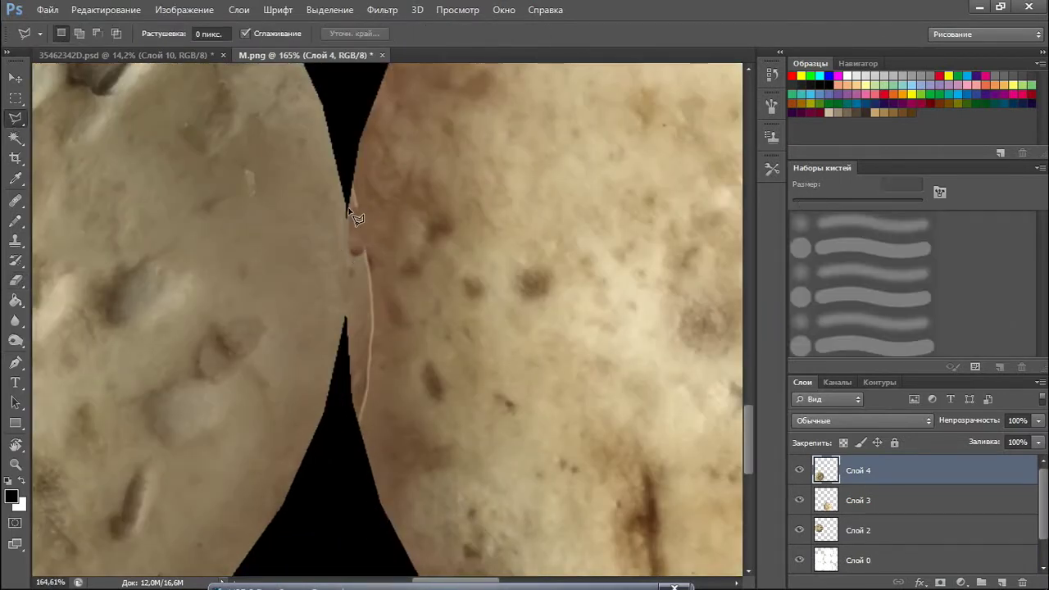
left_click(363, 234)
key("Delete")
key("ctrl+d")
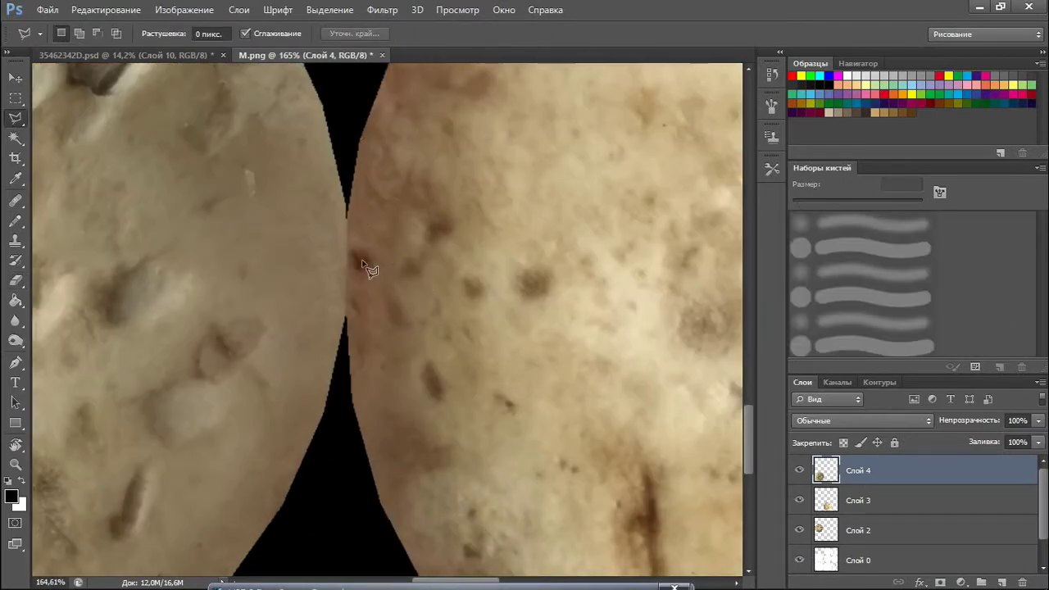
Switch back to the 35462342D.psd mushroom photo document.
scroll("down", 3)
scroll("down", 3)
scroll("up", 3)
scroll("down", 3)
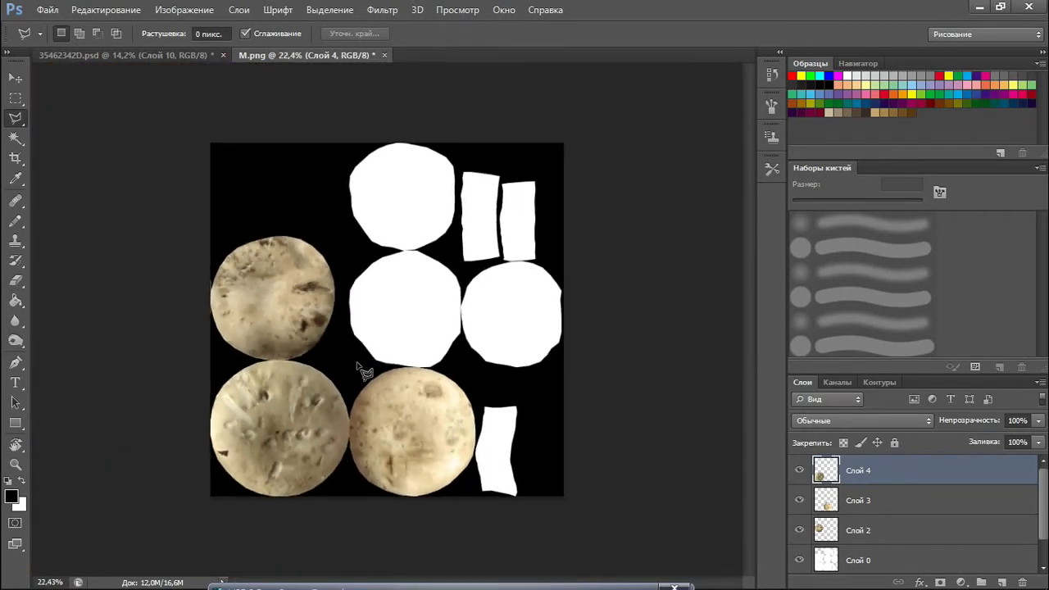
scroll("up", 3)
scroll("down", 3)
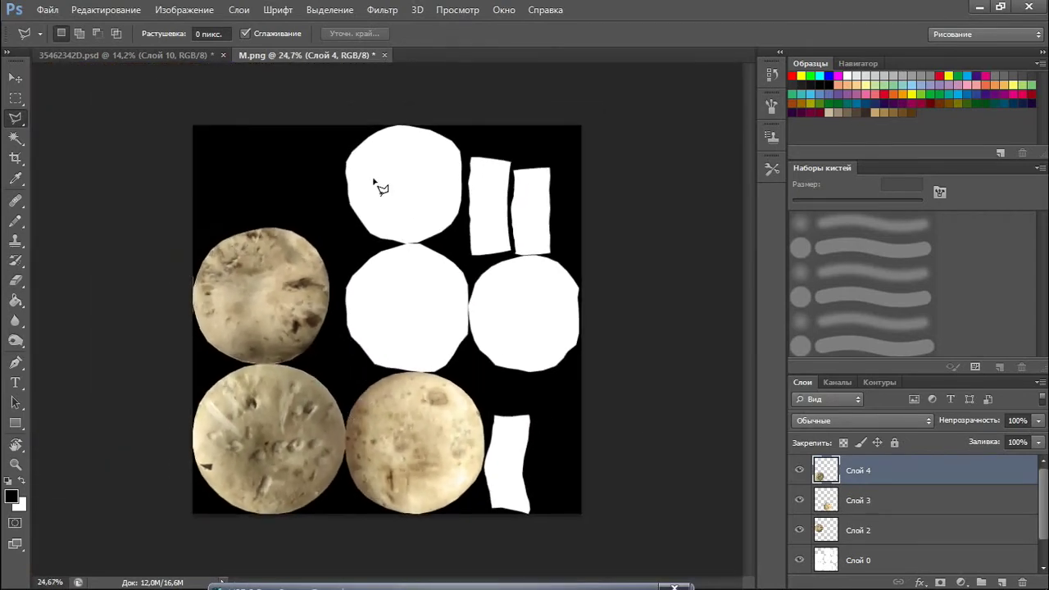
key("ctrl+Tab")
scroll("up", 3)
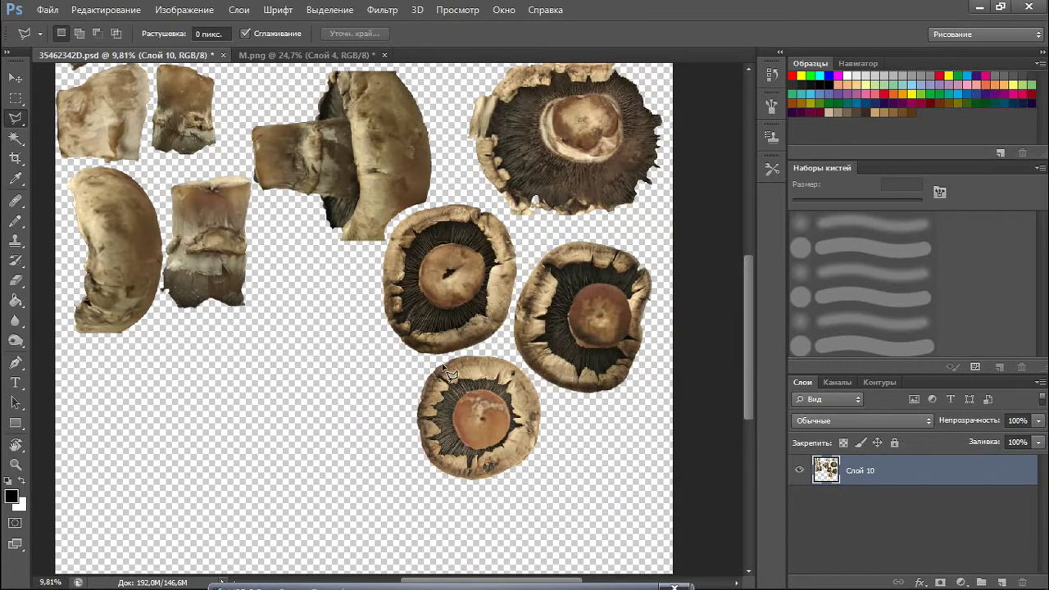
Lasso a gill-side mushroom in 35462342D.psd, copy it and paste it into M.png.
left_click_drag(753, 353, 752, 334)
key("v")
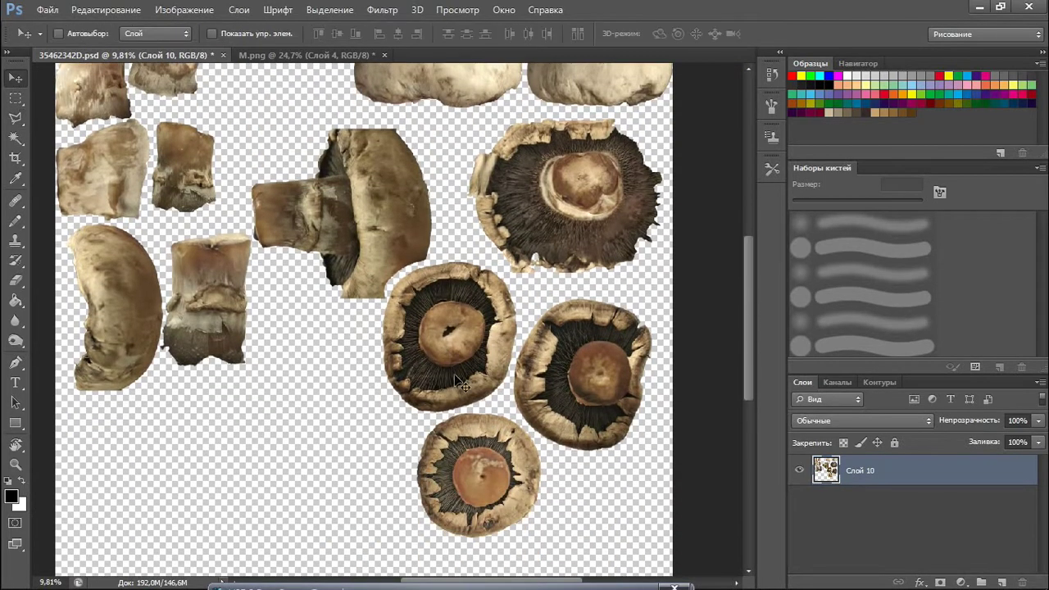
key("l")
left_click(423, 419)
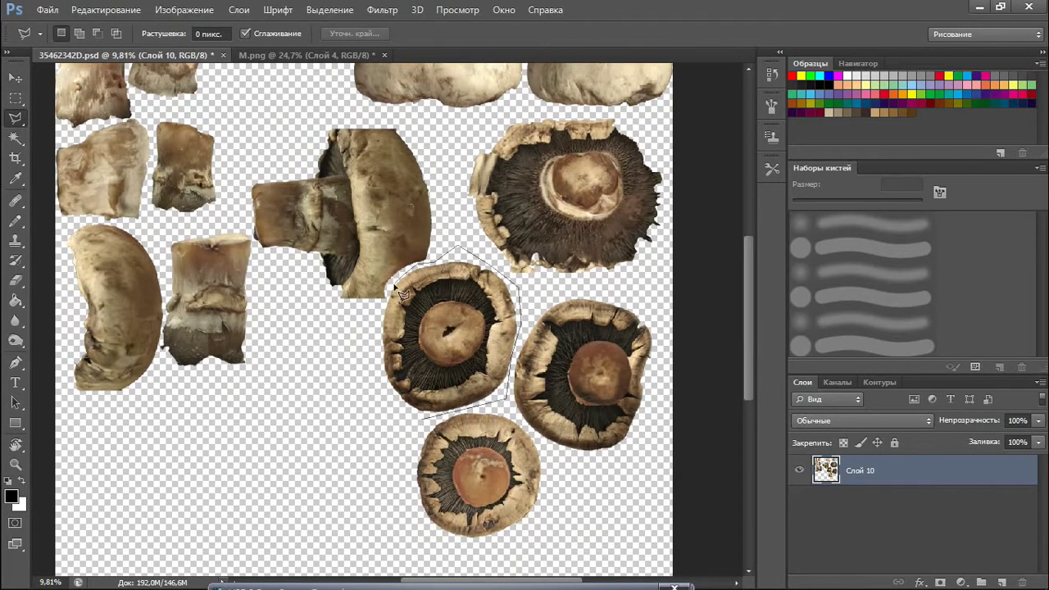
left_click(400, 425)
key("ctrl+c")
left_click(307, 55)
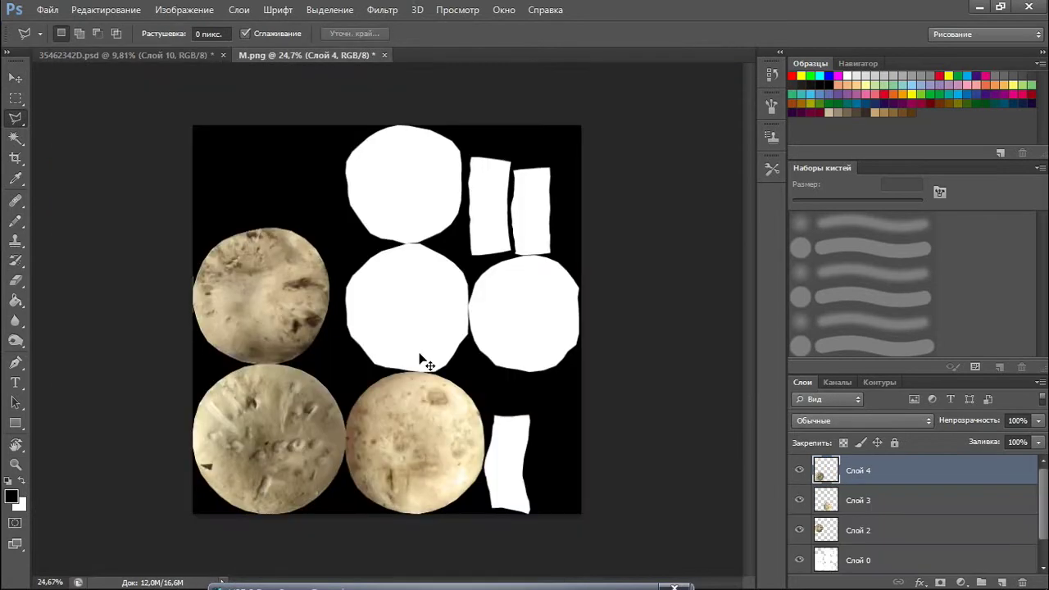
key("ctrl+v")
key("v")
Scale the pasted gill mushroom to about 40% and move it over the top island.
key("ctrl+t")
left_click_drag(581, 514, 456, 387)
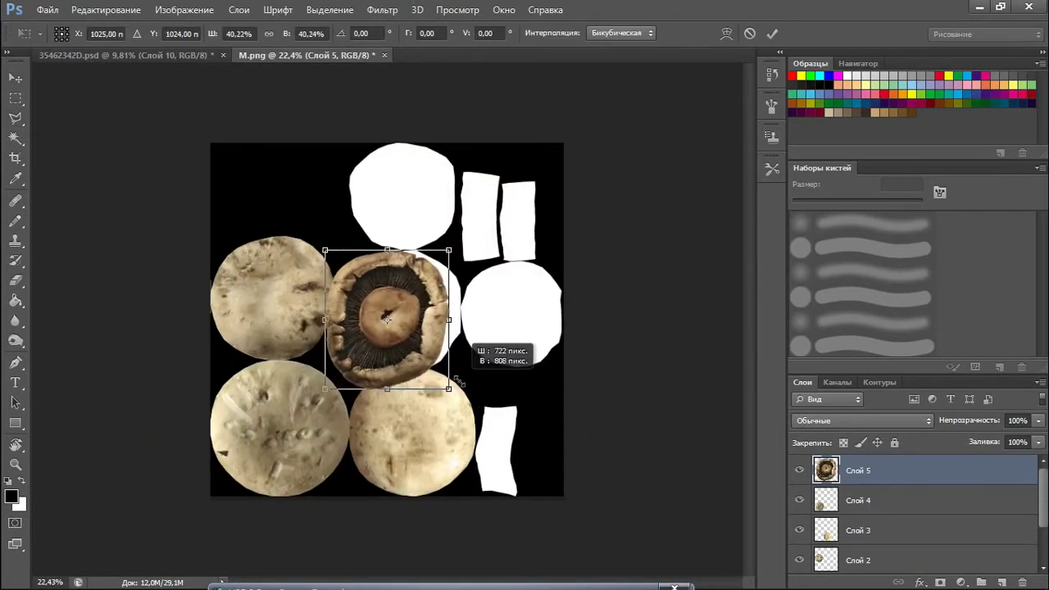
scroll("up", 3)
left_click_drag(347, 311, 363, 305)
scroll("up", 3)
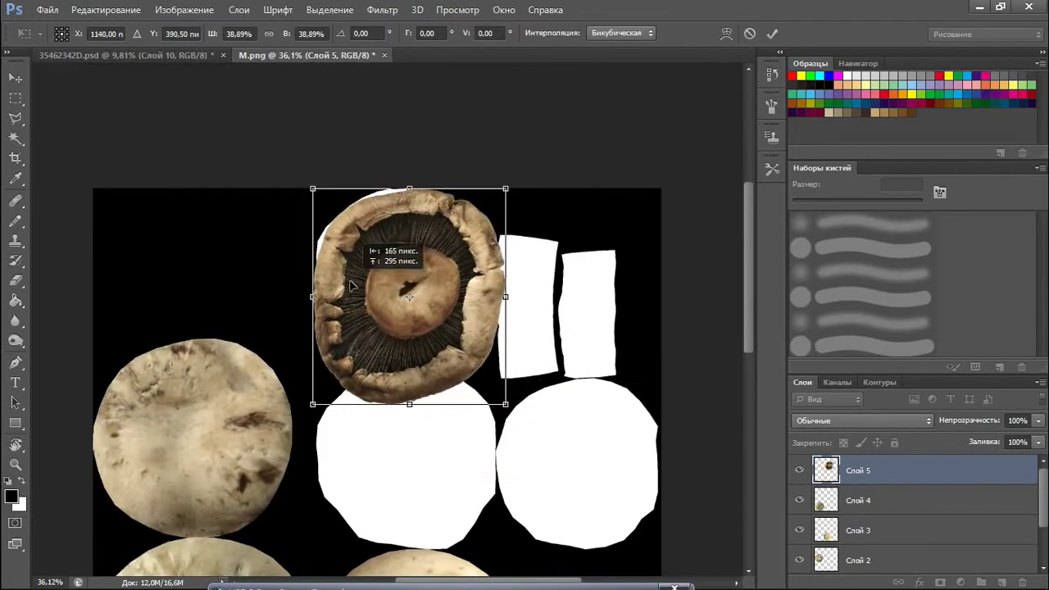
left_click_drag(400, 405, 400, 389)
left_click_drag(305, 296, 330, 275)
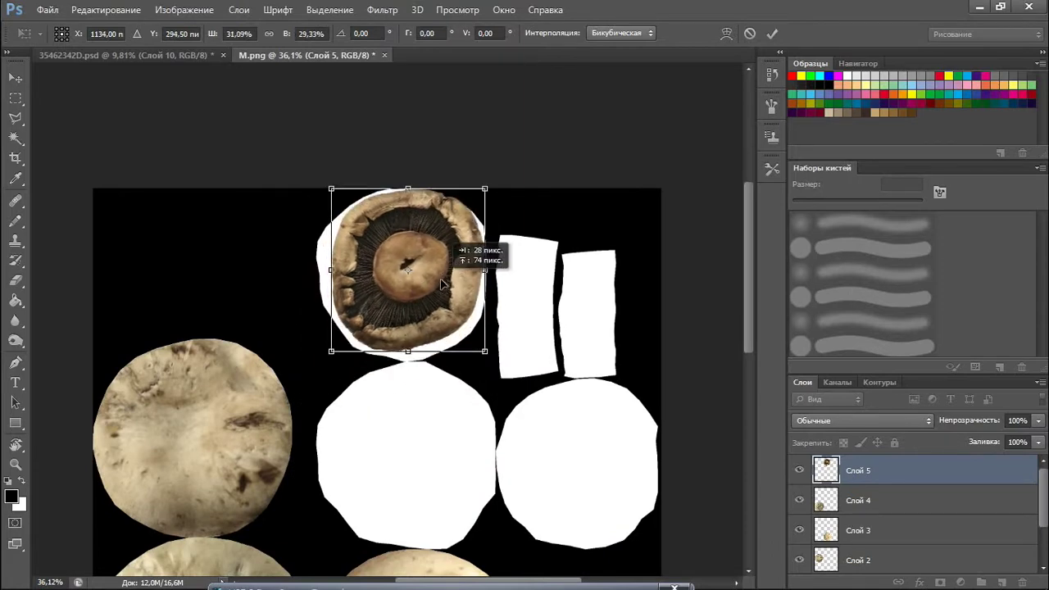
left_click_drag(420, 250, 440, 289)
Rotate the gill piece to about -97°, nudge it onto the island and apply.
left_click_drag(496, 185, 385, 156)
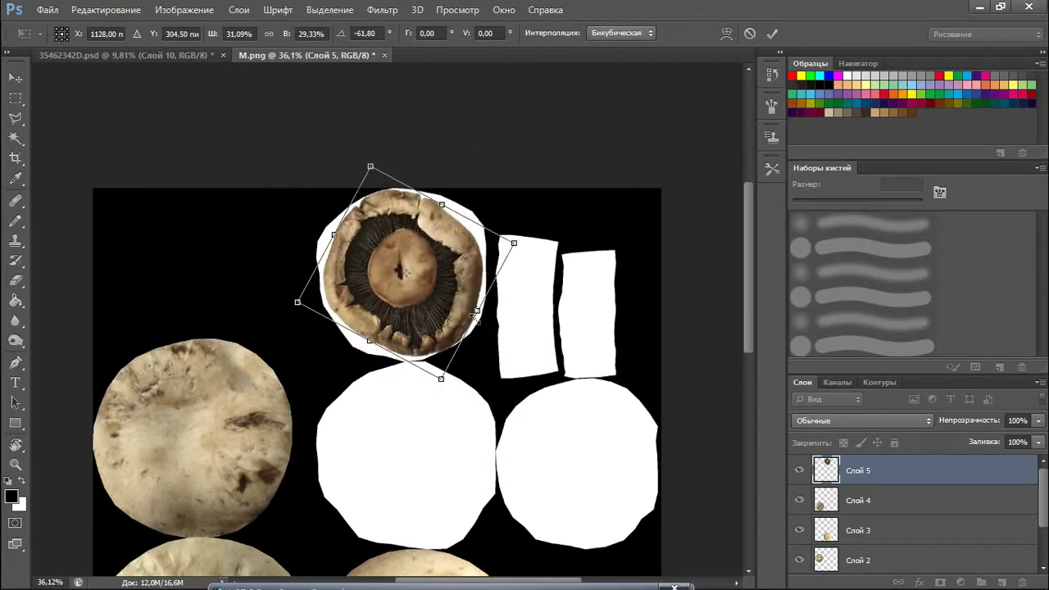
left_click_drag(435, 374, 445, 391)
left_click_drag(523, 246, 469, 200)
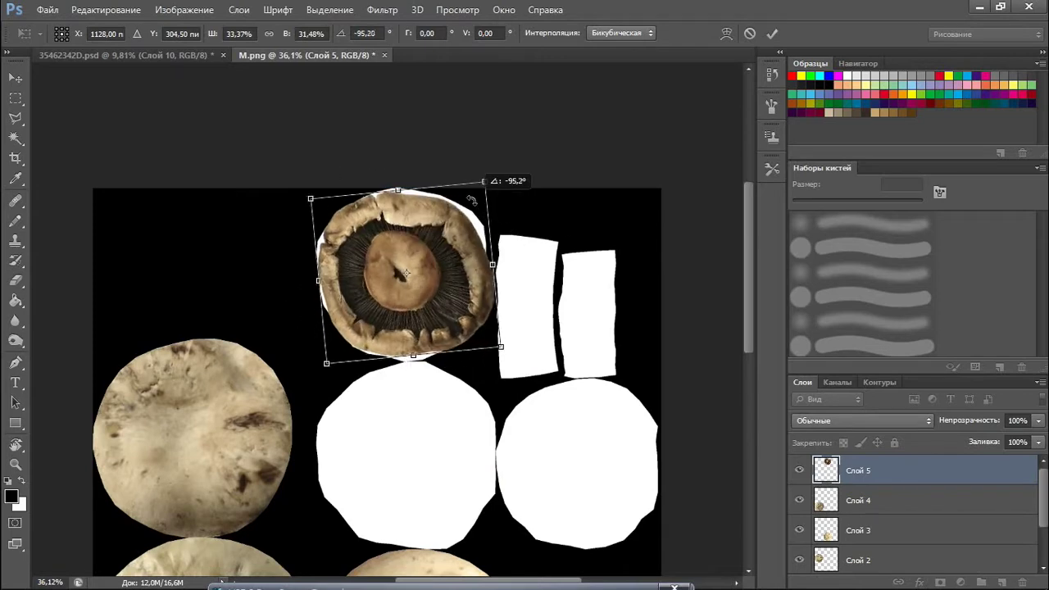
left_click_drag(392, 250, 390, 253)
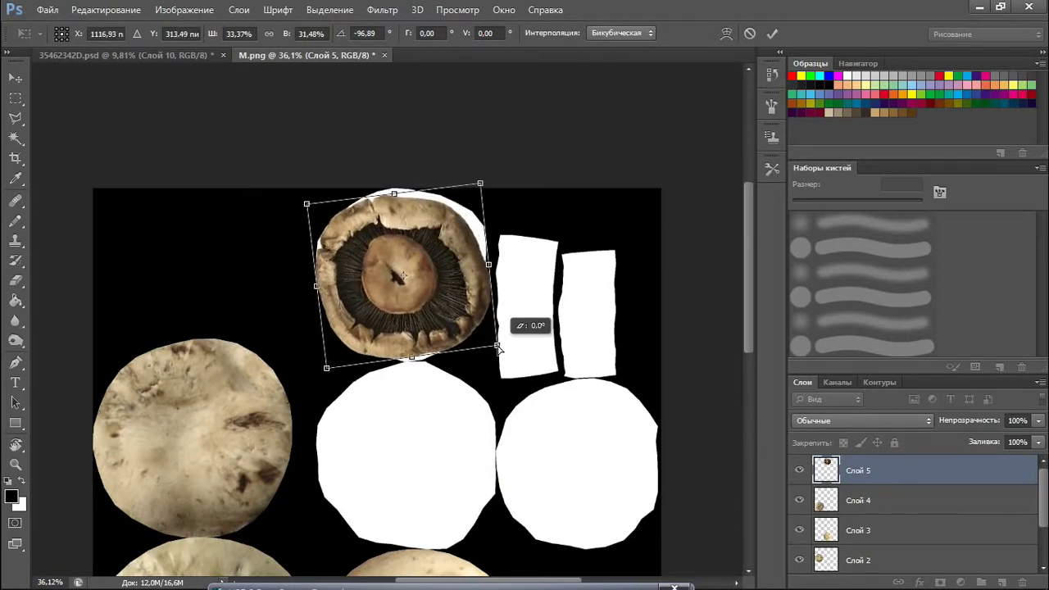
key("Return")
scroll("up", 3)
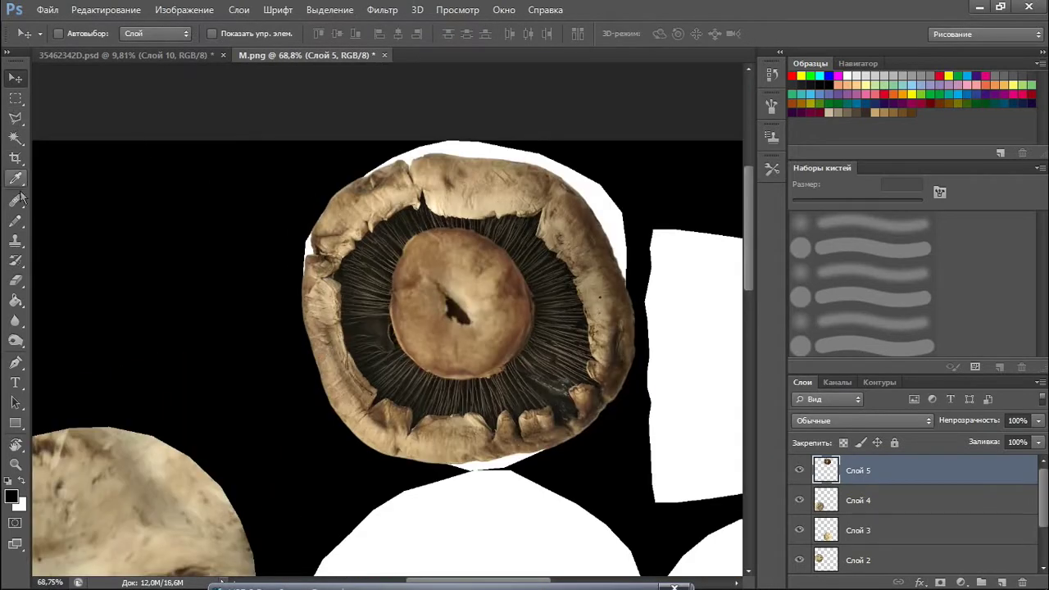
Heal the white gaps along the cap's left and top edges with the Healing Brush.
left_click(15, 199)
scroll("up", 3)
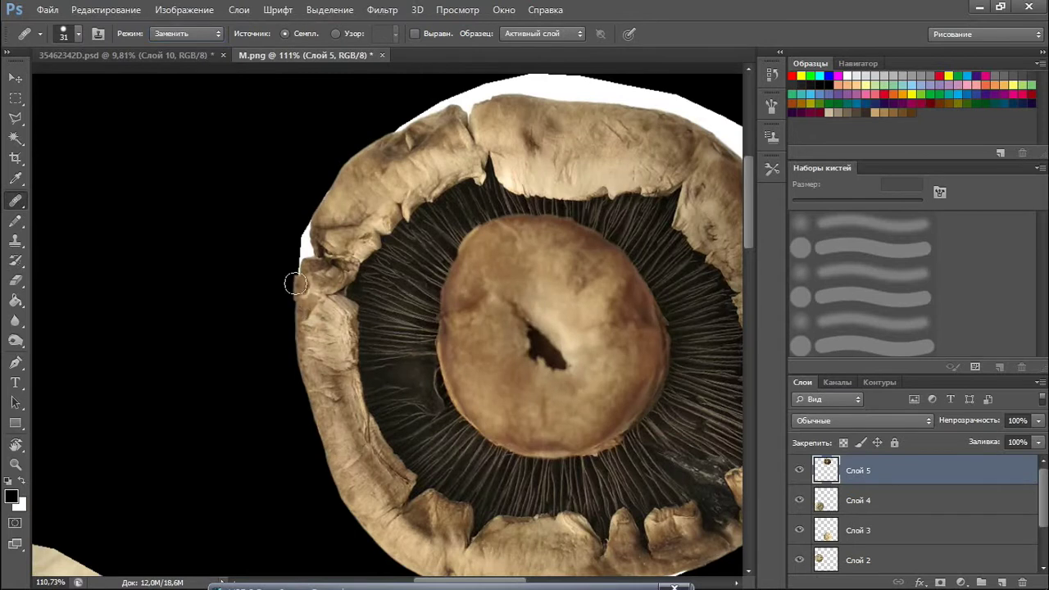
left_click_drag(296, 283, 312, 254)
left_click(407, 130)
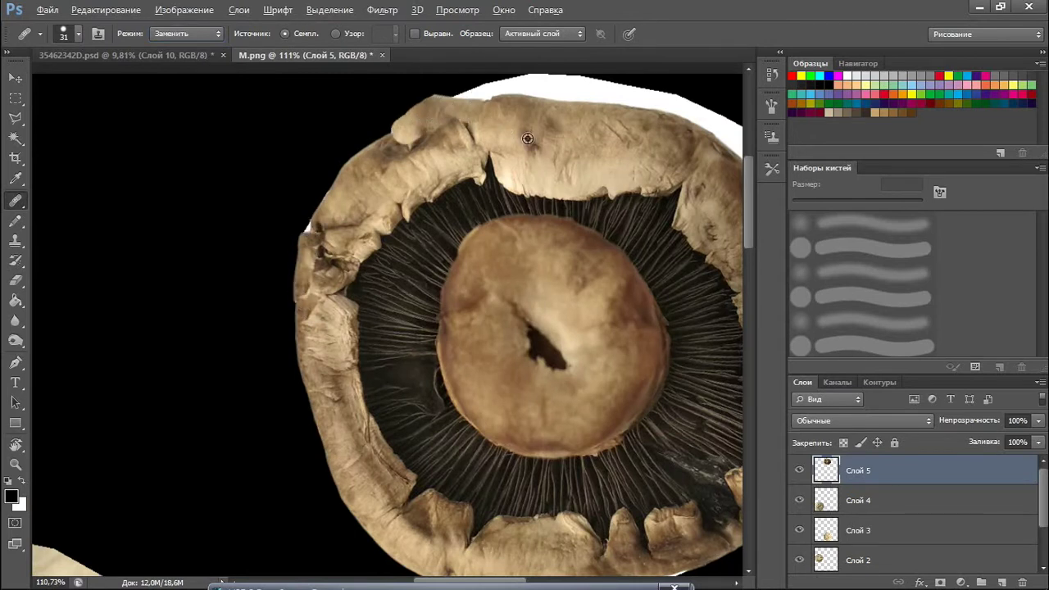
left_click(528, 139)
left_click_drag(447, 94, 512, 86)
left_click(490, 111)
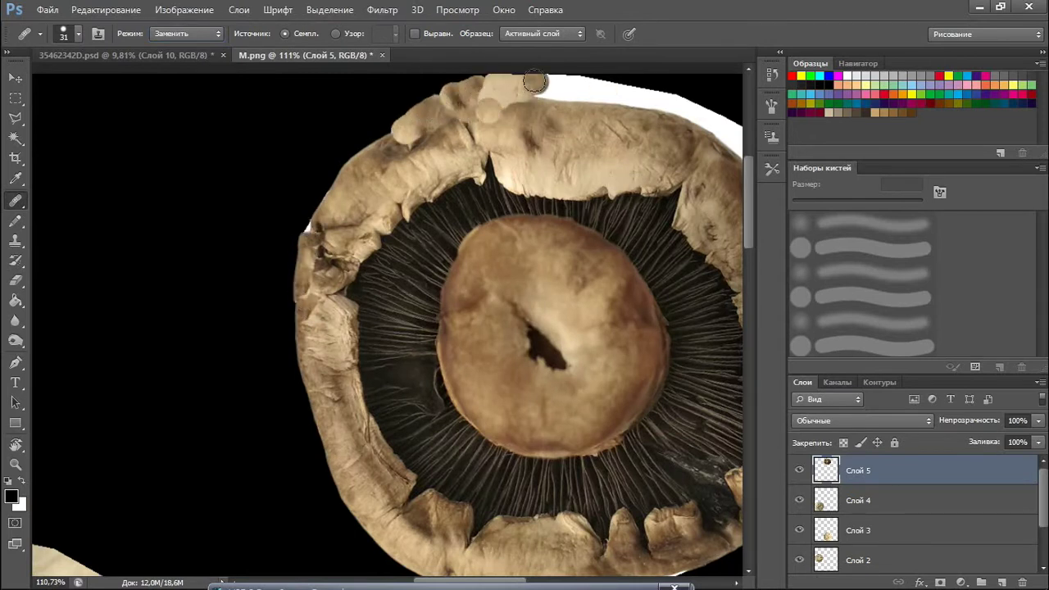
Cover the white patch and strip along the cap's upper-right rim.
scroll("down", 3)
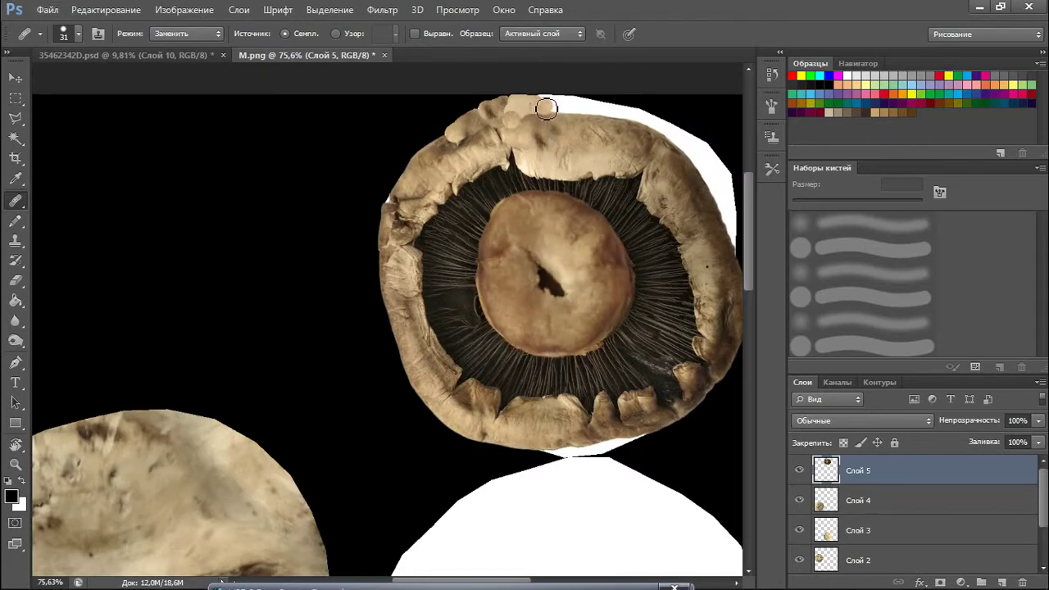
scroll("down", 3)
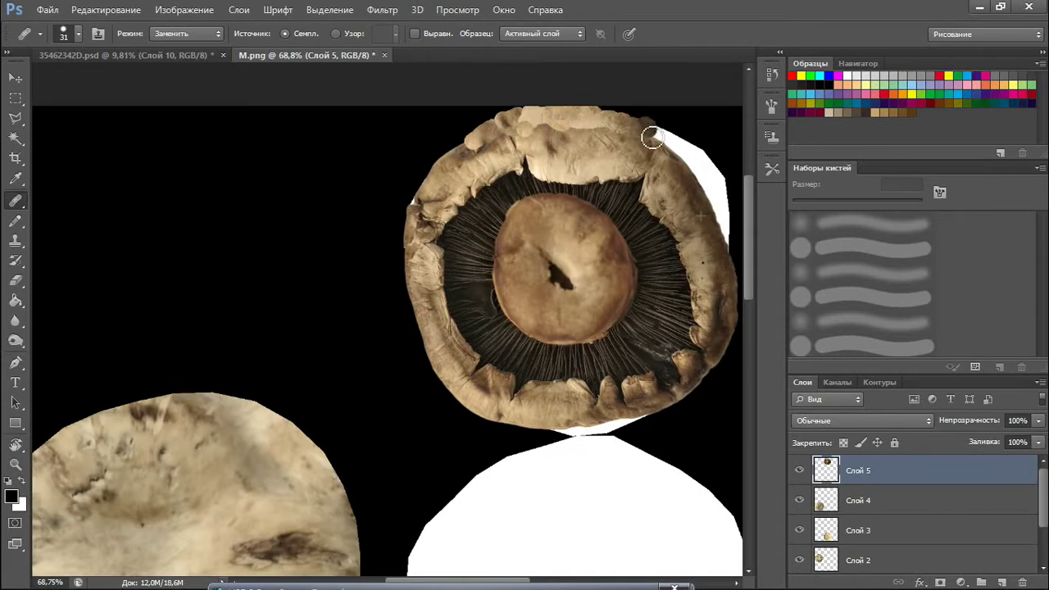
left_click(667, 141)
left_click_drag(729, 250, 685, 156)
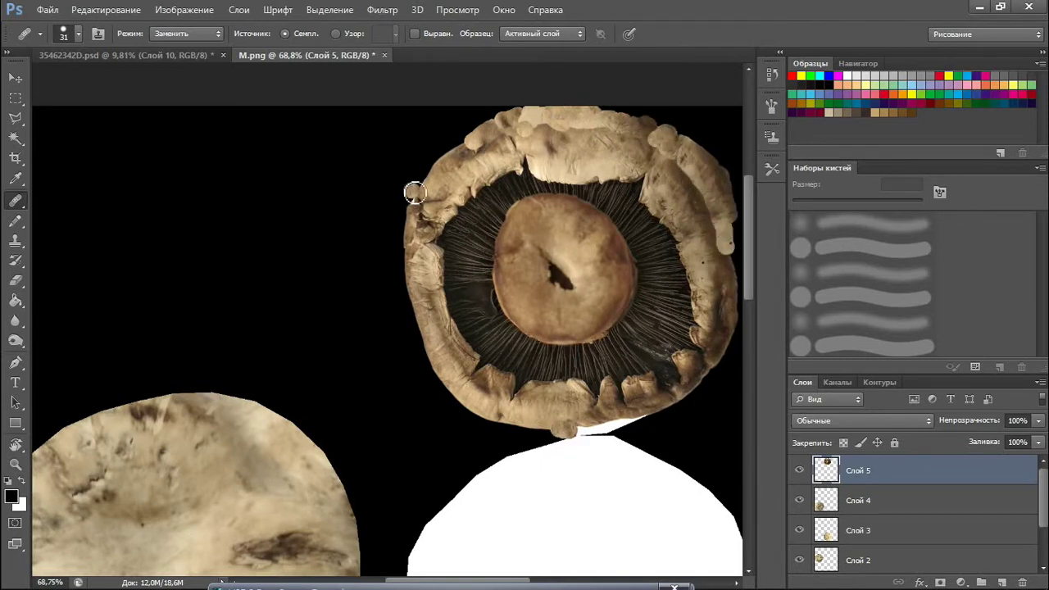
scroll("up", 3)
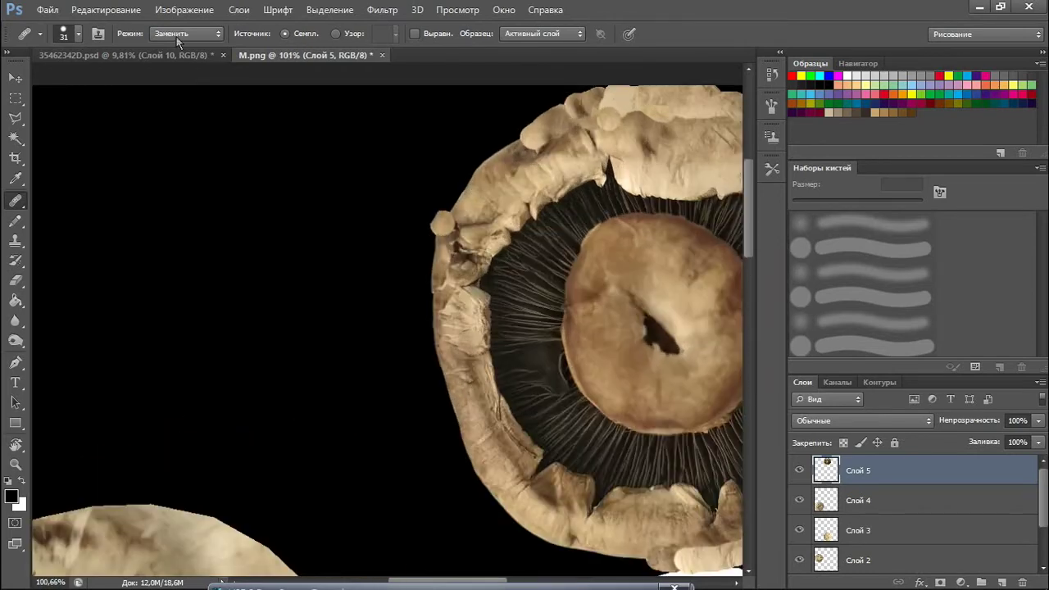
Set the Healing Brush mode to Нормальный and its size to 17.
left_click(177, 36)
left_click(177, 27)
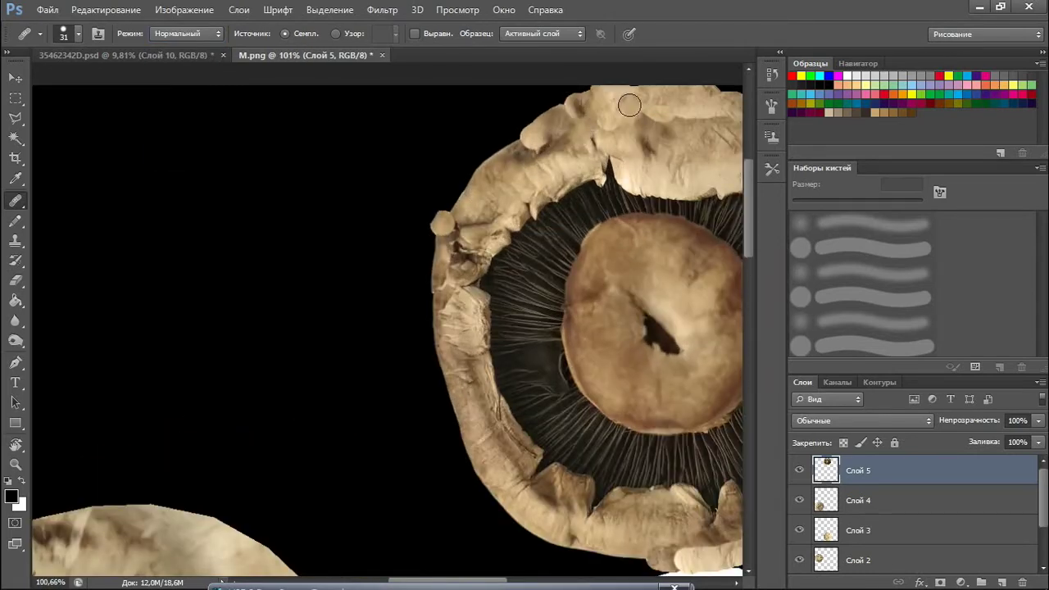
left_click(78, 34)
left_click(656, 117)
scroll("right", 3)
scroll("down", 3)
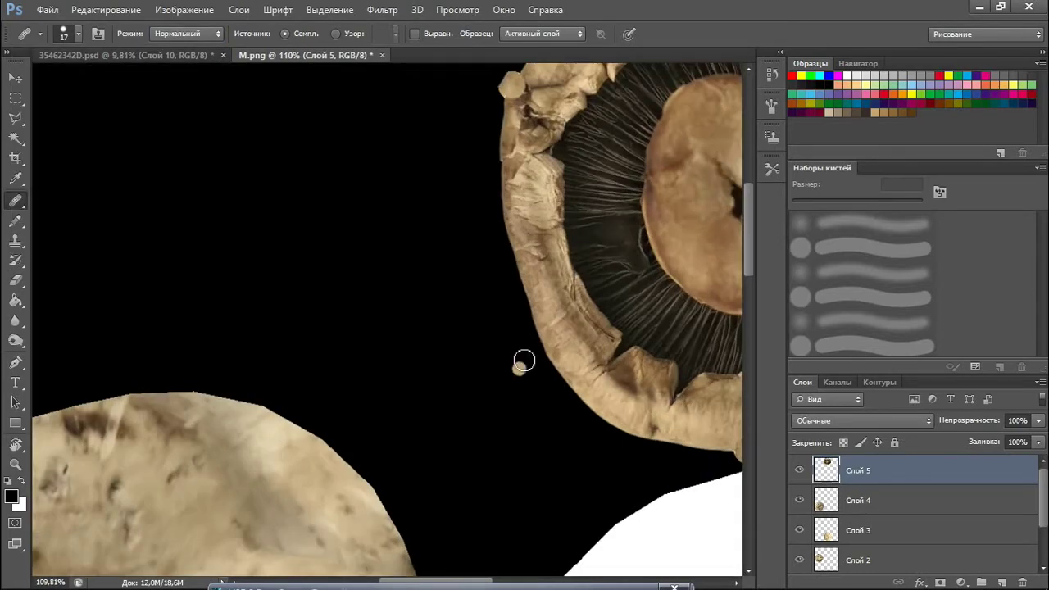
scroll("down", 3)
scroll("right", 3)
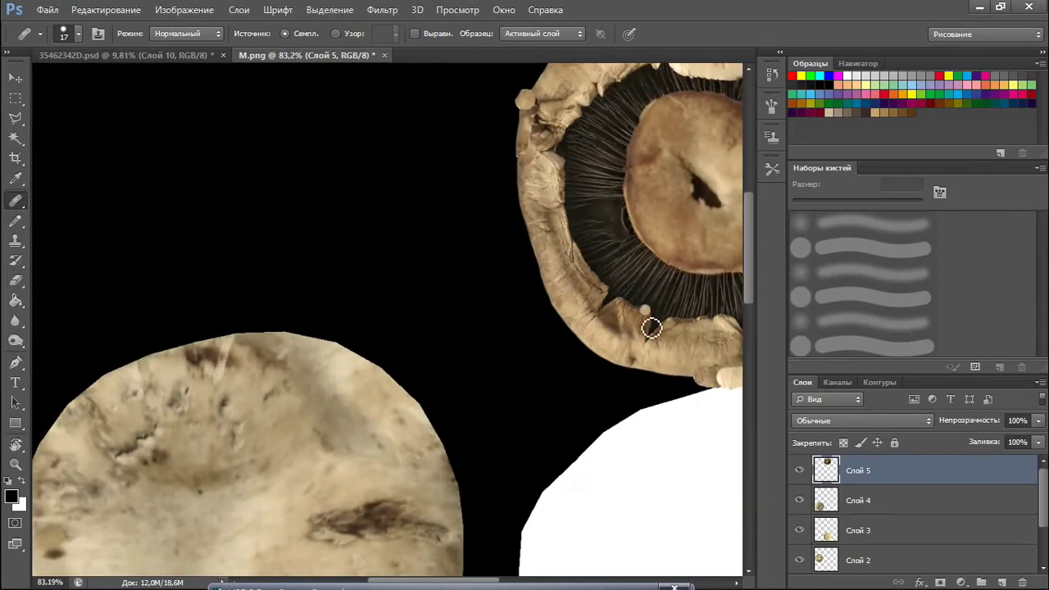
scroll("up", 3)
scroll("up", 3)
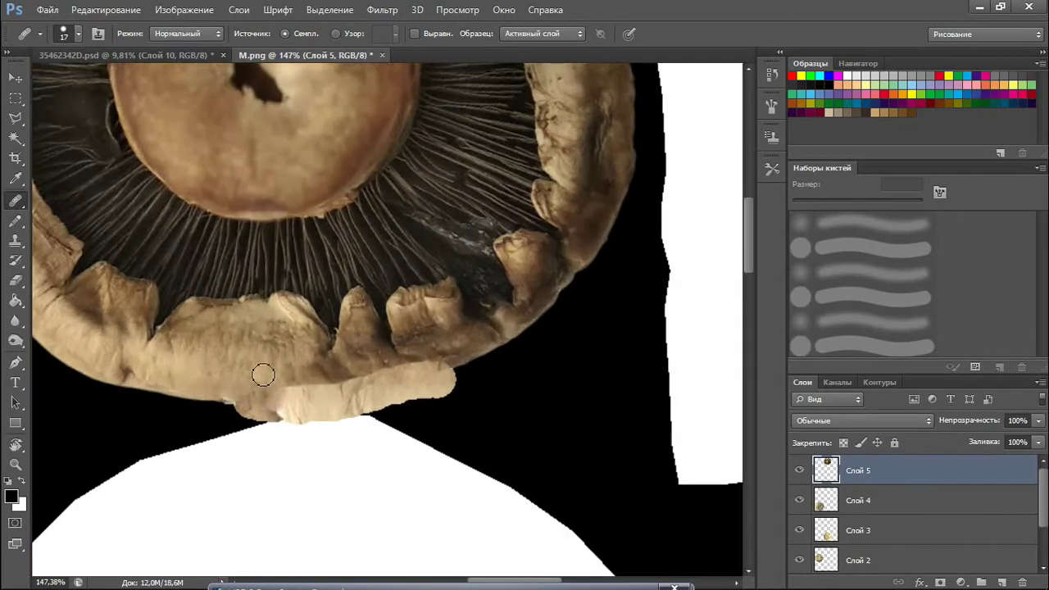
Blend the light patch at the cap's lower edge, then select the UV islands layer.
left_click_drag(263, 375, 368, 380)
scroll("down", 3)
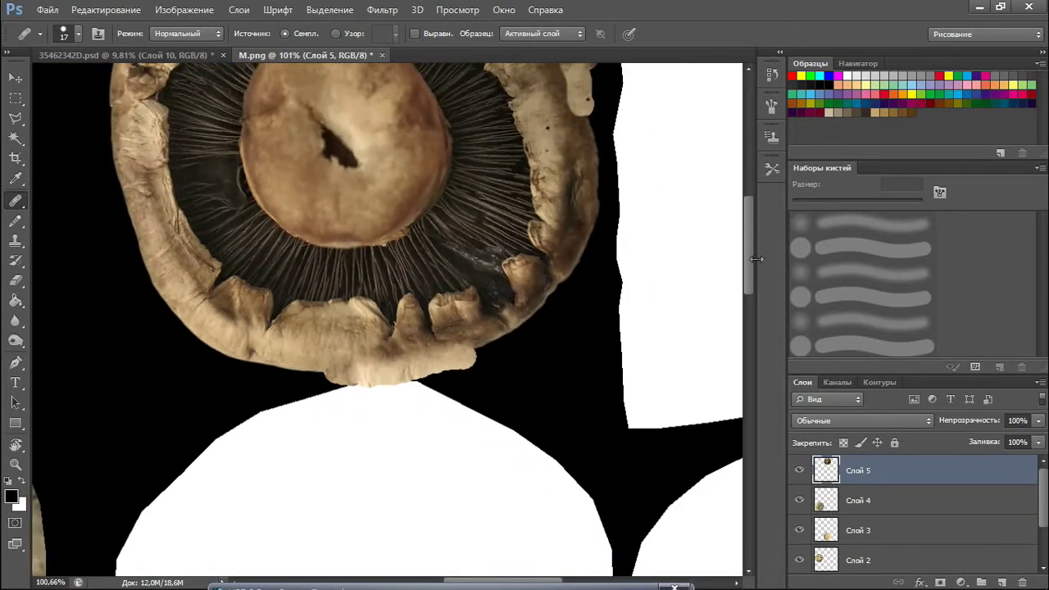
scroll("up", 3)
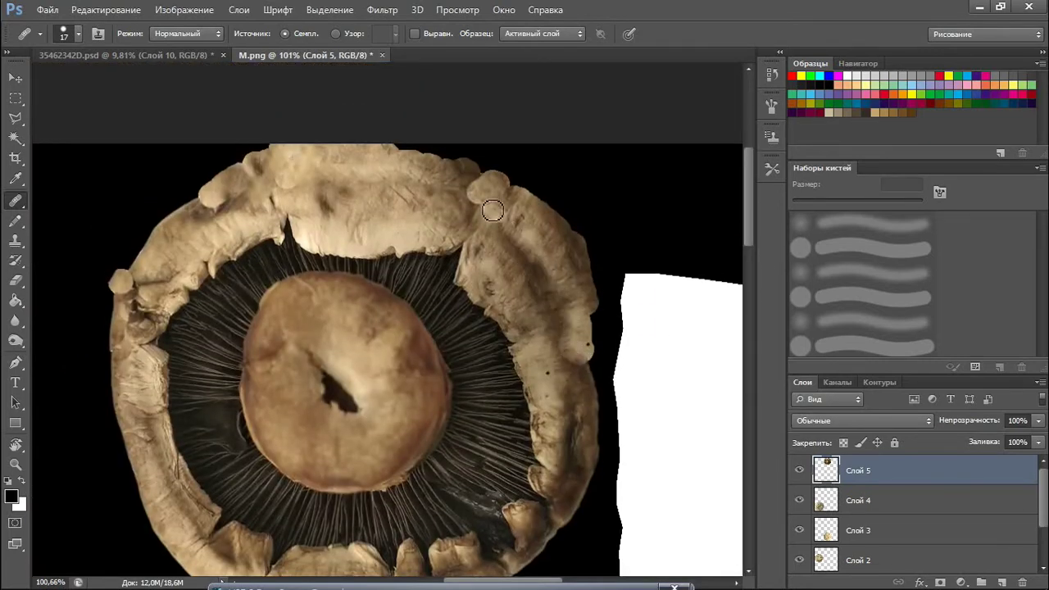
scroll("down", 3)
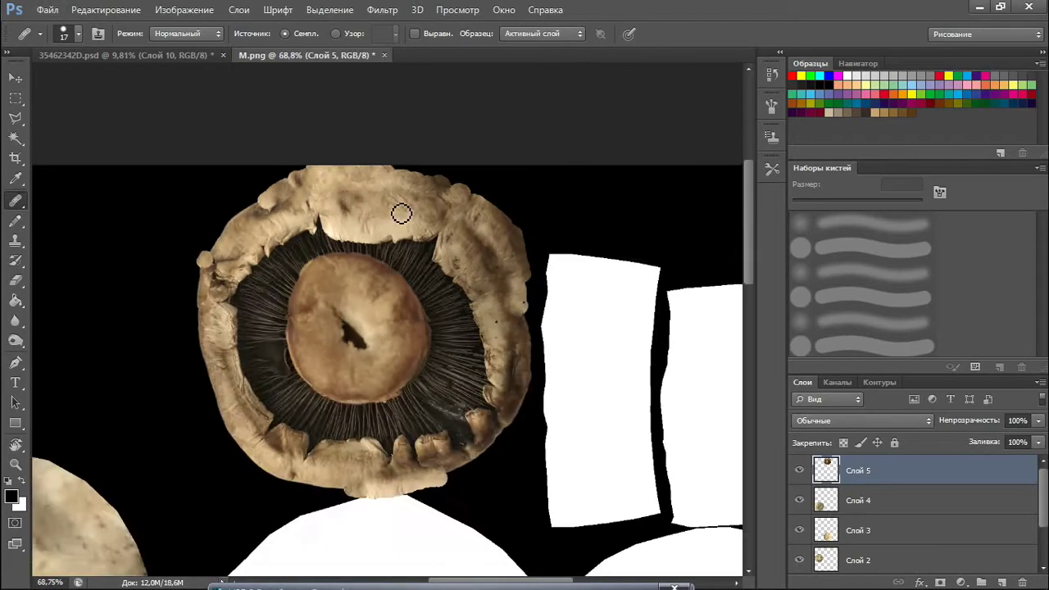
scroll("down", 3)
scroll("down", 3)
left_click(864, 530)
Make a Magic Wand selection on the layout layer and apply Layer via Copy (Ctrl+J).
left_click(15, 281)
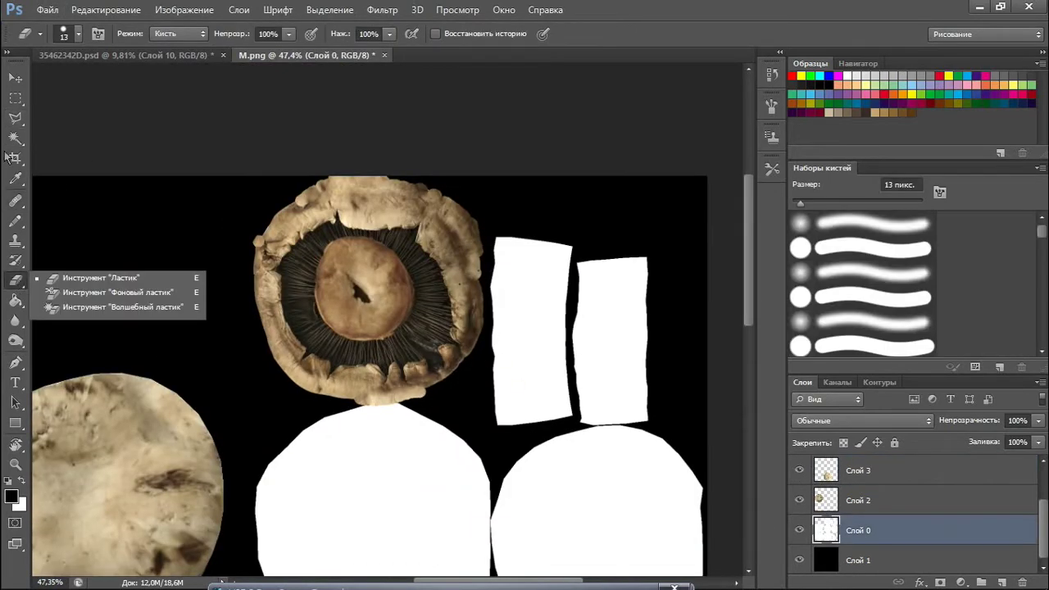
key("w")
left_click(297, 265)
key("ctrl+j")
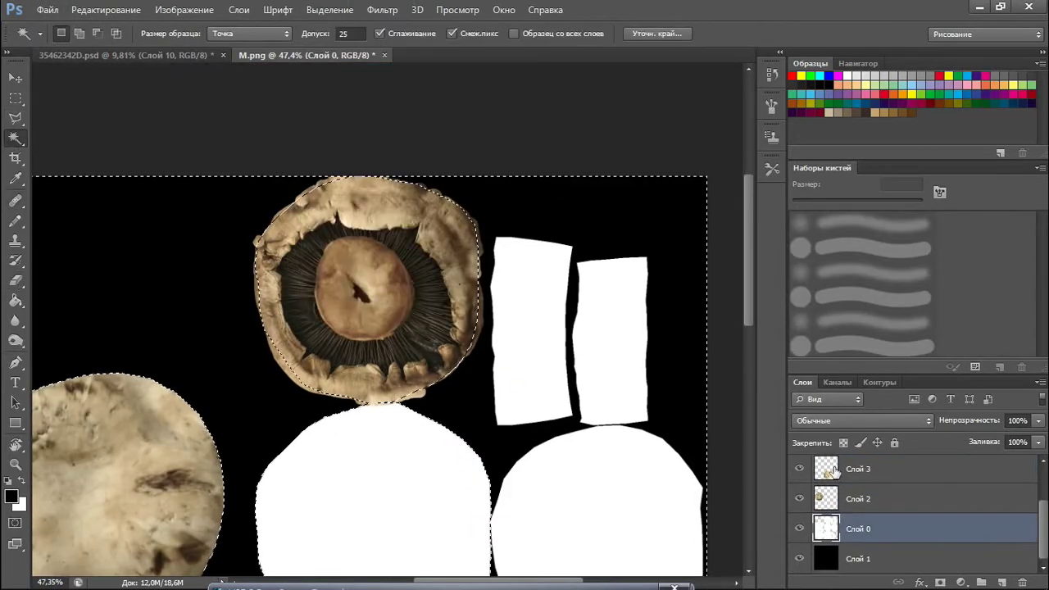
key("ctrl+j")
scroll("up", 3)
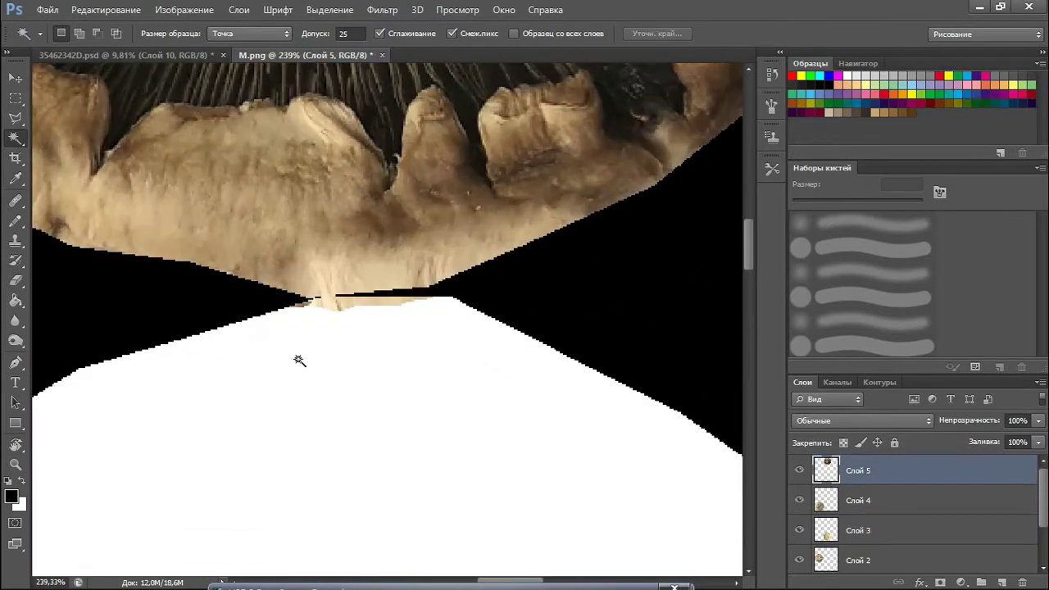
Draw a polygonal lasso outline along the cap's bottom edge.
key("l")
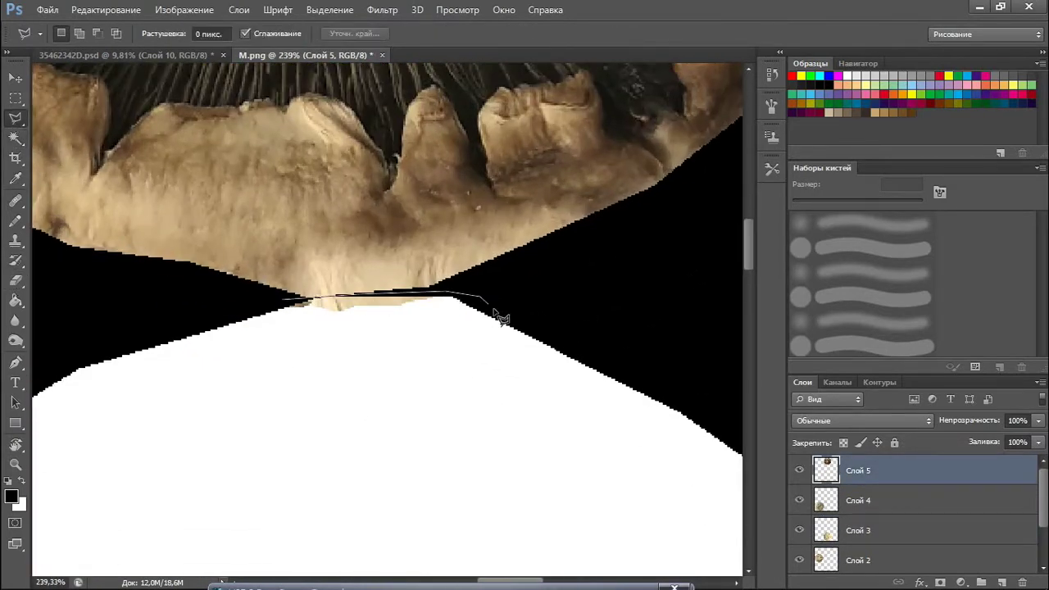
left_click(288, 313)
scroll("down", 3)
scroll("down", 3)
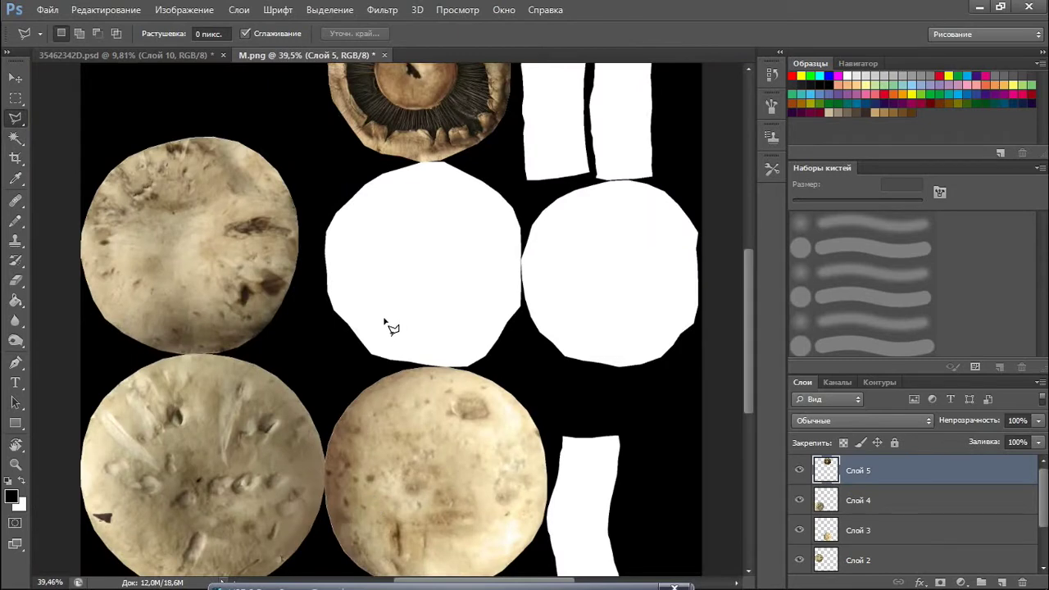
scroll("down", 3)
scroll("down", 3)
scroll("up", 3)
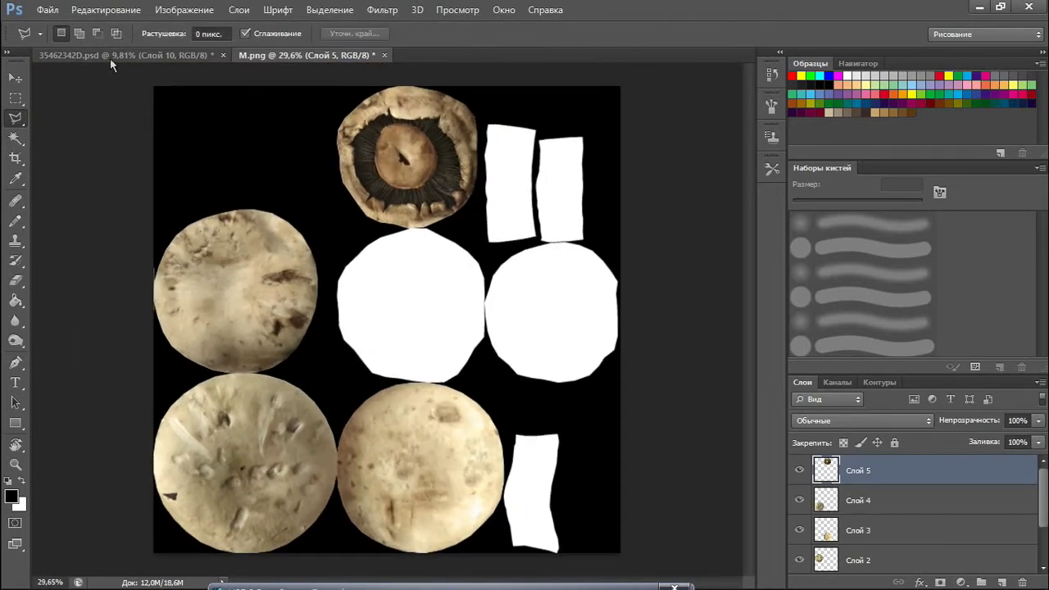
Lasso and cut a gill-side mushroom from 35462342D.psd, then return to M.png.
left_click(110, 58)
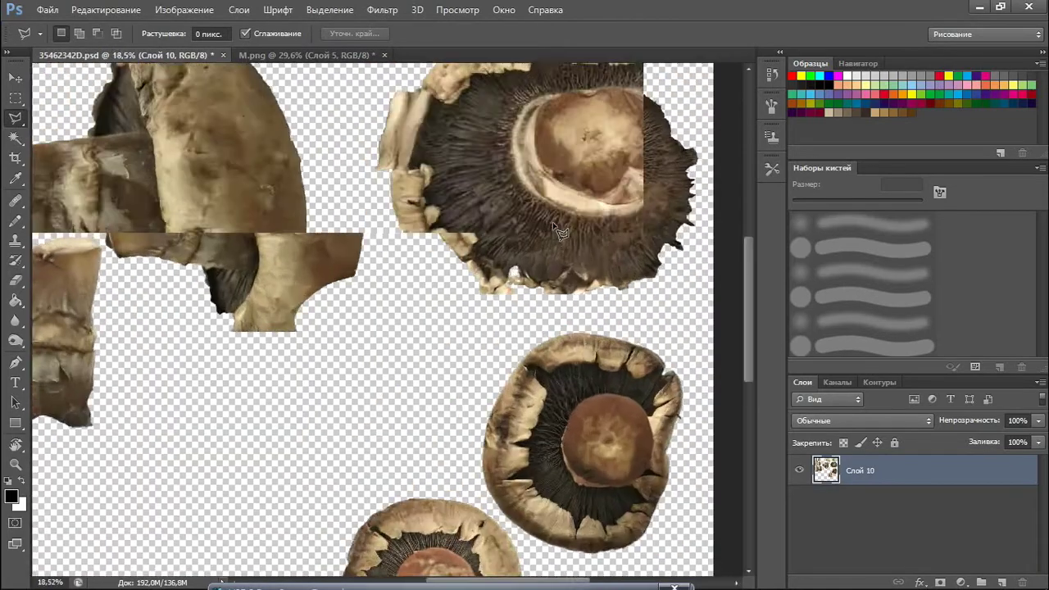
scroll("up", 3)
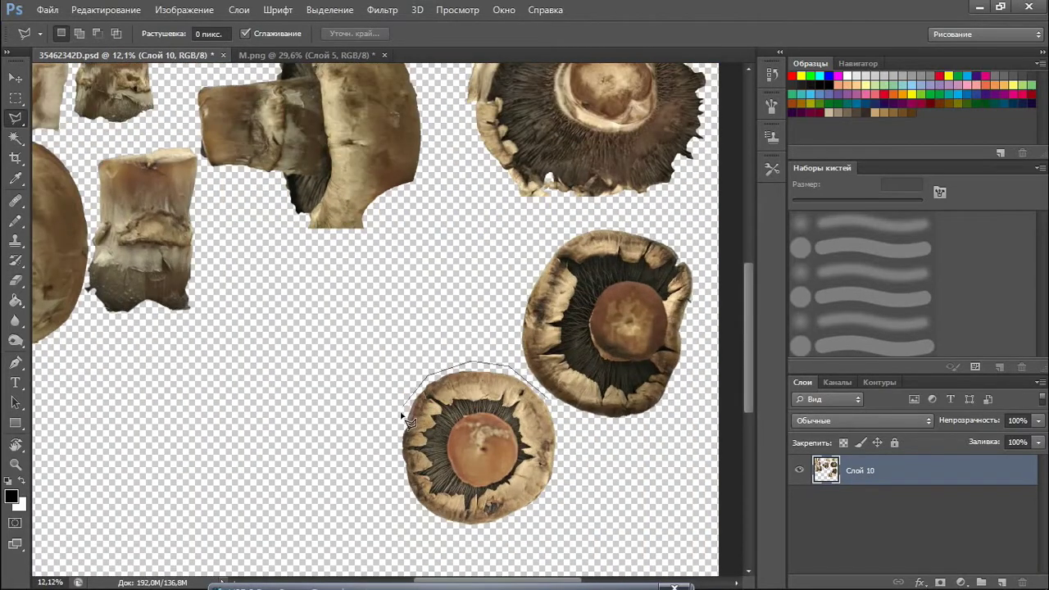
double_click(582, 454)
key("ctrl+x")
key("ctrl+Tab")
key("ctrl+v")
key("ctrl+Tab")
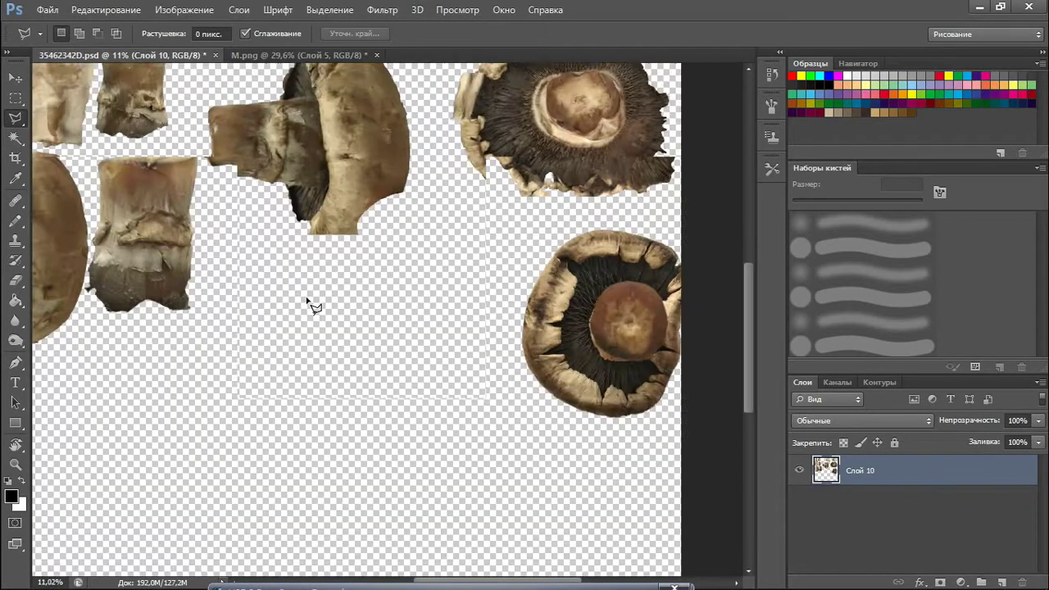
scroll("down", 3)
scroll("up", 3)
key("ctrl+Tab")
Paste the gill mushroom as Слой 6, scale it to about 40% and place it on the central island.
key("ctrl+v")
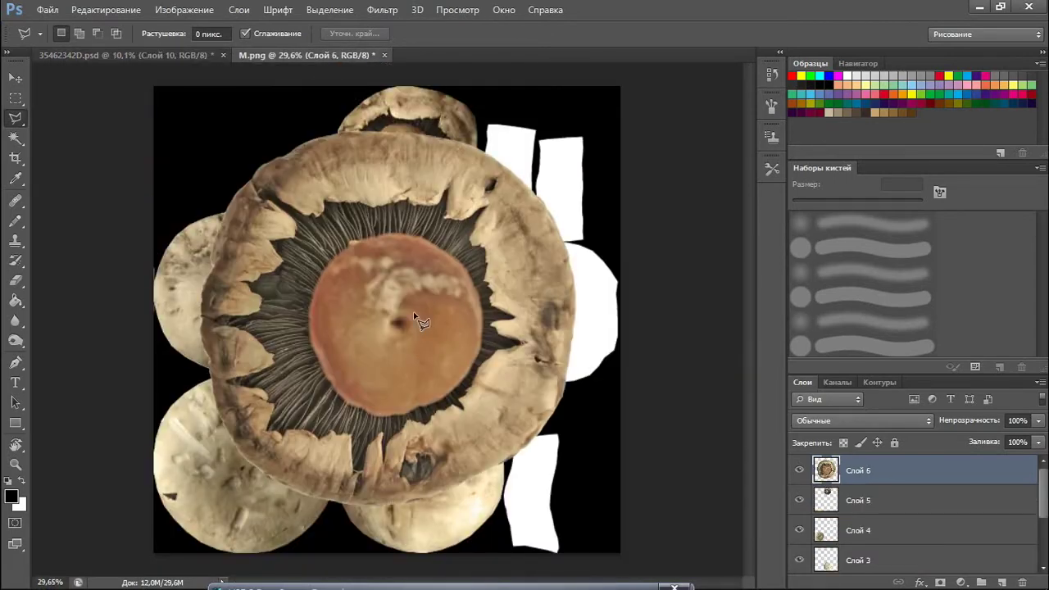
key("ctrl+t")
left_click_drag(575, 506, 423, 328)
scroll("up", 3)
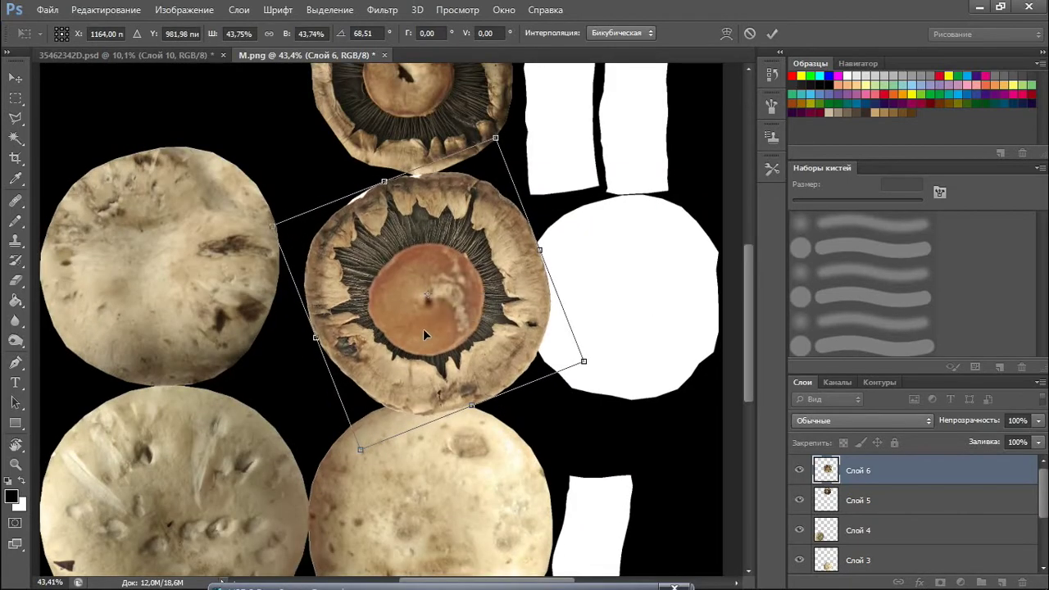
left_click_drag(584, 362, 469, 321)
left_click_drag(429, 289, 433, 287)
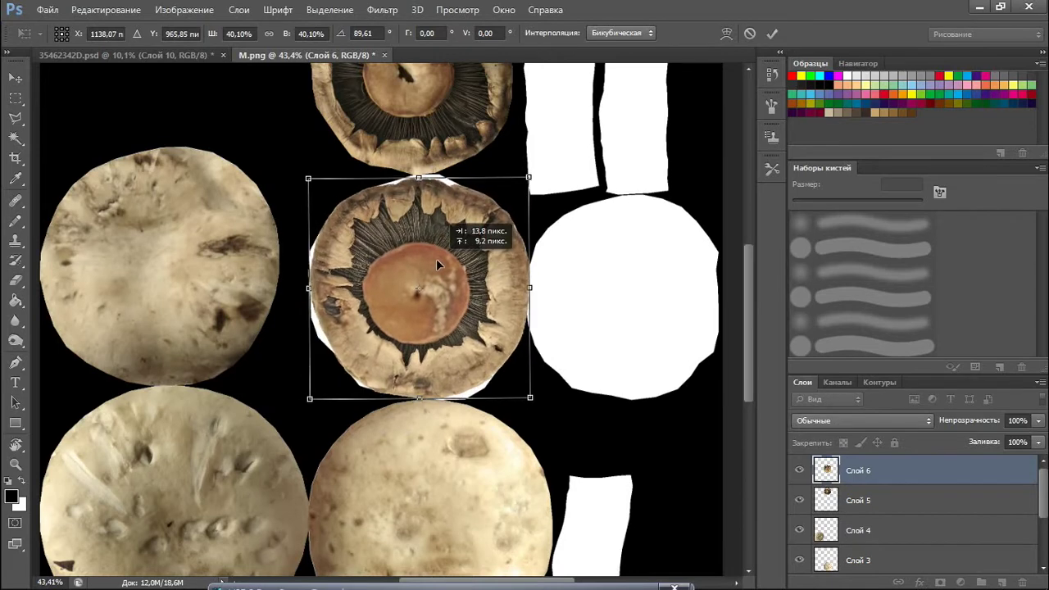
key("Return")
scroll("up", 3)
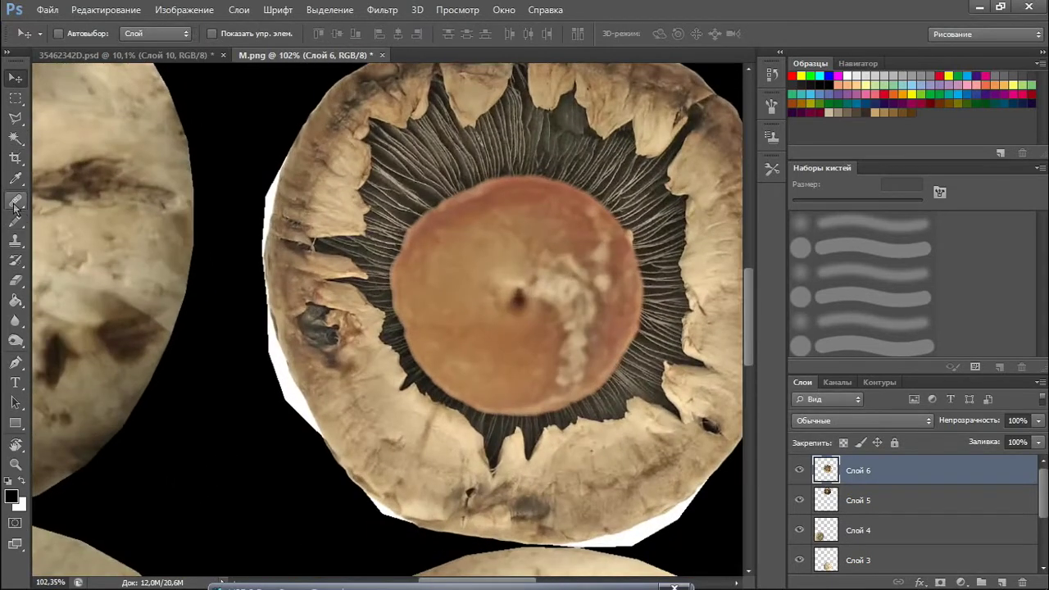
Heal the white fringe on the middle piece's left and lower-left edges, switching to Replace mode.
left_click(14, 203)
left_click_drag(282, 186, 274, 276)
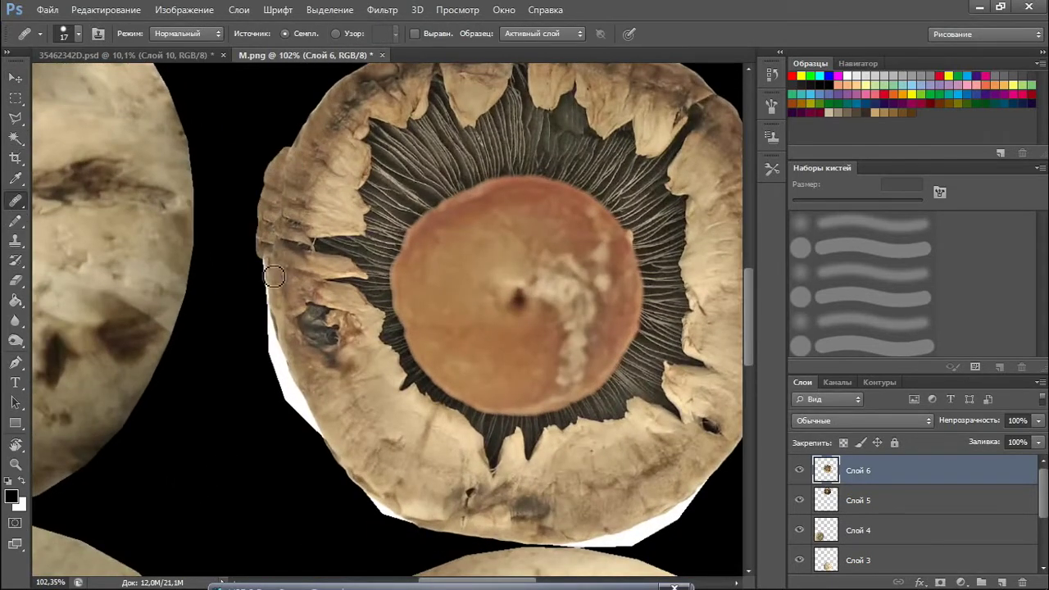
left_click_drag(278, 361, 298, 398)
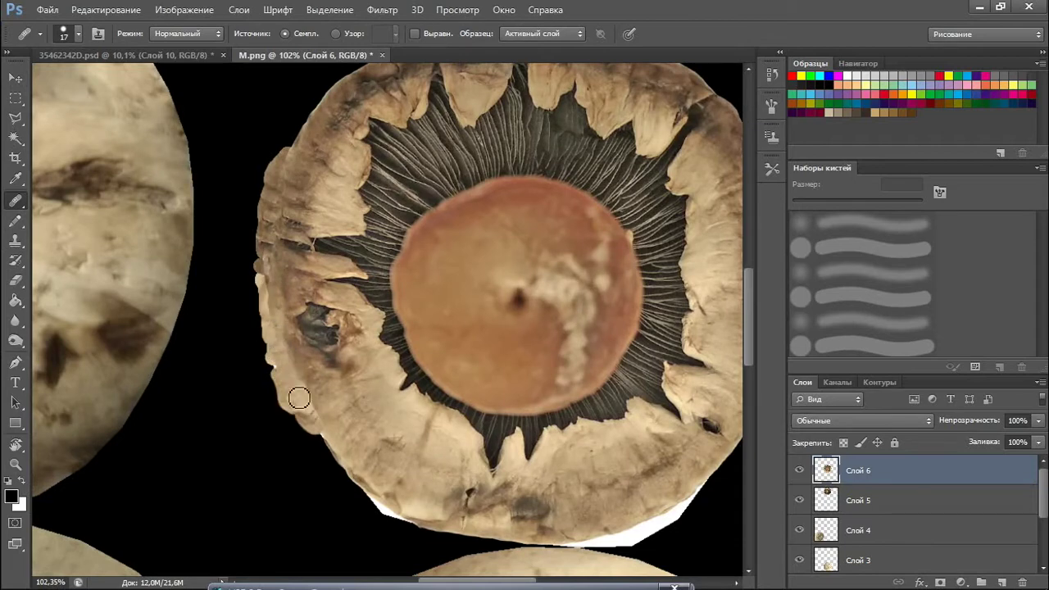
scroll("down", 3)
left_click(187, 34)
left_click(172, 62)
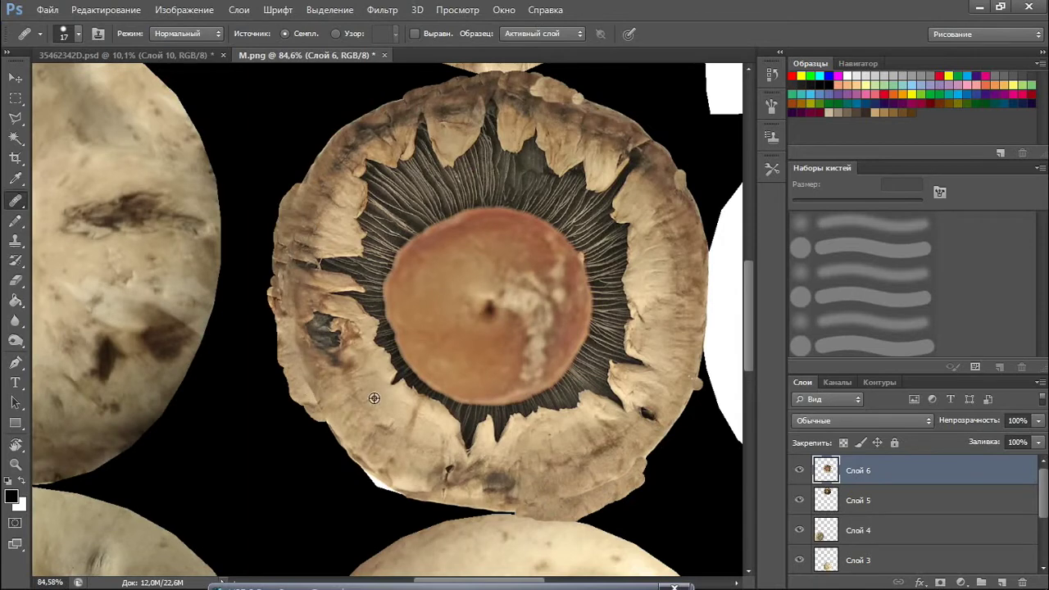
Inspect the healed piece and fit the whole canvas in view.
scroll("down", 3)
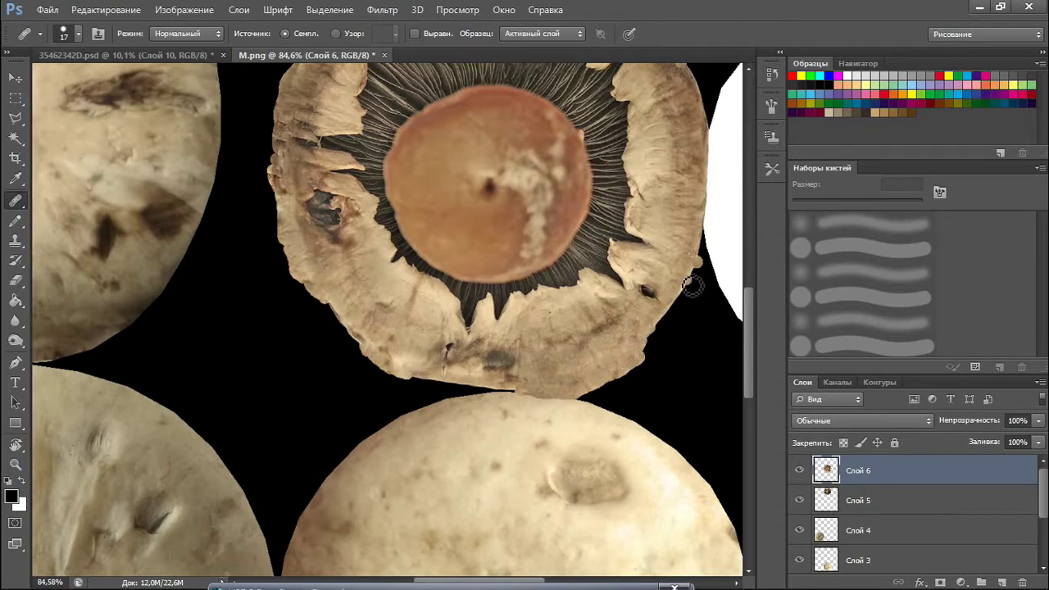
scroll("up", 3)
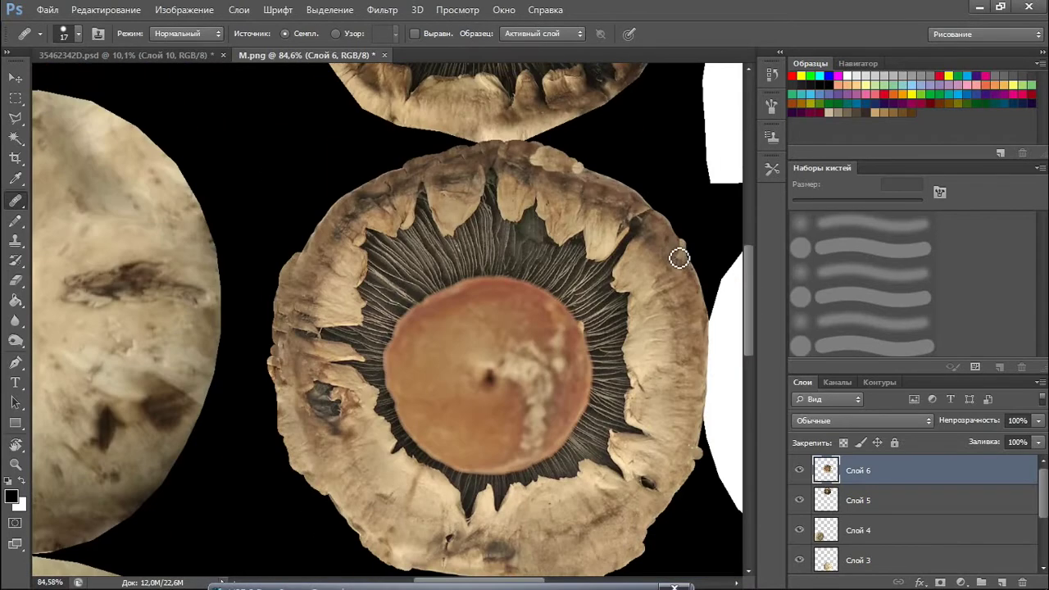
scroll("up", 3)
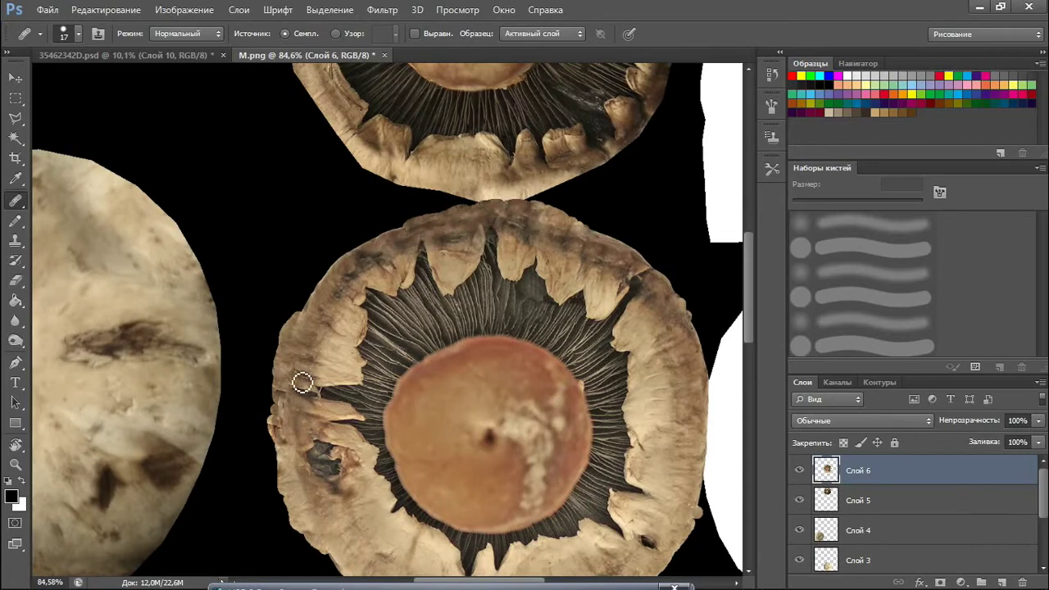
scroll("down", 3)
scroll("up", 3)
scroll("down", 3)
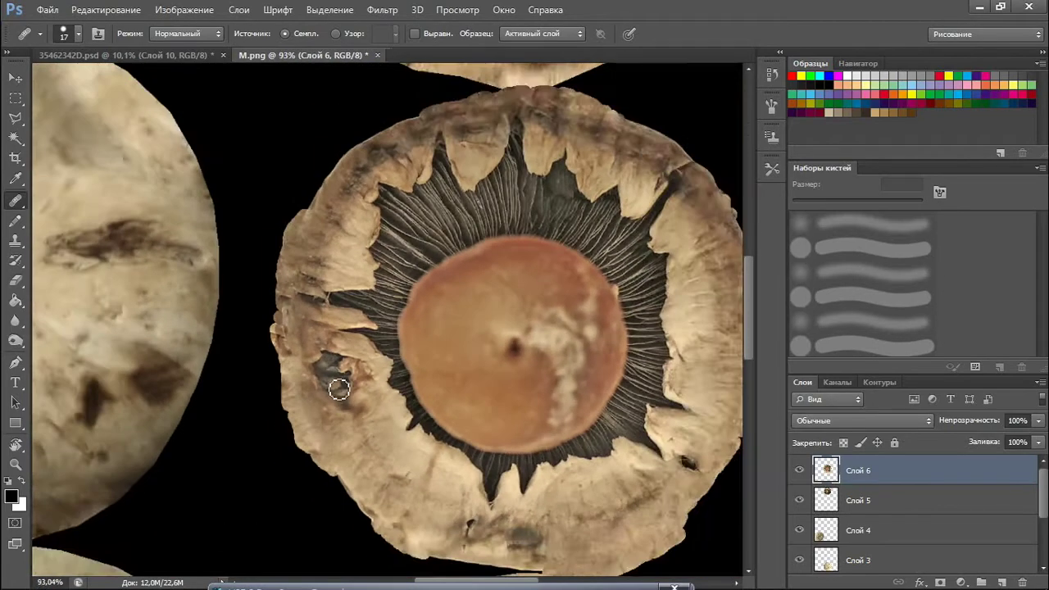
scroll("down", 3)
key("ctrl+0")
Magic Wand-select the mushroom islands on Слой 0, then make Слой 6 the active layer.
key("w")
left_click(405, 314)
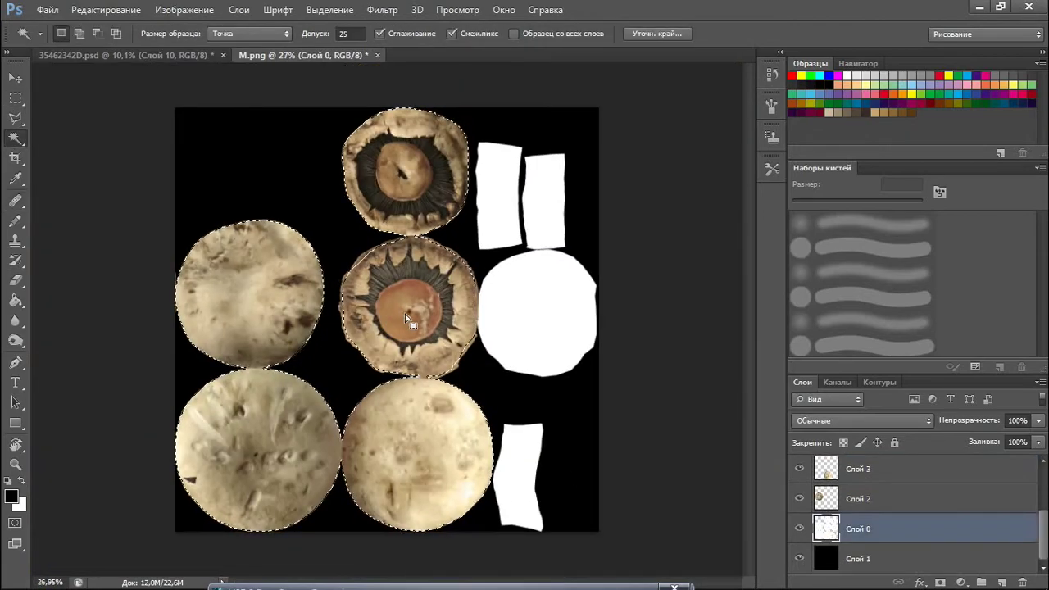
scroll("up", 3)
scroll("up", 3)
left_click(855, 470)
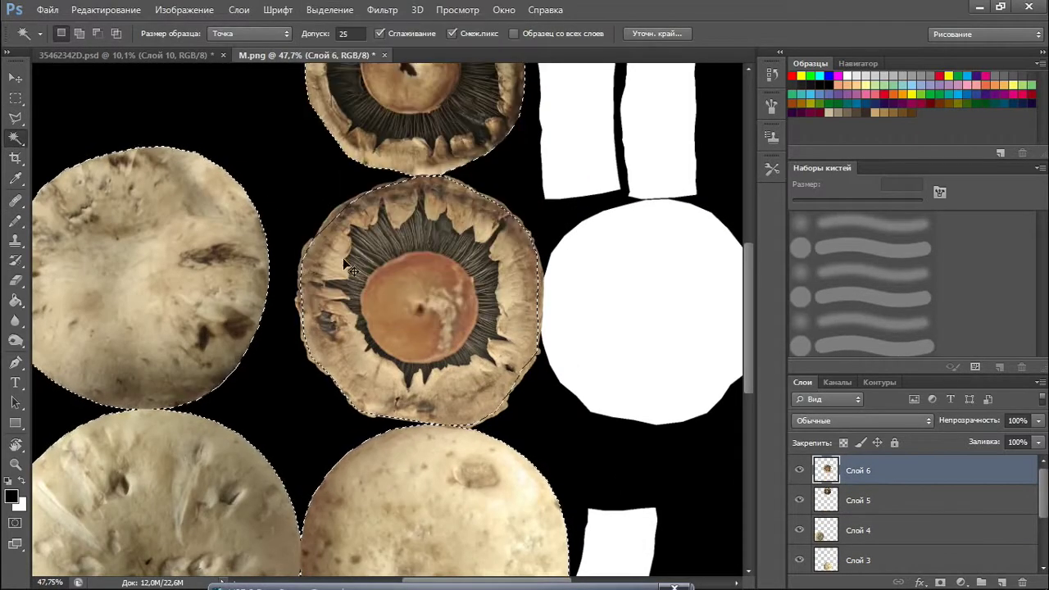
scroll("up", 3)
Polygonal Lasso the thin gap at the middle gill piece's top edge, then return to 35462342D.psd.
left_click(17, 119)
left_click(394, 191)
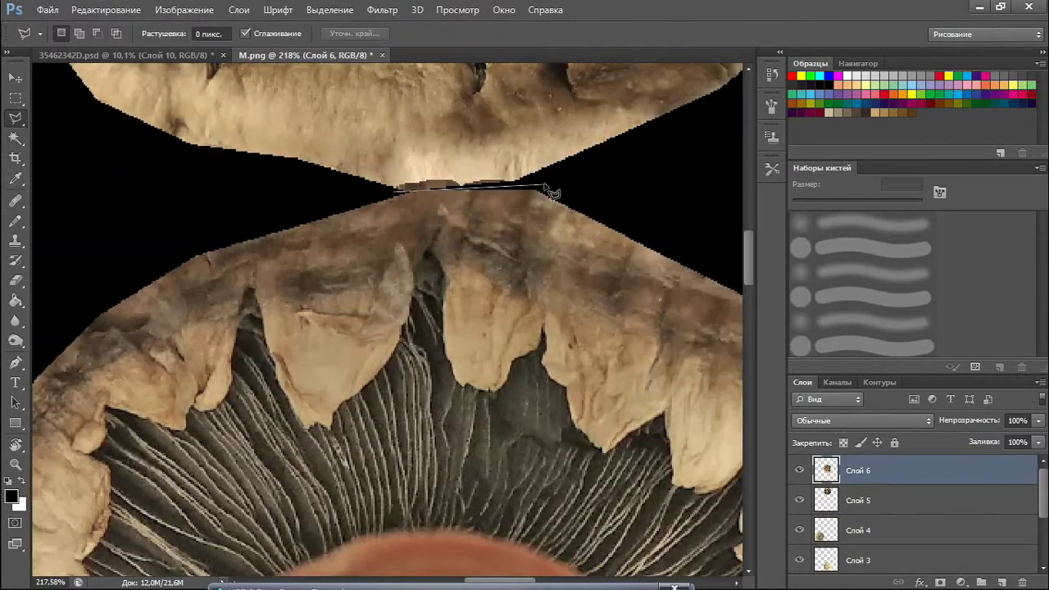
left_click(395, 186)
scroll("down", 3)
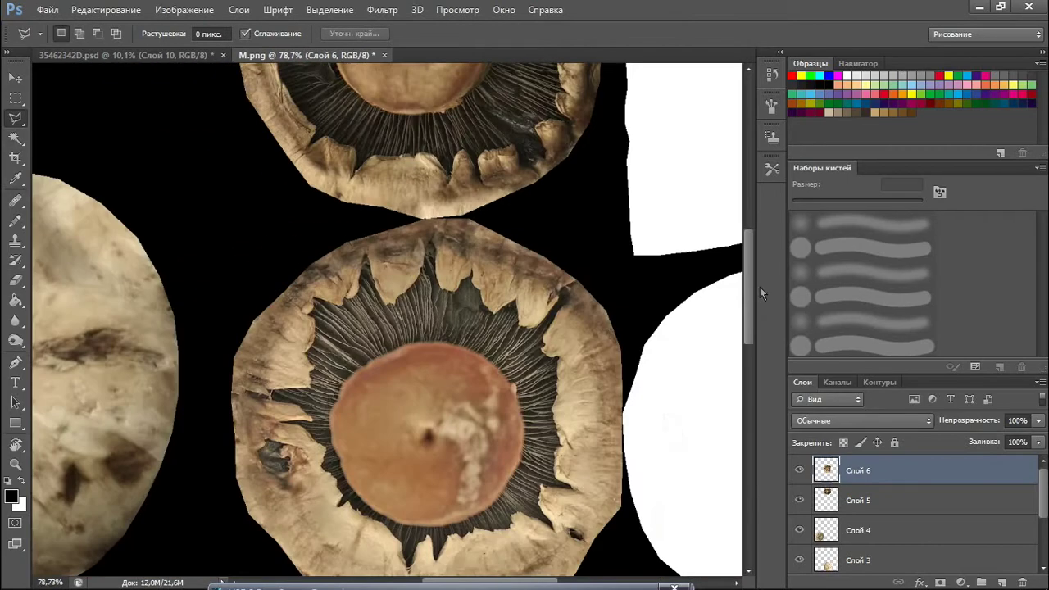
scroll("up", 3)
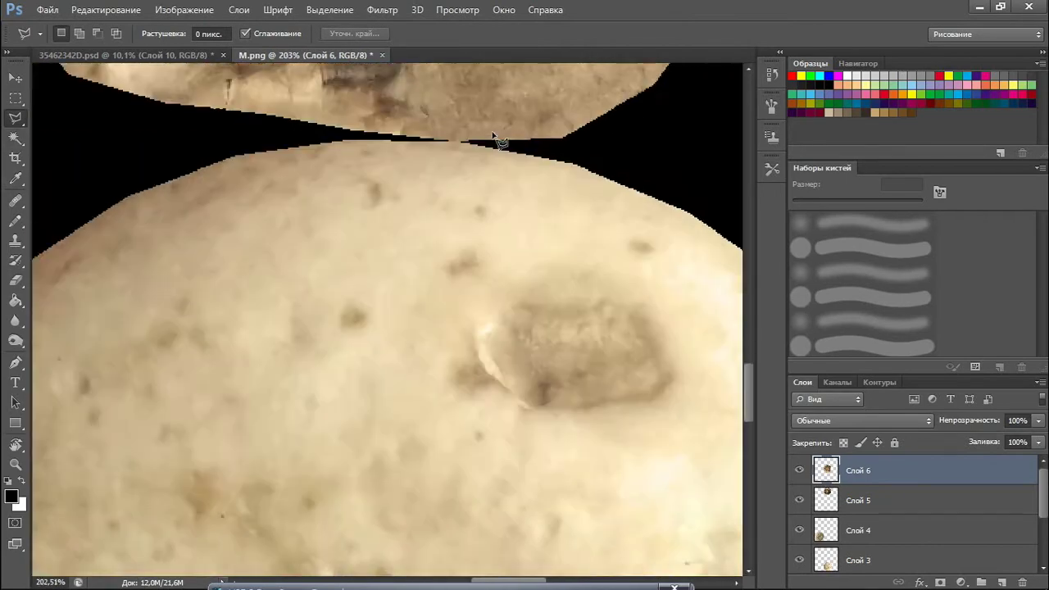
scroll("down", 3)
scroll("up", 3)
scroll("down", 3)
scroll("up", 3)
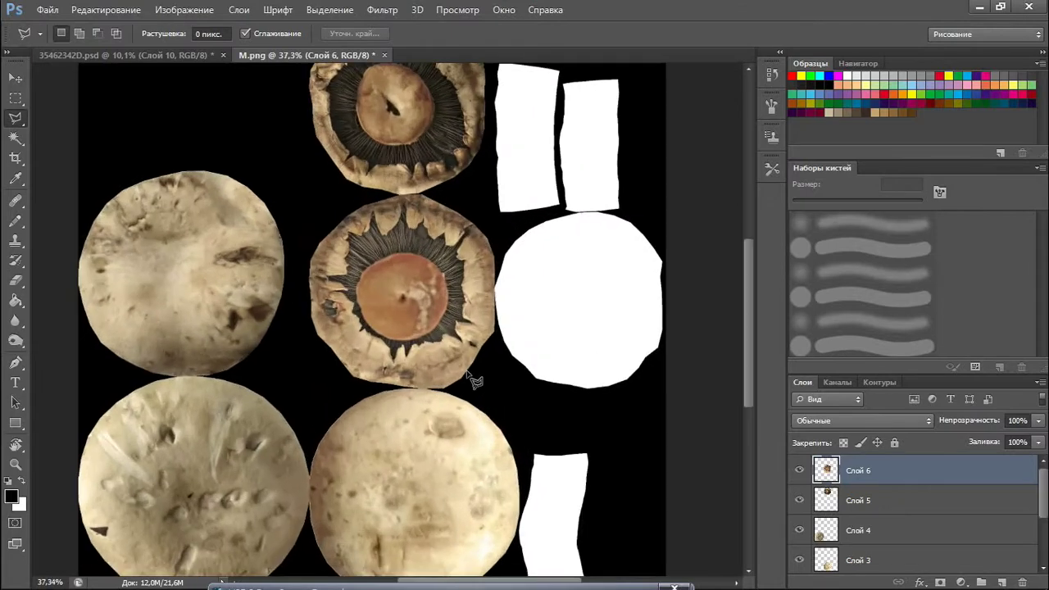
scroll("down", 3)
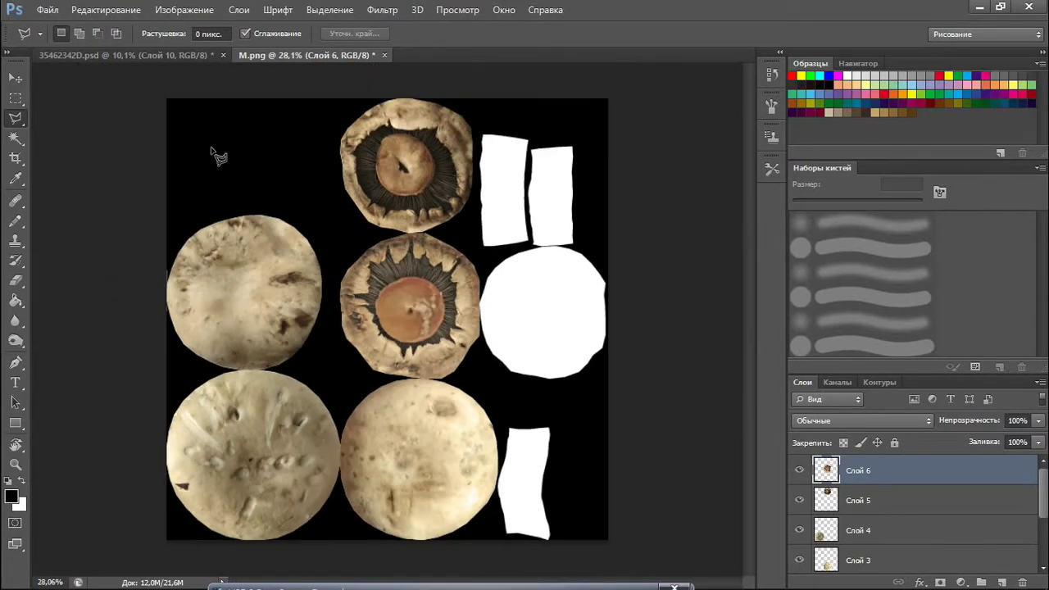
key("ctrl+Tab")
scroll("down", 3)
Copy an outlined gill-side mushroom from 35462342D.psd and paste it into M.png as a new layer.
scroll("up", 3)
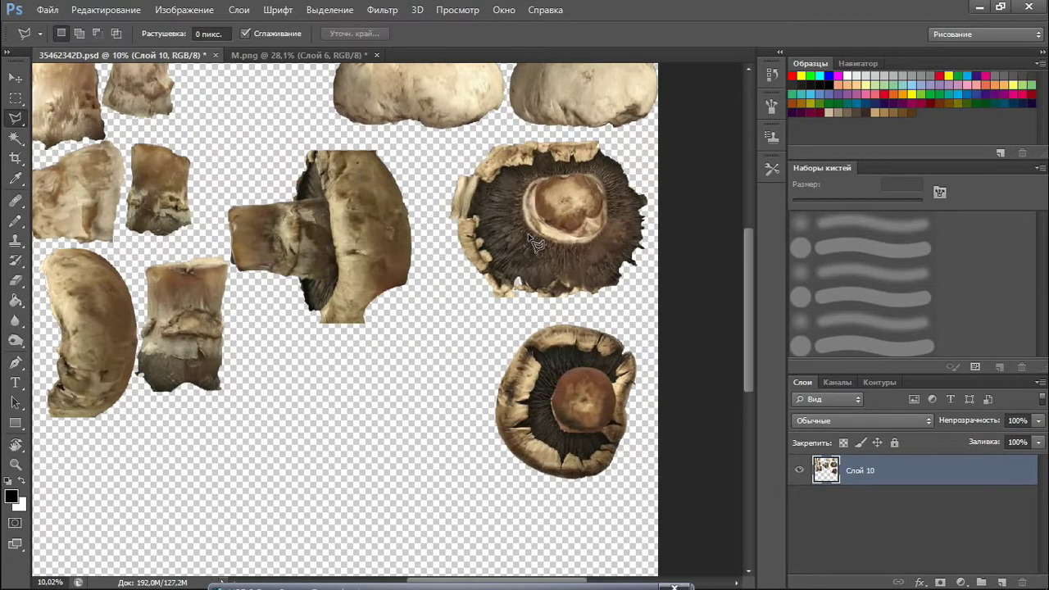
scroll("up", 3)
scroll("down", 3)
scroll("down", 3)
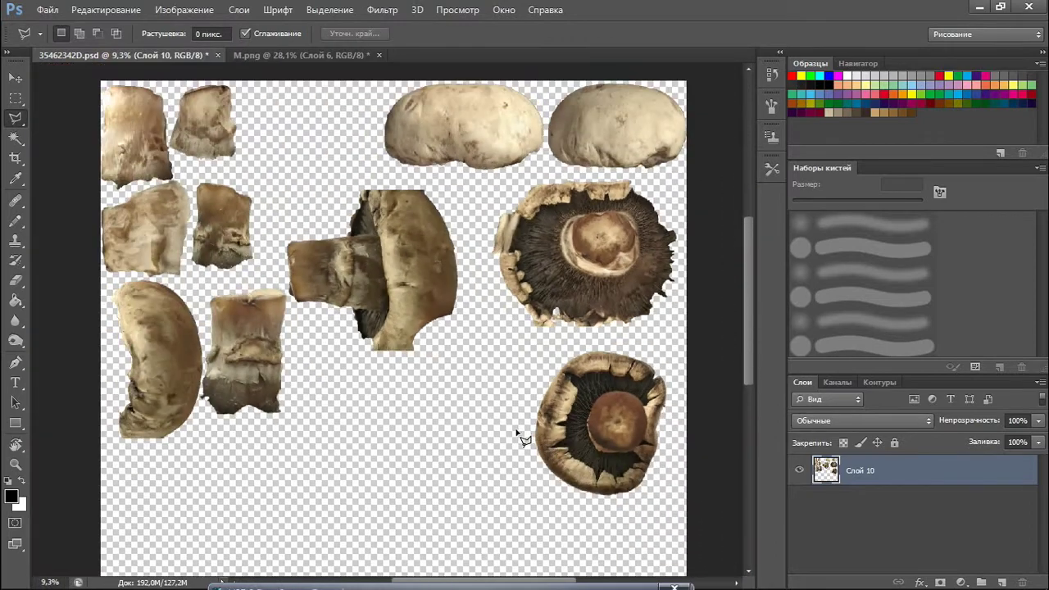
scroll("up", 3)
left_click(551, 326)
key("ctrl+c")
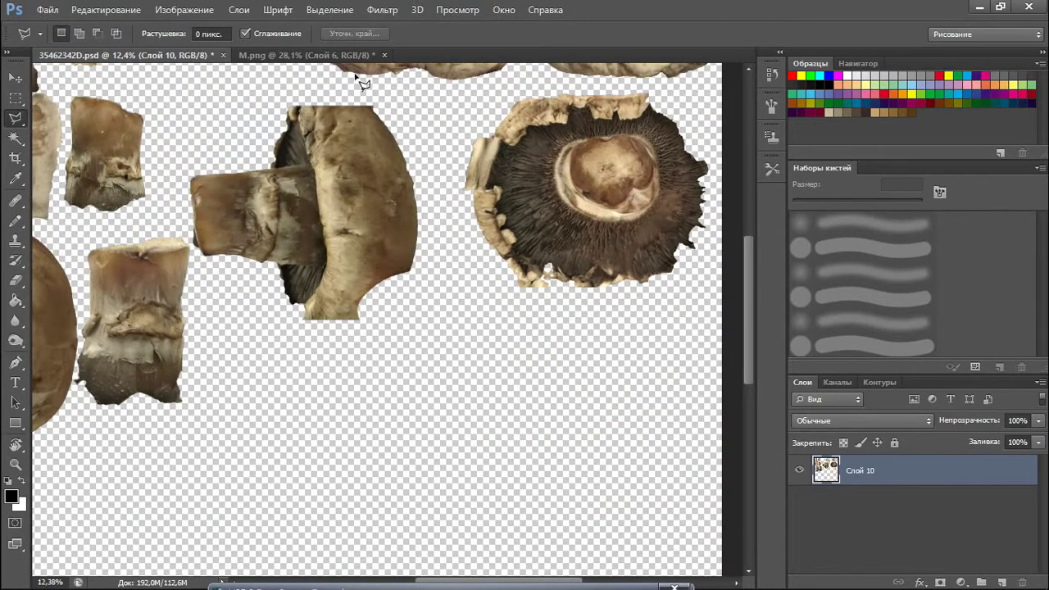
key("ctrl+Tab")
key("ctrl+v")
Scale the pasted gill piece to about 35%, rotate it about 170°, and fit it over the white circle.
key("ctrl+t")
left_click_drag(601, 551, 480, 418)
left_click_drag(358, 355, 518, 349)
left_click_drag(639, 409, 616, 391)
left_click_drag(505, 311, 502, 307)
left_click_drag(629, 371, 452, 324)
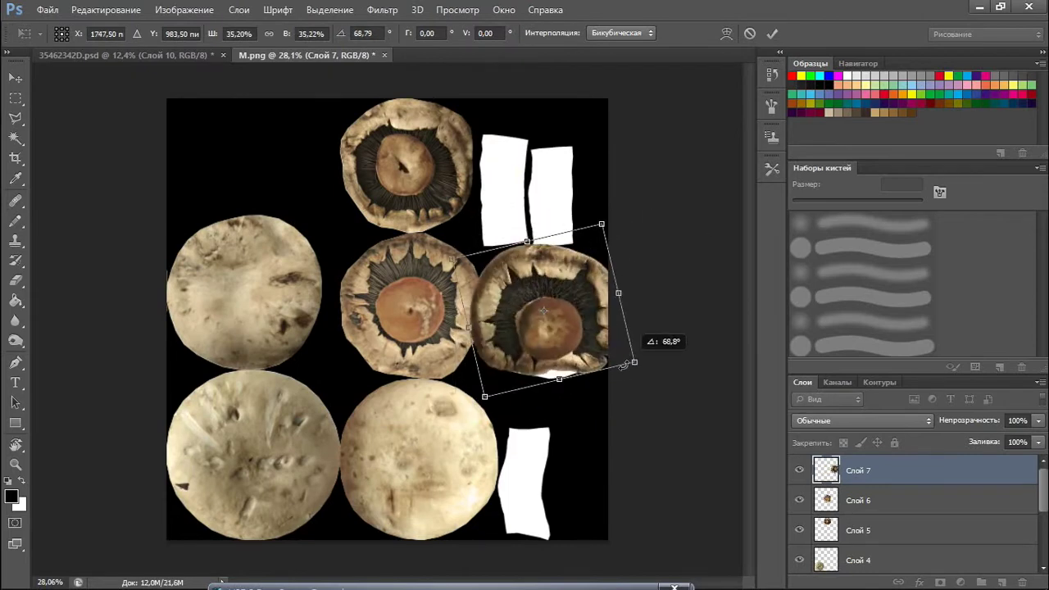
left_click_drag(548, 334, 541, 336)
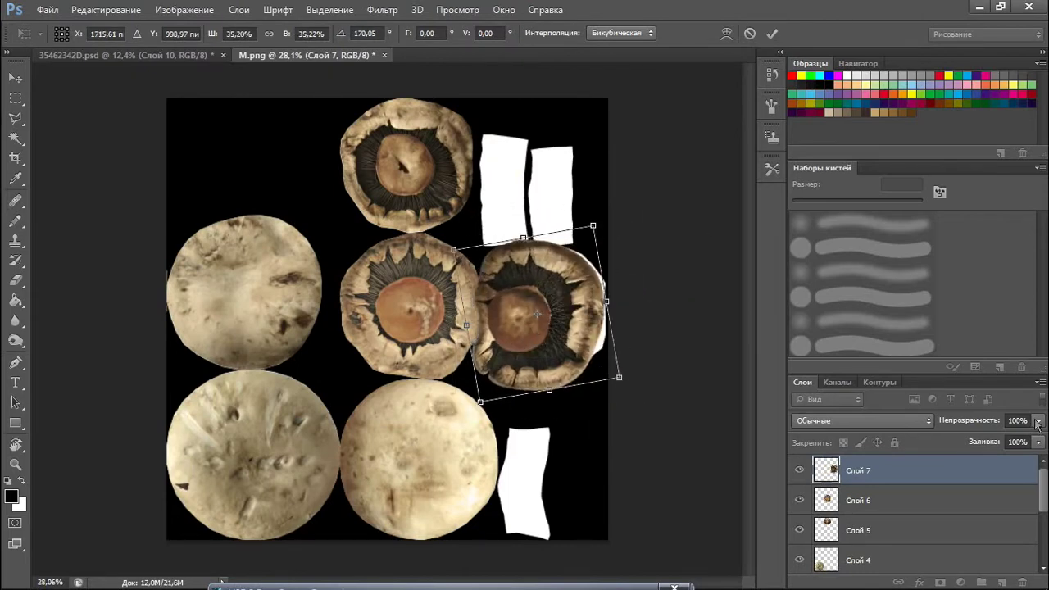
left_click_drag(1038, 421, 983, 427)
left_click_drag(554, 333, 561, 331)
left_click_drag(632, 379, 627, 382)
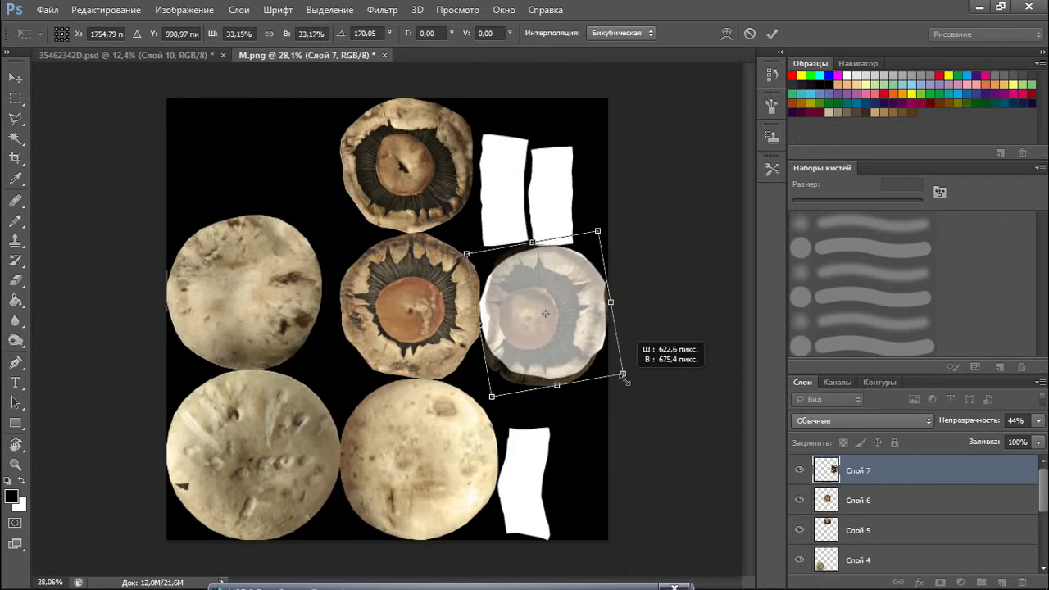
left_click_drag(1038, 420, 1047, 427)
key("Return")
scroll("up", 3)
Set the Healing Brush to Replace mode at size 45 and heal the white gap on the piece's left.
scroll("up", 3)
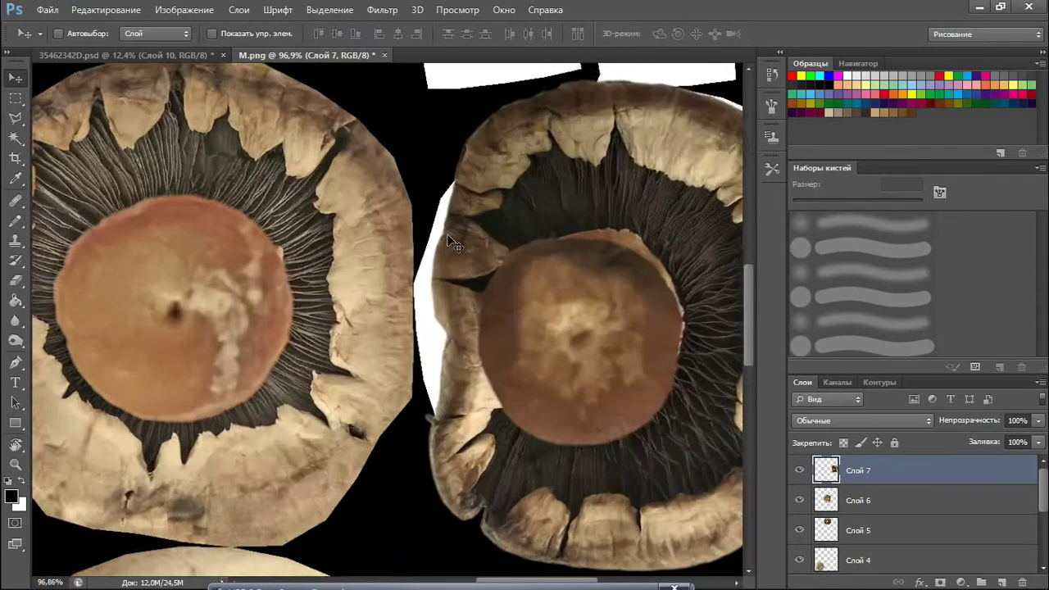
scroll("down", 3)
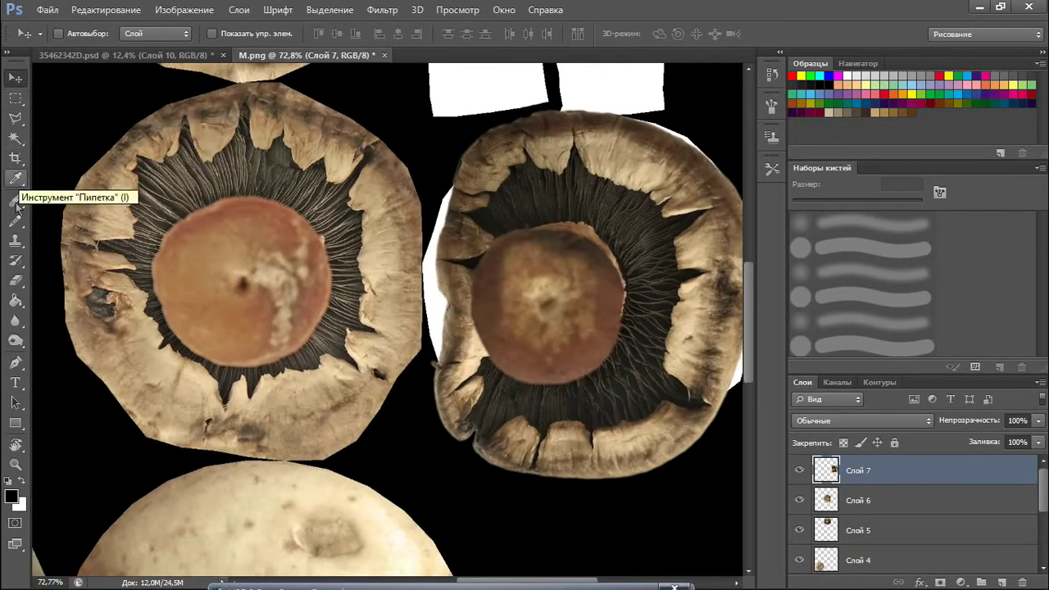
left_click(15, 199)
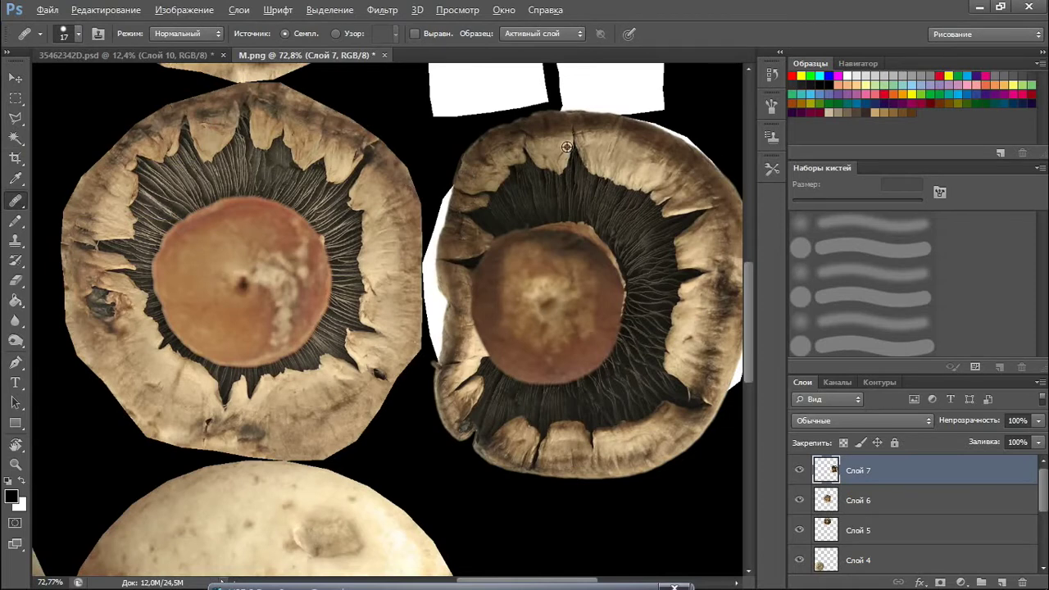
key("shift+plus")
key("bracketright")
key("bracketright")
key("bracketright")
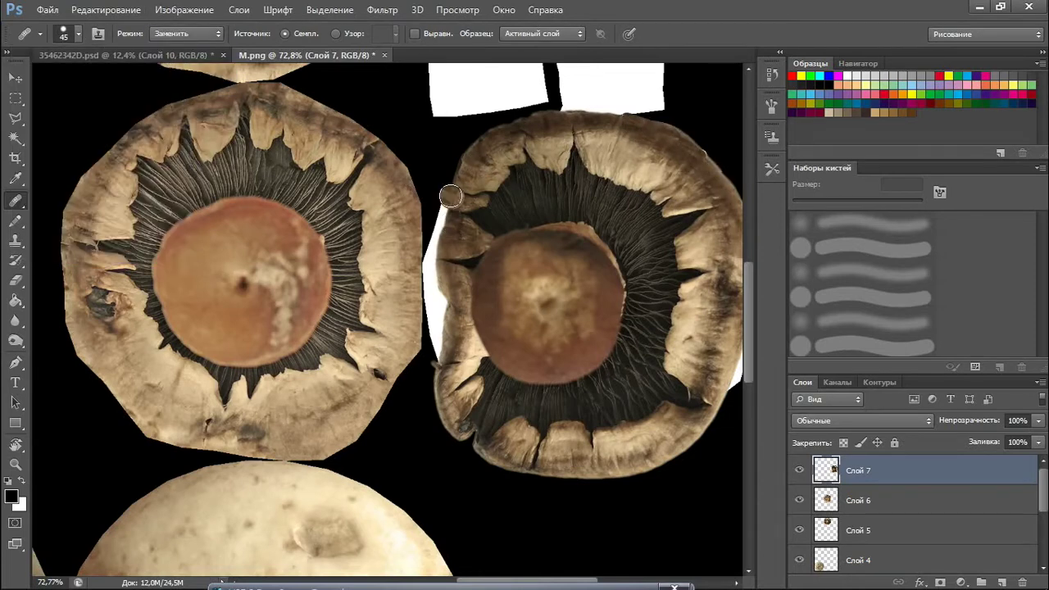
left_click_drag(429, 250, 435, 316)
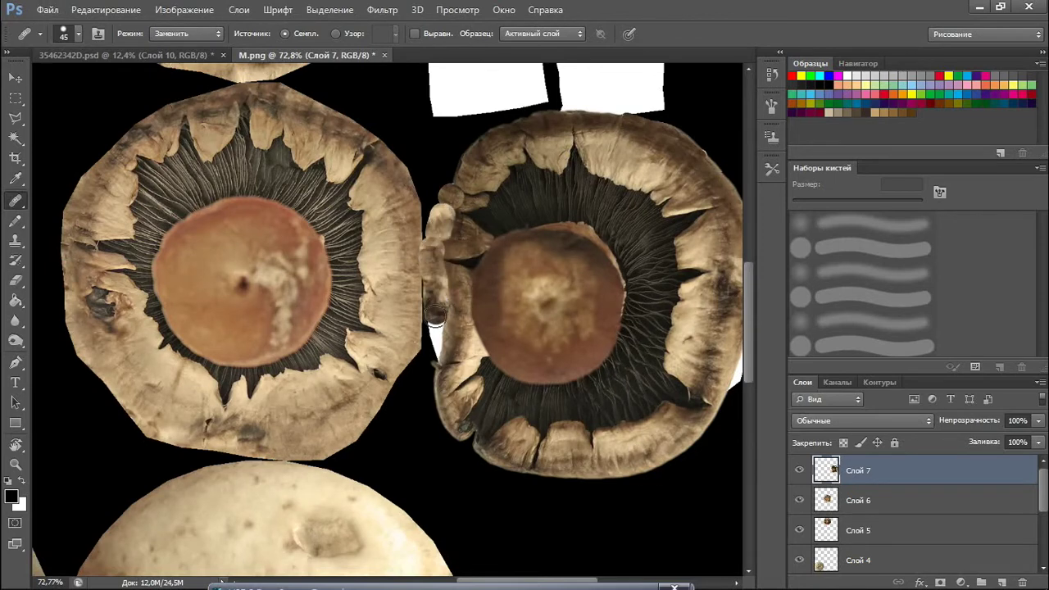
Check the brush size and blend mode settings, then heal the seam along the new piece's left side.
scroll("down", 3)
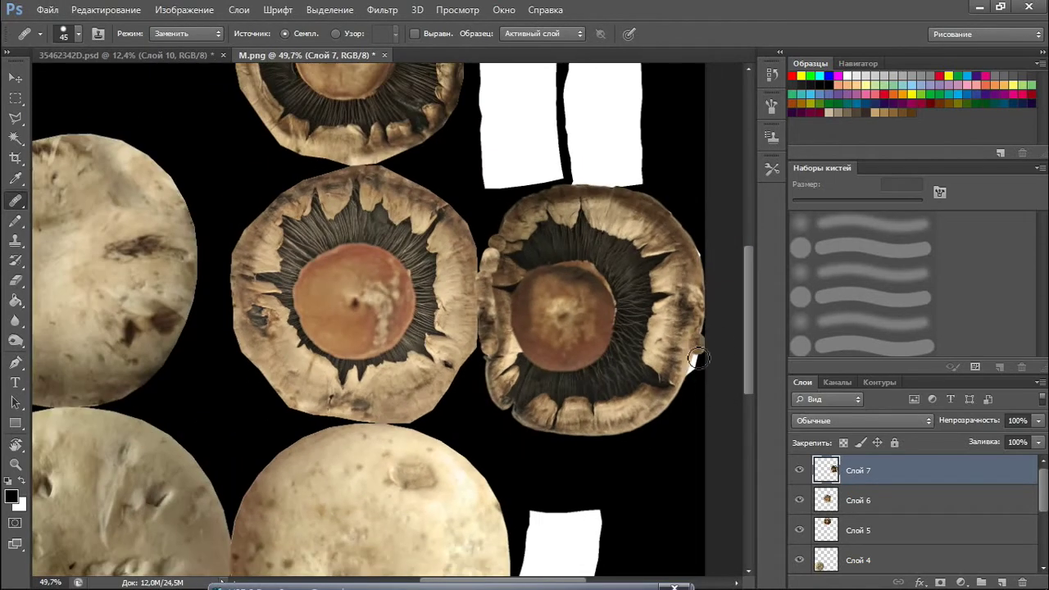
left_click(78, 33)
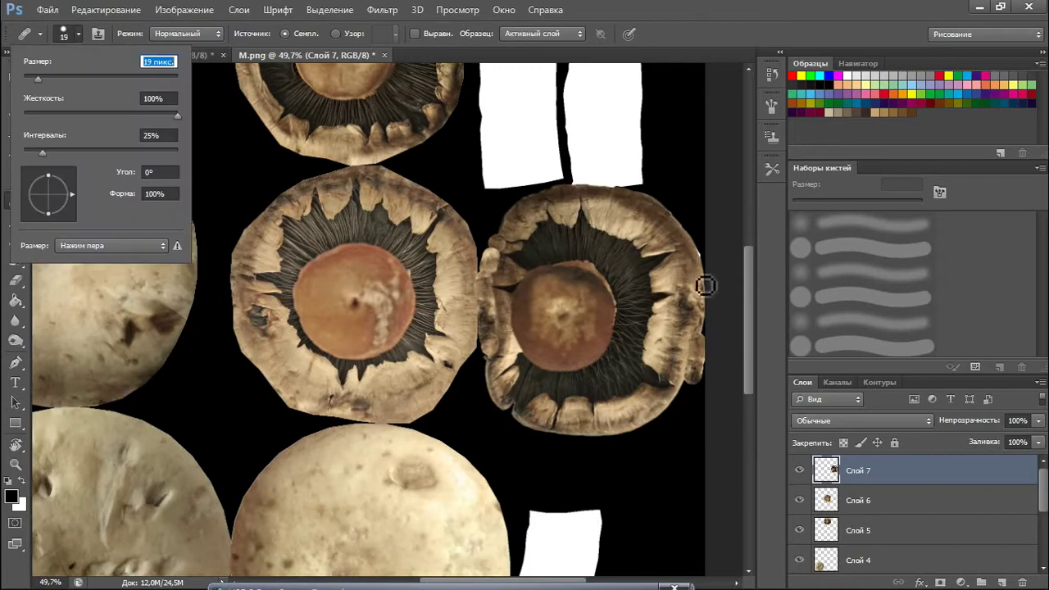
left_click(703, 286)
scroll("up", 3)
left_click(186, 34)
key("Escape")
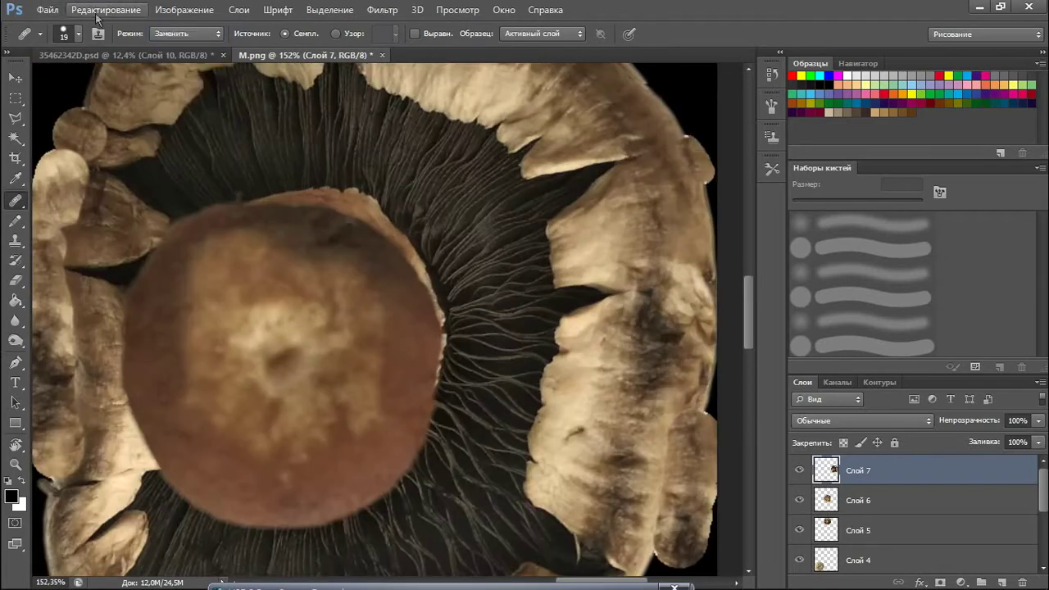
scroll("down", 3)
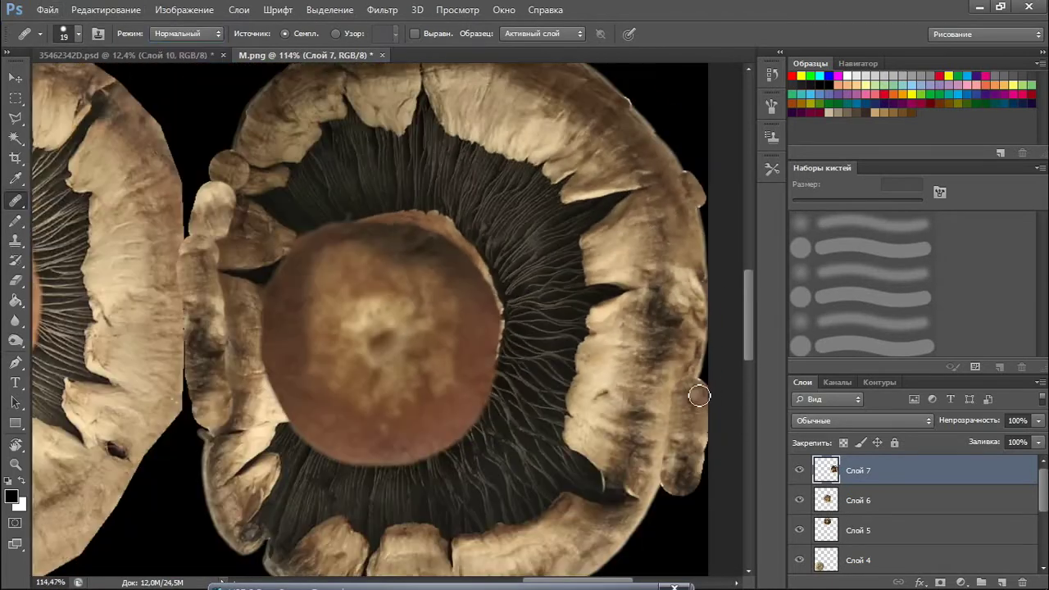
scroll("down", 3)
scroll("up", 3)
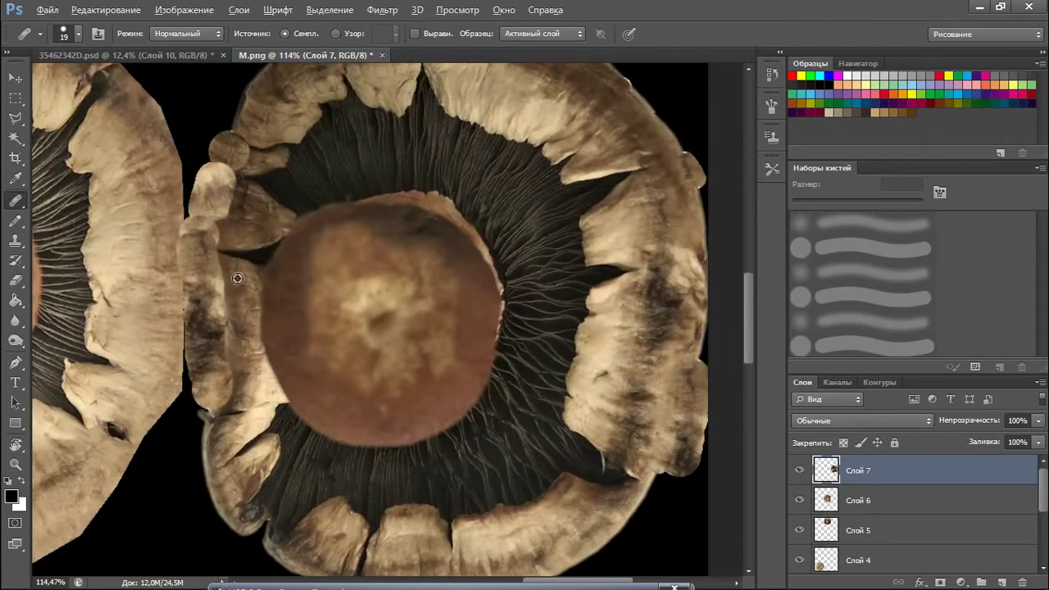
left_click_drag(218, 242, 219, 346)
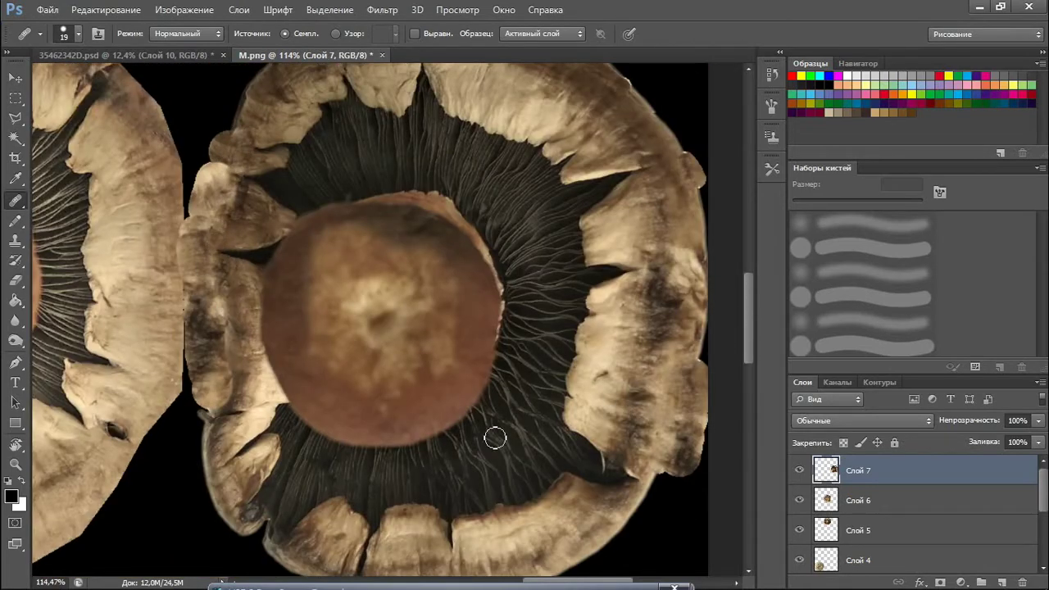
Magic Wand-select the middle gill island shape.
scroll("down", 3)
scroll("down", 3)
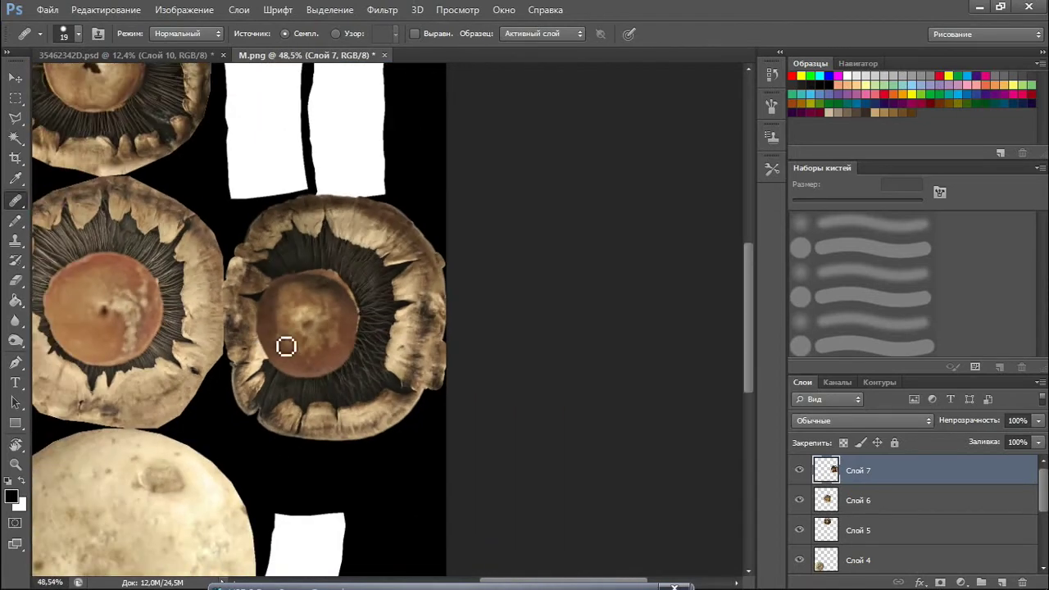
scroll("down", 3)
left_click(858, 530)
key("w")
left_click(320, 297)
Invert the island selection onto a new layer and slant the gill piece's bottom edge to fit the island.
left_click(329, 9)
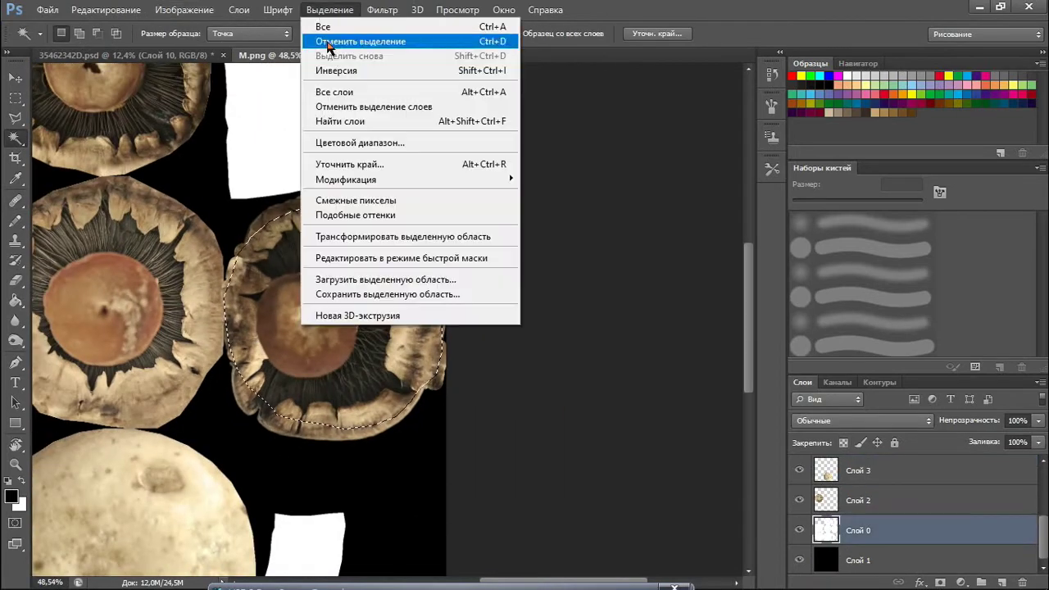
left_click(352, 72)
key("ctrl+j")
key("ctrl+d")
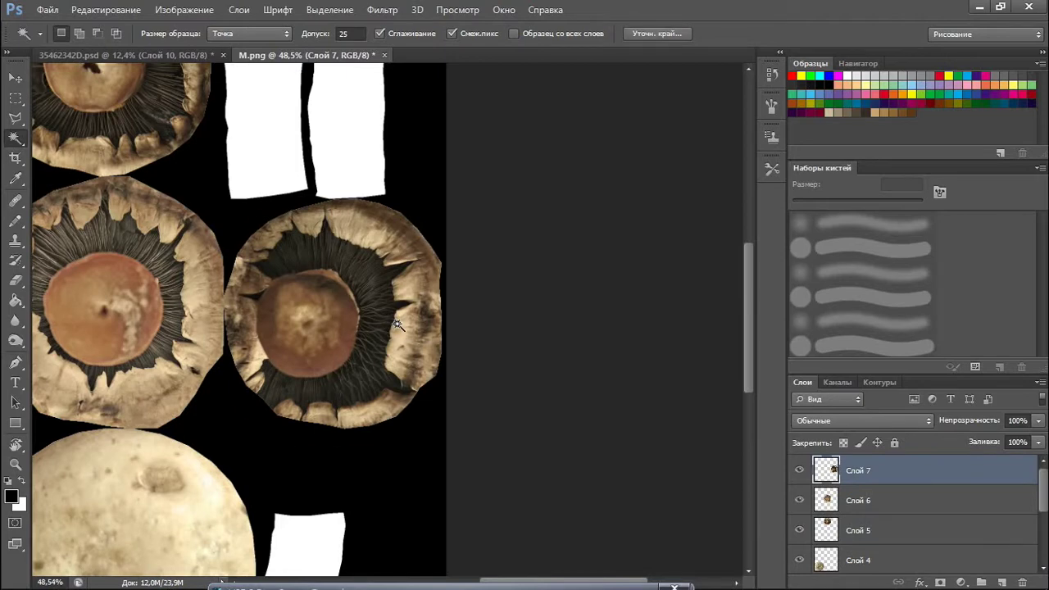
key("v")
key("ctrl+t")
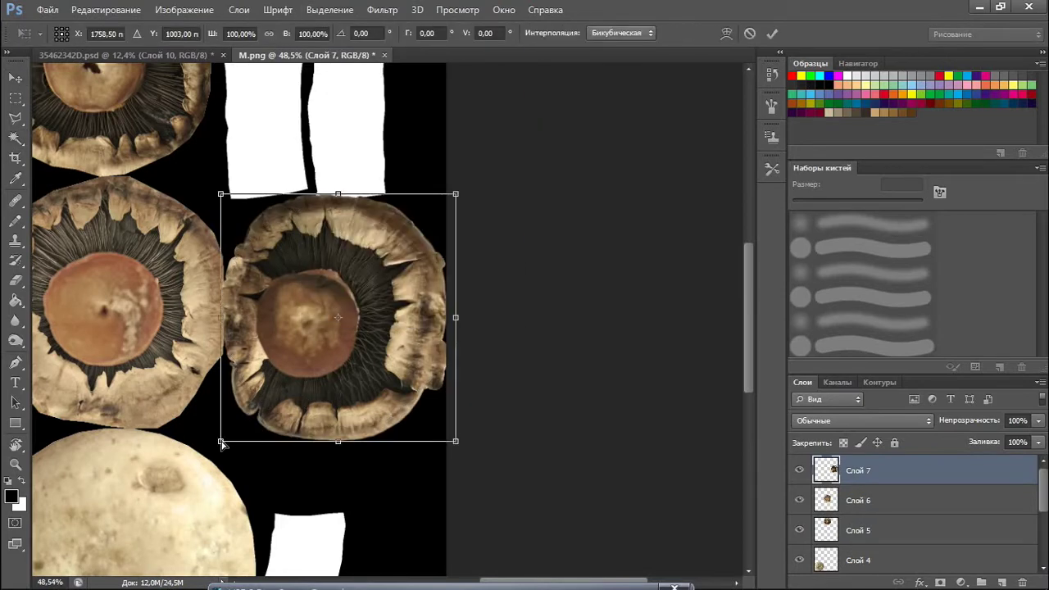
left_click_drag(221, 443, 221, 424)
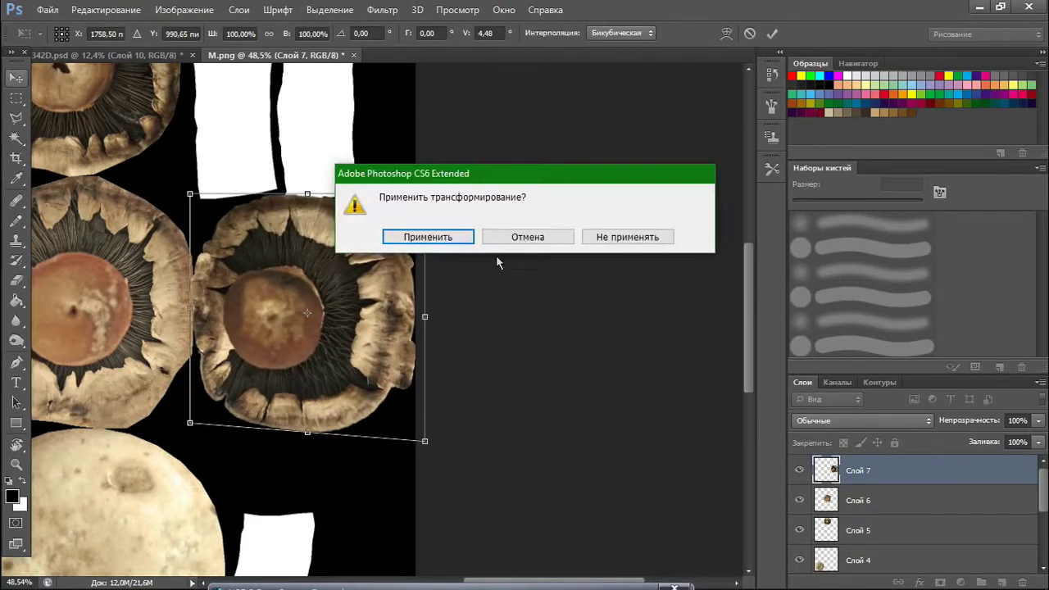
key("Return")
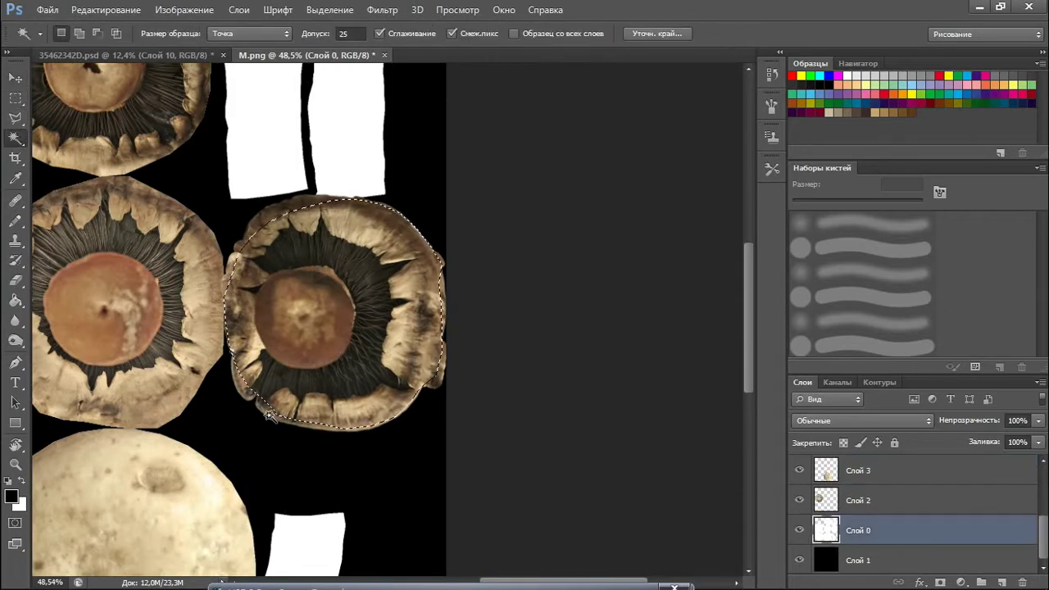
Reload the island outline and copy a Polygonal Lasso patch of the lower rim onto a new layer.
left_click(329, 10)
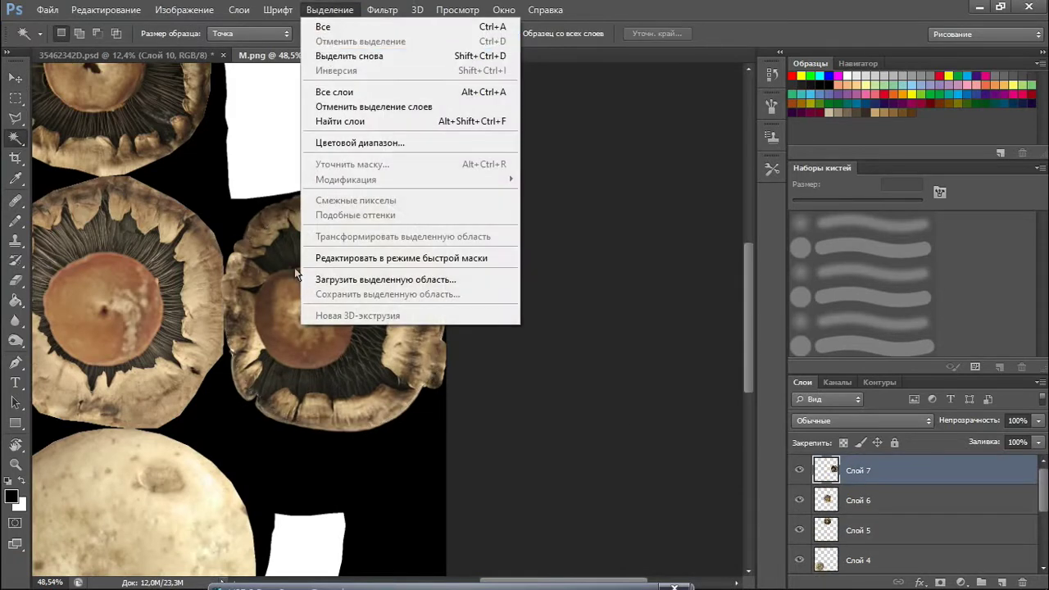
left_click(322, 223)
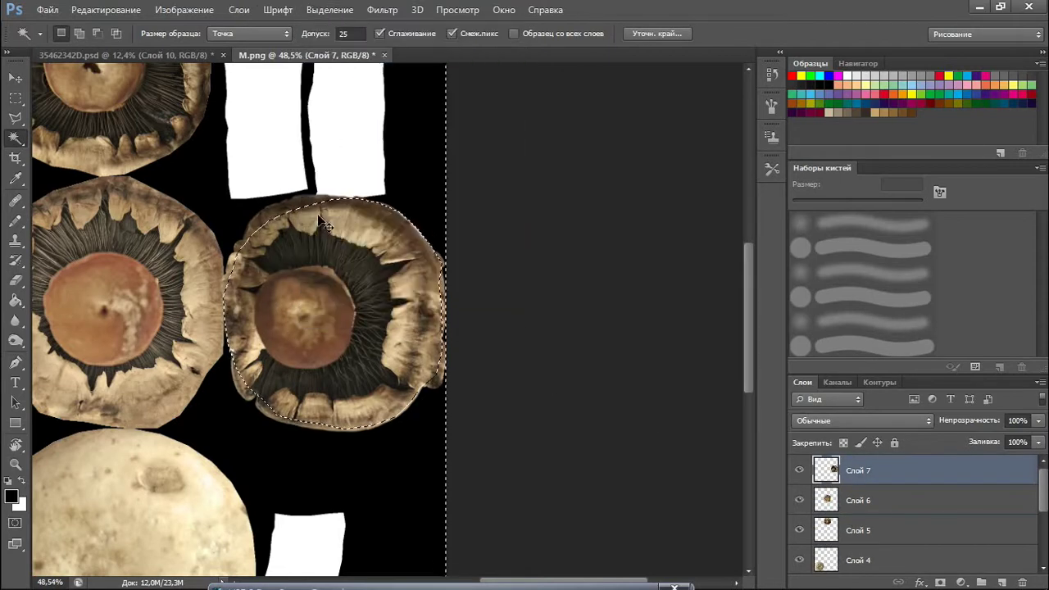
key("ctrl+d")
scroll("up", 3)
left_click(15, 117)
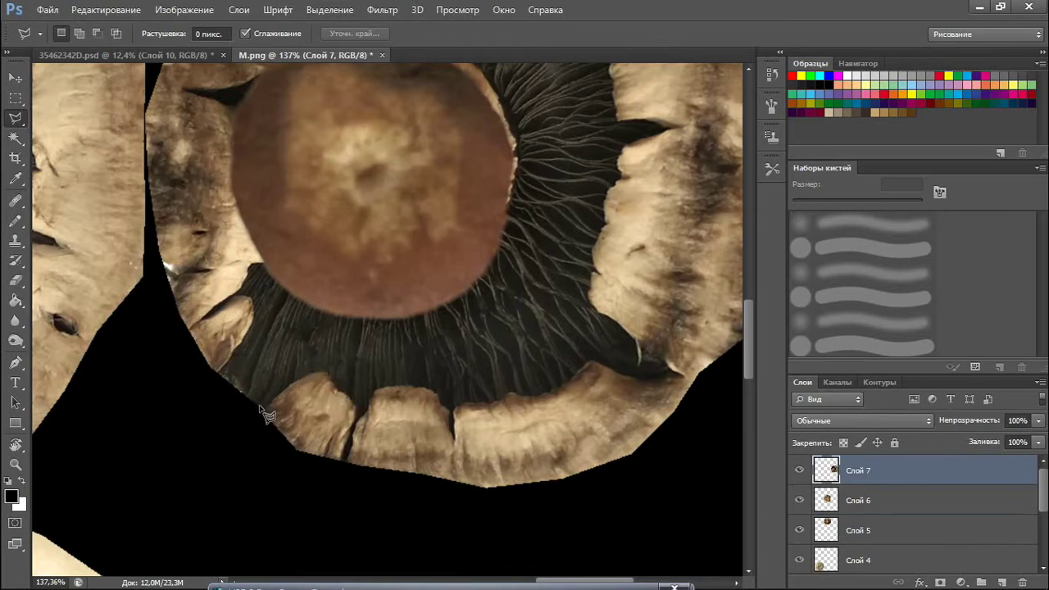
double_click(318, 485)
key("ctrl+j")
key("v")
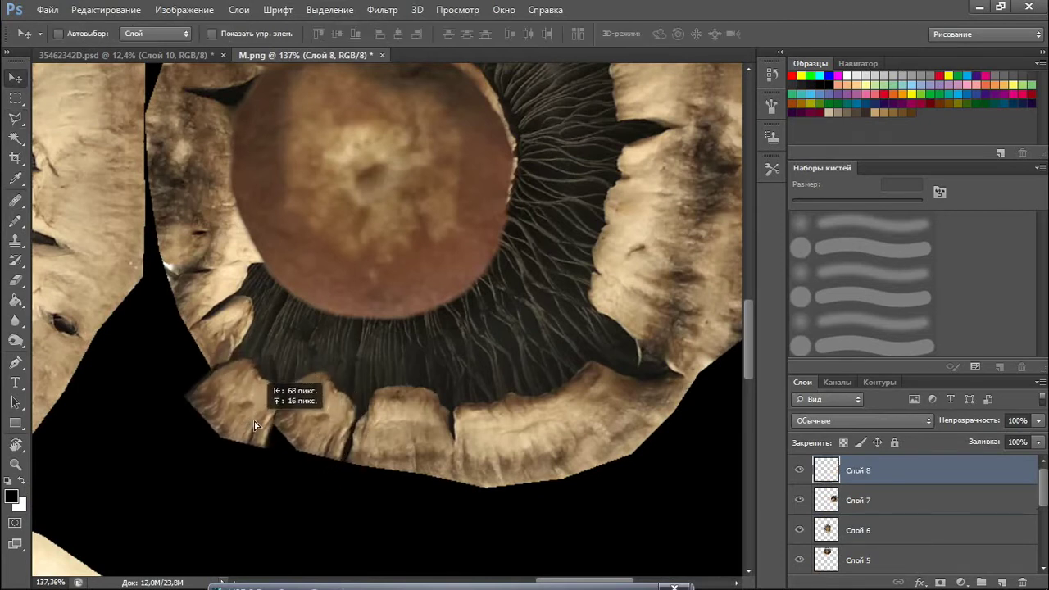
Set the rim patch to Lighten blending and merge it down into the gill piece.
left_click(863, 420)
left_click(820, 51)
key("shift+plus")
key("shift+plus")
key("shift+plus")
key("shift+plus")
key("shift+plus")
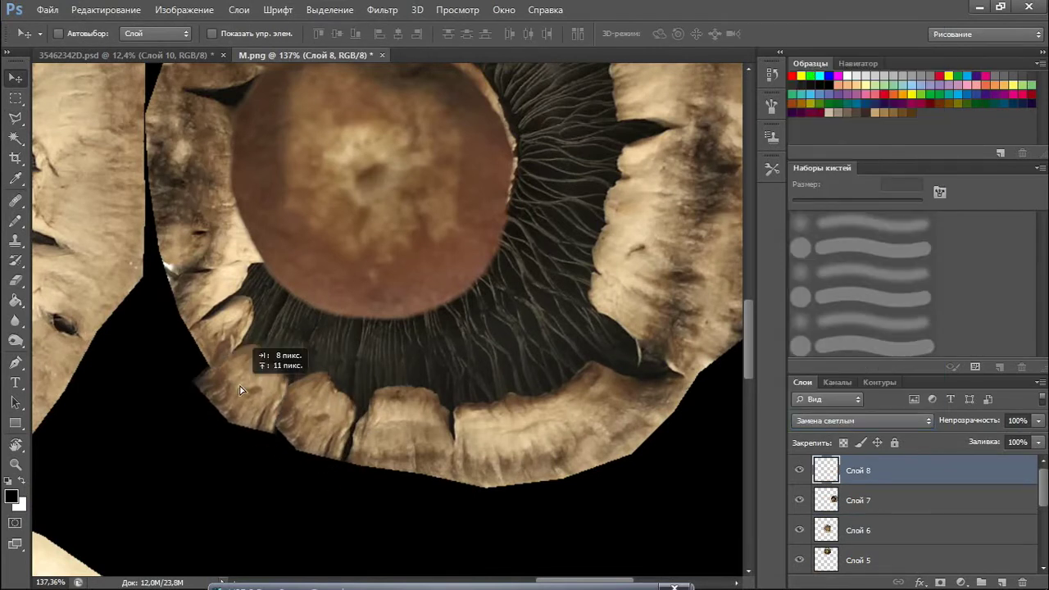
right_click(830, 508)
left_click(726, 237)
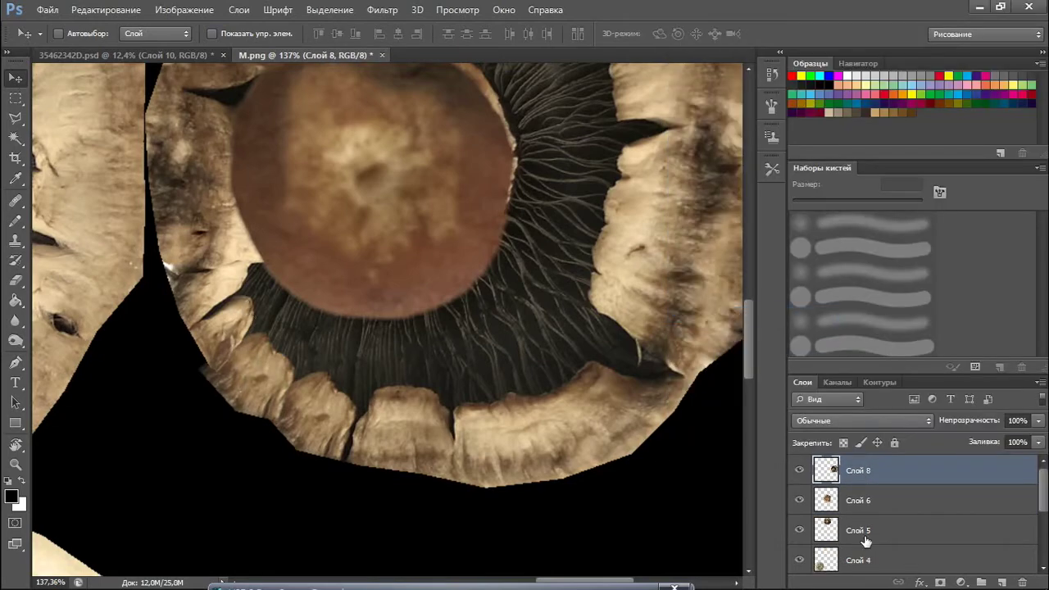
key("w")
left_click(421, 84)
left_click(338, 10)
left_click(352, 42)
Polygonal Lasso the remaining gap along the cap edge, then return to 35462342D.psd.
scroll("down", 3)
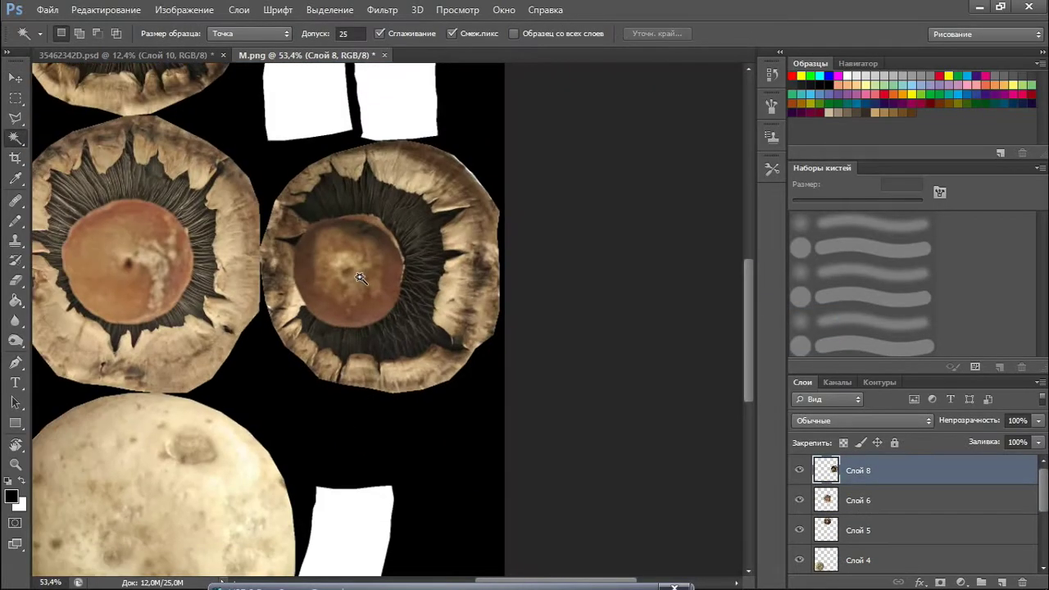
scroll("up", 3)
scroll("down", 3)
scroll("down", 3)
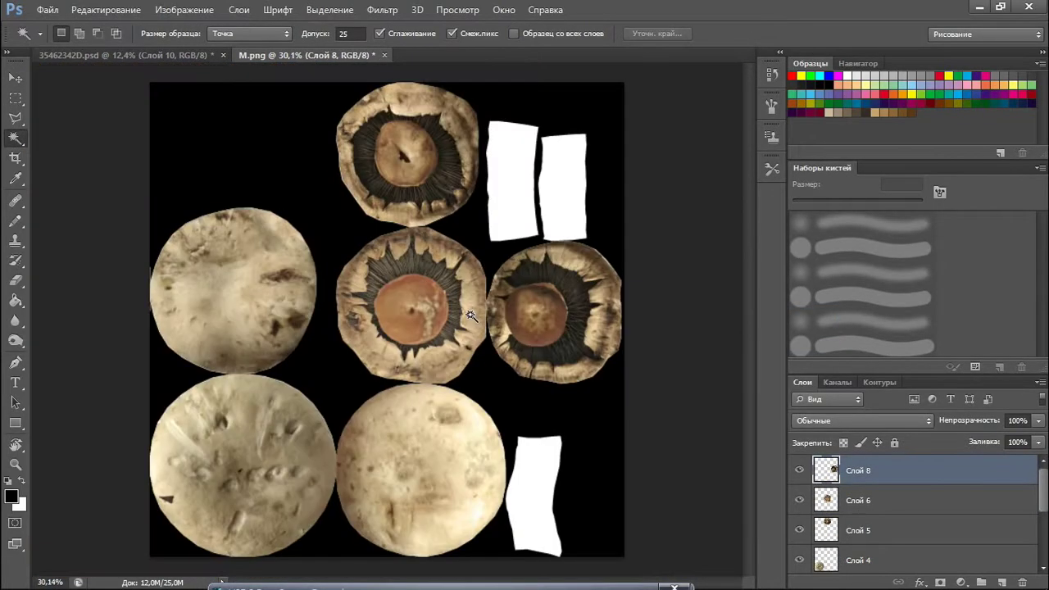
scroll("up", 3)
scroll("up", 3)
scroll("down", 3)
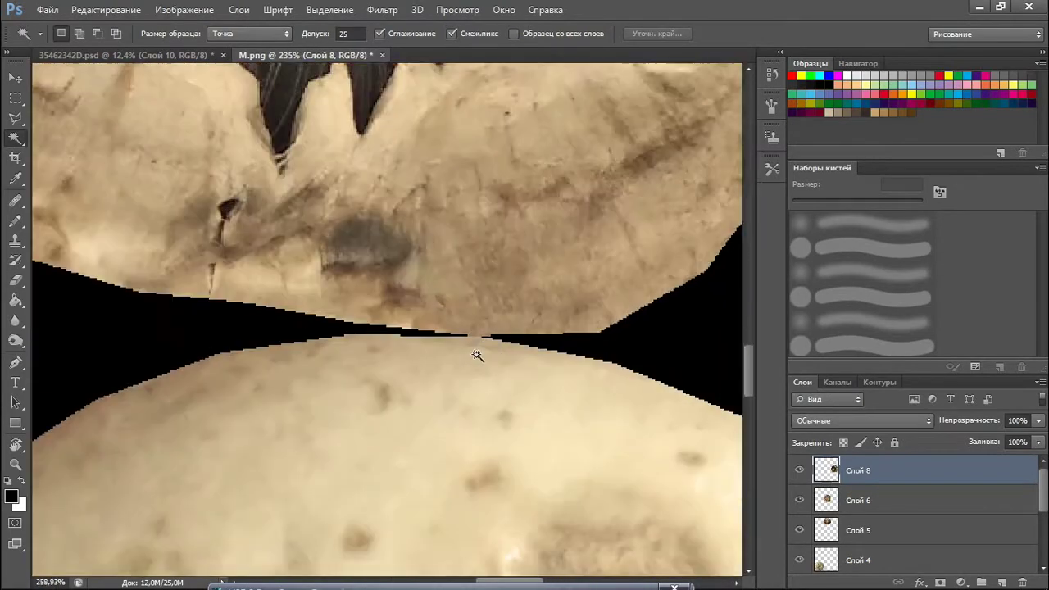
scroll("down", 3)
scroll("up", 3)
scroll("down", 3)
left_click(857, 500)
key("l")
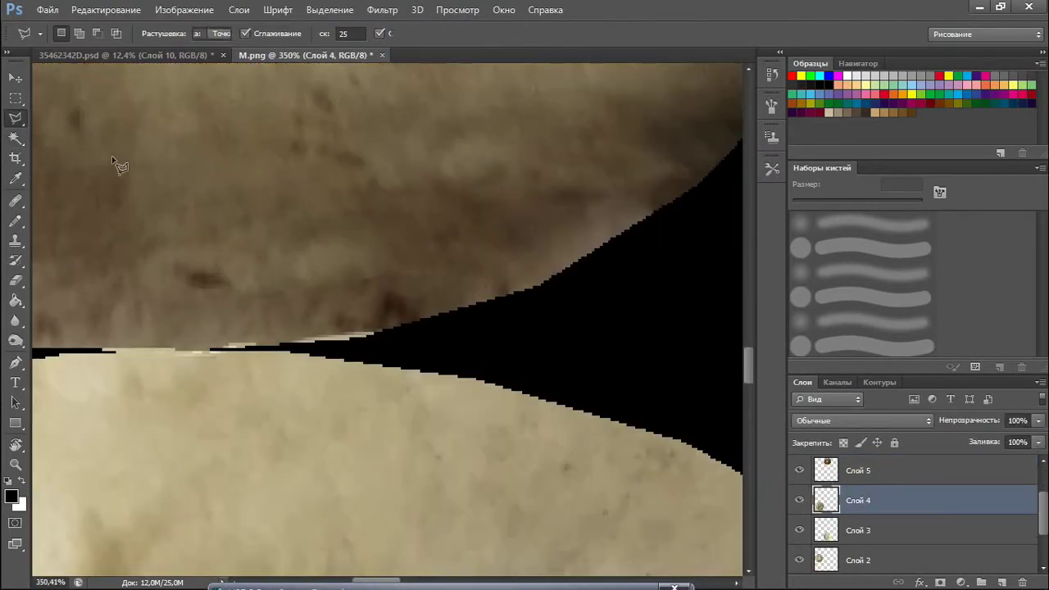
left_click(420, 314)
left_click(392, 339)
left_click(420, 314)
scroll("down", 3)
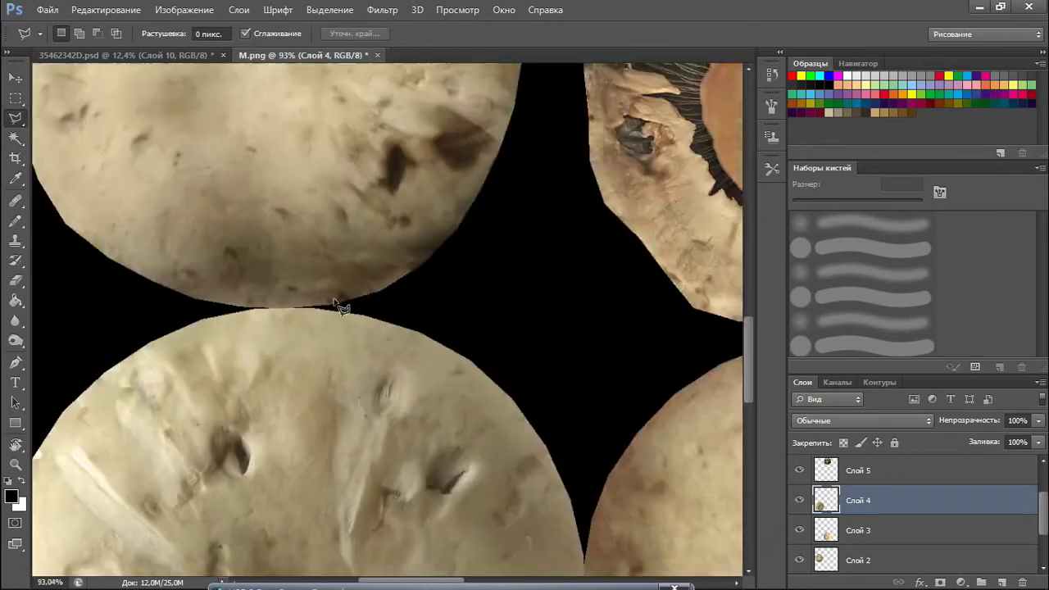
scroll("down", 3)
key("ctrl+Tab")
scroll("down", 3)
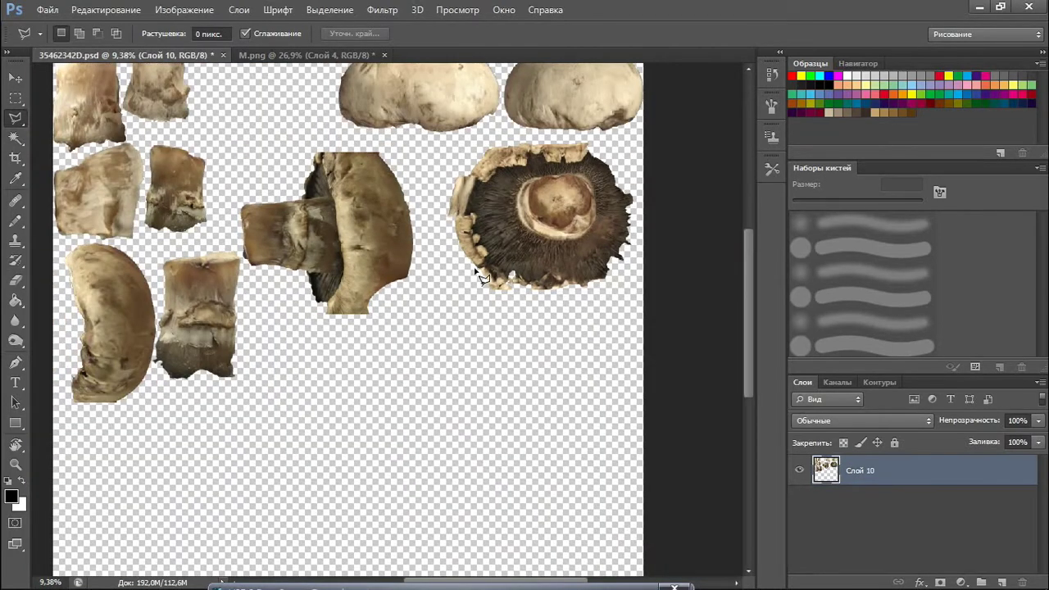
Copy an outlined stem piece from 35462342D.psd and paste it into M.png.
scroll("down", 3)
scroll("up", 3)
scroll("up", 3)
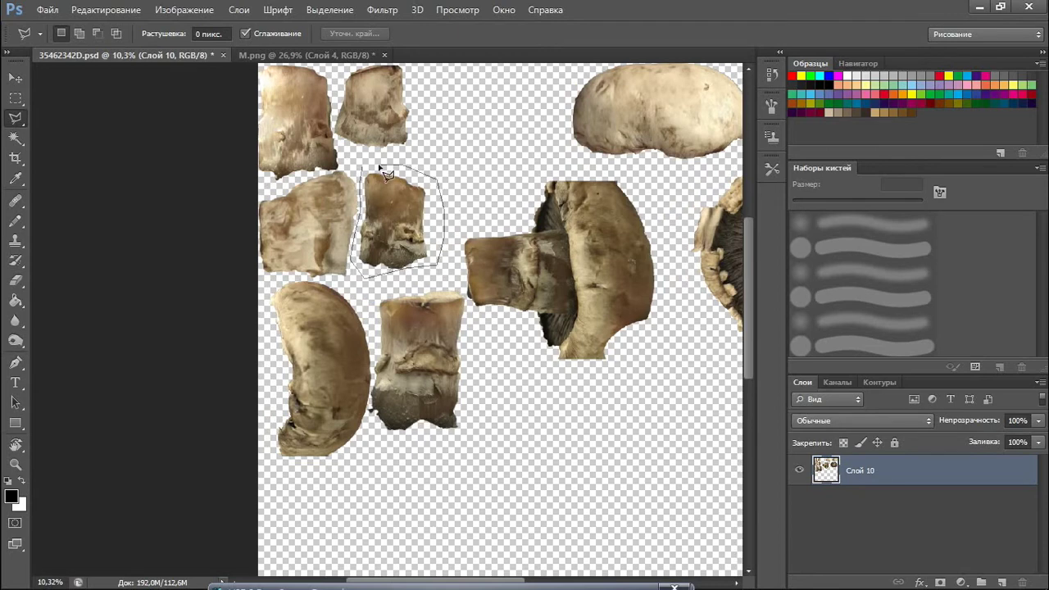
left_click(379, 168)
key("ctrl+c")
key("ctrl+Tab")
key("ctrl+v")
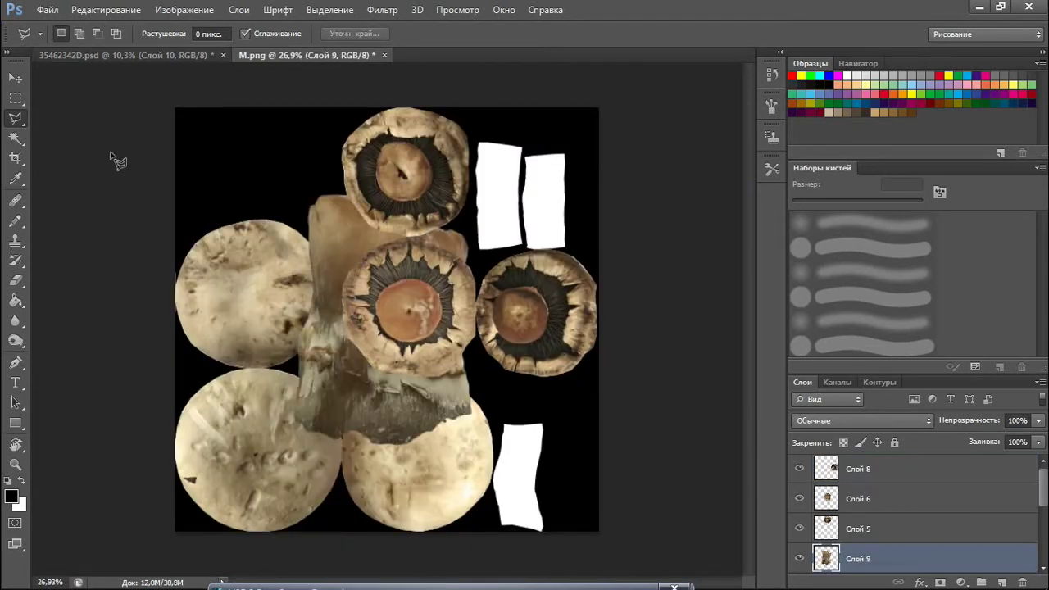
Shrink the pasted stem piece to about 23% and rotate it slightly counterclockwise.
key("ctrl+t")
left_click_drag(432, 276, 524, 246)
scroll("up", 3)
left_click_drag(751, 279, 751, 242)
left_click_drag(526, 303, 525, 323)
left_click_drag(513, 207, 526, 201)
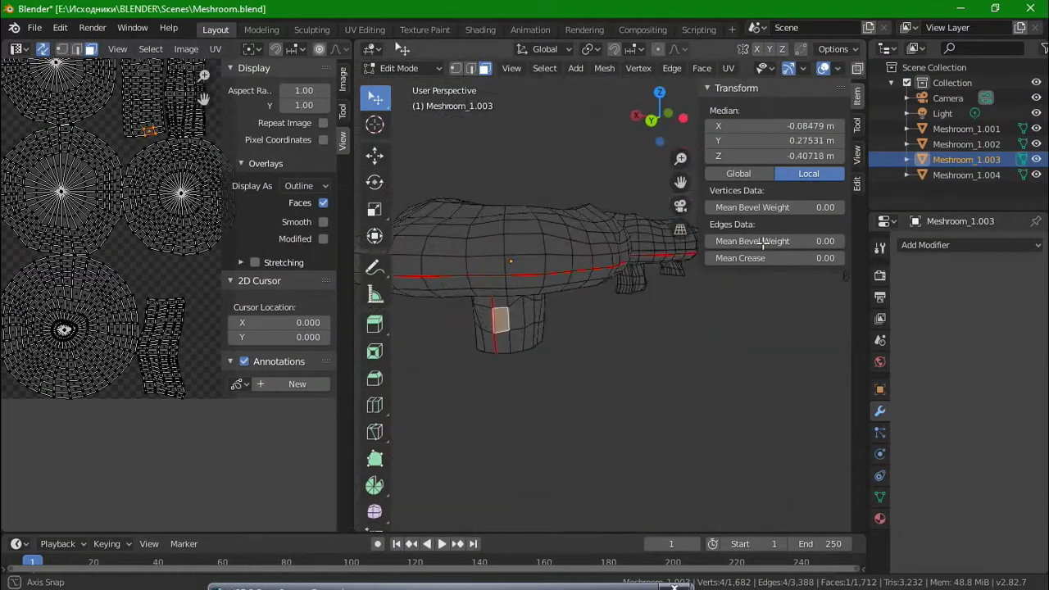
left_click_drag(763, 241, 153, 166)
left_click(147, 119)
scroll("down", 3)
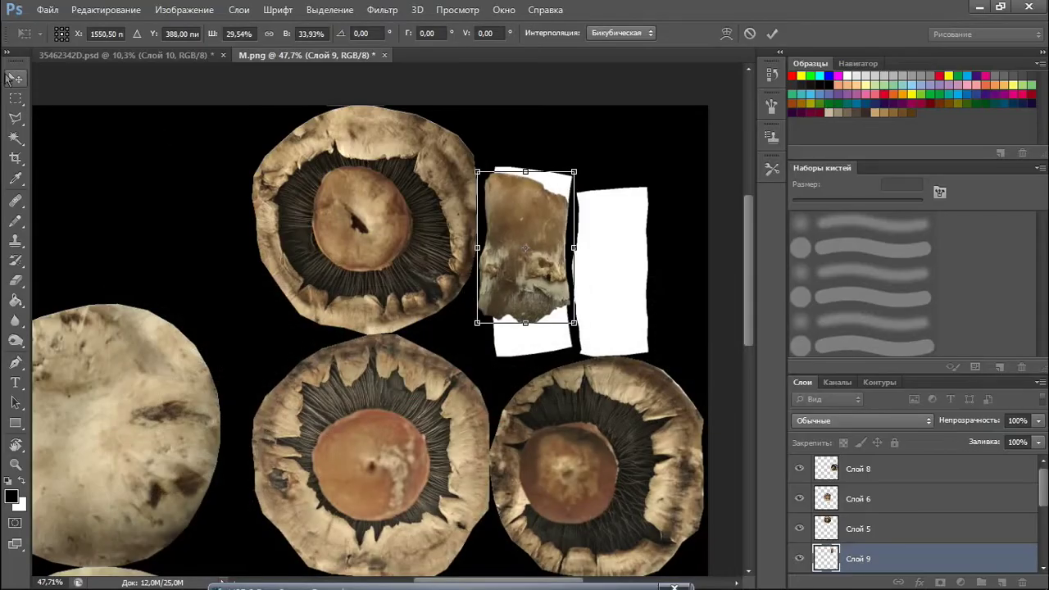
key("ctrl+t")
scroll("down", 3)
left_click_drag(644, 333, 590, 201)
scroll("up", 3)
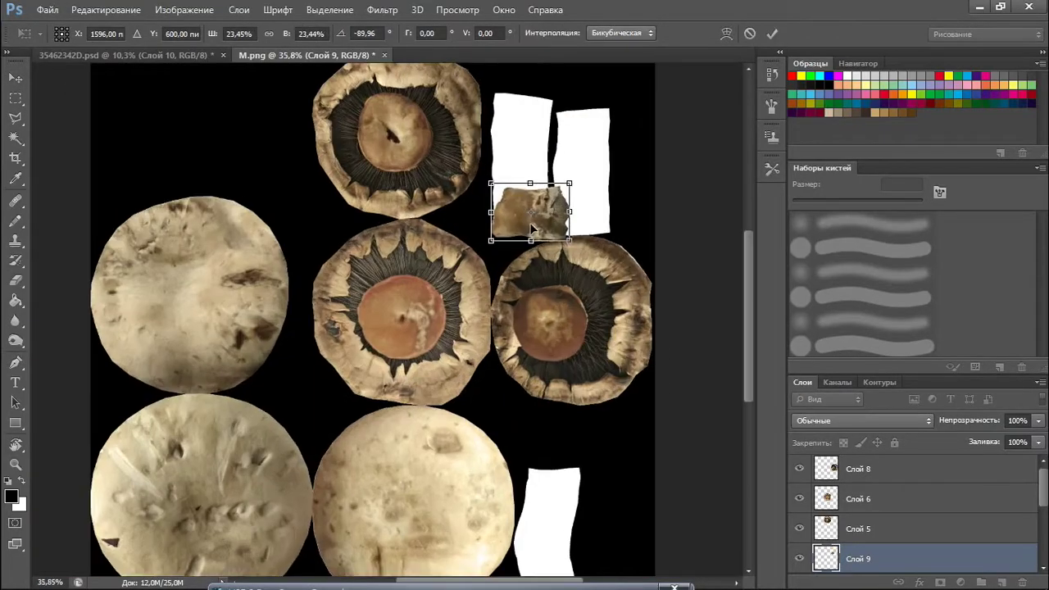
left_click_drag(599, 143, 591, 135)
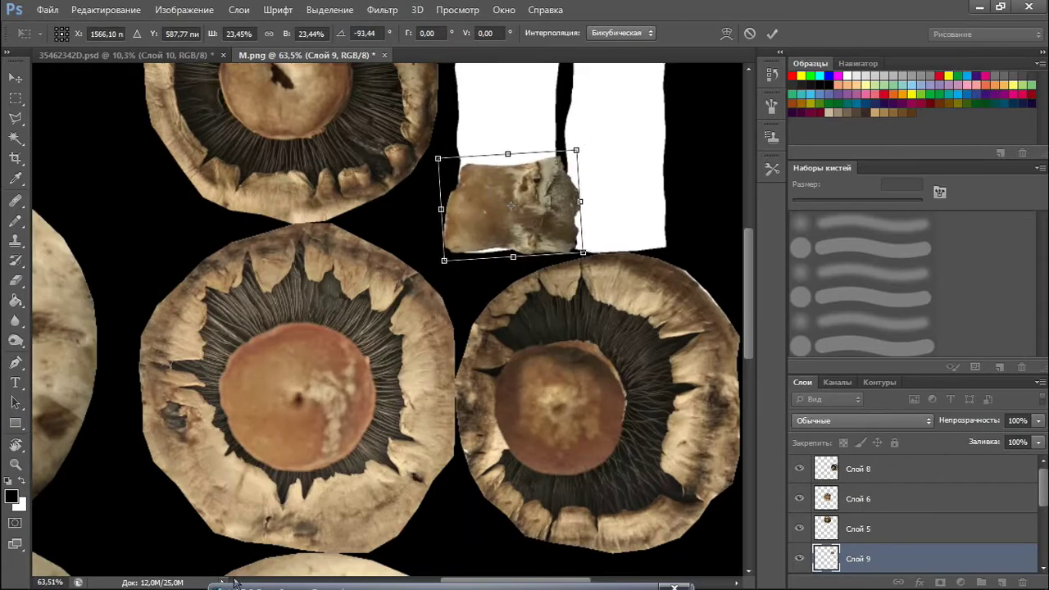
Position the stem piece under the right white strip and apply the transformation.
left_click_drag(498, 257, 536, 103)
left_click(537, 102)
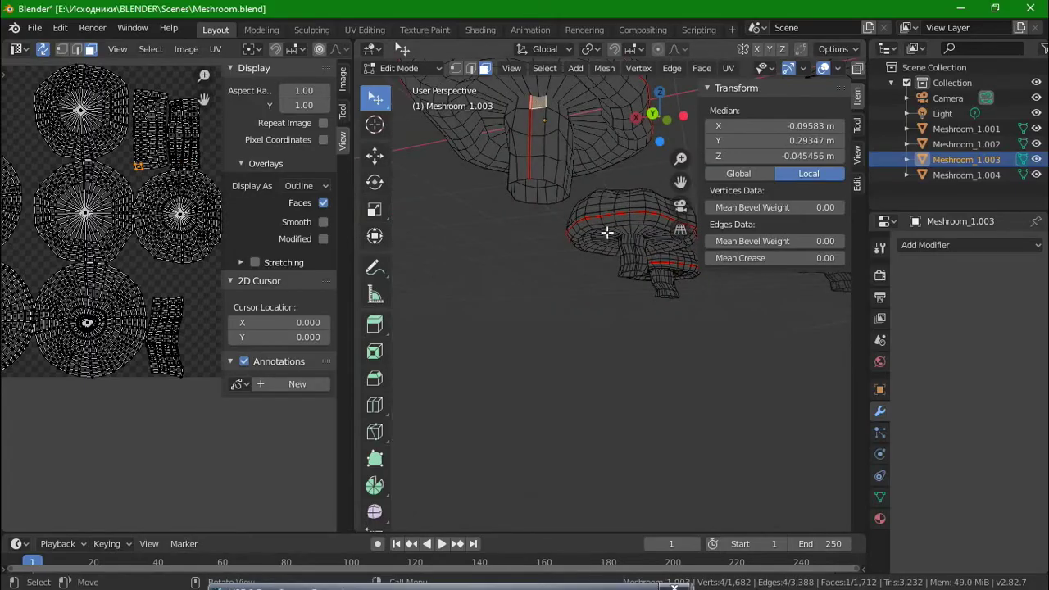
left_click_drag(624, 240, 662, 276)
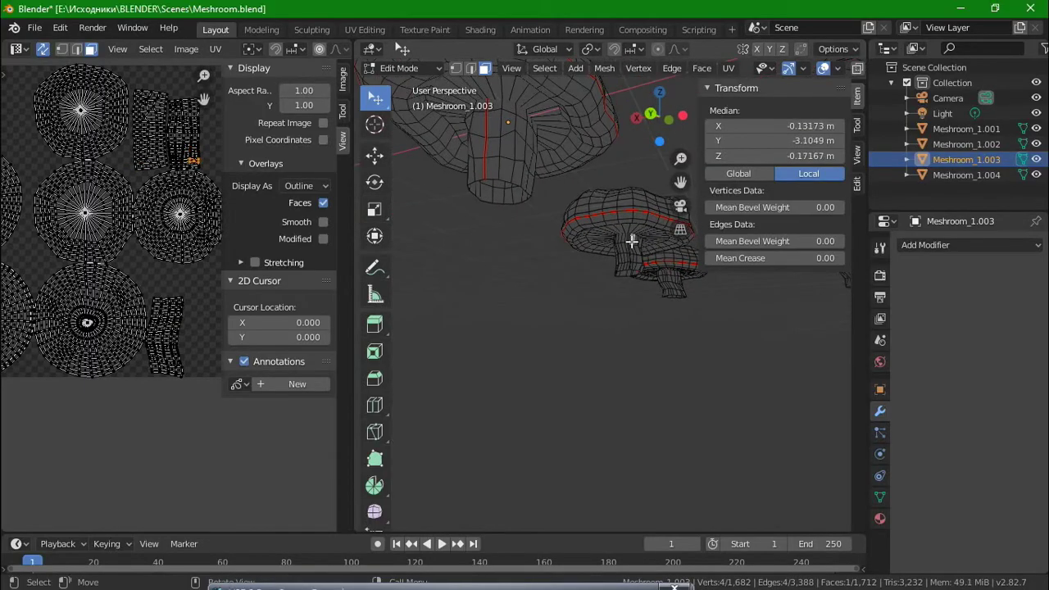
left_click_drag(512, 219, 566, 216)
scroll("up", 3)
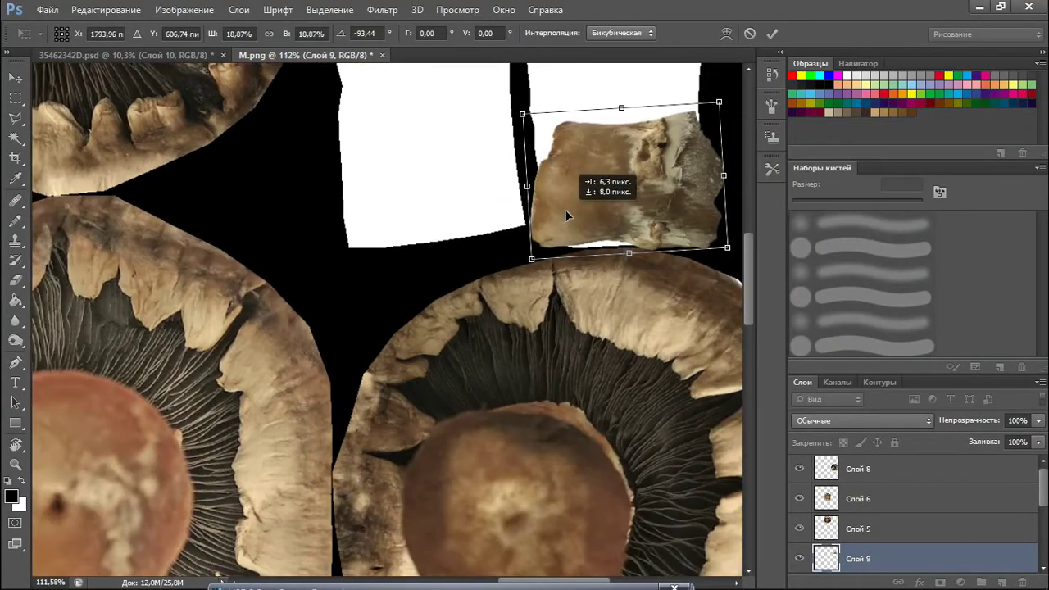
scroll("down", 3)
key("v")
left_click(410, 237)
scroll("up", 3)
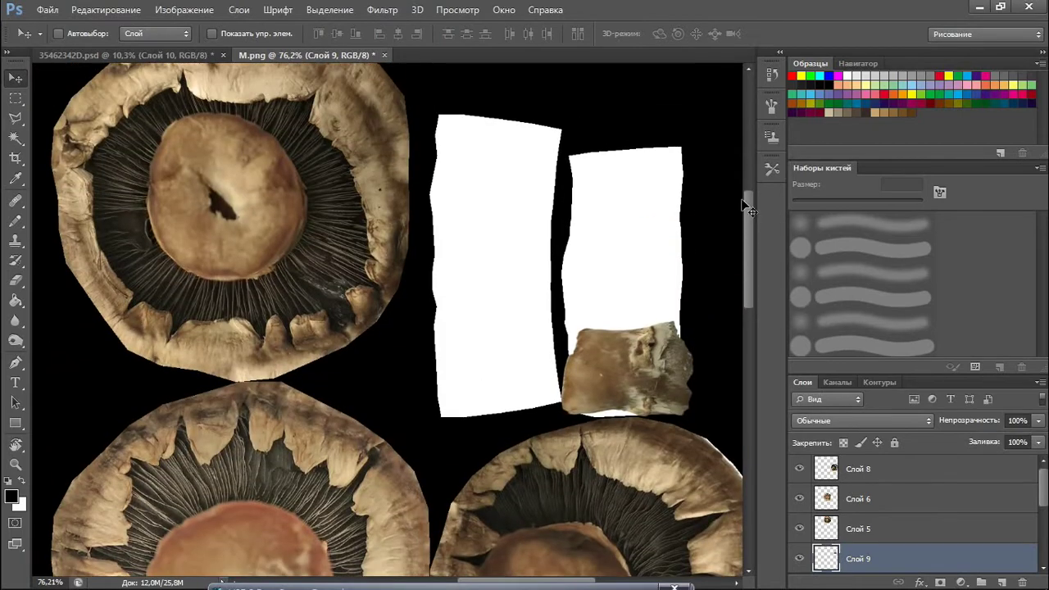
key("ctrl+Tab")
key("l")
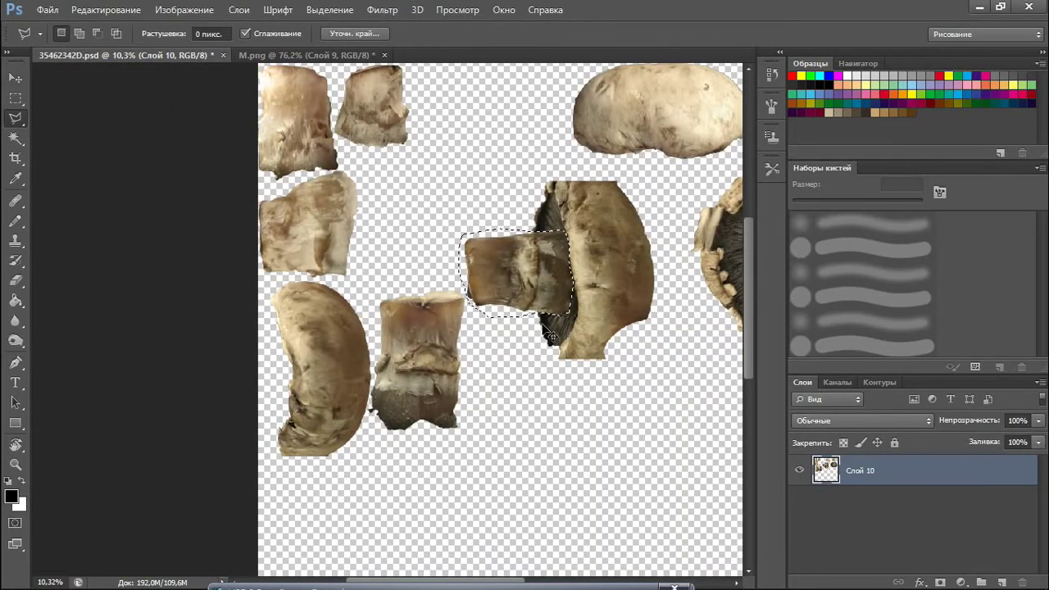
Paste the copied stem piece into M.png, then scale, rotate and move it over the white strip.
key("ctrl+c")
key("ctrl+Tab")
scroll("down", 3)
key("ctrl+v")
key("ctrl+t")
scroll("up", 3)
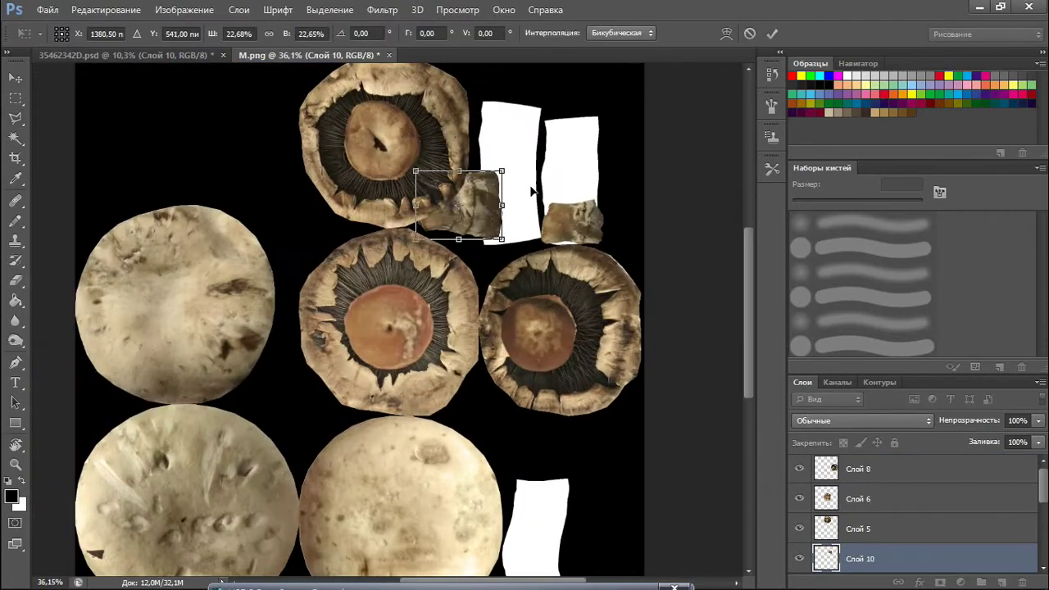
scroll("up", 3)
left_click_drag(430, 246, 434, 271)
left_click_drag(648, 132, 633, 92)
left_click_drag(635, 252, 637, 265)
left_click_drag(564, 191, 561, 213)
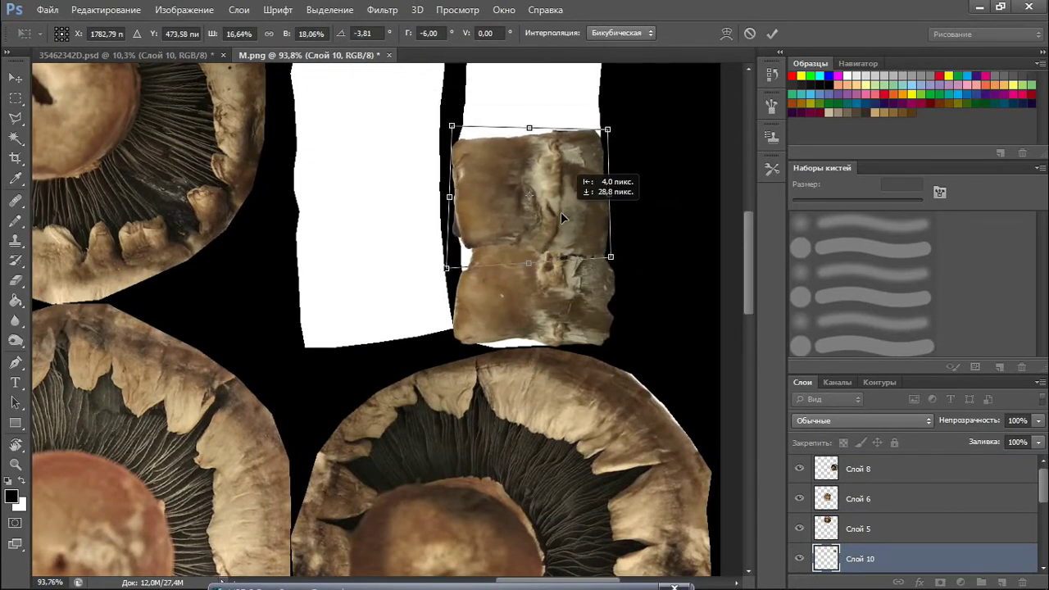
key("Return")
Duplicate the stem piece layer and flip the copy, stretching it downward.
scroll("down", 3)
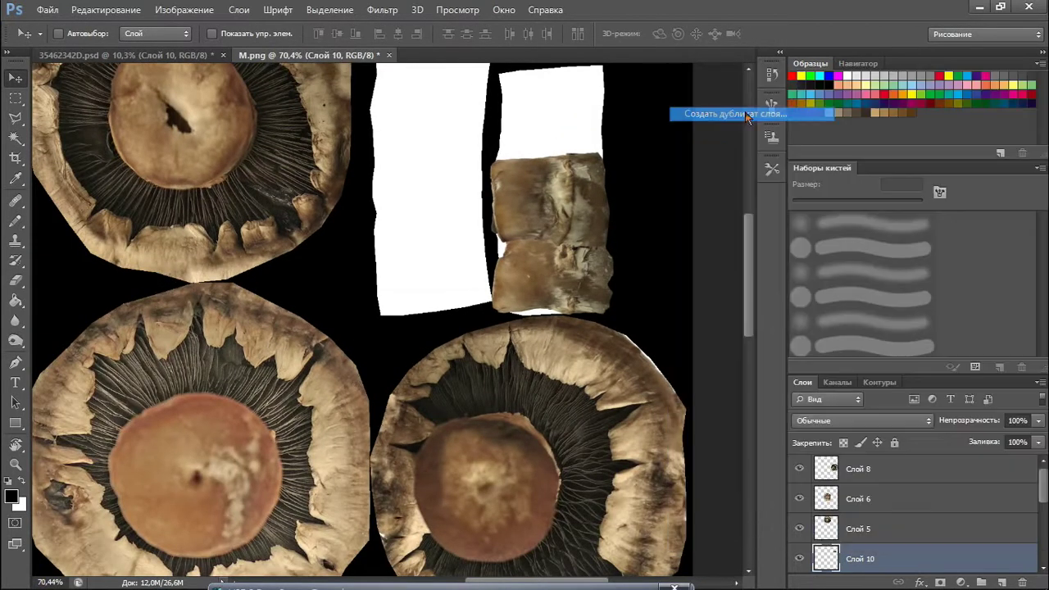
left_click(747, 114)
key("ctrl+t")
scroll("up", 3)
left_click_drag(546, 174, 546, 167)
key("Return")
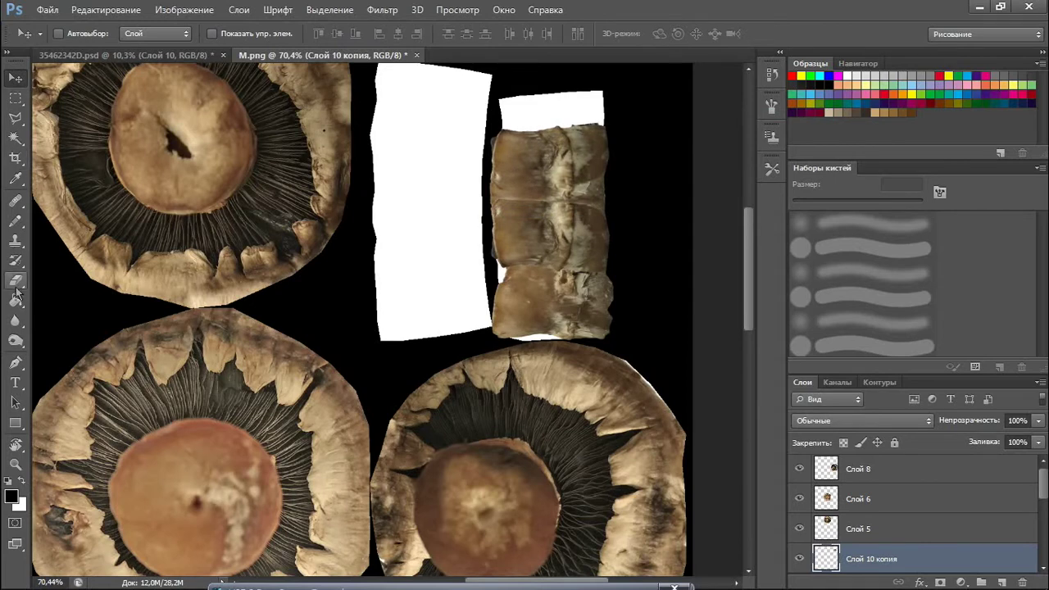
Shift the stem strip a few pixels into place.
left_click(16, 283)
key("j")
left_click_drag(565, 189, 574, 173)
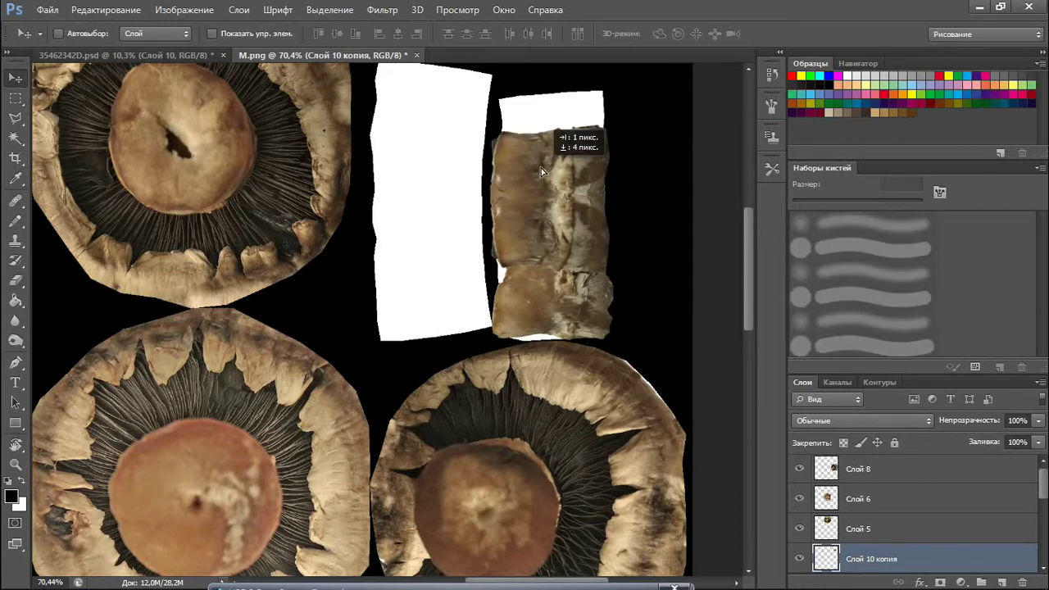
scroll("up", 3)
scroll("up", 3)
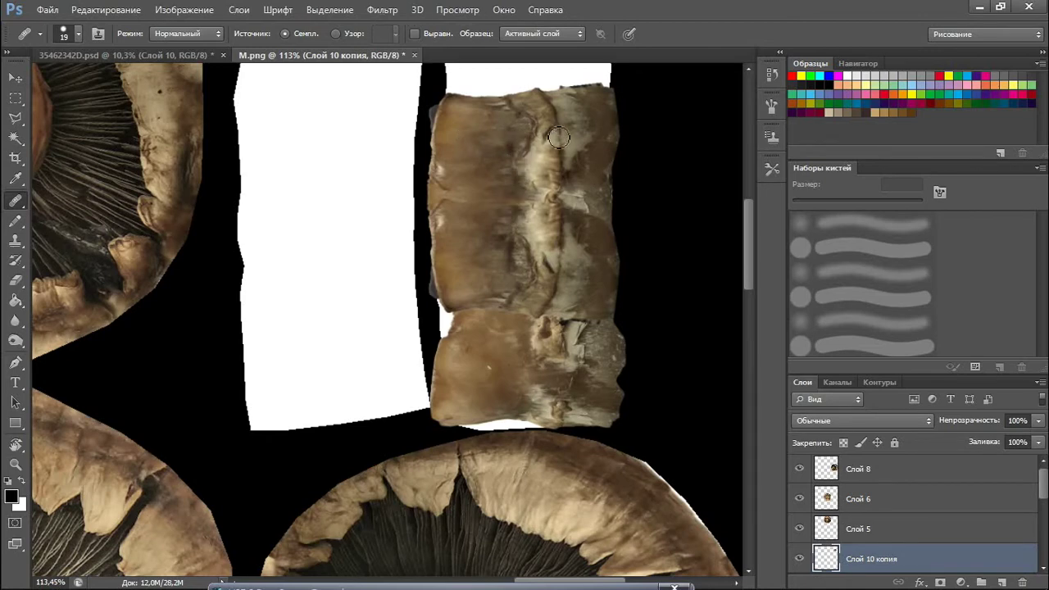
Set the Healing Brush blend mode to Replace for the stem strip seams.
scroll("down", 3)
scroll("up", 3)
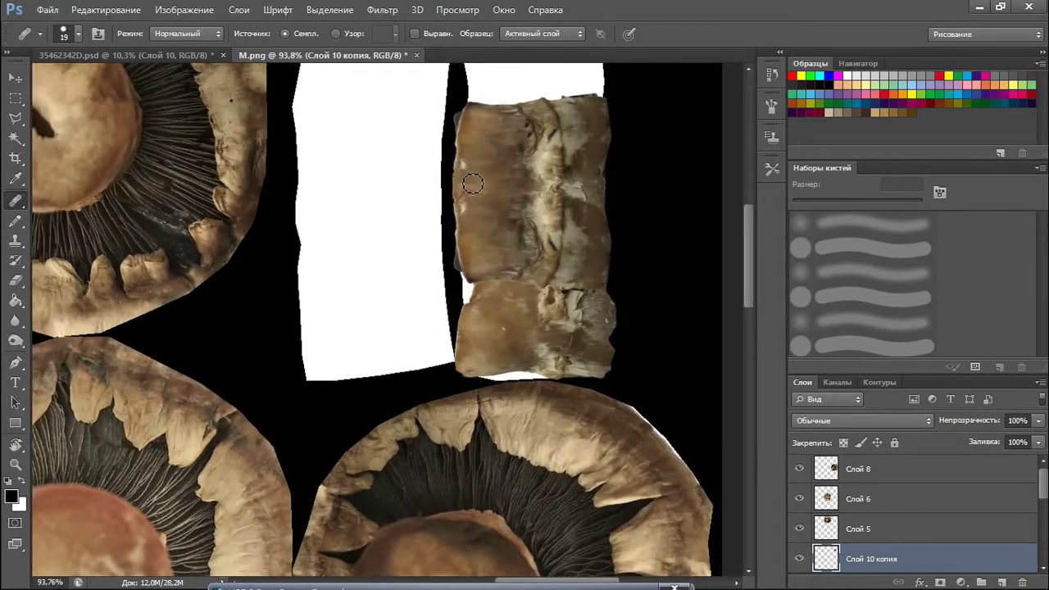
scroll("up", 3)
scroll("down", 3)
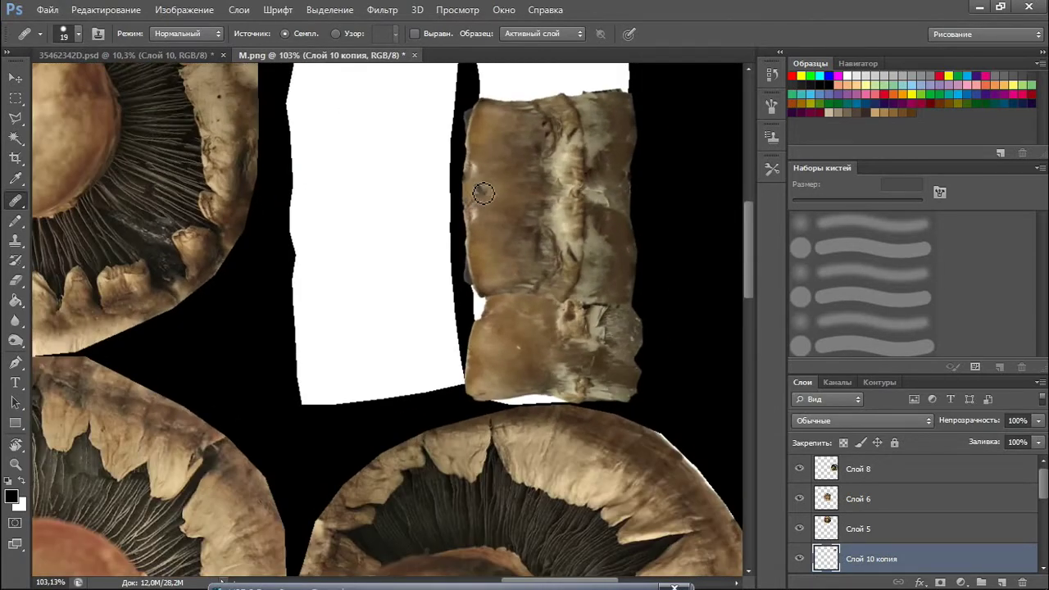
scroll("down", 3)
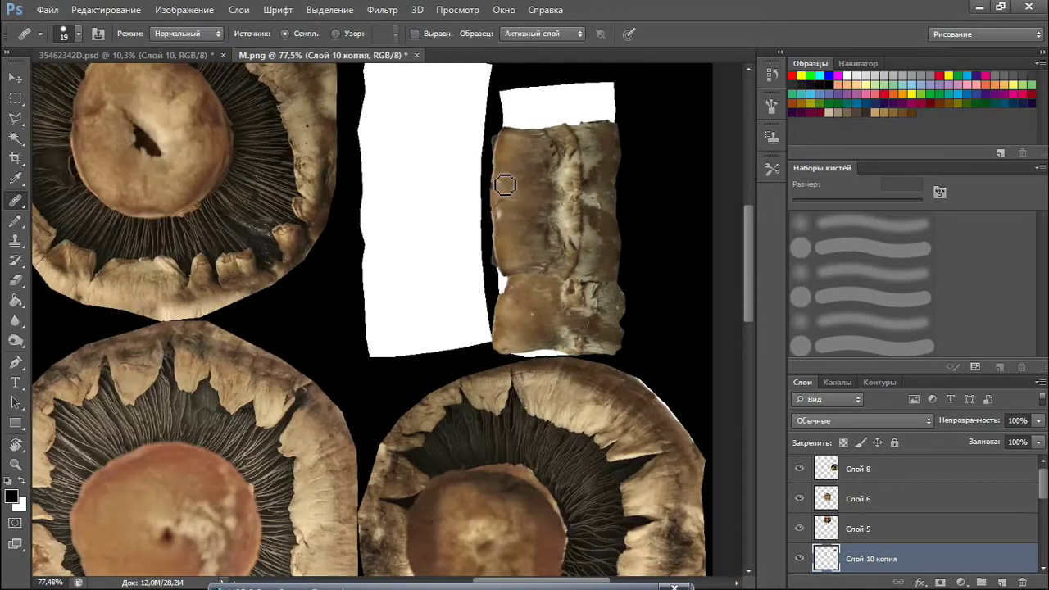
left_click(187, 33)
left_click(181, 48)
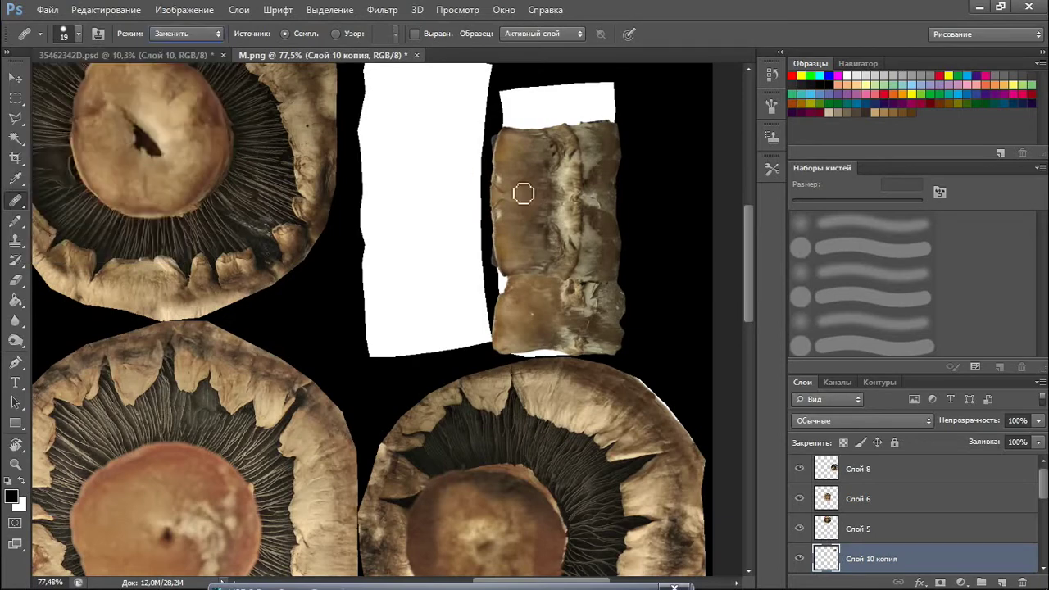
Merge the stem strip layers into Слой 10 копия.
scroll("up", 3)
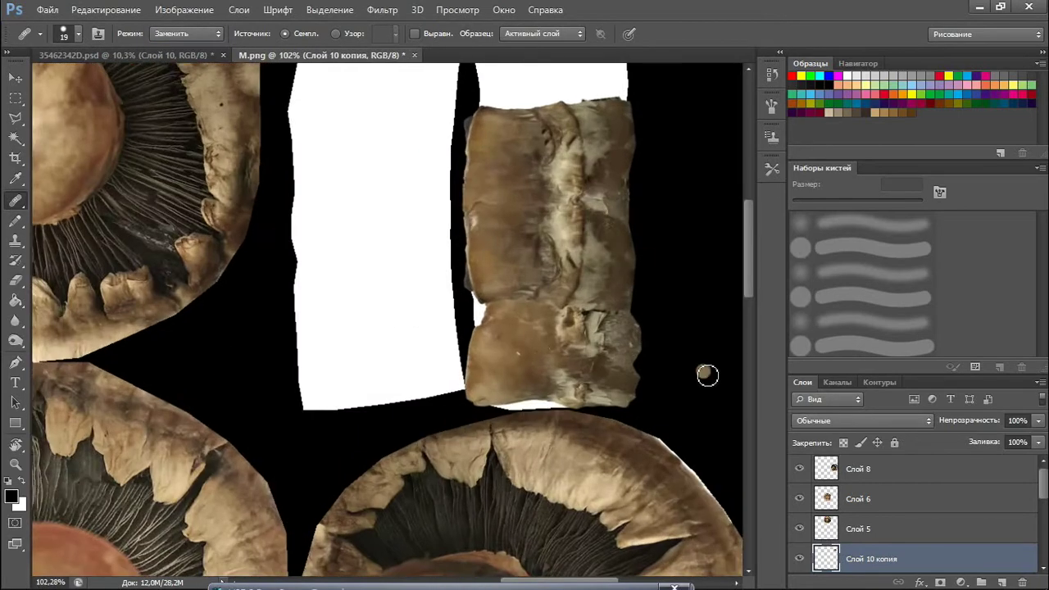
scroll("down", 3)
left_click(871, 559)
right_click(871, 559)
left_click(728, 385)
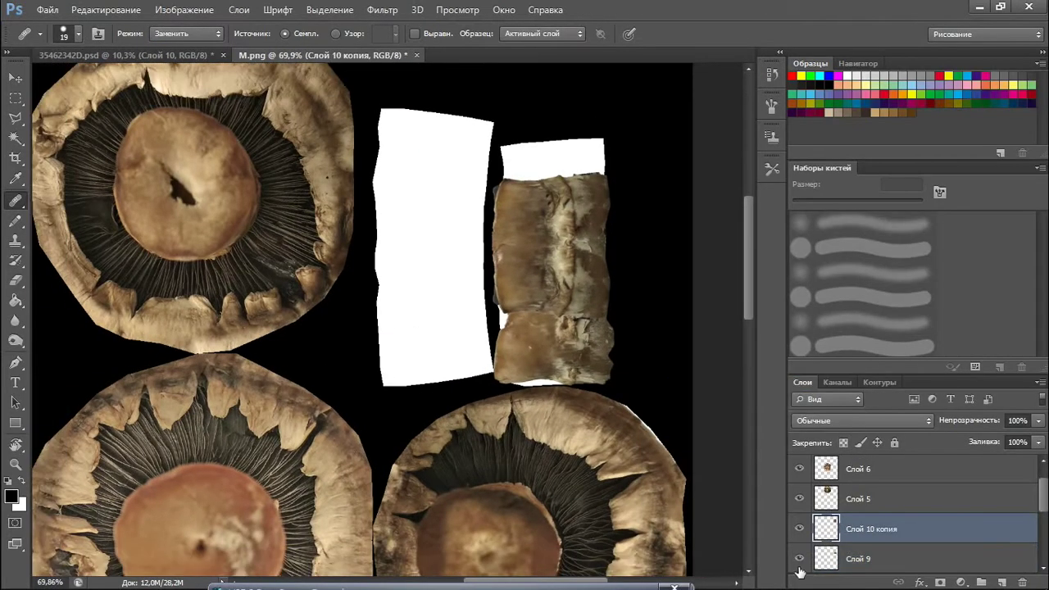
scroll("up", 3)
Erase stray stem edges with the Eraser, sized 20 px, then enlarged to about 55 px.
left_click(14, 283)
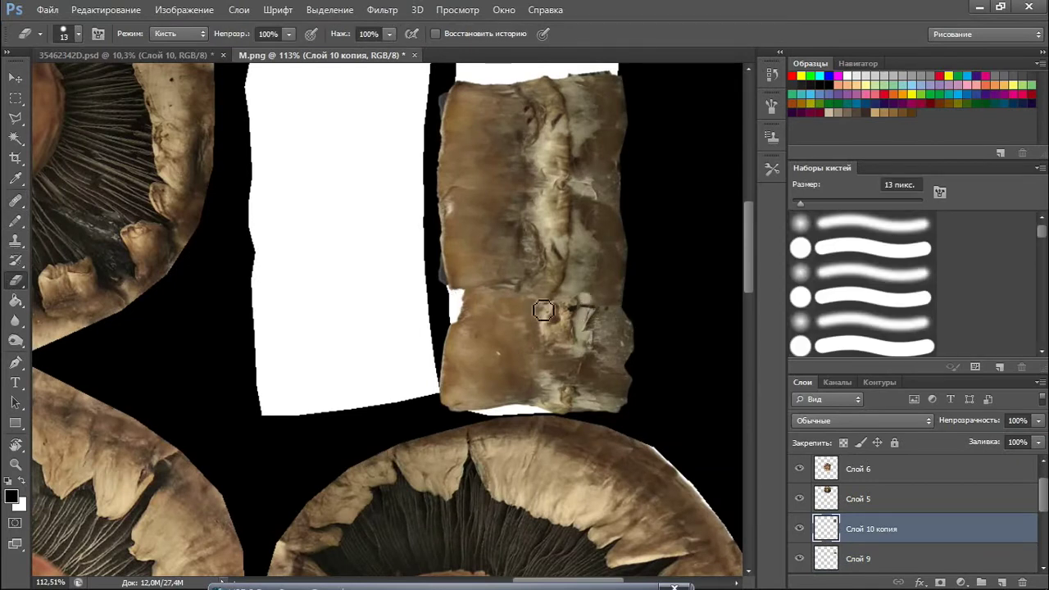
left_click(77, 34)
key("Return")
left_click(78, 34)
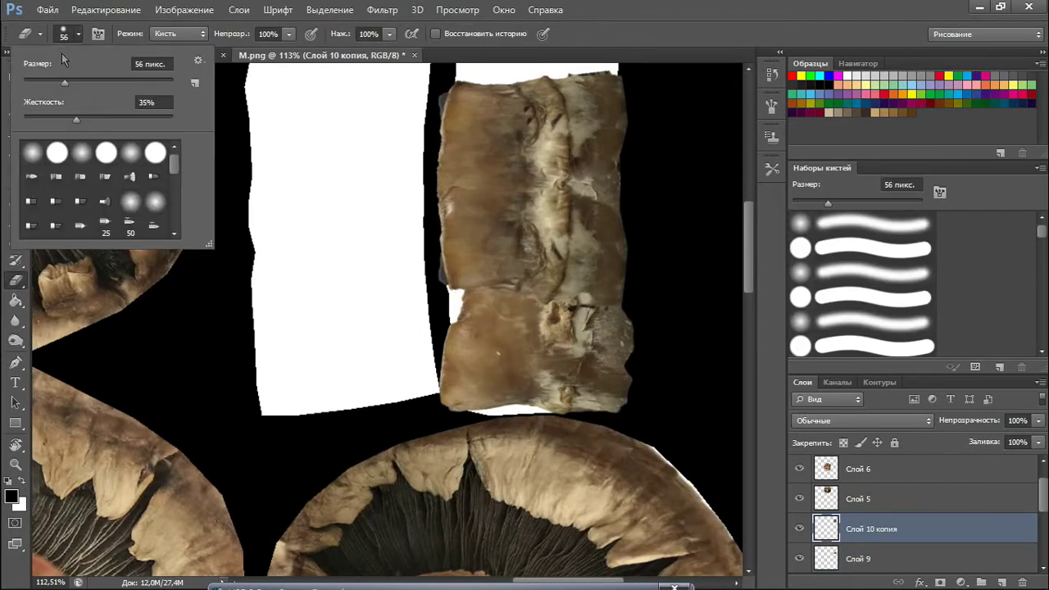
type("20")
key("Return")
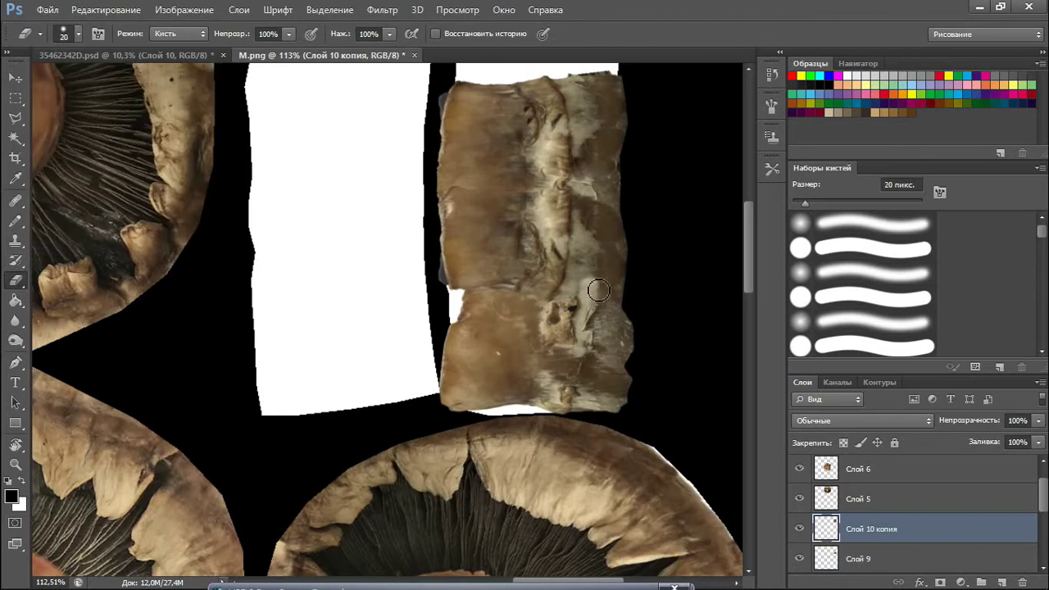
left_click(61, 35)
left_click_drag(61, 80, 66, 79)
key("Return")
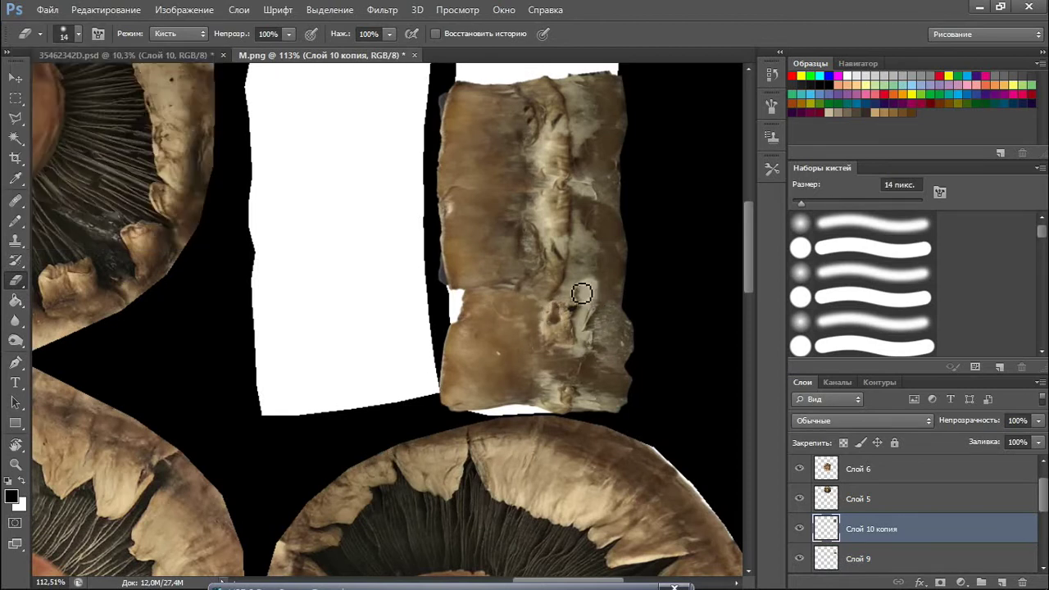
scroll("down", 3)
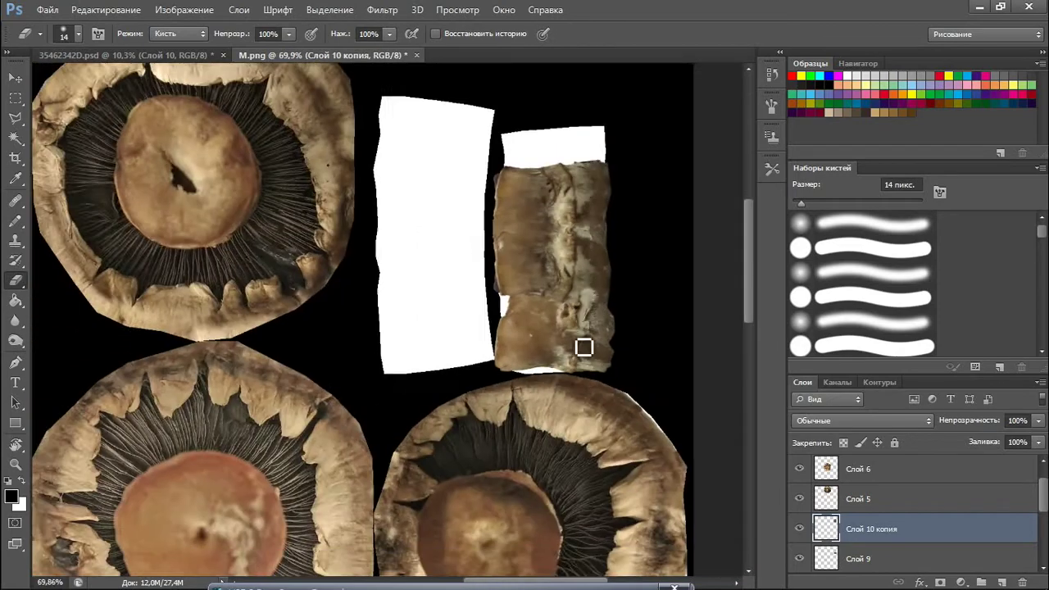
scroll("up", 3)
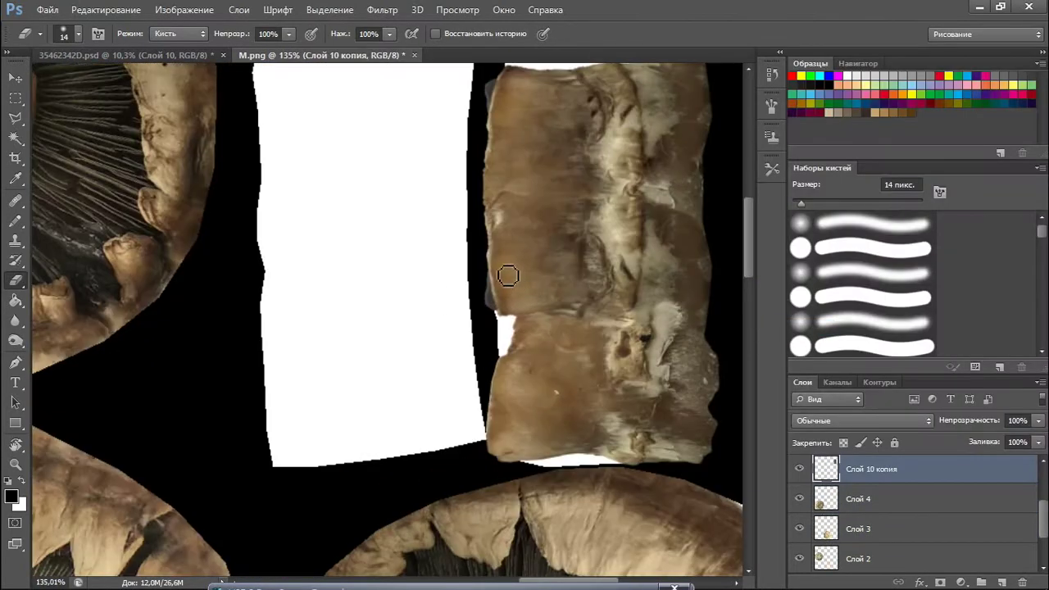
Heal the stem strip again with the Healing Brush in Replace mode.
key("j")
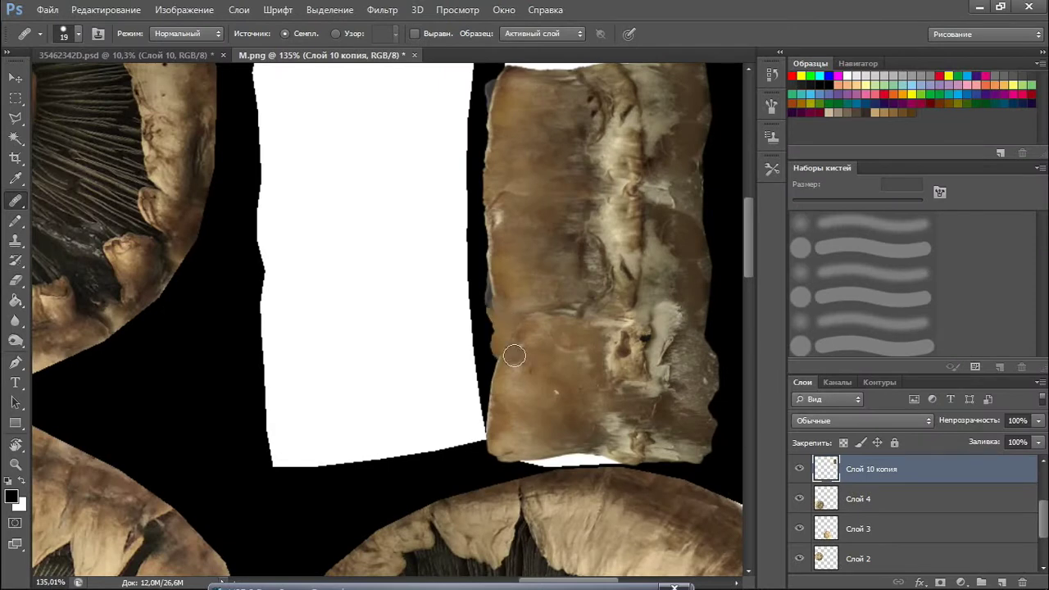
left_click(187, 34)
left_click(184, 66)
scroll("up", 3)
scroll("down", 3)
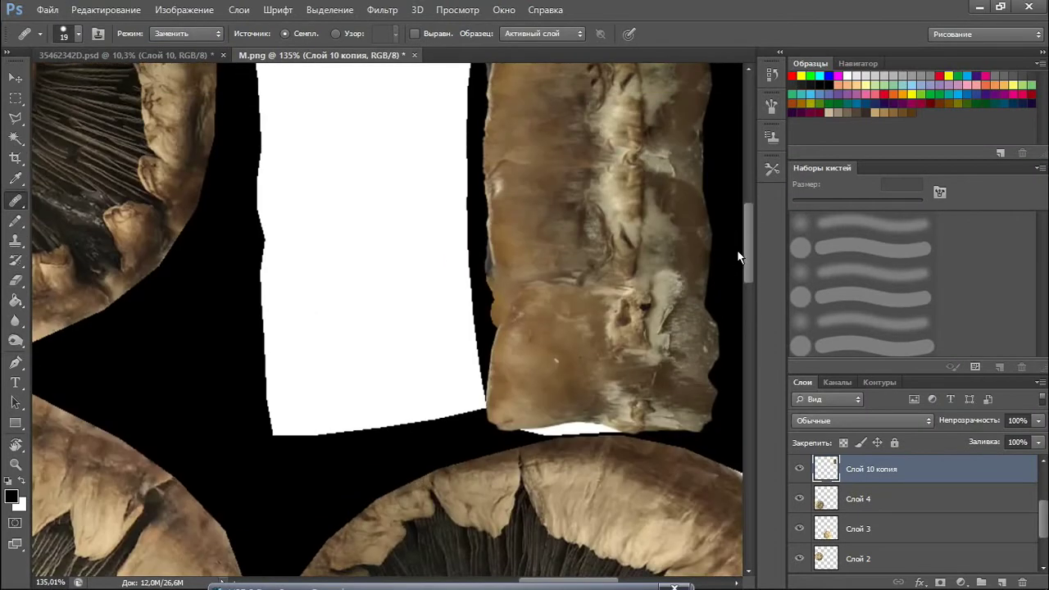
scroll("down", 3)
key("ctrl+t")
scroll("down", 3)
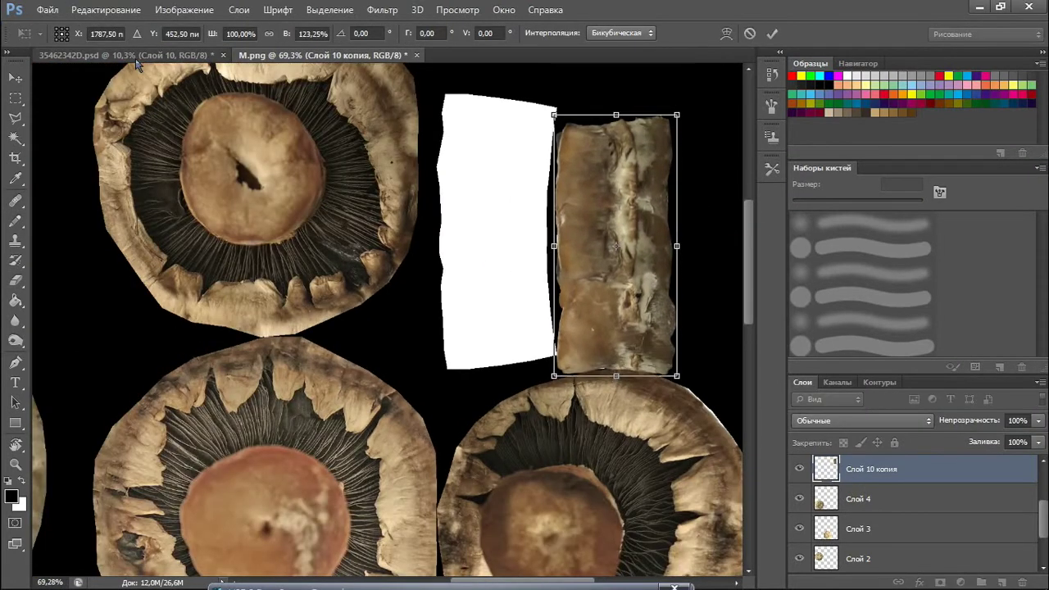
At lowered opacity, stretch the strip's left edge out to the island border.
key("Return")
key("ctrl+t")
key("5")
key("5")
scroll("up", 3)
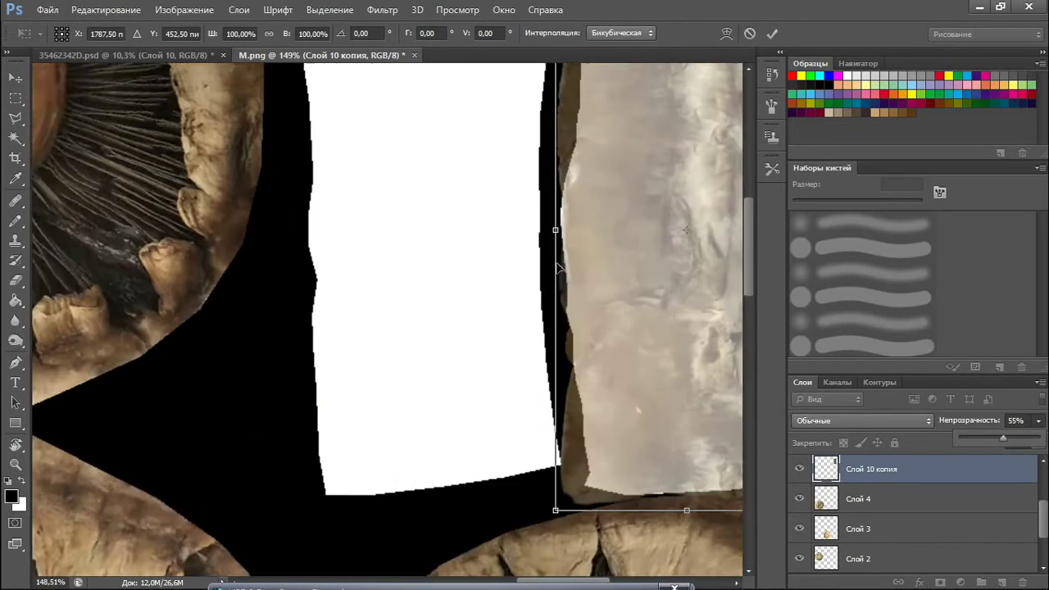
left_click_drag(559, 235, 556, 235)
scroll("down", 3)
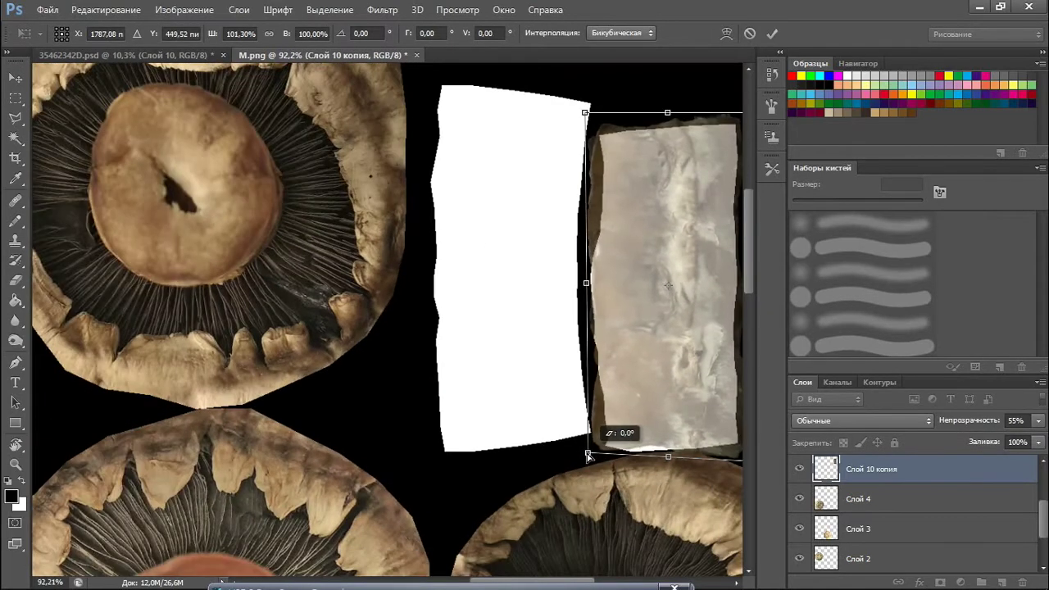
scroll("down", 3)
left_click(16, 80)
key("Return")
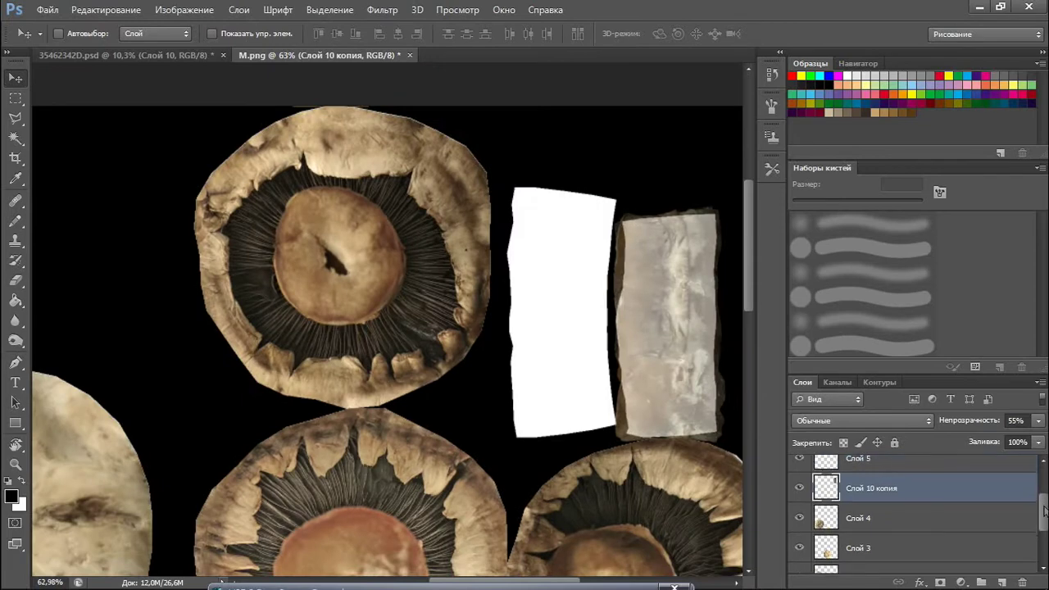
Magic Wand the right rectangular island on Слой 0 and invert the selection on Слой 10 копия.
scroll("down", 3)
left_click(869, 527)
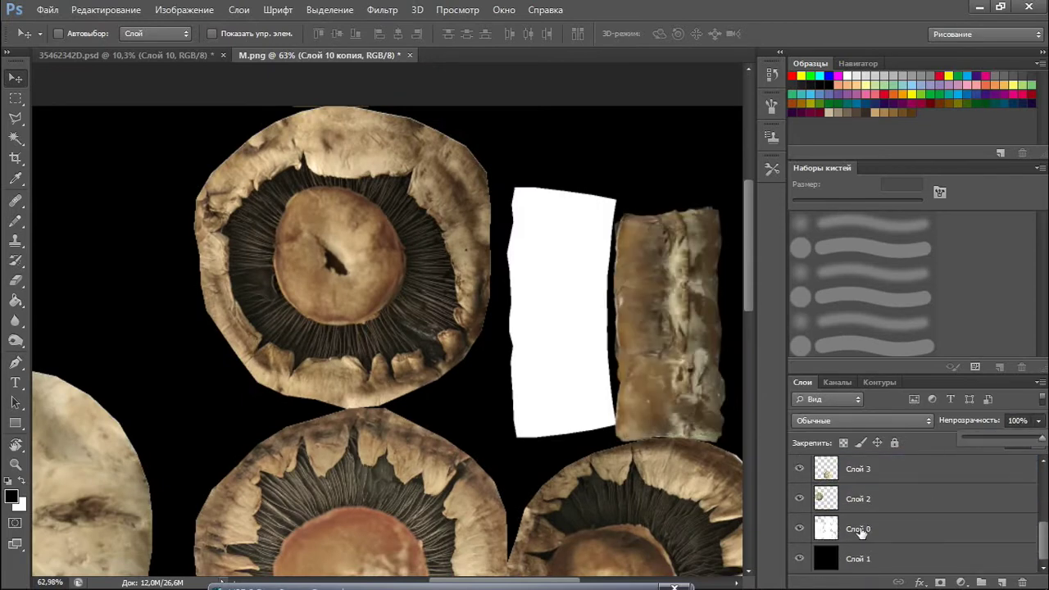
key("w")
left_click(656, 305)
left_click(865, 498)
left_click(330, 10)
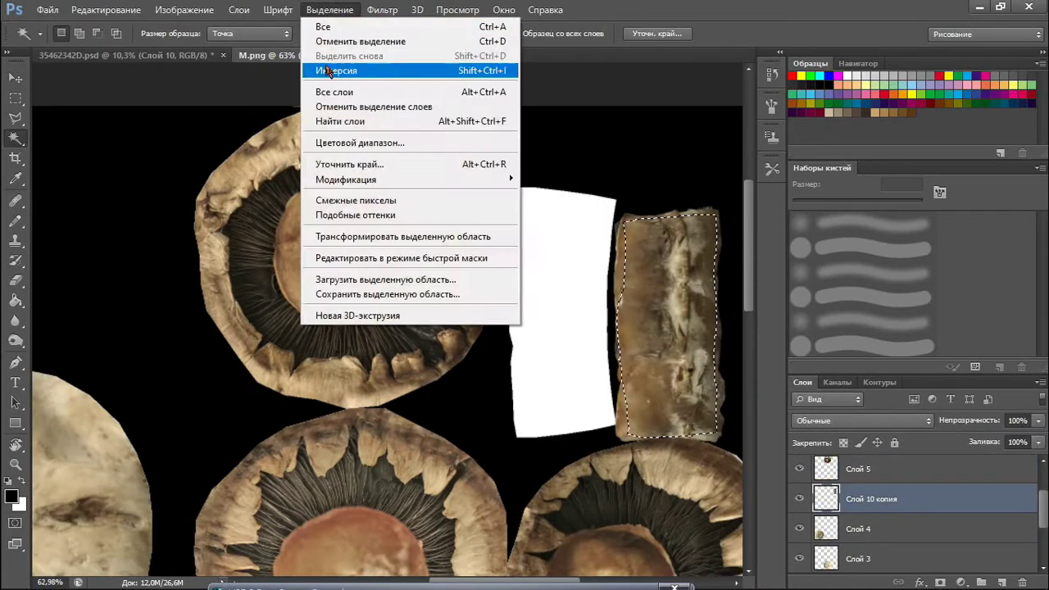
left_click(332, 70)
scroll("down", 3)
Duplicate the stem layer Слой 10 копия.
right_click(869, 498)
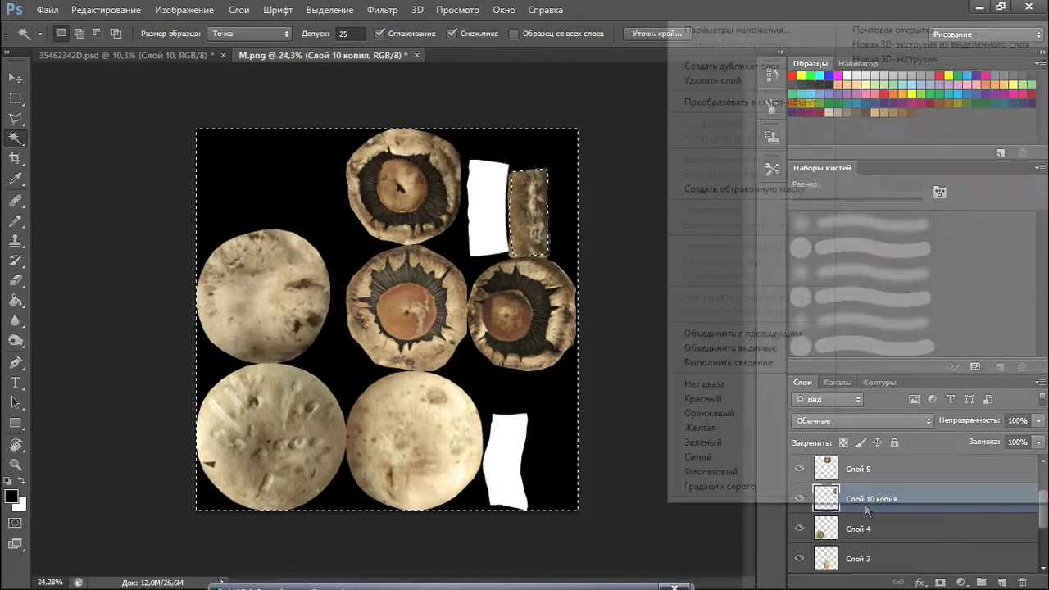
left_click(330, 10)
left_click(332, 41)
right_click(869, 498)
Deselect, then move the duplicated strip over the bottom-right white island.
key("Return")
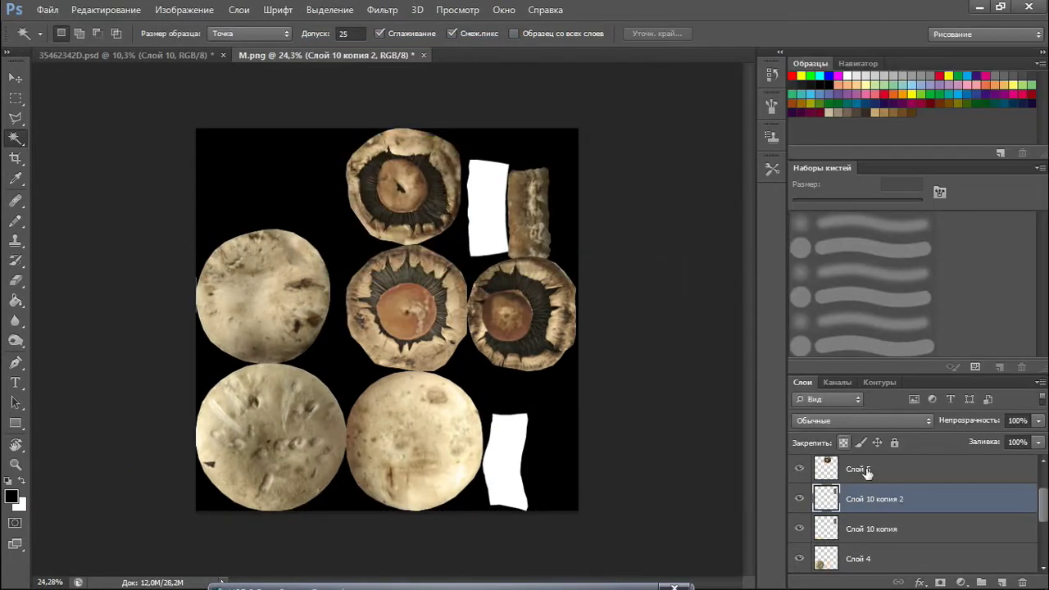
left_click(863, 523)
left_click(826, 528)
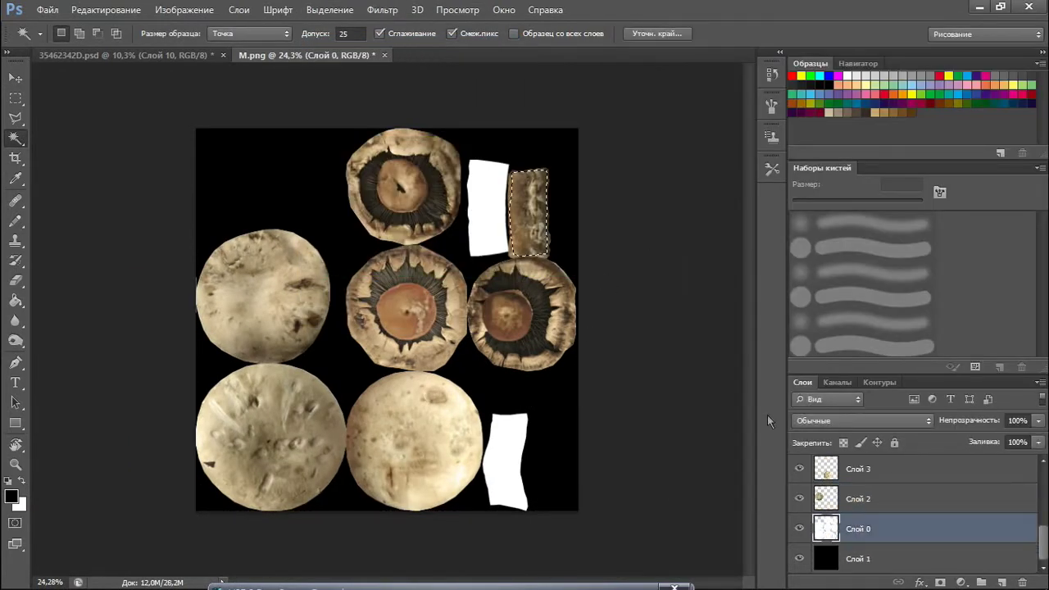
key("ctrl+d")
scroll("up", 3)
key("alt+bracketright")
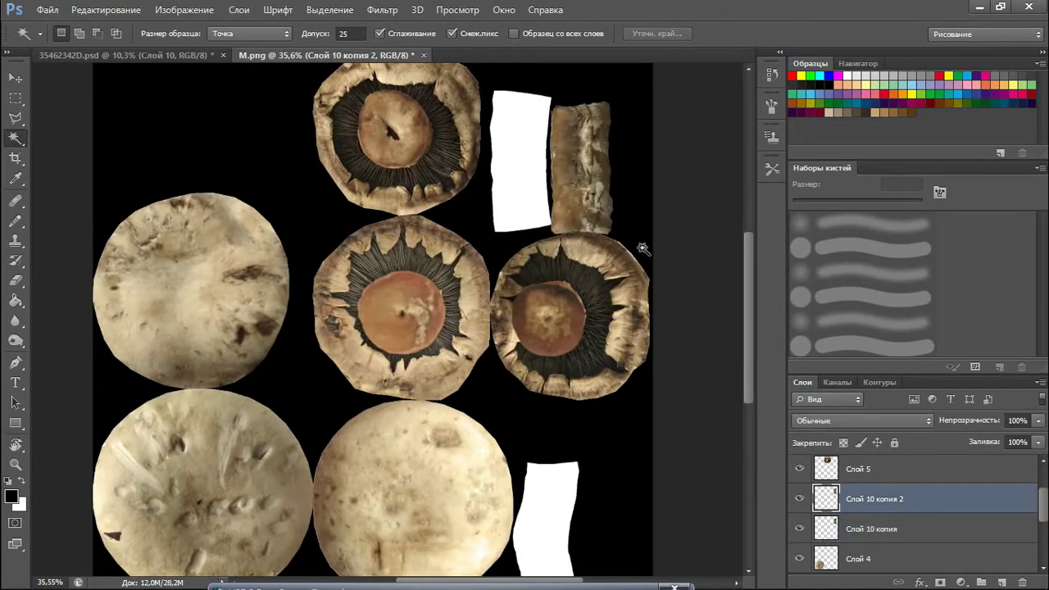
key("v")
left_click_drag(566, 156, 546, 492)
scroll("up", 3)
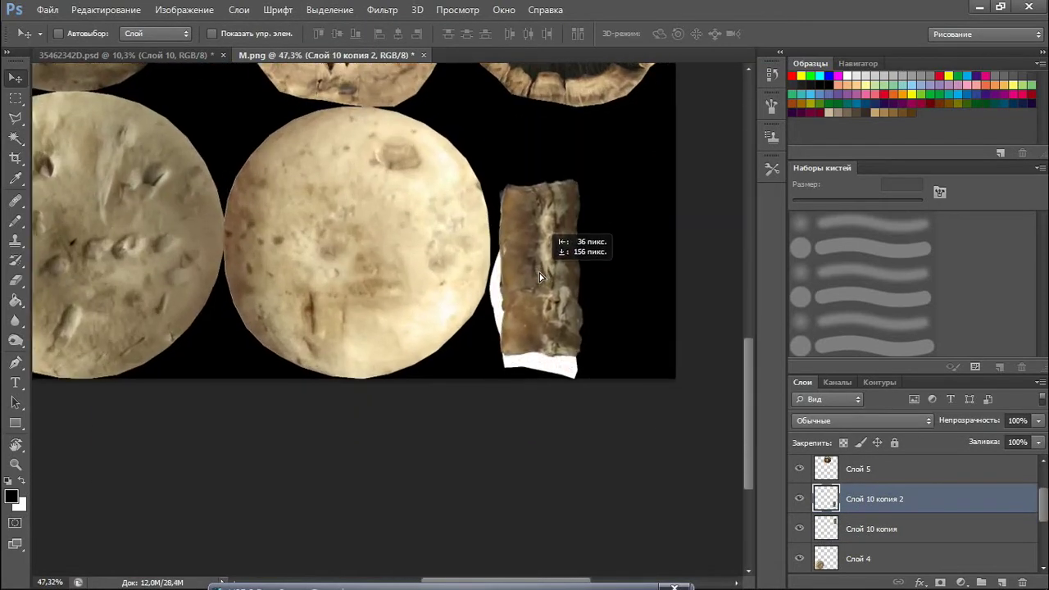
left_click_drag(556, 213, 538, 299)
Tilt the strip copy about -11° to match the island.
key("ctrl+r")
key("ctrl+t")
left_click_drag(605, 234, 540, 317)
left_click(16, 77)
left_click(422, 236)
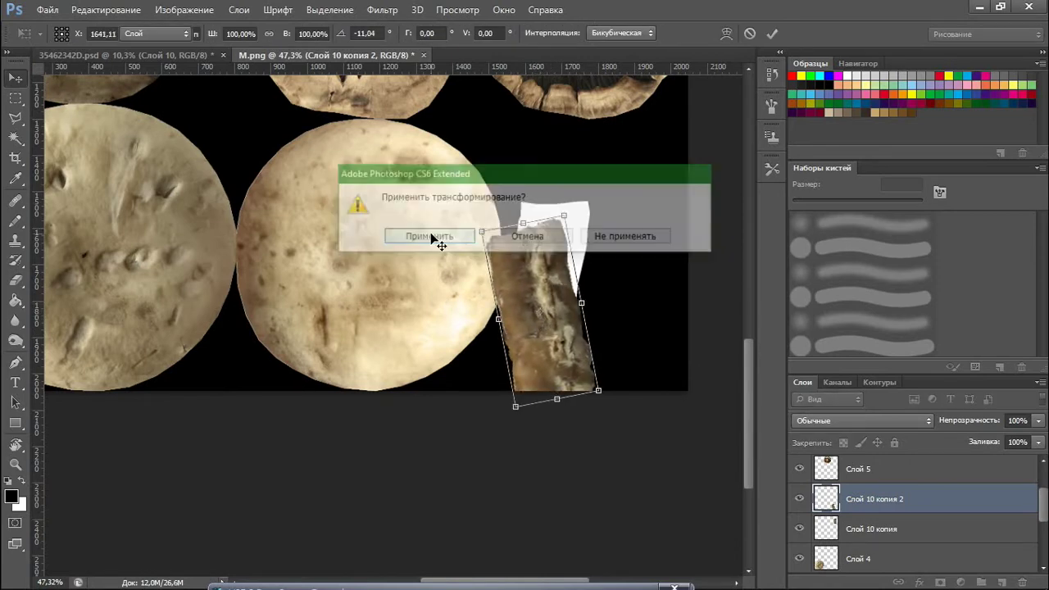
Duplicate it as Слой 10 копия 3, move it upward and rotate it about 31°.
right_click(857, 485)
left_click(721, 58)
key("Return")
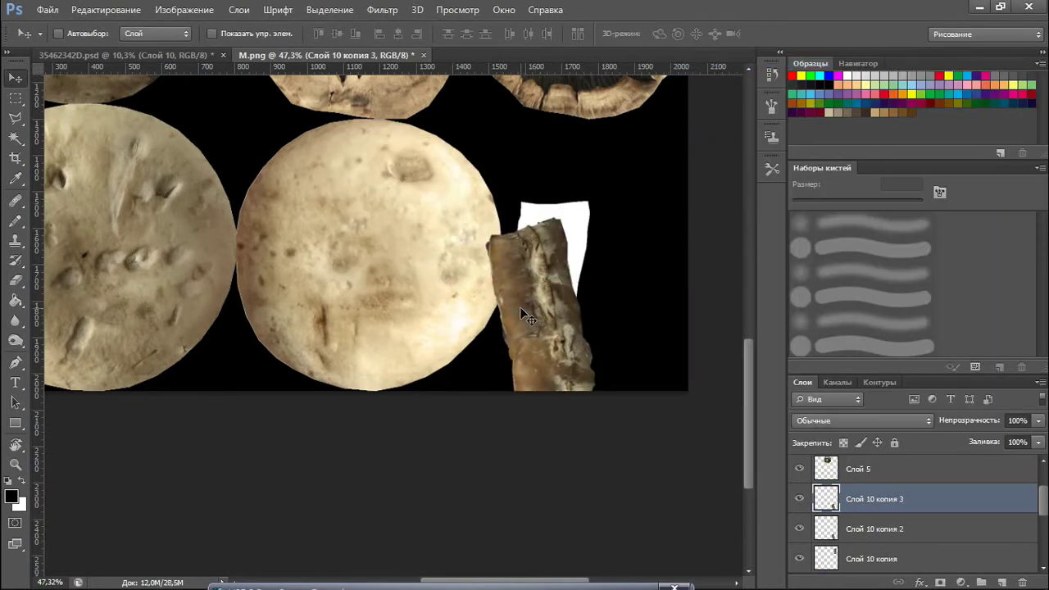
key("r")
left_click(17, 80)
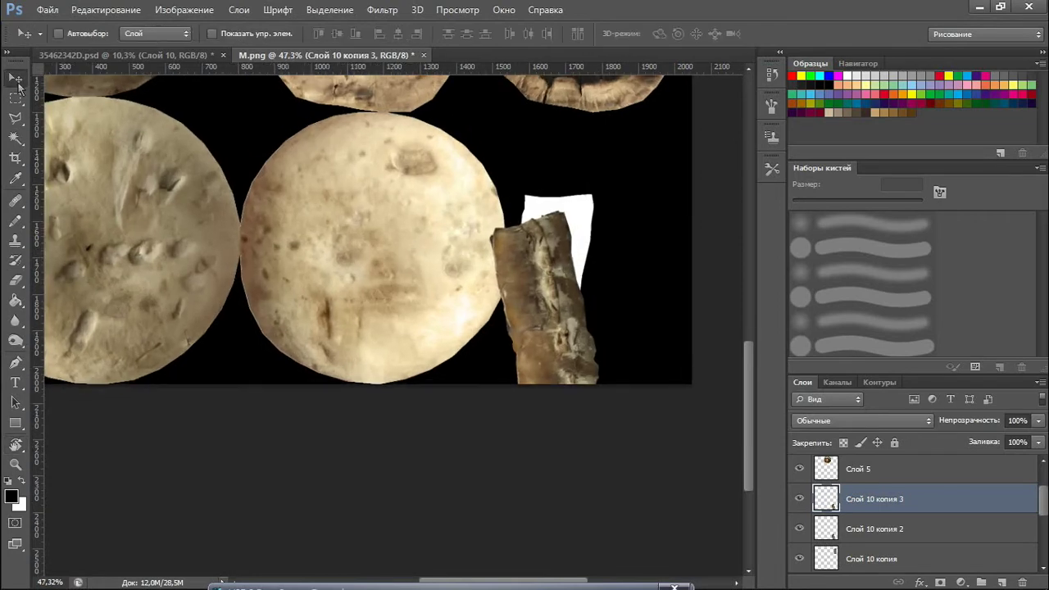
left_click_drag(541, 301, 559, 234)
key("ctrl+t")
left_click_drag(631, 152, 570, 209)
key("v")
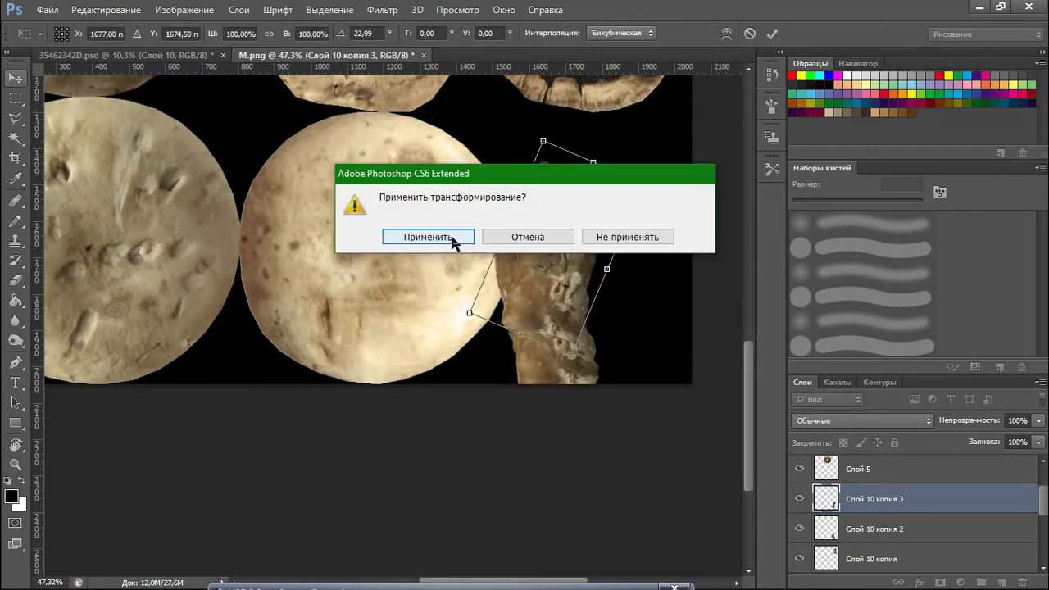
left_click(453, 240)
Rotate the stem piece slightly more upright and nudge it down a little.
key("e")
right_click(653, 232)
key("Escape")
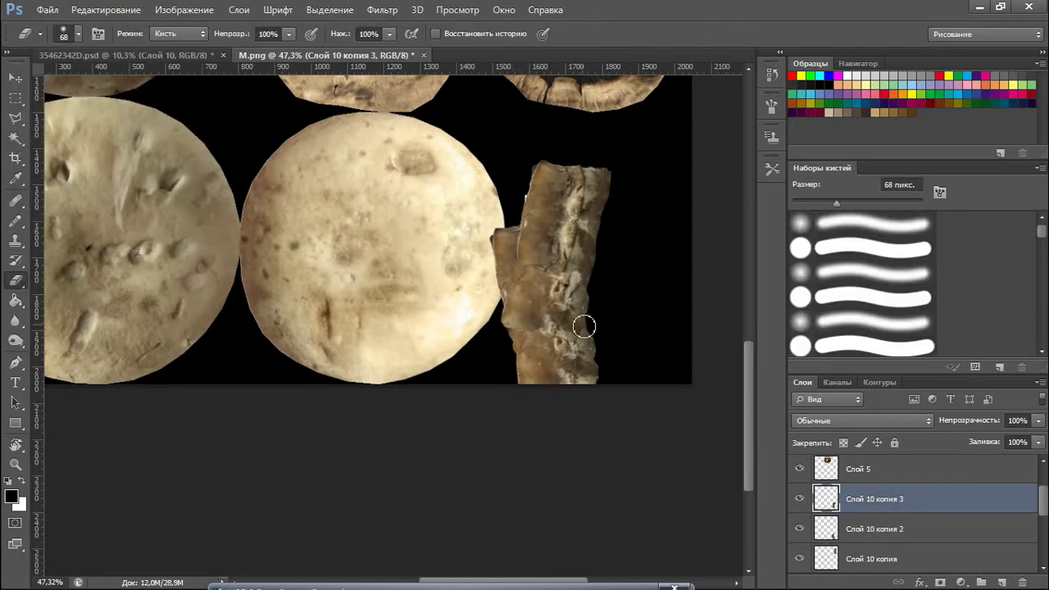
key("ctrl+t")
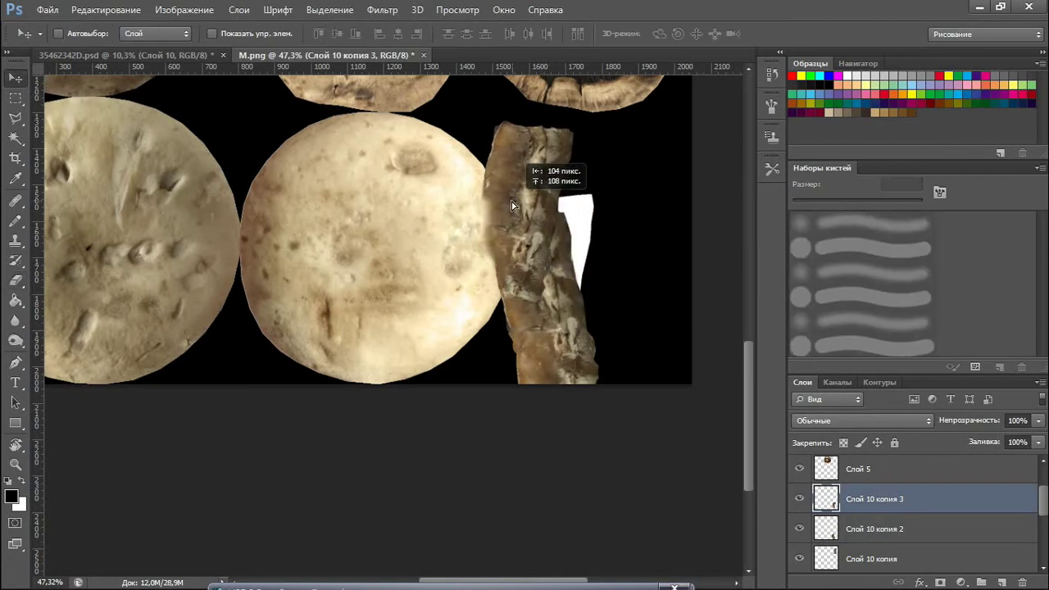
left_click_drag(582, 194, 611, 149)
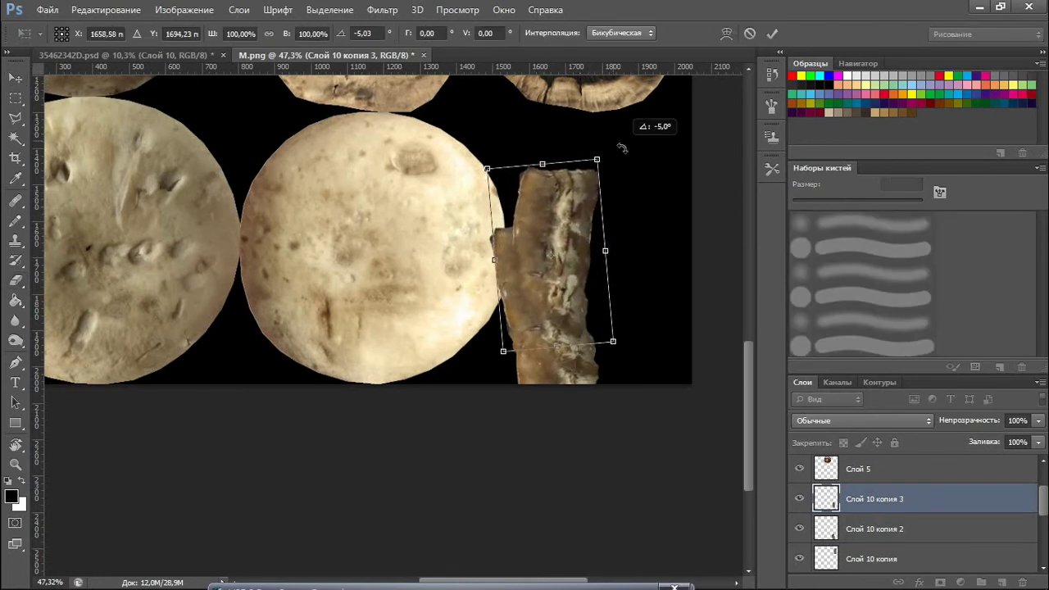
key("v")
key("Return")
key("e")
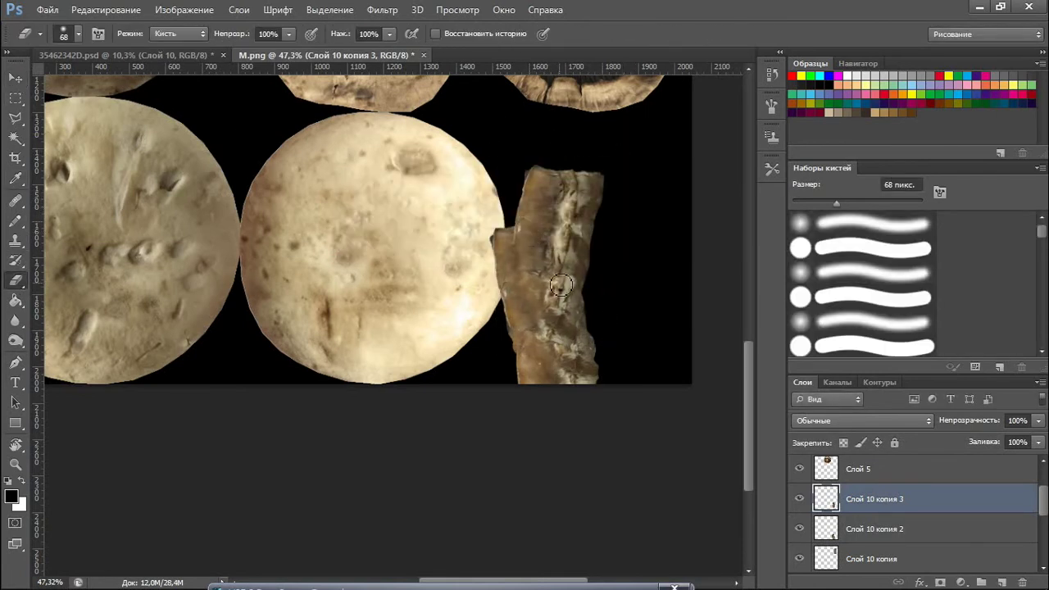
key("v")
left_click_drag(554, 219, 563, 227)
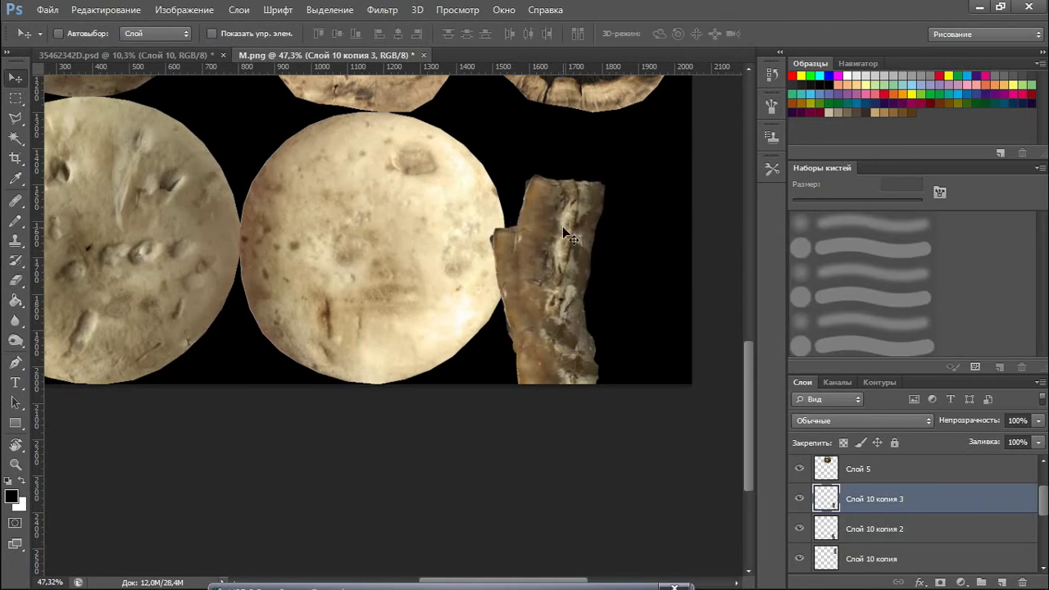
Merge the stem copy layers, Magic Wand the stem island on the background, and return to the source photo.
right_click(844, 506)
left_click(722, 337)
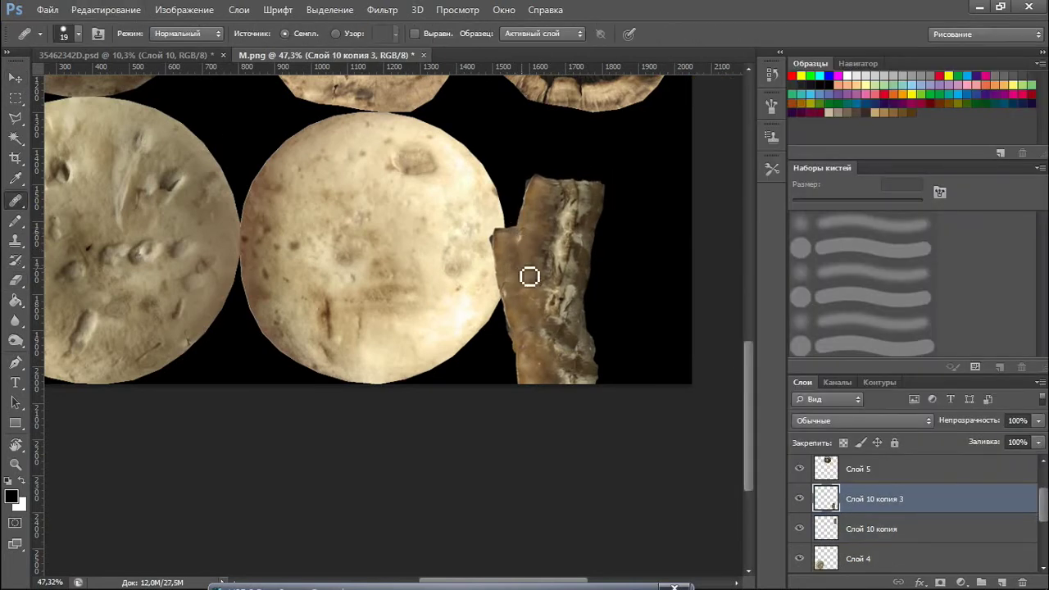
scroll("down", 3)
left_click(852, 529)
key("w")
left_click(588, 267)
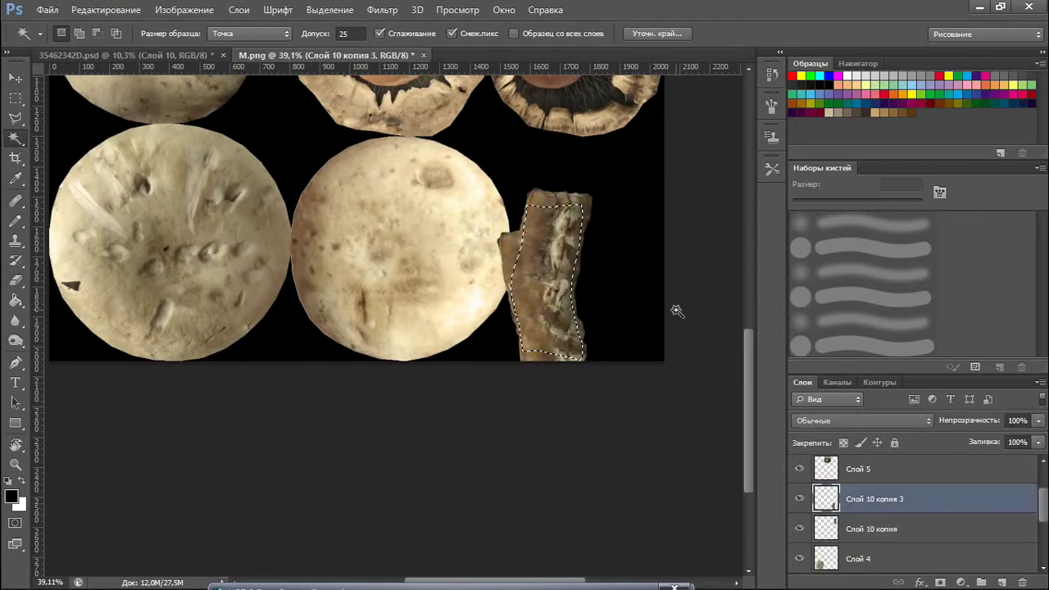
scroll("down", 3)
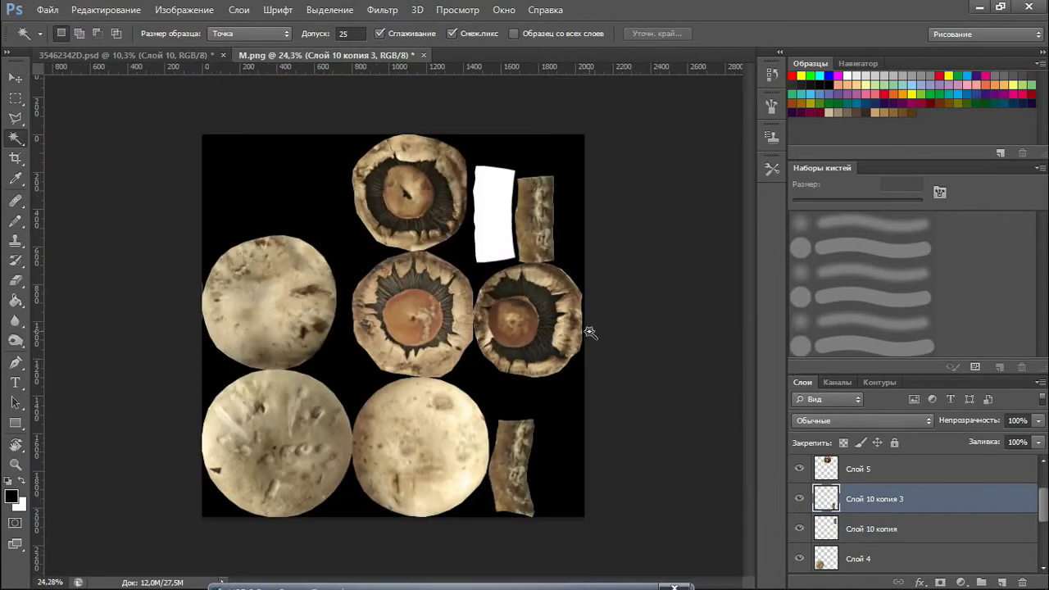
key("ctrl+Tab")
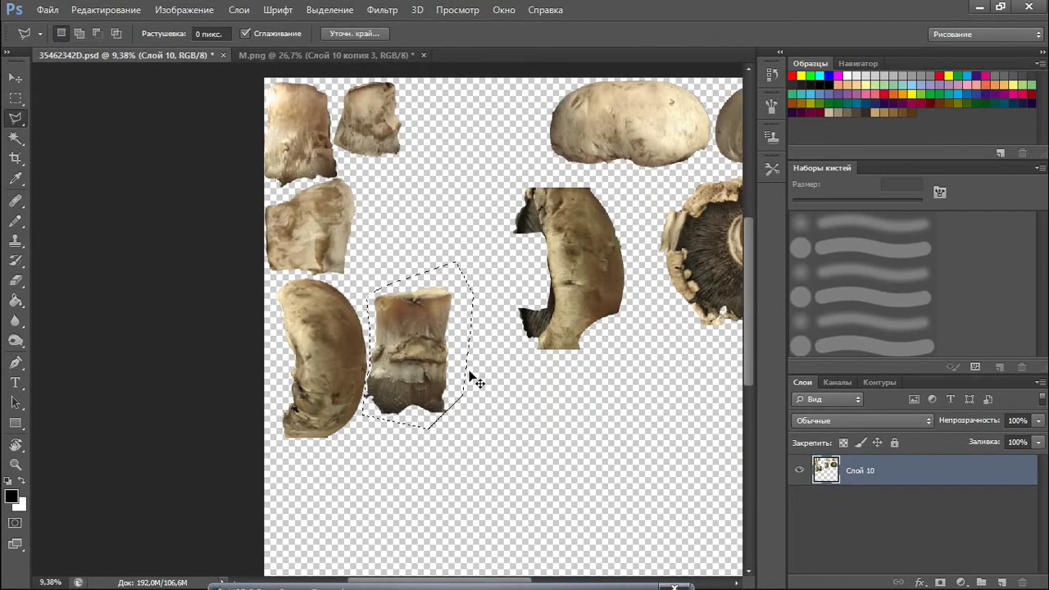
Bring the lassoed stem piece into M.png and shrink it to about 42%.
left_click_drag(478, 382, 393, 328)
scroll("up", 3)
key("ctrl+t")
left_click_drag(574, 533, 547, 225)
key("v")
key("Return")
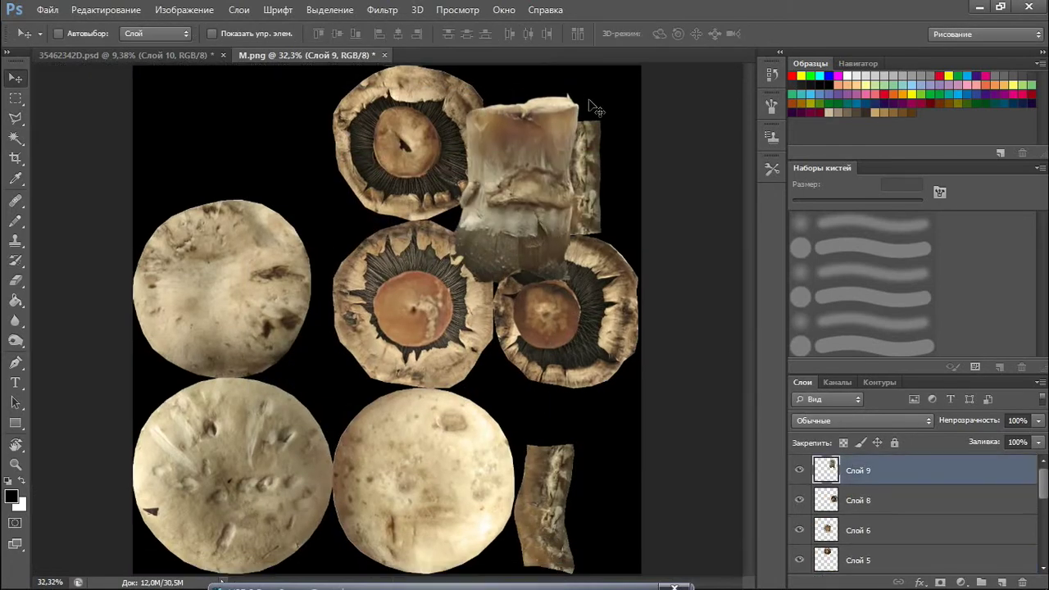
Move the piece to the top strip, turn it a quarter, narrow it, then return to 35462342D.psd.
key("ctrl+t")
left_click_drag(574, 90, 484, 82)
left_click_drag(607, 201, 601, 222)
scroll("up", 3)
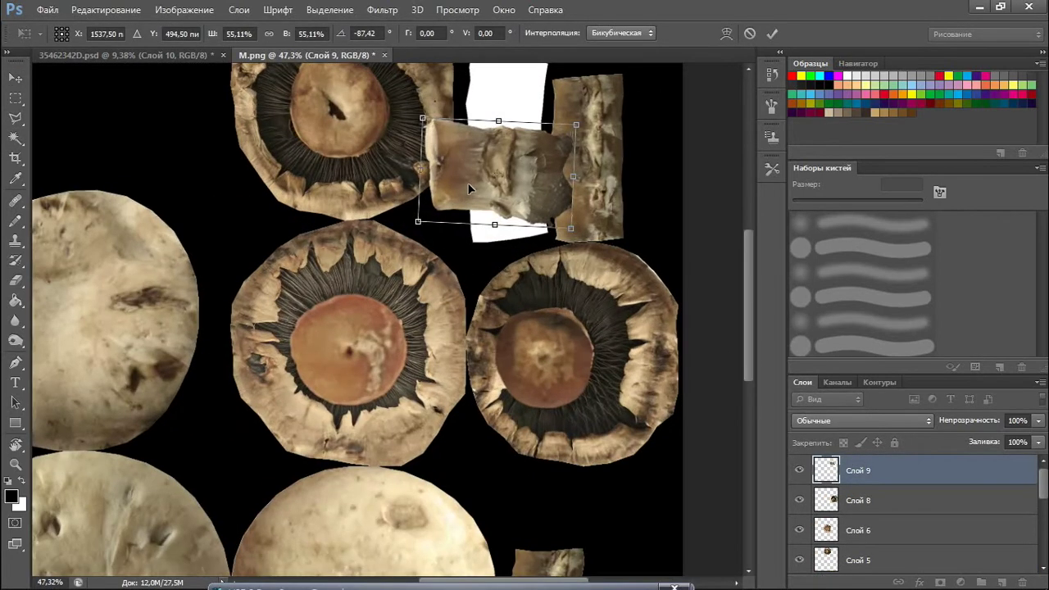
left_click_drag(594, 160, 482, 206)
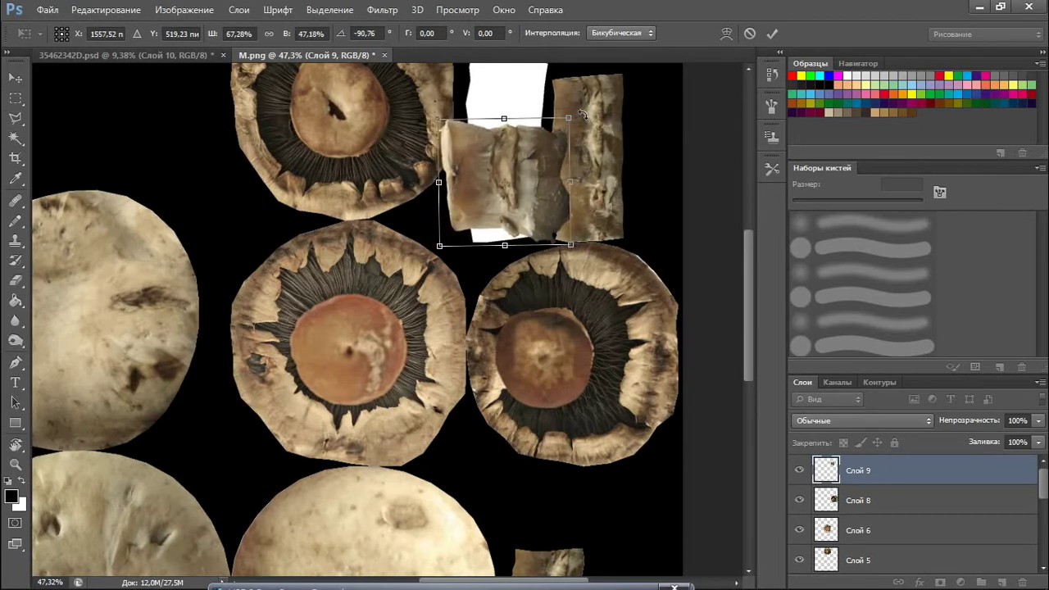
left_click_drag(569, 174, 557, 177)
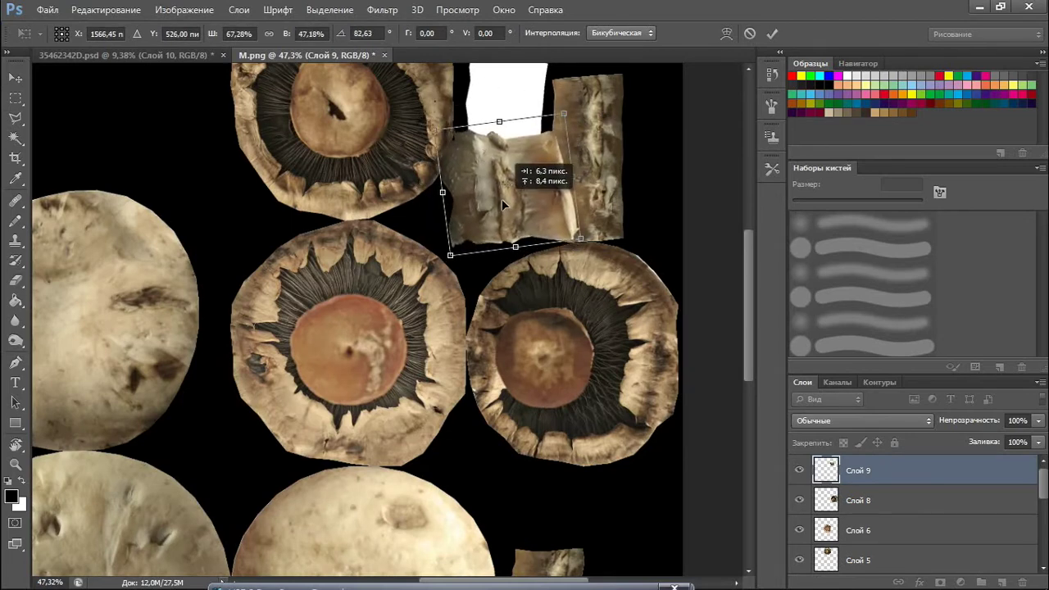
key("v")
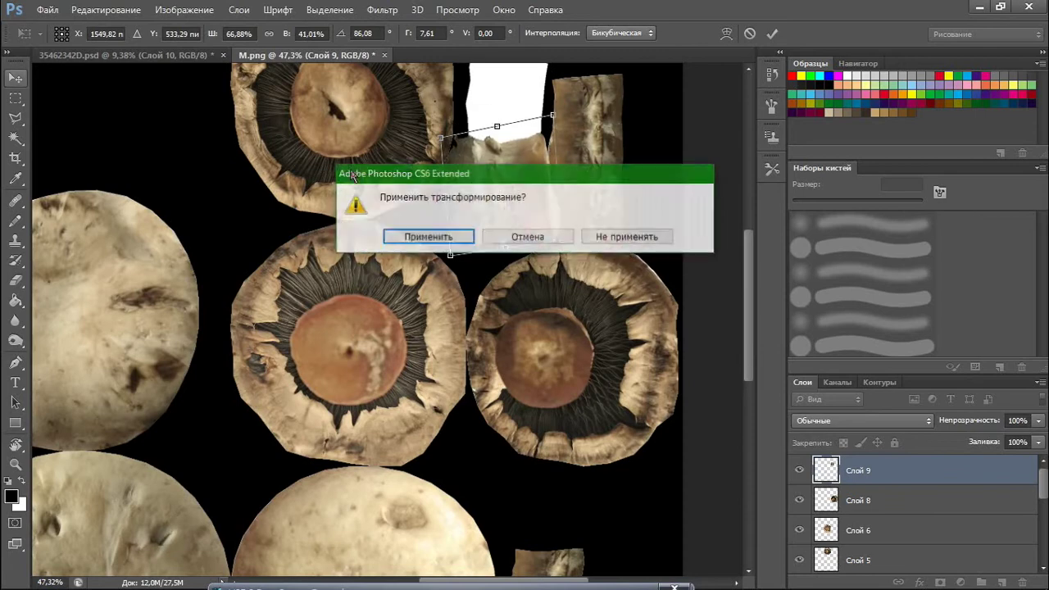
key("Return")
scroll("down", 3)
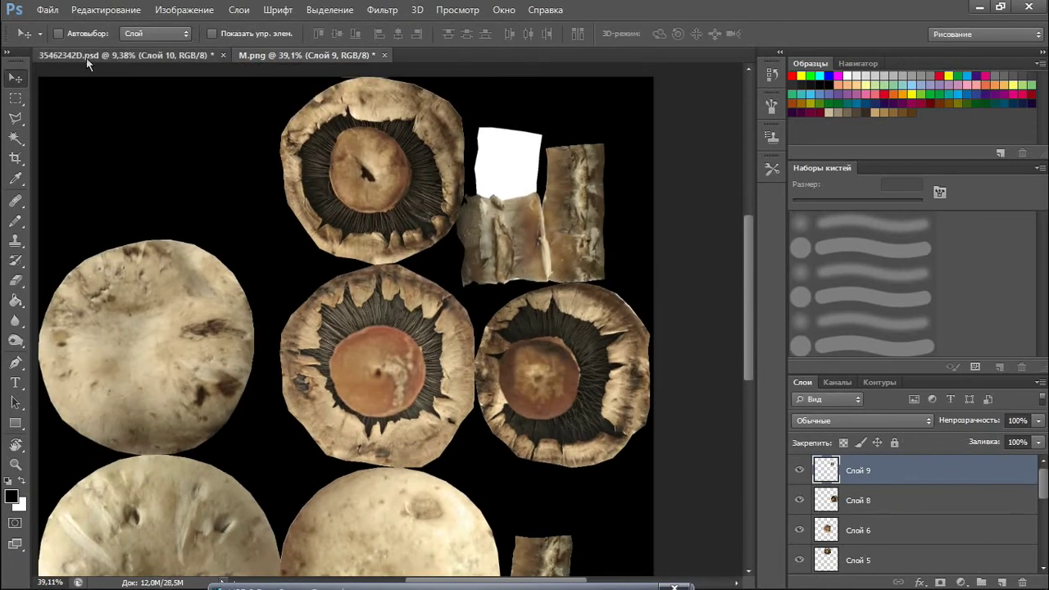
left_click(88, 58)
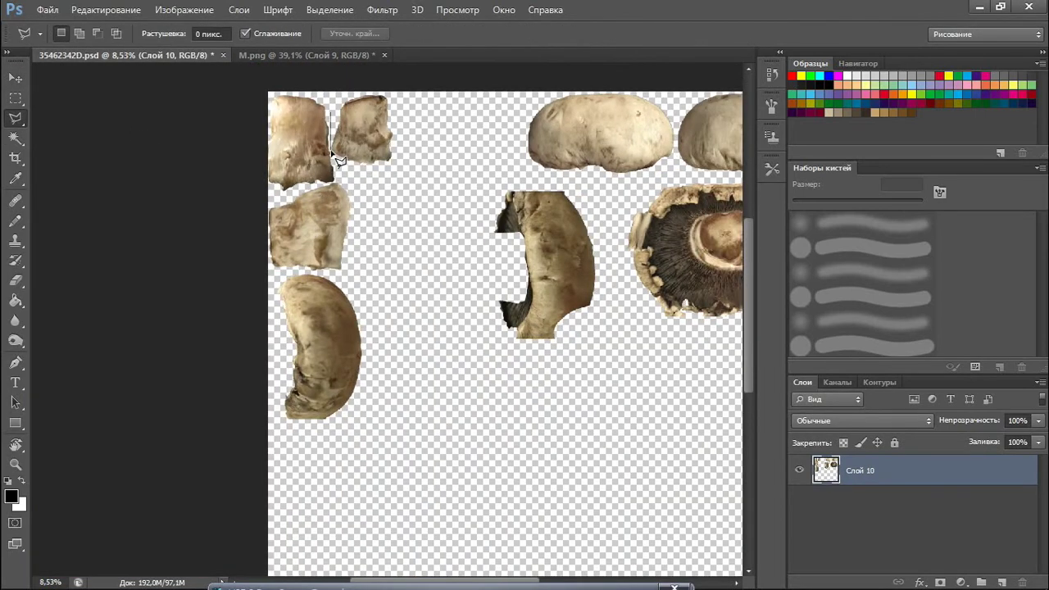
Paste the stem piece into M.png, move it to the top-right strip and rotate it about 90°.
left_click(240, 58)
key("ctrl+v")
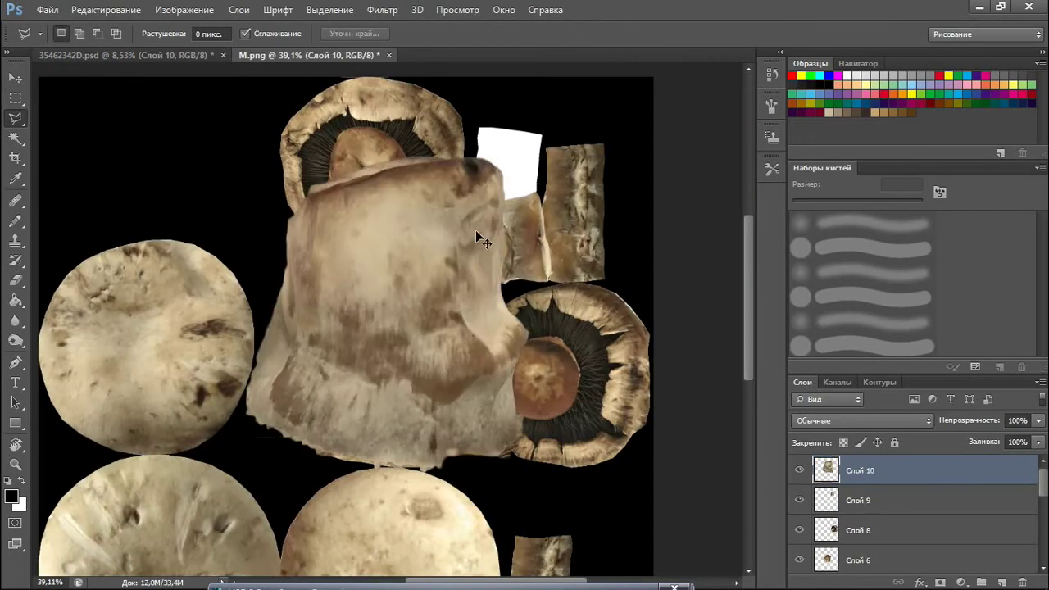
key("ctrl+t")
key("v")
key("Return")
left_click_drag(373, 322, 492, 135)
key("ctrl+t")
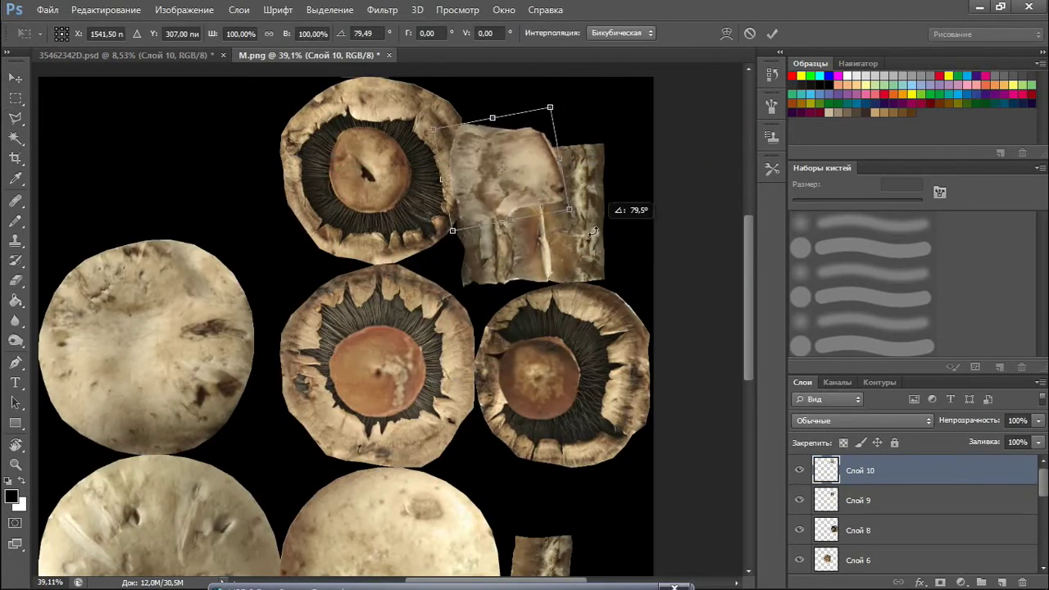
left_click_drag(598, 210, 572, 238)
scroll("up", 3)
key("e")
Erase the piece's excess and merge Слой 9 down into Слой 10.
key("Return")
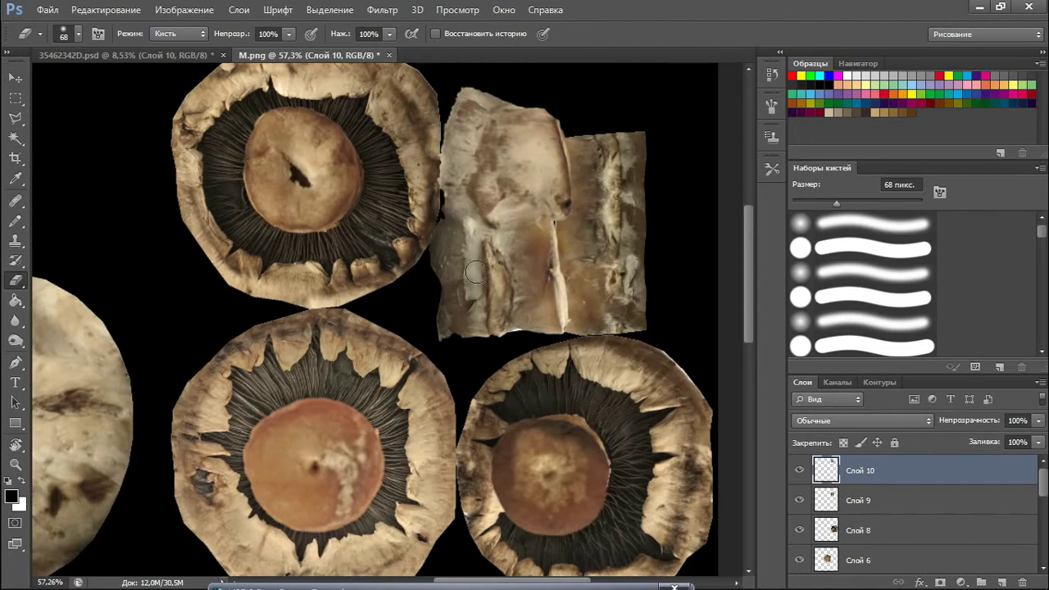
scroll("down", 3)
key("v")
scroll("down", 3)
left_click(15, 139)
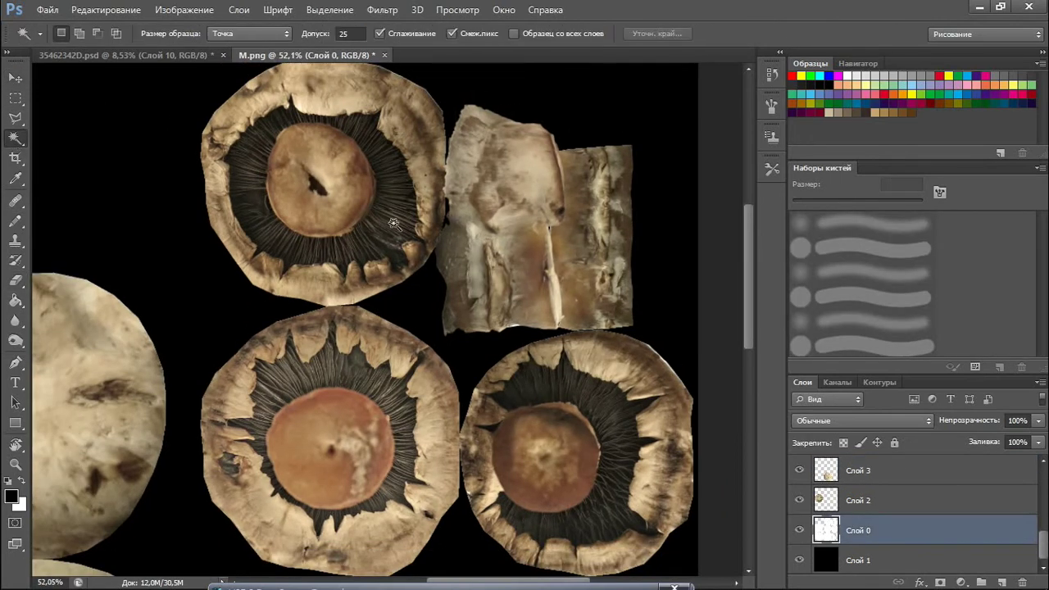
key("ctrl+j")
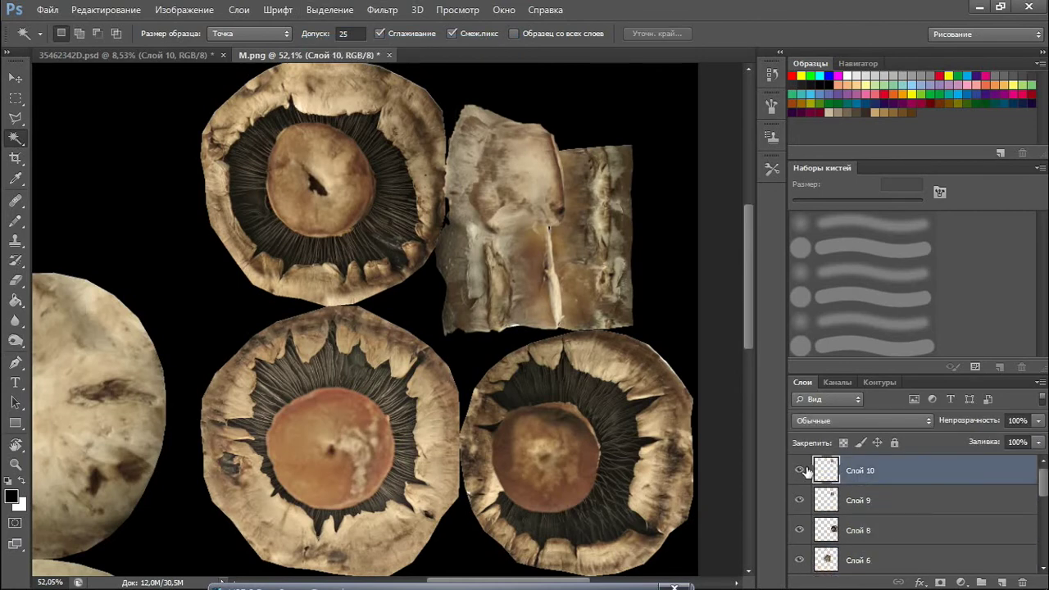
right_click(859, 498)
left_click(728, 337)
Nudge the merged stem layer into place over the white strip, restore full opacity and apply.
key("ctrl+t")
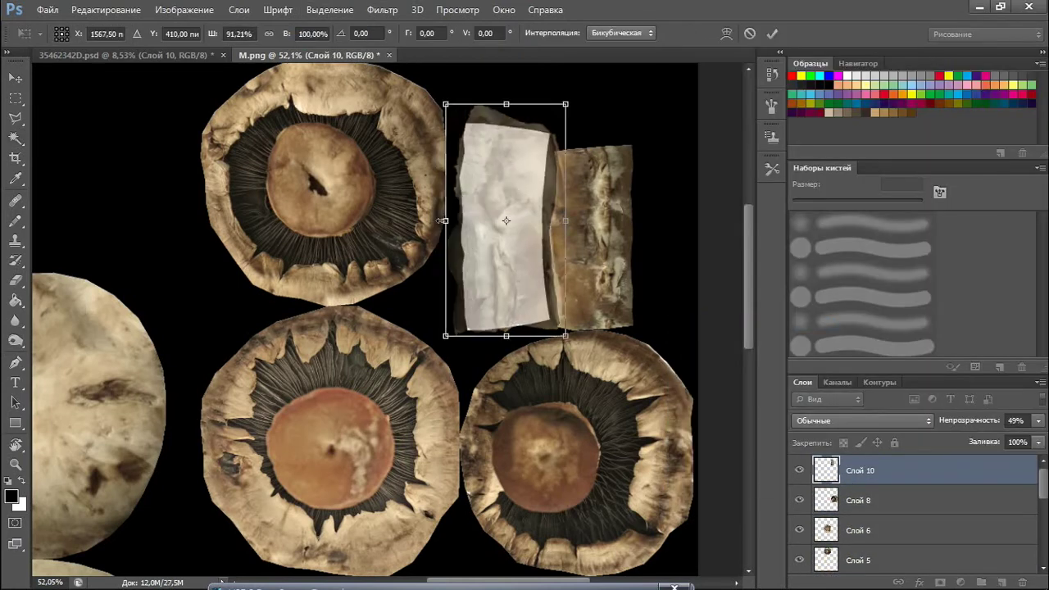
left_click_drag(506, 251, 502, 255)
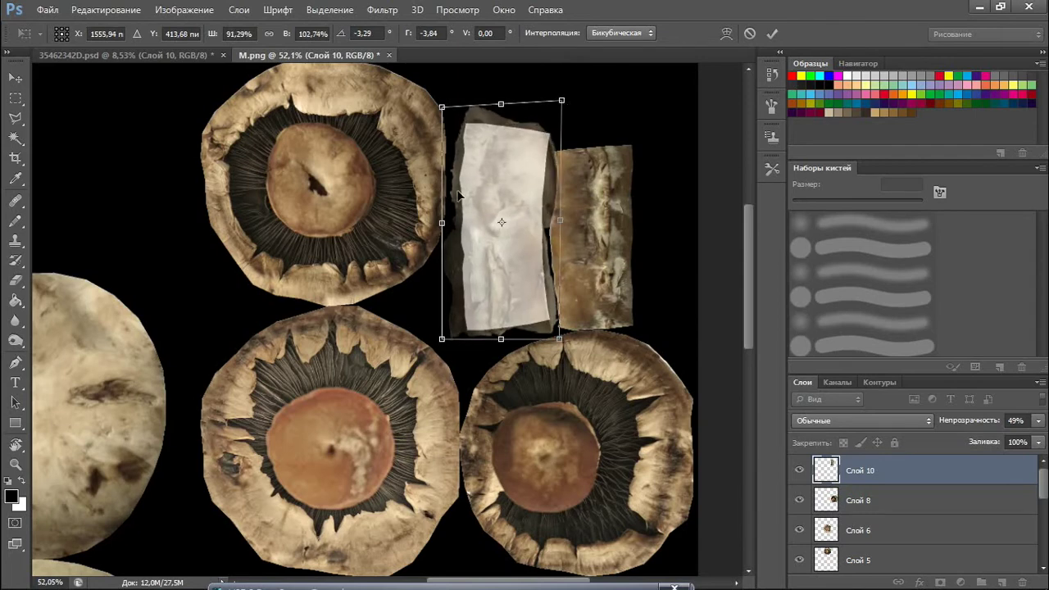
left_click(16, 138)
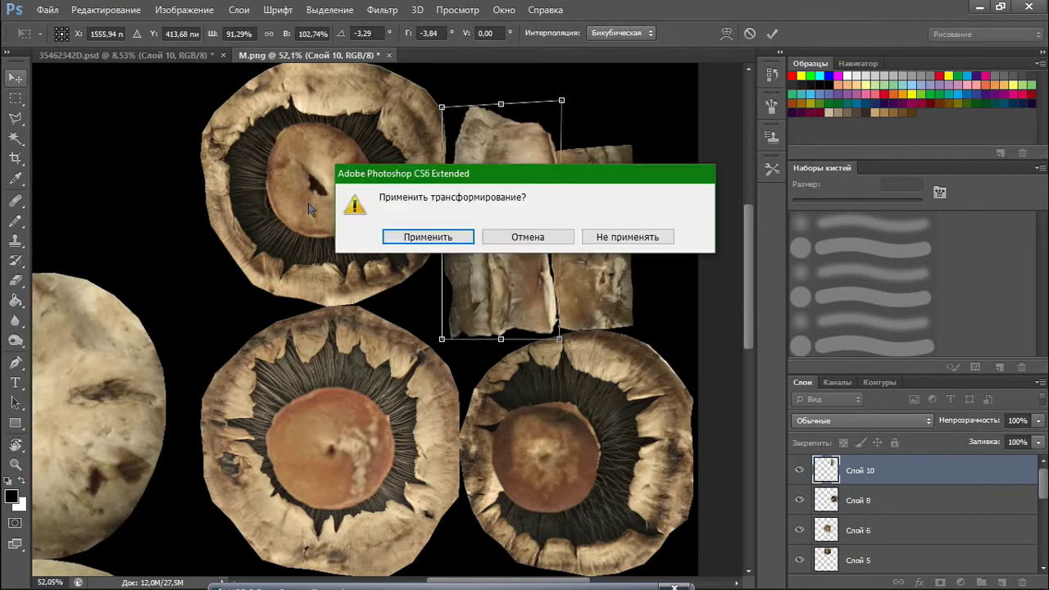
key("Return")
scroll("down", 3)
scroll("up", 3)
left_click(897, 471)
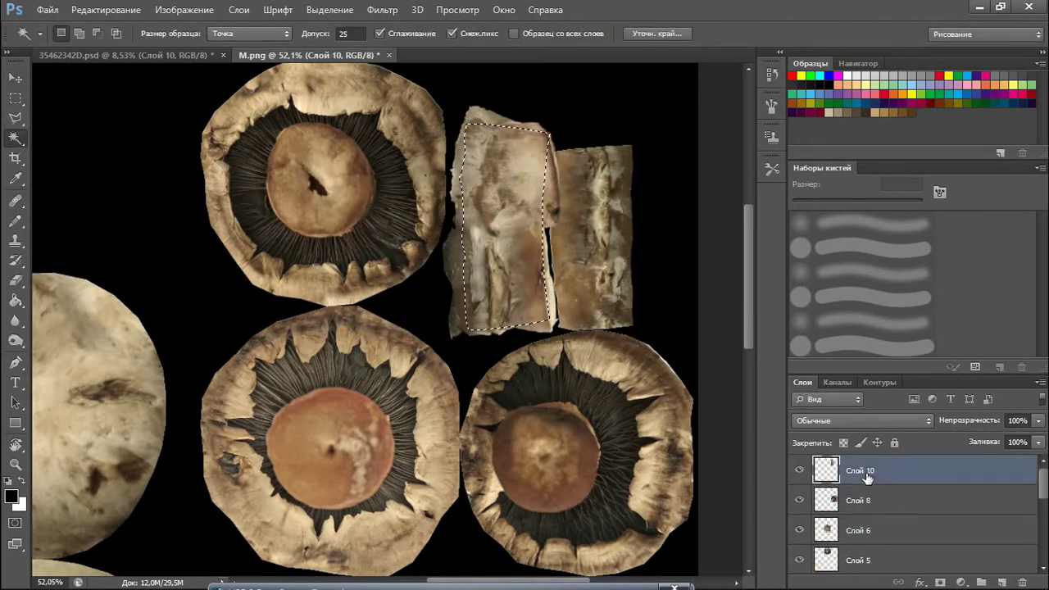
left_click(332, 10)
left_click(328, 71)
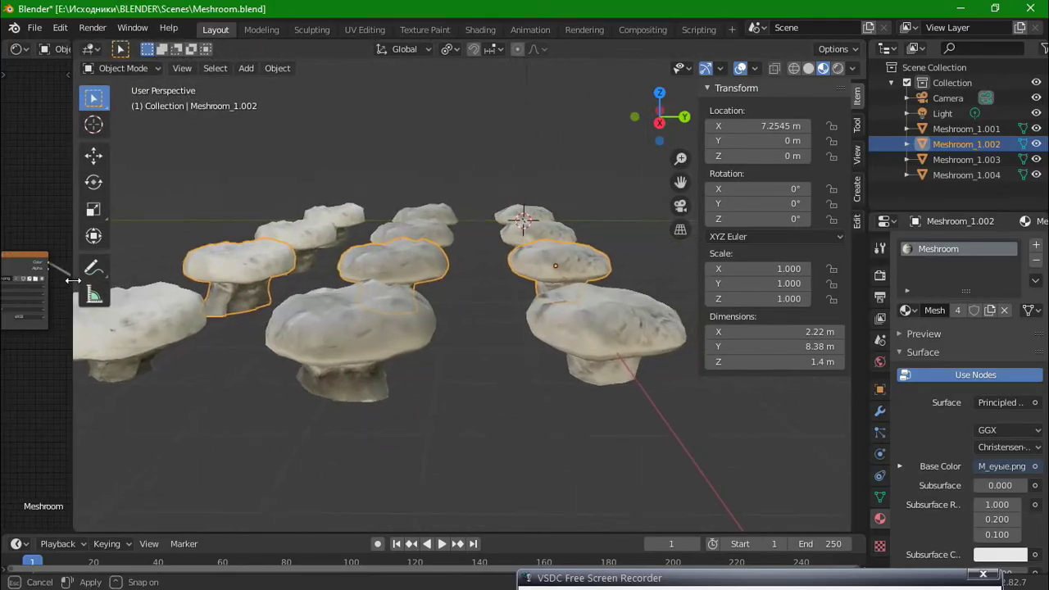
Widen Blender's 3D viewport and orbit low around the mushrooms to check the M.png texture.
left_click_drag(246, 267, 195, 267)
left_click_drag(459, 311, 766, 317)
left_click_drag(676, 308, 524, 328)
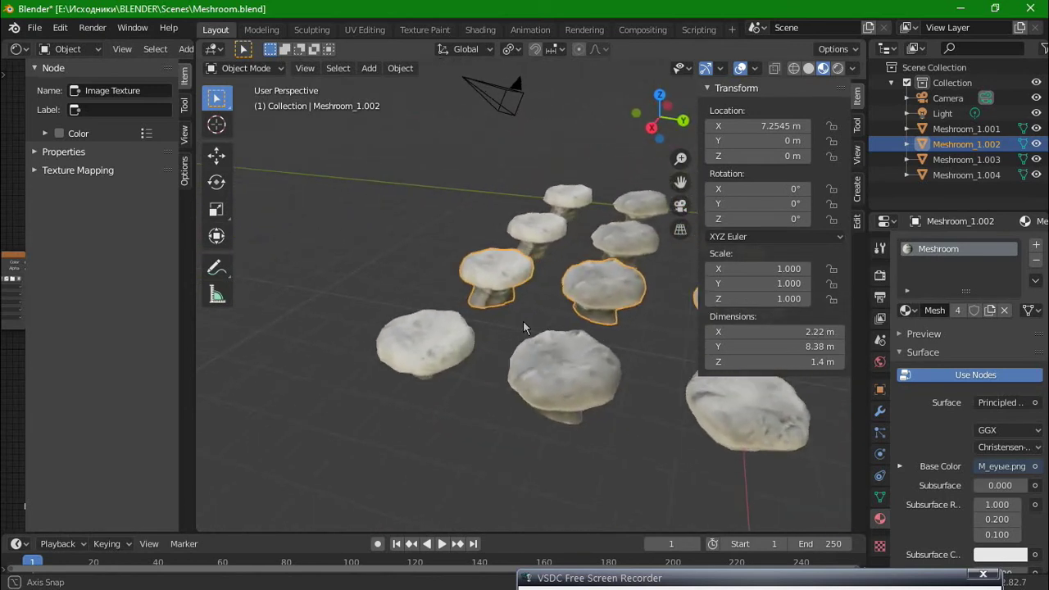